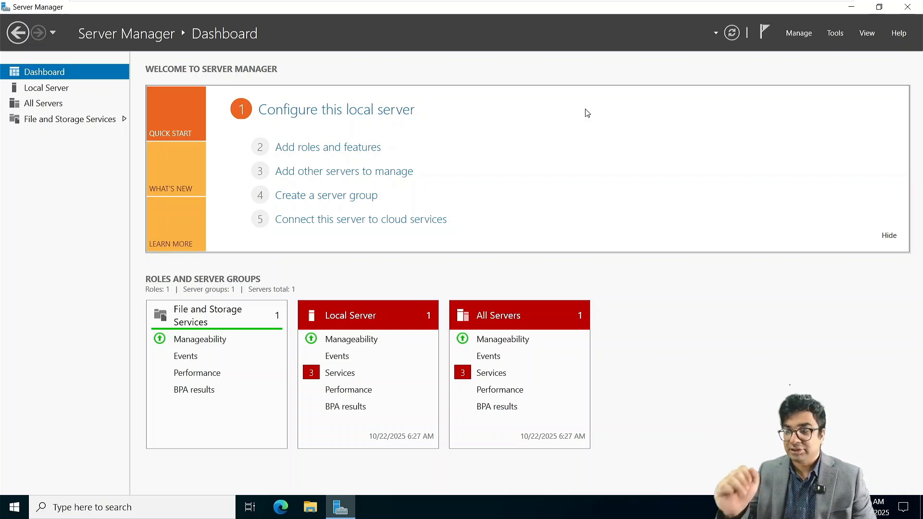
Step: From the Local Server page, open the Ethernet0 adapter's TCP/IPv4 properties
click(71, 91)
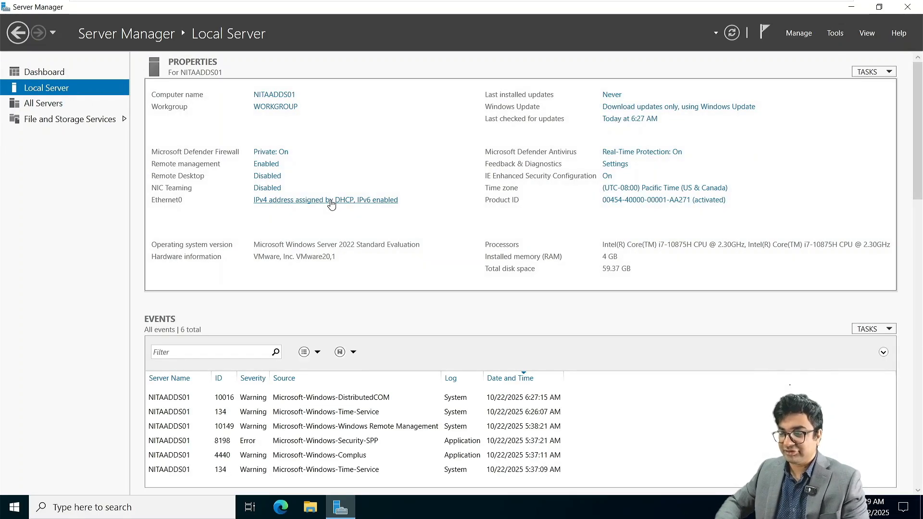
click(197, 149)
right_click(198, 149)
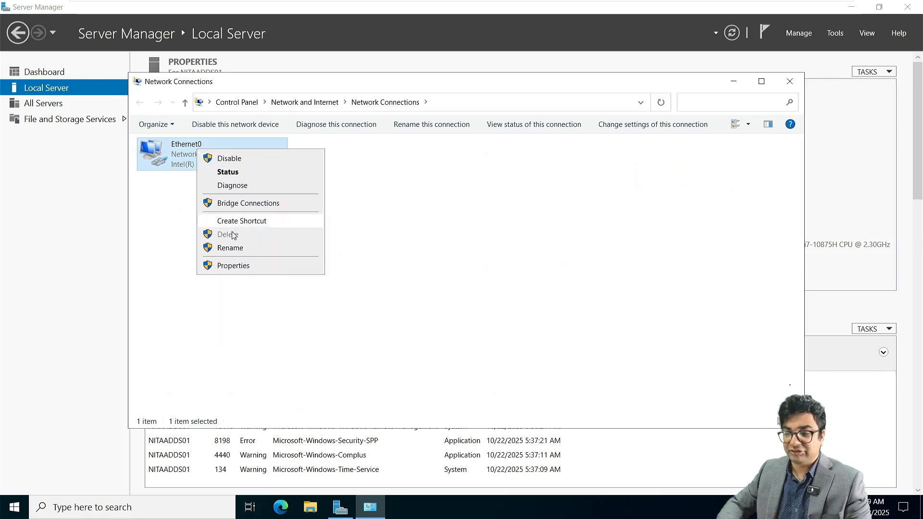
click(227, 266)
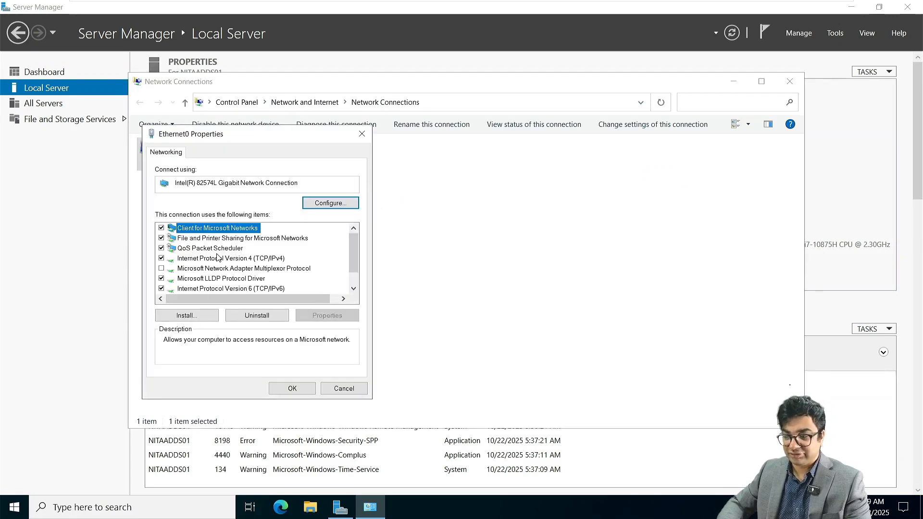
double_click(217, 262)
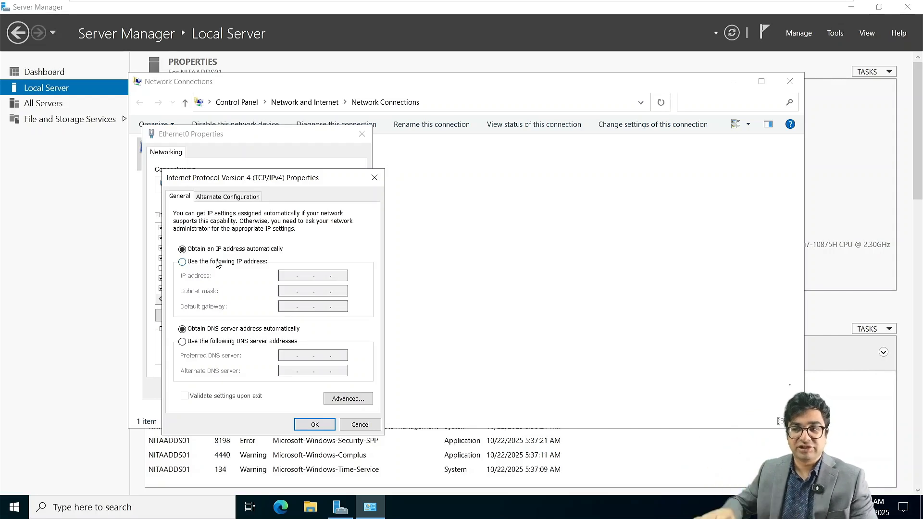
Step: Give Ethernet0 static IP 172.16.10.10, mask 255.255.0.0, gateway 172.16.10.1 and DNS 172.16.10.10
click(194, 262)
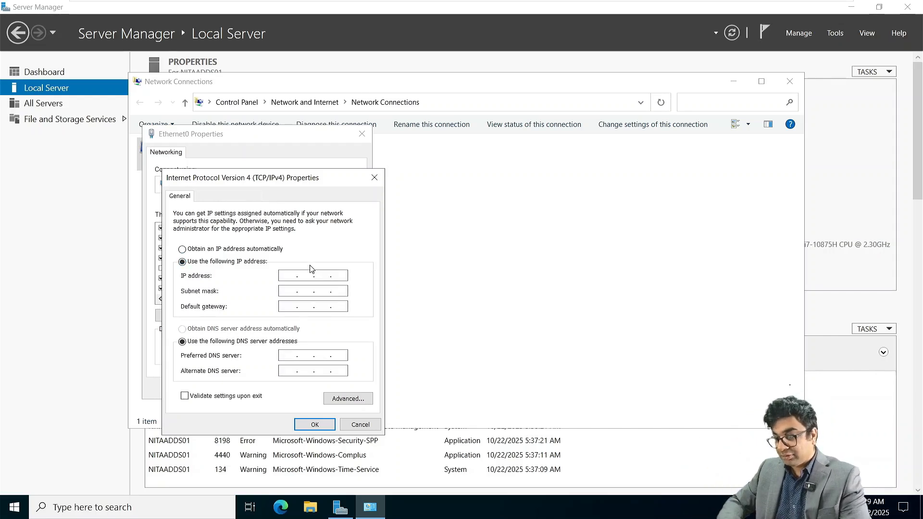
click(292, 276)
text(172.16)
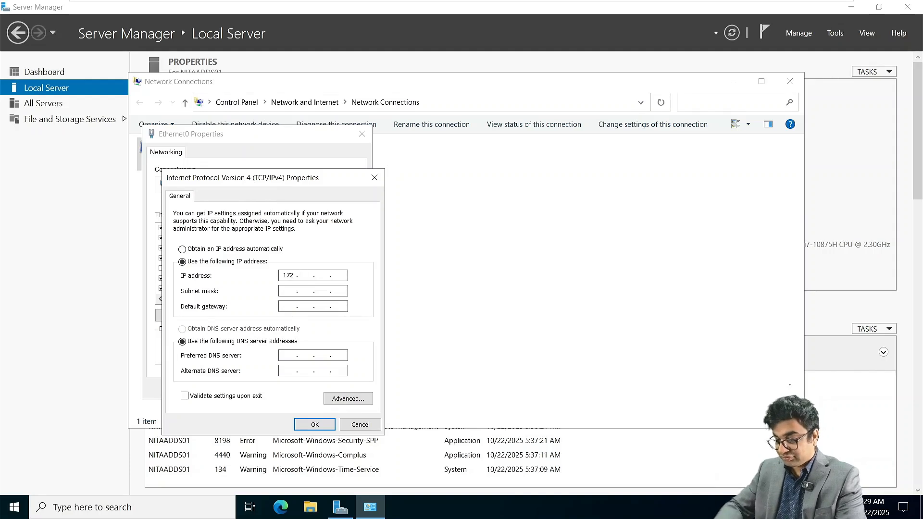
text(.10.10)
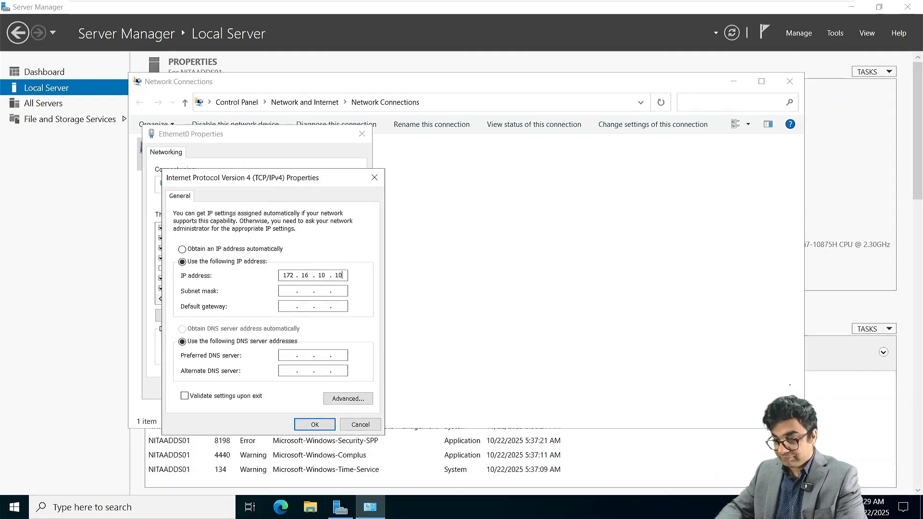
key(Tab)
key(Tab)
text(172 . 16 . )
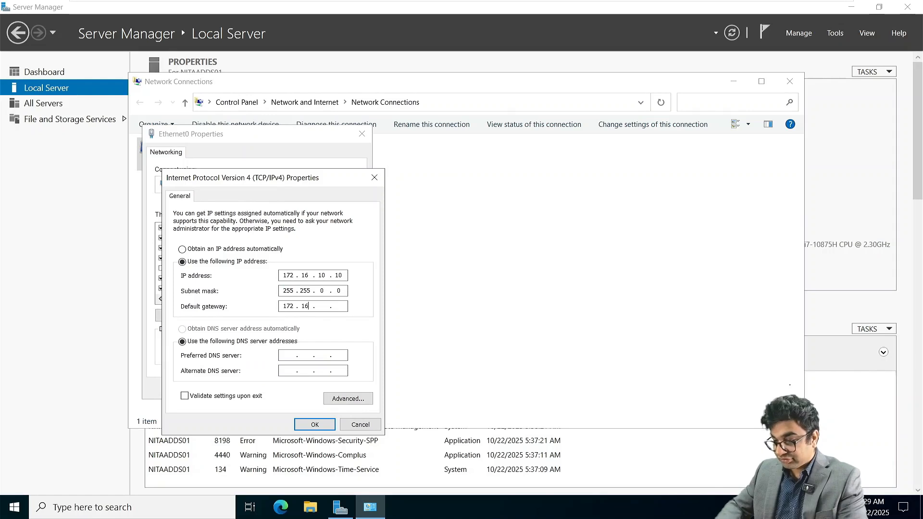
text(10)
key(Tab)
key(Tab)
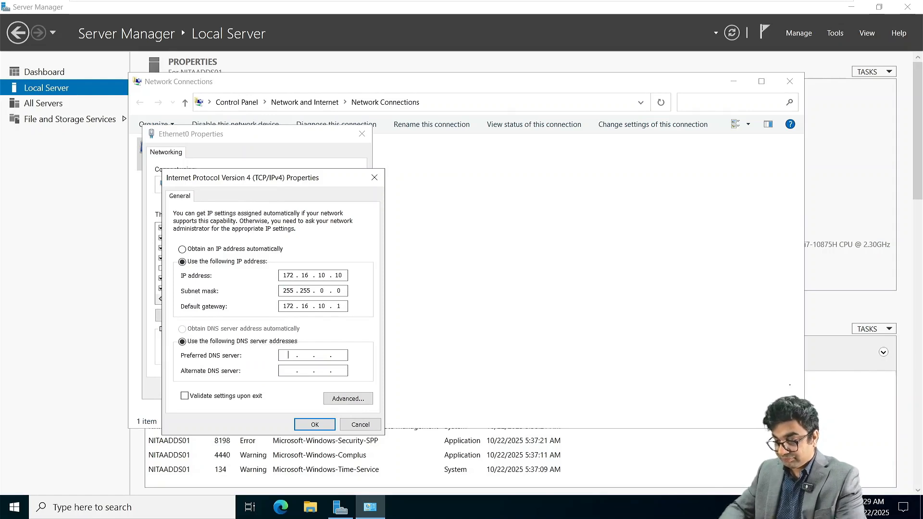
text(172.16.10.10)
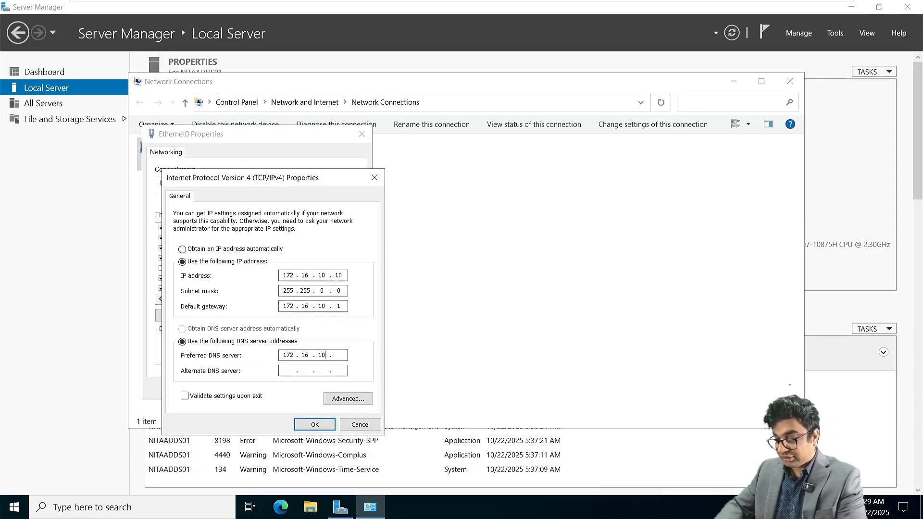
key(Return)
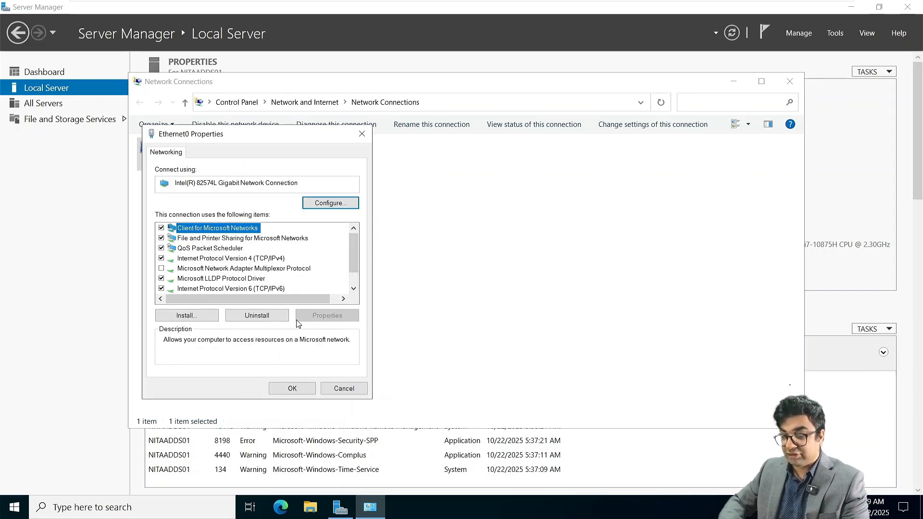
click(301, 386)
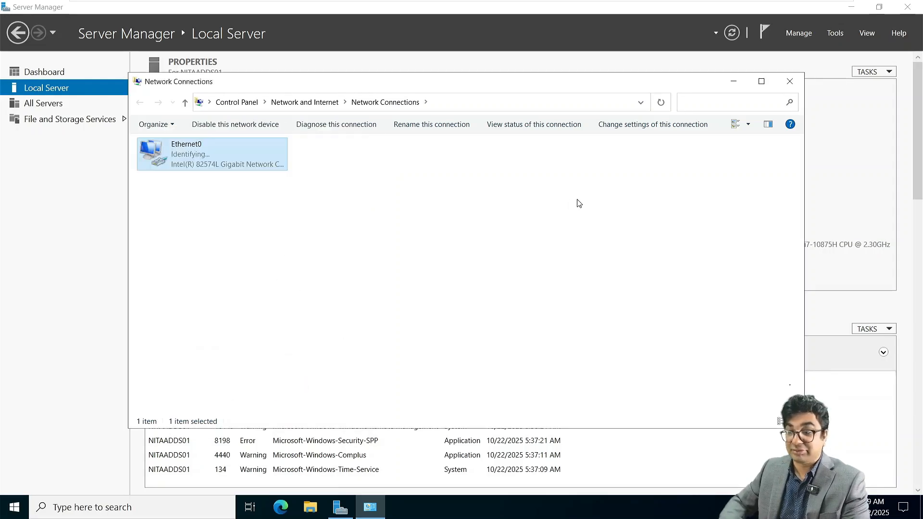
click(790, 82)
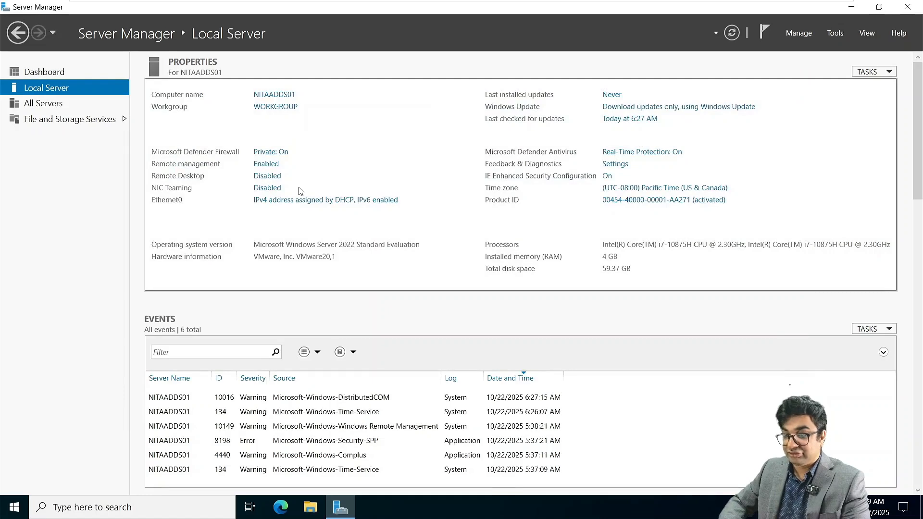
Step: Use the Add Roles and Features wizard to install Active Directory Domain Services with its management features
click(50, 73)
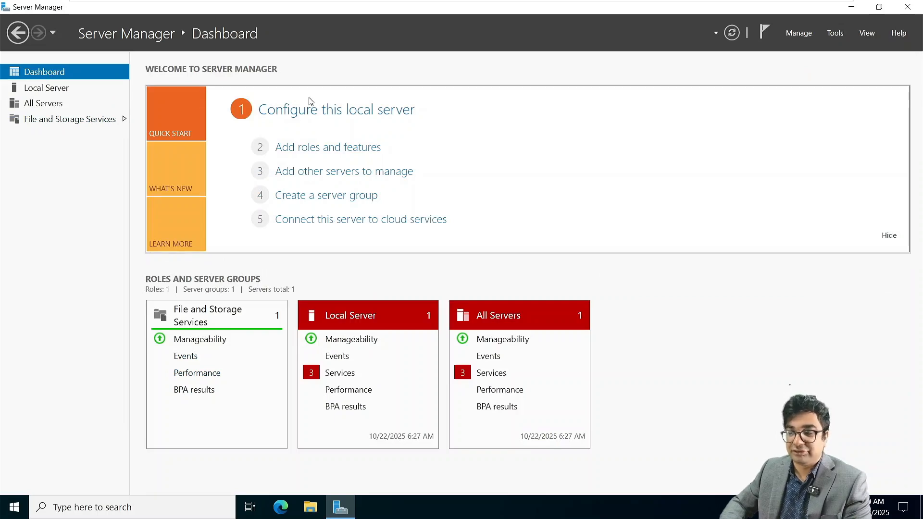
click(322, 148)
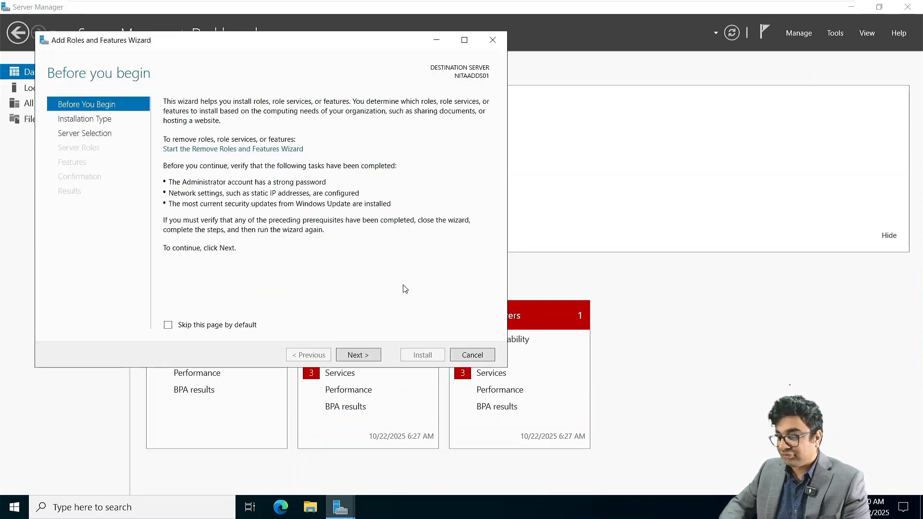
click(351, 354)
click(352, 355)
click(351, 355)
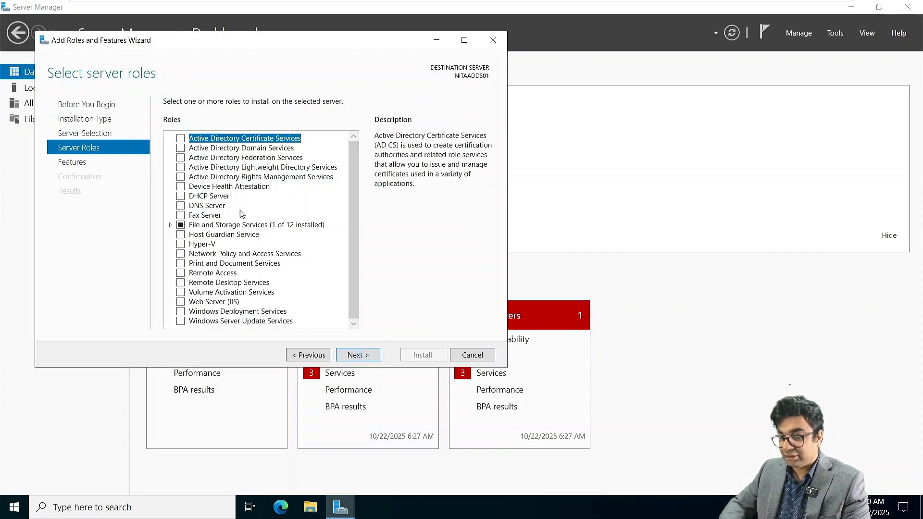
click(182, 148)
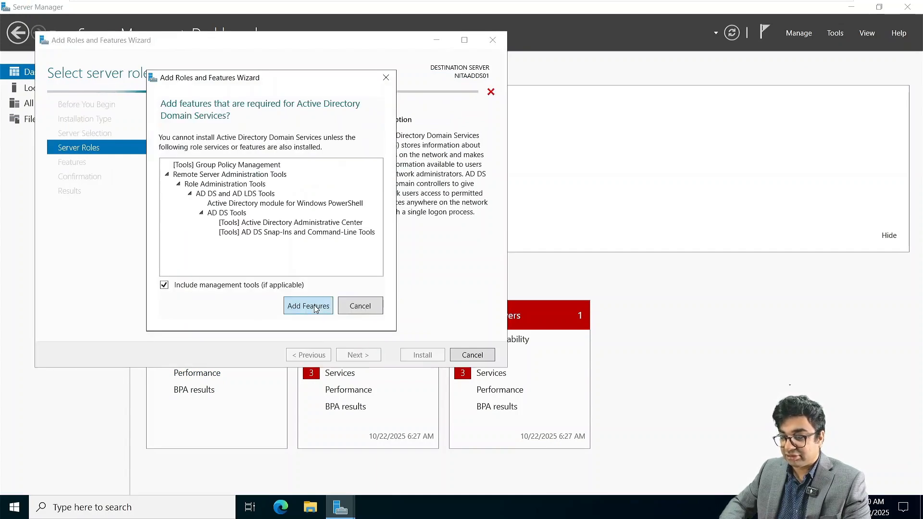
click(315, 308)
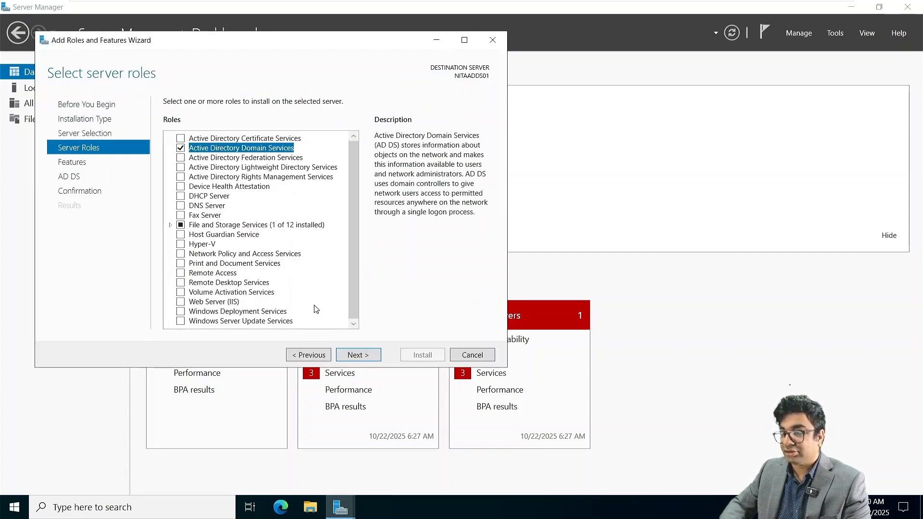
click(364, 355)
click(364, 356)
click(364, 356)
click(419, 356)
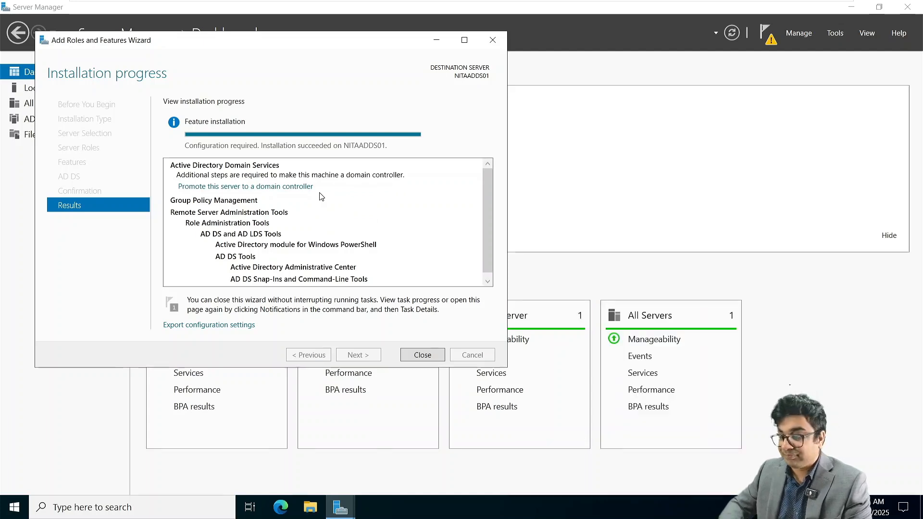
Step: Close the finished wizard and start domain controller promotion from the notifications flag
click(427, 357)
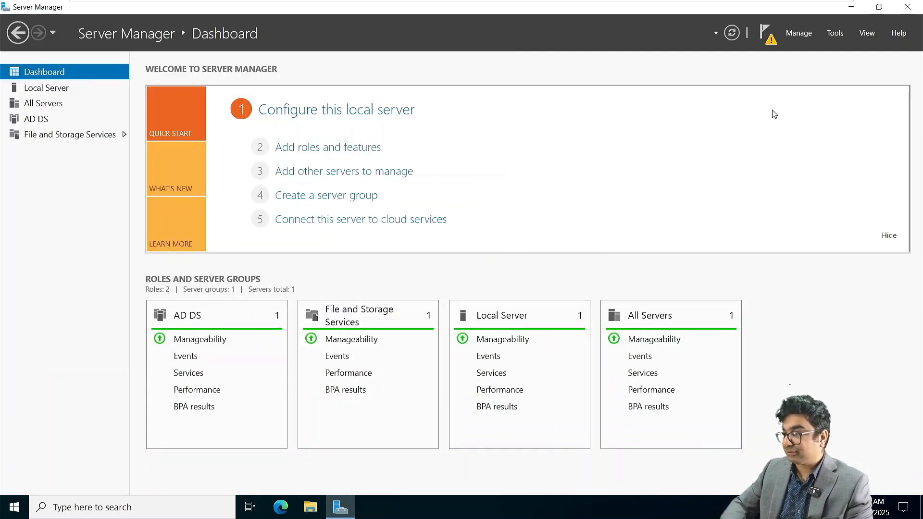
click(765, 35)
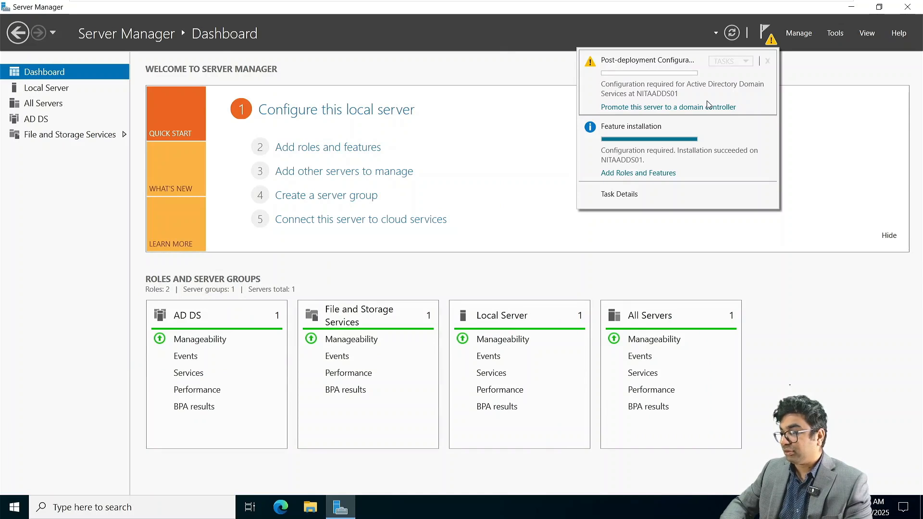
click(707, 107)
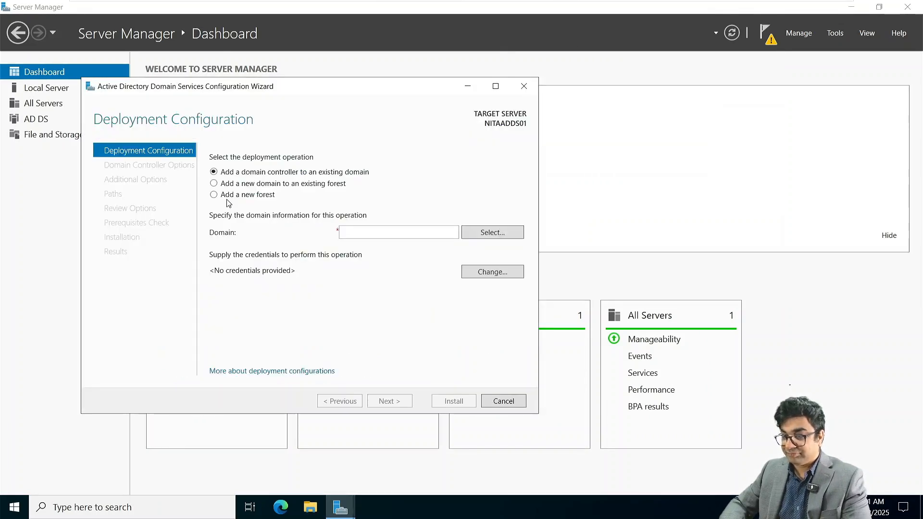
Step: Choose Add a new forest with root domain NetSoftAcademy.com and continue
click(226, 195)
click(361, 233)
text(N)
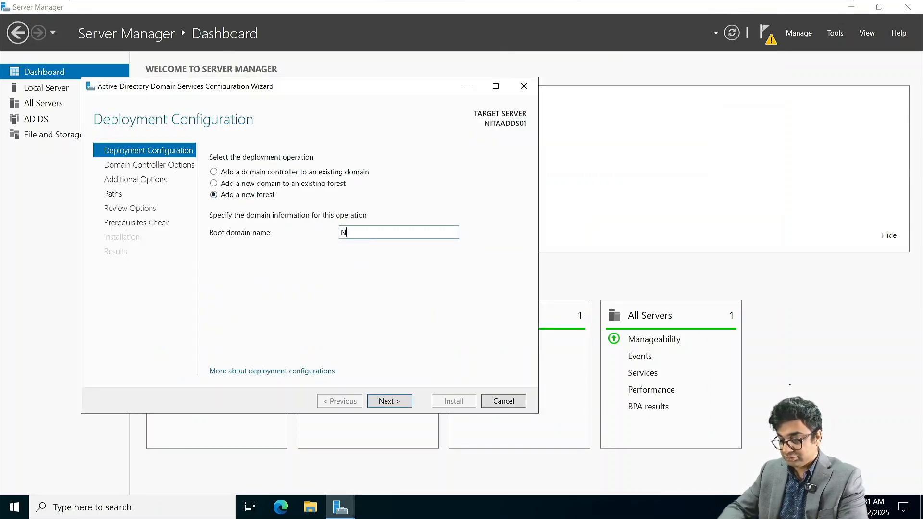
text(etSOft)
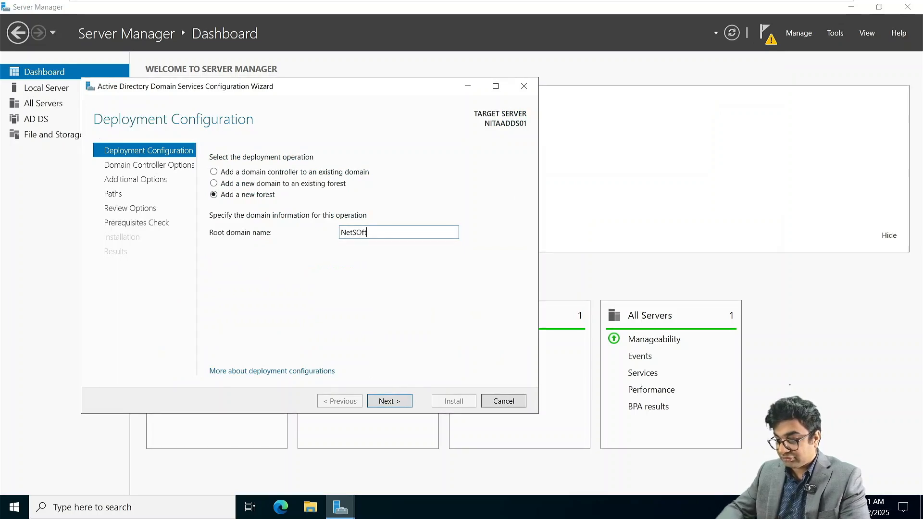
key(BackSpace)
key(BackSpace)
text(o)
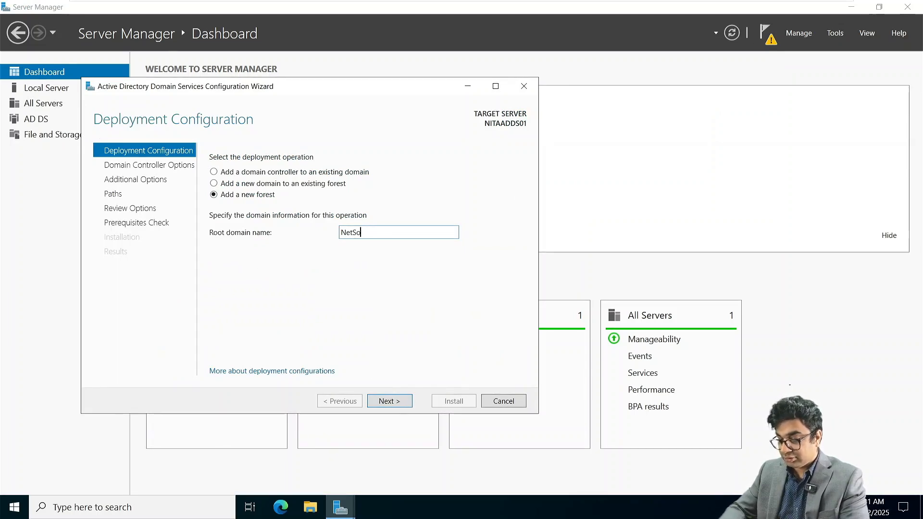
text(ftAcadem)
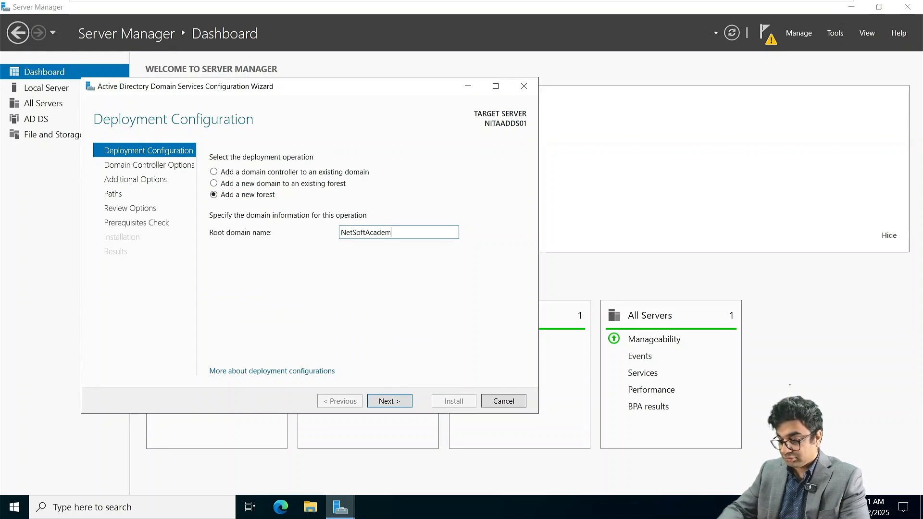
text(y.com)
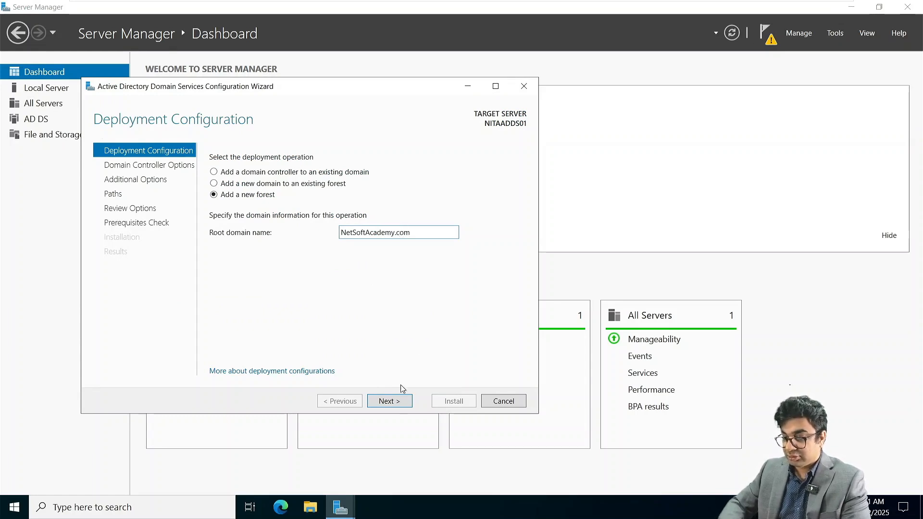
click(391, 402)
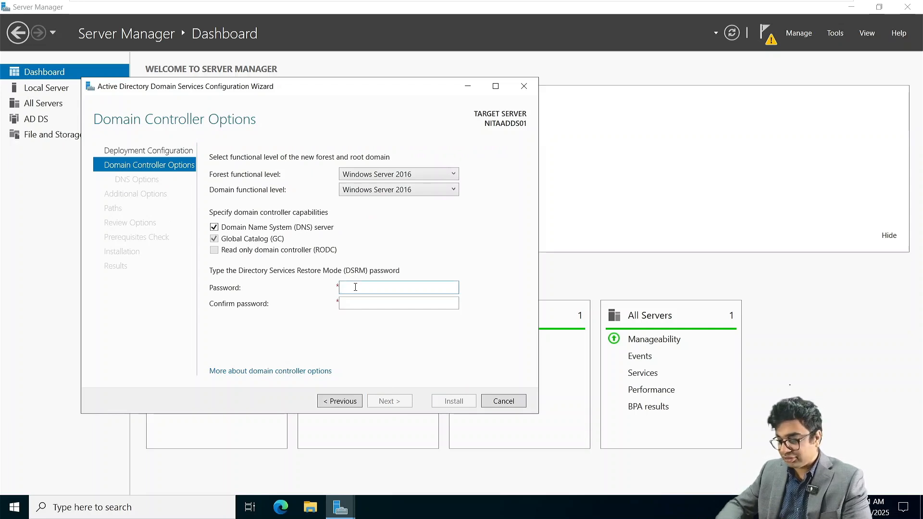
Step: Enter and confirm the Directory Services Restore Mode password
text(********)
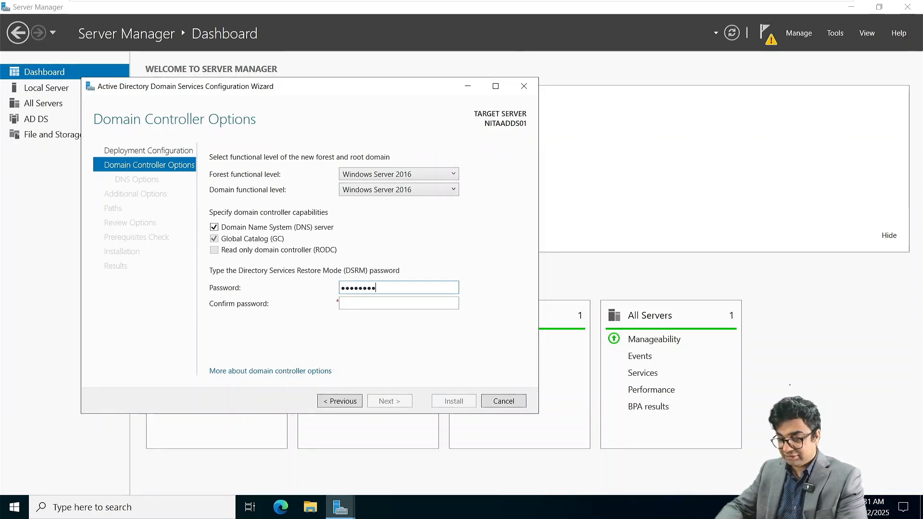
text(****)
key(Tab)
text(*)
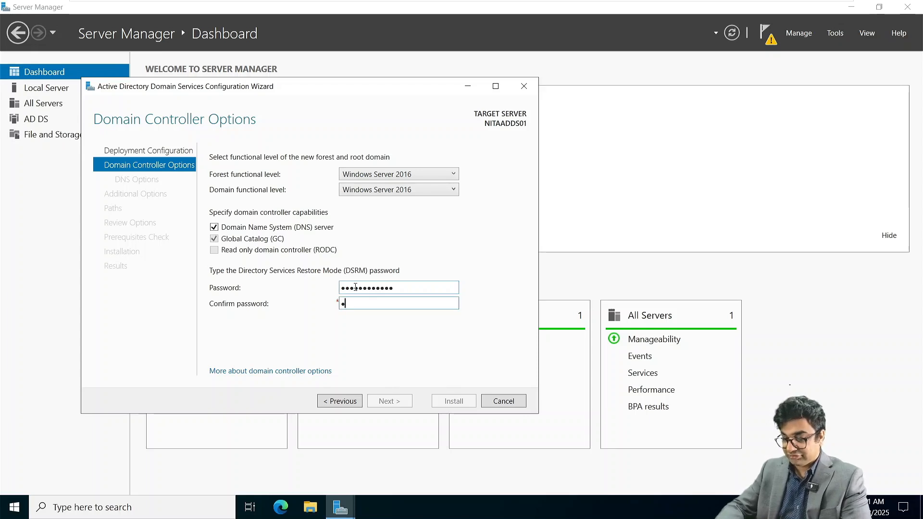
text(**********)
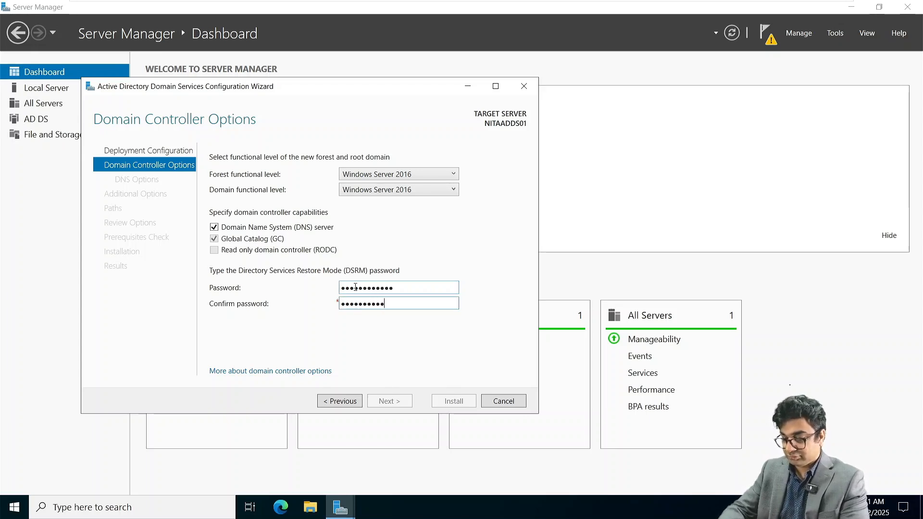
text(**)
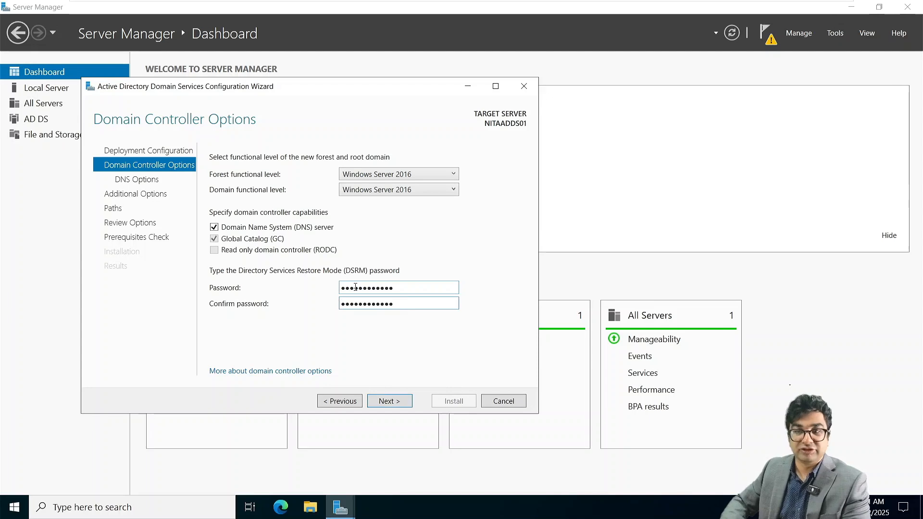
click(392, 402)
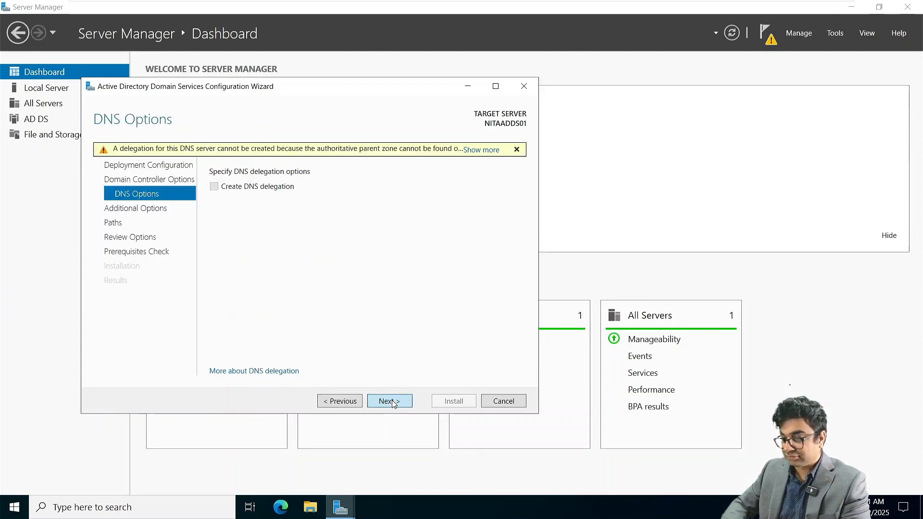
Step: Accept default DNS options, NetBIOS name NETSOFTACADEMY and paths, then run the prerequisites check
click(390, 401)
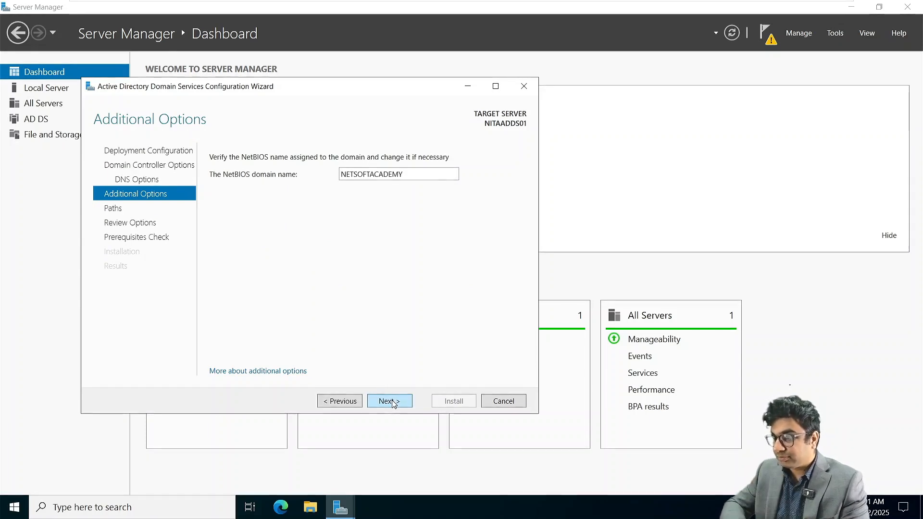
click(389, 401)
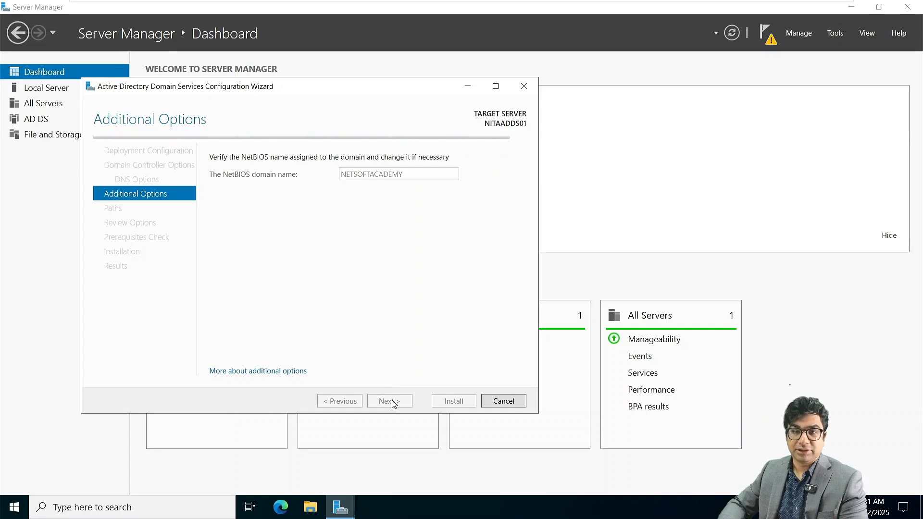
click(389, 401)
click(390, 401)
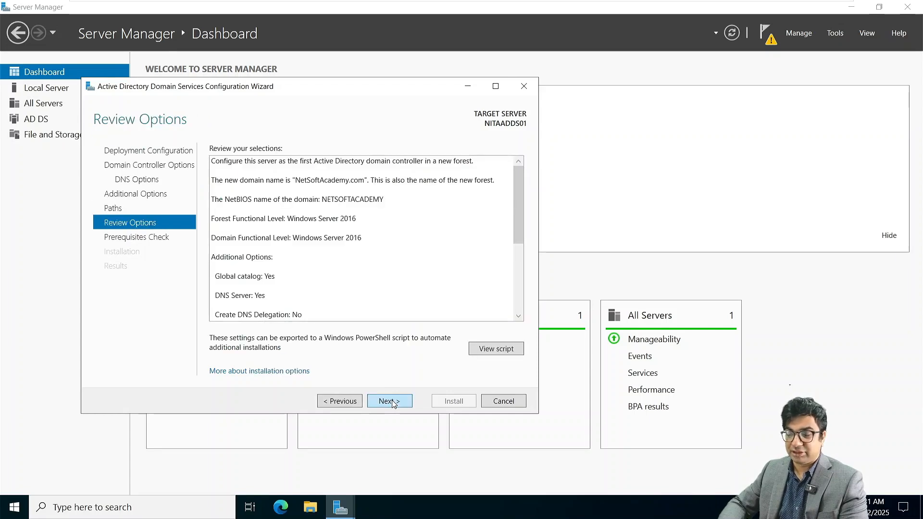
click(389, 401)
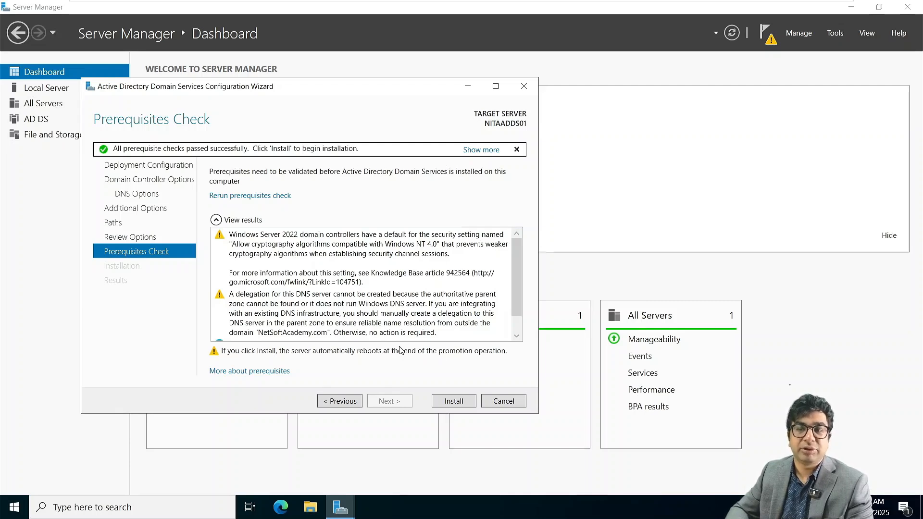
Step: Install the promotion, then after the reboot sign in as the NETSOFTACADEMY Administrator
click(450, 402)
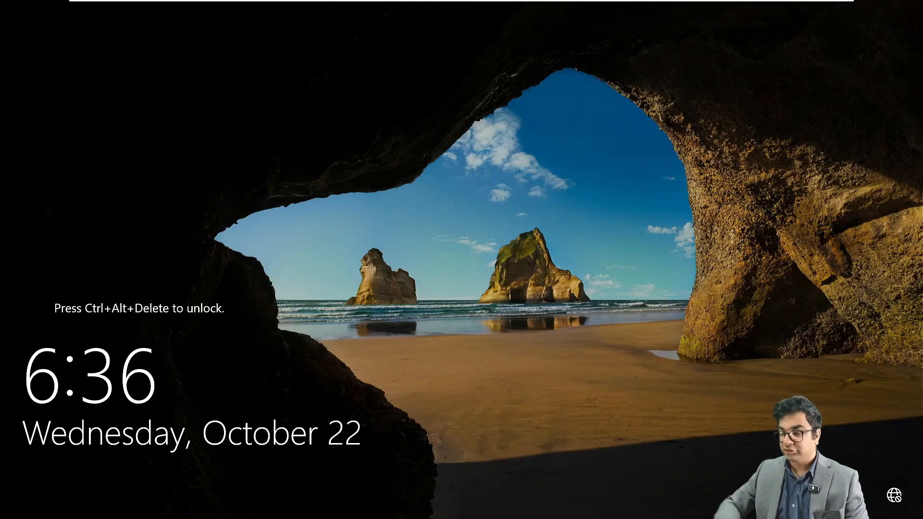
mouse_move(375, 1)
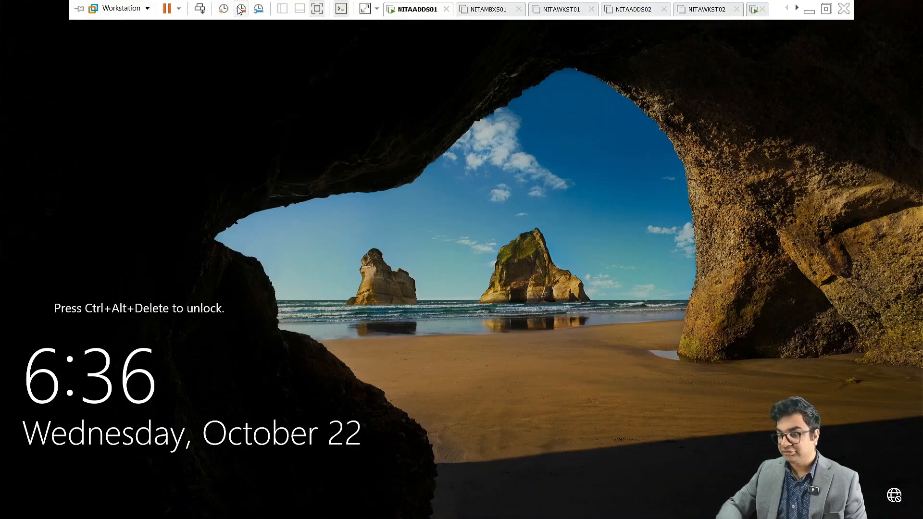
click(199, 8)
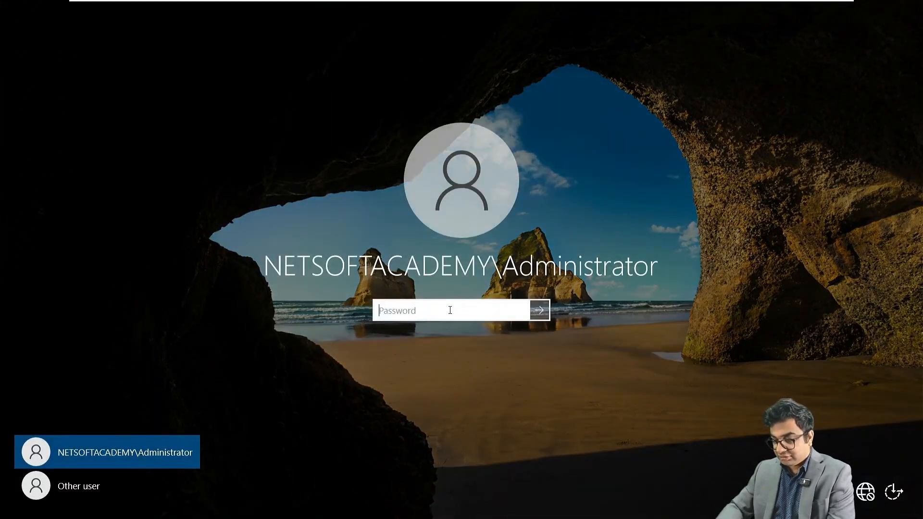
text(•)
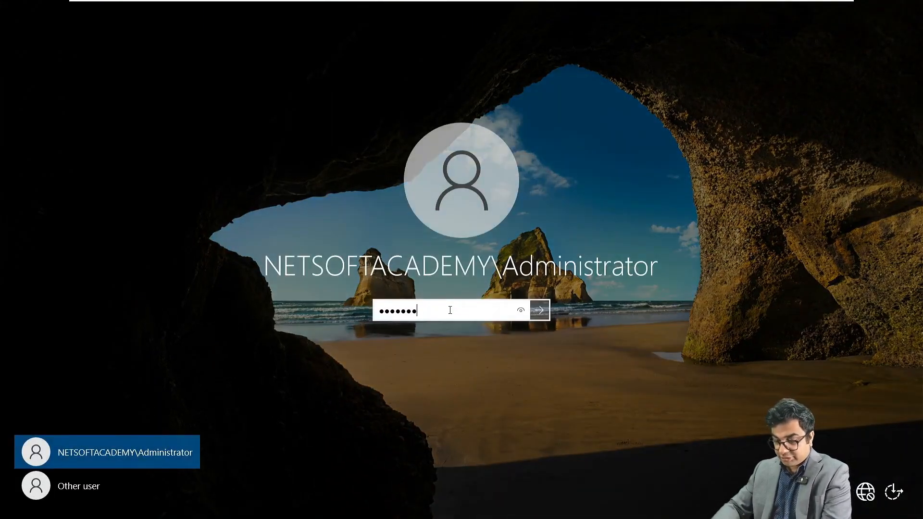
text(••••••••••••)
key(Return)
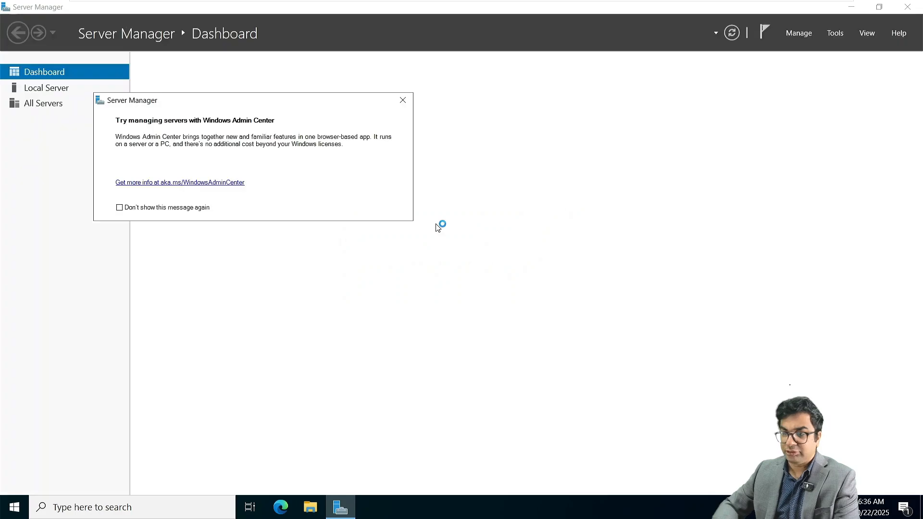
Step: Dismiss the Windows Admin Center notice, view Local Server, and launch the DNS console
click(403, 100)
click(54, 90)
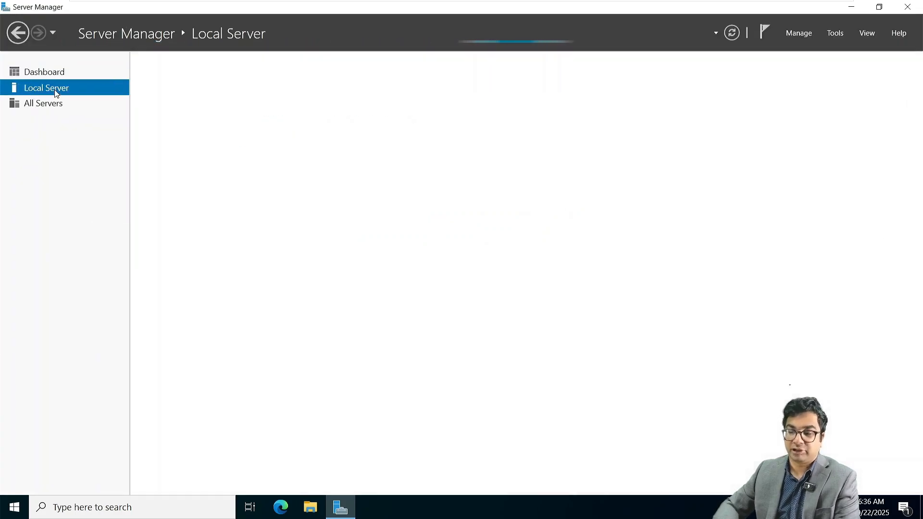
click(835, 33)
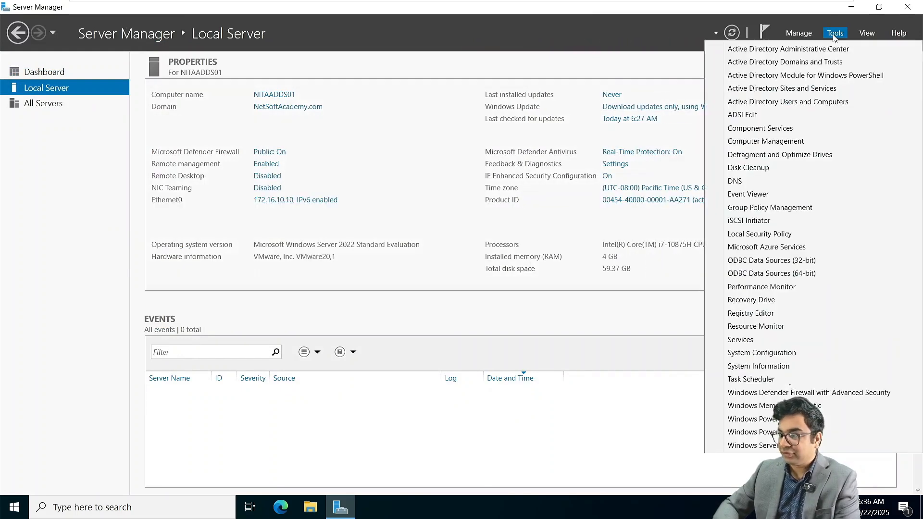
click(736, 181)
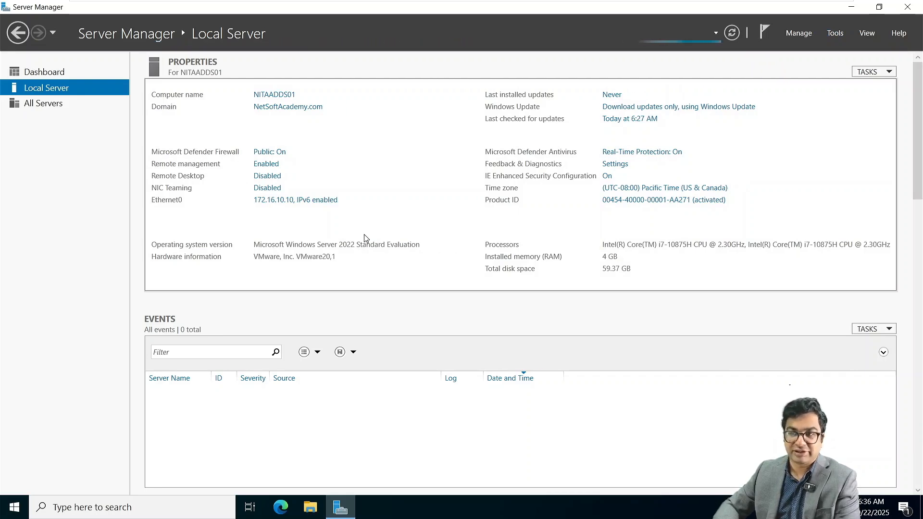
Step: Open Network Connections from the Ethernet0 link and bring up the adapter's actions
click(298, 201)
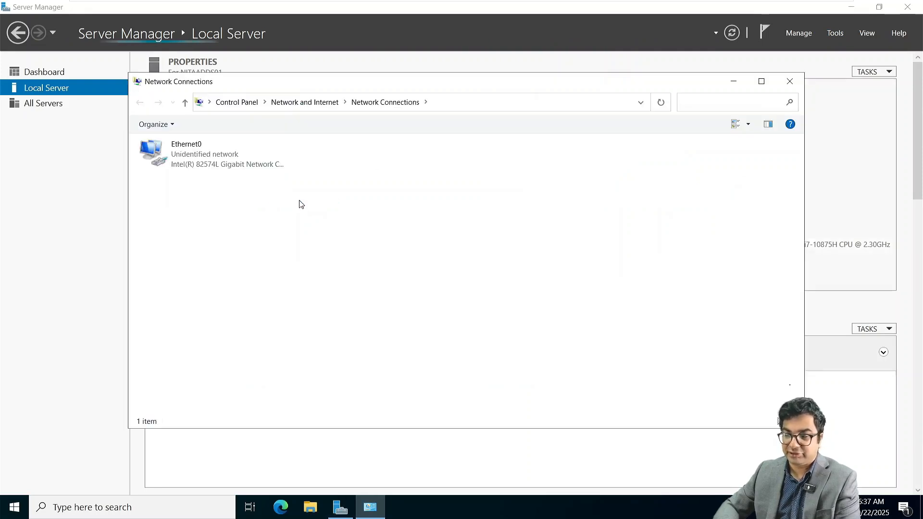
right_click(184, 164)
click(203, 305)
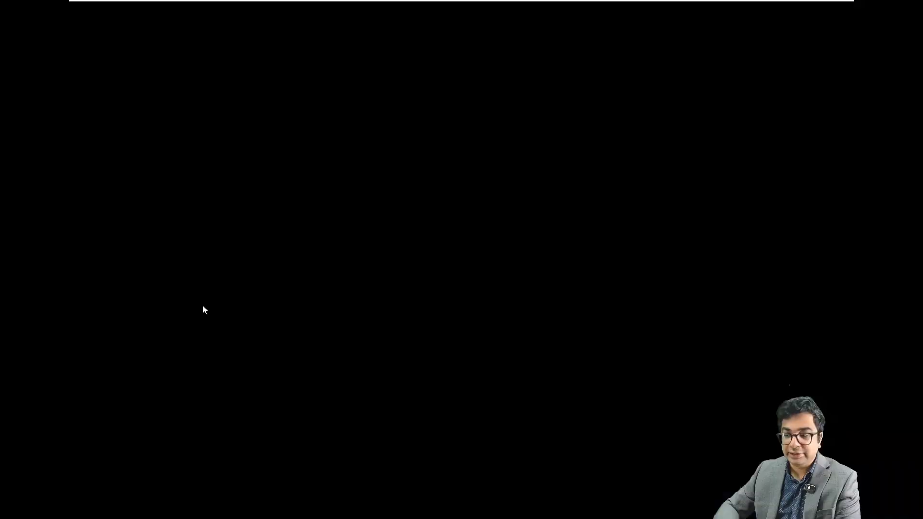
right_click(223, 157)
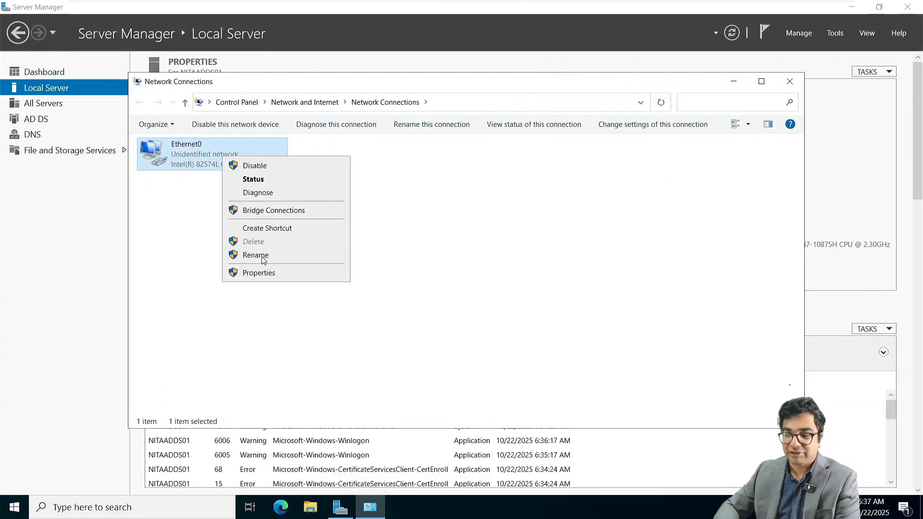
Step: Review Ethernet0's IPv4 settings and close its properties
click(258, 273)
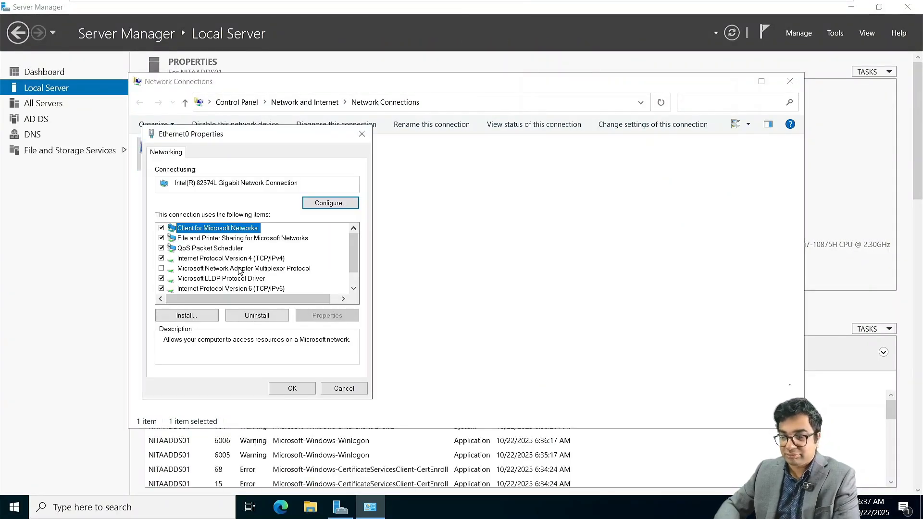
double_click(218, 259)
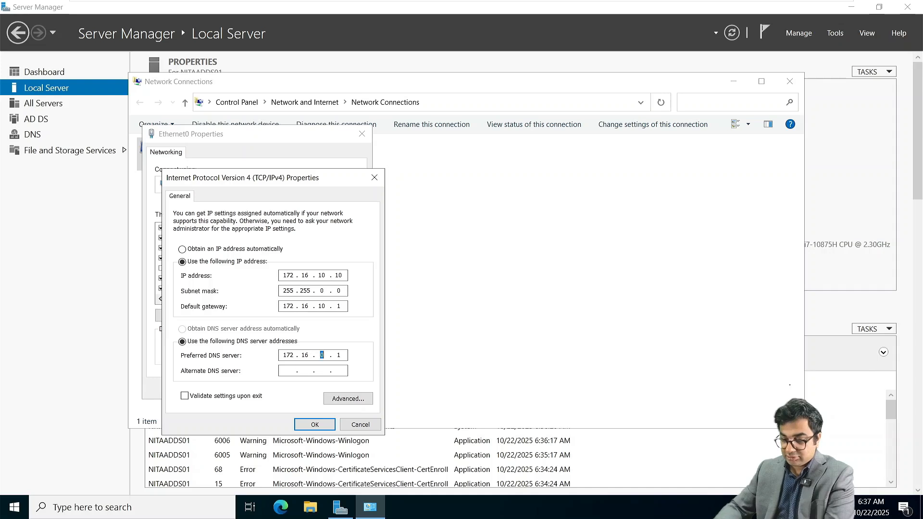
key(Return)
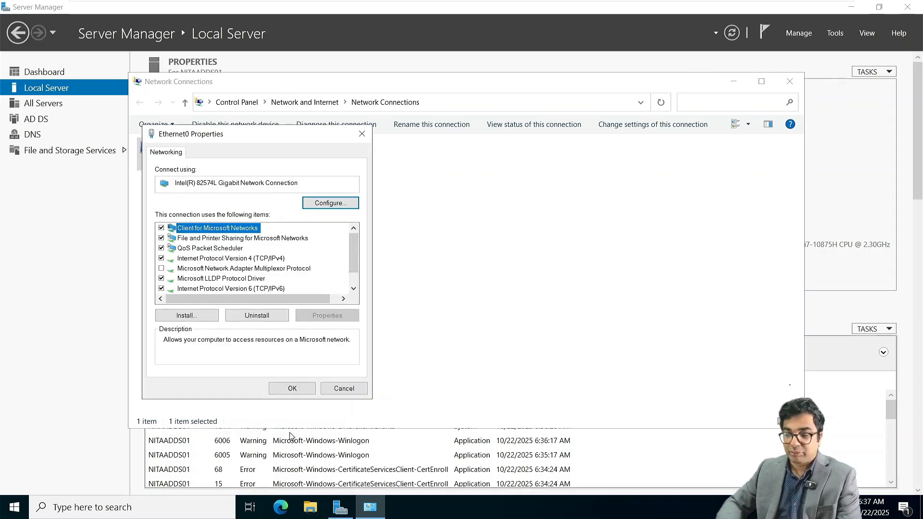
click(298, 388)
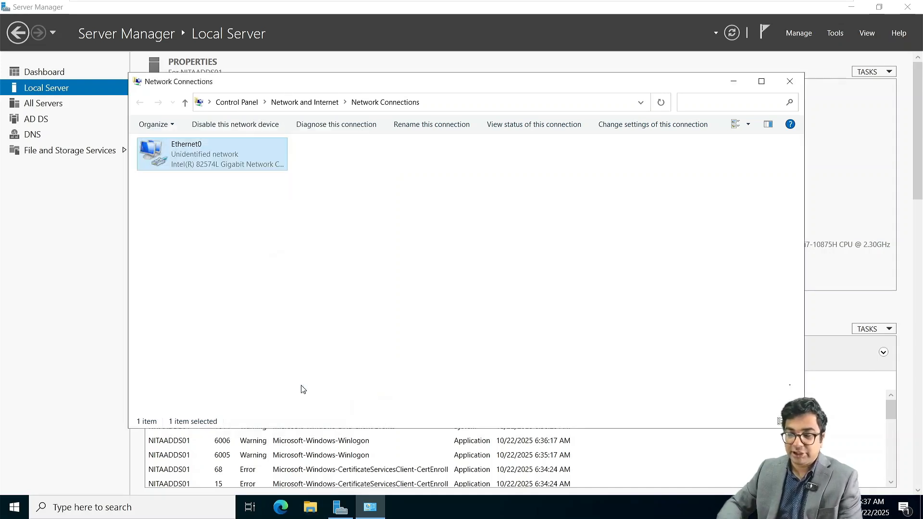
Step: Disable and re-enable the Ethernet0 adapter, then put Network Connections away
right_click(193, 168)
click(207, 175)
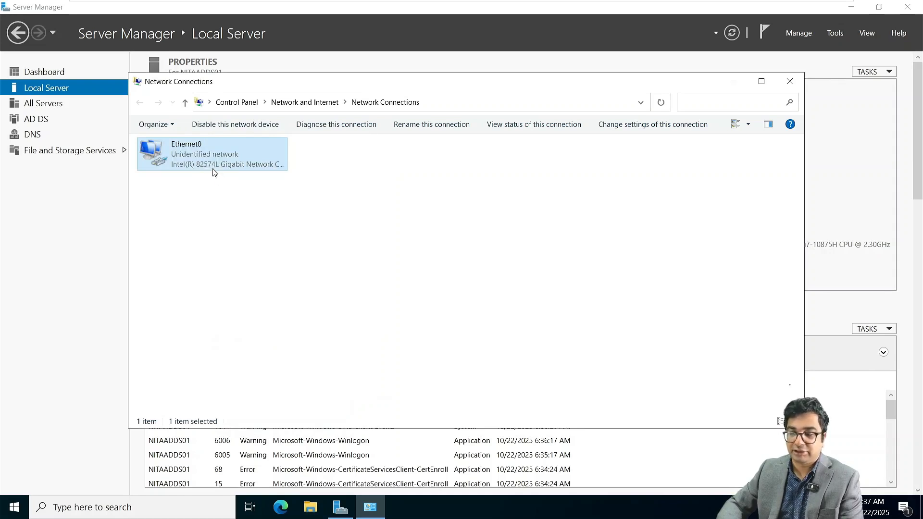
right_click(198, 159)
click(216, 170)
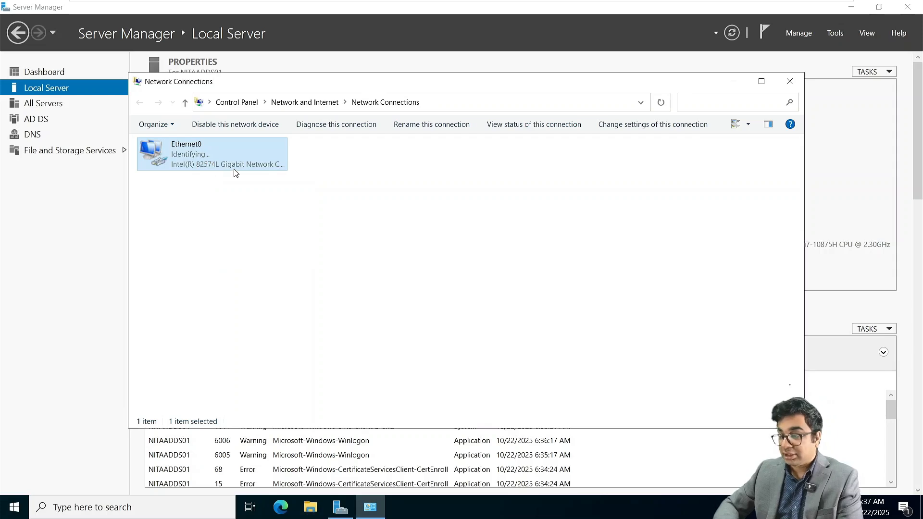
click(733, 83)
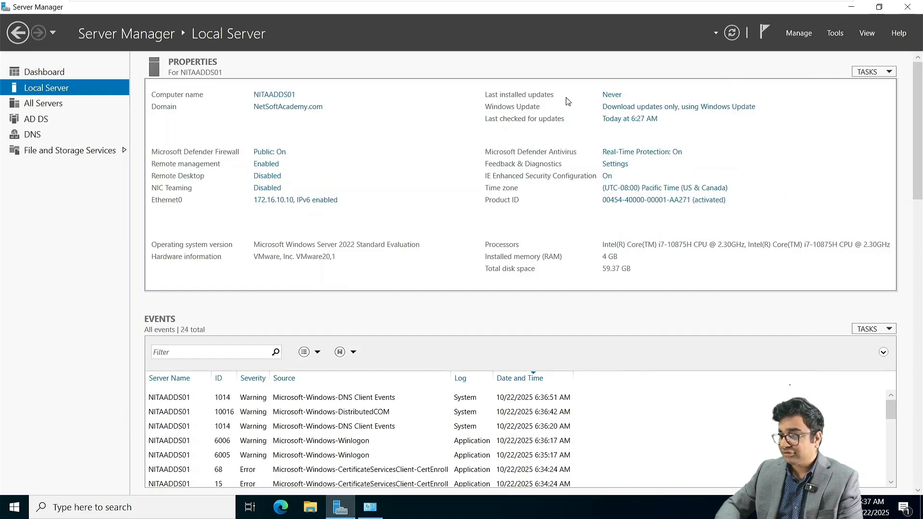
Step: Open Active Directory Users and Computers and create a Toronto OU under NetSoftAcademy.com
click(835, 34)
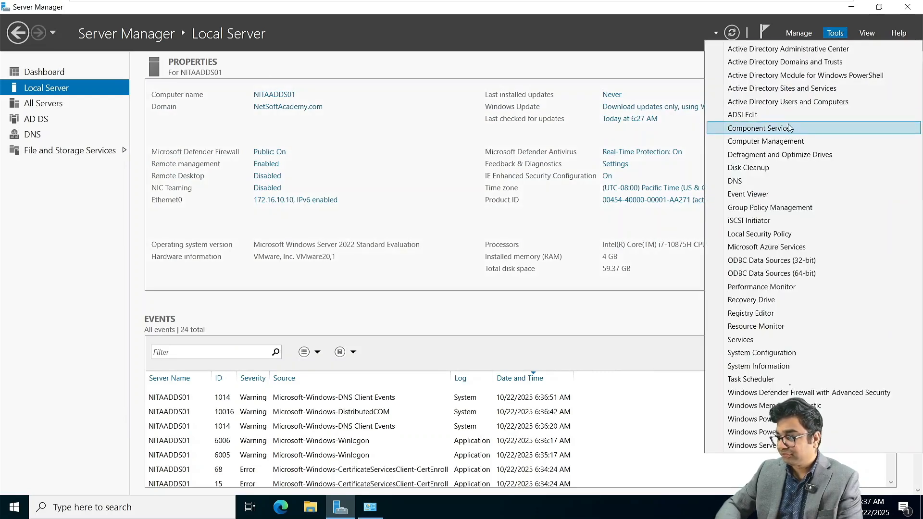
click(769, 102)
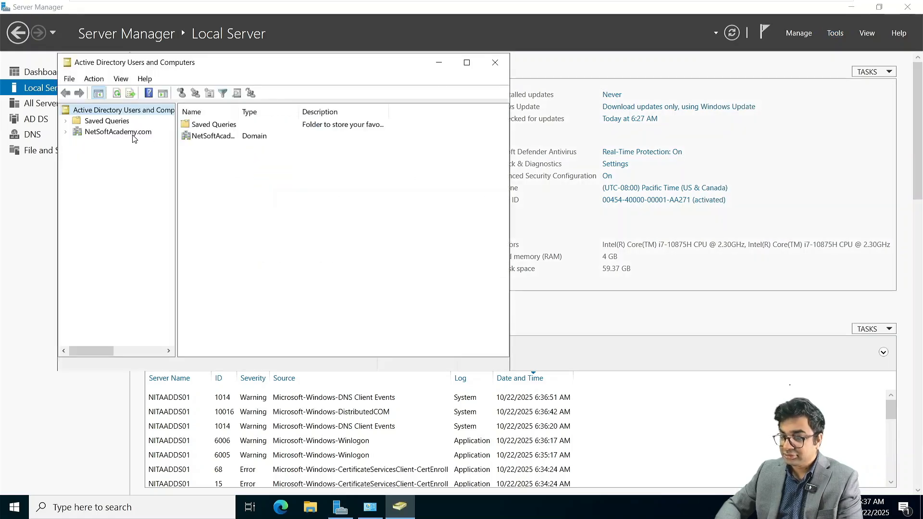
click(129, 133)
right_click(129, 134)
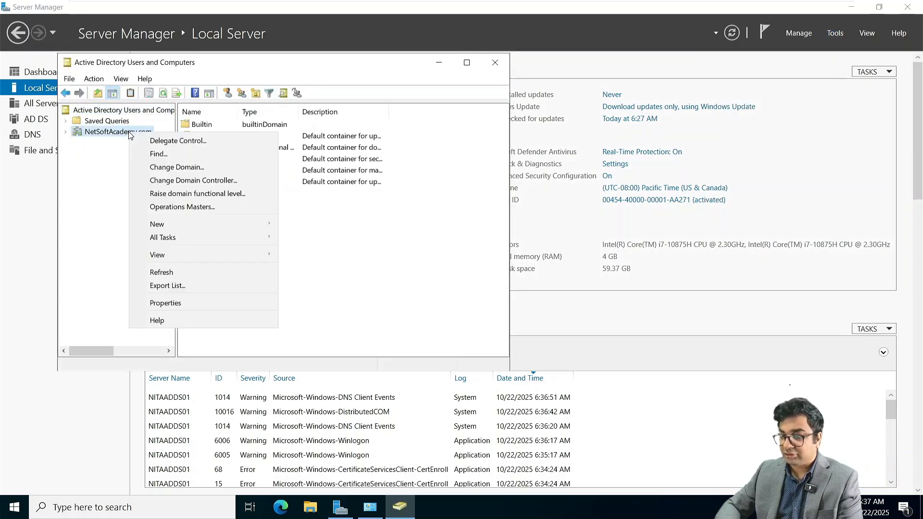
mouse_move(214, 224)
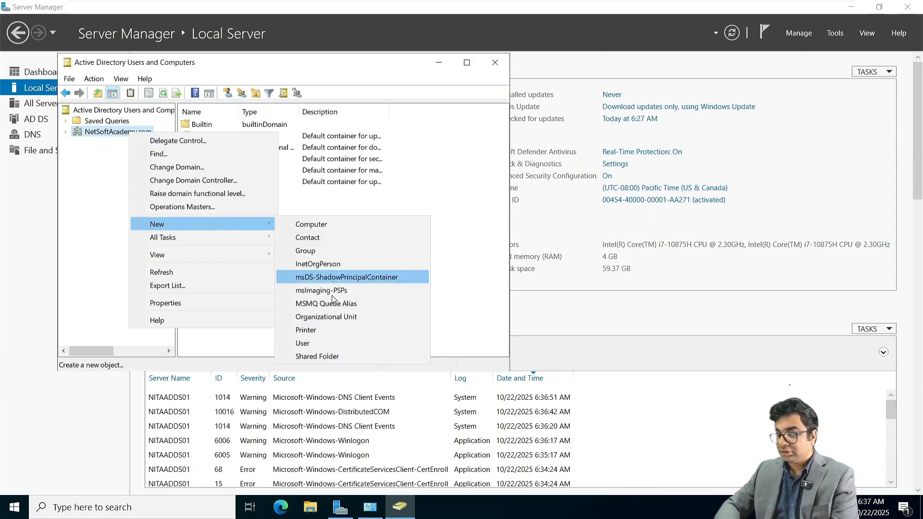
click(324, 317)
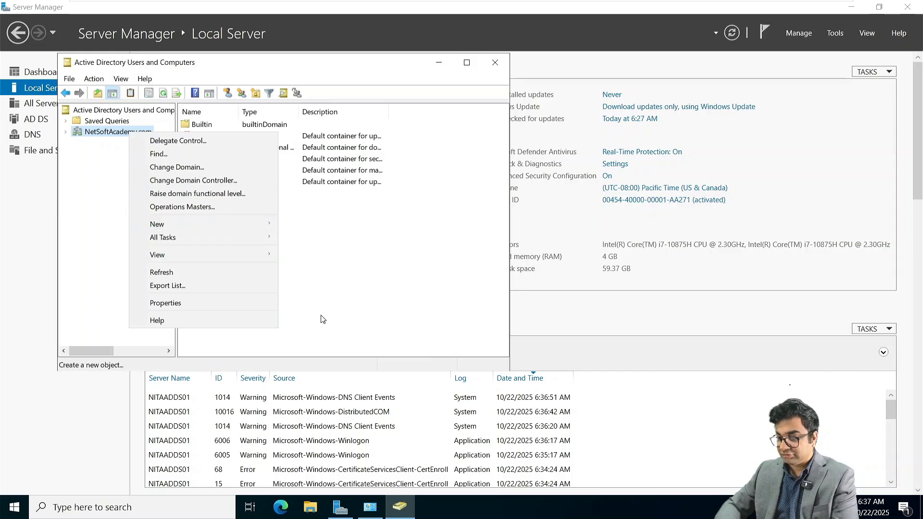
text(Toronto)
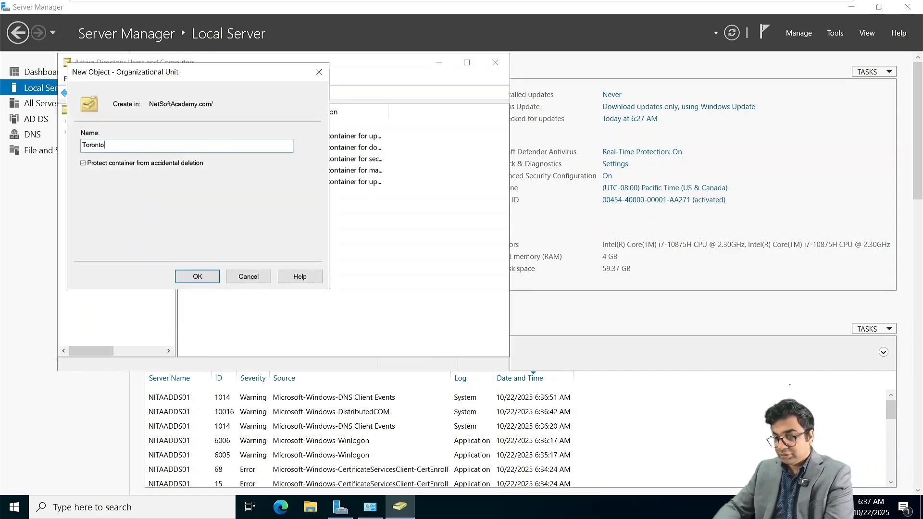
key(Return)
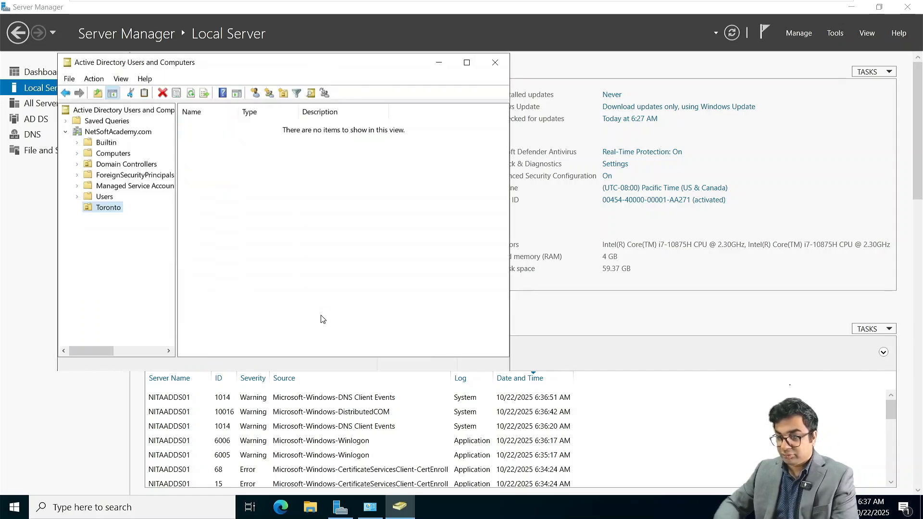
click(255, 93)
Step: Enter the new user's full name and logon name
click(162, 173)
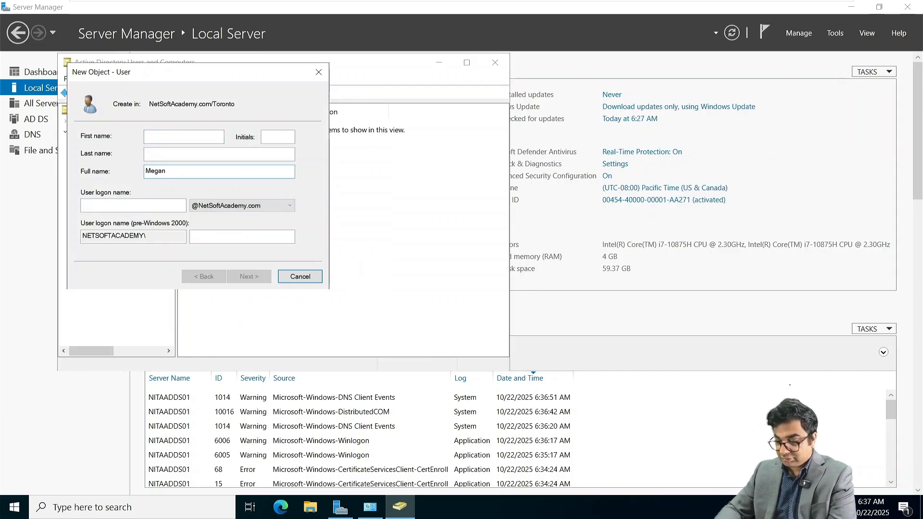
key(BackSpace)
key(BackSpace)
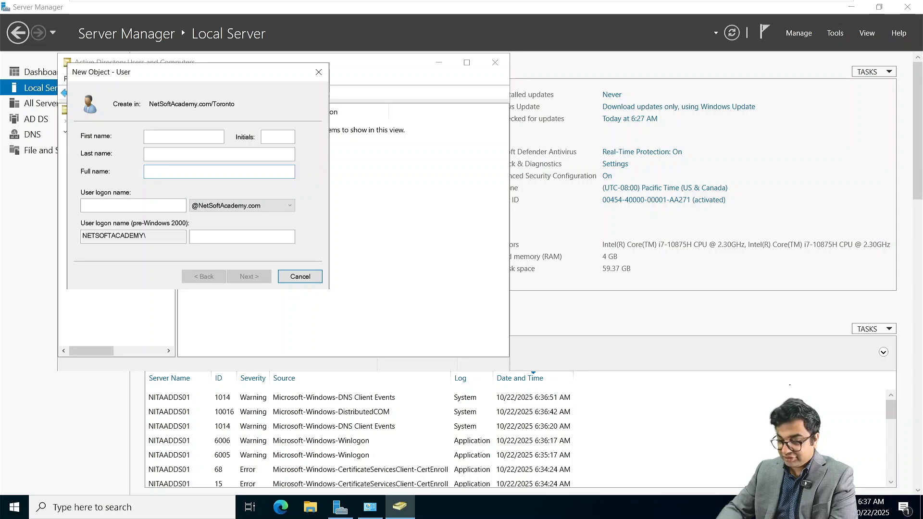
text(Bruce Le)
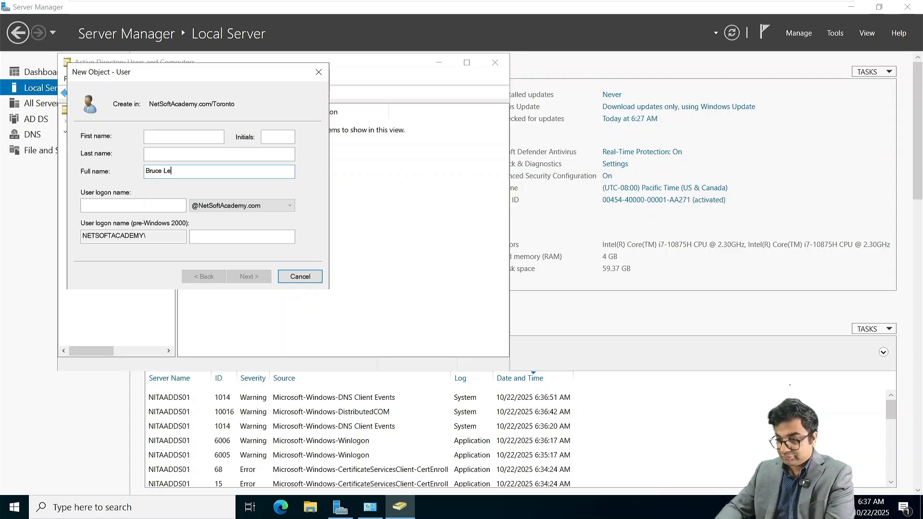
text(e)
key(Tab)
text(ble)
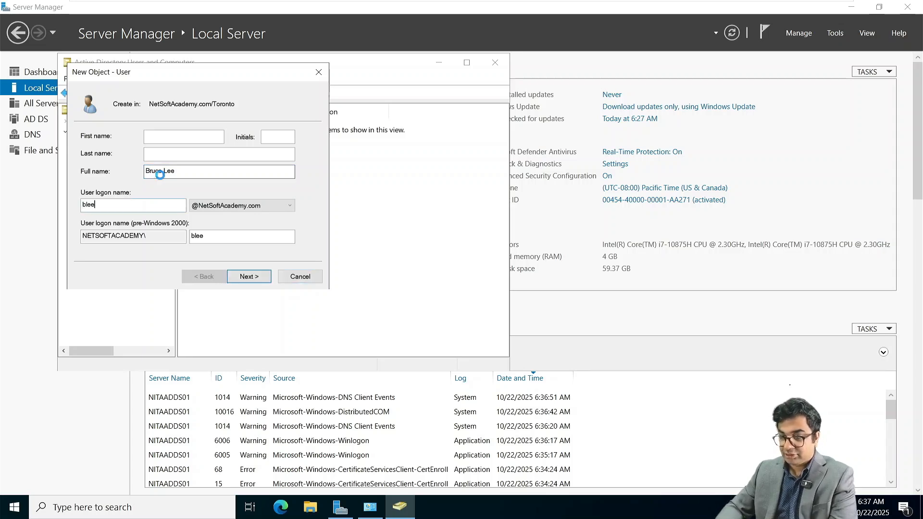
key(Return)
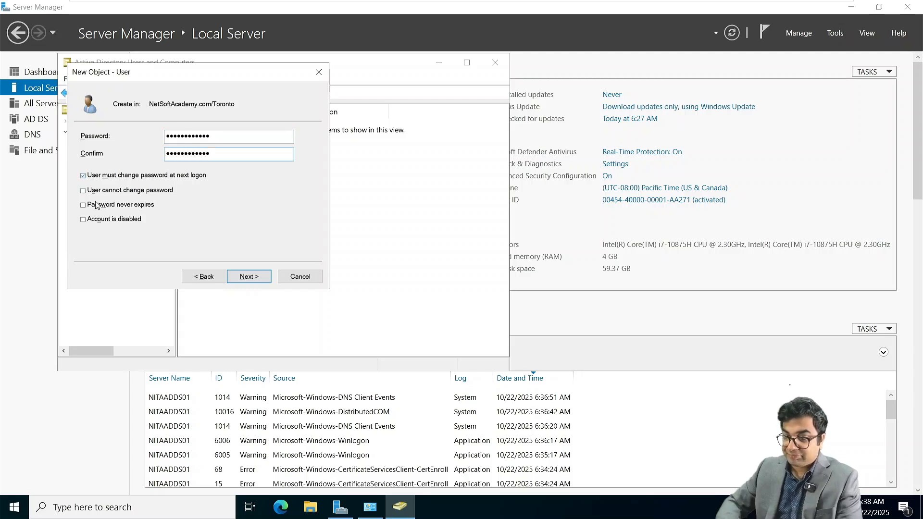
Step: Clear must-change-password, set password never expires, finish the user and close the console
click(83, 176)
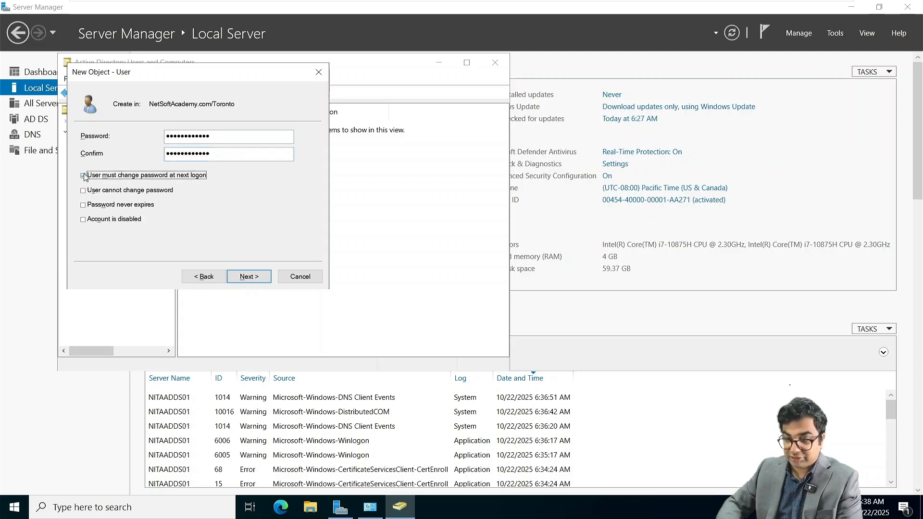
click(85, 206)
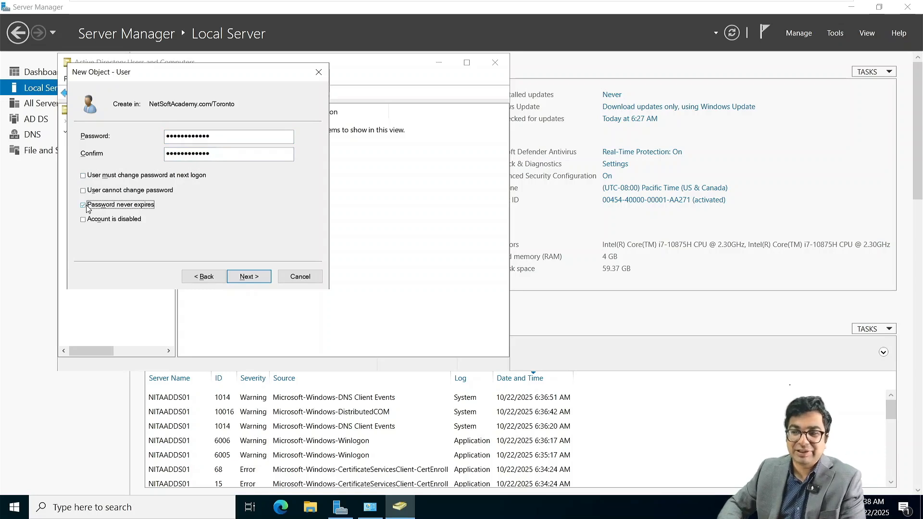
click(255, 275)
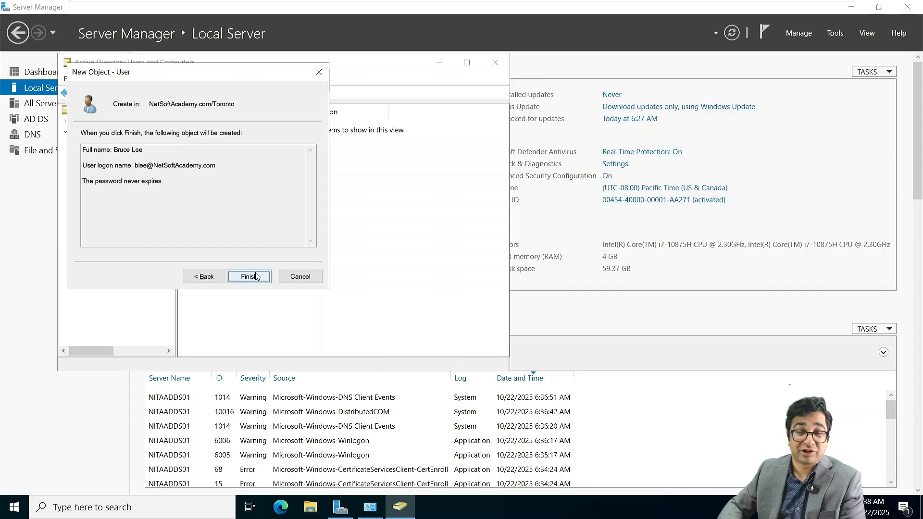
click(249, 276)
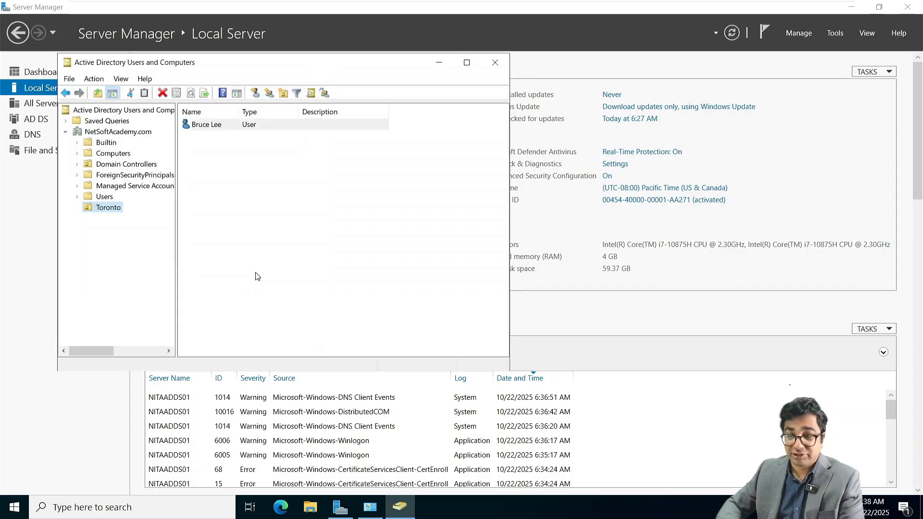
click(495, 63)
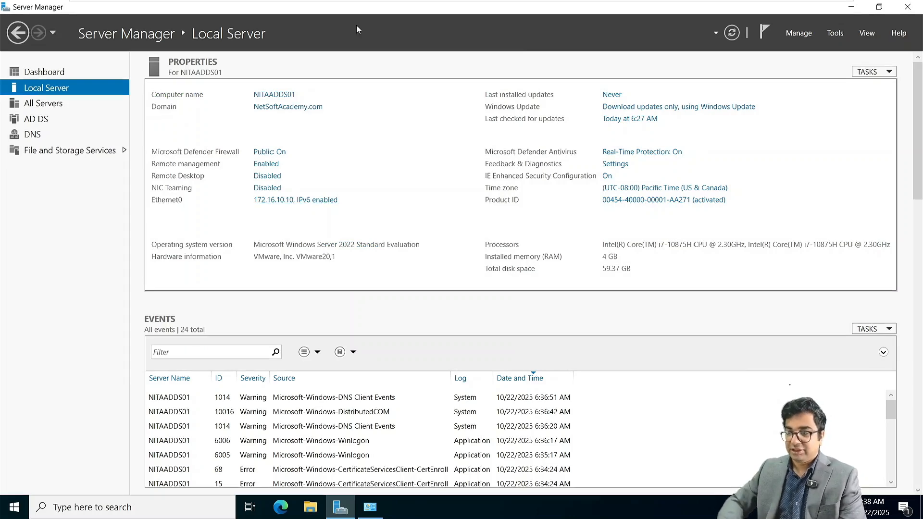
Step: Mount the Exchange Server 2019 CU14 ISO on NITAADDS01's virtual CD/DVD drive in VM Settings
right_click(422, 12)
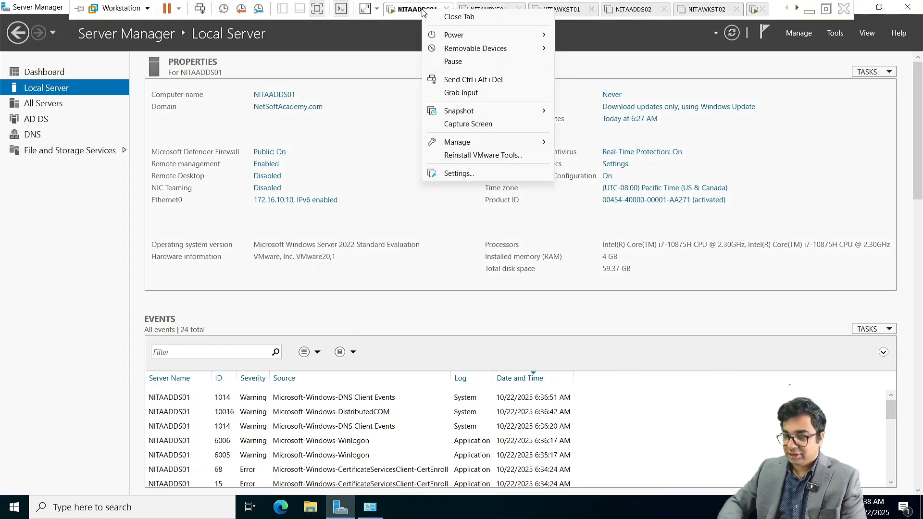
click(474, 174)
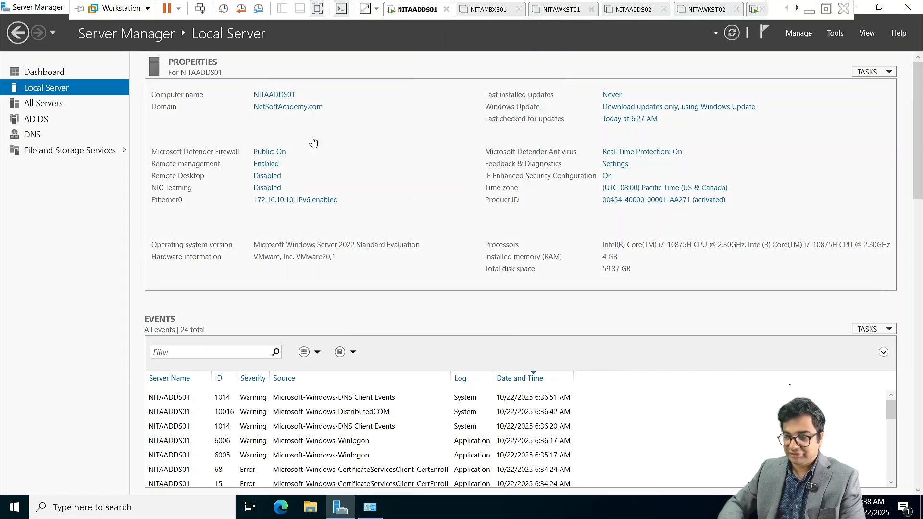
click(375, 130)
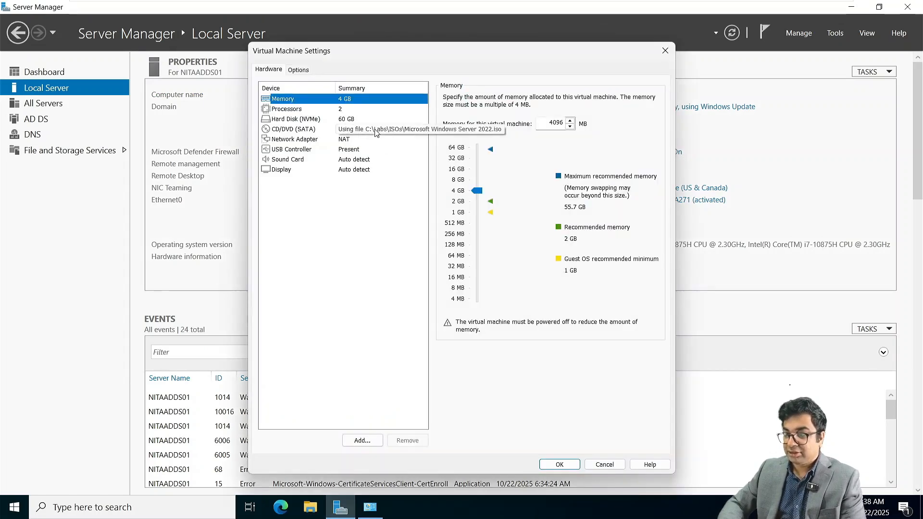
click(609, 181)
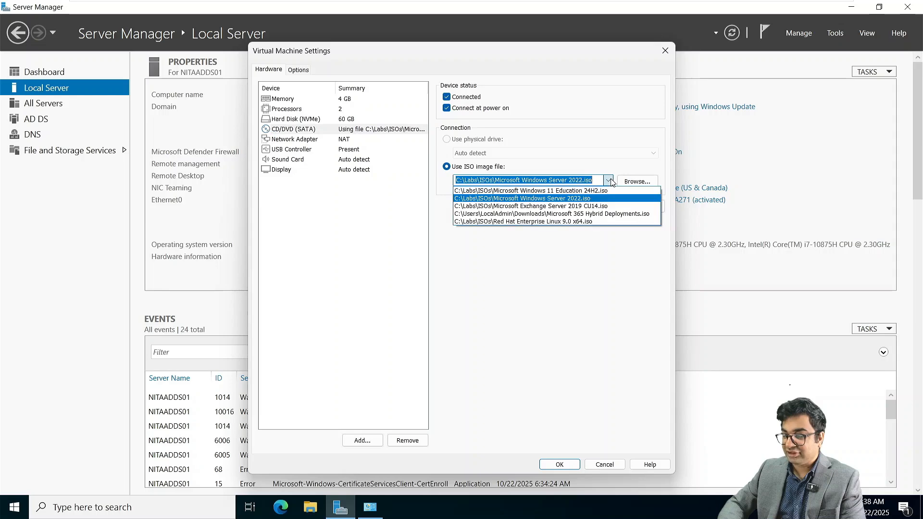
click(595, 207)
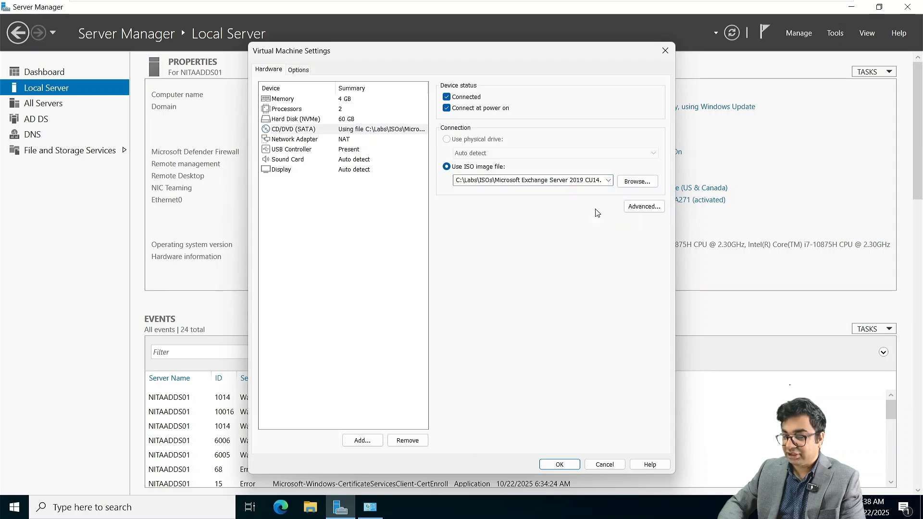
click(559, 465)
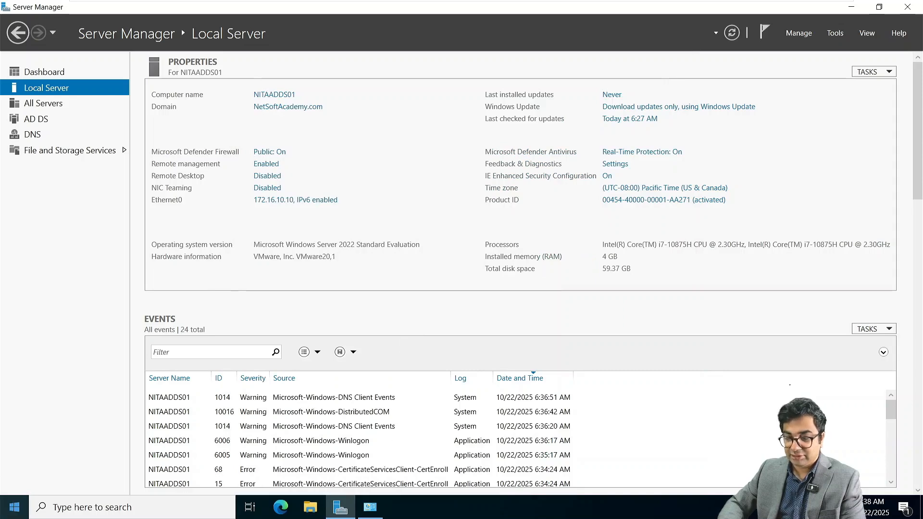
click(14, 507)
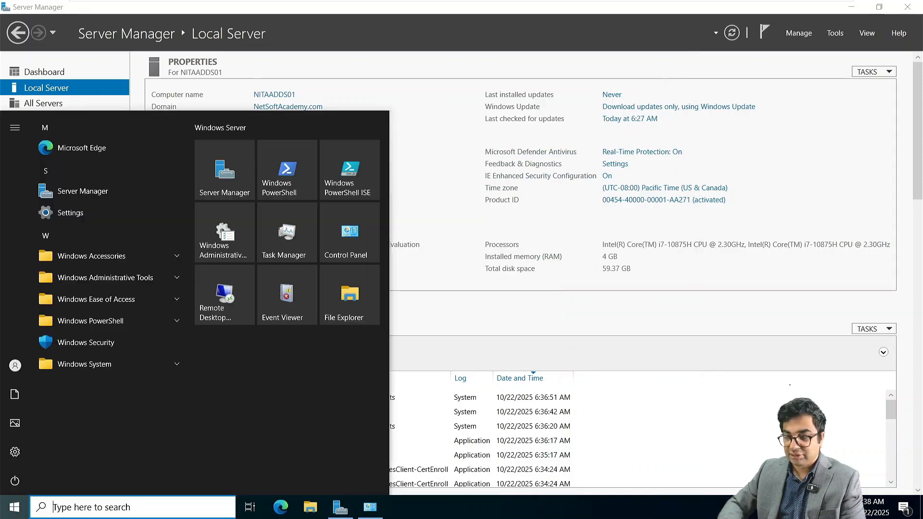
Step: Launch PowerShell, switch to the D: drive and start typing the Setup.exe /PrepareSchema command
click(305, 186)
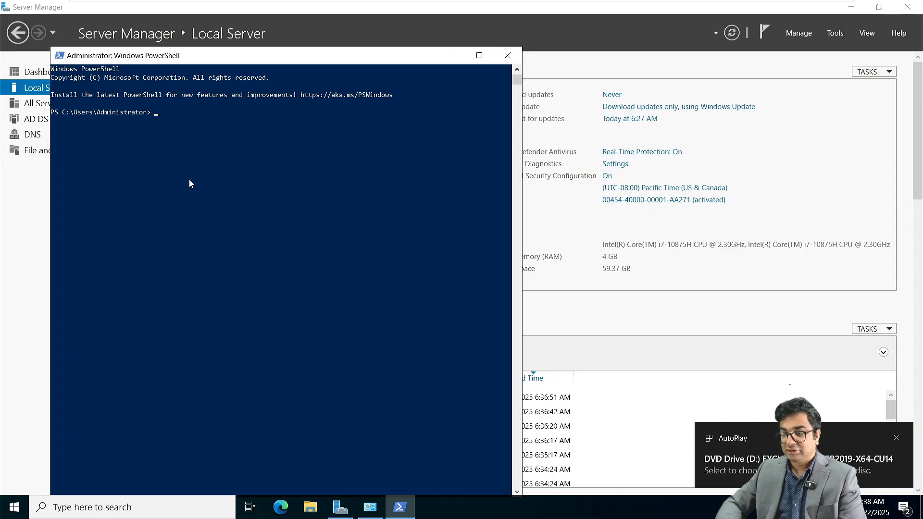
text(D:)
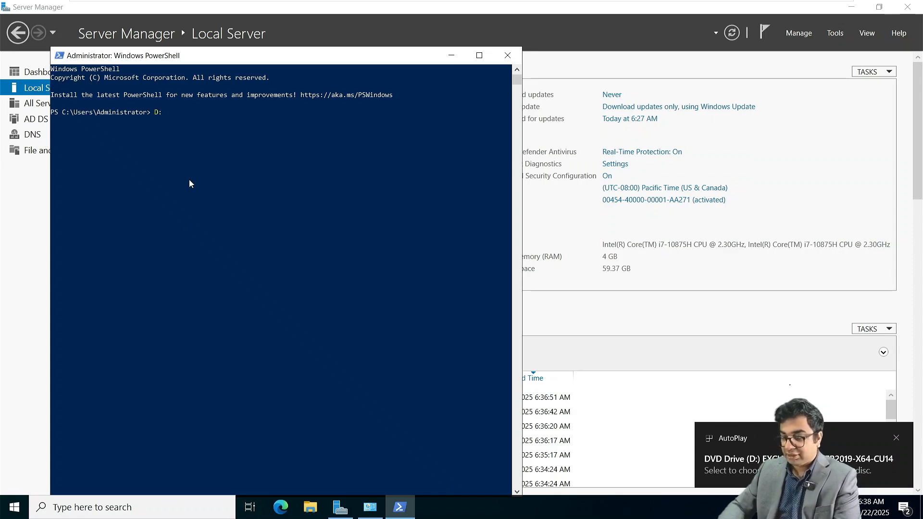
key(Return)
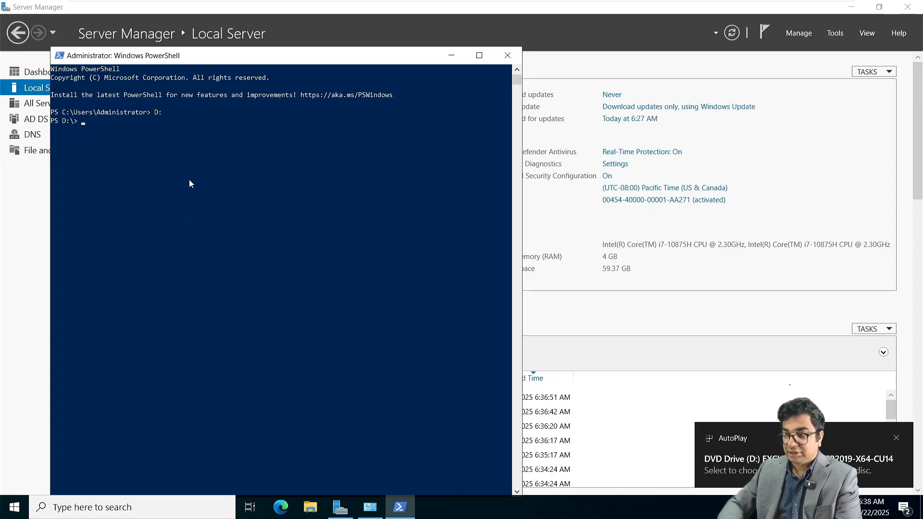
click(480, 55)
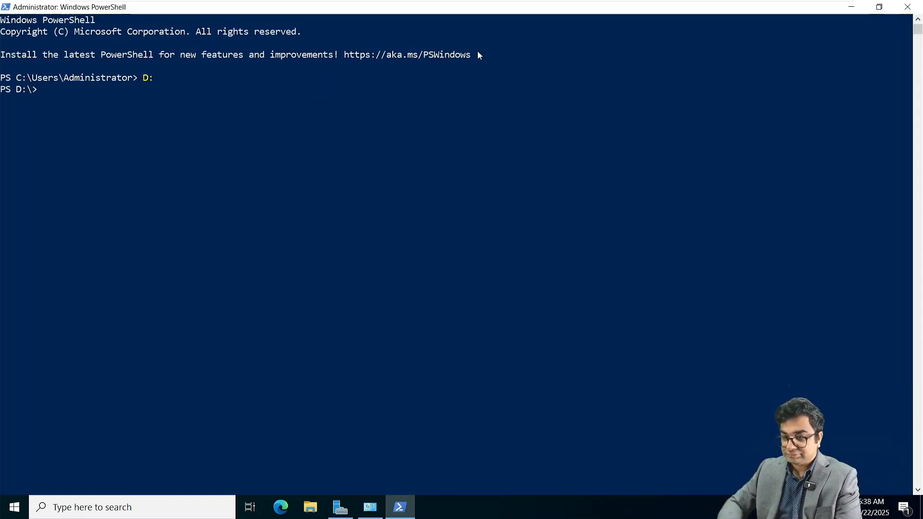
scroll(479, 56, up, 2)
text(./S)
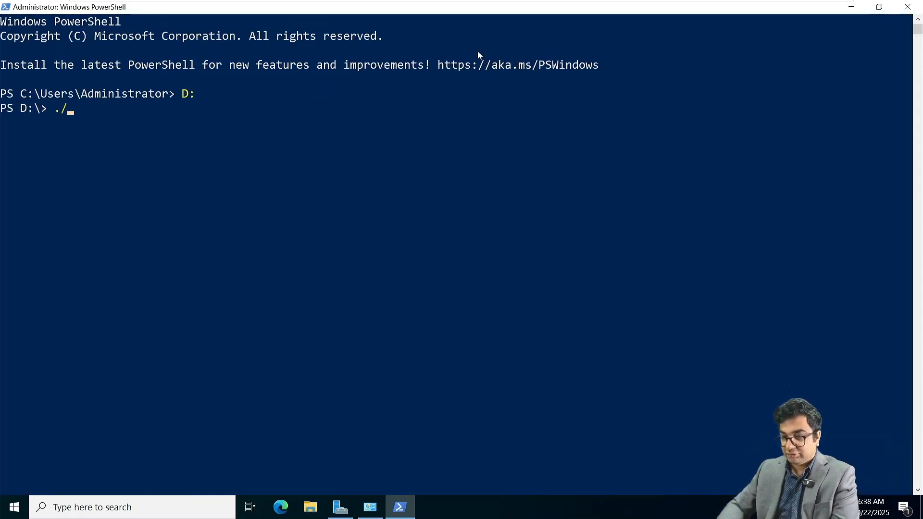
key(Tab)
key(Tab)
key(Tab)
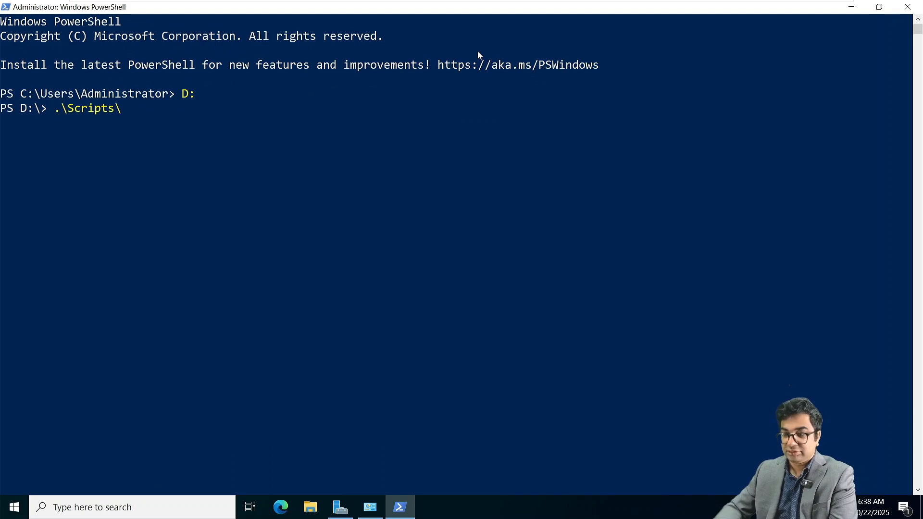
key(BackSpace)
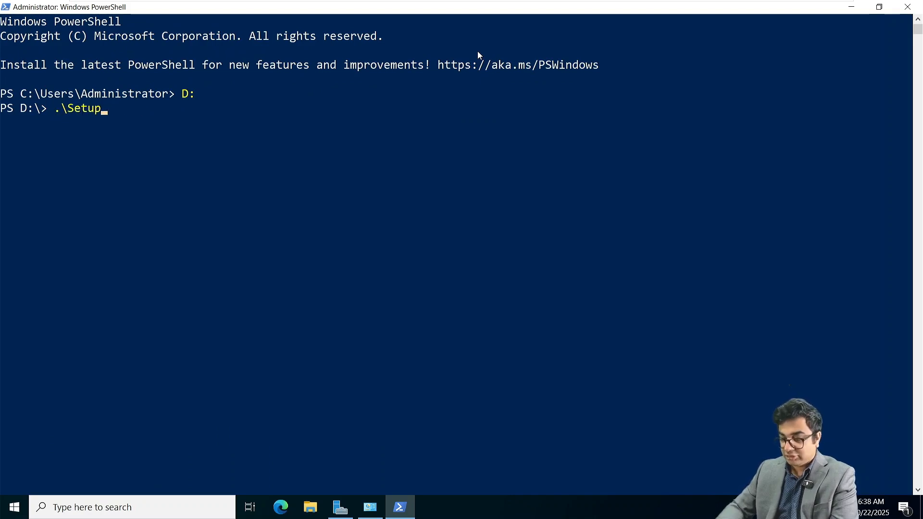
text(.ex)
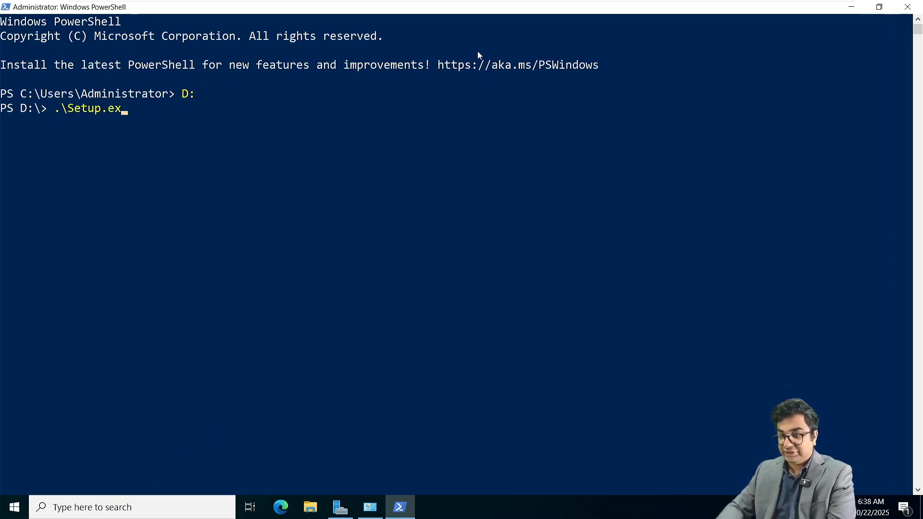
text(e /Pr)
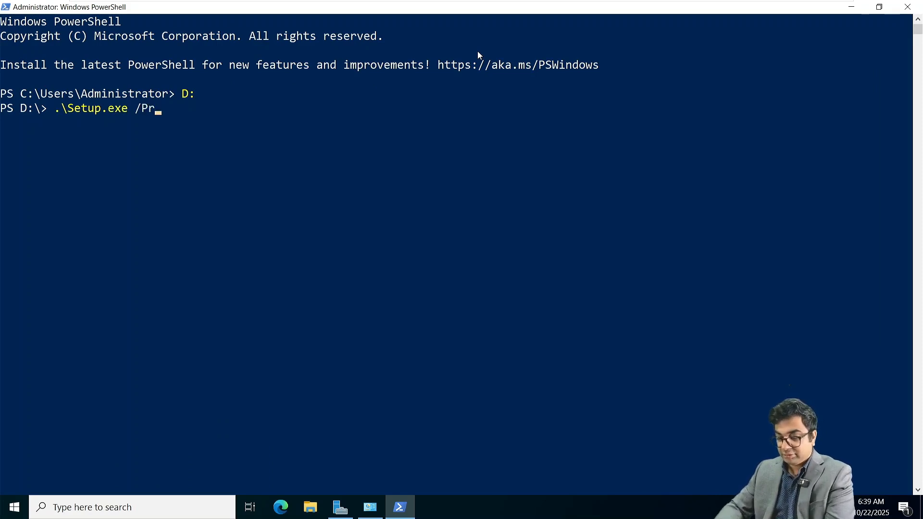
text(epareSche)
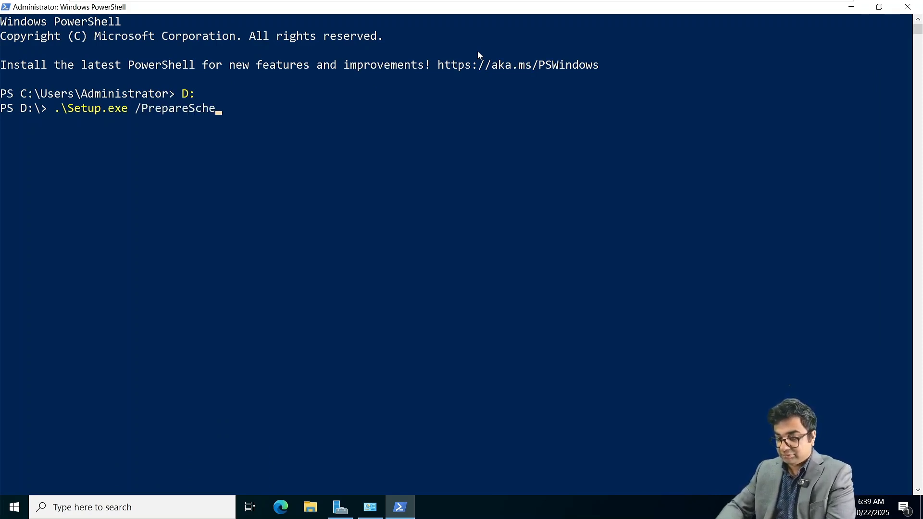
text(ma /)
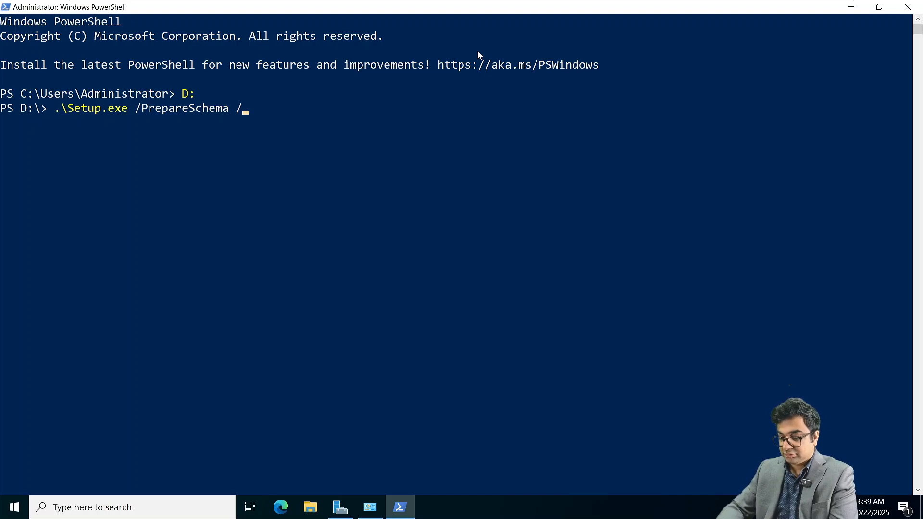
text(IAcce)
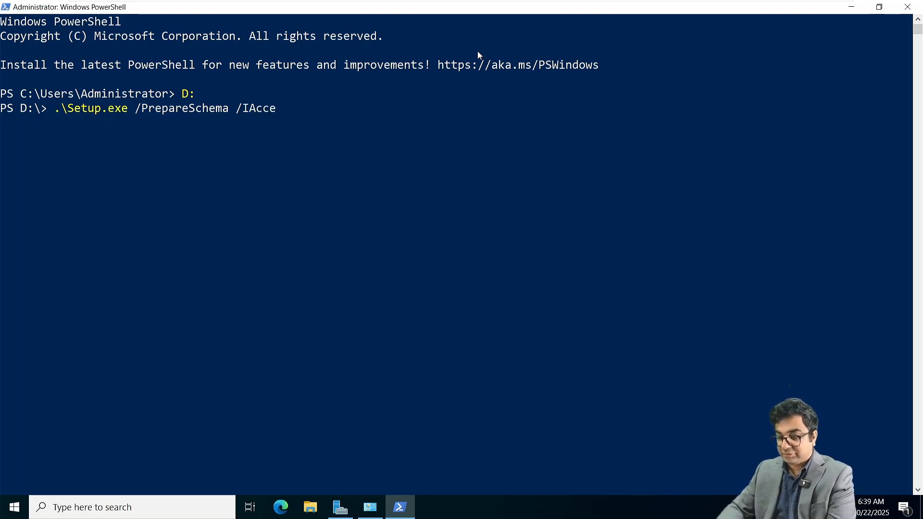
text(ptExha)
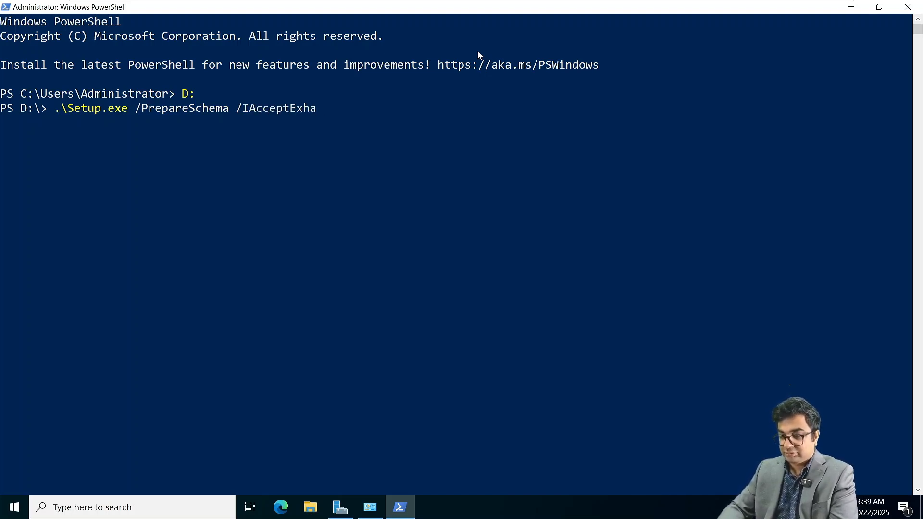
key(BackSpace)
key(BackSpace)
text(xch)
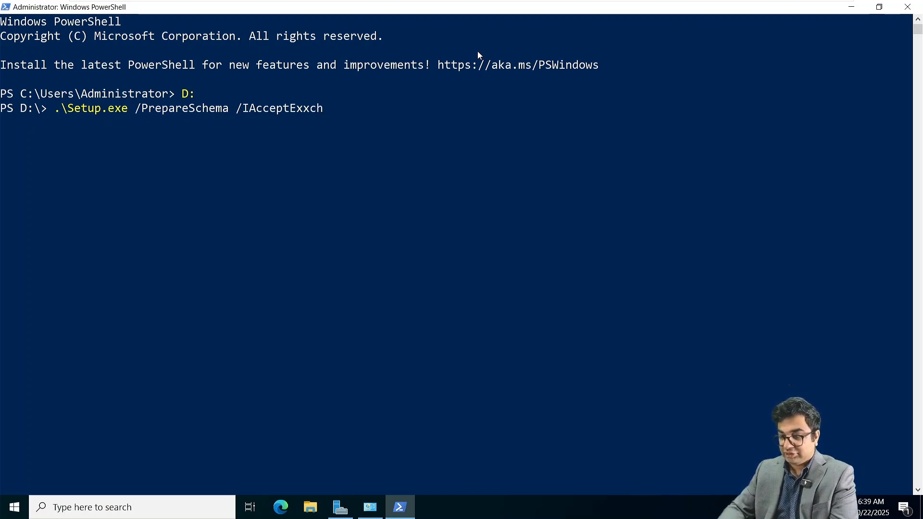
key(BackSpace)
key(BackSpace)
key(BackSpace)
text(changeSer)
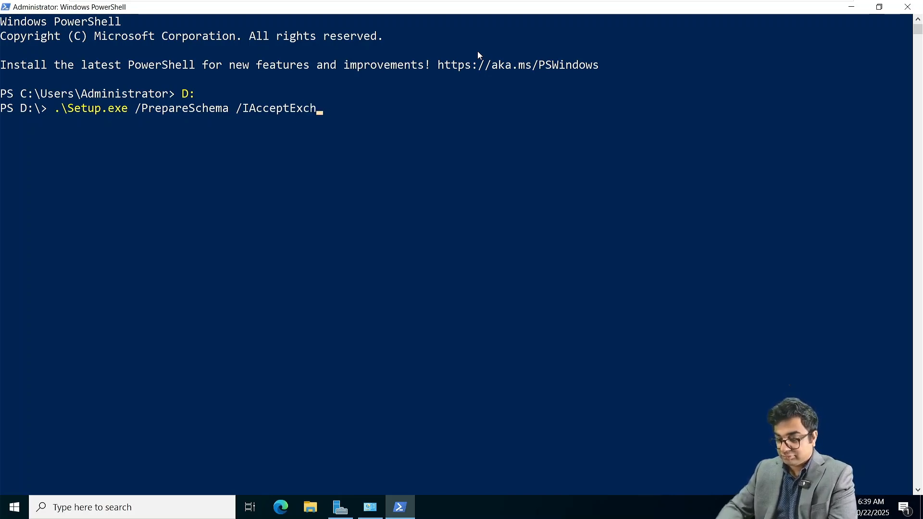
text(ver)
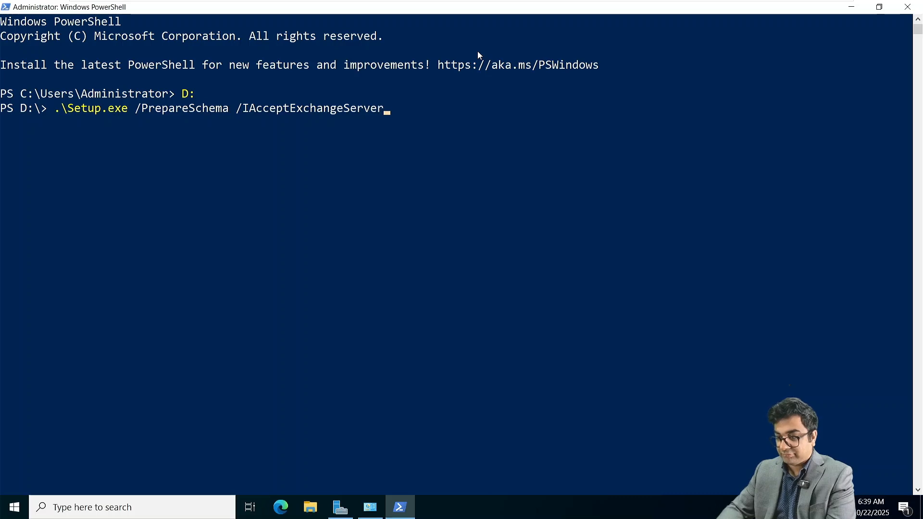
key(BackSpace)
key(BackSpace)
key(BackSpace)
key(BackSpace)
key(BackSpace)
key(BackSpace)
key(BackSpace)
key(BackSpace)
key(BackSpace)
key(BackSpace)
key(BackSpace)
key(BackSpace)
key(BackSpace)
key(BackSpace)
key(BackSpace)
key(BackSpace)
key(BackSpace)
key(BackSpace)
key(BackSpace)
key(BackSpace)
key(BackSpace)
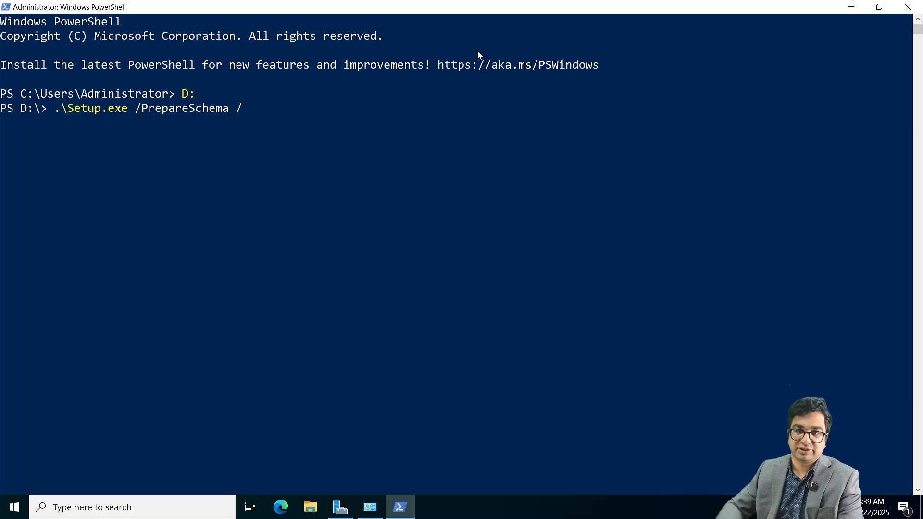
Step: Copy the full /PrepareSchema command from the notes, paste it at the D: prompt and run it
key(alt+Tab)
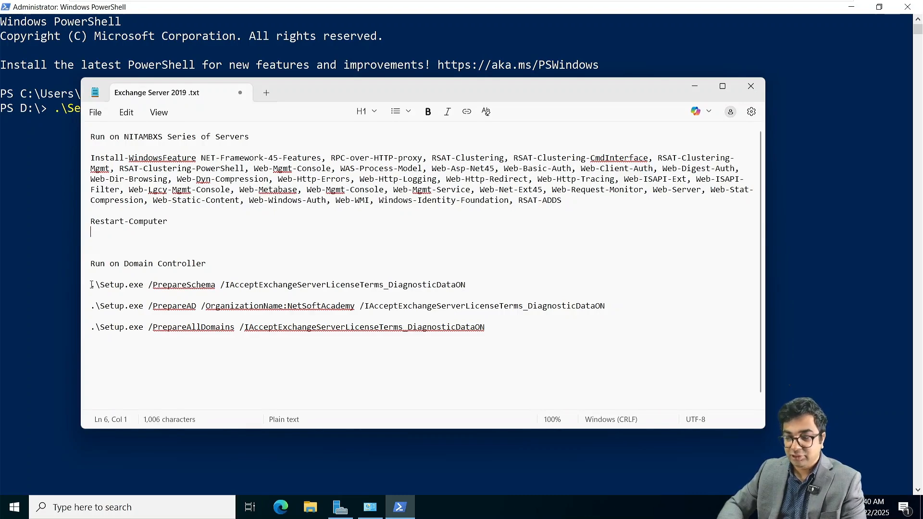
drag(92, 285, 465, 279)
key(ctrl+c)
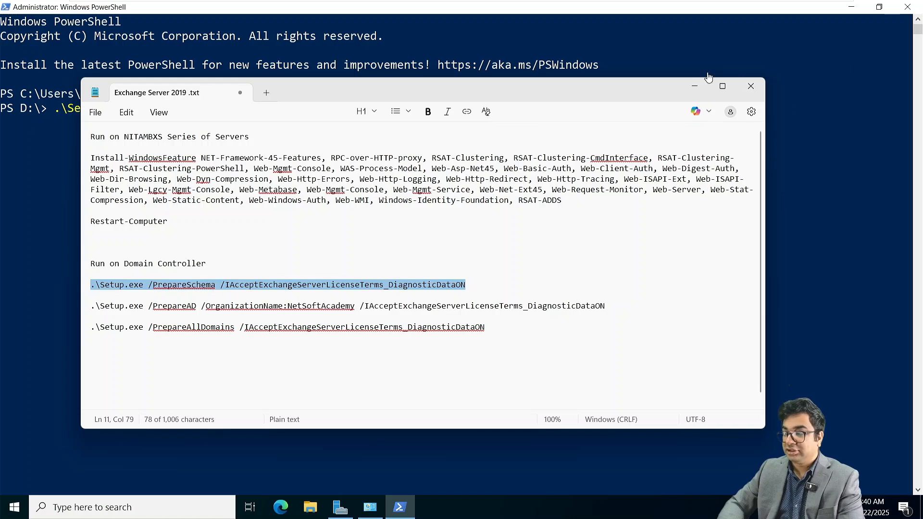
click(699, 88)
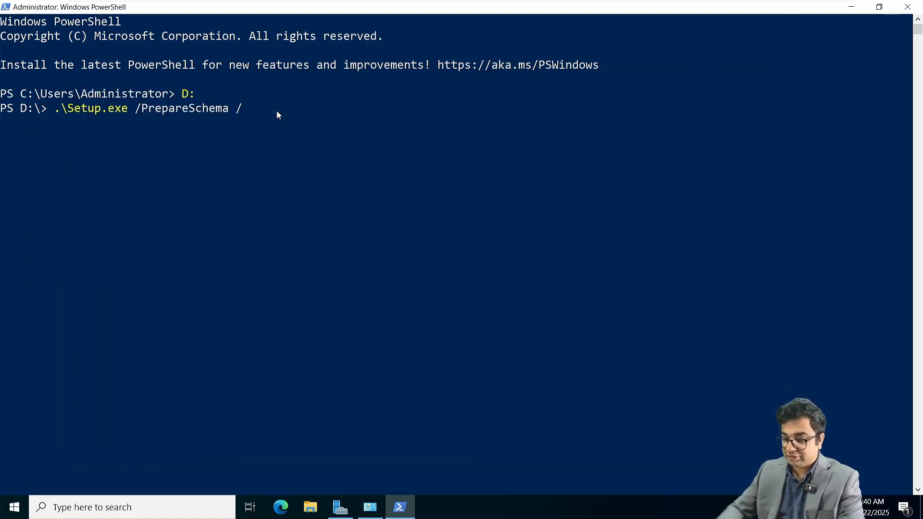
key(BackSpace)
key(BackSpace)
key(BackSpace)
key(BackSpace)
key(BackSpace)
key(BackSpace)
key(BackSpace)
key(BackSpace)
key(BackSpace)
key(BackSpace)
key(BackSpace)
key(BackSpace)
key(BackSpace)
key(BackSpace)
key(BackSpace)
key(BackSpace)
key(BackSpace)
key(BackSpace)
key(BackSpace)
key(BackSpace)
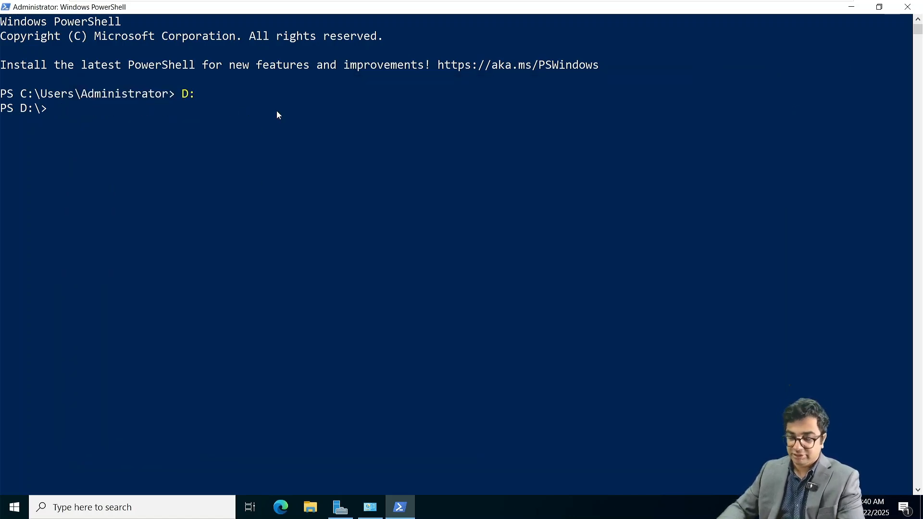
key(ctrl+v)
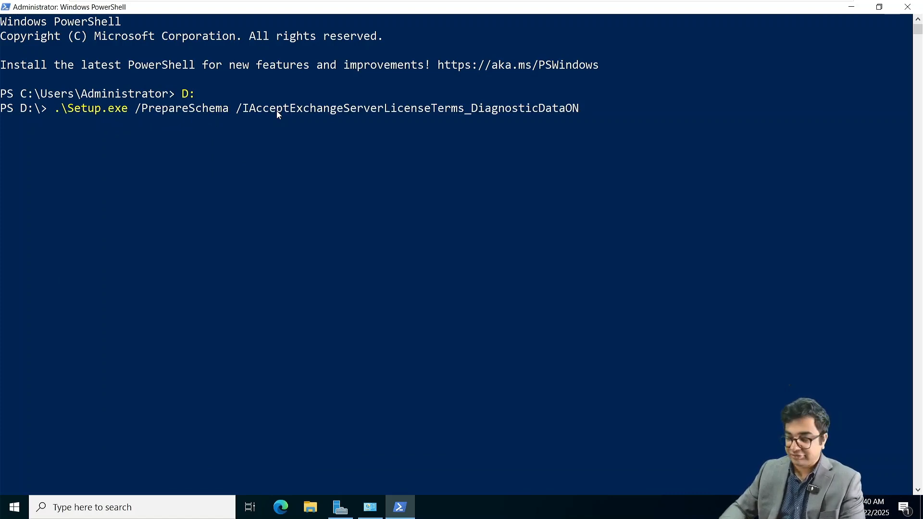
key(Return)
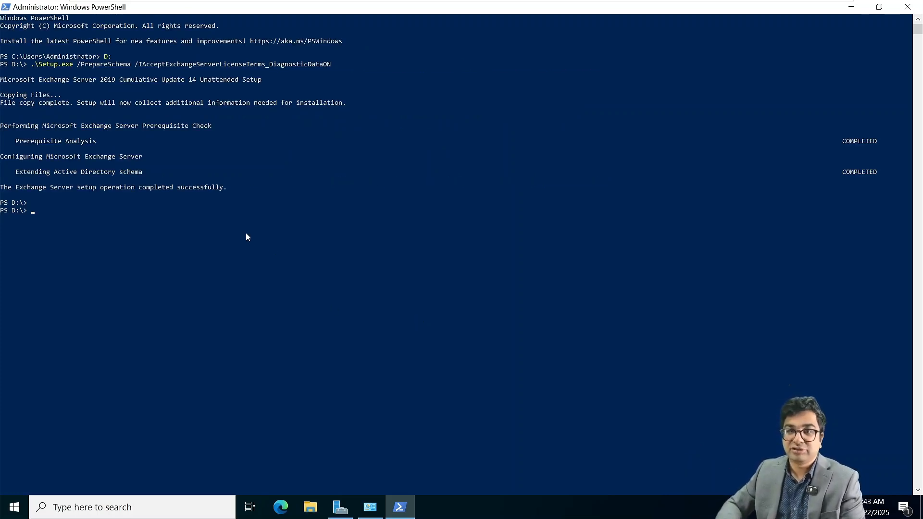
Step: Restore the full-screen PowerShell console to a window and move it up and right
scroll(248, 237, up, 1)
scroll(247, 236, down, 1)
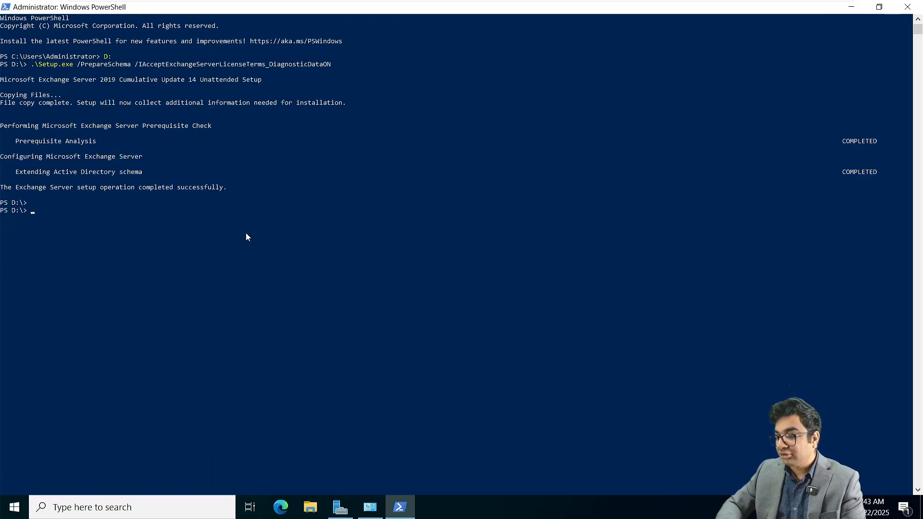
click(880, 7)
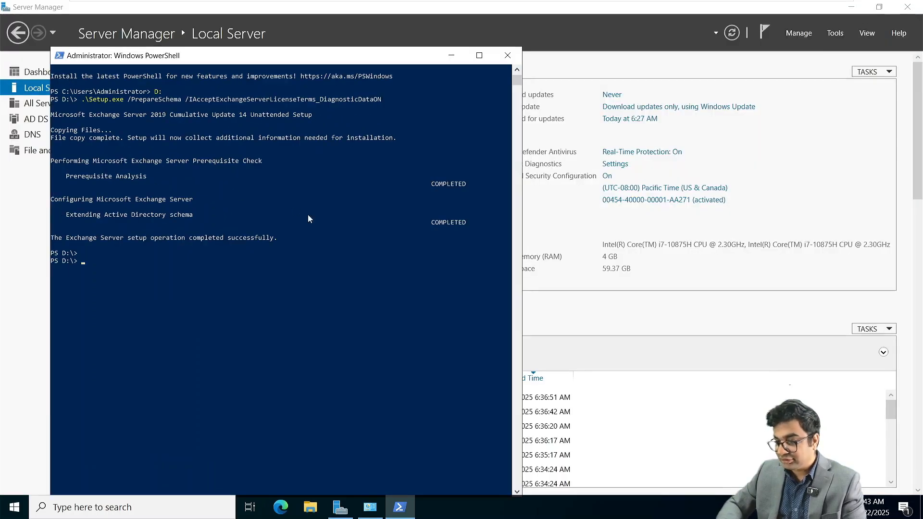
drag(337, 58, 438, 44)
ctrl+scroll(291, 182, up, 1)
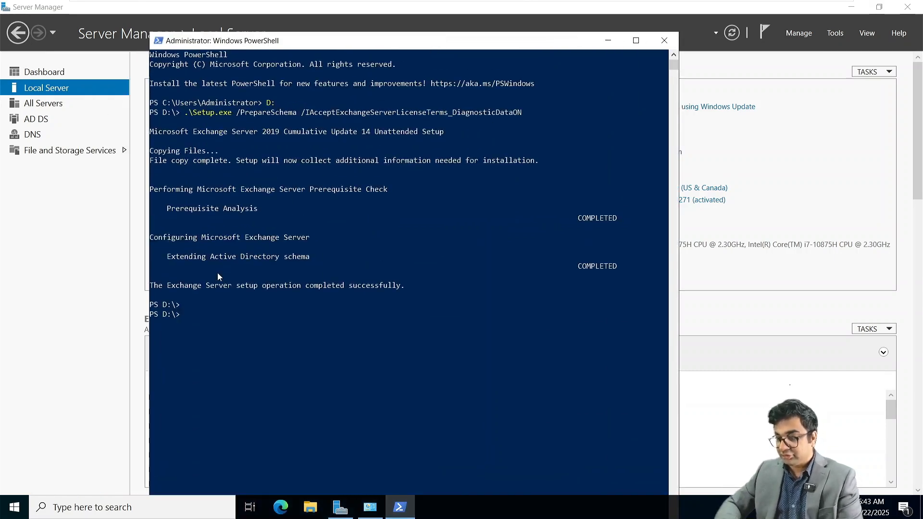
Step: Copy the /PrepareAD /OrganizationName:NetSoftAcademy command from the notes and run it in PowerShell
key(super+Tab)
click(528, 220)
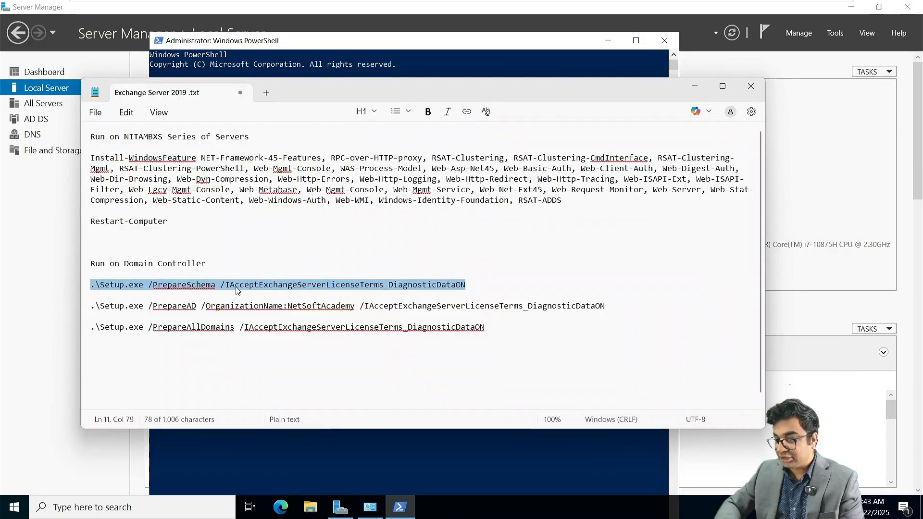
drag(90, 307, 620, 311)
key(ctrl+c)
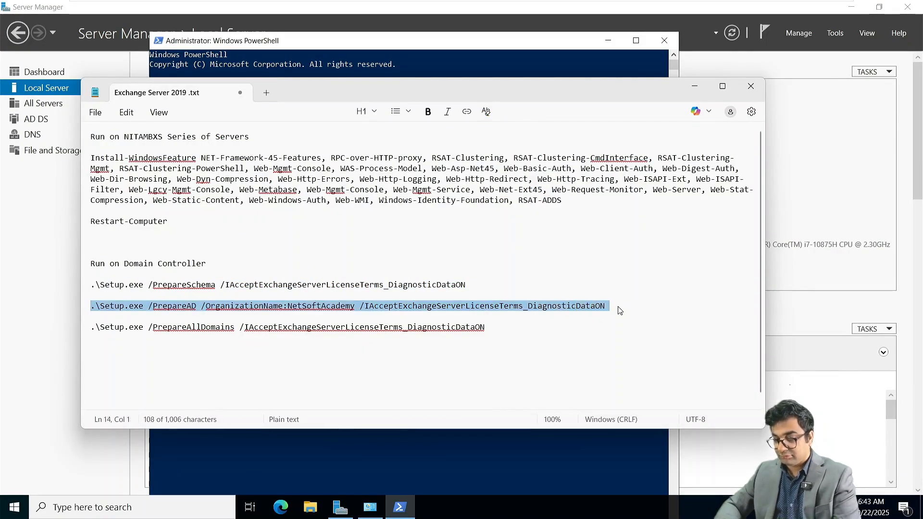
key(super+Tab)
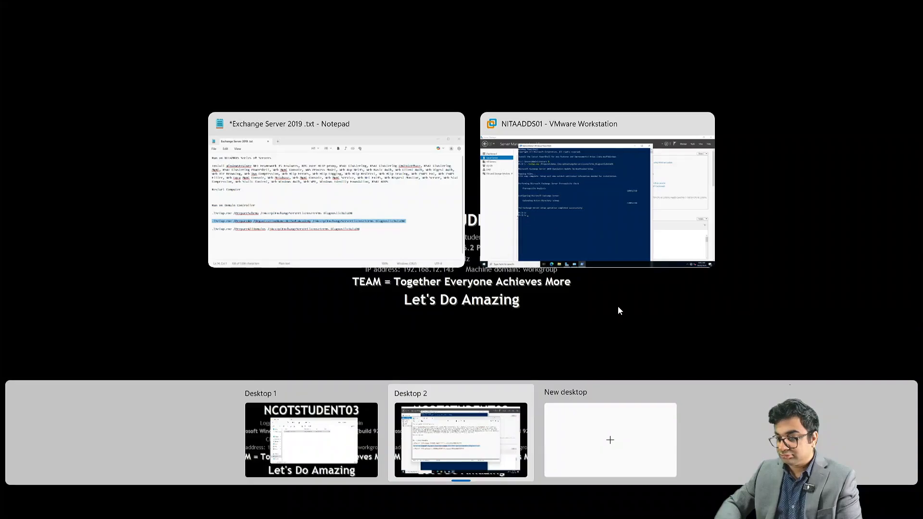
click(586, 208)
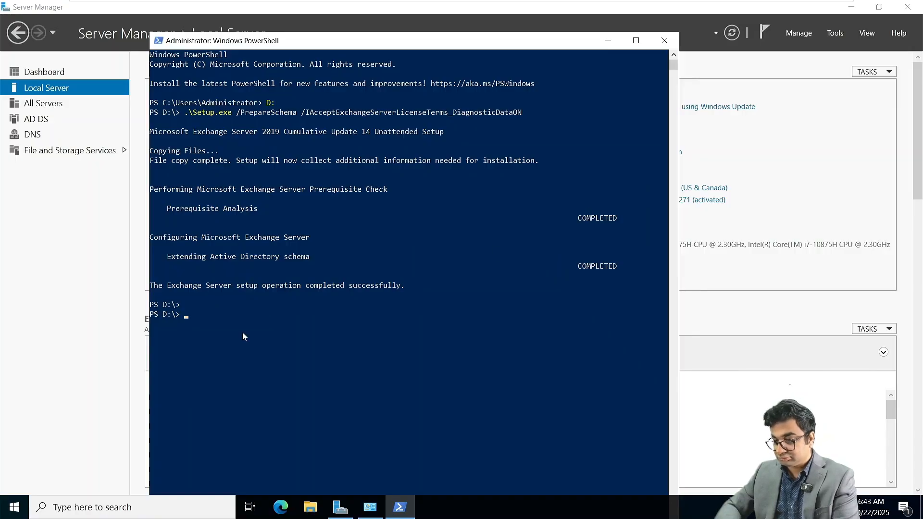
key(ctrl+v)
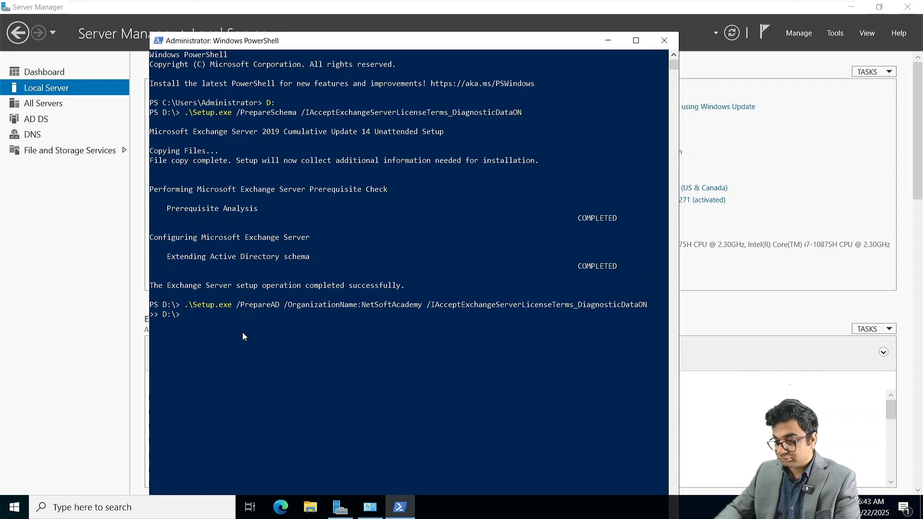
key(Return)
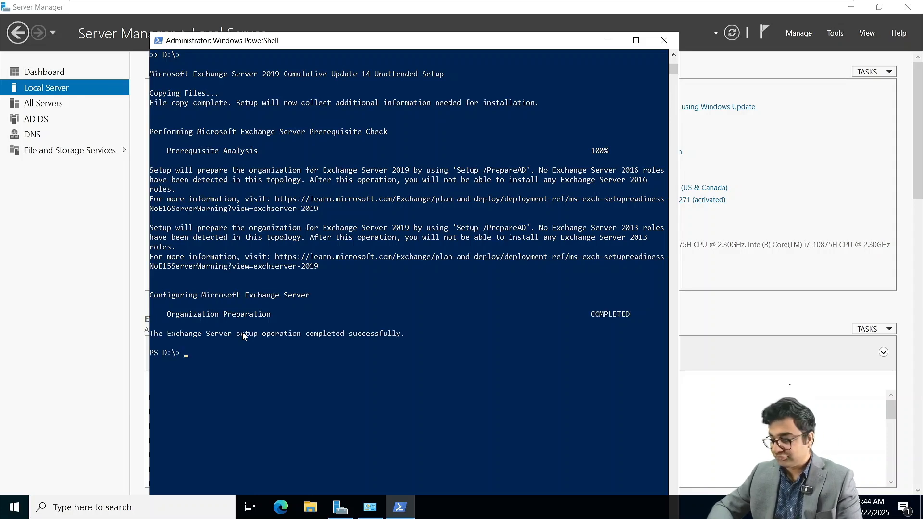
Step: Paste the PrepareAD command and edit it toward a PrepareAllDomains switch
key(ctrl+v)
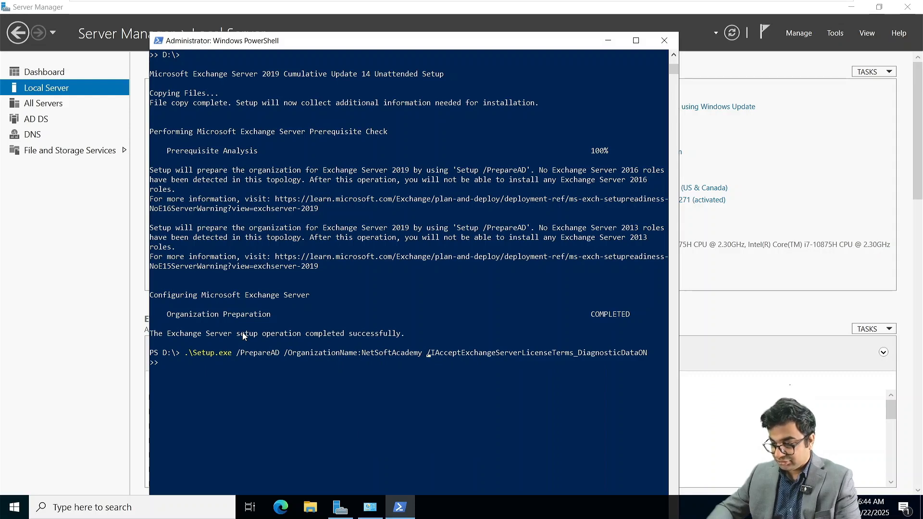
key(BackSpace)
key(BackSpace)
key(BackSpace)
key(BackSpace)
key(BackSpace)
key(BackSpace)
key(BackSpace)
key(BackSpace)
key(BackSpace)
key(BackSpace)
key(BackSpace)
key(BackSpace)
key(BackSpace)
key(BackSpace)
key(BackSpace)
key(BackSpace)
key(BackSpace)
key(BackSpace)
key(BackSpace)
key(BackSpace)
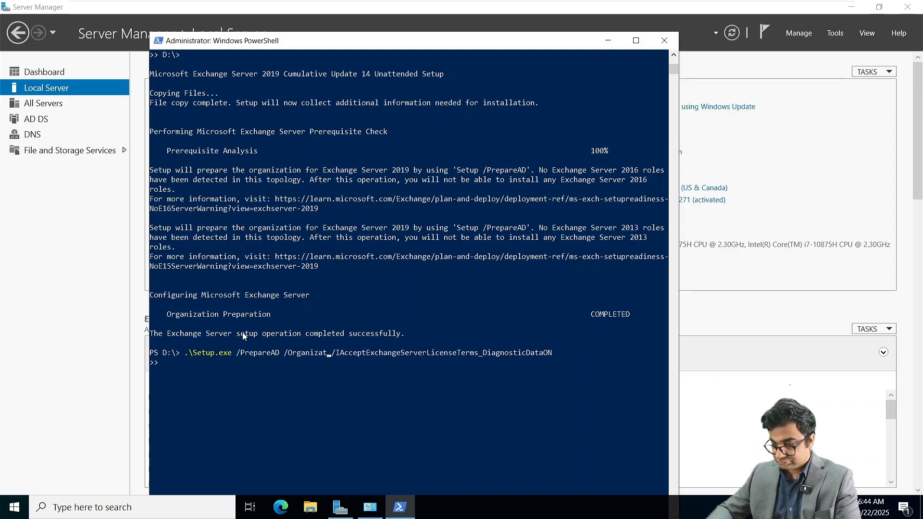
key(BackSpace)
key(BackSpace)
key(BackSpace)
key(BackSpace)
key(BackSpace)
key(BackSpace)
key(BackSpace)
key(BackSpace)
key(BackSpace)
key(BackSpace)
key(BackSpace)
key(BackSpace)
key(BackSpace)
text(Do)
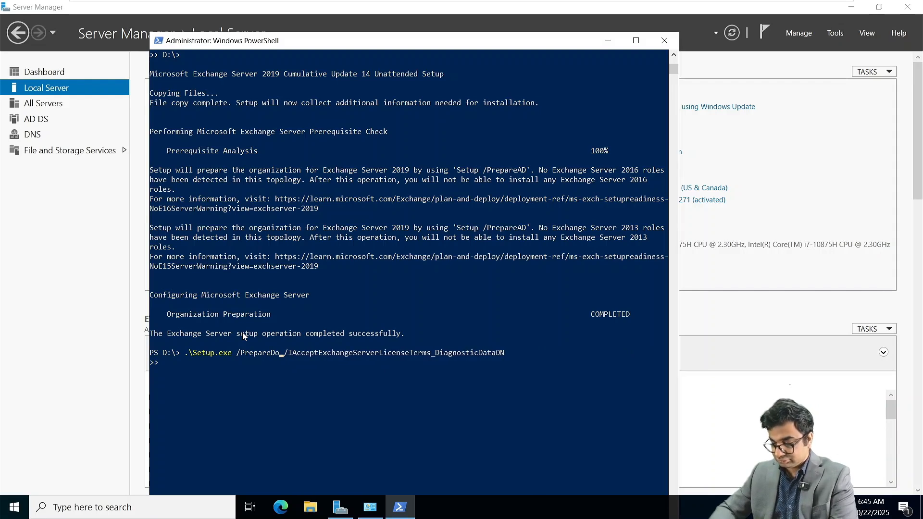
text(mains)
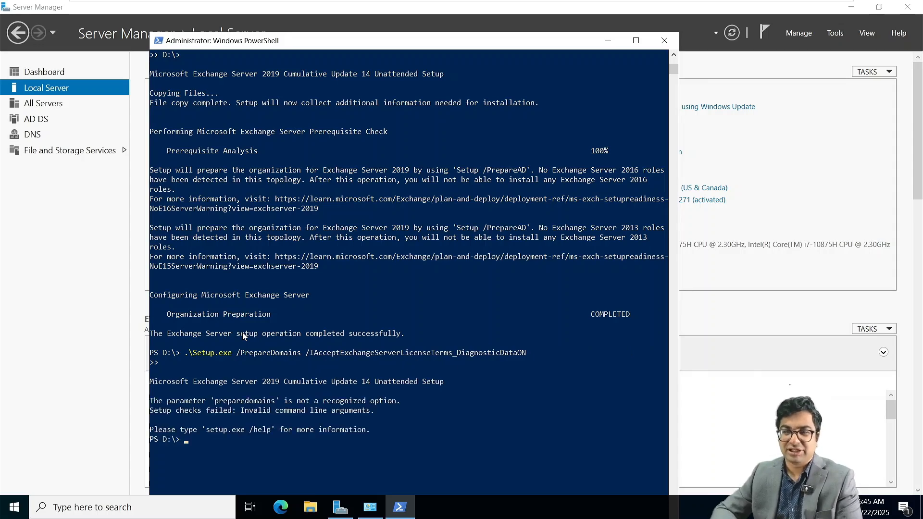
Step: Copy the /PrepareAllDomains command from the notes, paste it, drop the extra line and run it
key(super+Tab)
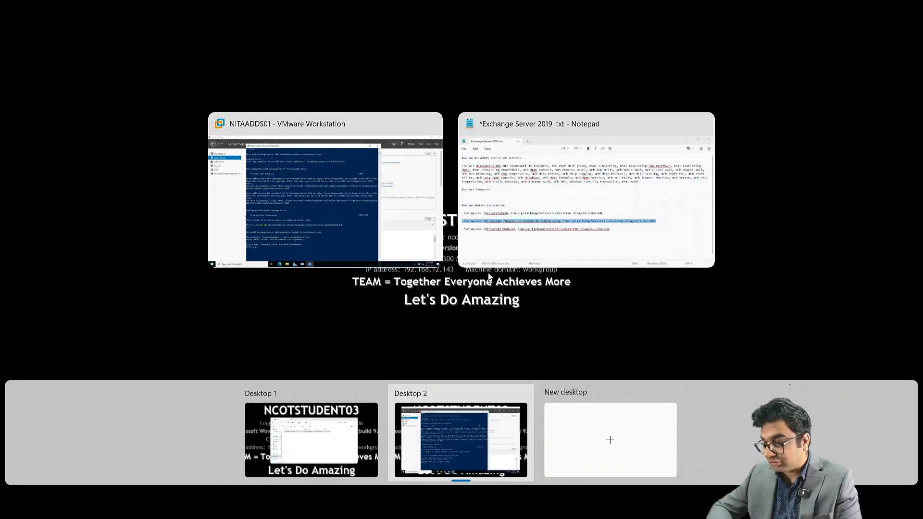
click(560, 159)
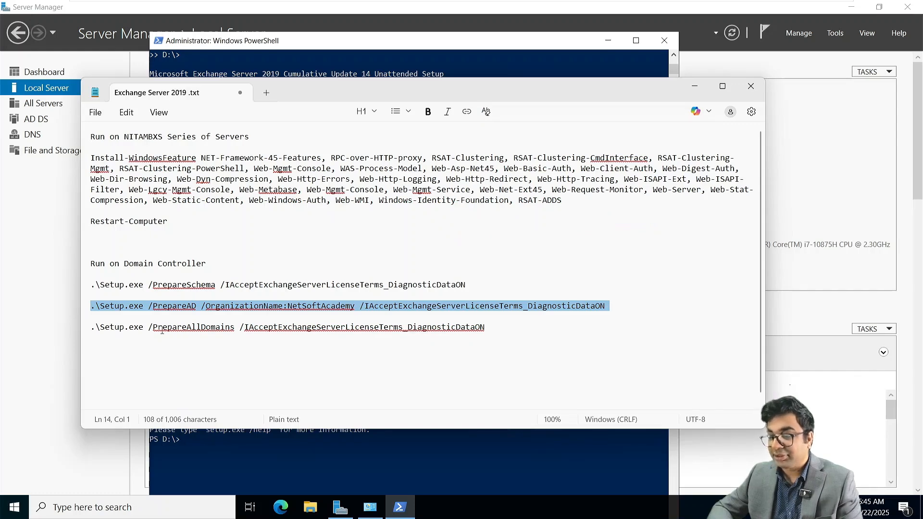
drag(92, 331, 498, 340)
key(super+c)
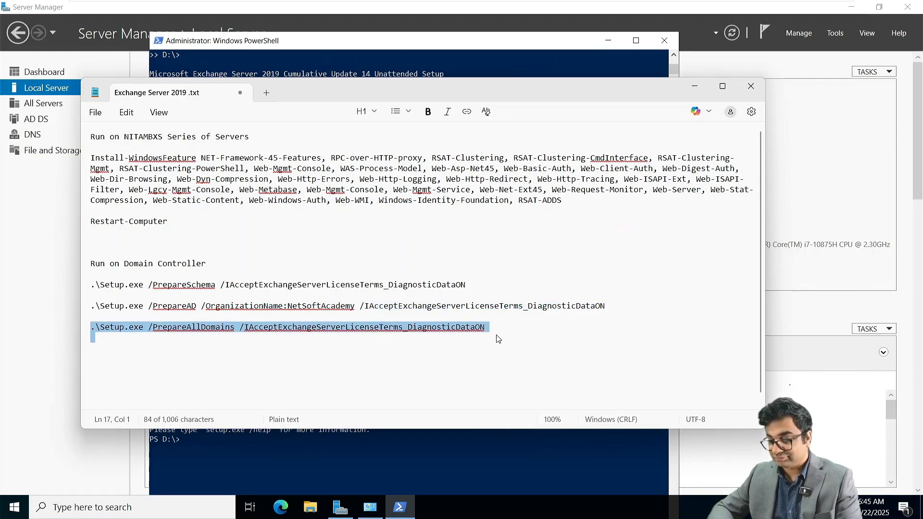
key(super+Tab)
click(549, 191)
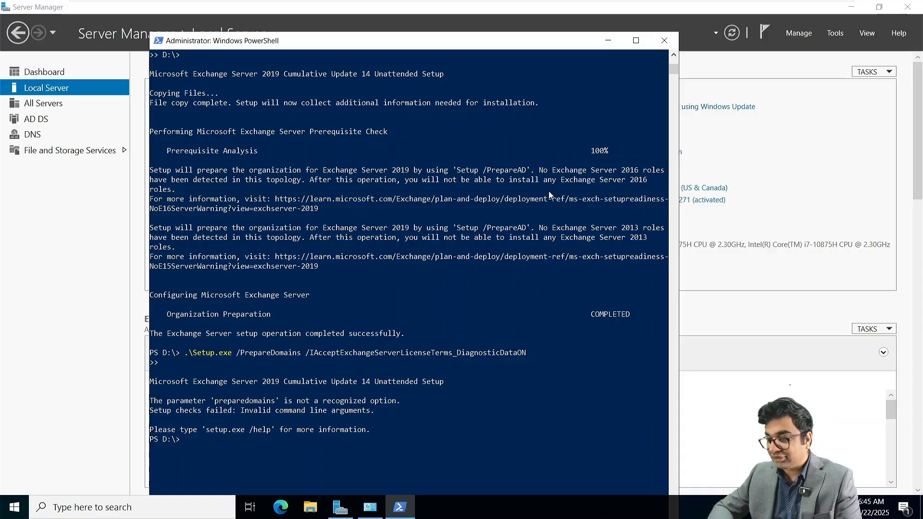
right_click(322, 423)
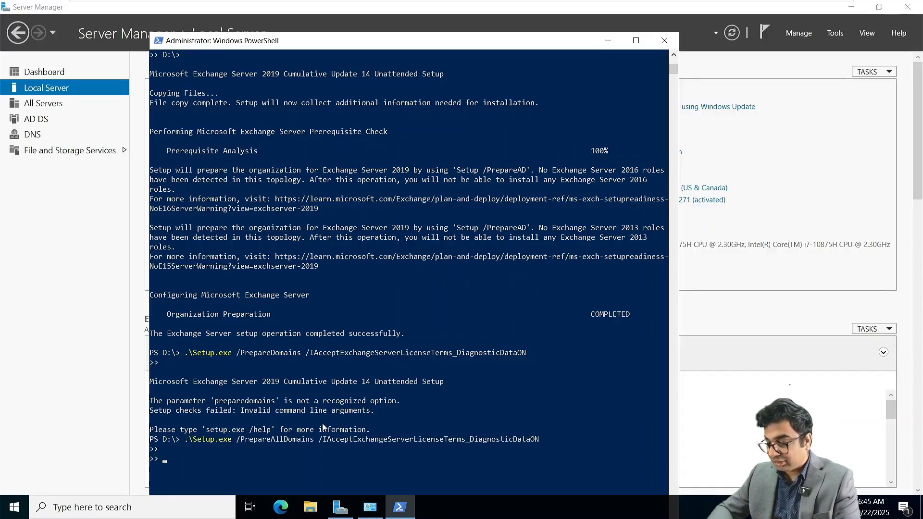
key(BackSpace)
key(Return)
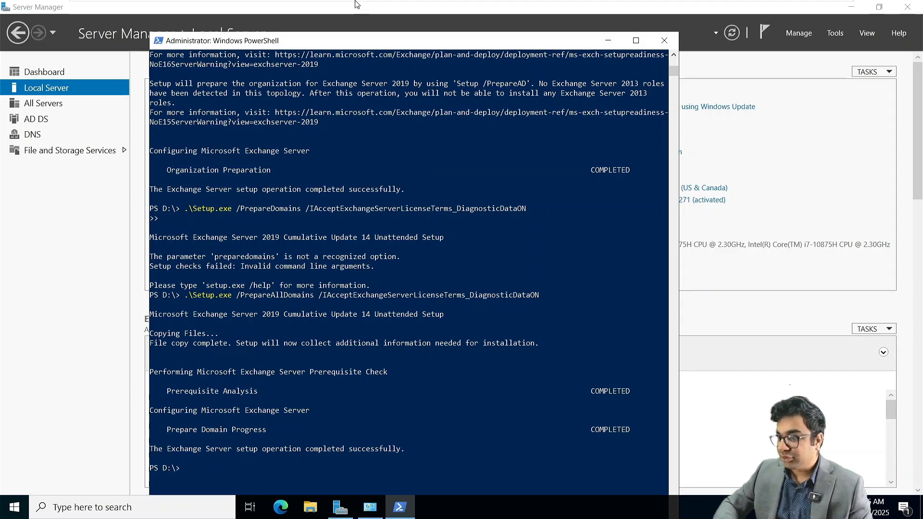
Step: Power on the NITAMBXS01 virtual machine and sign in as Administrator with the account password
mouse_move(421, 12)
click(484, 12)
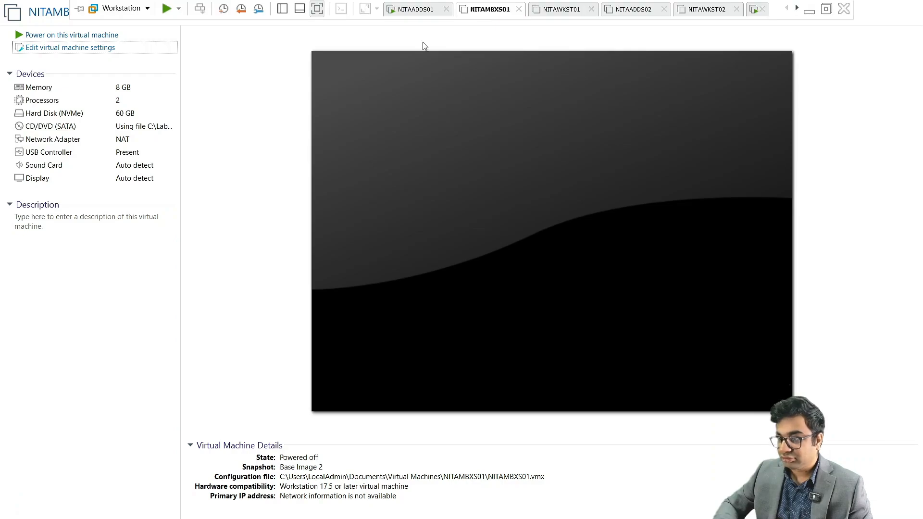
click(111, 34)
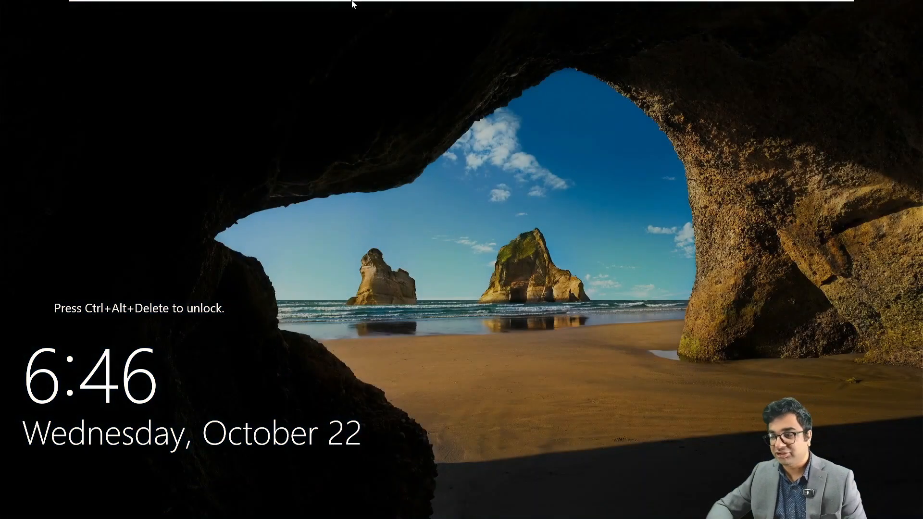
mouse_move(353, 3)
click(222, 8)
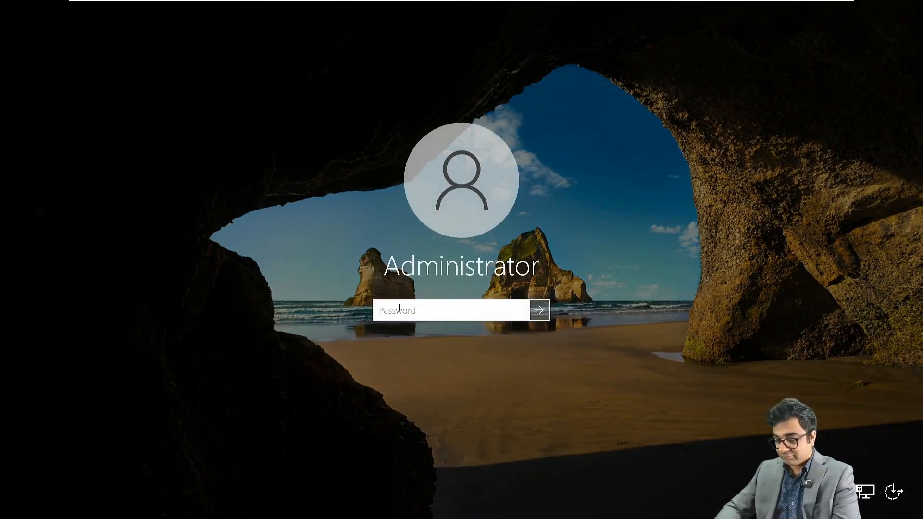
text(•••••••••)
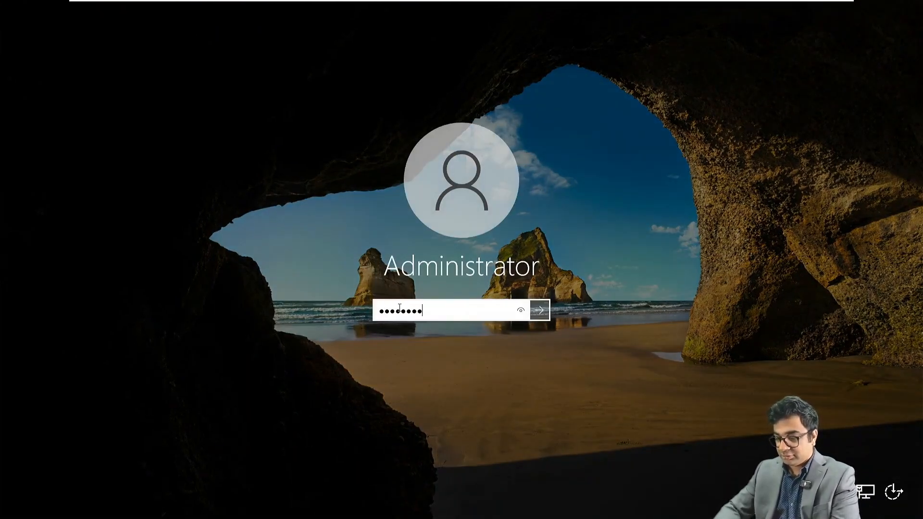
text(•••••)
key(Return)
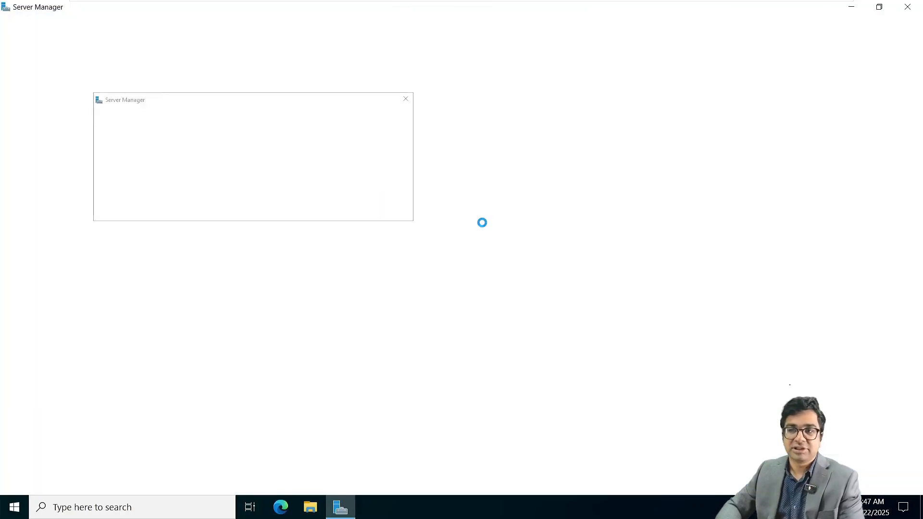
Step: From Local Server, open the IPv4 properties of the Ethernet0 adapter
click(403, 100)
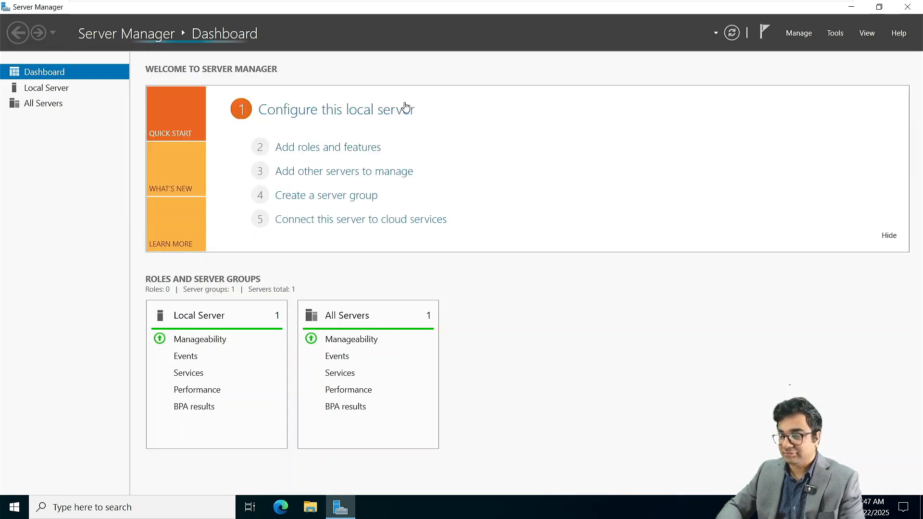
click(52, 93)
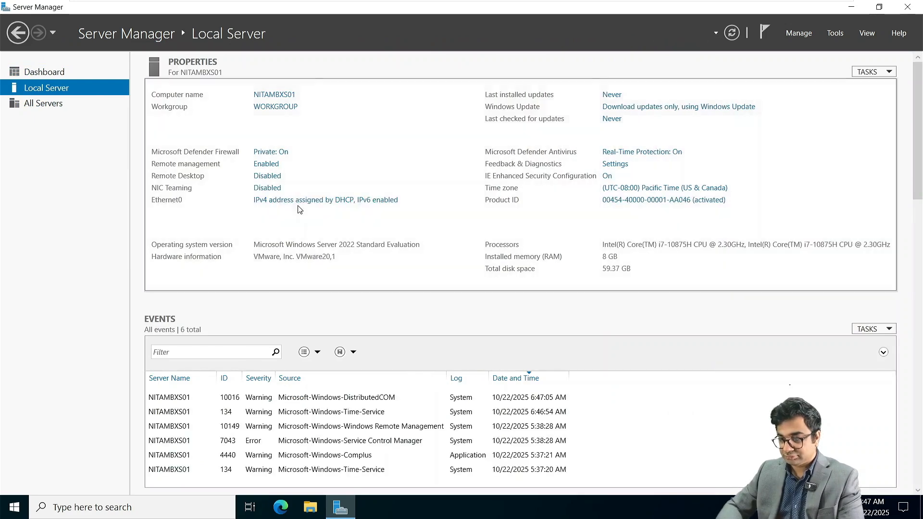
click(296, 200)
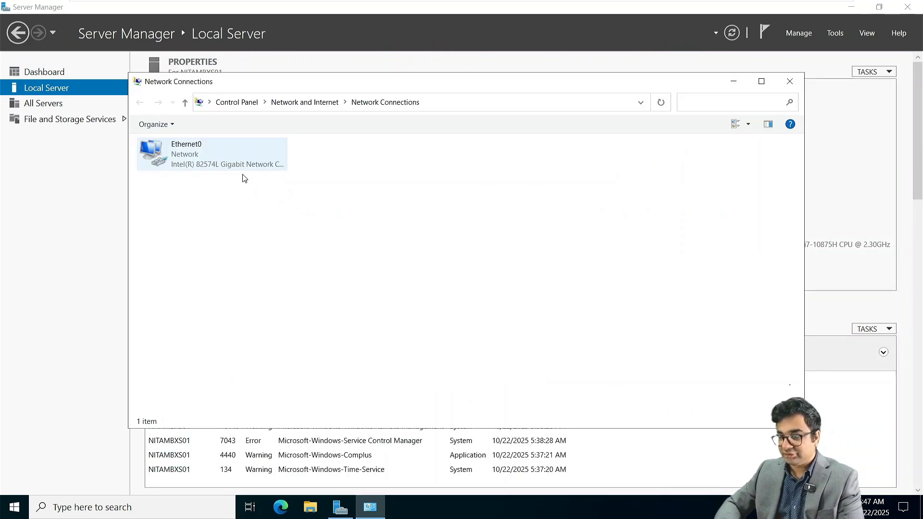
right_click(217, 155)
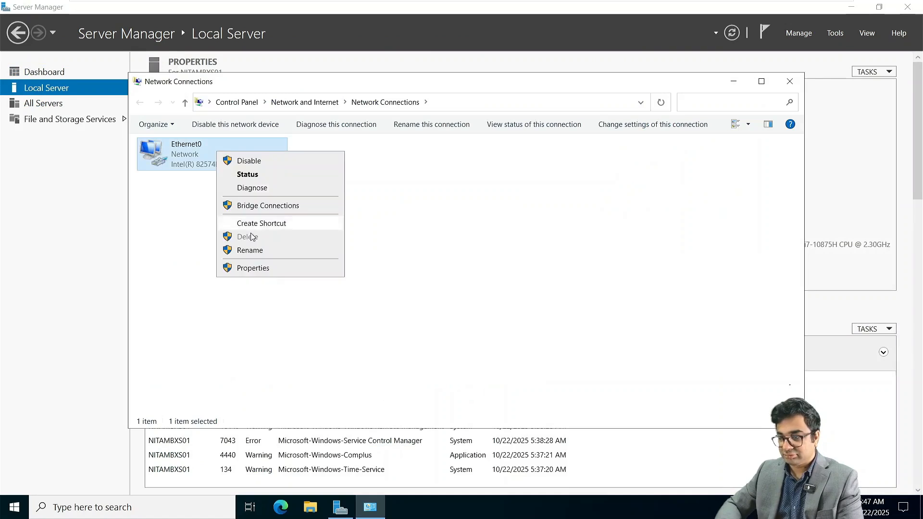
click(250, 268)
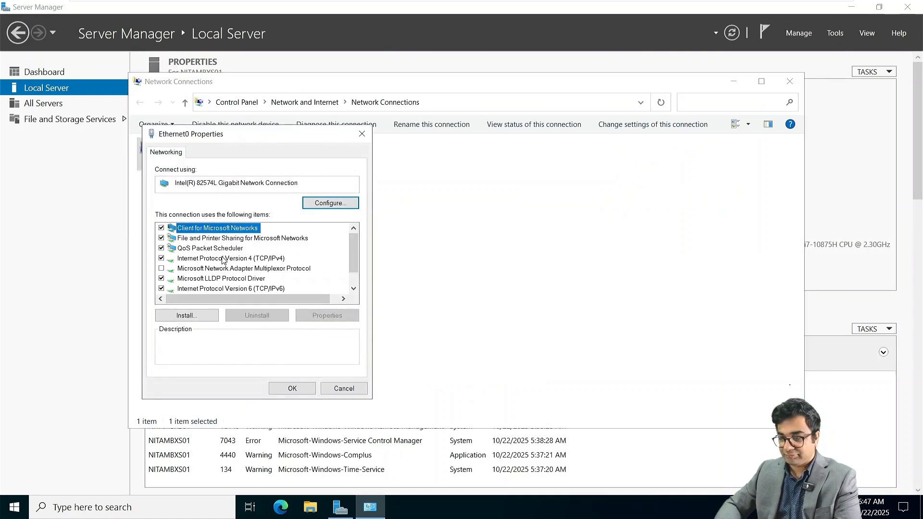
double_click(225, 258)
Step: Set static IP 172.16.10.20, mask 255.255.0.0, gateway 172.16.10.1 and preferred DNS, then apply
click(260, 262)
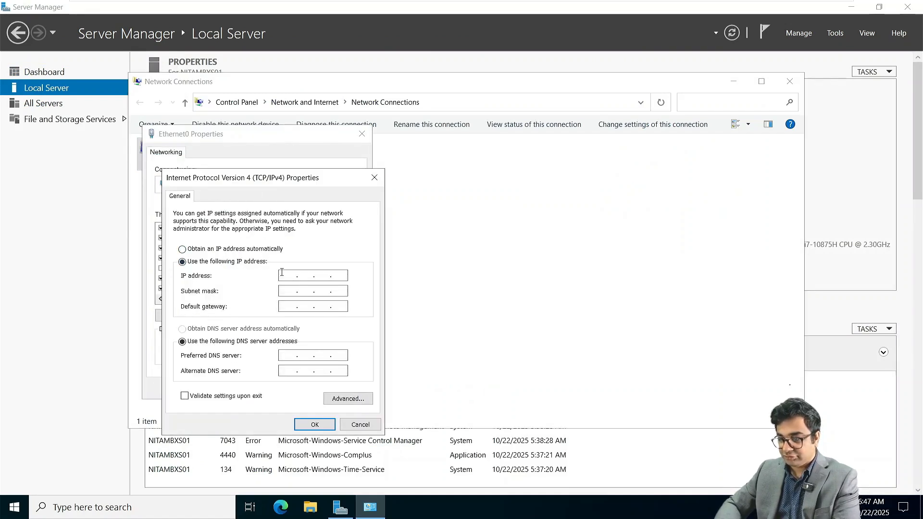
click(287, 275)
text(192.16)
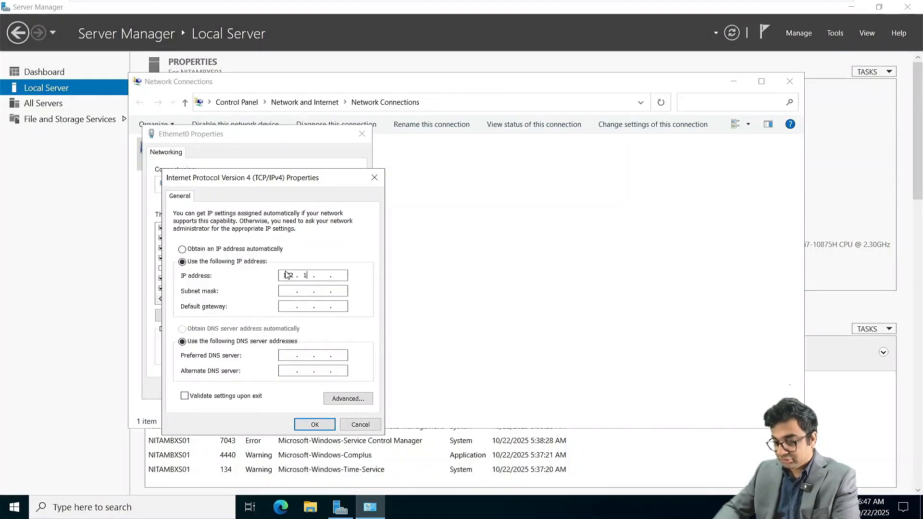
text(6.10.20)
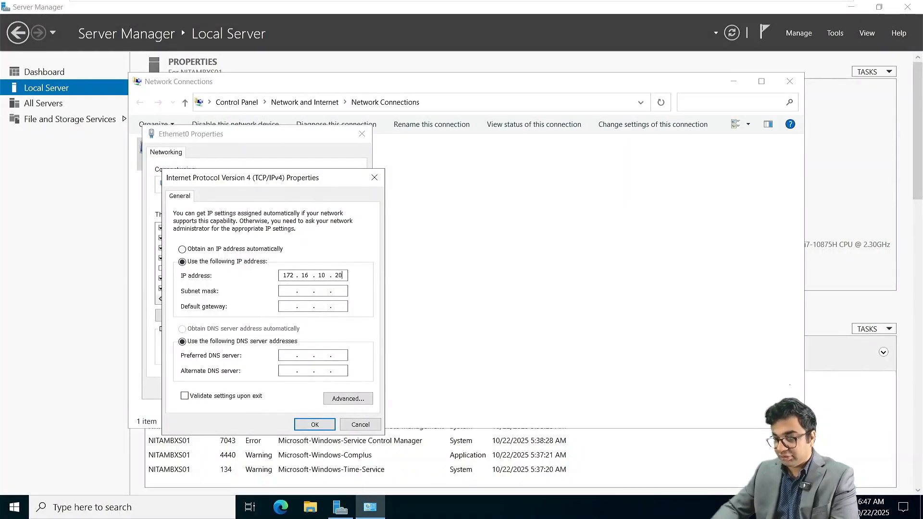
key(Tab)
key(Tab)
text(172 . 1)
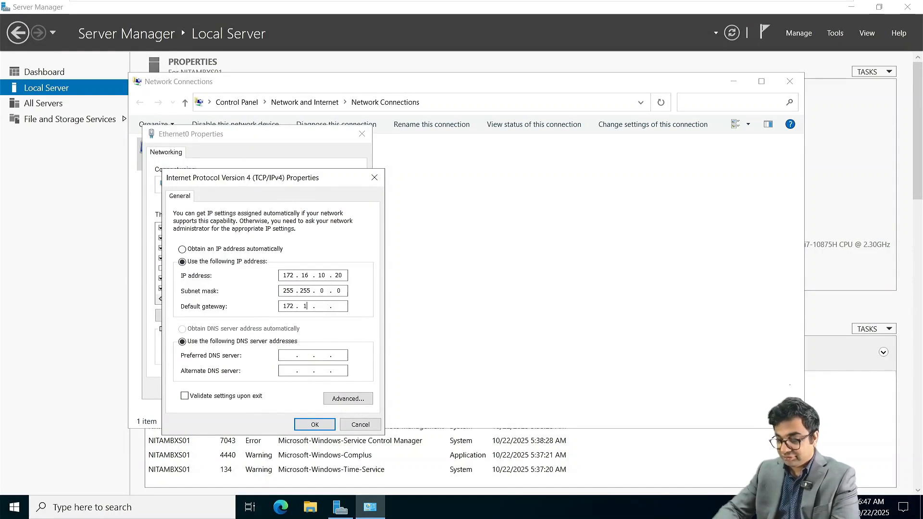
text(6 . 10 . 1)
key(Tab)
key(Tab)
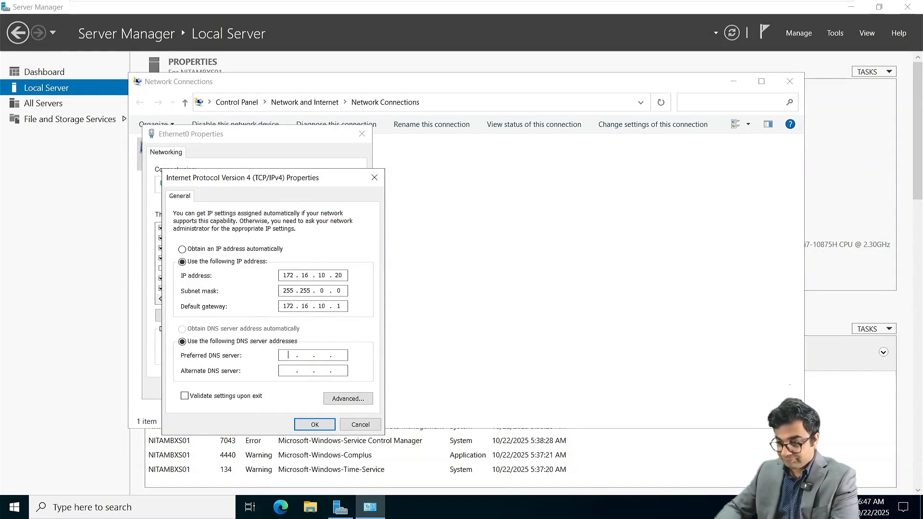
text(172.16)
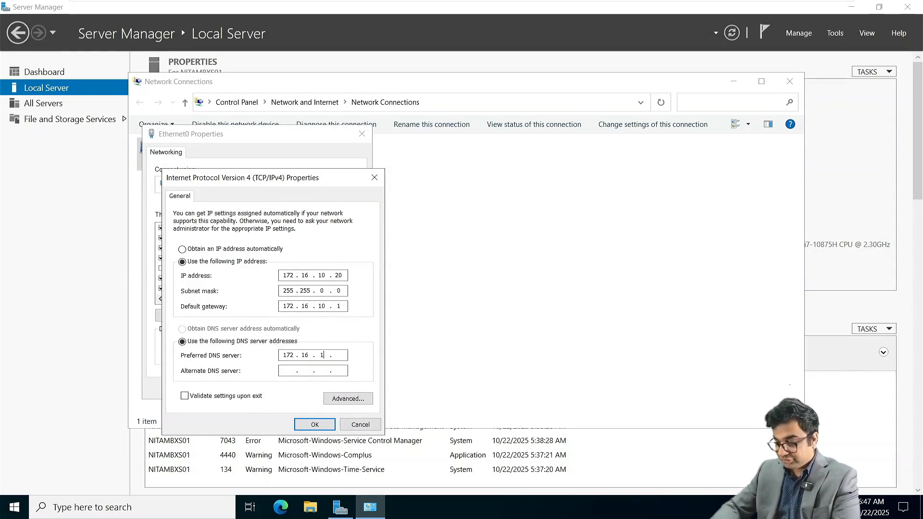
text(.10.20)
key(Return)
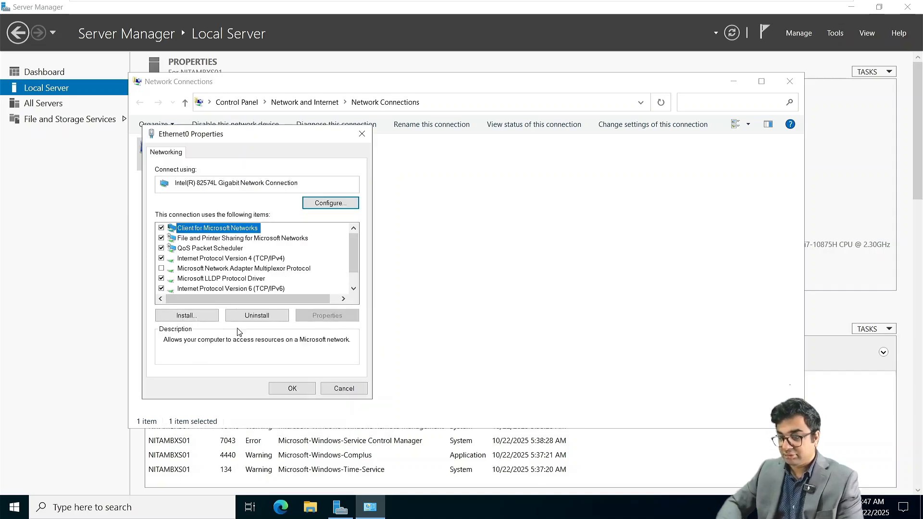
click(314, 387)
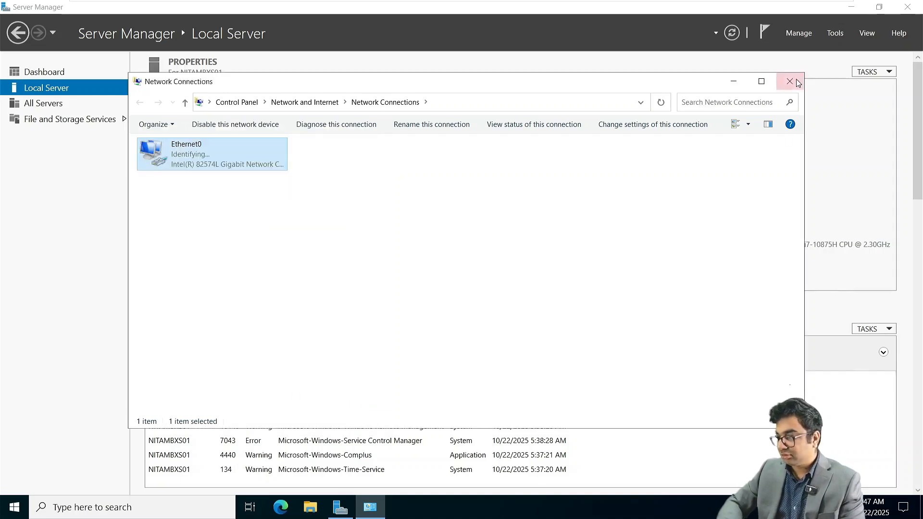
Step: Join the computer to the netsoftacademy.local domain using the Administrator account and its password
click(791, 81)
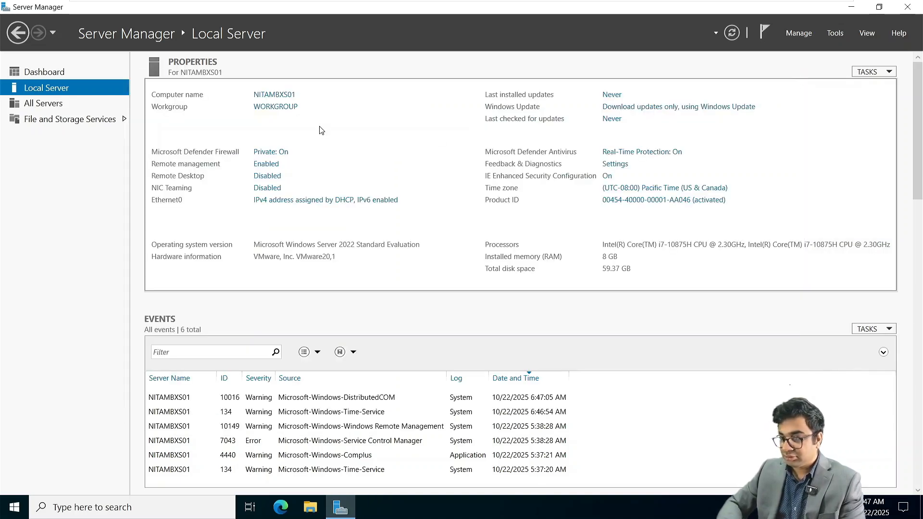
click(278, 107)
click(267, 190)
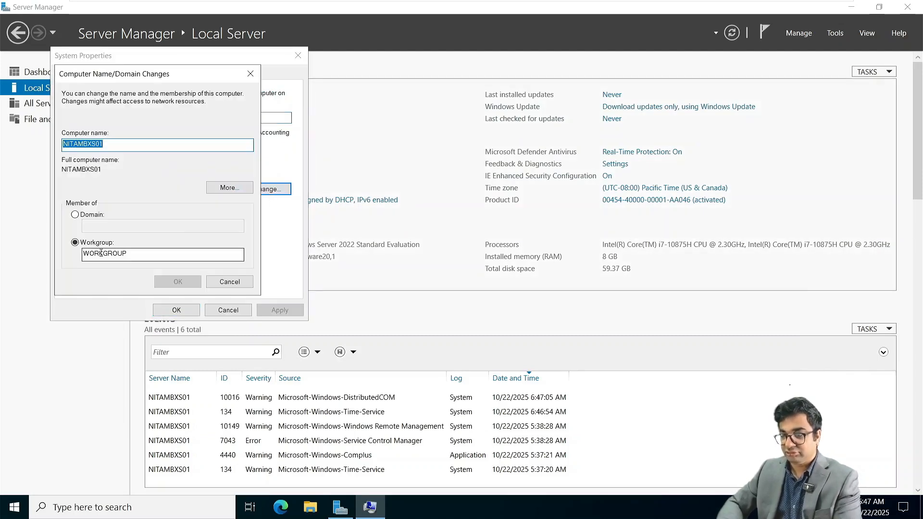
click(75, 215)
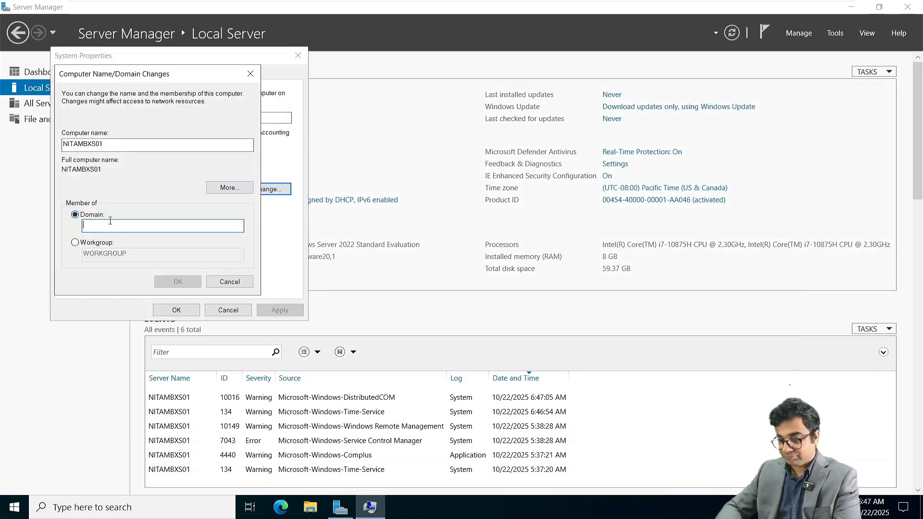
text(netsoftacad)
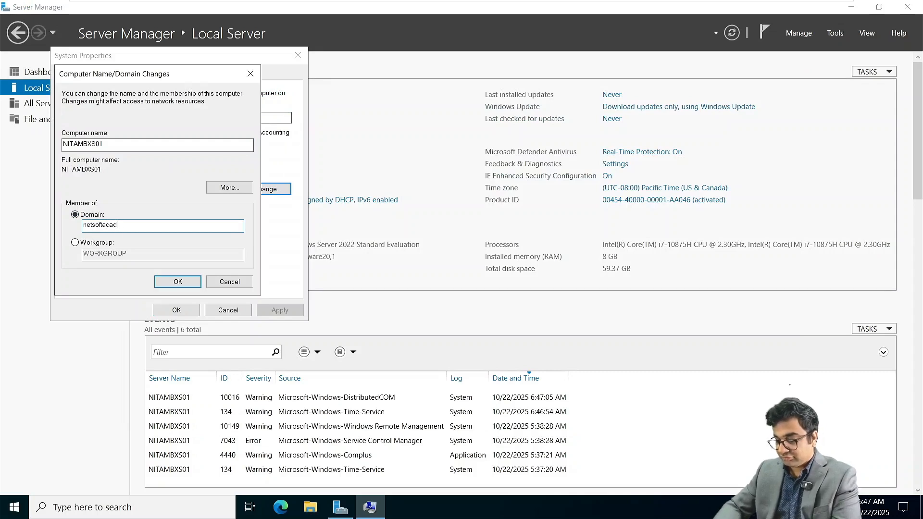
text(emy.local)
key(Return)
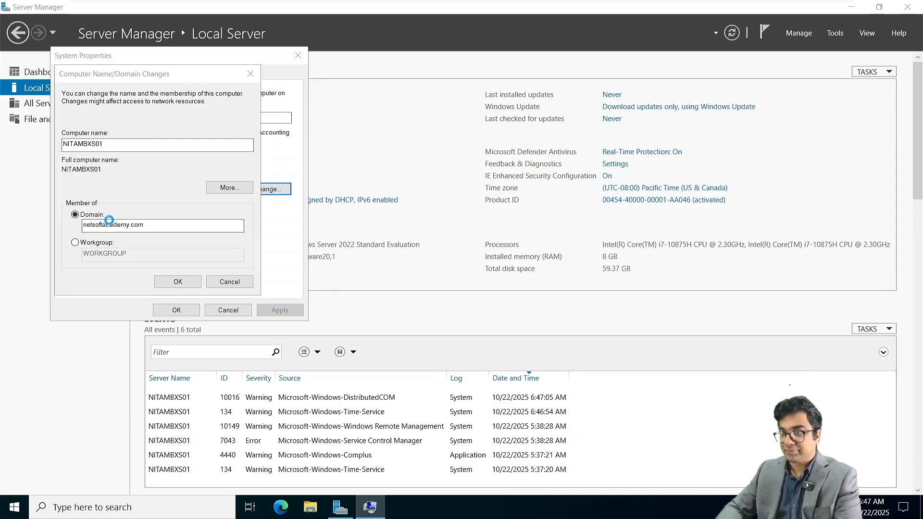
text(Adm)
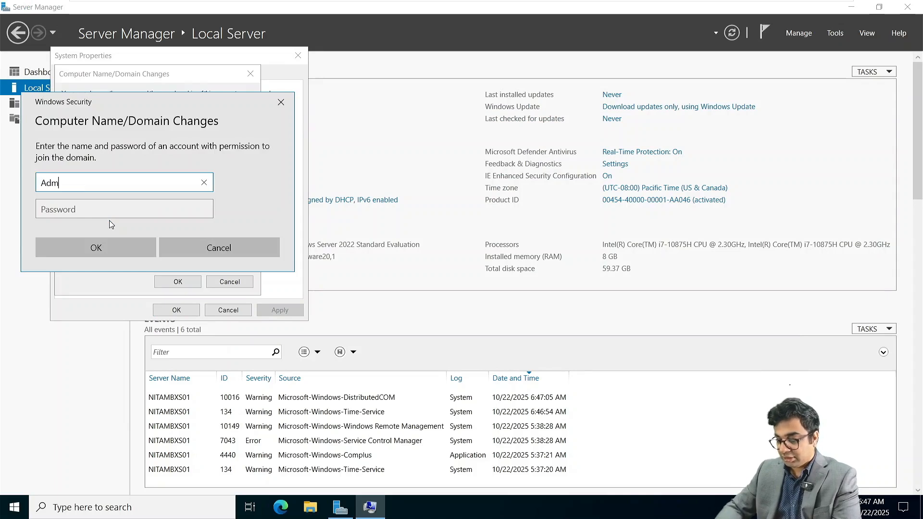
text(inistrator)
key(Tab)
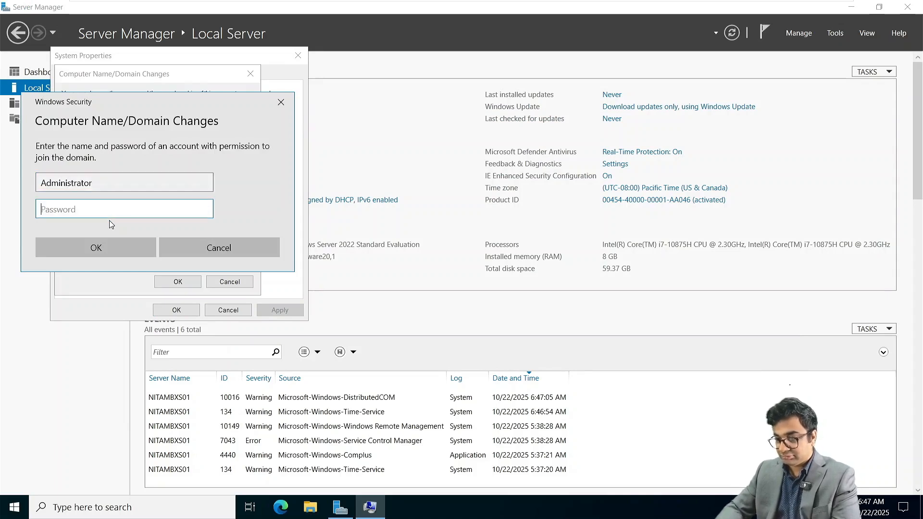
text(●●●●●●●●●●●)
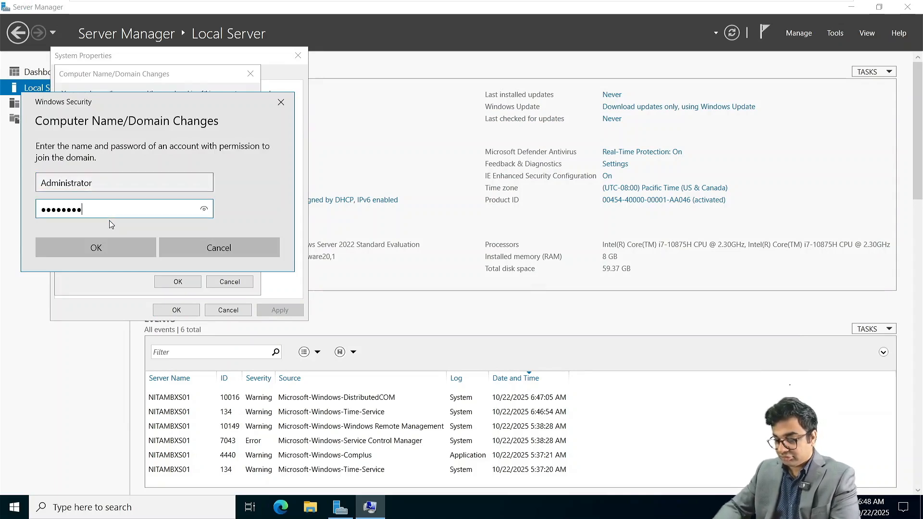
text(●)
key(Return)
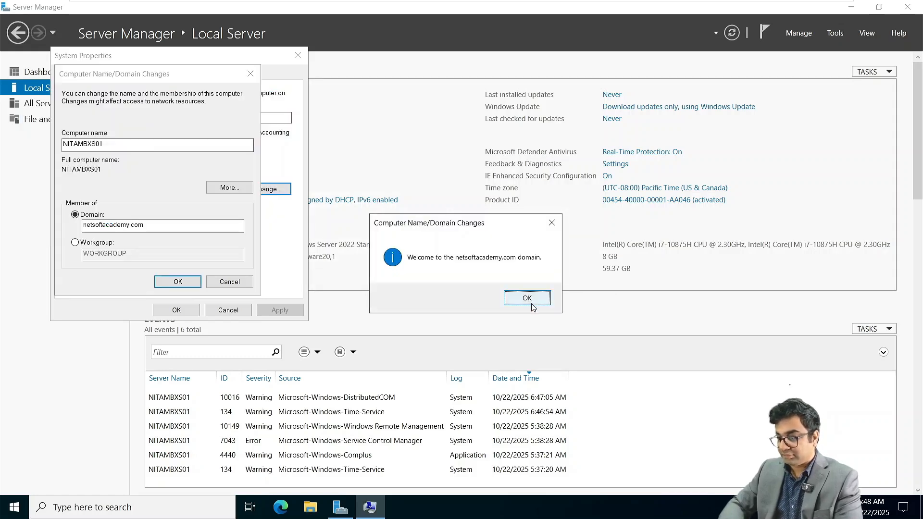
Step: Acknowledge the domain welcome and restart notices, close System Properties and restart now
click(528, 299)
click(532, 273)
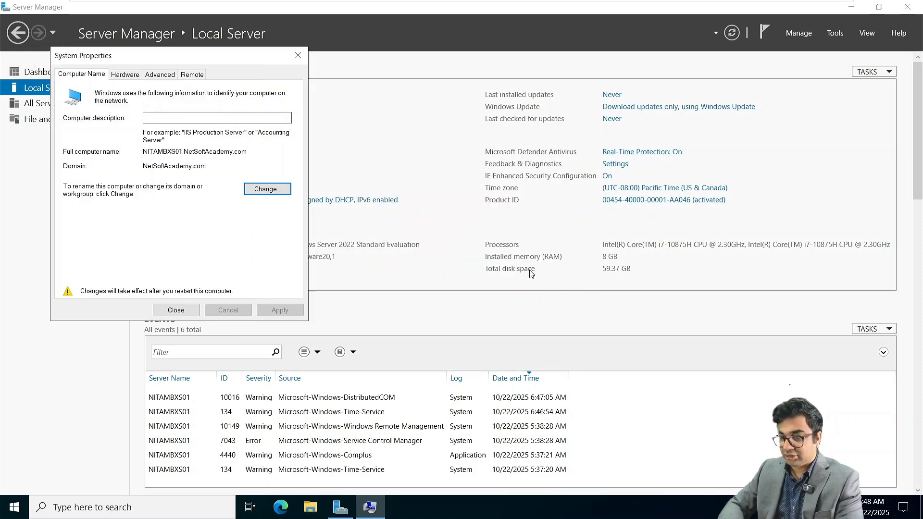
click(180, 313)
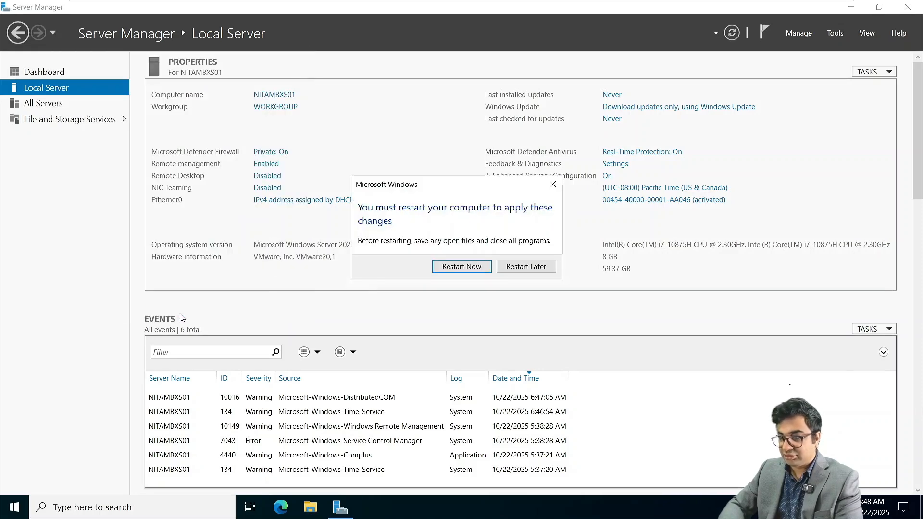
click(462, 267)
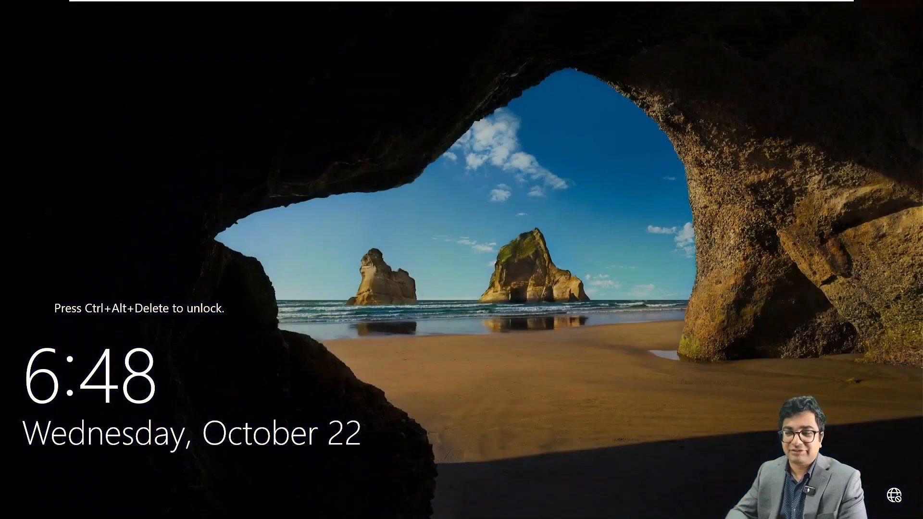
Step: Sign in via Other user as NETSOFTACADEMY\Administrator with the account password
mouse_move(341, 3)
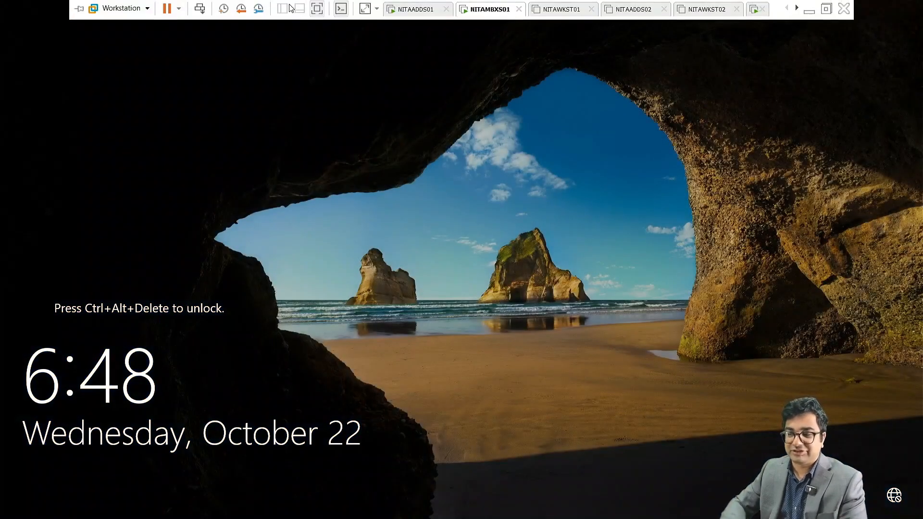
click(197, 13)
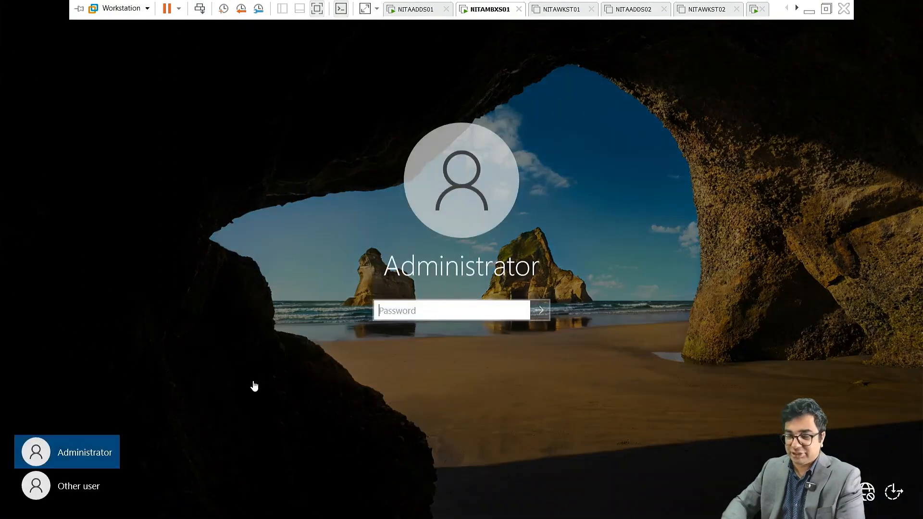
click(84, 488)
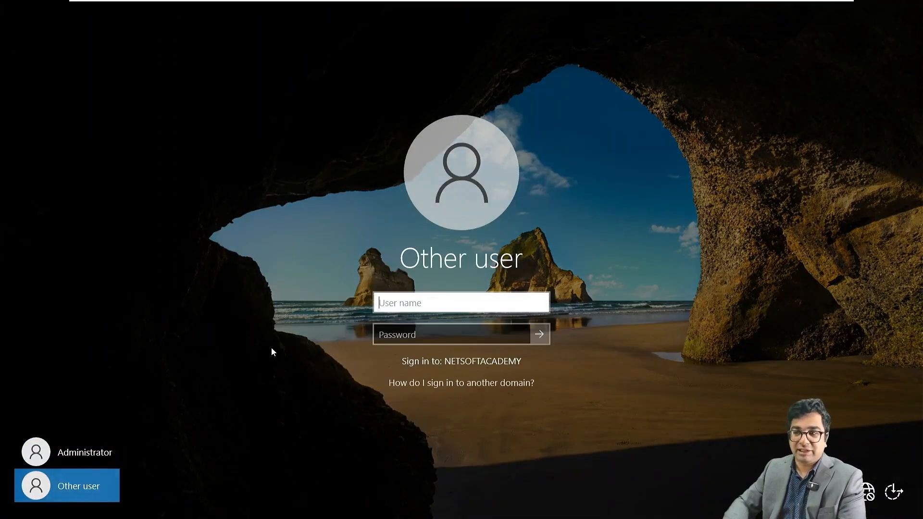
text(N)
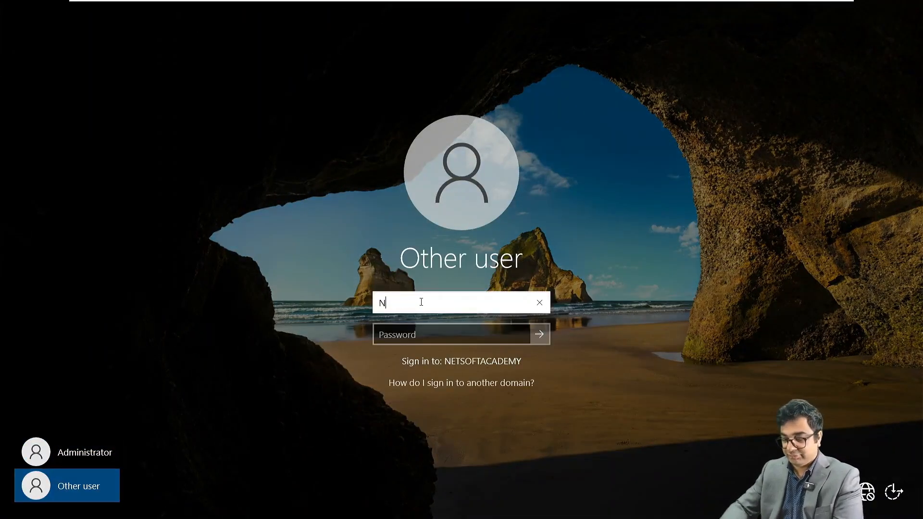
text(ETSOFTACAD)
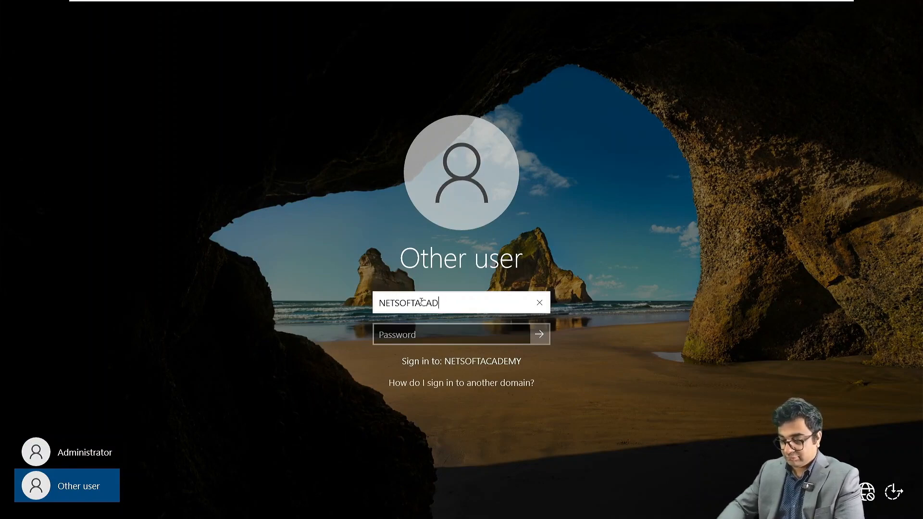
text(EMY\Ad)
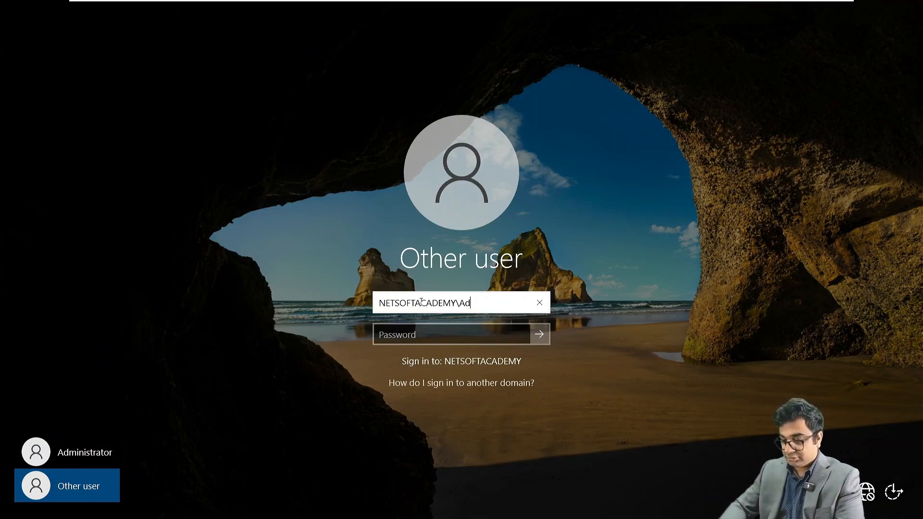
text(ministrator)
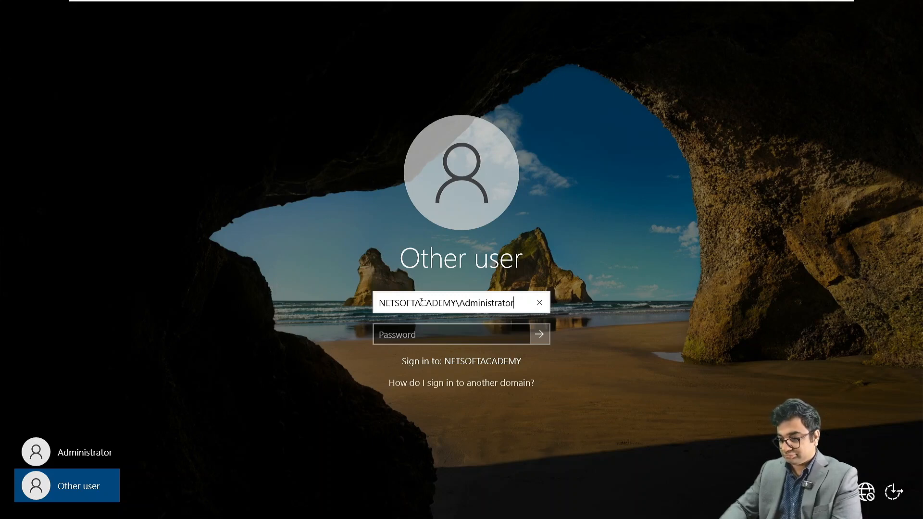
key(Tab)
text(************)
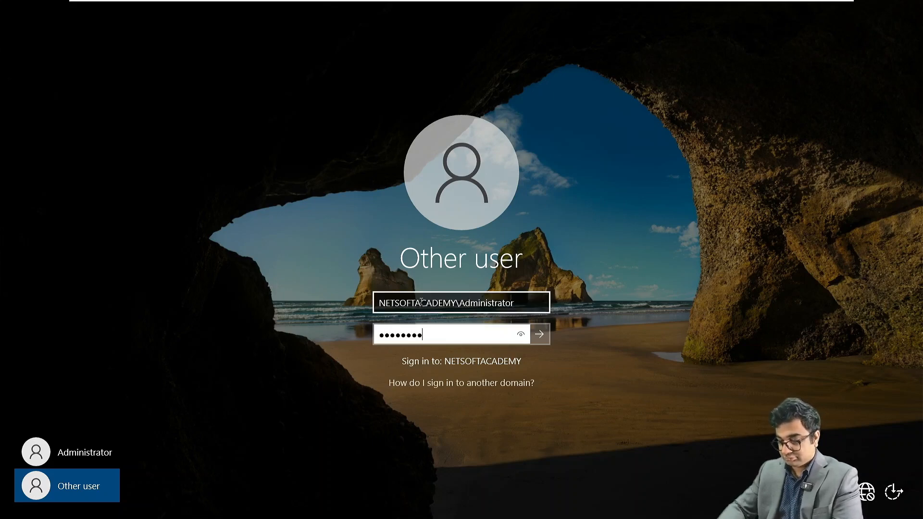
key(Return)
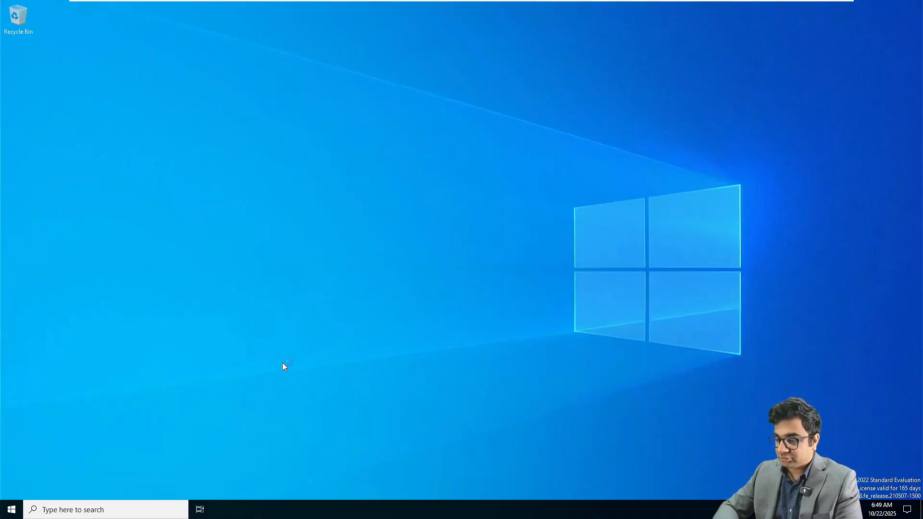
Step: Copy the Install-WindowsFeature prerequisites command from the notes into a new PowerShell and run it
click(7, 513)
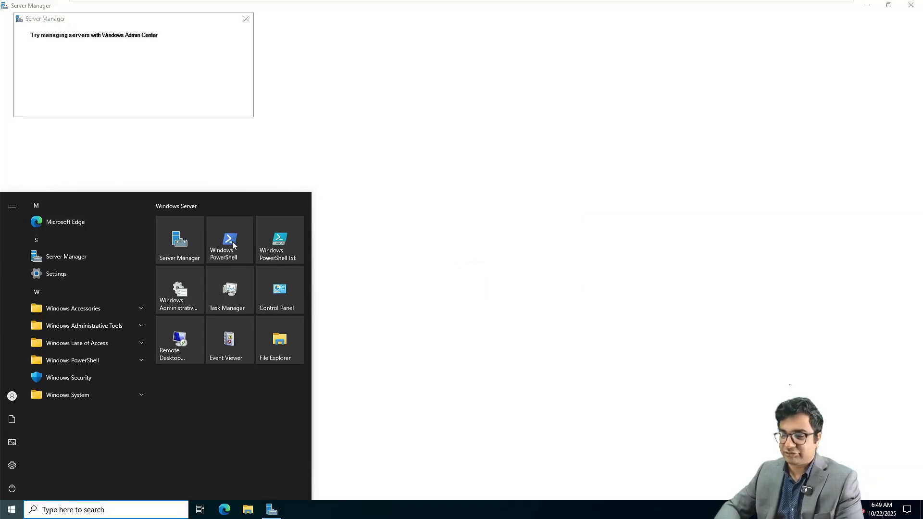
click(233, 242)
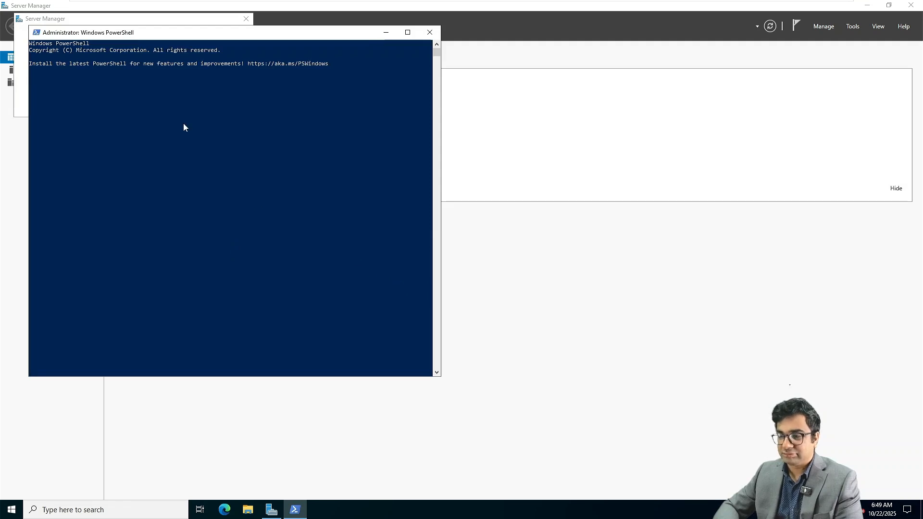
key(super+Tab)
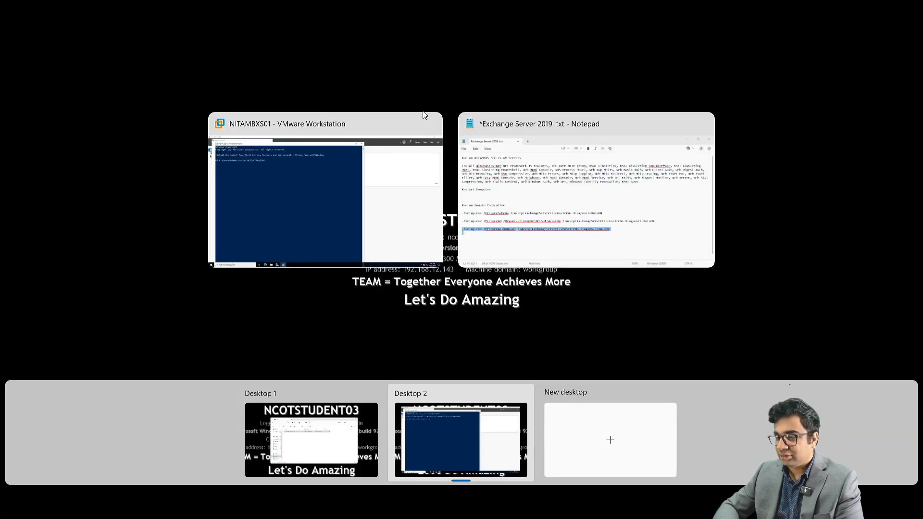
click(584, 126)
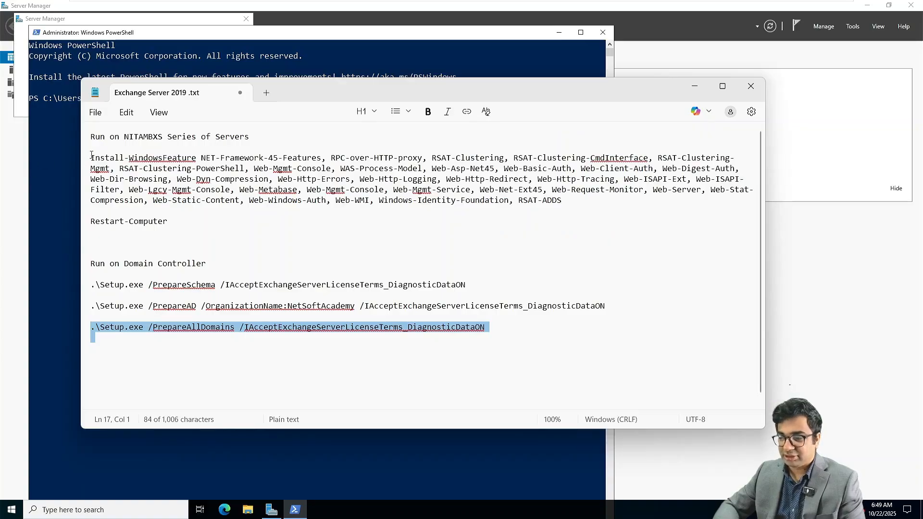
drag(92, 155, 562, 202)
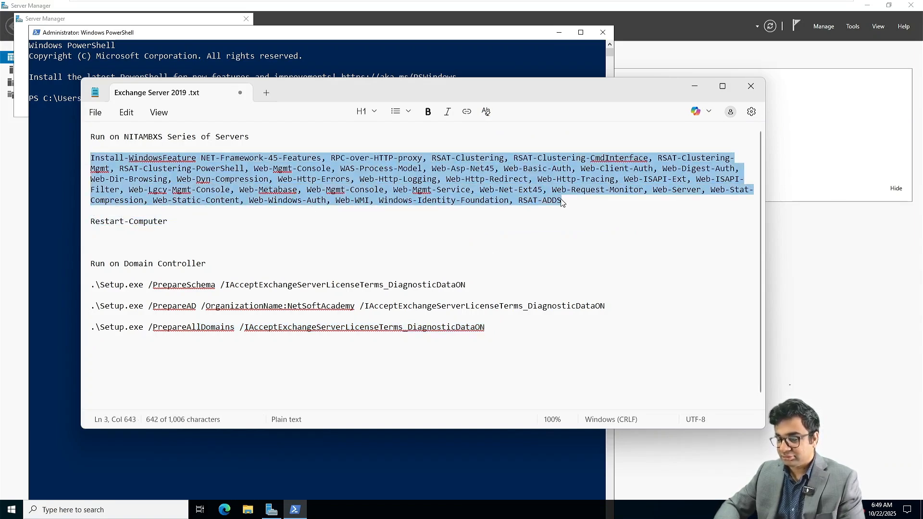
click(697, 87)
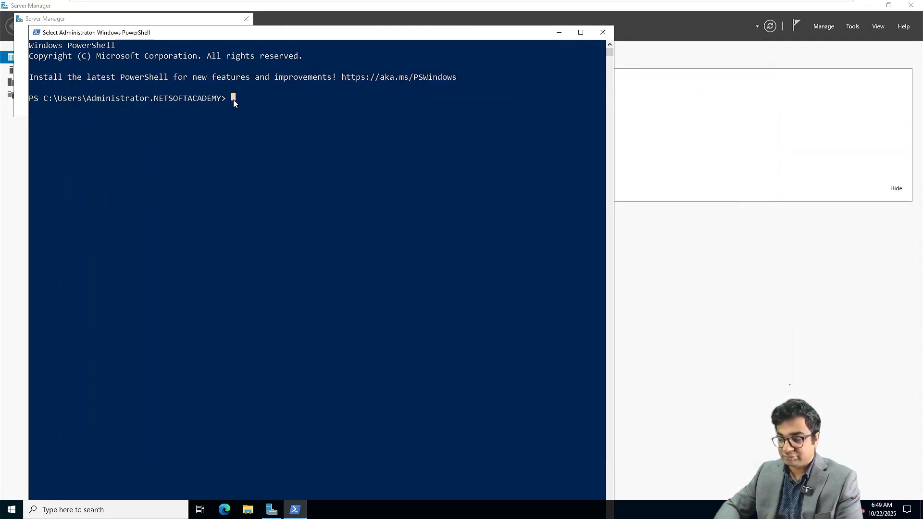
key(super+Tab)
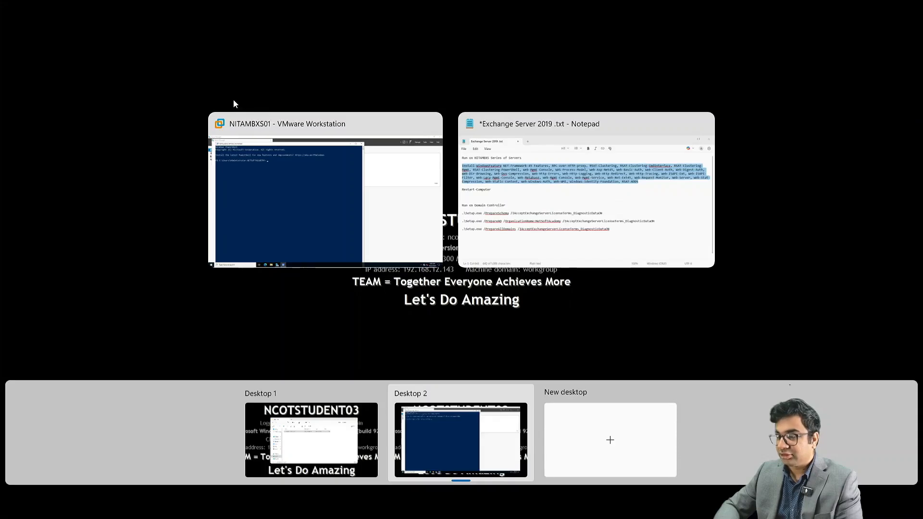
click(548, 140)
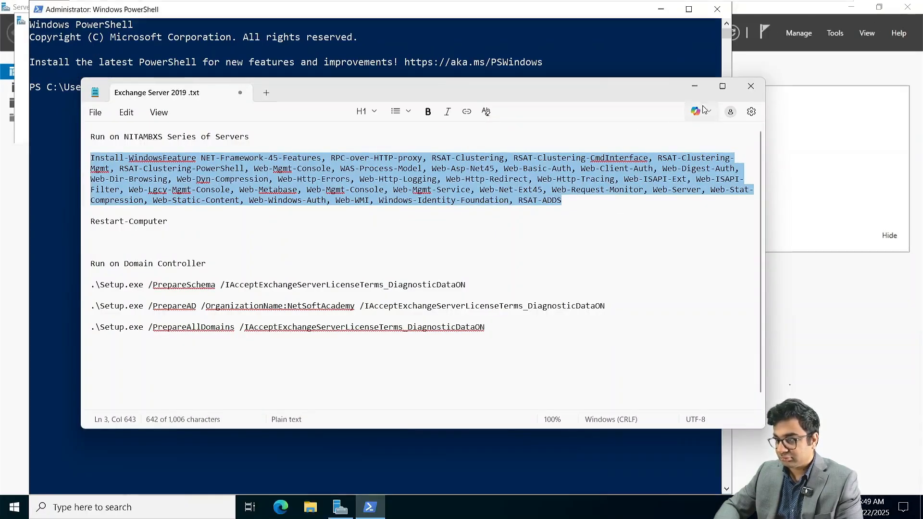
click(349, 110)
text(Install-WindowsFeature NET-Framework-45-Features, RPC-over-HTTP-proxy, RSAT-Clustering, RSAT-Clustering-CmdInterface, RSAT-Clustering-Mgmt, RSAT-Clustering-PowerShell, Web-Mgmt-Console, WAS-Process-Model, Web-Asp-Net45, Web-Basic-Auth, Web-Client-Auth, Web-Digest-Auth, Web-Dir-Browsing, Web-Dyn-Compression, Web-Http-Errors, Web-Http-Logging, Web-Http-Redirect, Web-Http-Tracing, Web-ISAPI-Ext, Web-ISAPI-Filter, Web-Lgcy-Mgmt-Console, Web-Metabase, Web-Mgmt-Console, Web-Mgmt-Service, Web-Net-Ext45, Web-Request-Monitor, Web-Server, Web-Stat-Compression, Web-Static-Content, Web-Windows-Auth, Web-WMI, Windows-Identity-Foundation, RSAT-ADDS)
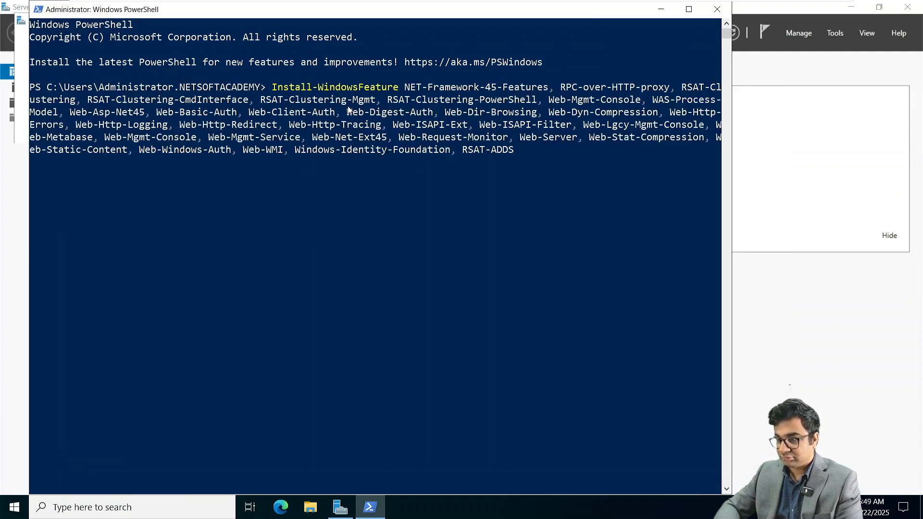
key(Return)
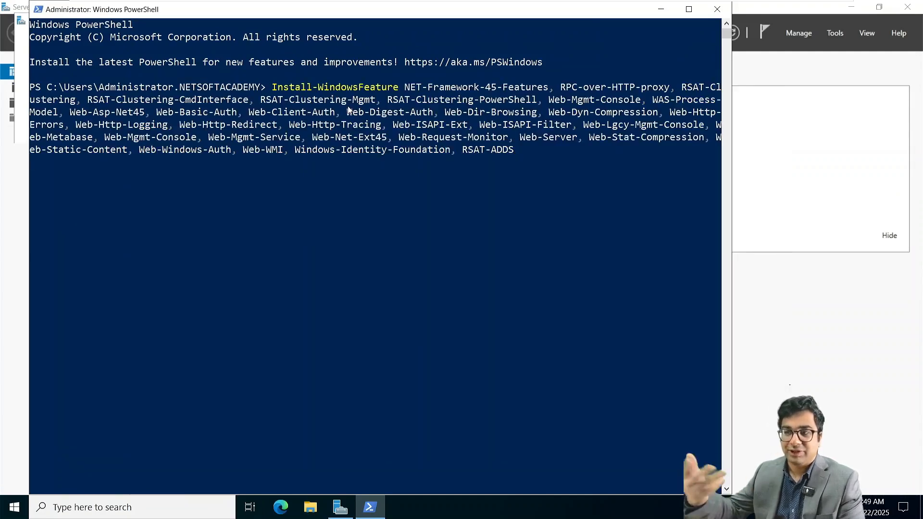
Step: Try selecting the Microsoft 365 Hybrid Deployments ISO from the VM's CD/DVD dropdown, declining the missing path
mouse_move(345, 2)
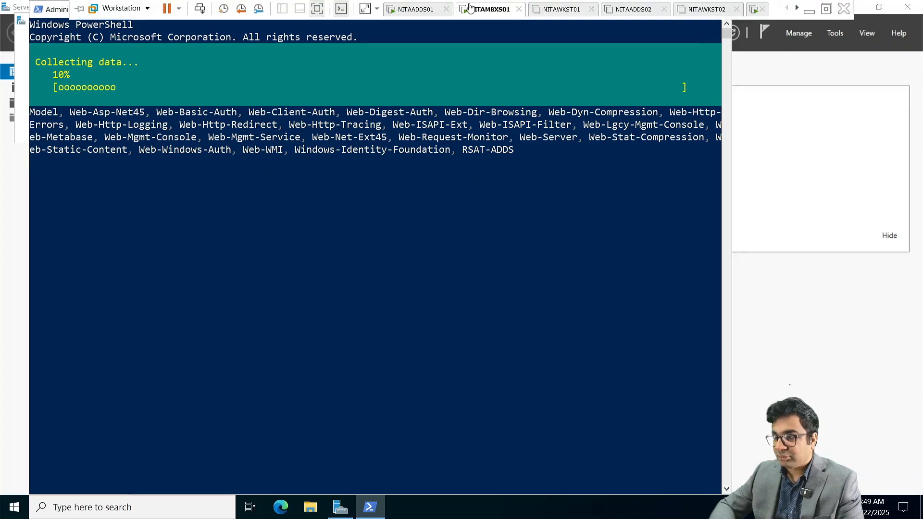
right_click(496, 6)
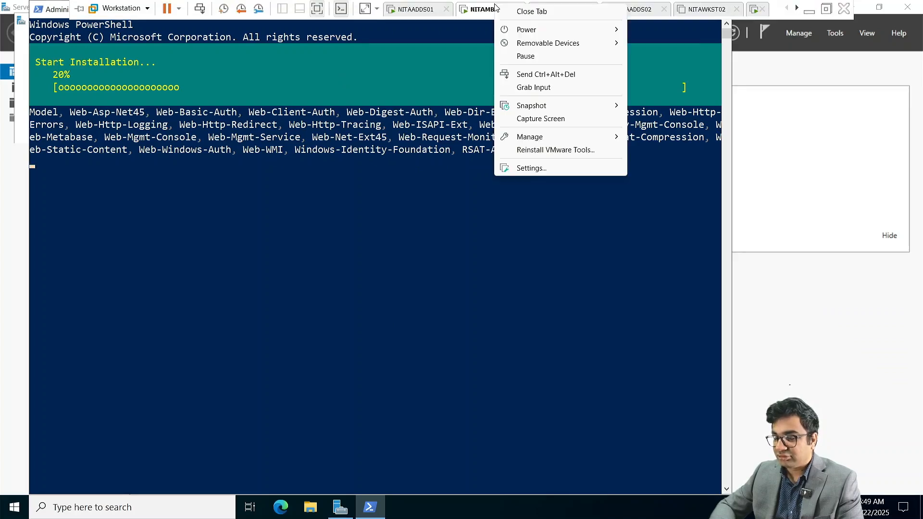
click(538, 173)
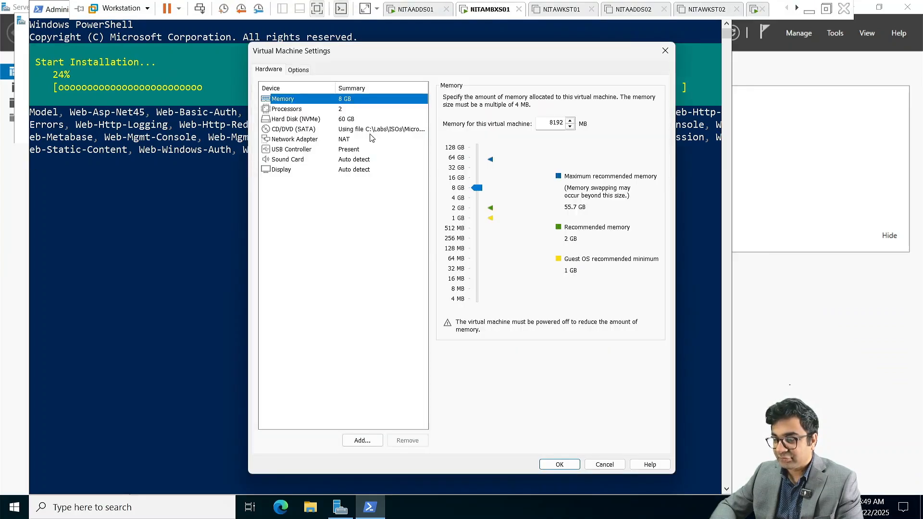
click(370, 129)
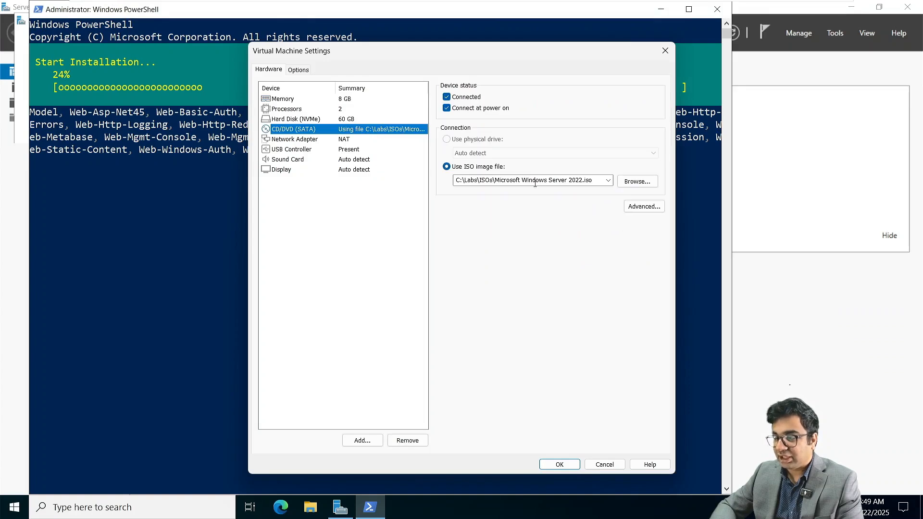
click(607, 180)
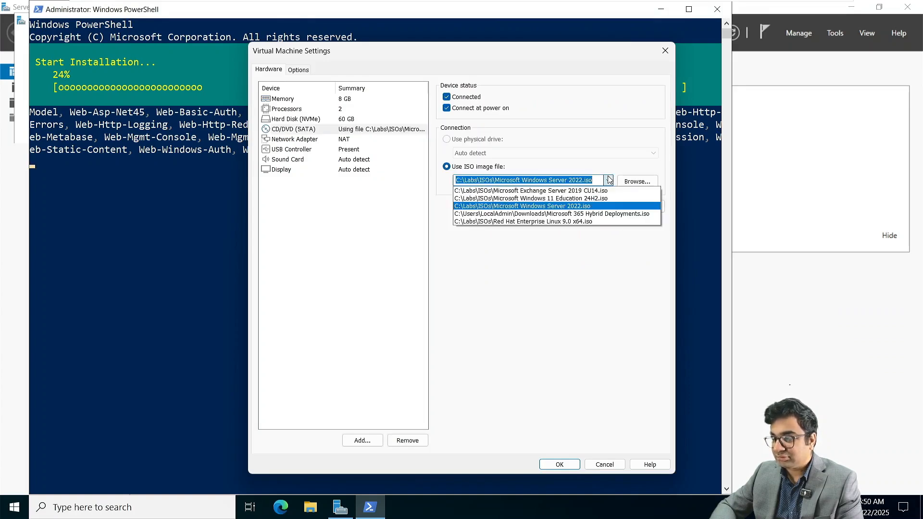
click(593, 214)
click(559, 464)
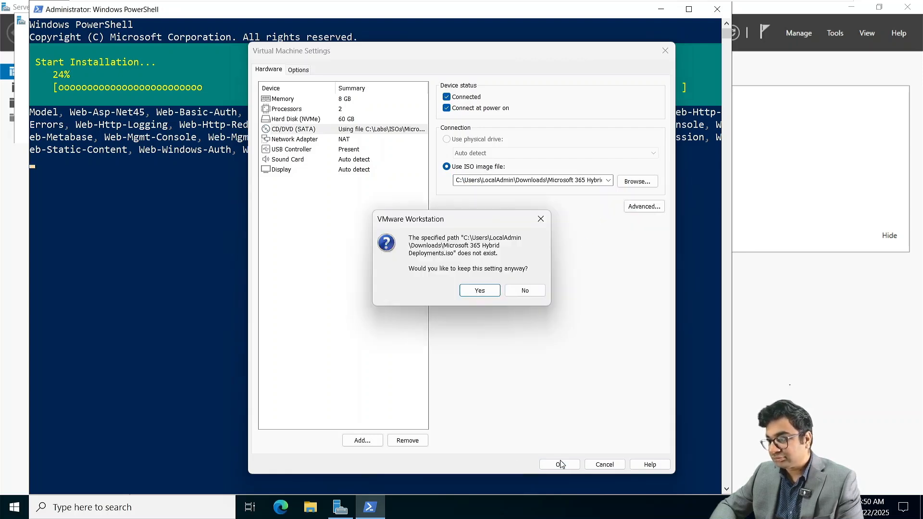
click(525, 290)
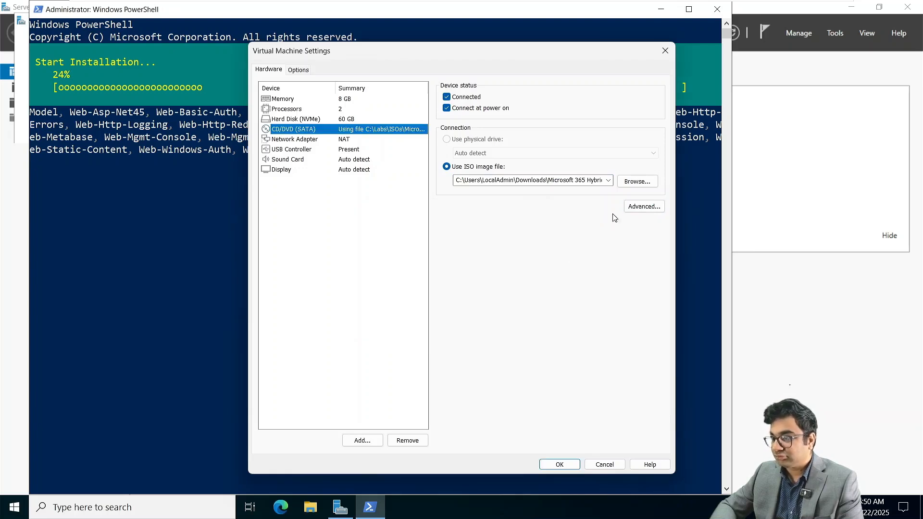
Step: Browse to C:\Labs\ISOs, pick Microsoft 365 Hybrid Deployments.iso and apply the drive settings
click(635, 182)
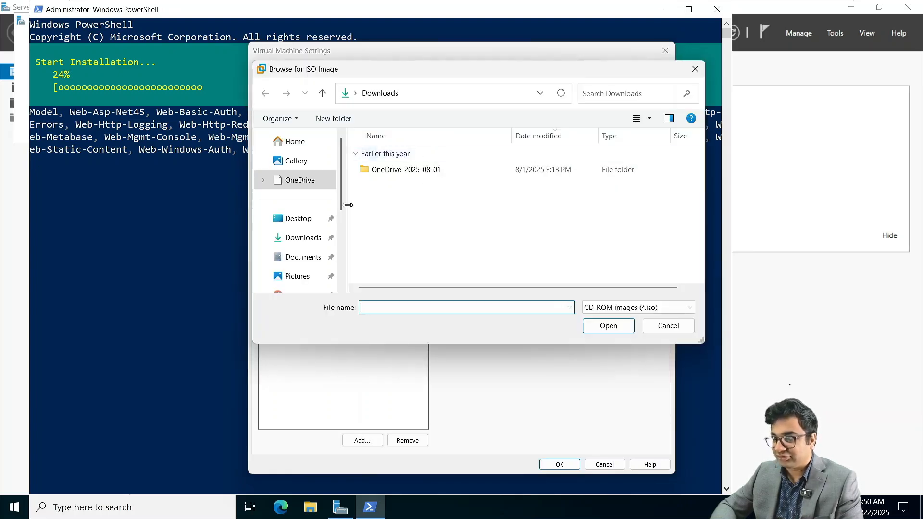
scroll(298, 239, down, 3)
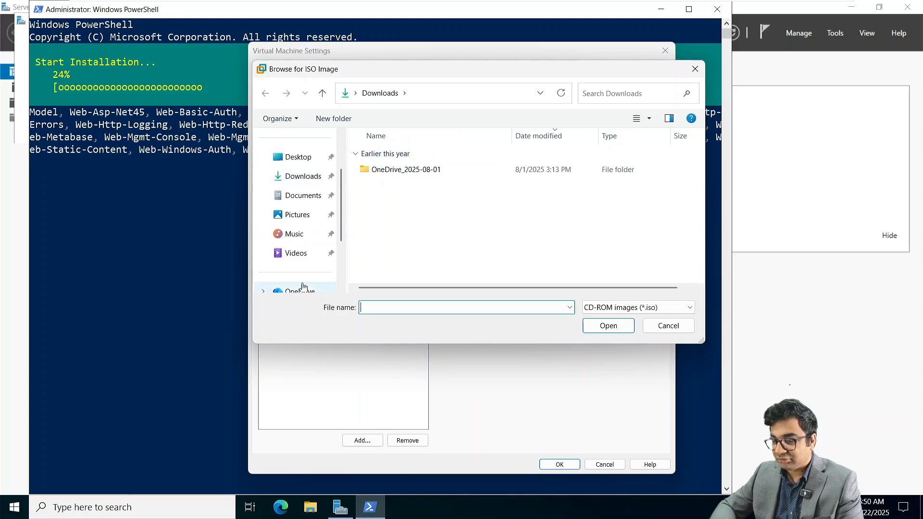
click(296, 234)
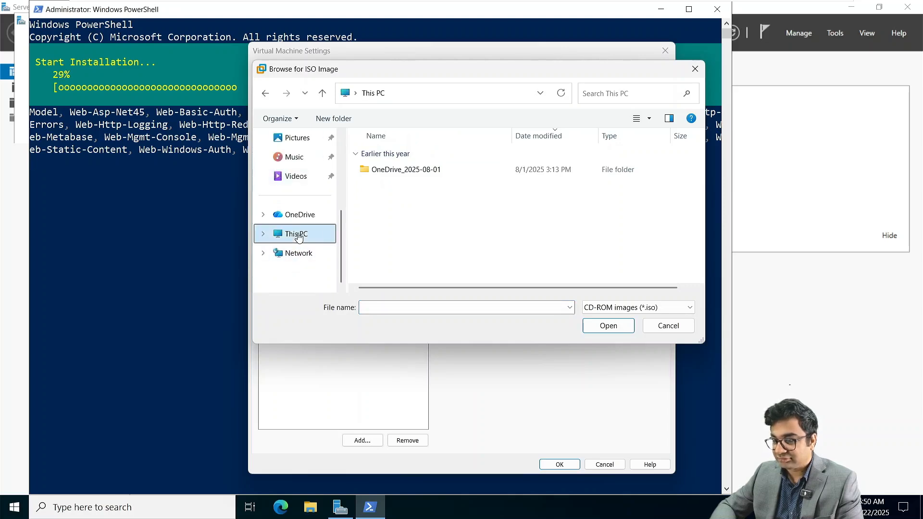
double_click(397, 154)
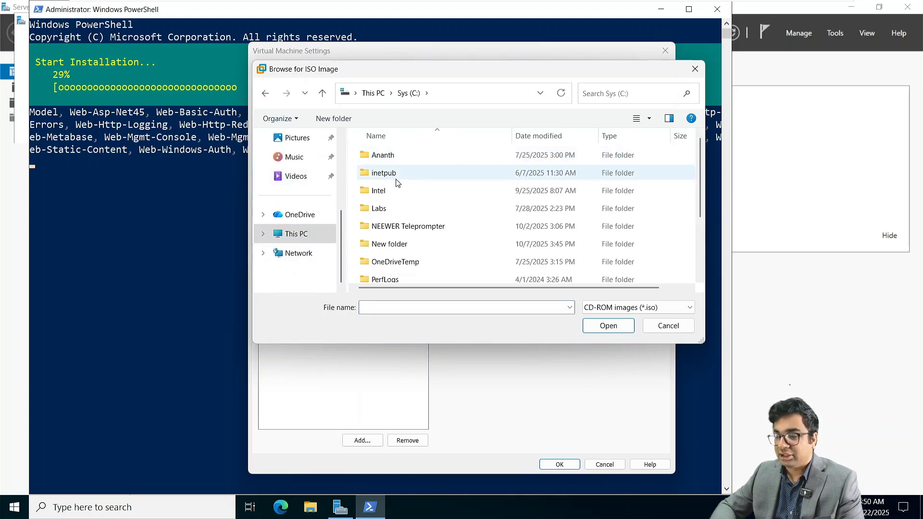
double_click(388, 211)
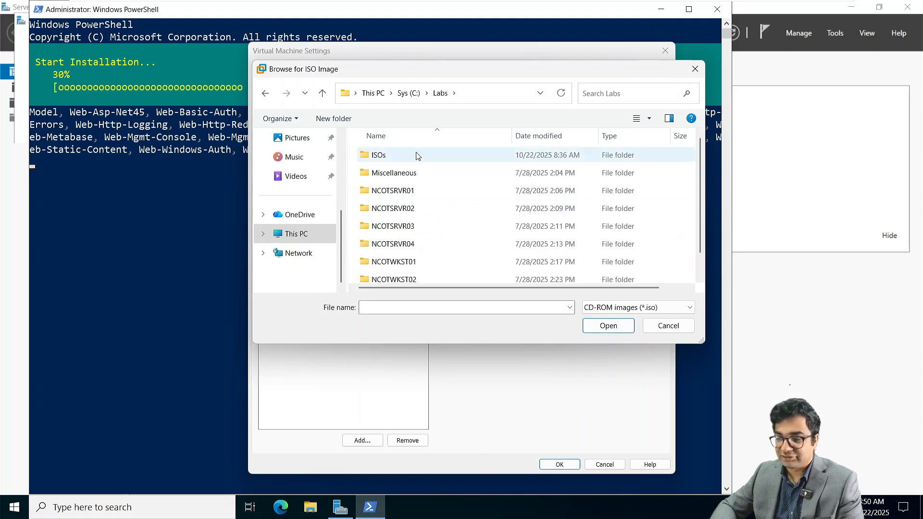
double_click(403, 155)
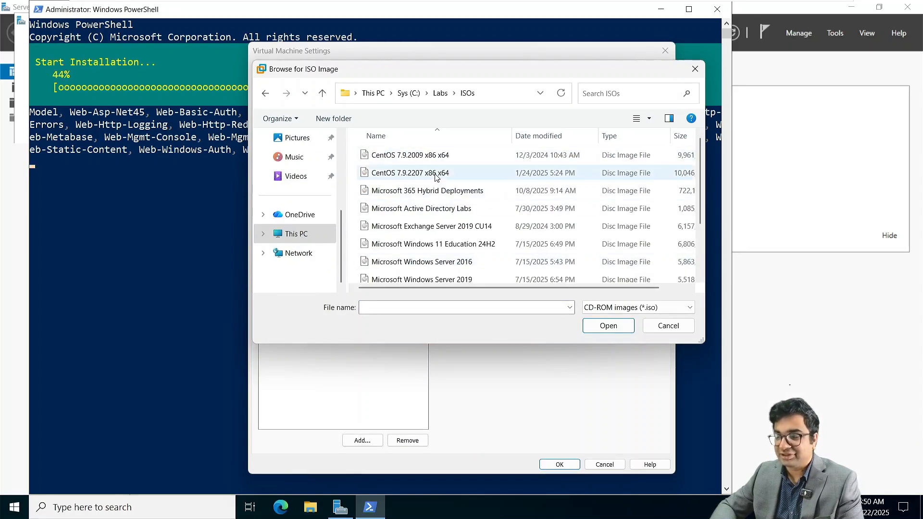
click(437, 192)
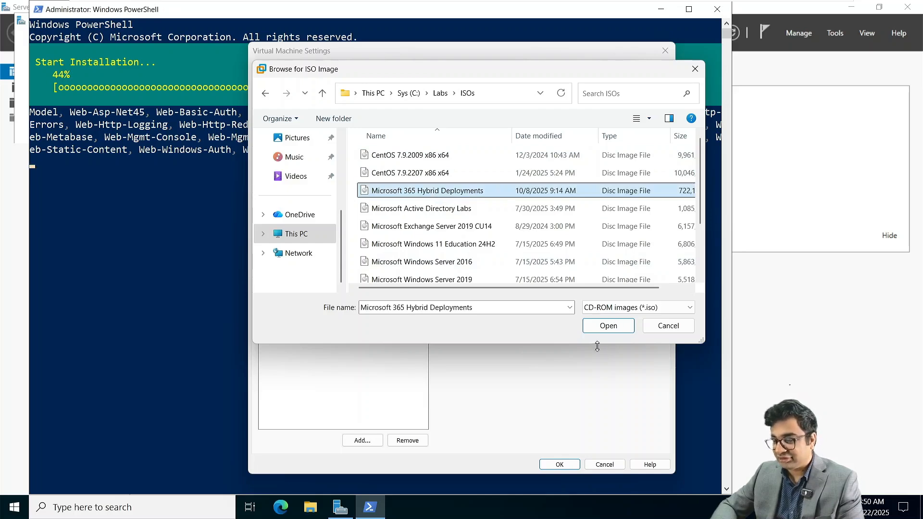
click(600, 329)
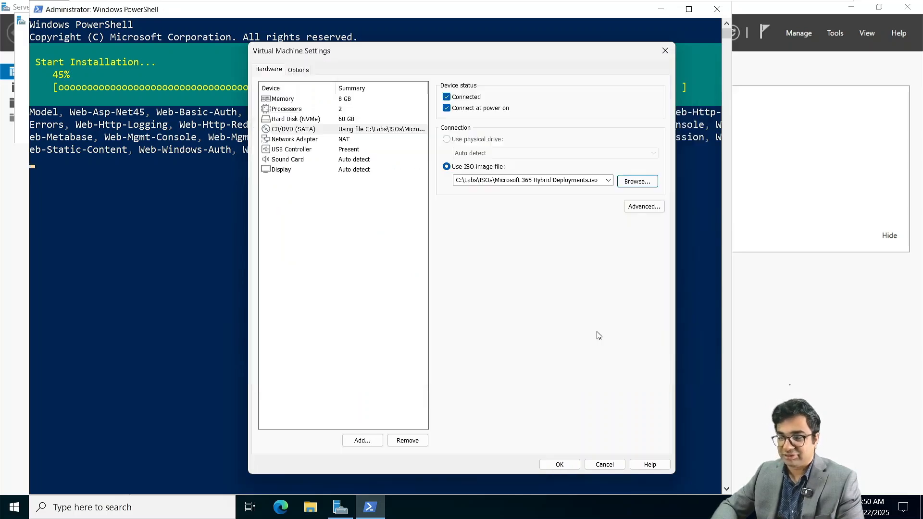
click(559, 464)
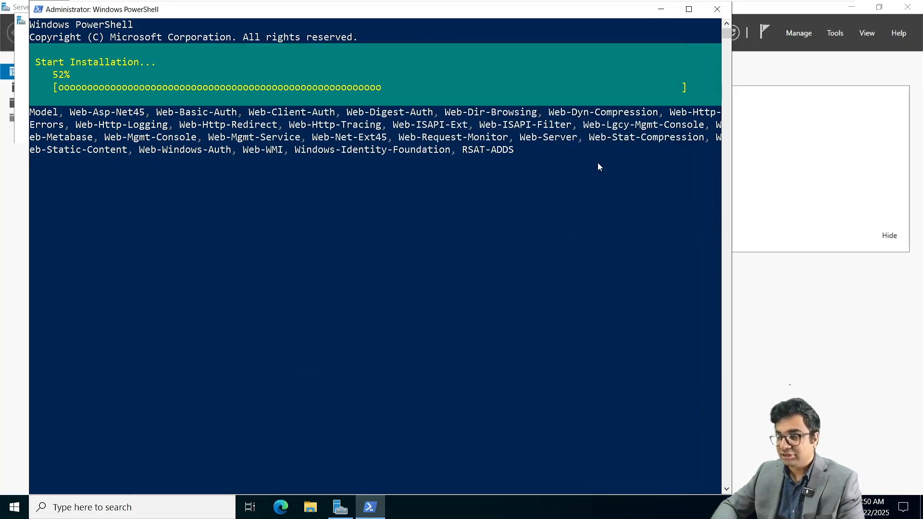
Step: Open the hybrid DVD's files and launch the Visual C++ 2013 and UCMA 4.0 installers
click(660, 9)
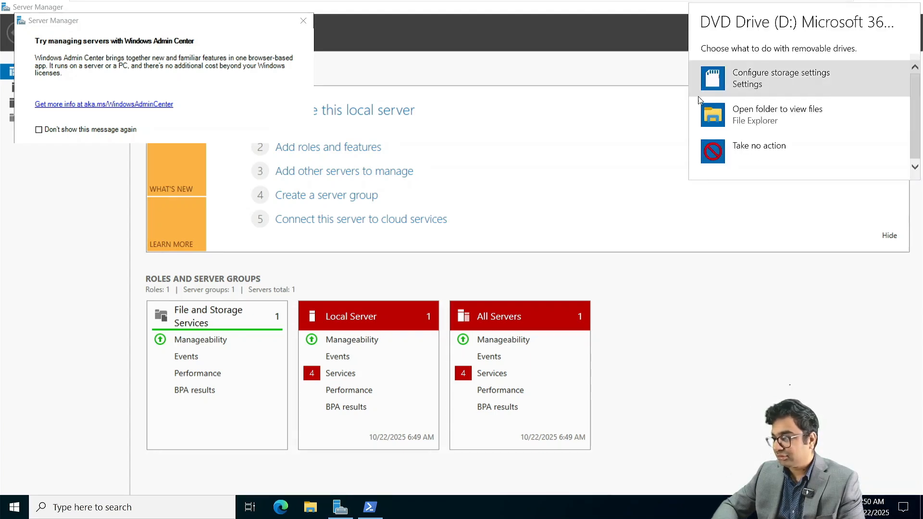
click(727, 111)
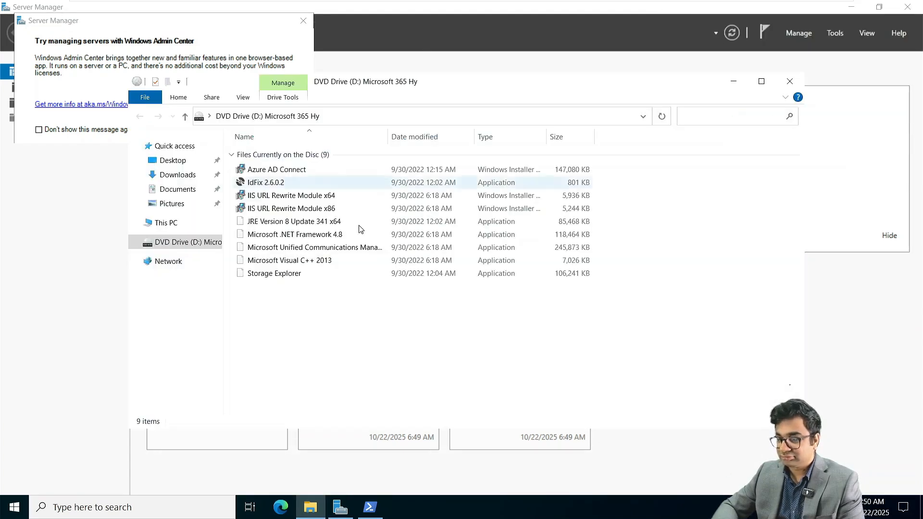
click(278, 262)
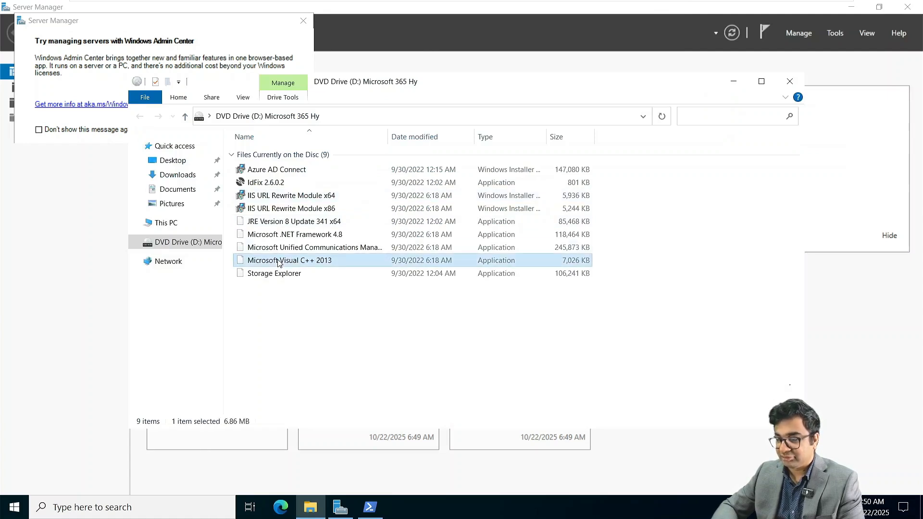
double_click(273, 221)
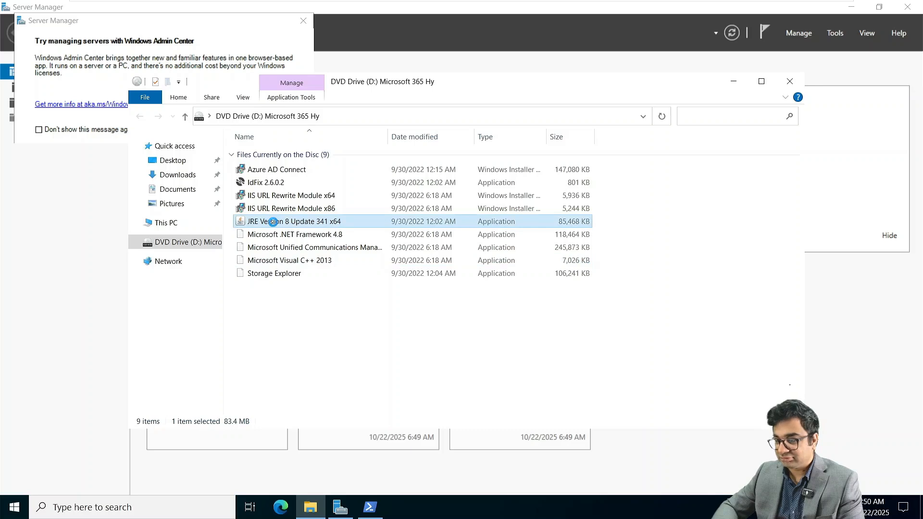
click(330, 247)
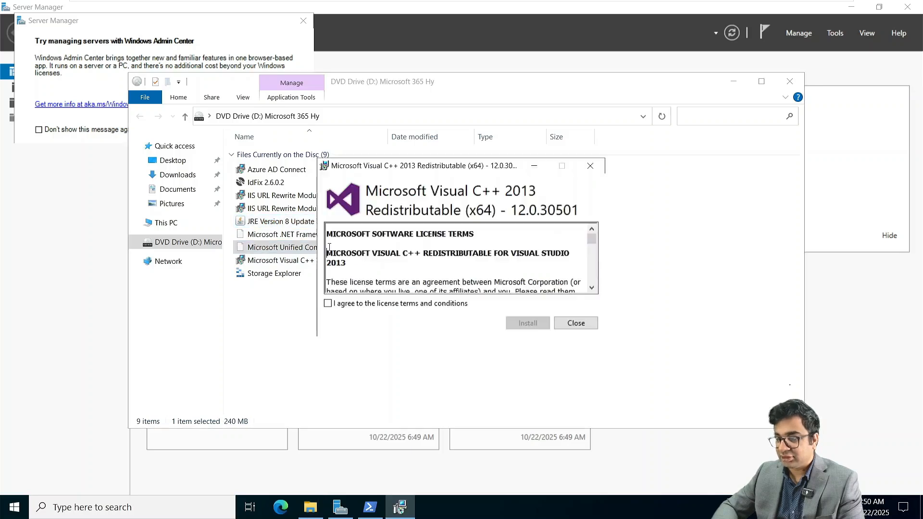
Step: Install Visual C++ 2013 after accepting its license terms
click(390, 305)
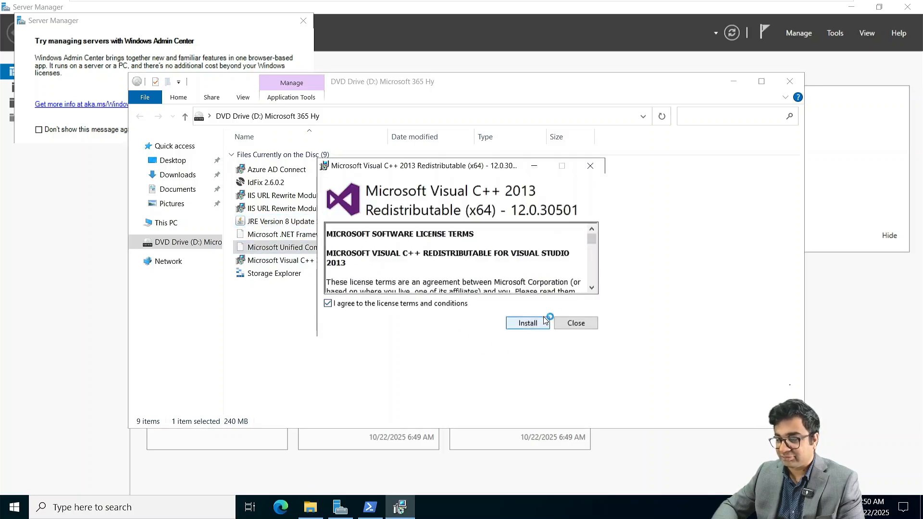
click(539, 323)
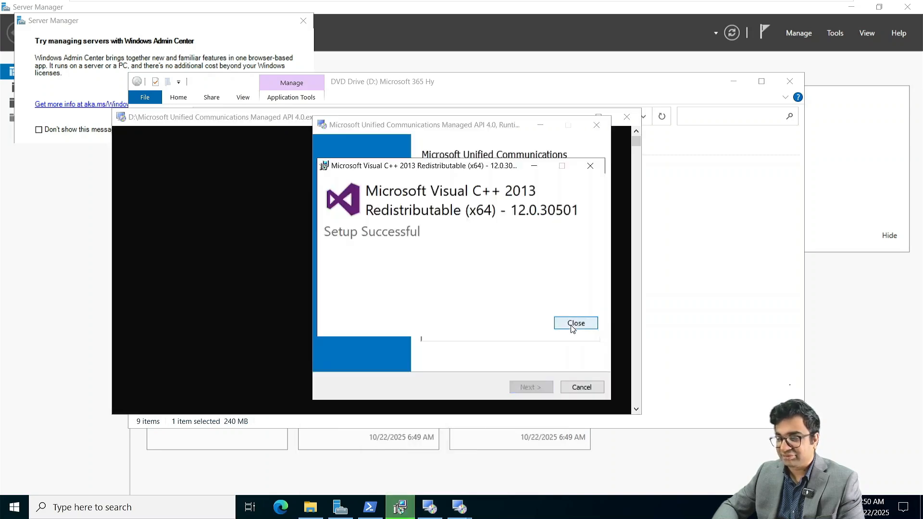
click(576, 322)
Step: Install the UCMA 4.0 Runtime after accepting its license terms
click(527, 387)
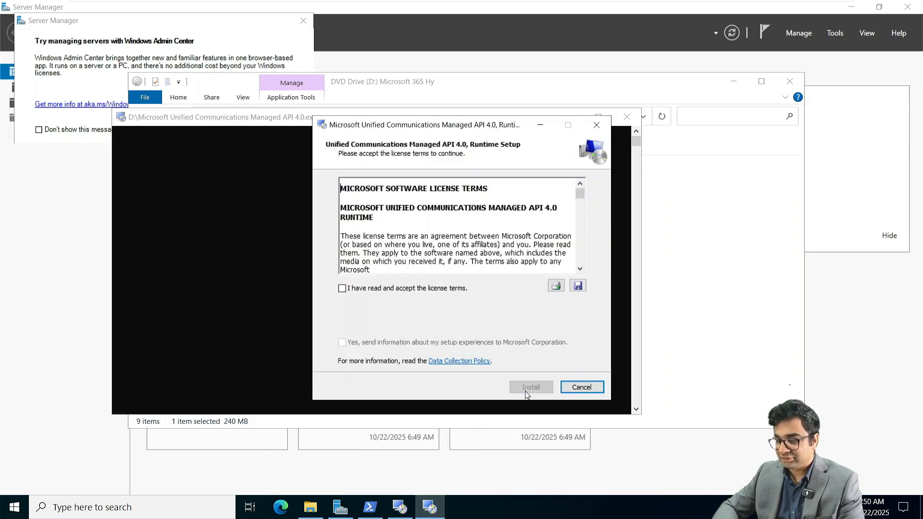
click(379, 290)
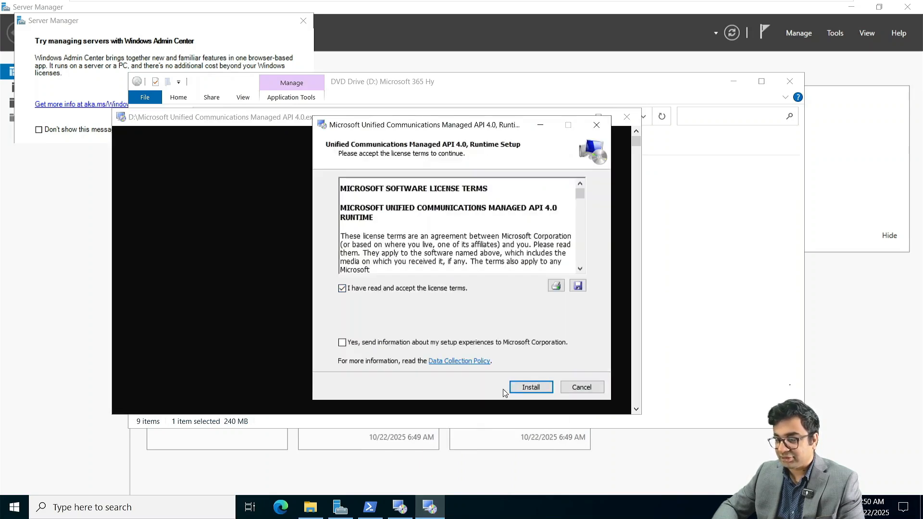
click(529, 388)
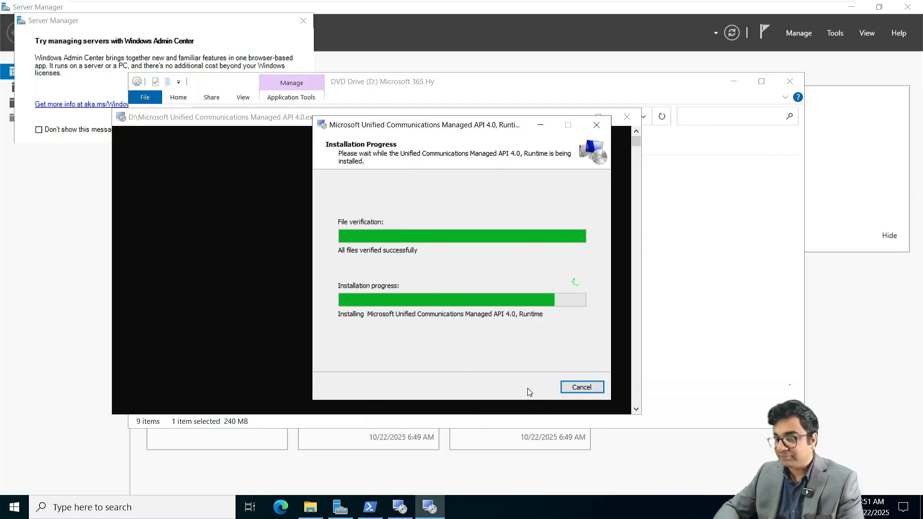
click(571, 387)
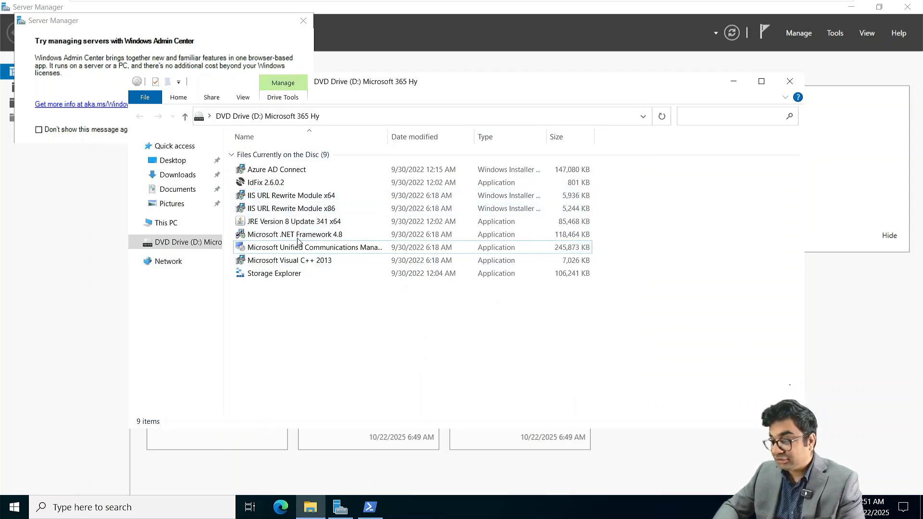
Step: Install IIS URL Rewrite Module 2 x64 from the DVD after accepting its license
double_click(277, 195)
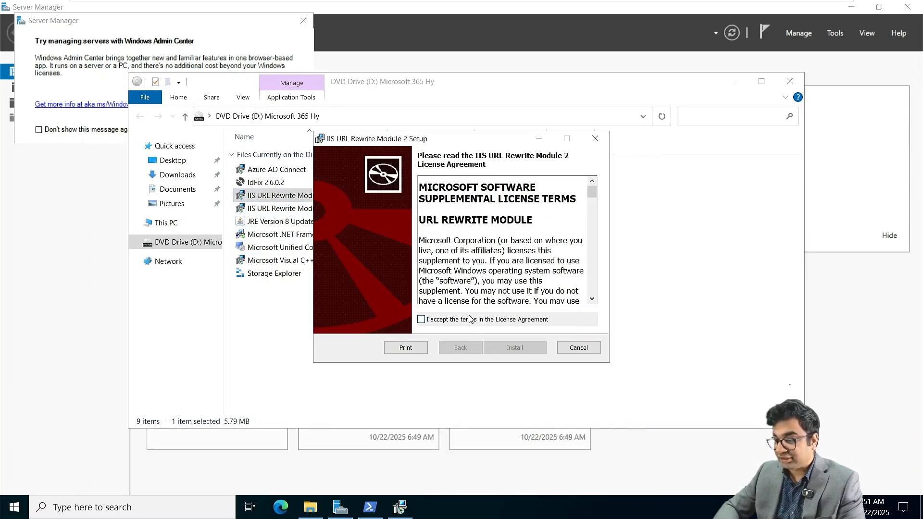
click(470, 321)
click(512, 350)
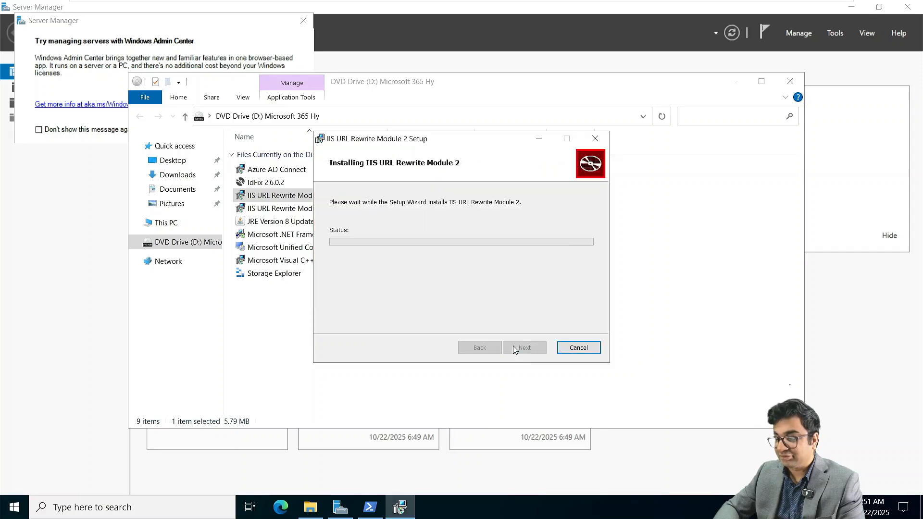
click(376, 503)
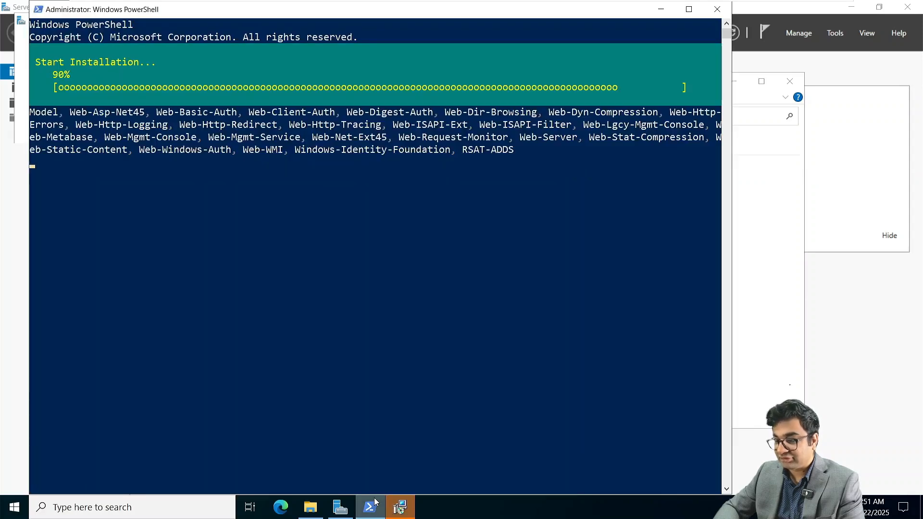
click(375, 502)
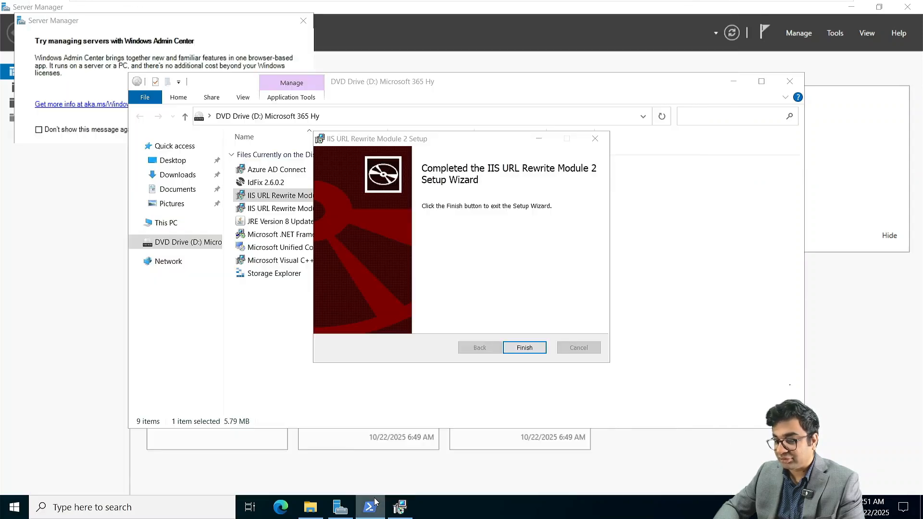
click(528, 349)
Step: Check PowerShell's prerequisite feature install progress, now at 91%
click(406, 336)
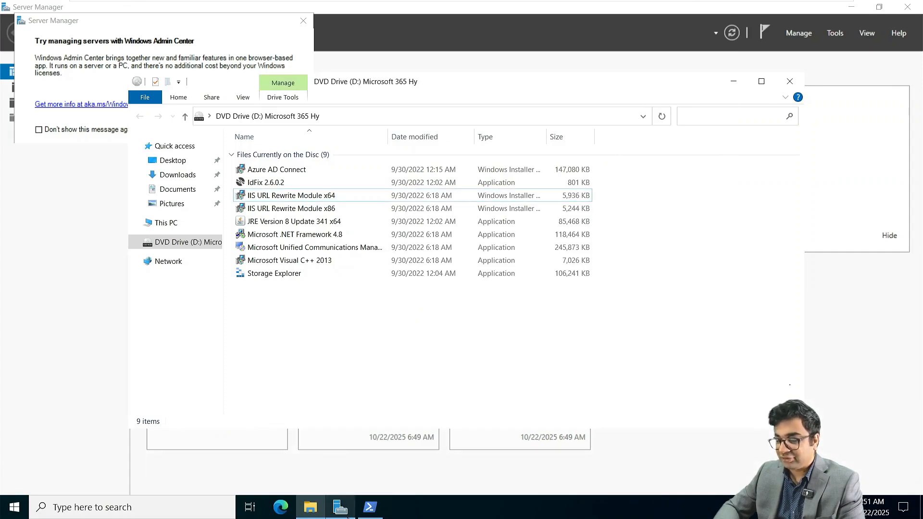
click(374, 512)
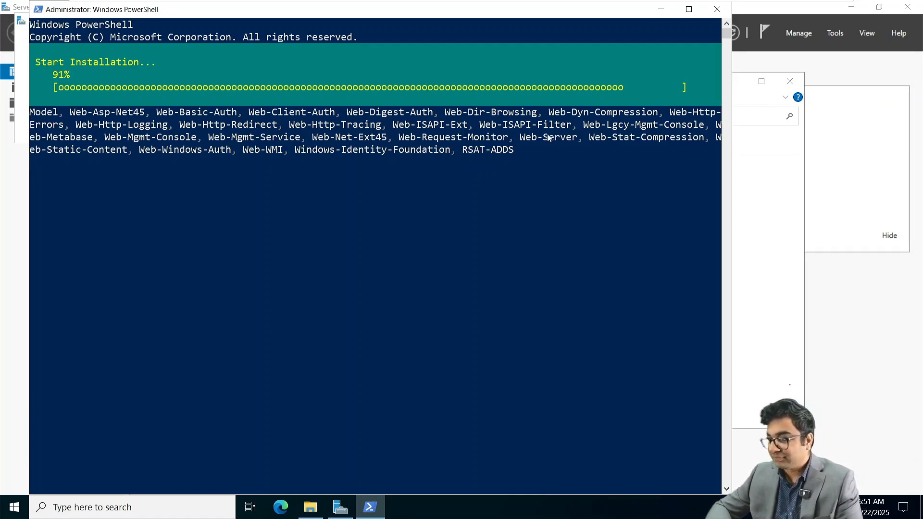
click(661, 10)
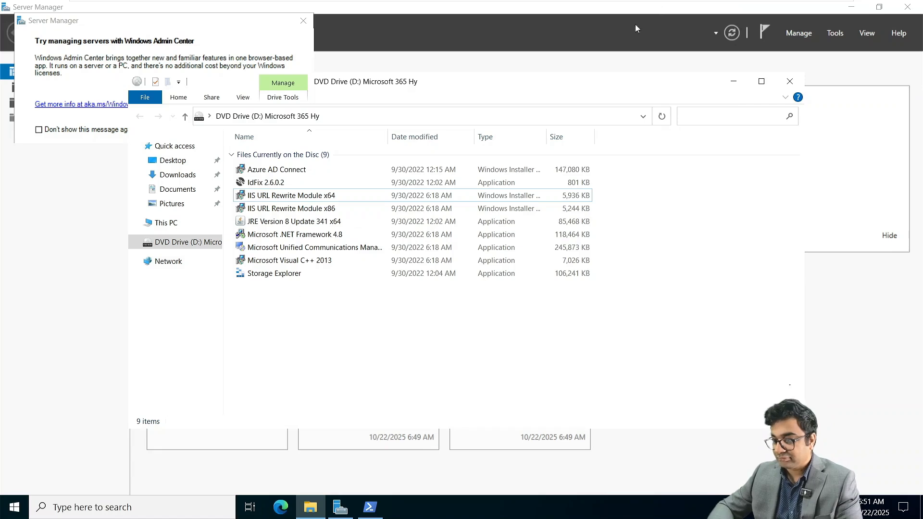
Step: Install JRE 8 Update 341 x64 from the DVD and bring PowerShell forward
double_click(301, 220)
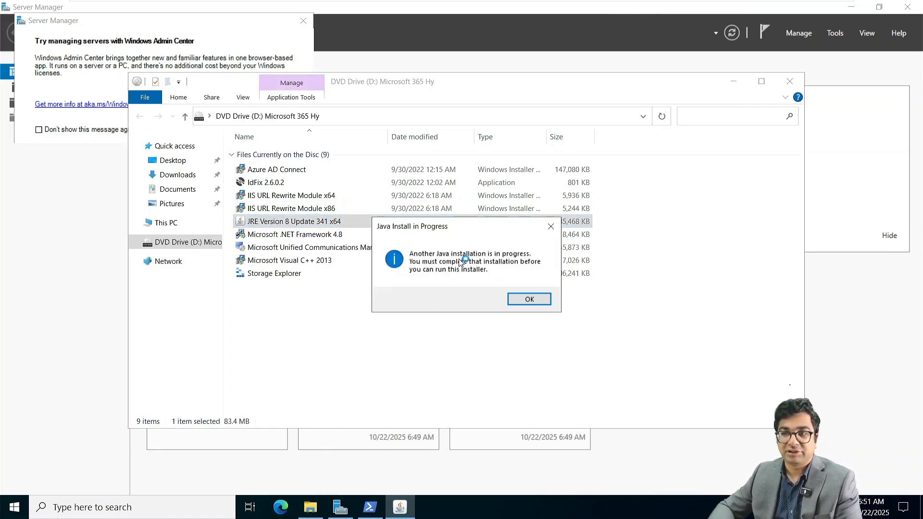
click(530, 299)
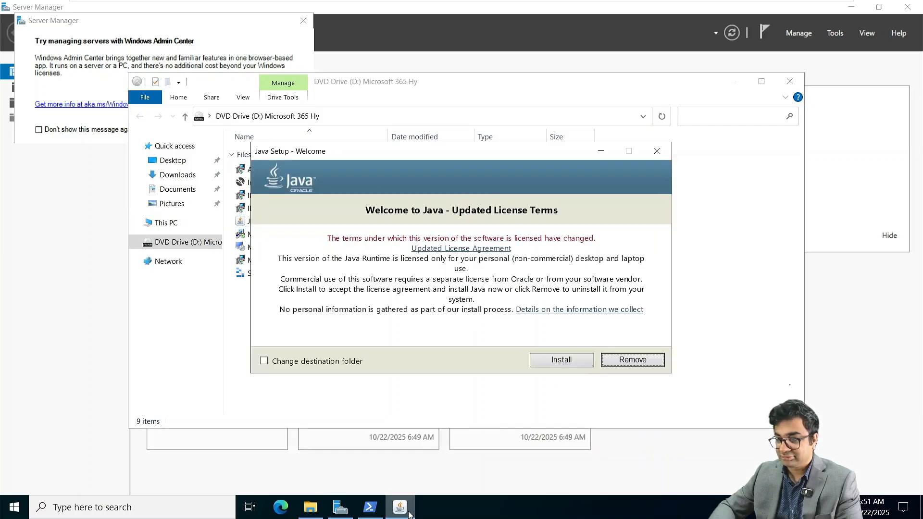
click(557, 362)
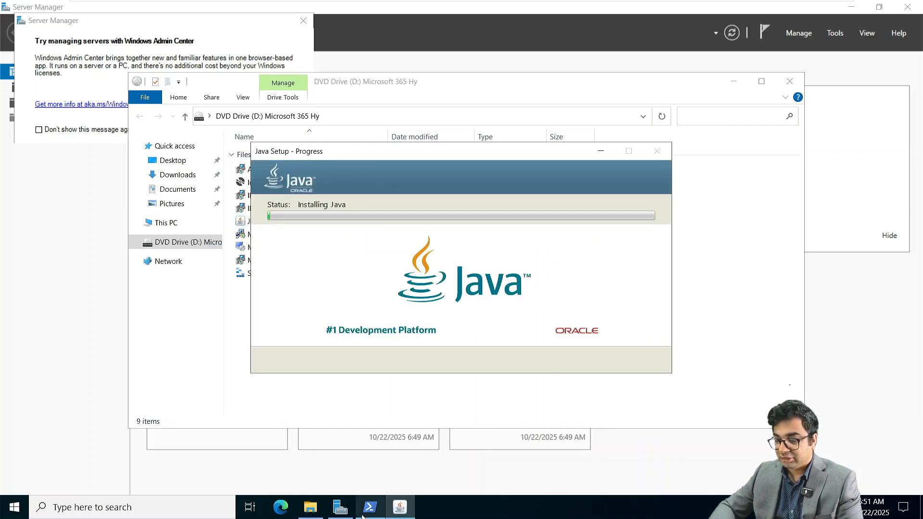
click(370, 507)
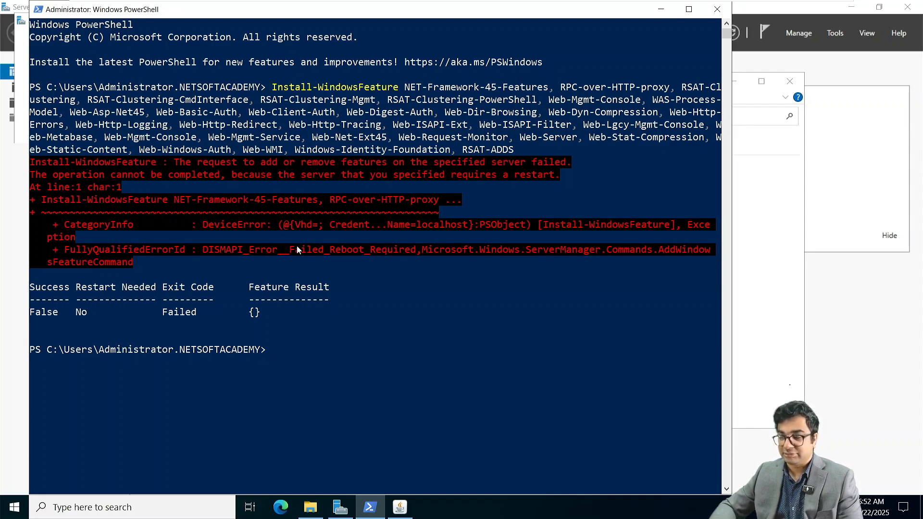
Step: Rerun Install-WindowsFeature, review the restart-required error, and minimize PowerShell
key(Up)
key(Return)
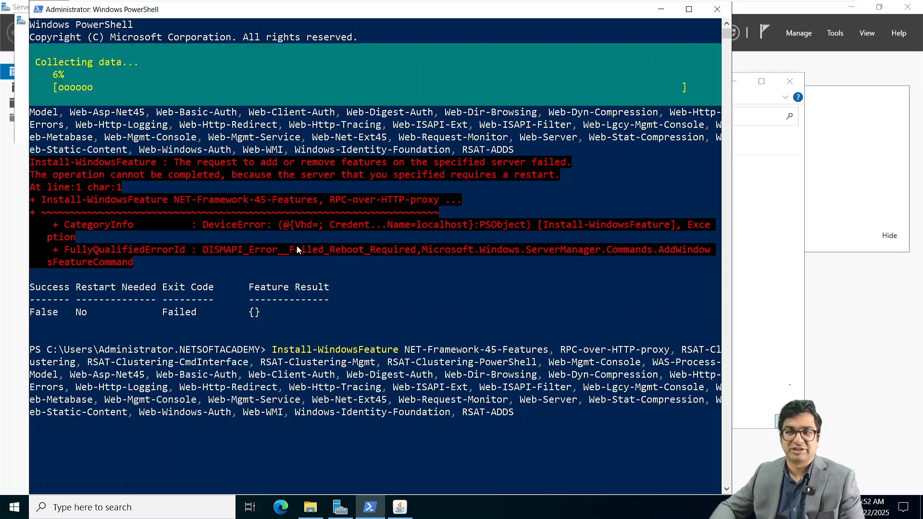
scroll(296, 246, down, 1)
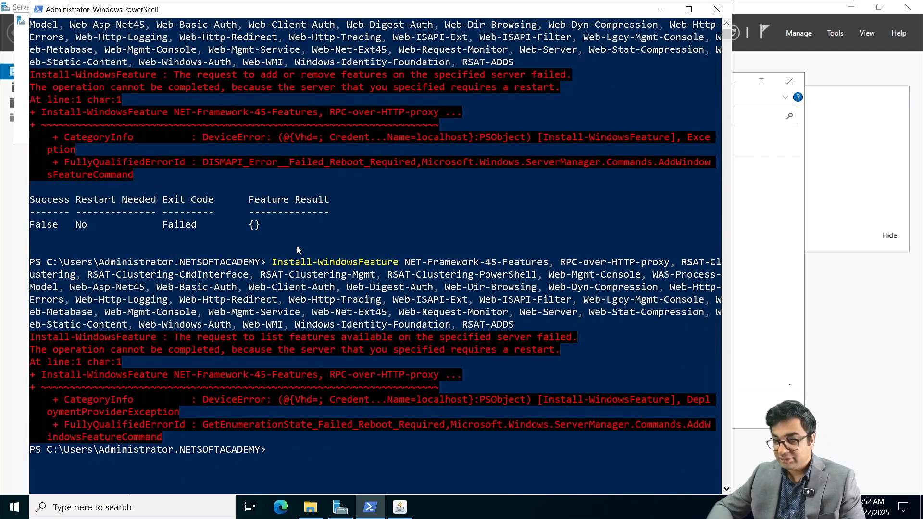
scroll(221, 344, down, 1)
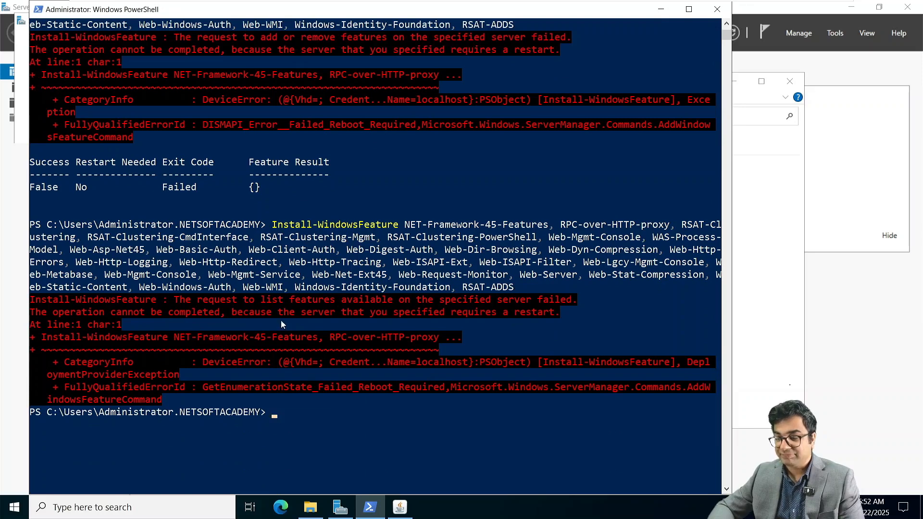
drag(313, 313, 512, 310)
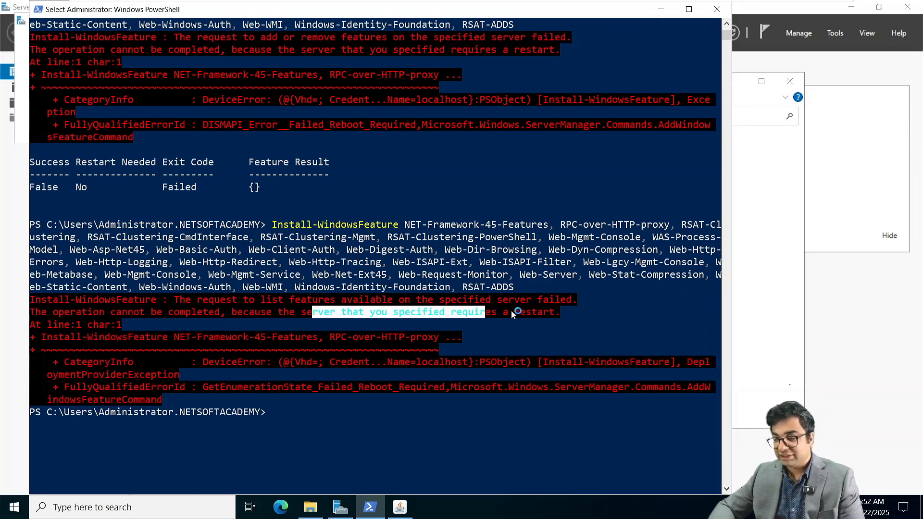
click(319, 424)
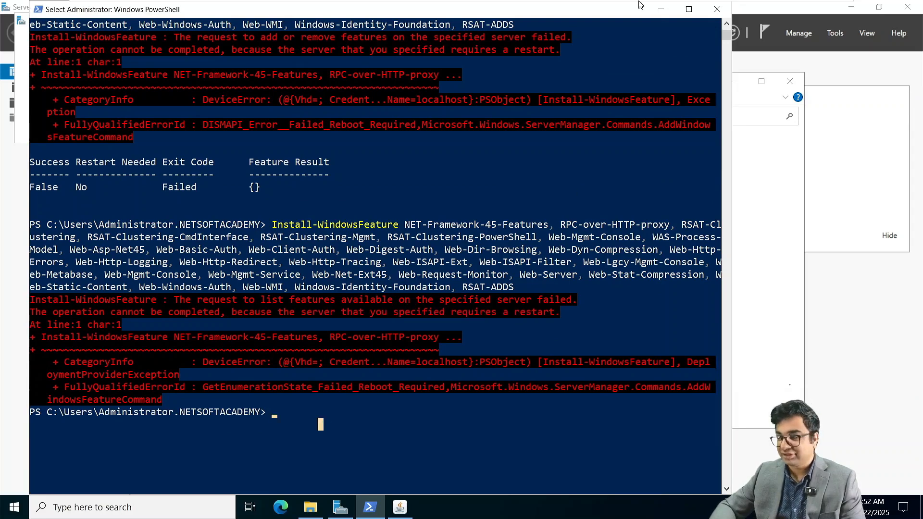
click(661, 9)
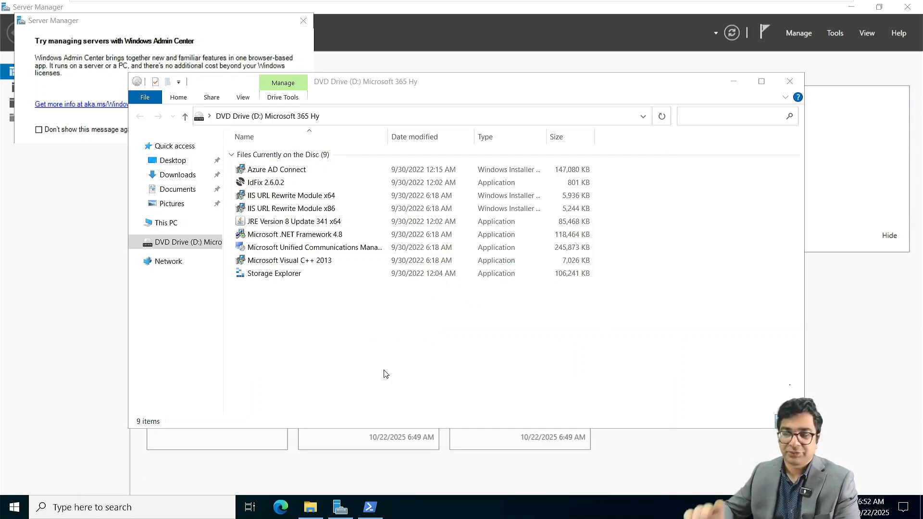
Step: Close the Java Setup Complete notice and run Restart-Computer to reboot the server
click(380, 512)
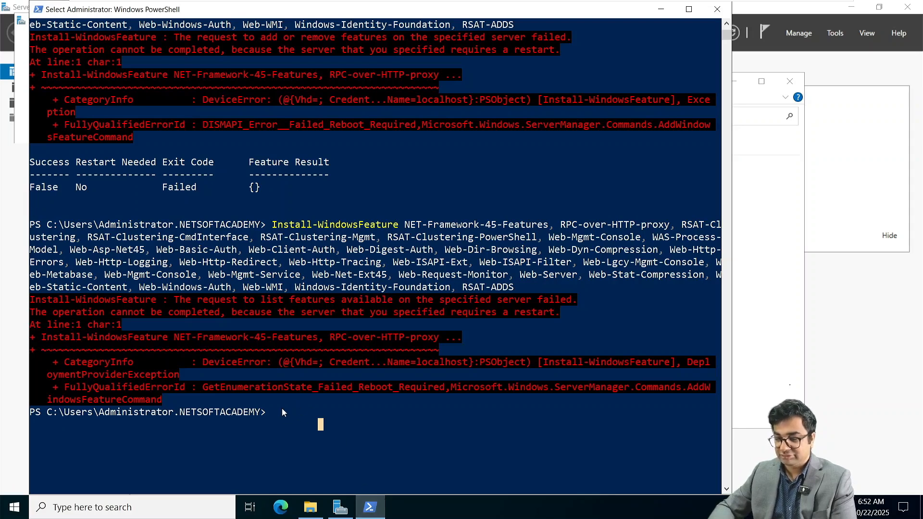
text(Res)
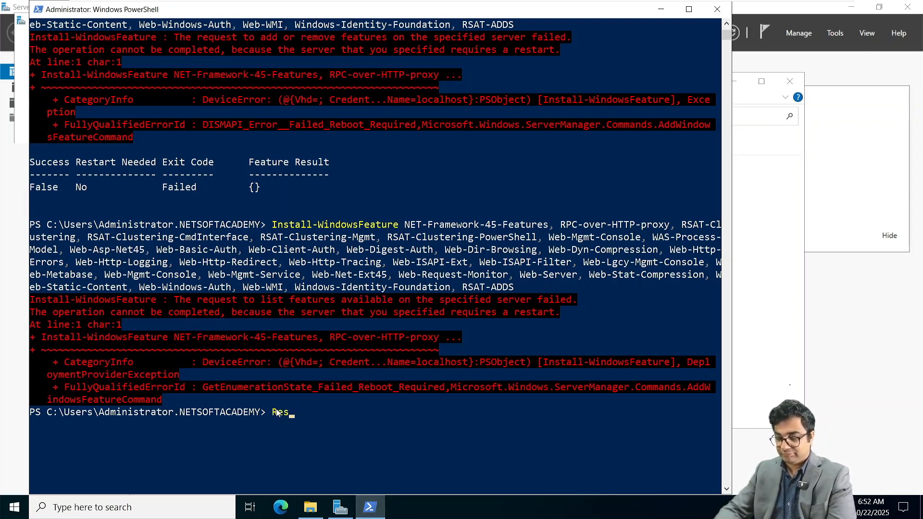
text(tart)
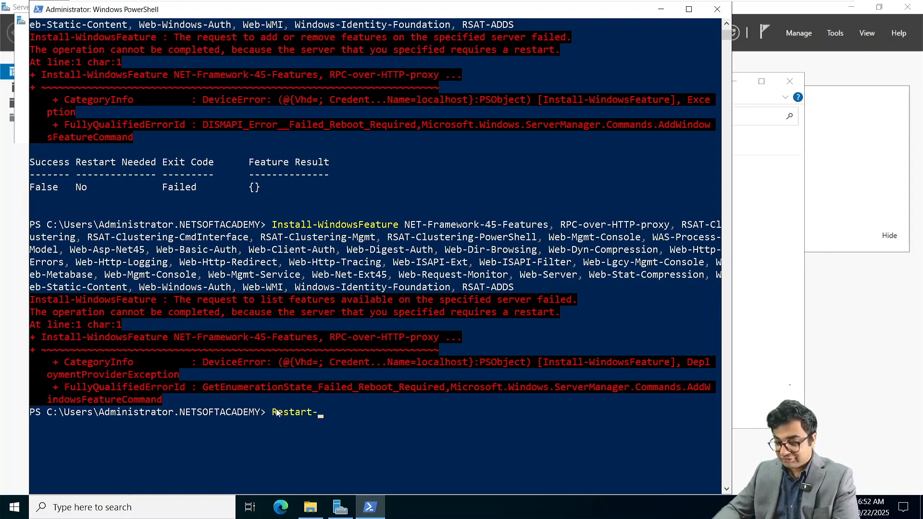
text(-Comp)
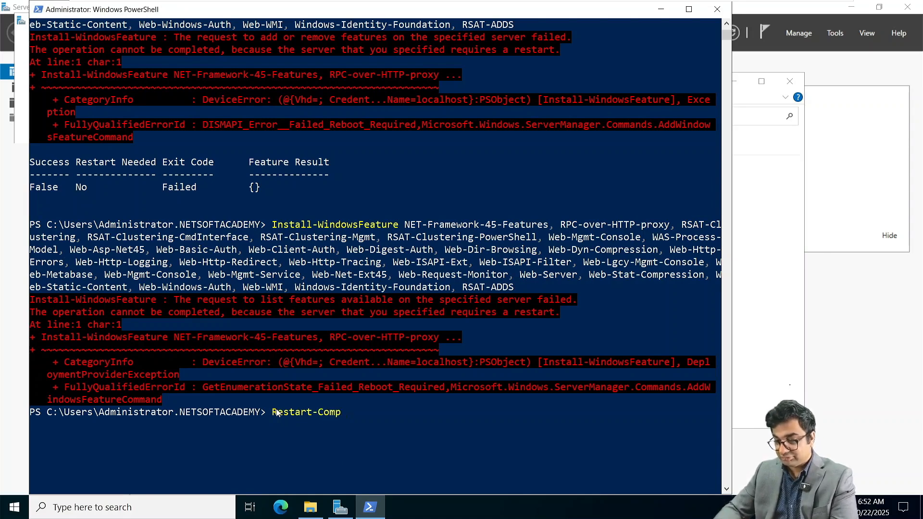
key(Tab)
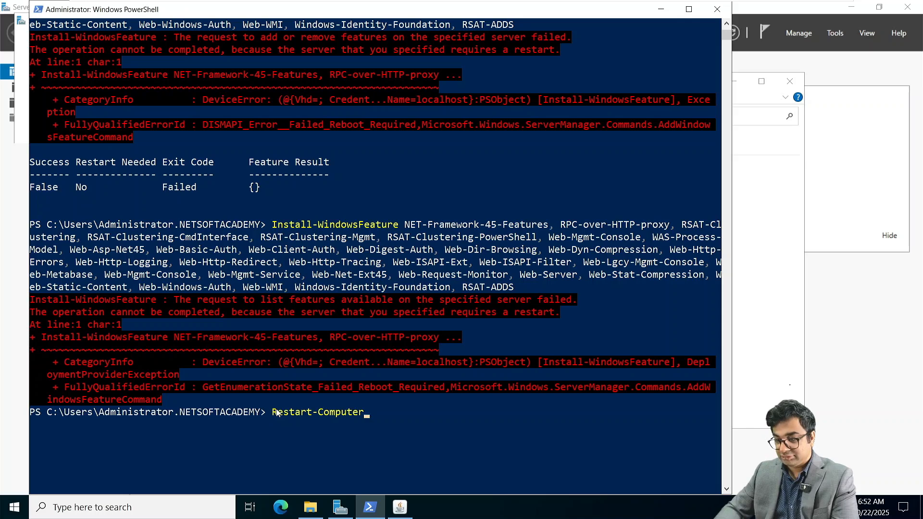
click(407, 510)
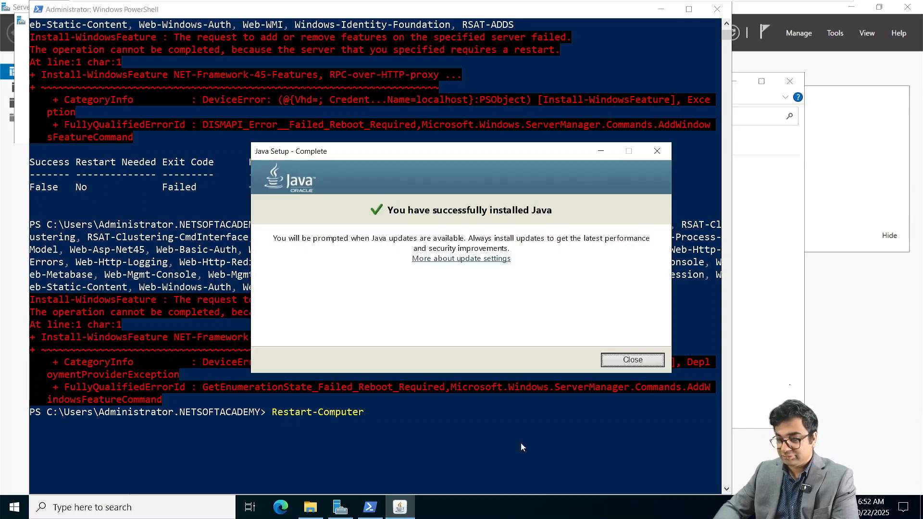
click(632, 361)
click(374, 425)
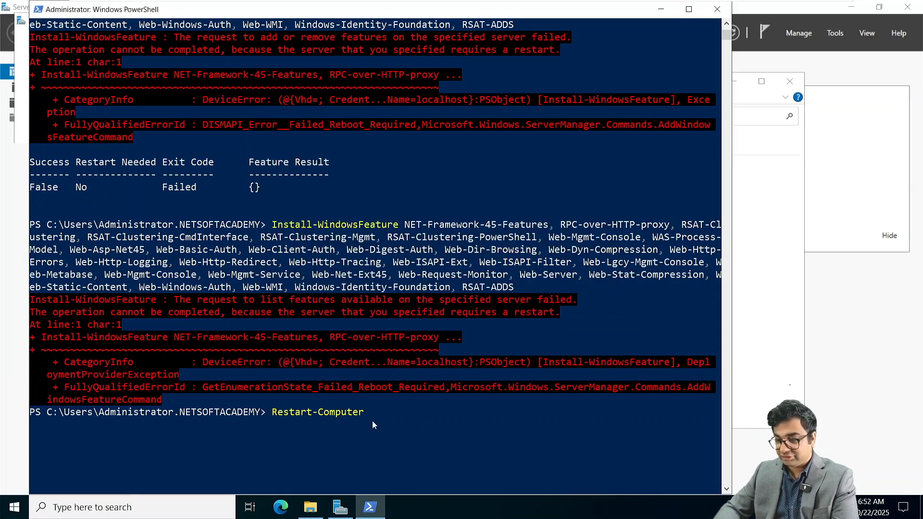
key(Return)
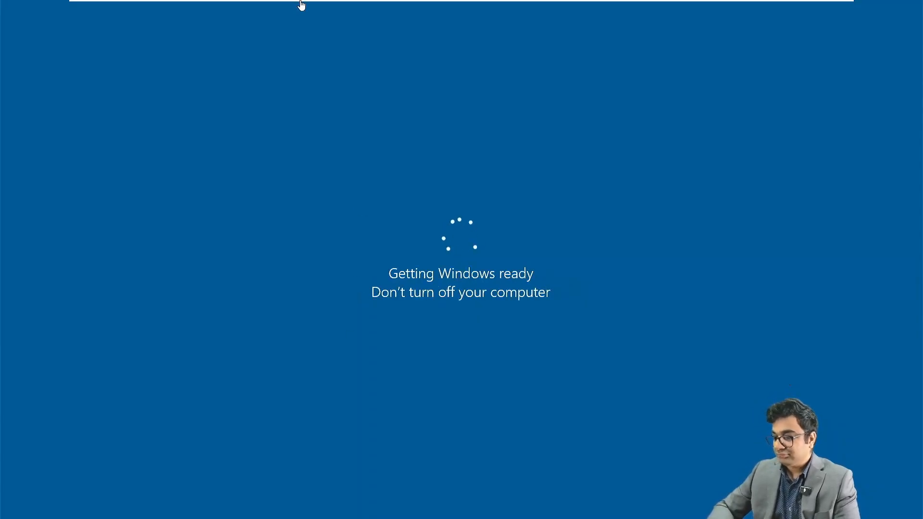
Step: Wait through Getting Windows ready until the lock screen appears
mouse_move(303, 6)
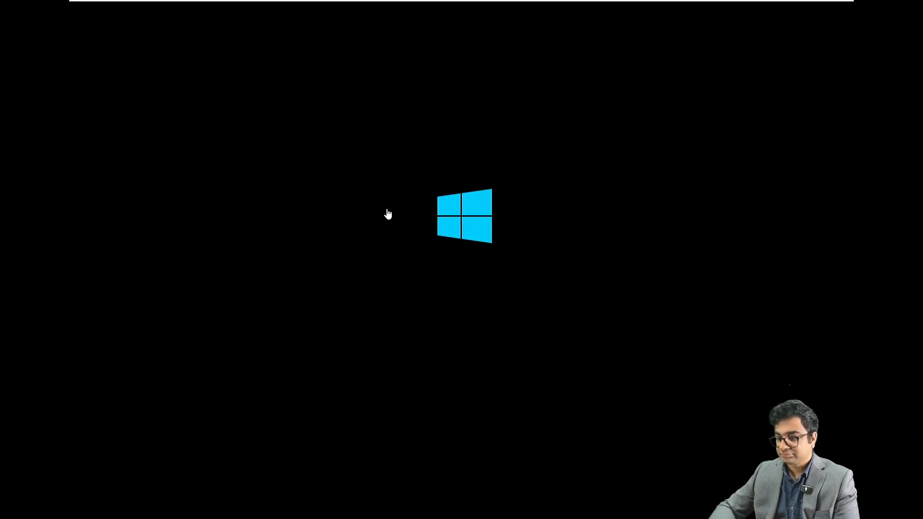
mouse_move(330, 2)
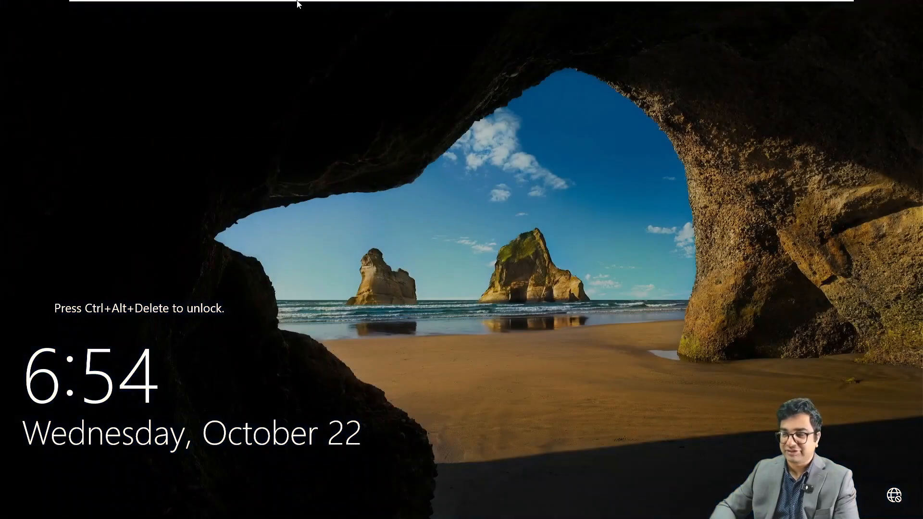
Step: Sign in as administrator, dismiss the Windows Admin Center popup, and minimize Server Manager
mouse_move(297, 1)
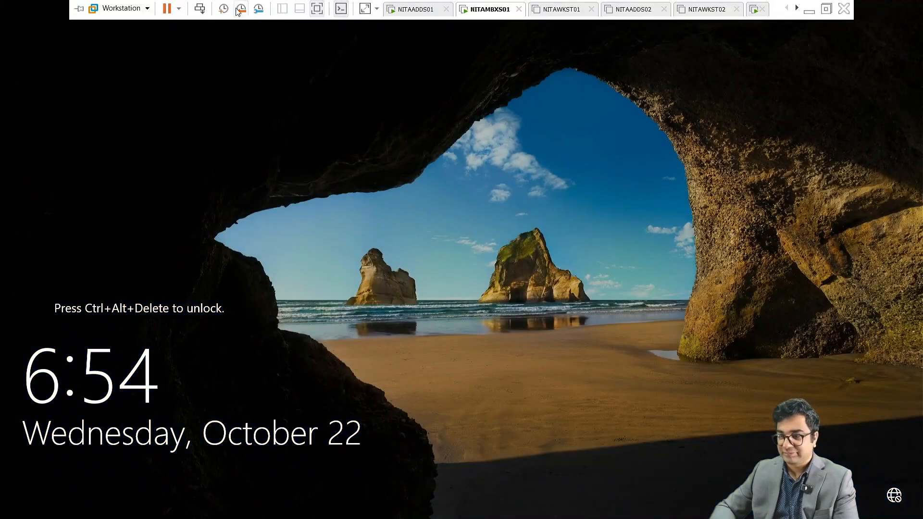
click(199, 9)
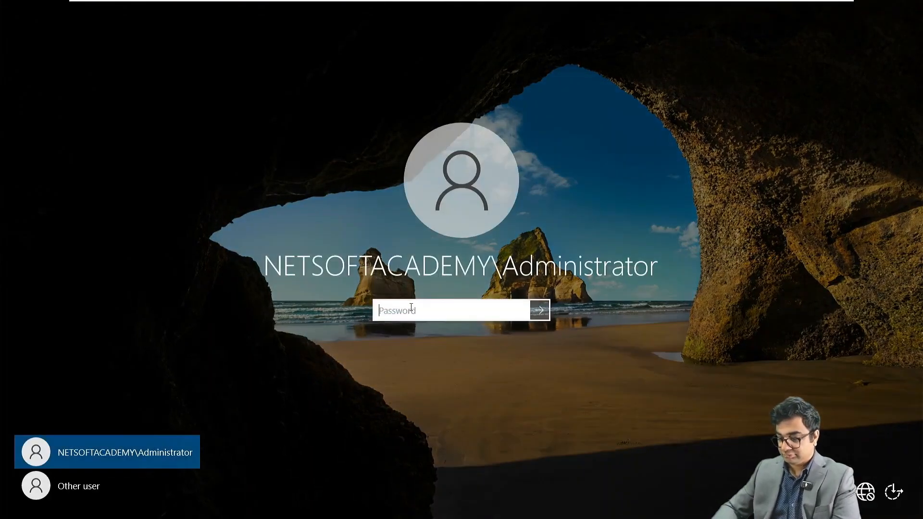
text(•••••••)
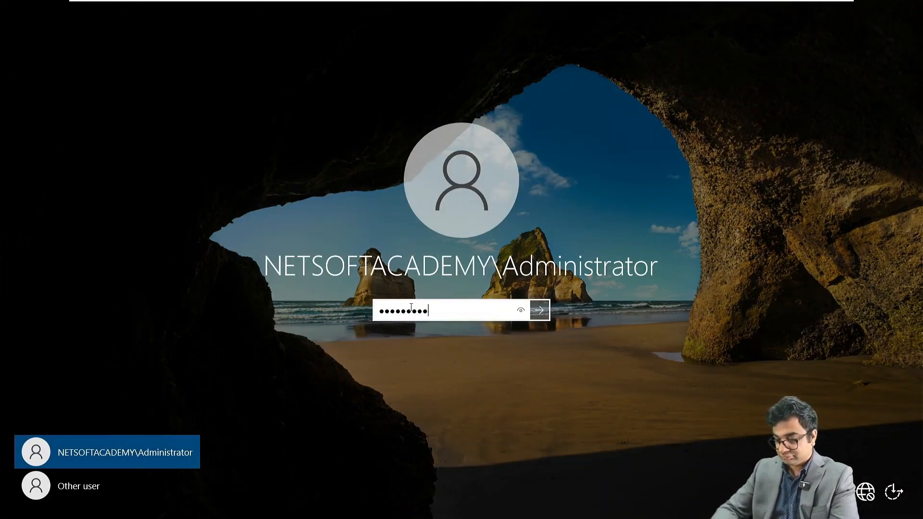
text(•••••)
key(Return)
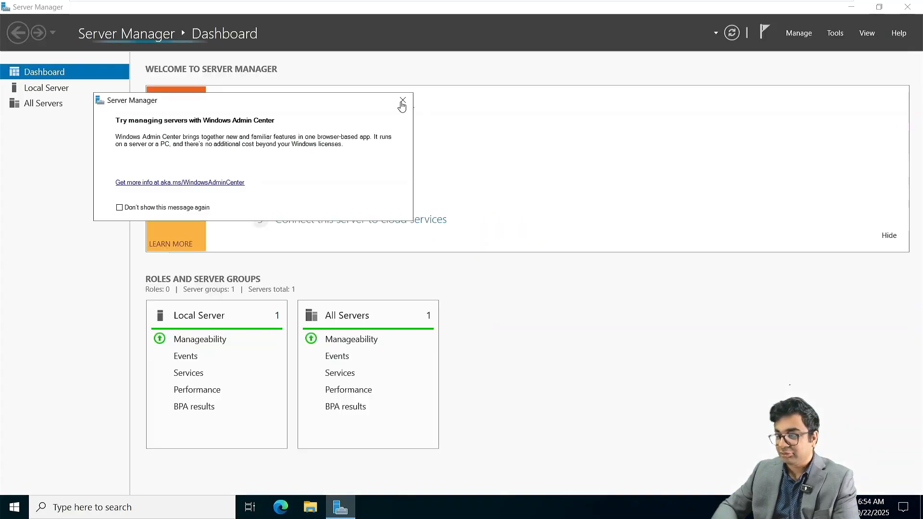
click(403, 101)
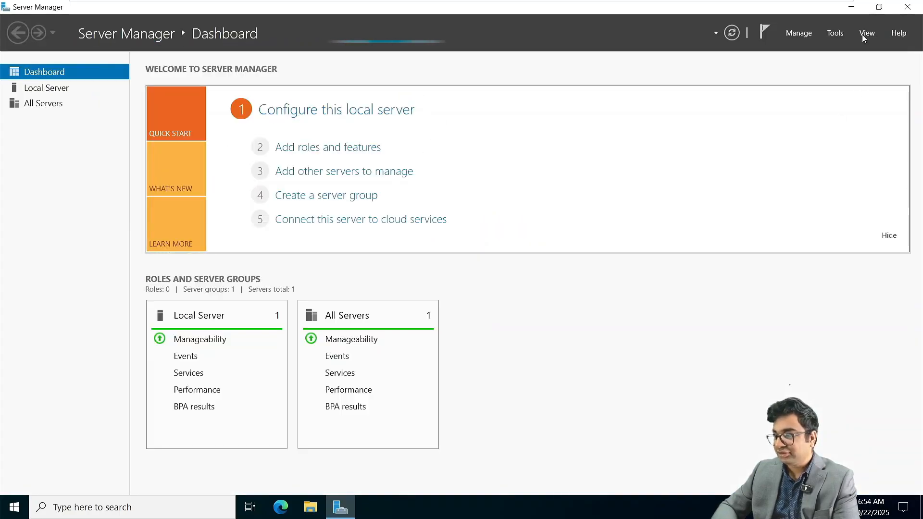
click(851, 6)
Step: Mount the Exchange Server 2019 CU14 ISO on NITAMBXS01's CD/DVD (SATA) drive
mouse_move(491, 1)
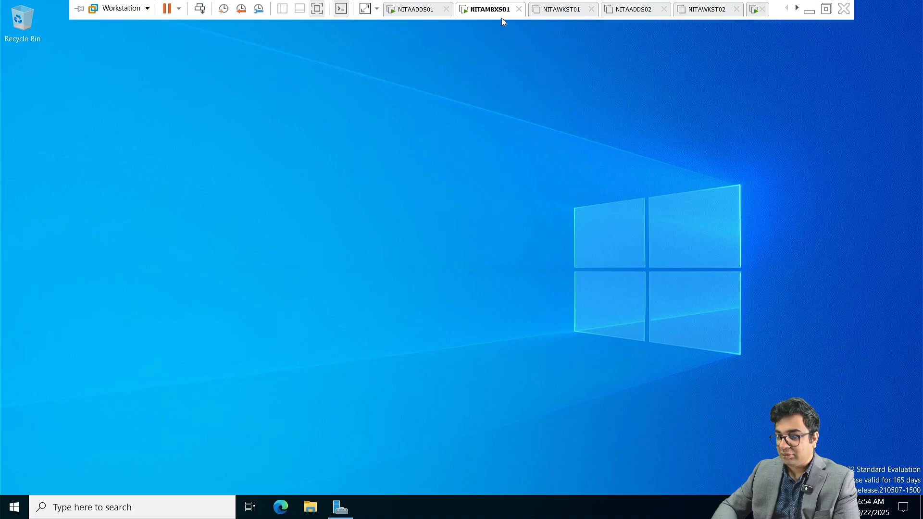
right_click(478, 7)
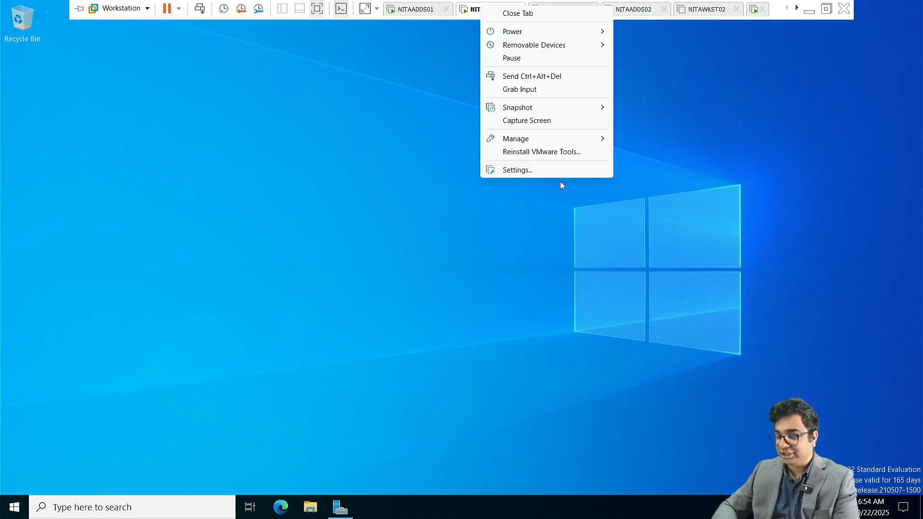
click(523, 171)
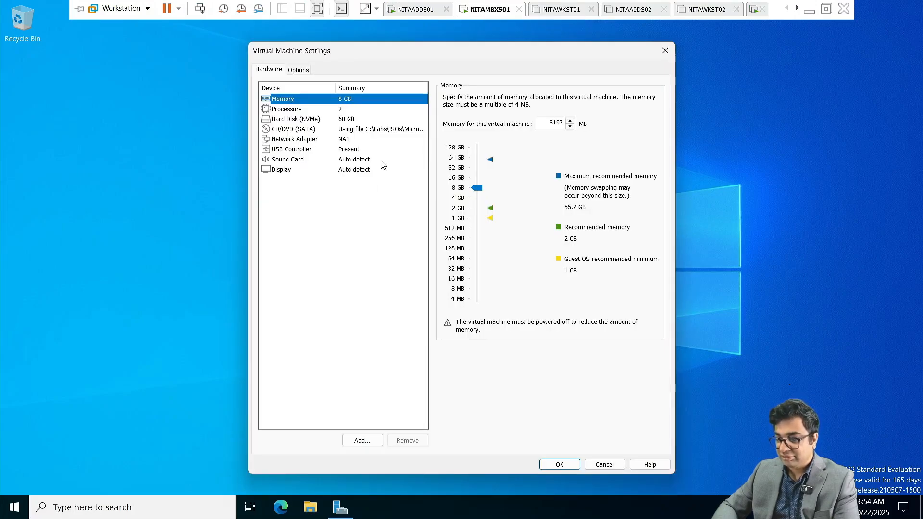
click(340, 129)
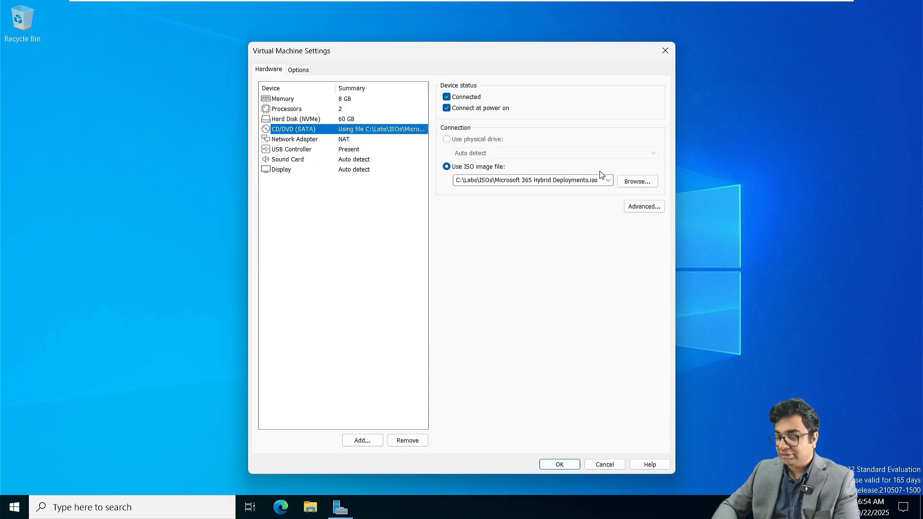
click(609, 180)
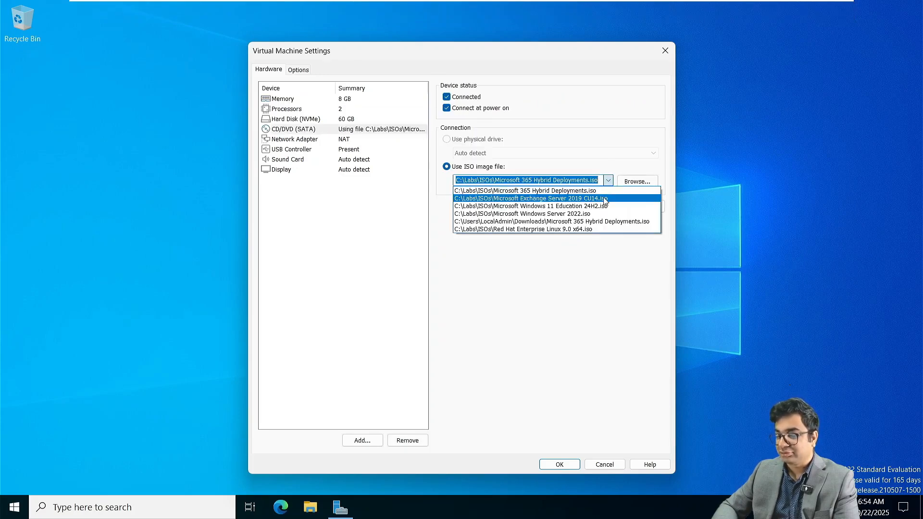
click(605, 198)
click(559, 465)
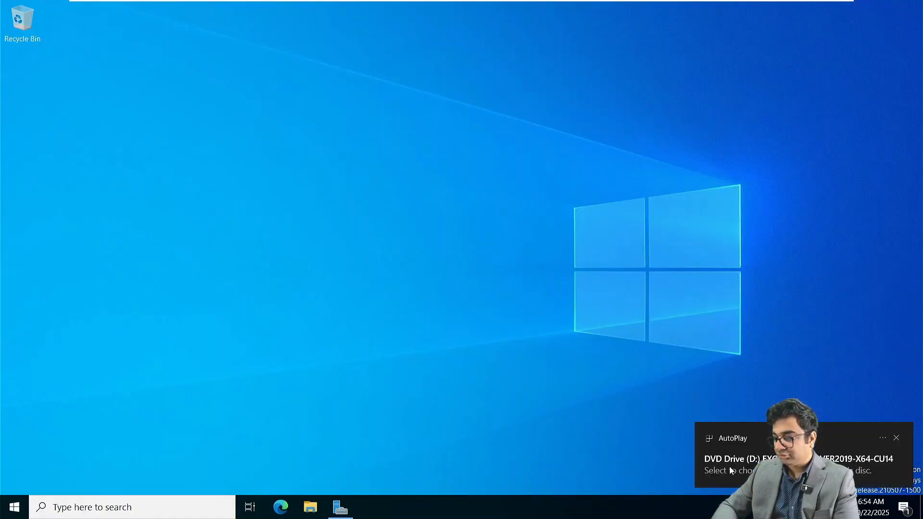
Step: Run Setup.EXE from the Exchange disc, skipping the update check, to start copying files
click(730, 467)
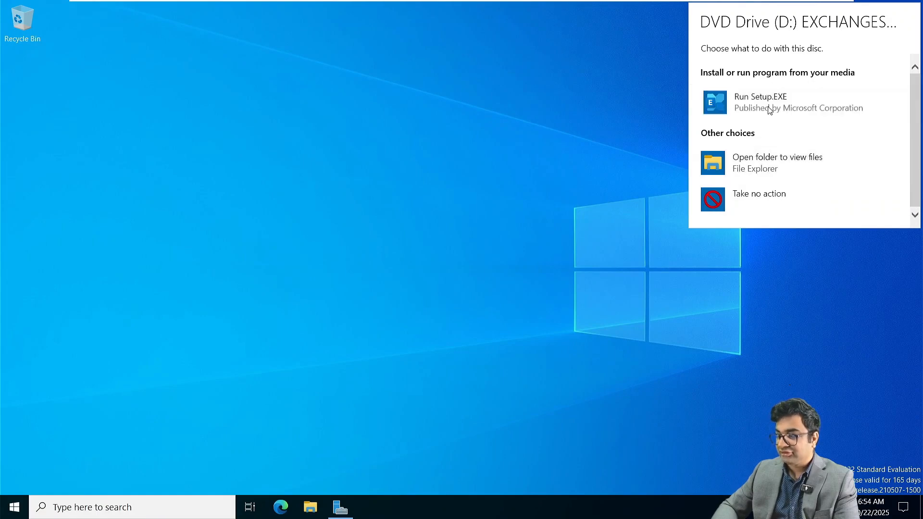
click(715, 105)
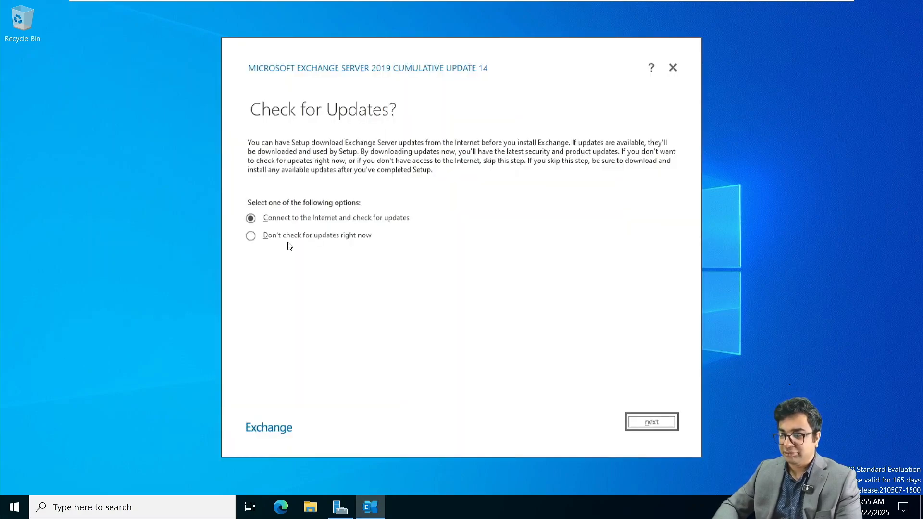
click(275, 239)
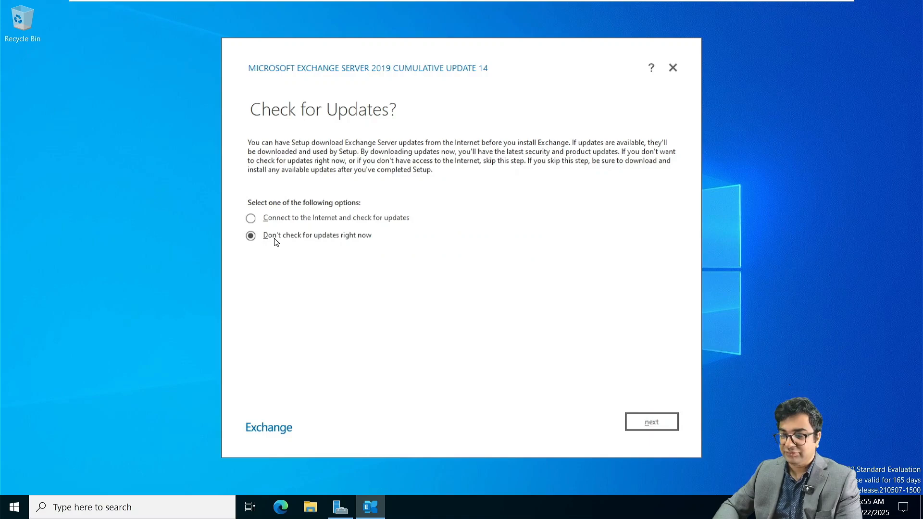
click(652, 424)
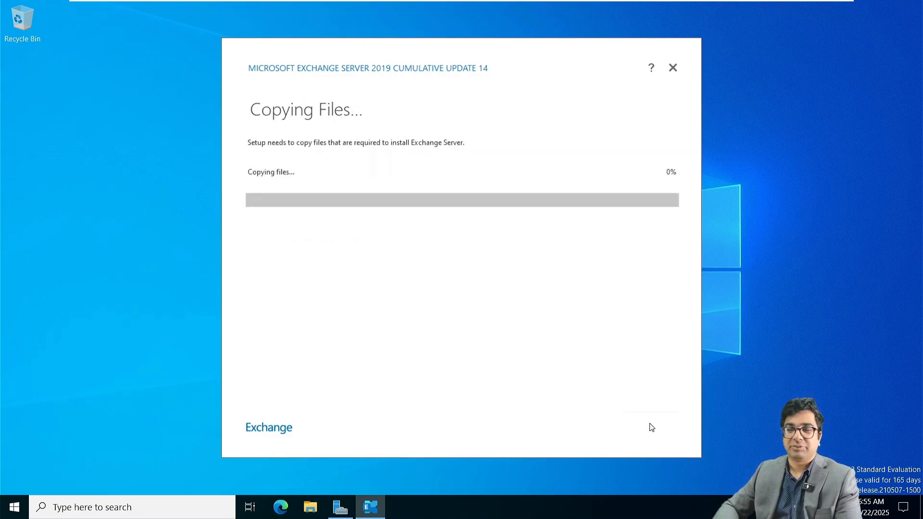
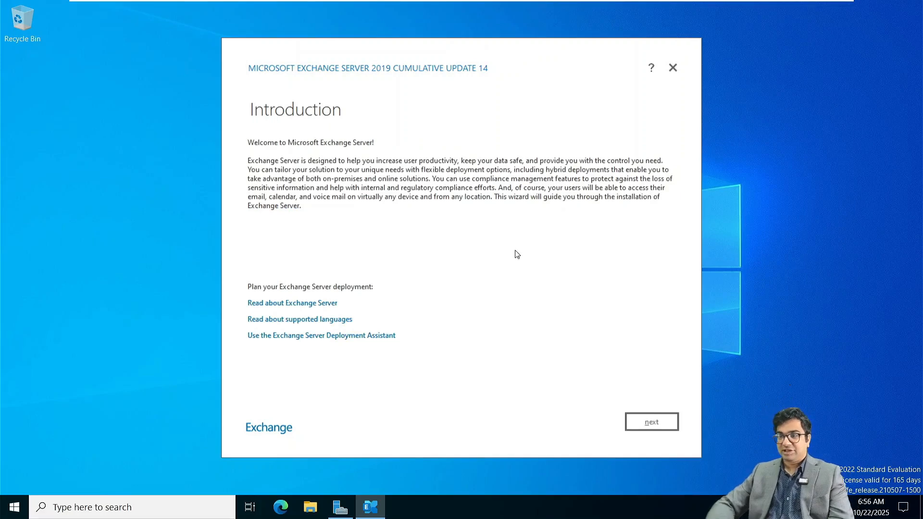
Step: Move past the introduction, accept the license terms and keep the recommended settings
click(667, 421)
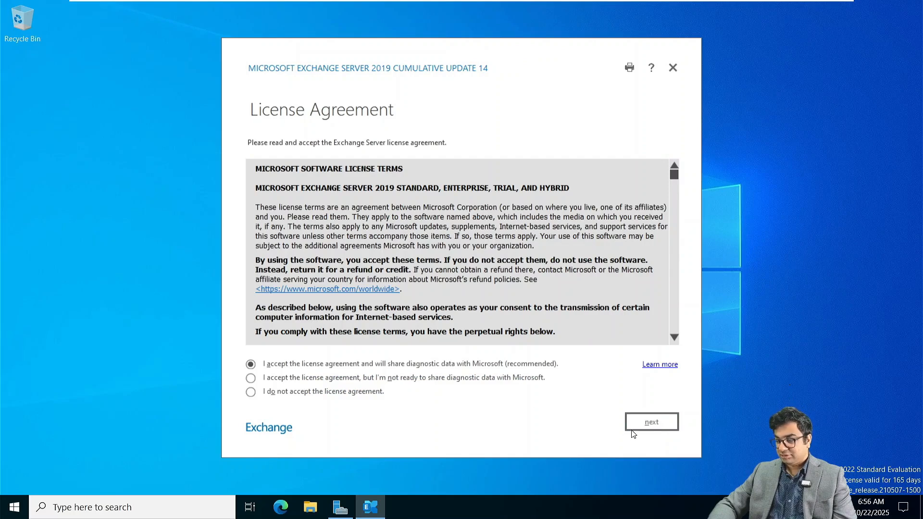
click(666, 423)
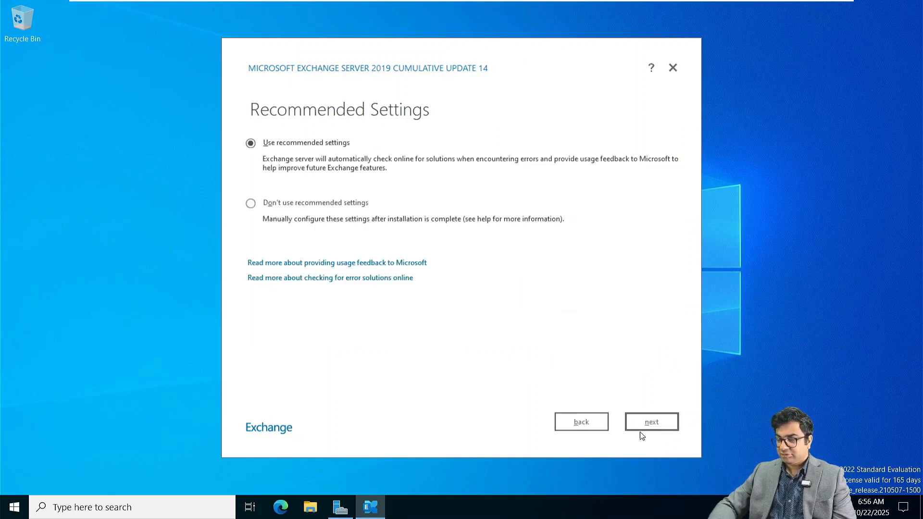
click(654, 427)
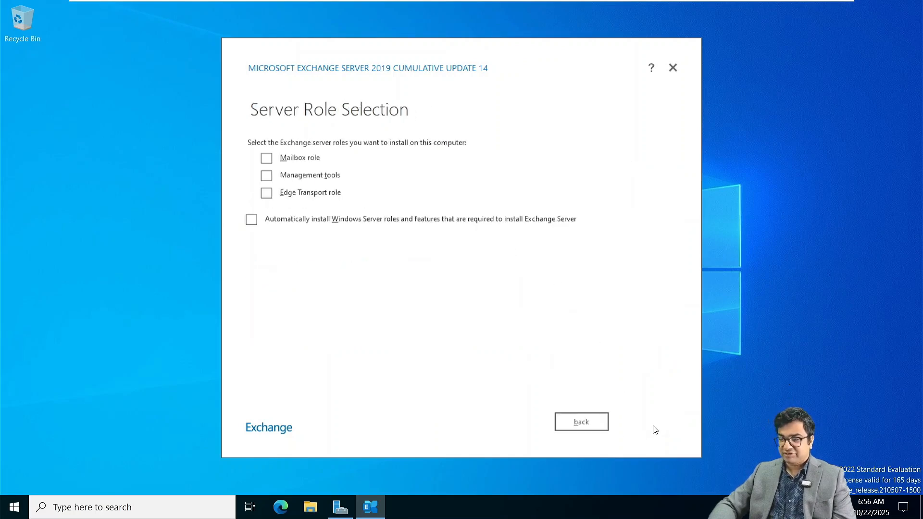
Step: Select the Mailbox role, keep the default install path and malware scanning, and review readiness errors
click(268, 158)
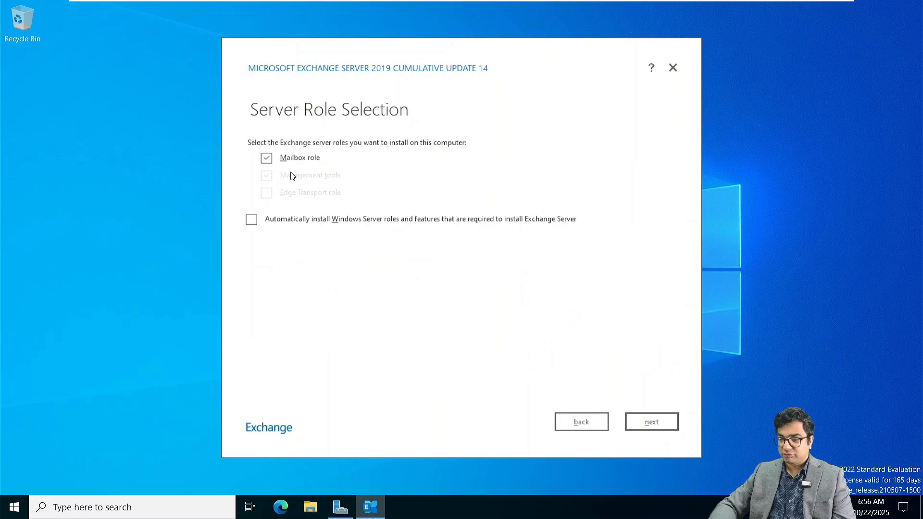
click(659, 423)
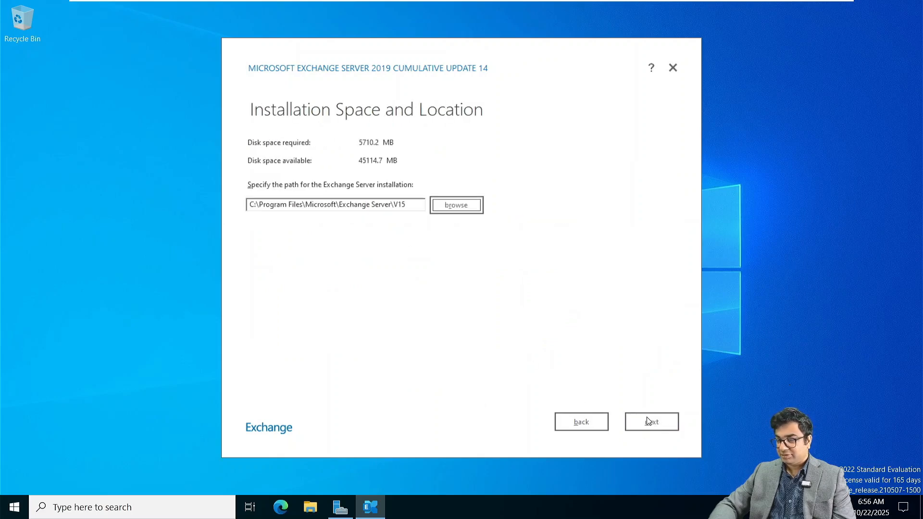
click(650, 422)
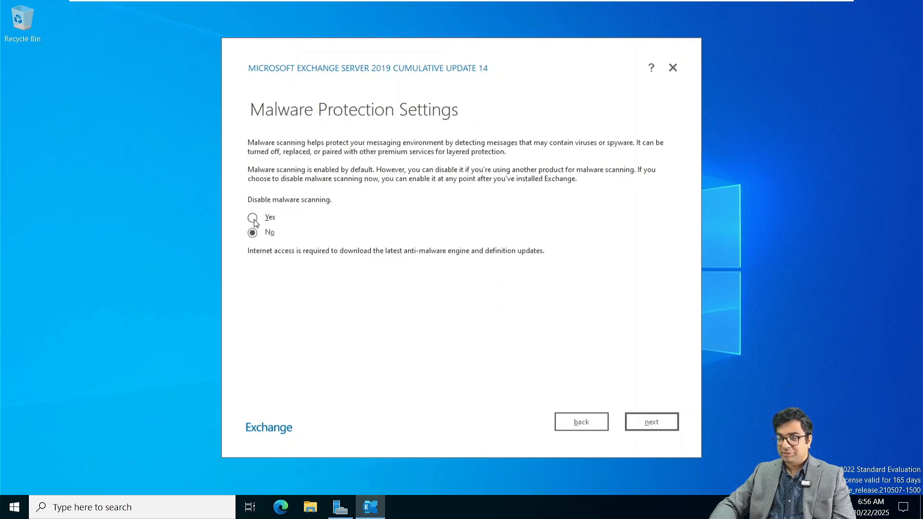
click(650, 429)
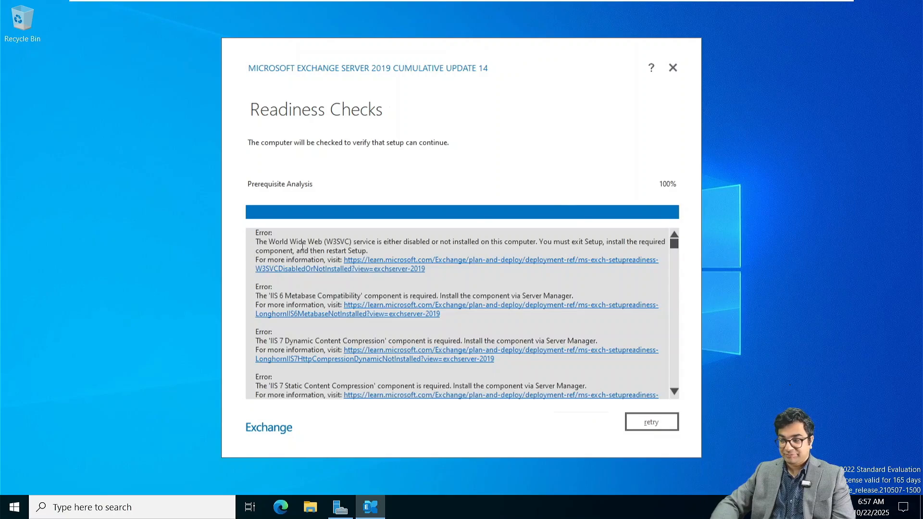
scroll(303, 246, down, 15)
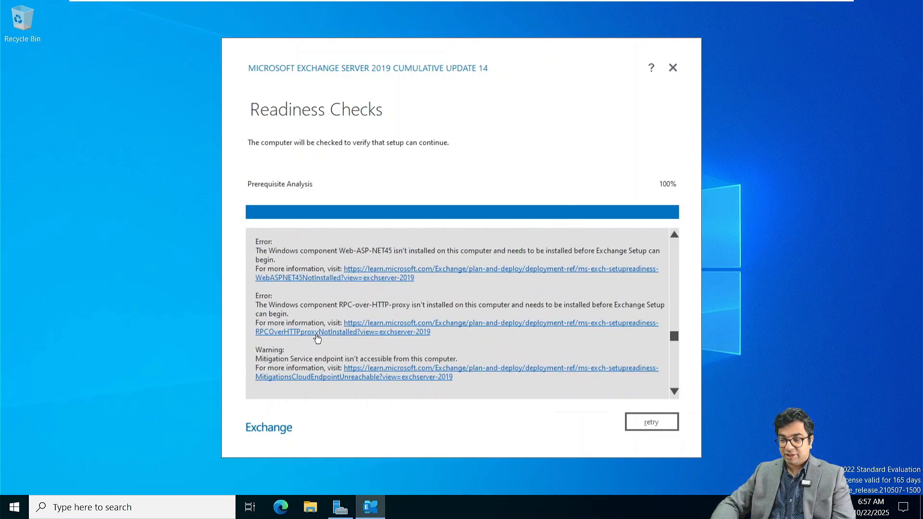
scroll(318, 339, up, 12)
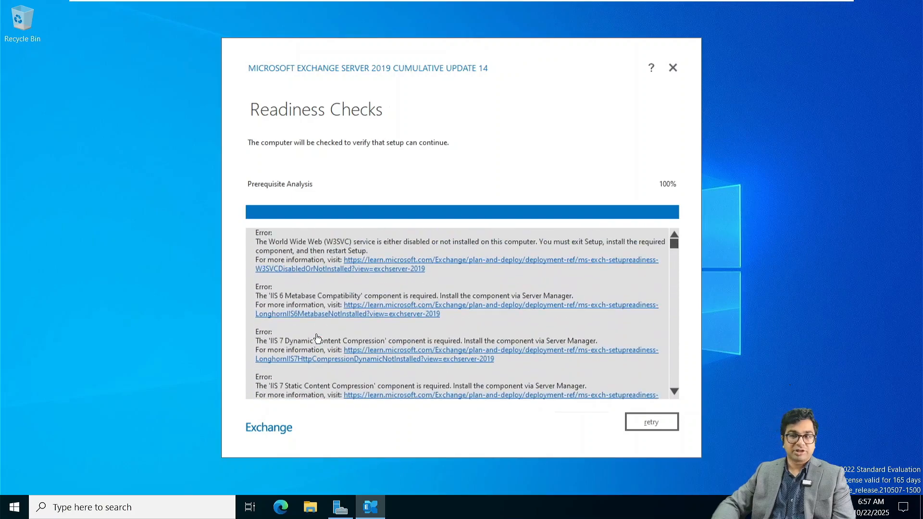
Step: Open Windows PowerShell and paste the Install-WindowsFeature command for Exchange's prerequisite features
click(10, 511)
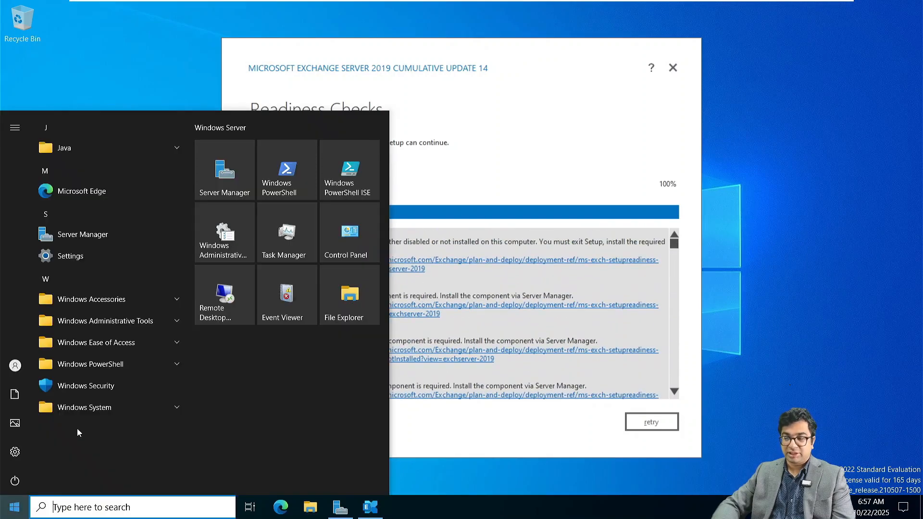
click(291, 181)
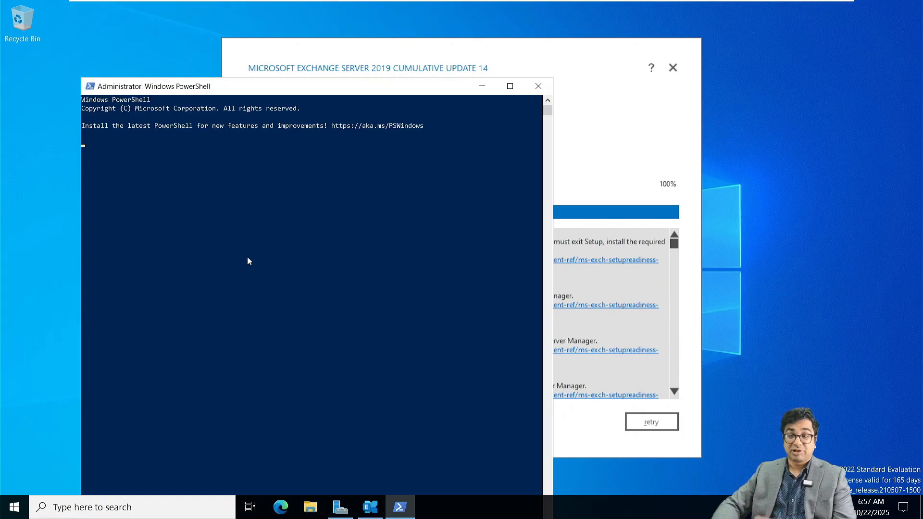
drag(341, 91, 413, 39)
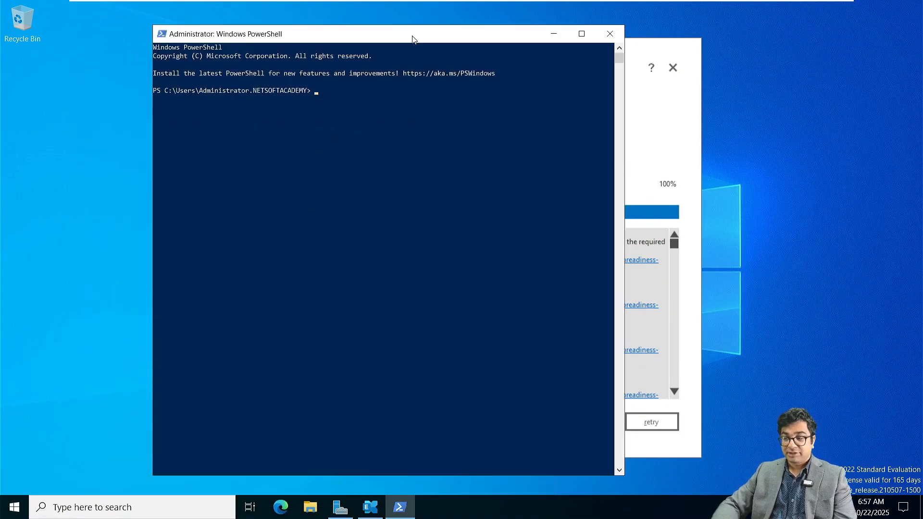
scroll(313, 162, up, 2)
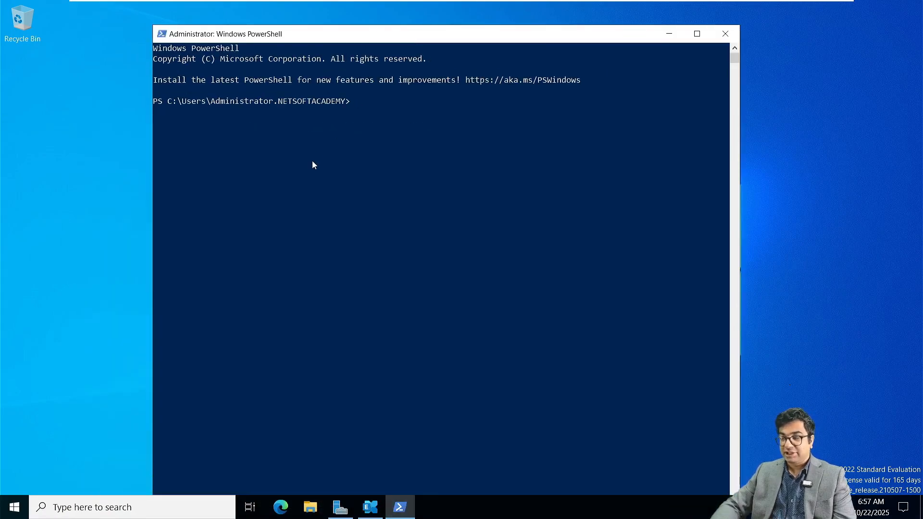
right_click(312, 161)
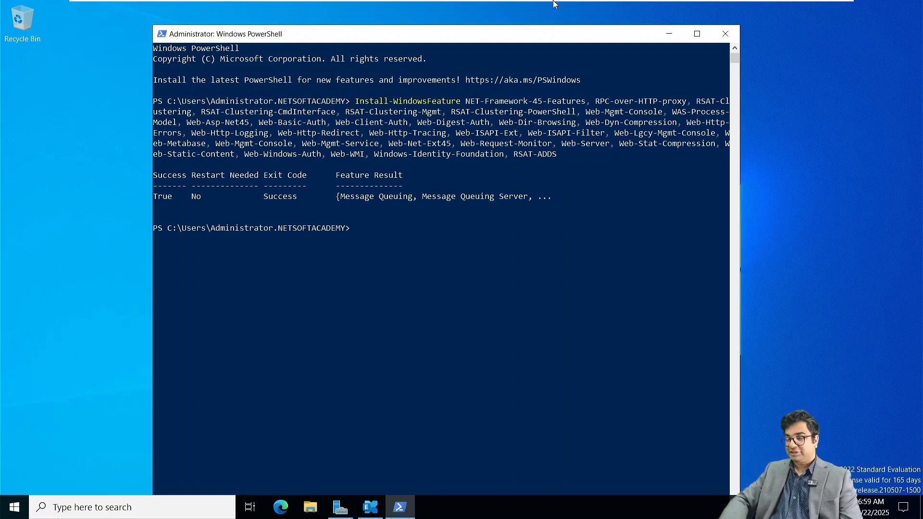
Step: Rerun the readiness checks so only a warning remains, then begin the Exchange installation
click(669, 34)
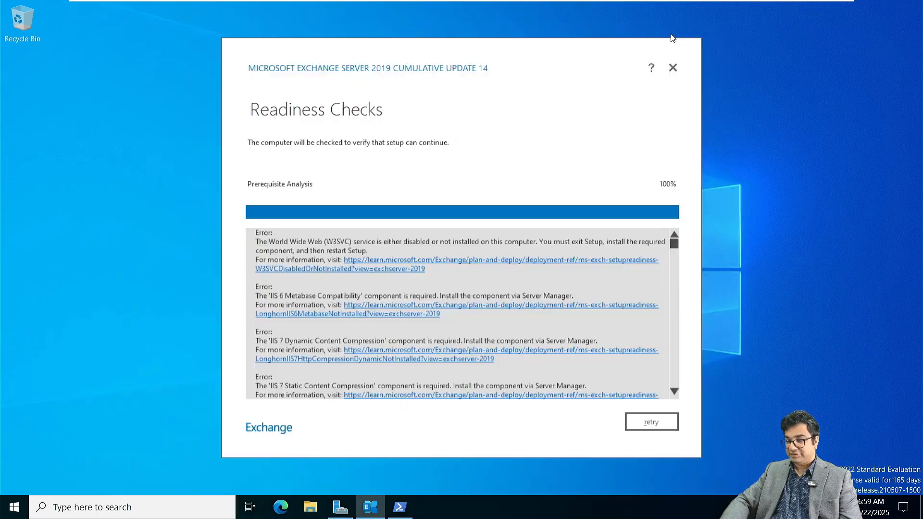
click(637, 430)
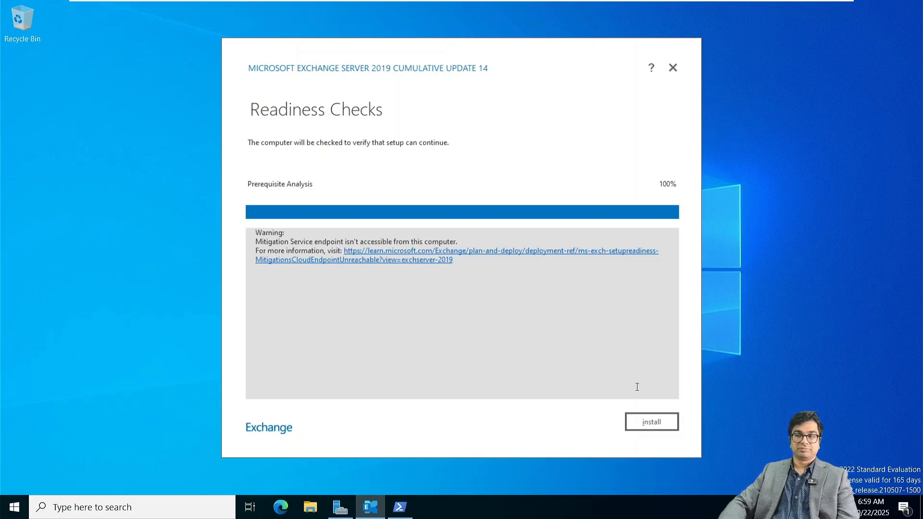
click(652, 422)
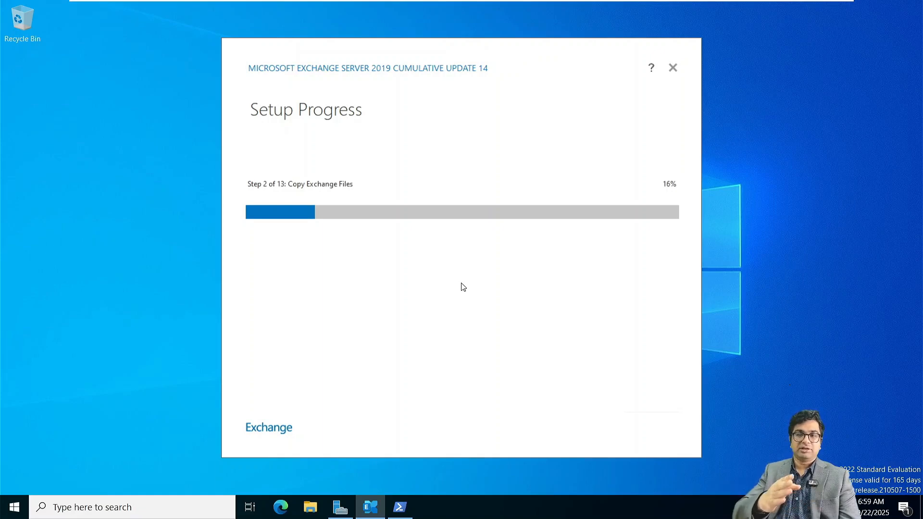
Step: Switch to the NITAWKST01 virtual machine and power it on
mouse_move(445, 1)
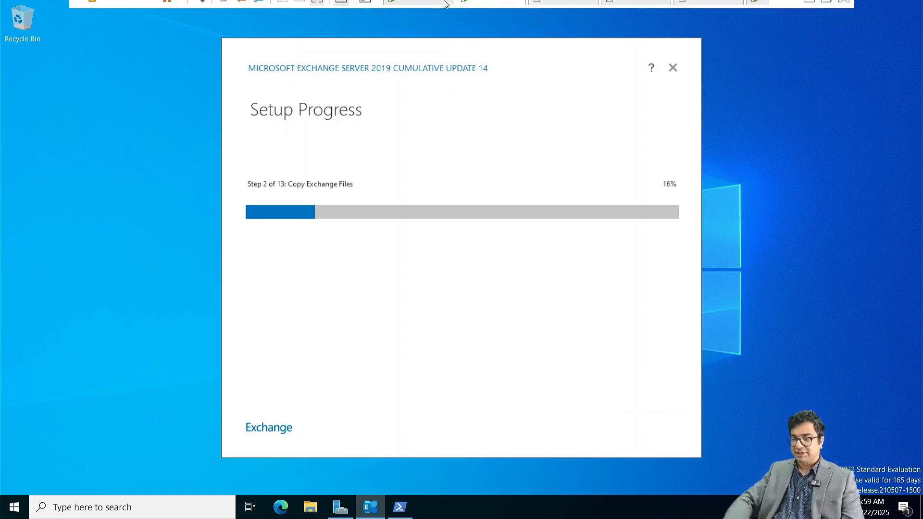
click(551, 9)
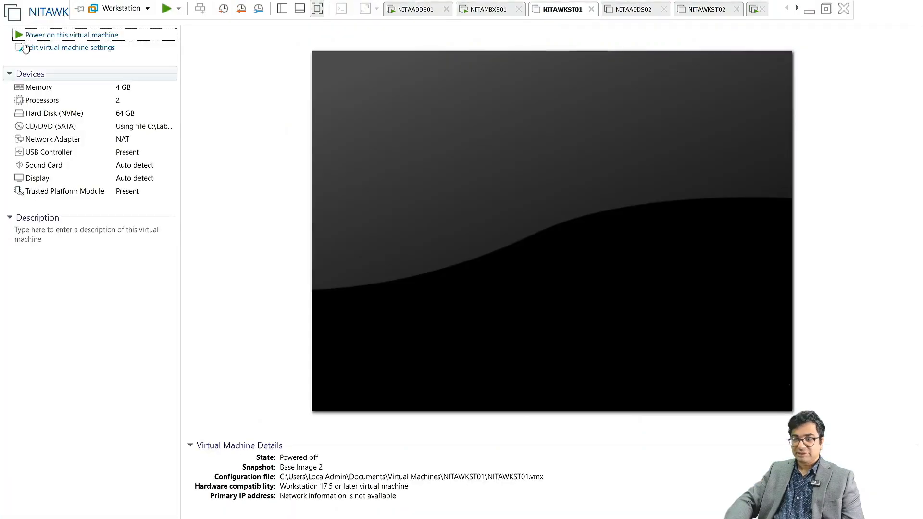
click(51, 37)
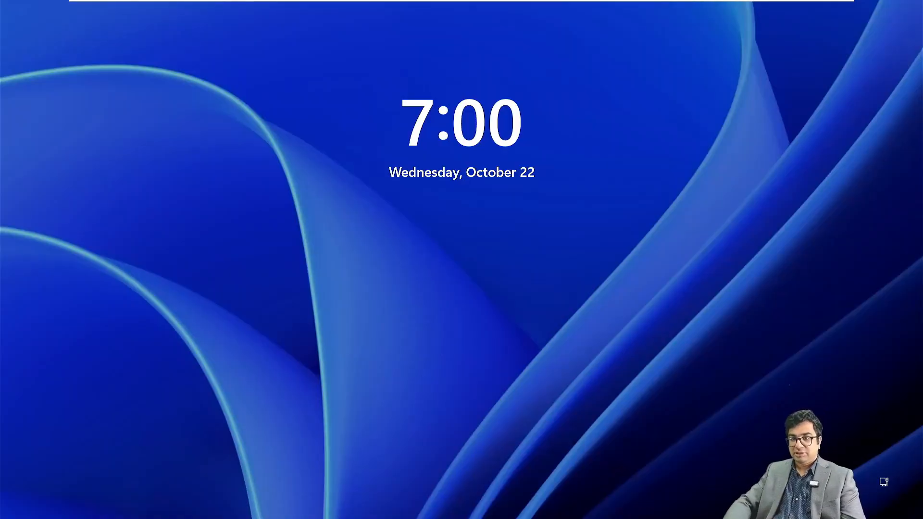
Step: Sign in to Windows with the administrator password
key(Return)
text(•)
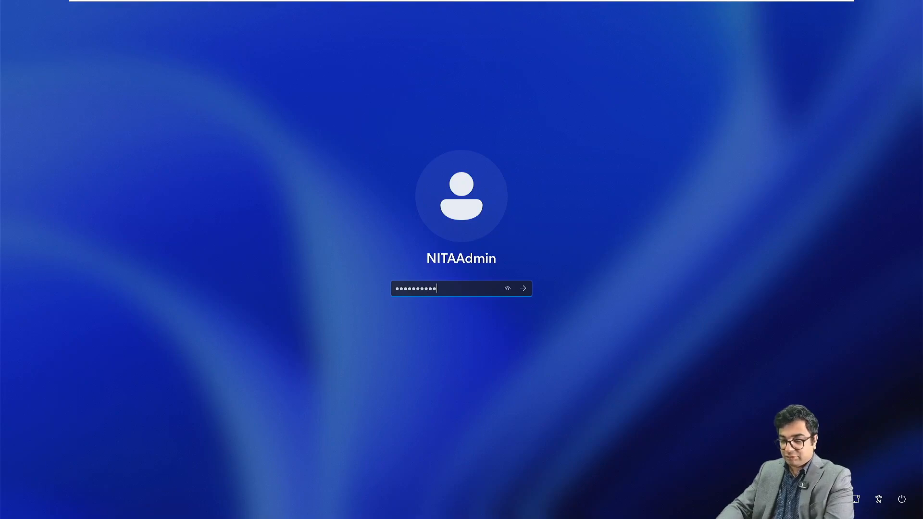
key(Return)
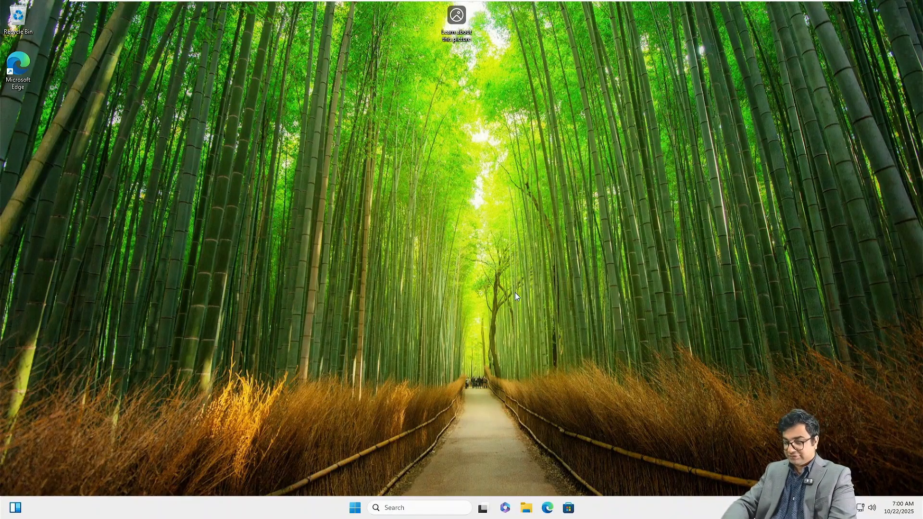
Step: Open Network Connections with ncpa.cpl after a misspelled ncap.cpl attempt fails
key(super+r)
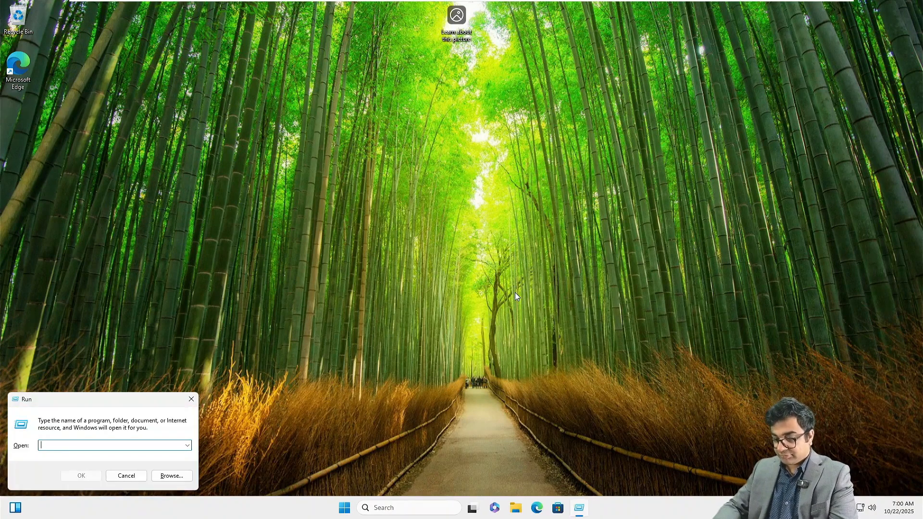
text(ncap.cpl)
key(Return)
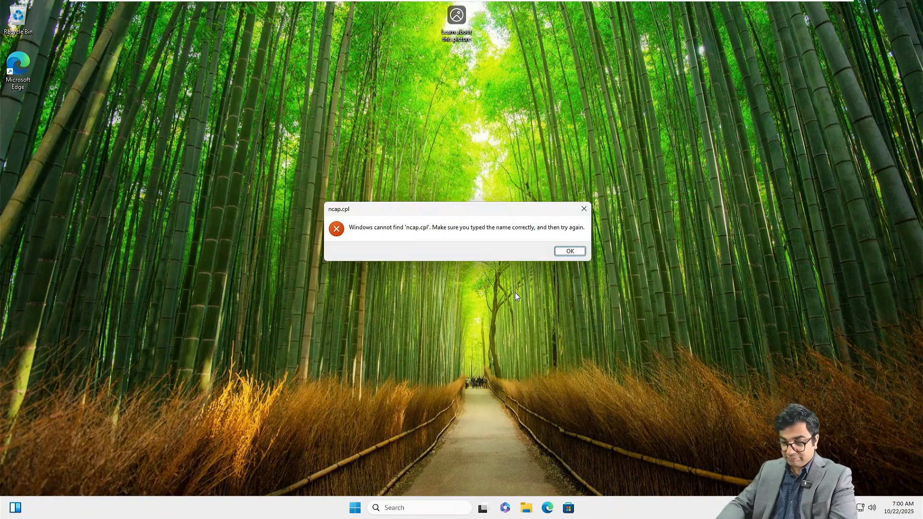
click(571, 252)
text(ncp)
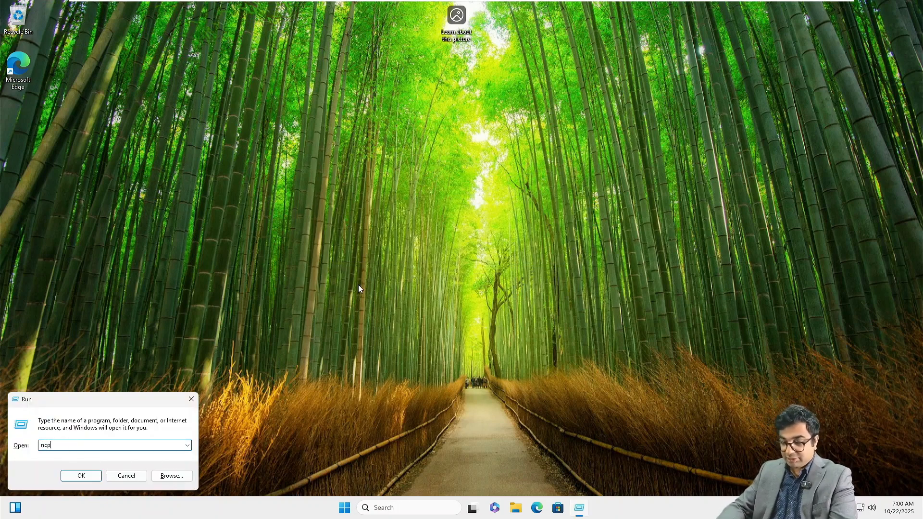
text(a.cpl)
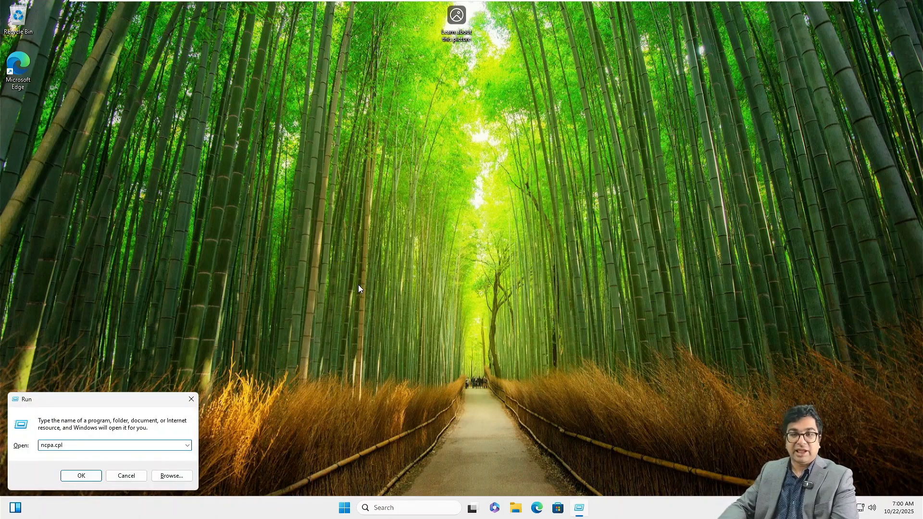
key(Return)
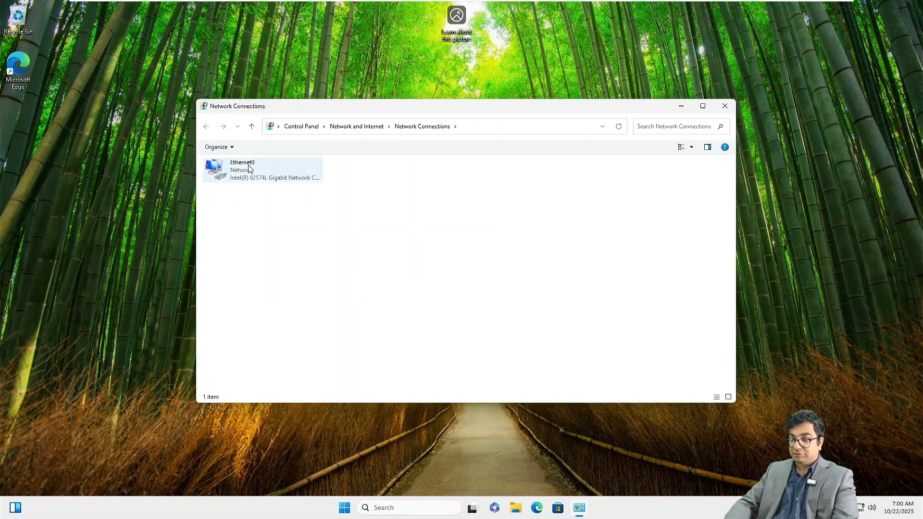
Step: Set Ethernet0 to static IP 172.16.10.30, gateway 172.16.10.1, DNS 172.16.10.10, then close Network Connections
right_click(249, 169)
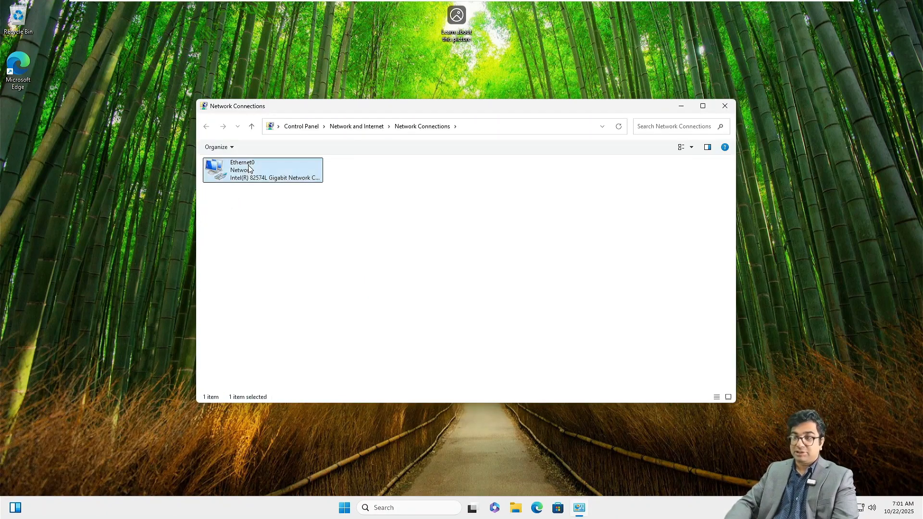
click(291, 256)
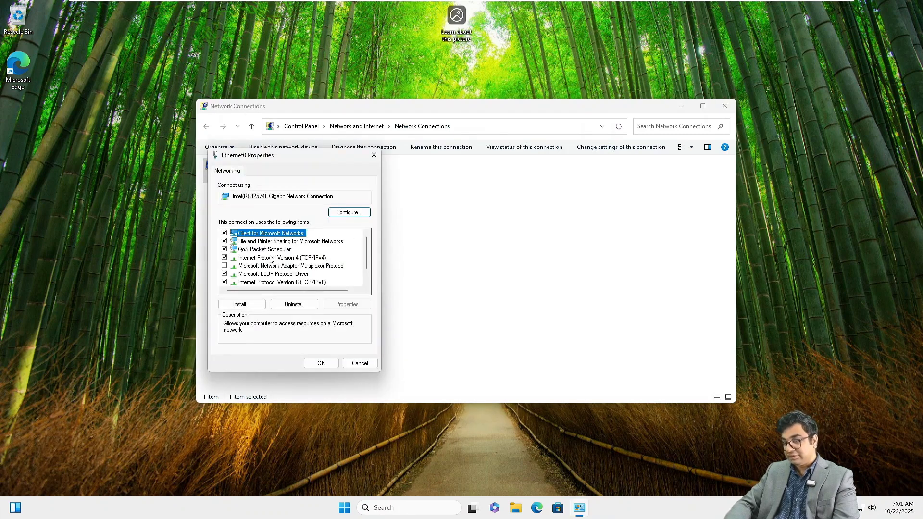
double_click(280, 258)
click(283, 262)
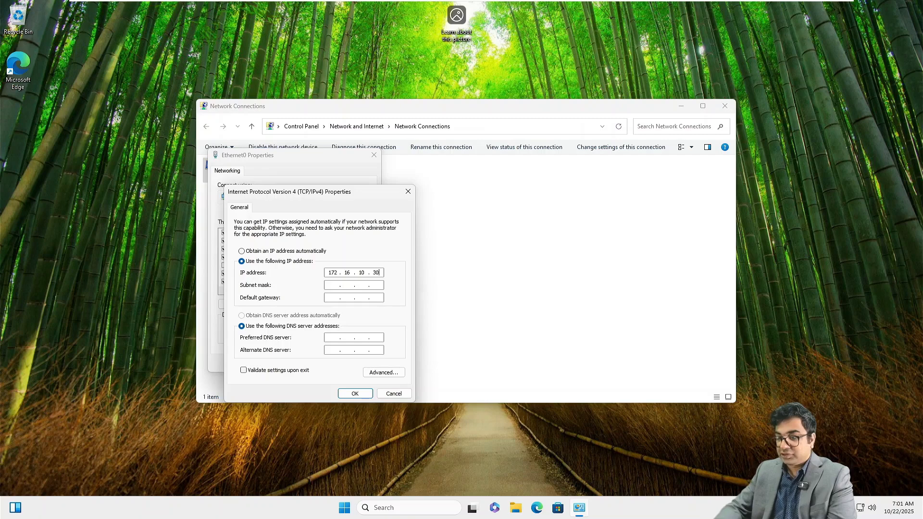
key(Tab)
key(Tab)
text(172.)
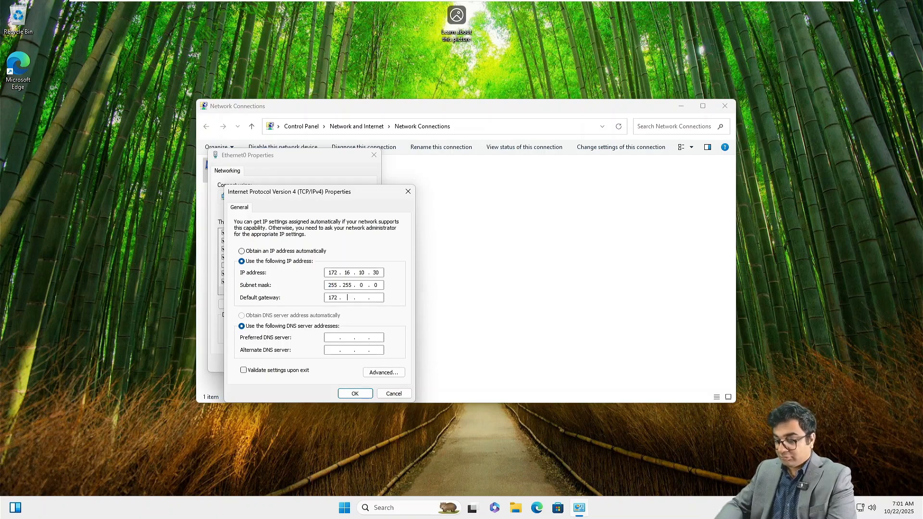
text(16.10.1)
key(Tab)
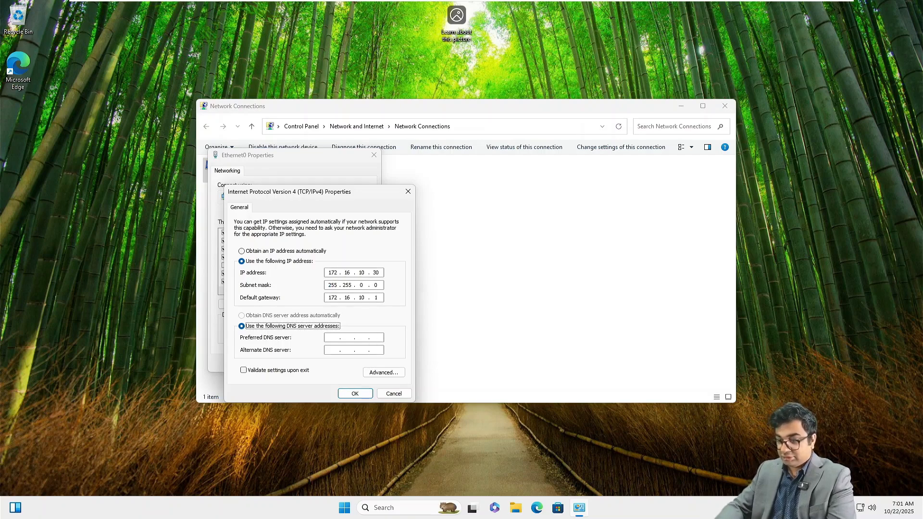
key(Tab)
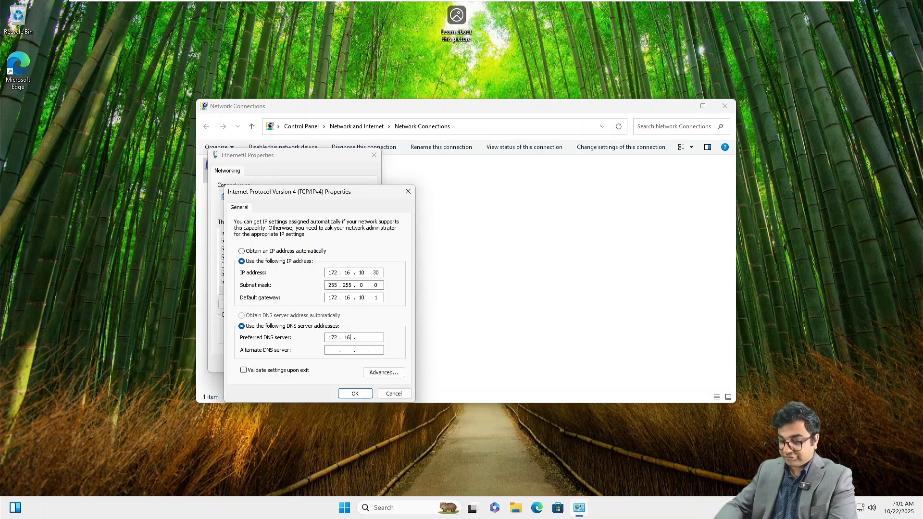
key(Return)
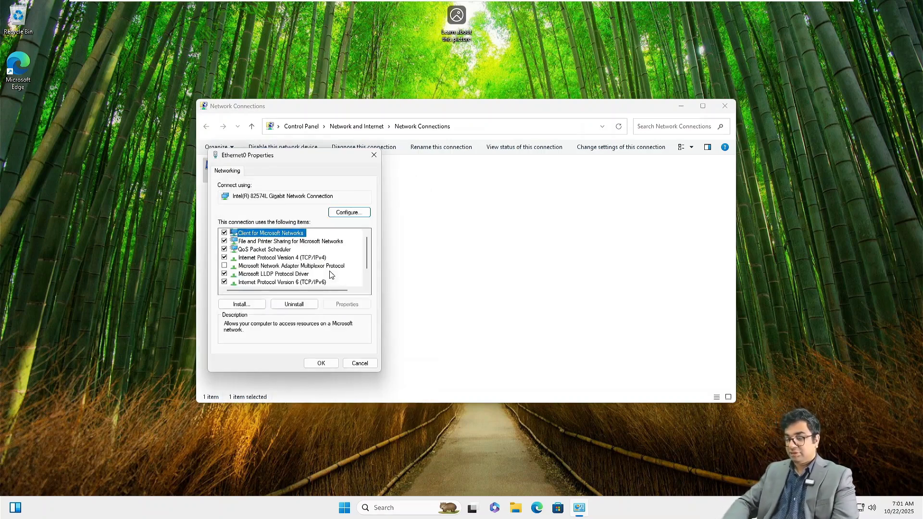
click(335, 364)
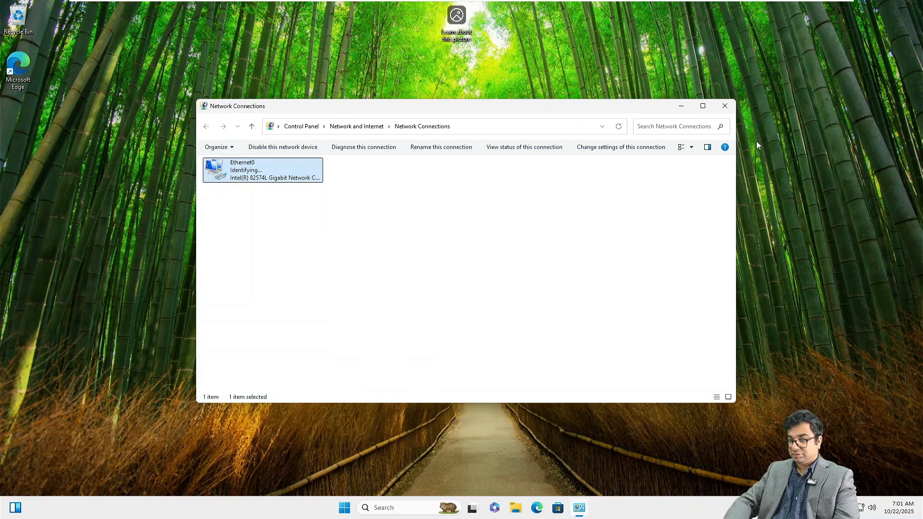
click(724, 106)
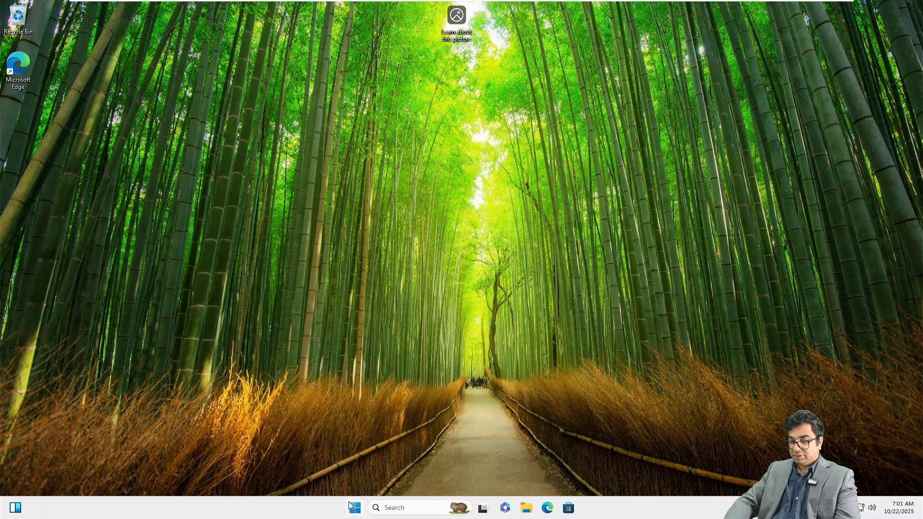
Step: Go through Settings > System > About to the Computer Name/Domain Changes dialog
right_click(527, 515)
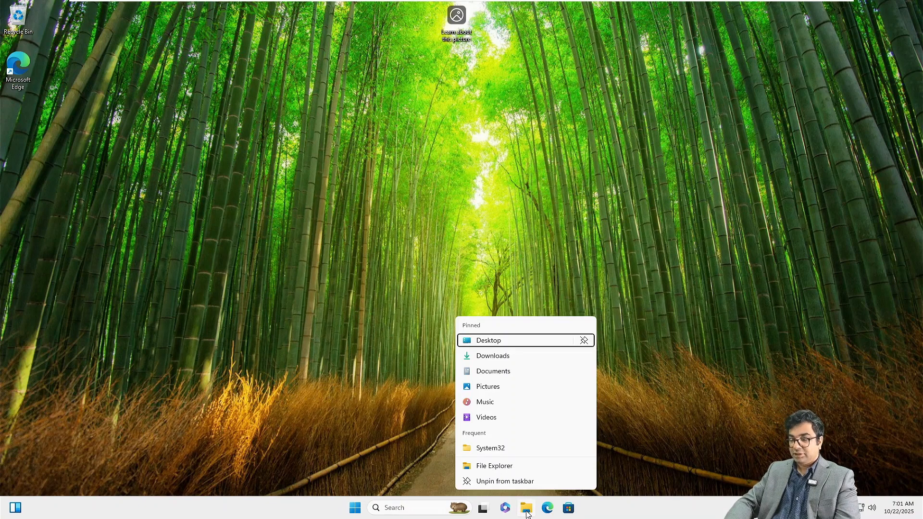
click(355, 508)
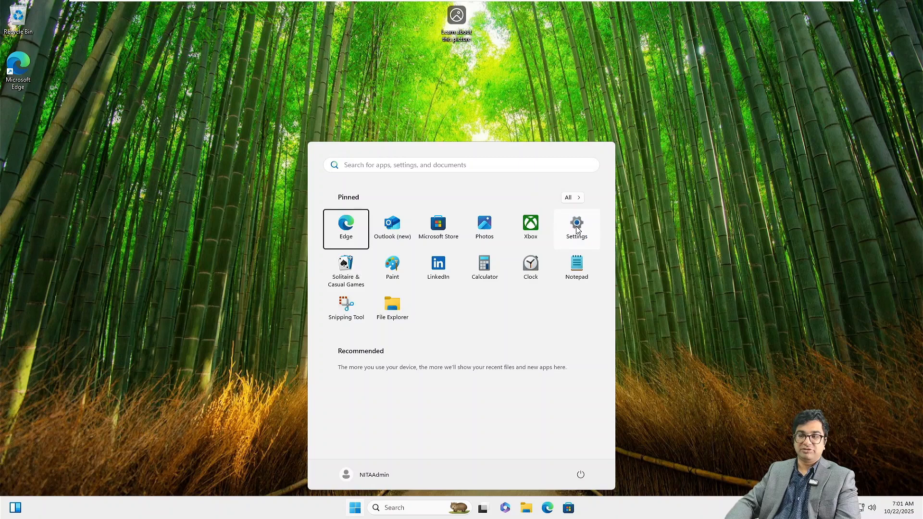
click(577, 226)
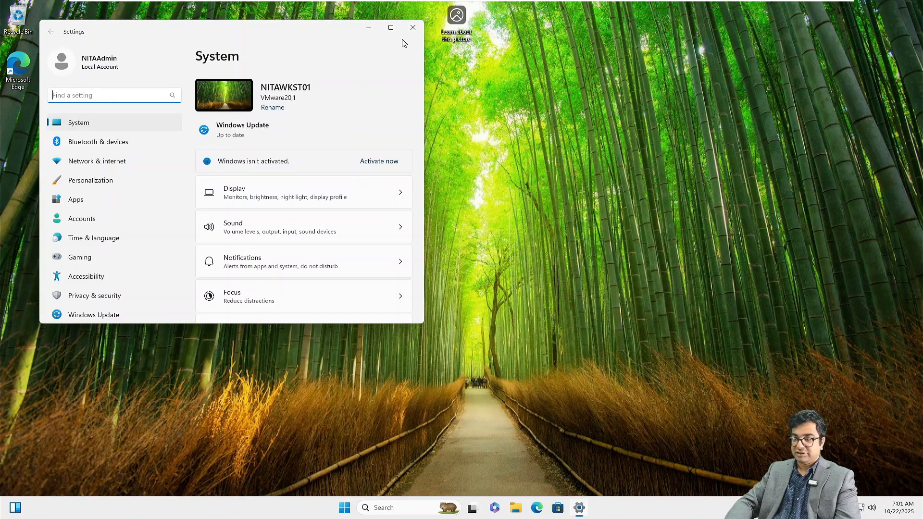
click(392, 28)
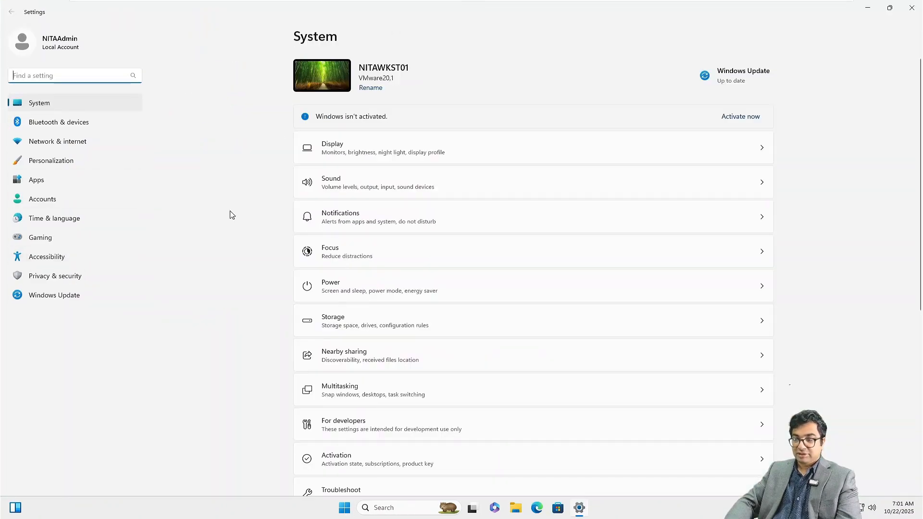
scroll(419, 350, down, 5)
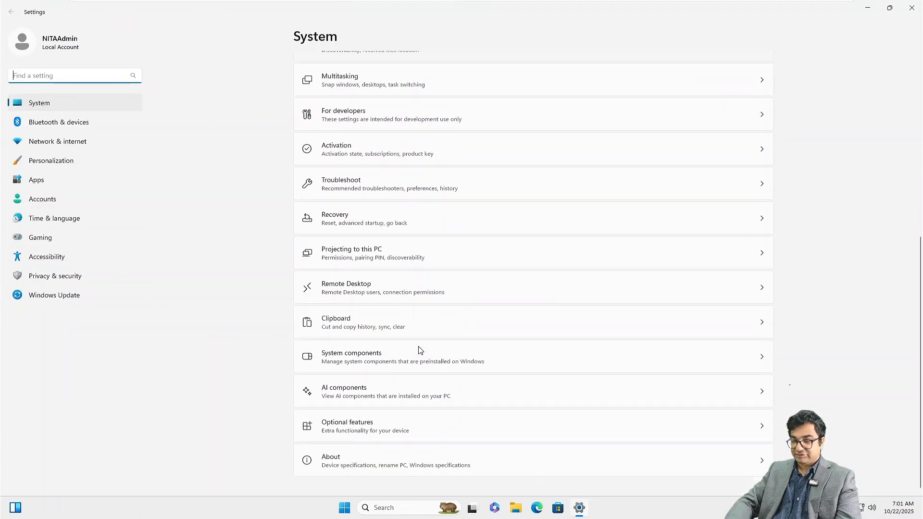
click(344, 470)
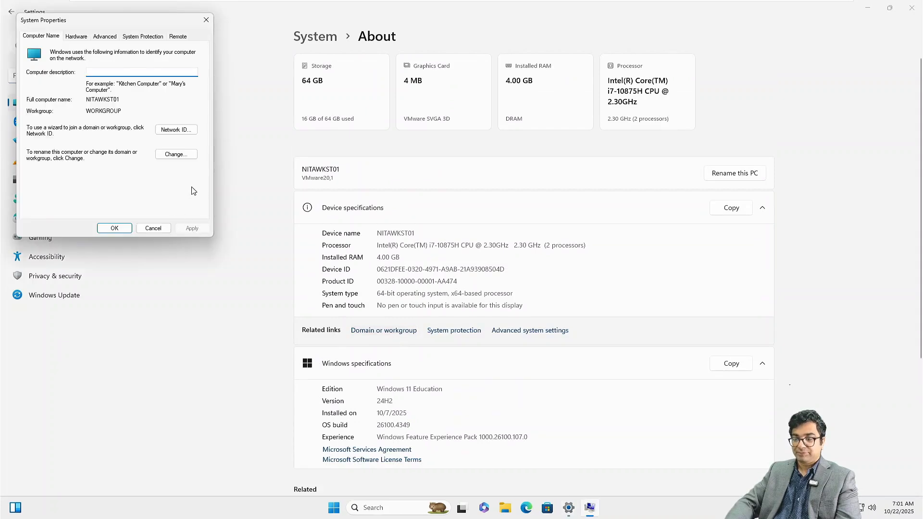
click(166, 158)
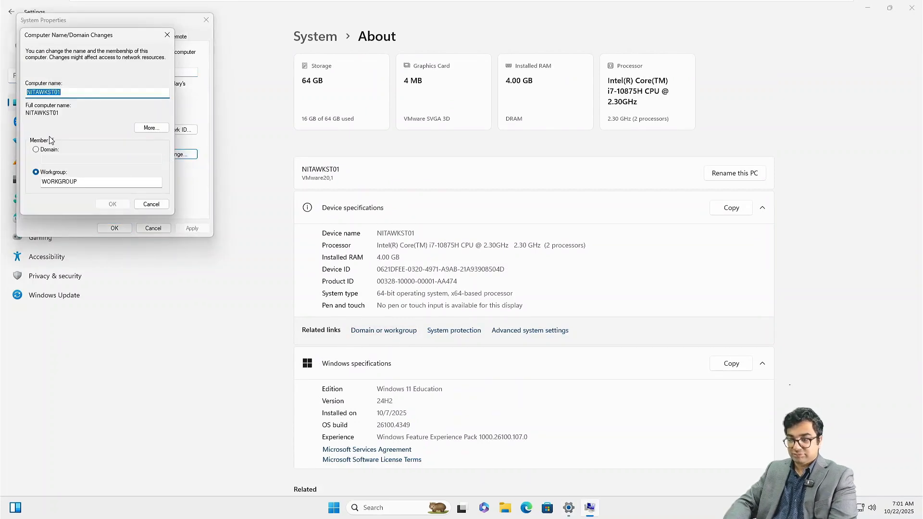
Step: Set membership to domain netsoftacademy.com and submit the Administrator account credentials
click(55, 151)
click(57, 157)
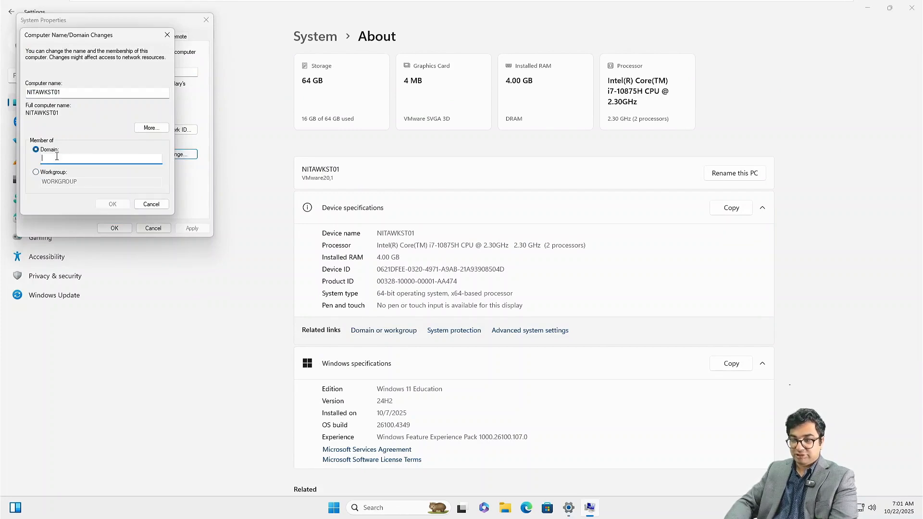
text(netsoftac)
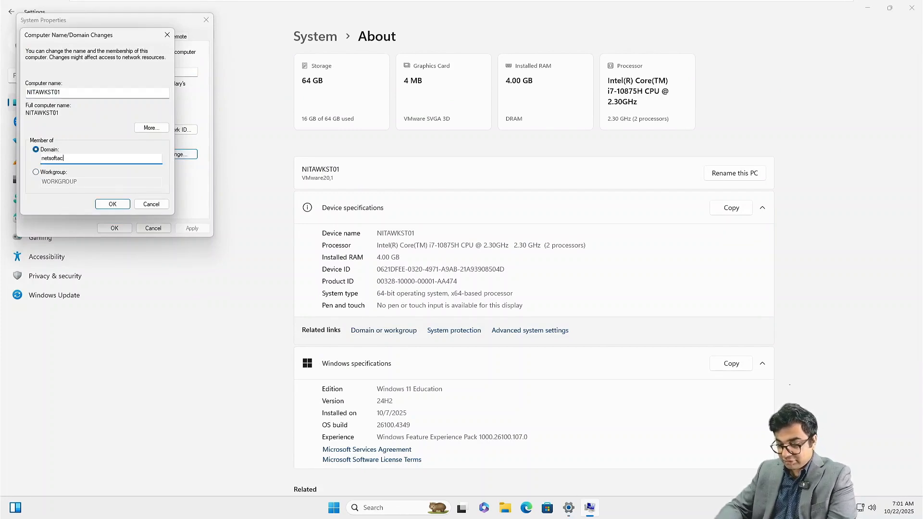
text(ademy.com)
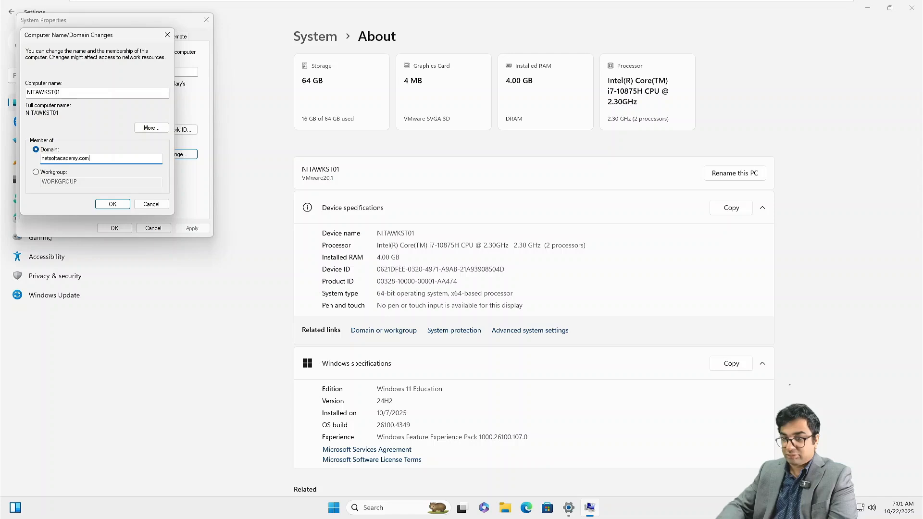
key(Return)
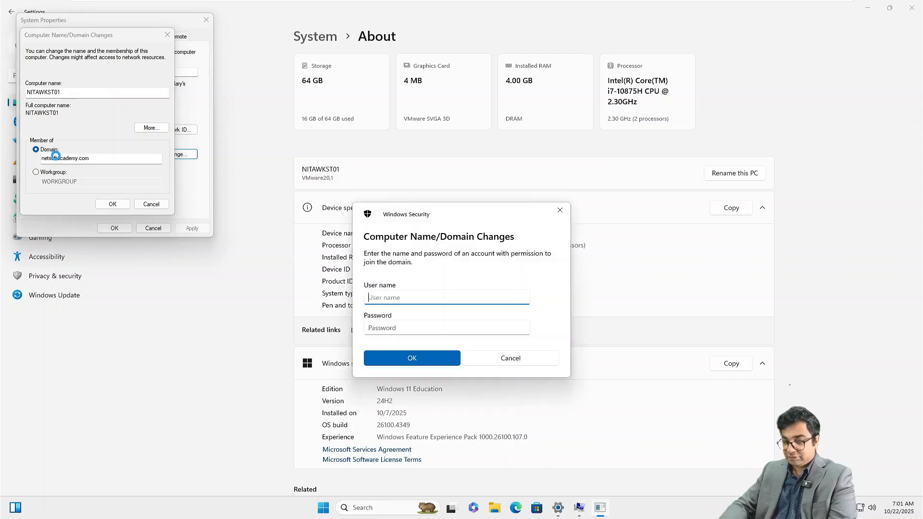
text(ADmini)
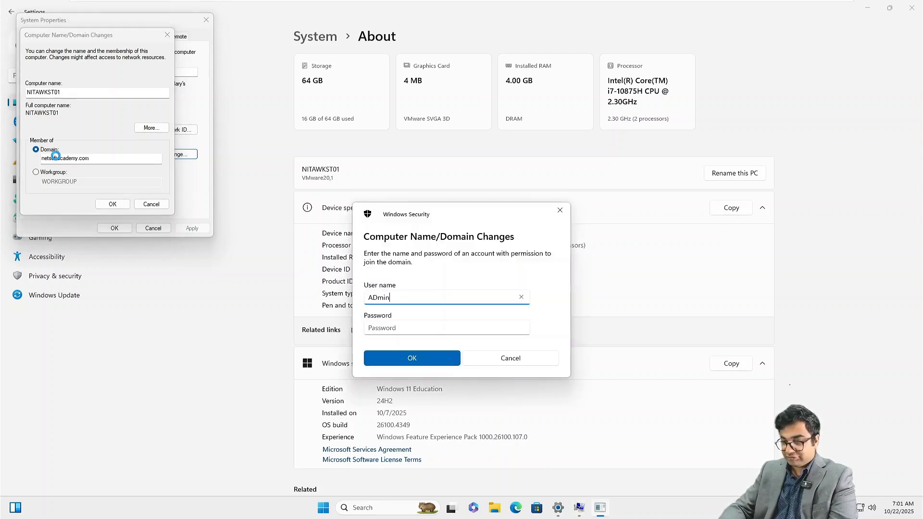
key(BackSpace)
key(BackSpace)
key(BackSpace)
key(BackSpace)
text(sminist)
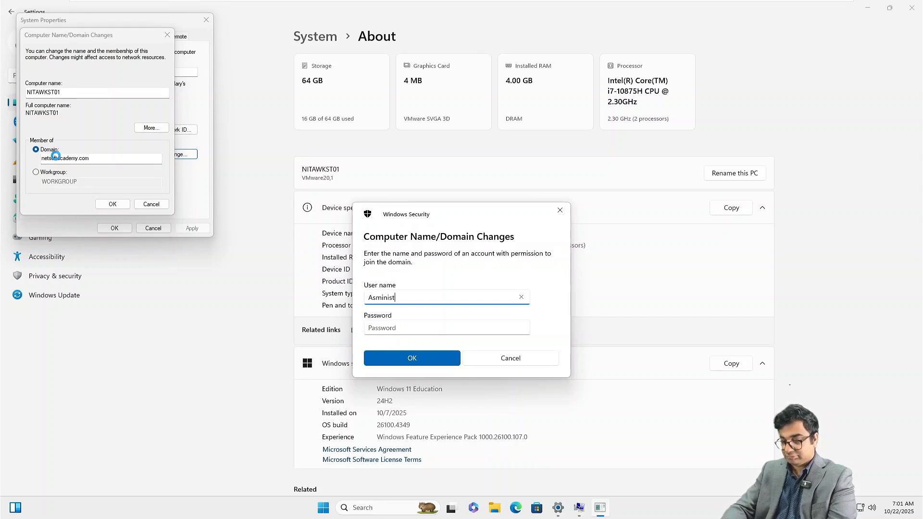
text(rator)
key(Tab)
text(P)
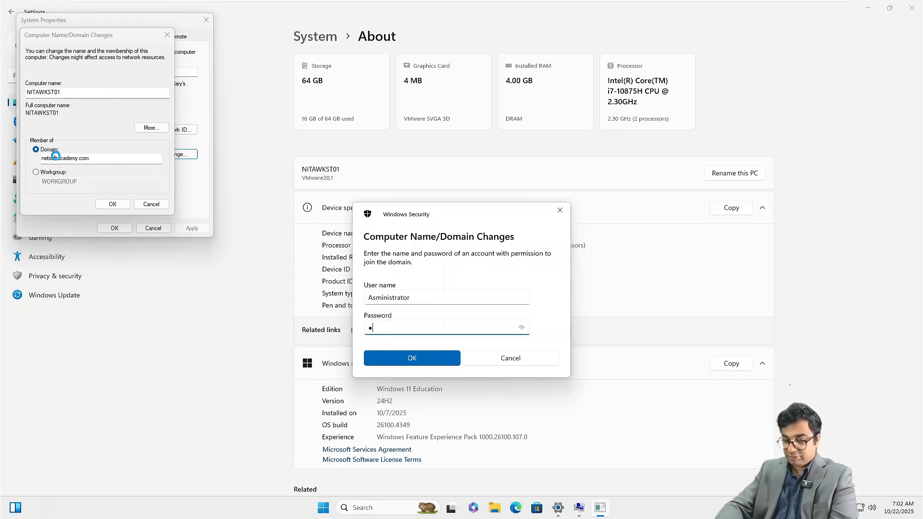
text(●●●●●●●●●●)
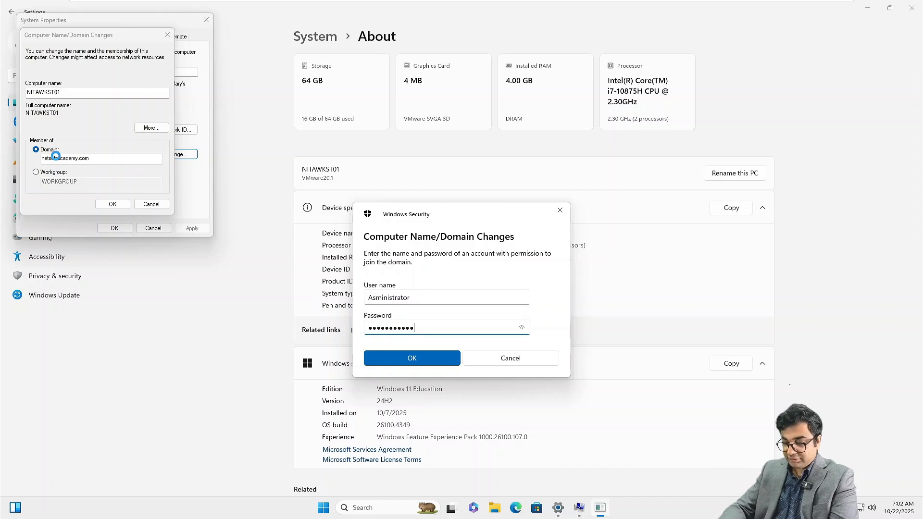
key(Return)
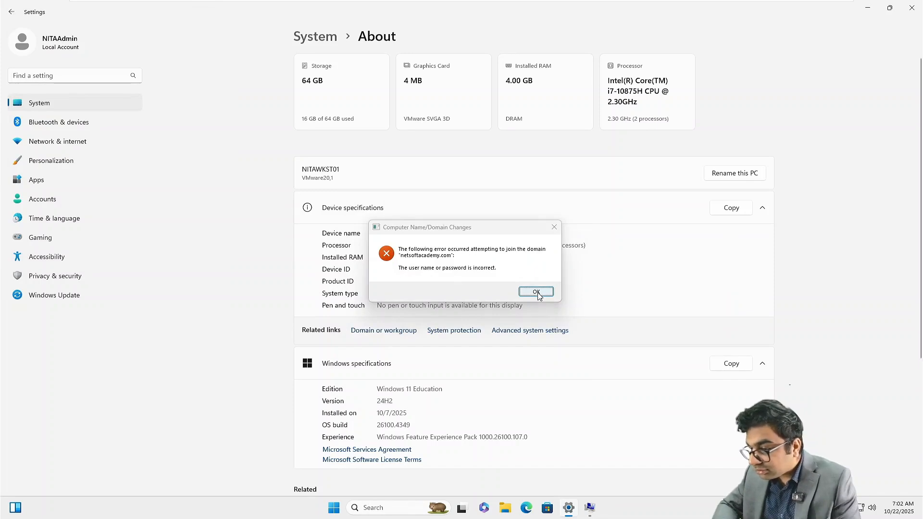
Step: Dismiss the incorrect-credentials error and retry the join with the Administrator password
click(536, 292)
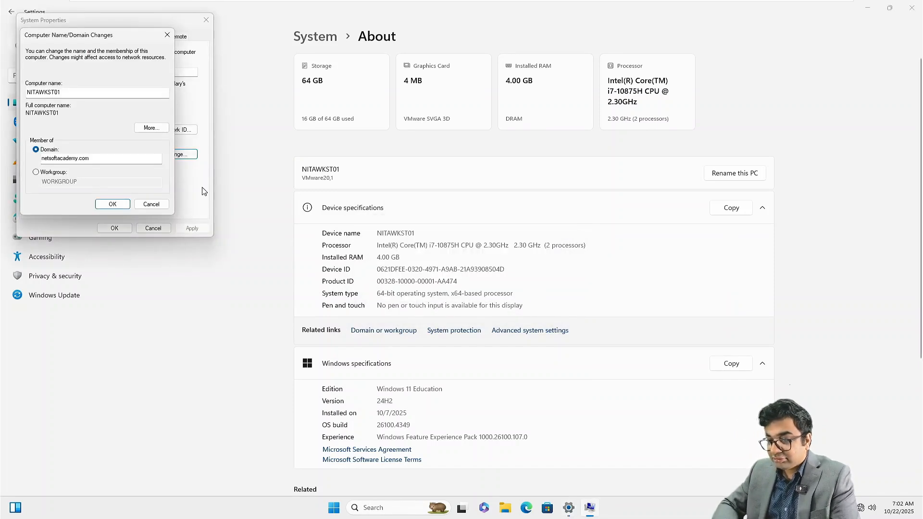
click(112, 204)
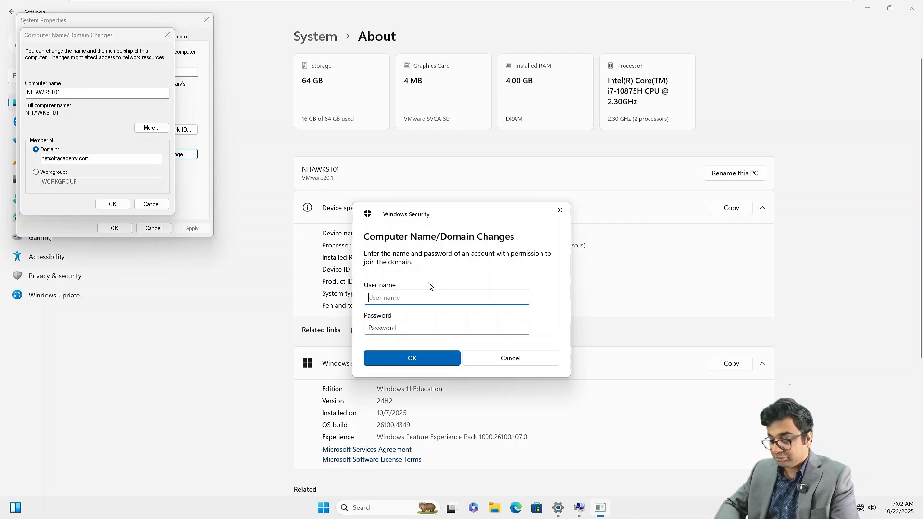
text(Administrator)
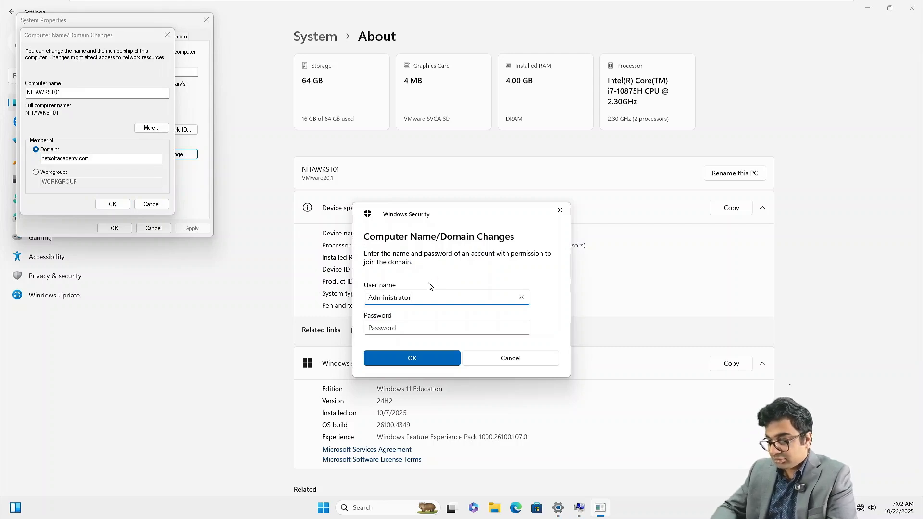
key(Tab)
text(•••••)
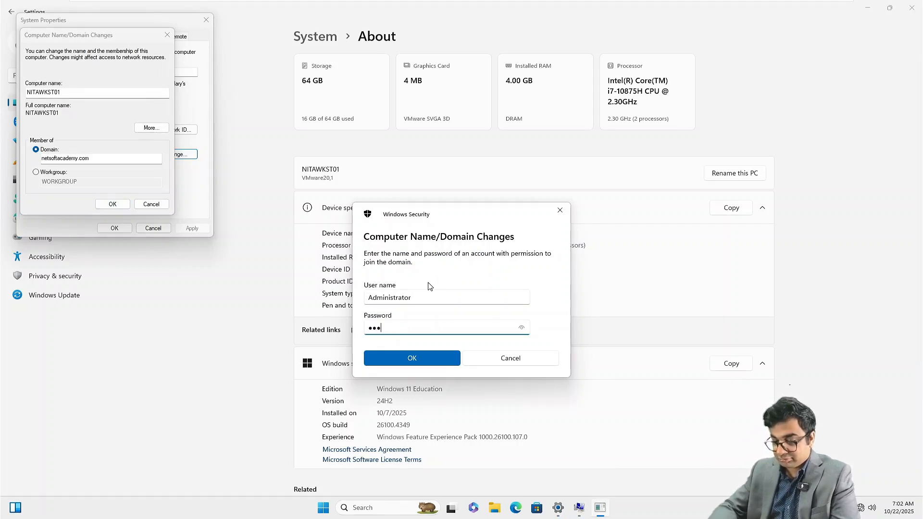
text(•••••••)
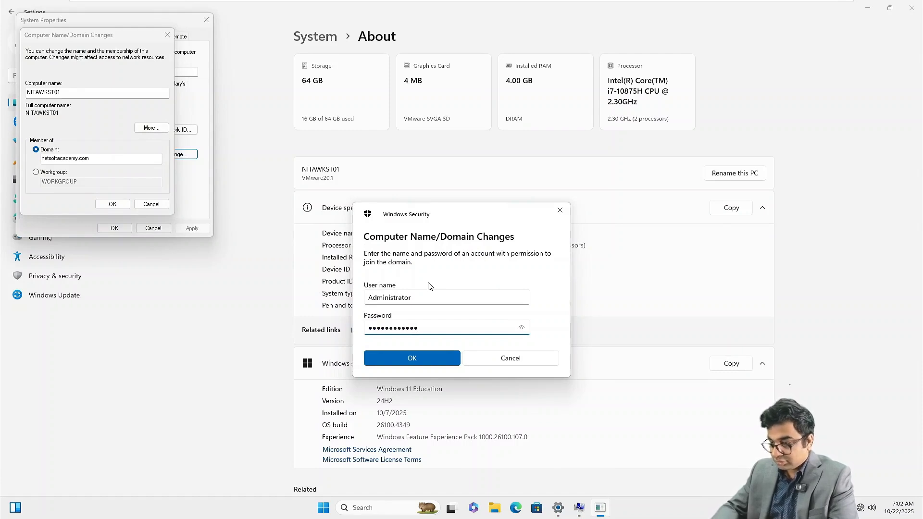
key(Return)
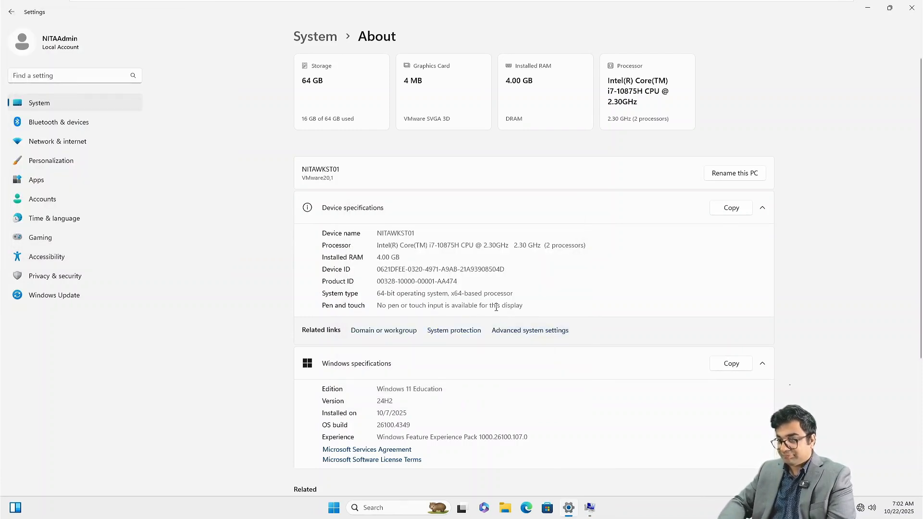
Step: Acknowledge the domain welcome and restart notices, choose restart later, and close Settings
click(518, 287)
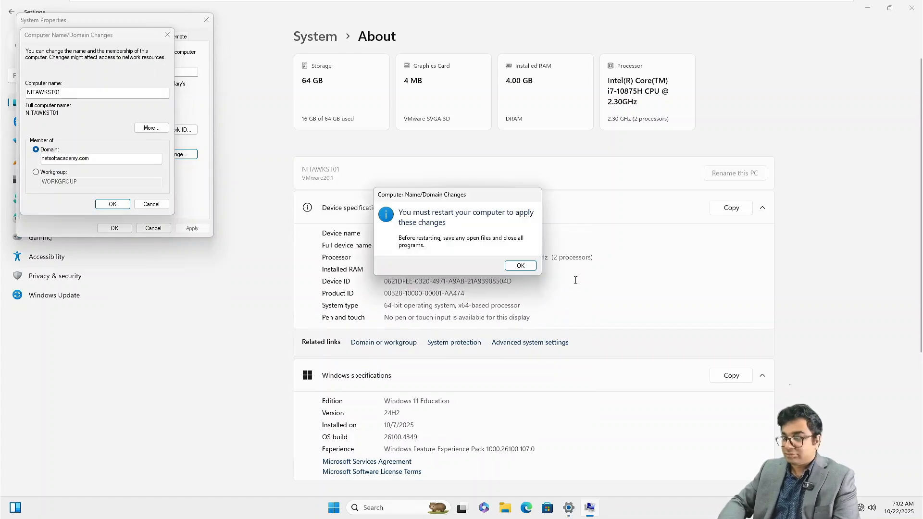
click(520, 265)
click(117, 230)
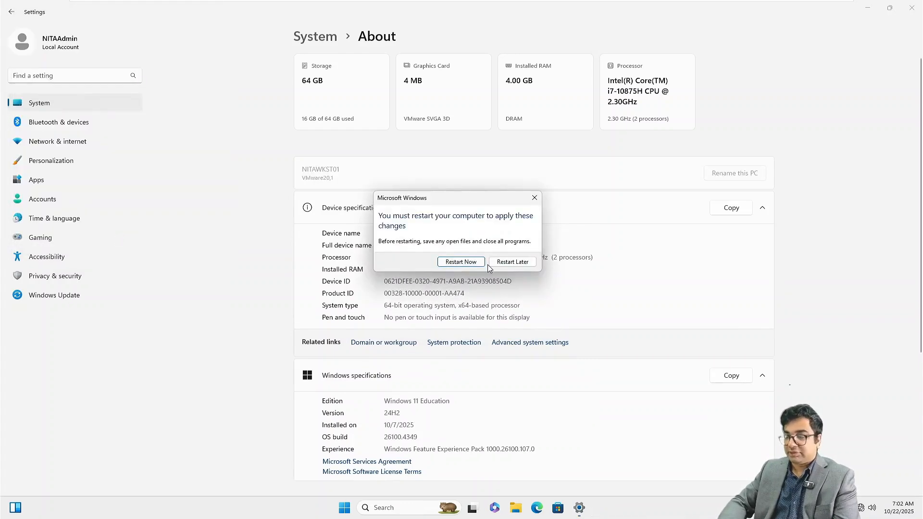
click(513, 263)
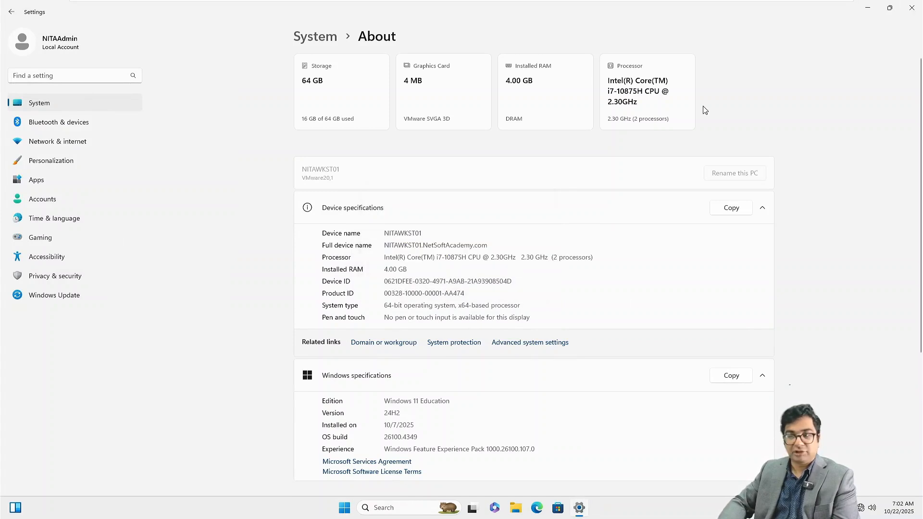
click(912, 10)
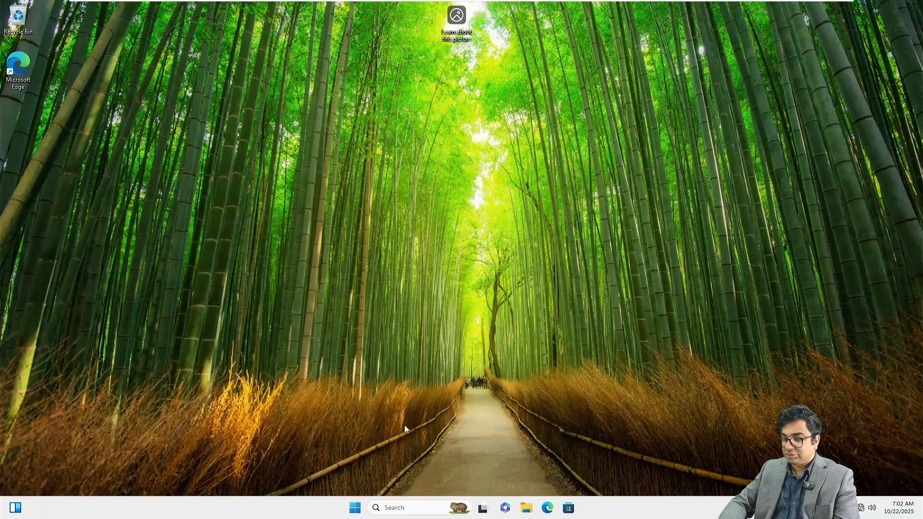
Step: Shut down the workstation and switch to the Exchange server VM showing Setup Completed
click(355, 507)
click(580, 475)
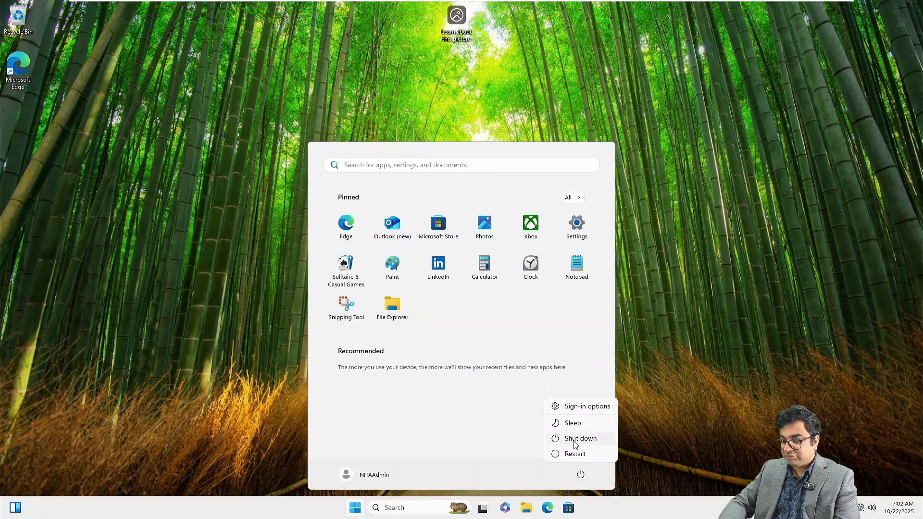
click(575, 439)
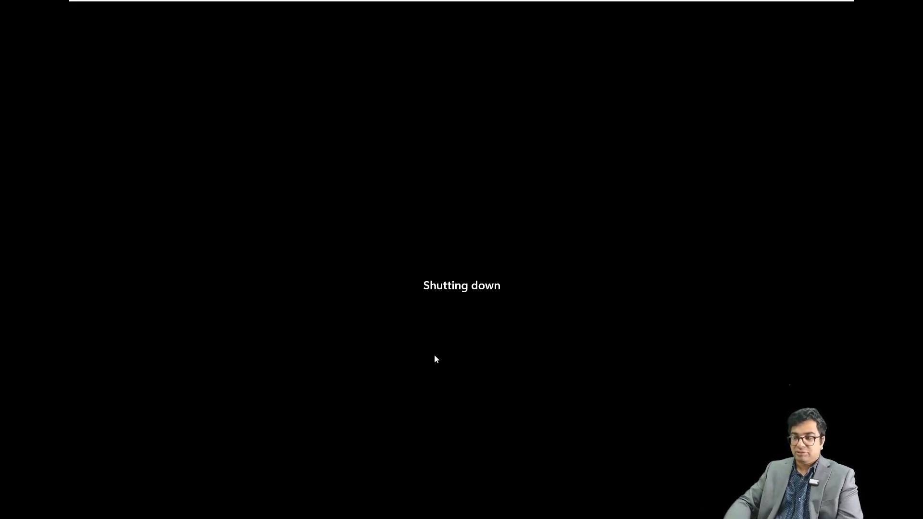
mouse_move(316, 0)
click(486, 9)
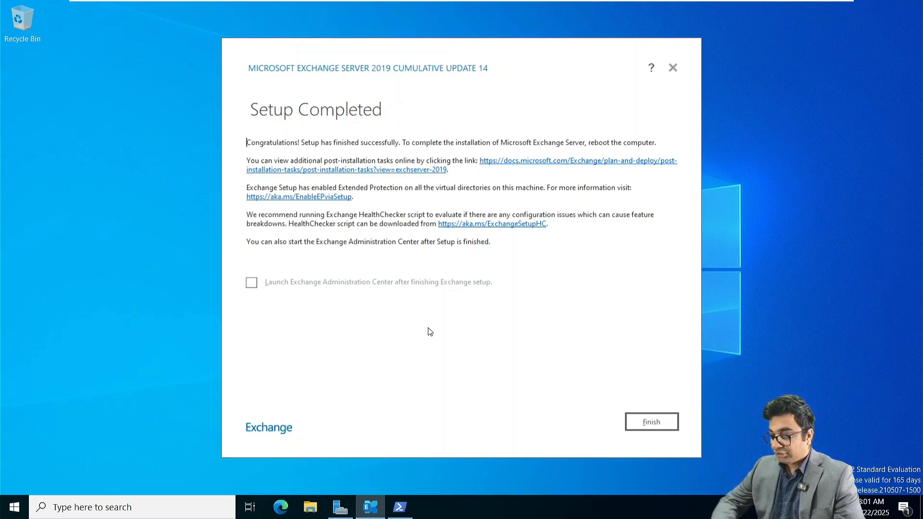
Step: Finish setup, run Get-MailboxServer in Exchange Management Shell to confirm NITAMBXS01, then minimize it
click(657, 423)
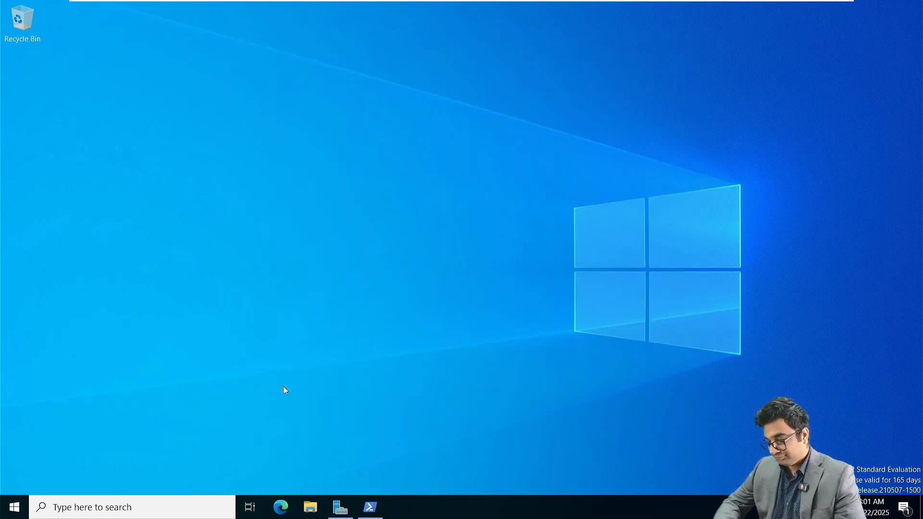
click(4, 514)
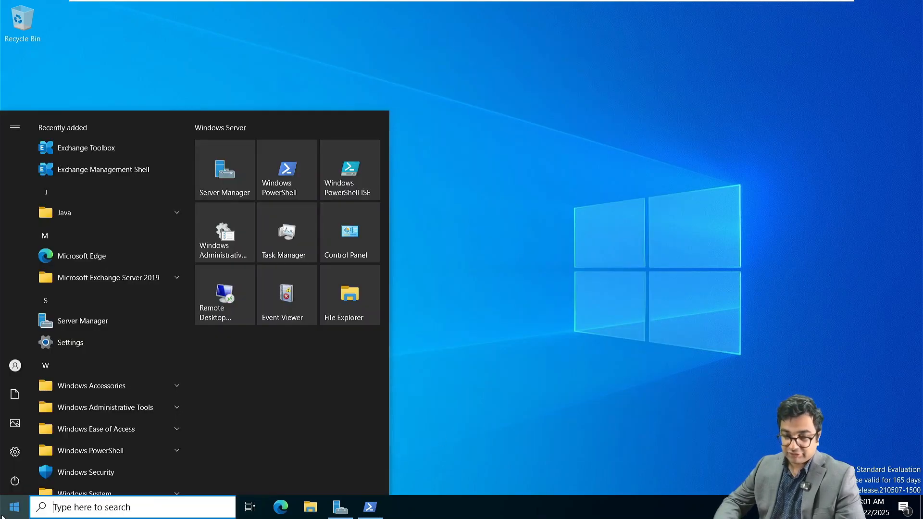
click(116, 172)
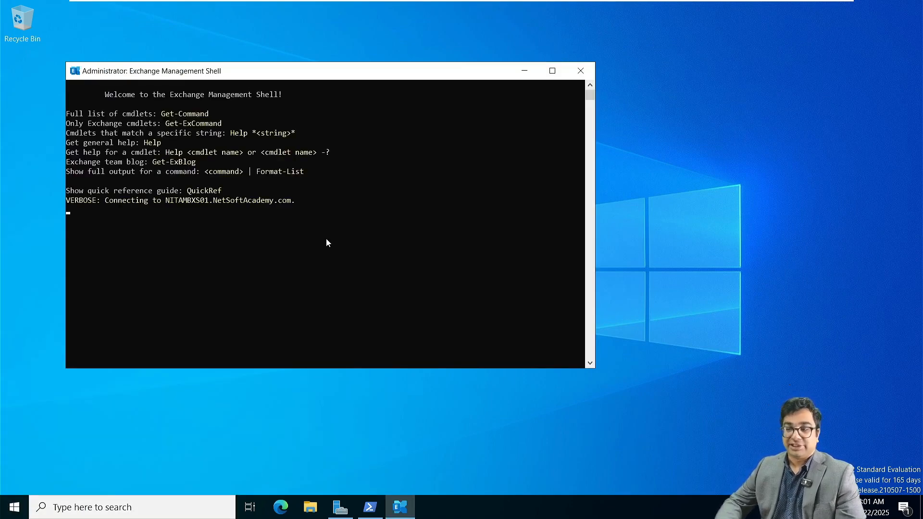
double_click(417, 73)
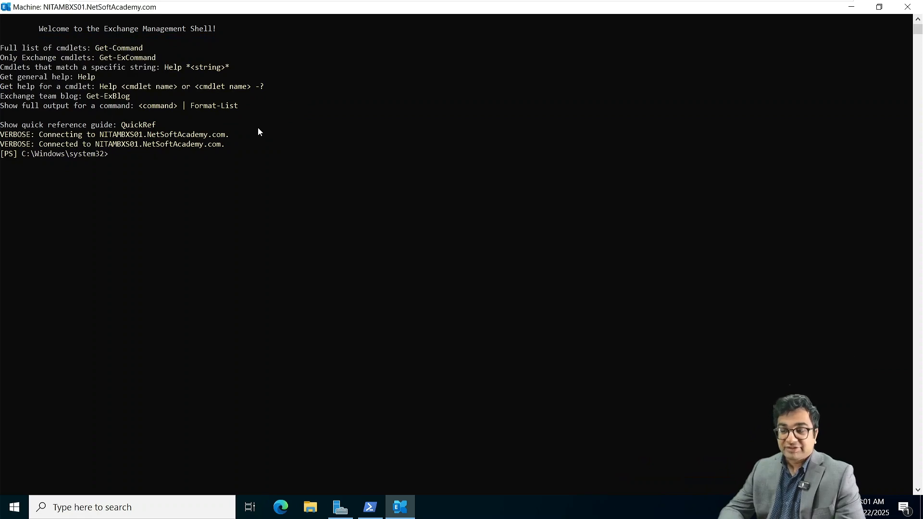
text(Get)
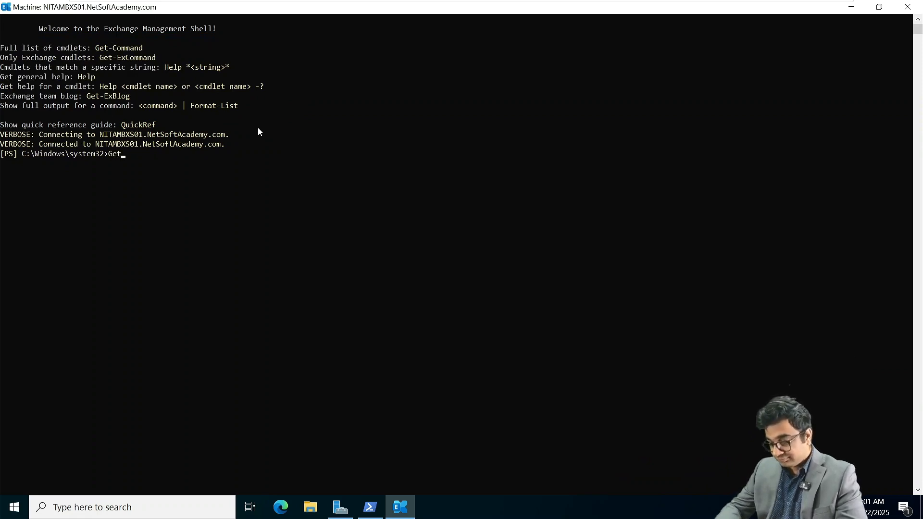
text(-Mailbox)
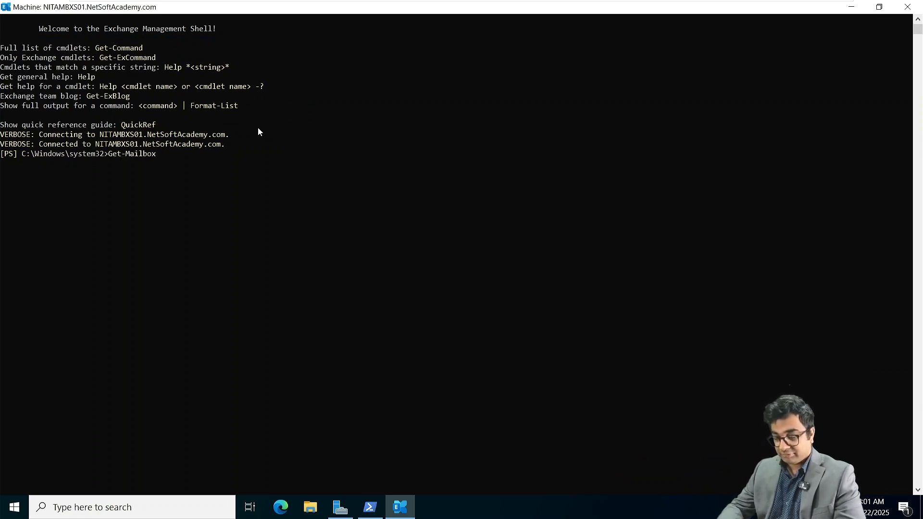
text(Server)
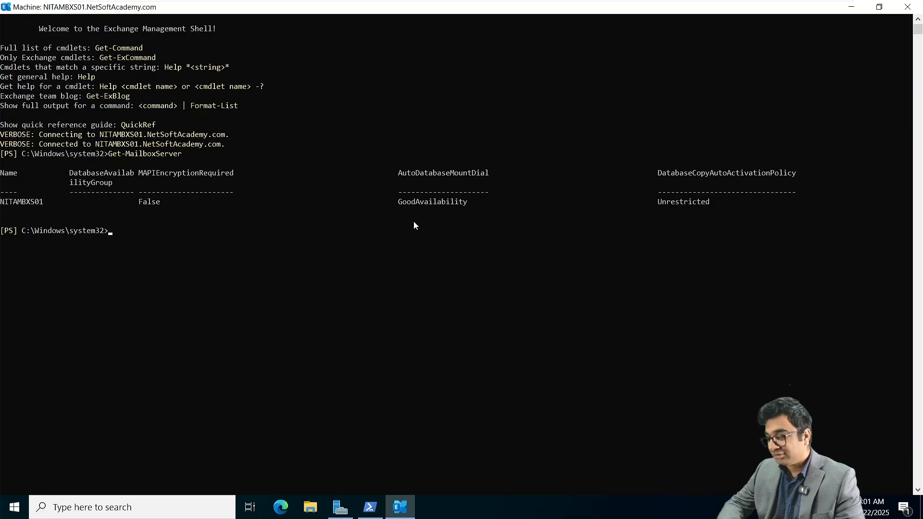
click(853, 8)
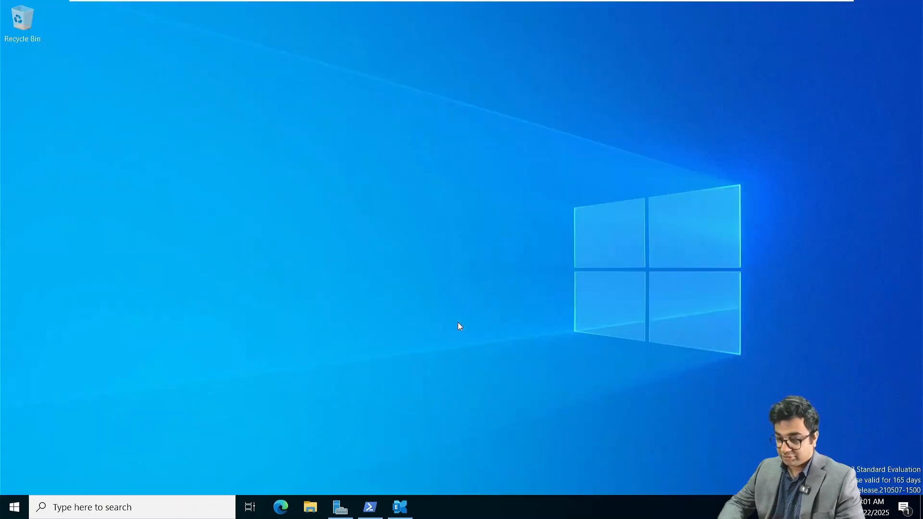
Step: Start Edge and open a new InPrivate window
click(277, 512)
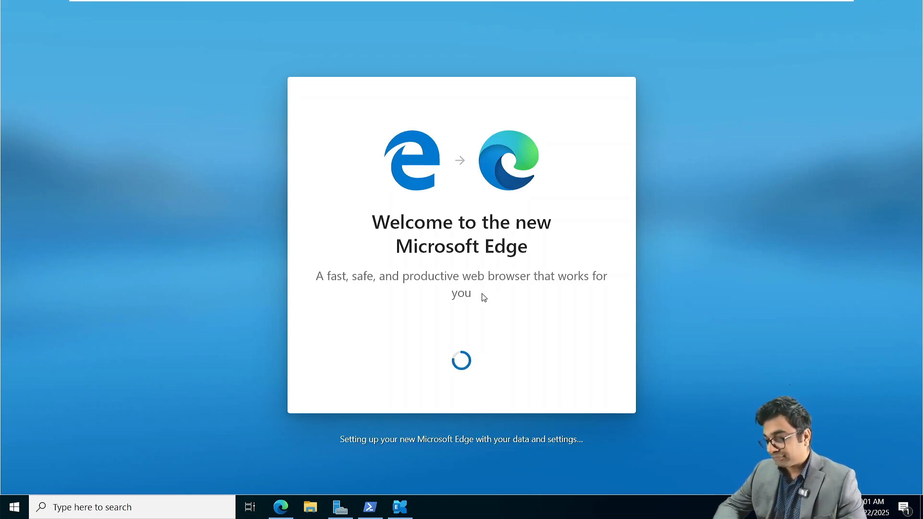
right_click(278, 516)
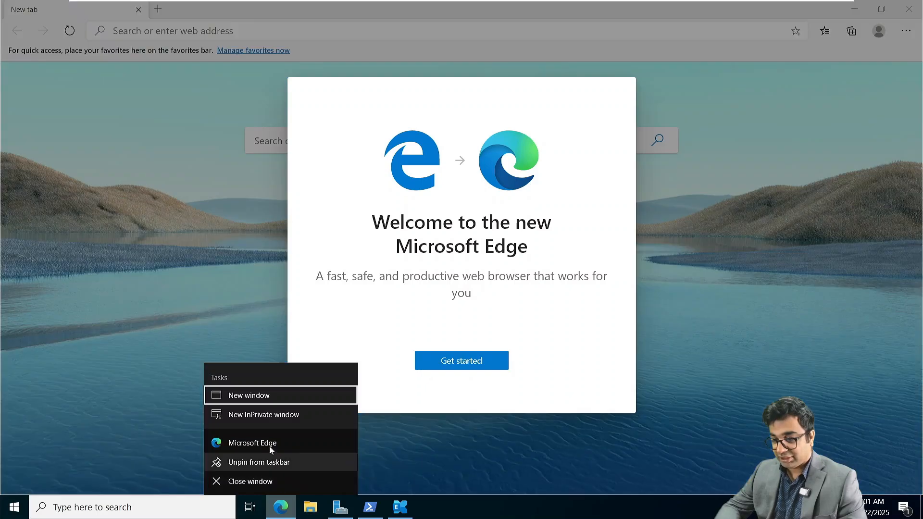
click(224, 418)
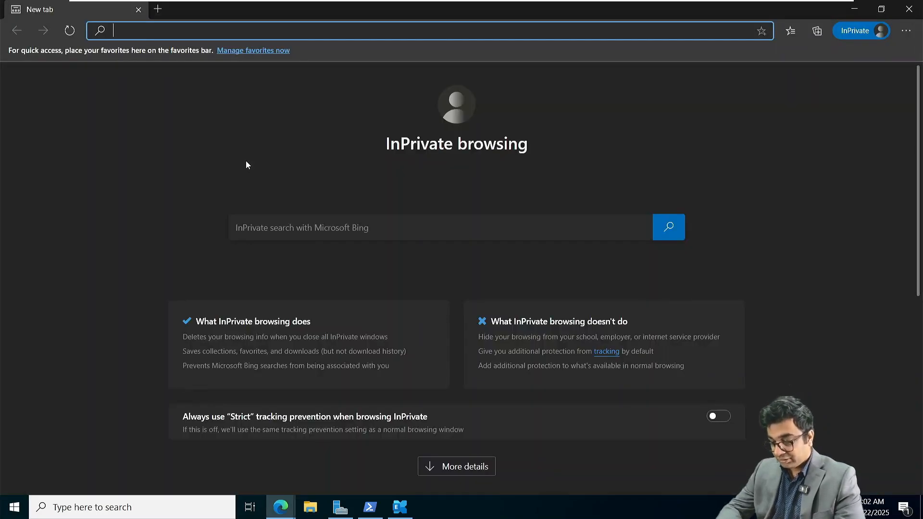
text(https://)
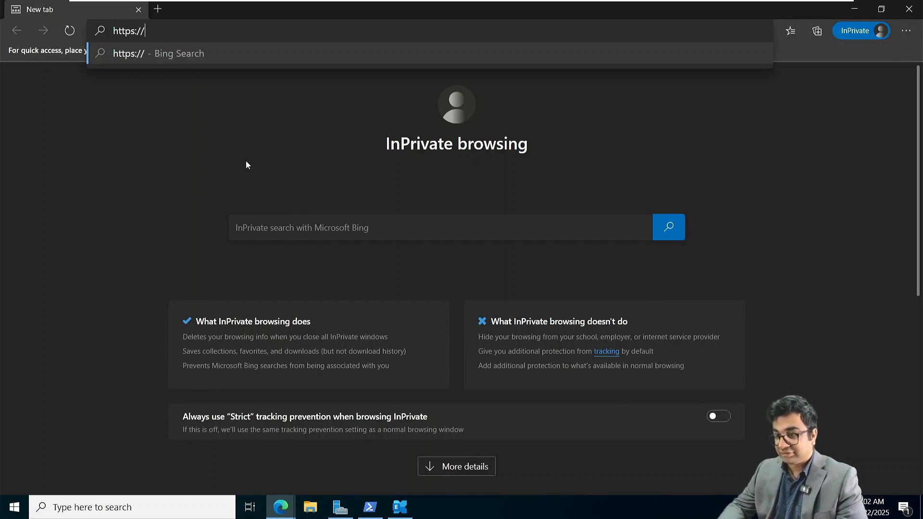
text(nit)
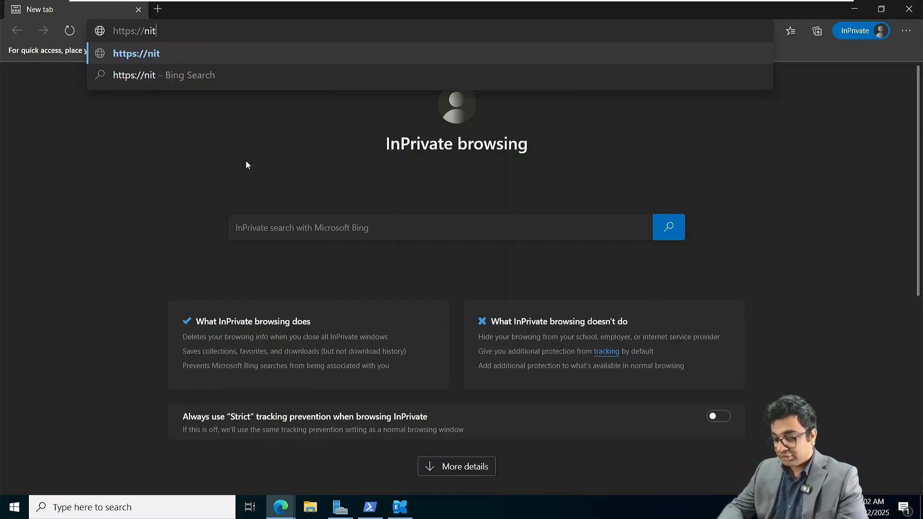
text(ambx)
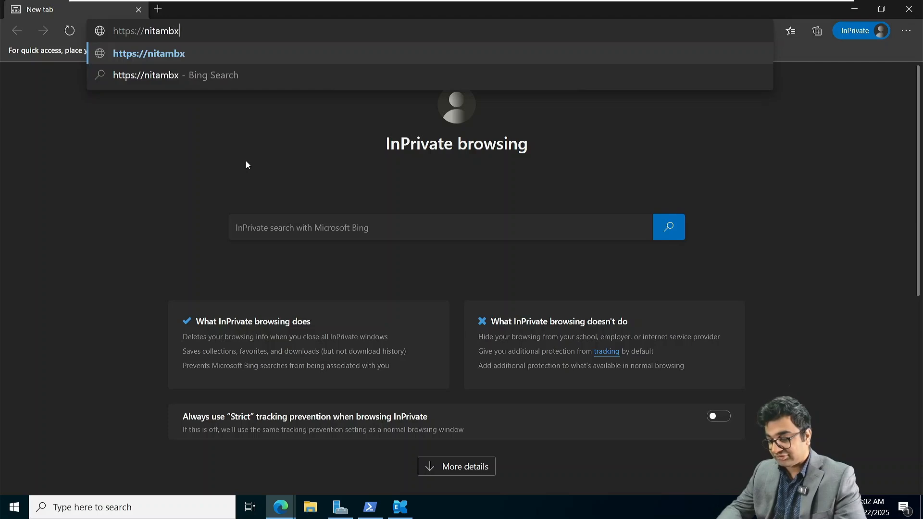
text(s01.netso)
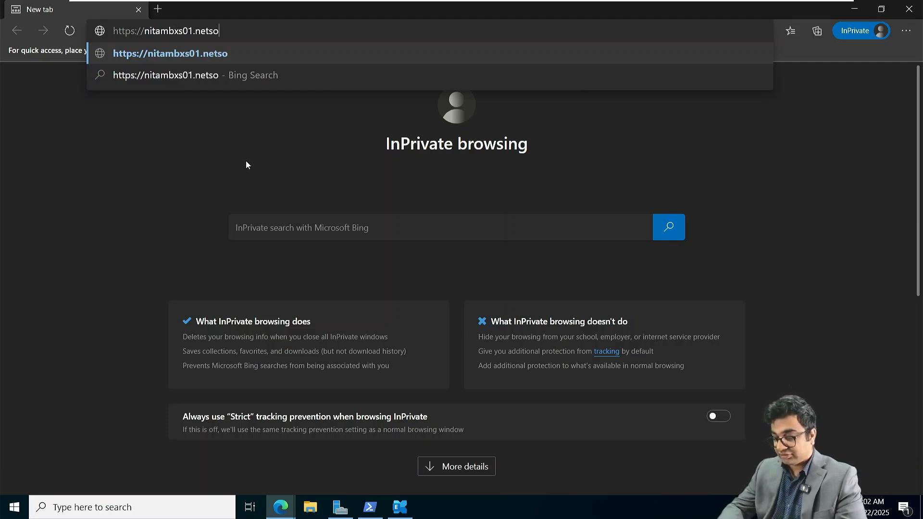
text(ftacademy.local)
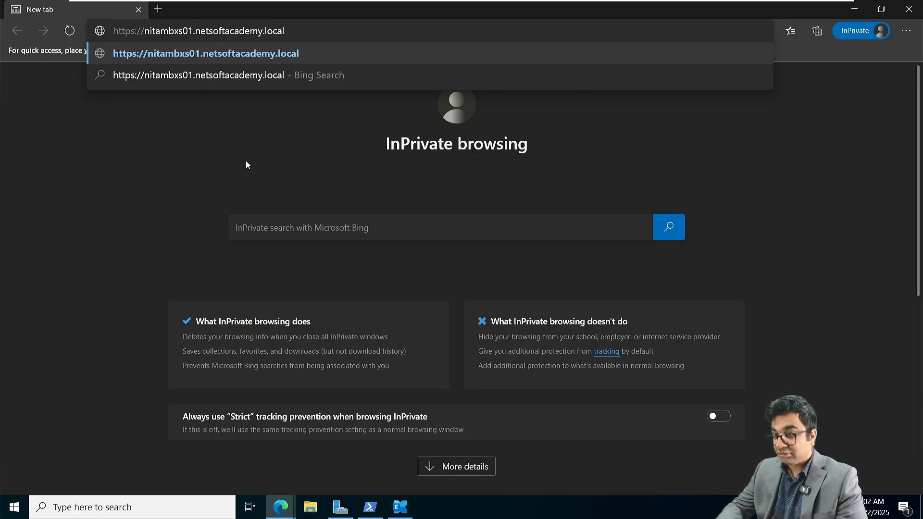
key(BackSpace)
key(BackSpace)
key(BackSpace)
key(BackSpace)
key(BackSpace)
text(com)
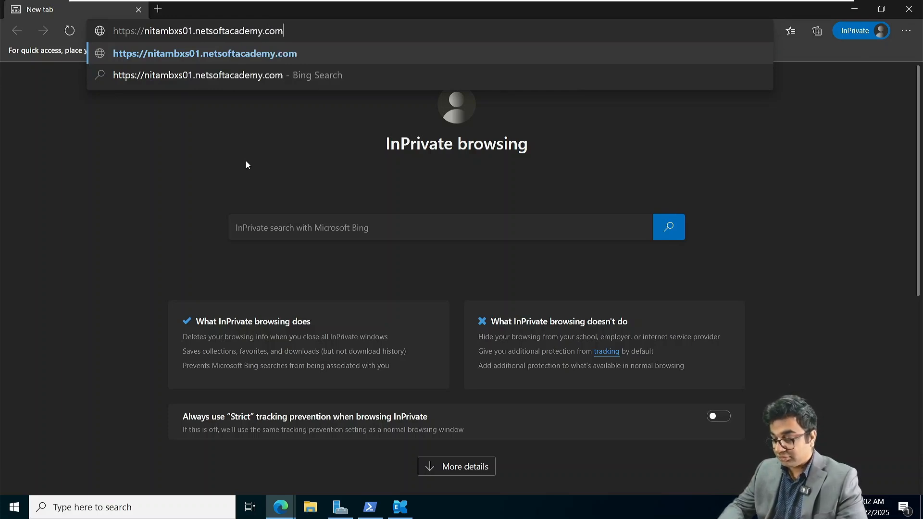
text(/ec)
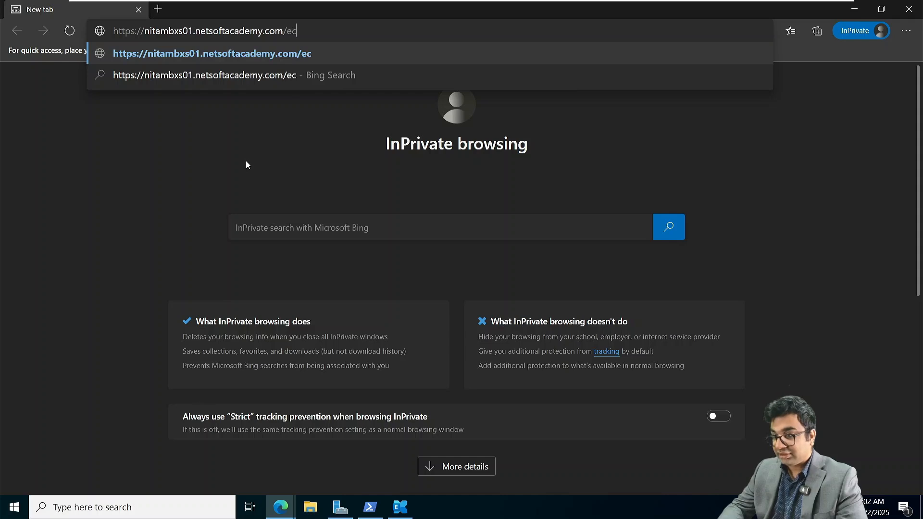
text(p/)
key(Return)
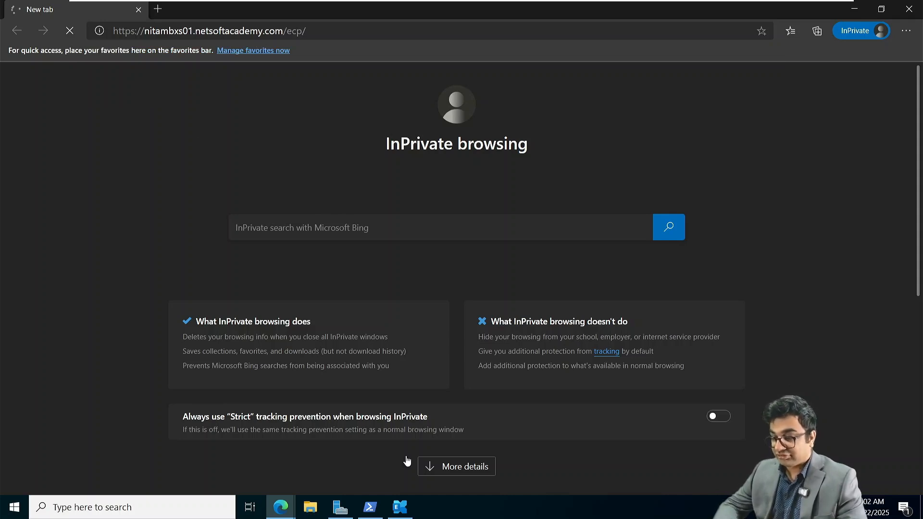
click(375, 508)
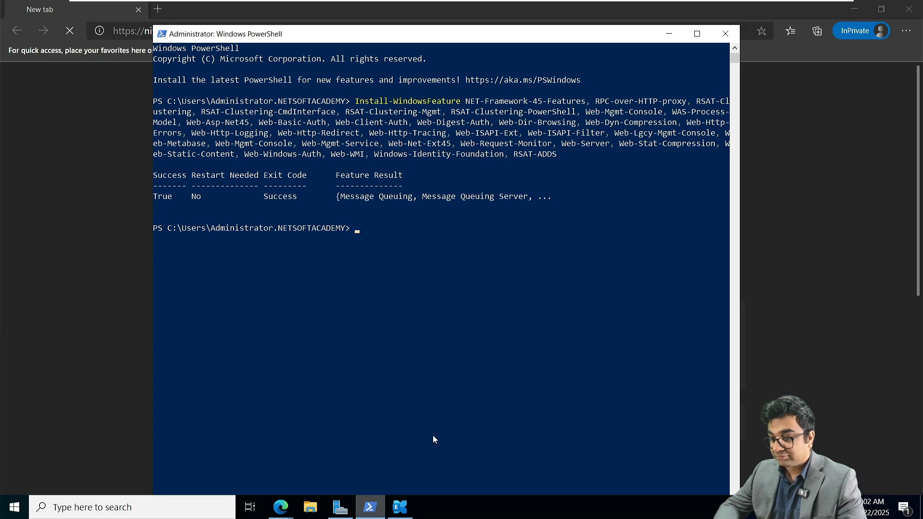
click(725, 34)
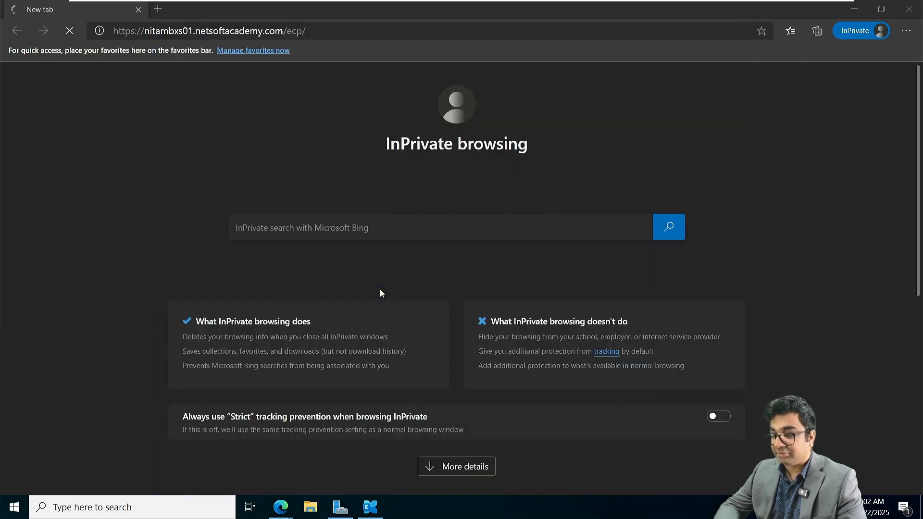
Step: Sign in to the Exchange Admin Center as NETSOFTACADEMY\Administrator with the account password
click(14, 507)
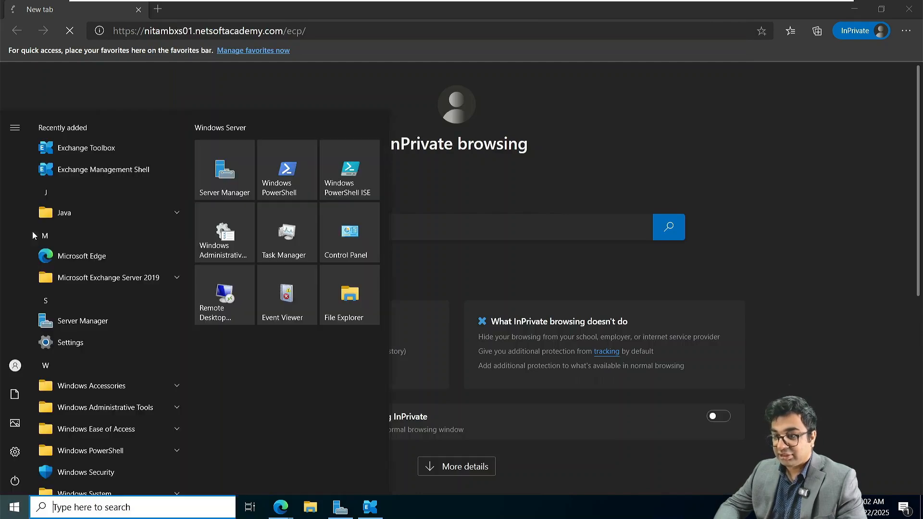
click(83, 167)
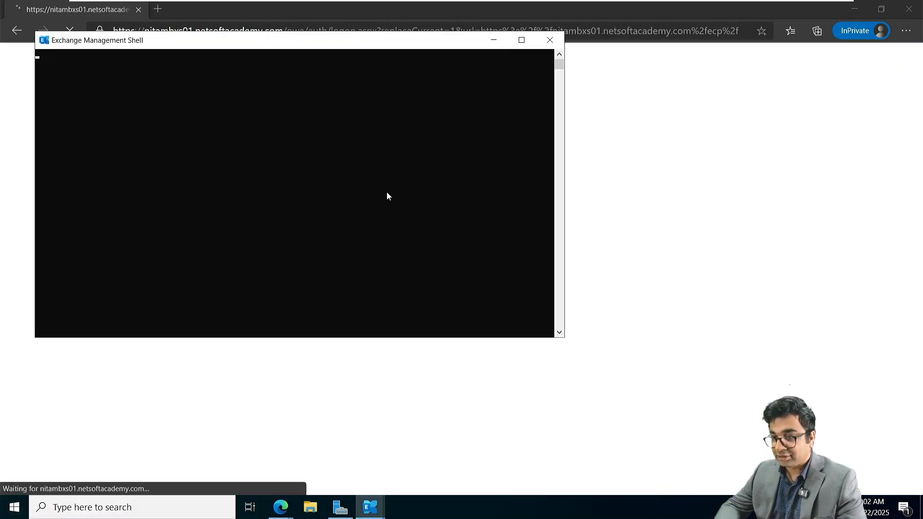
click(493, 41)
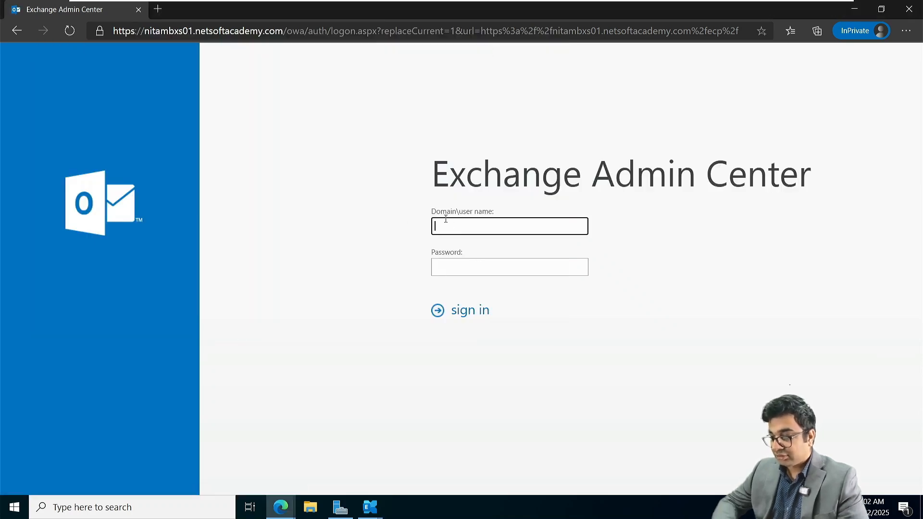
key(ctrl+plus)
key(ctrl+plus)
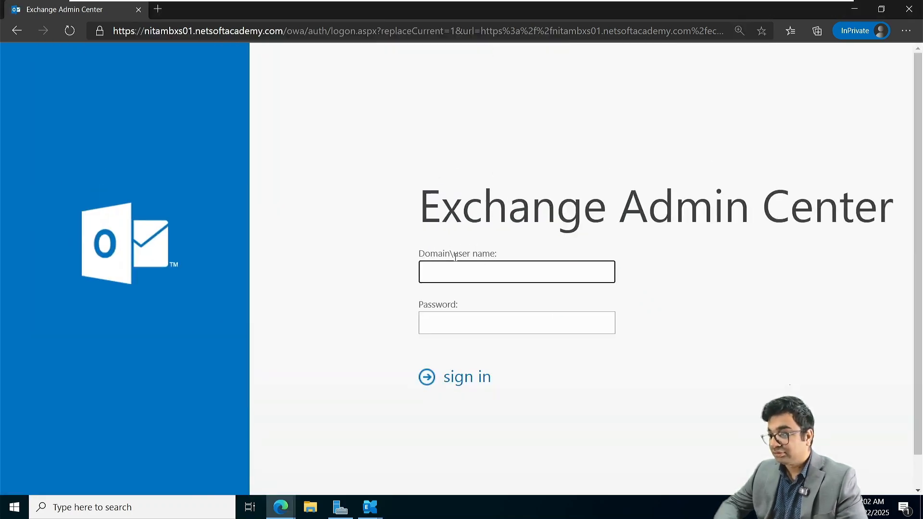
text(N)
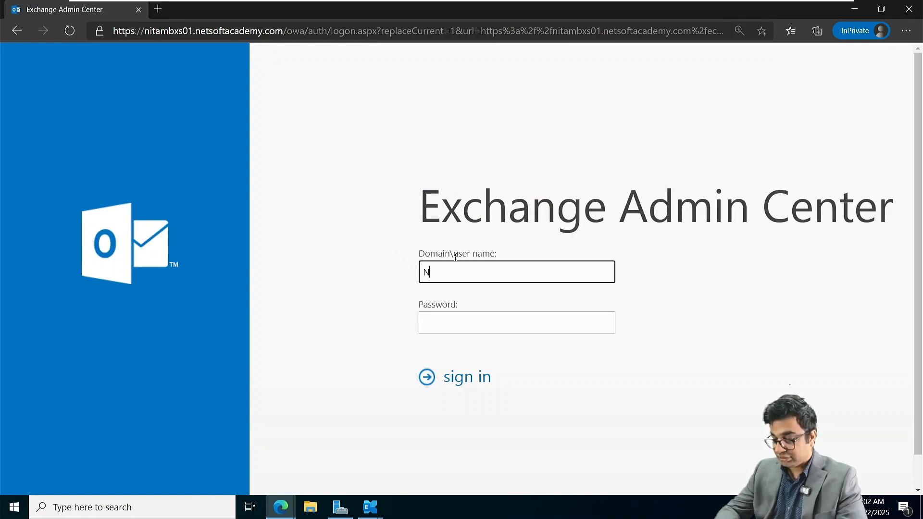
text(ETSOFTACADE)
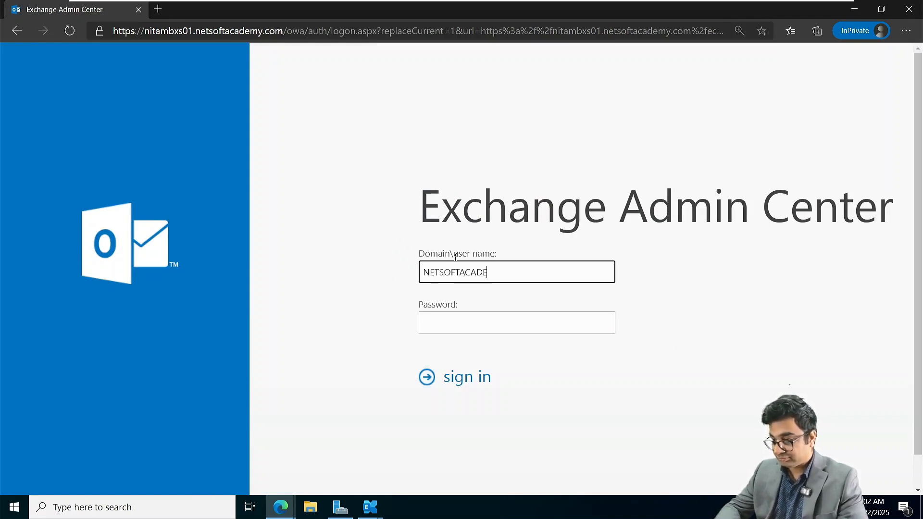
text(MY\)
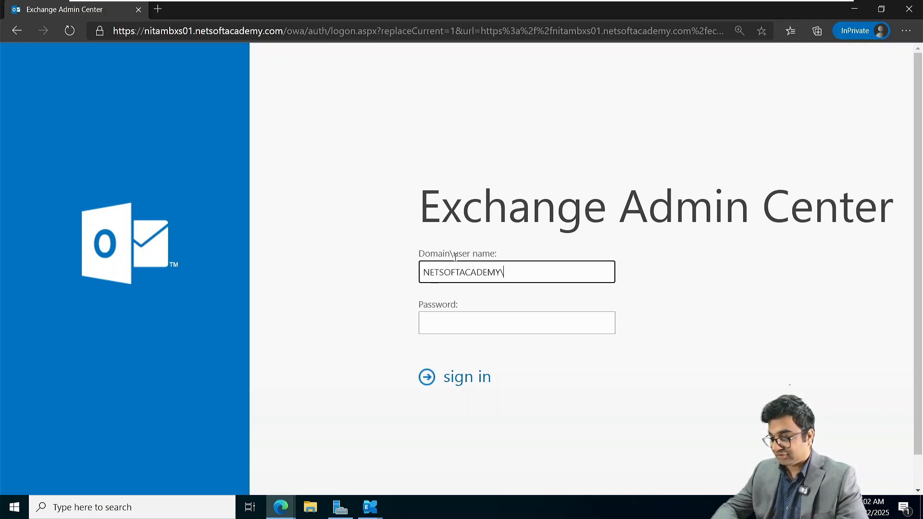
text(Adm)
text(inistrator)
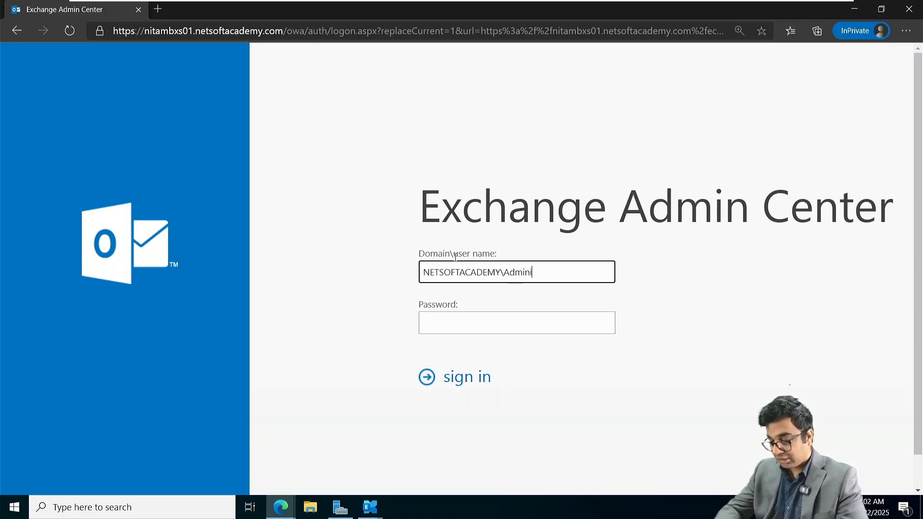
key(Tab)
text(********)
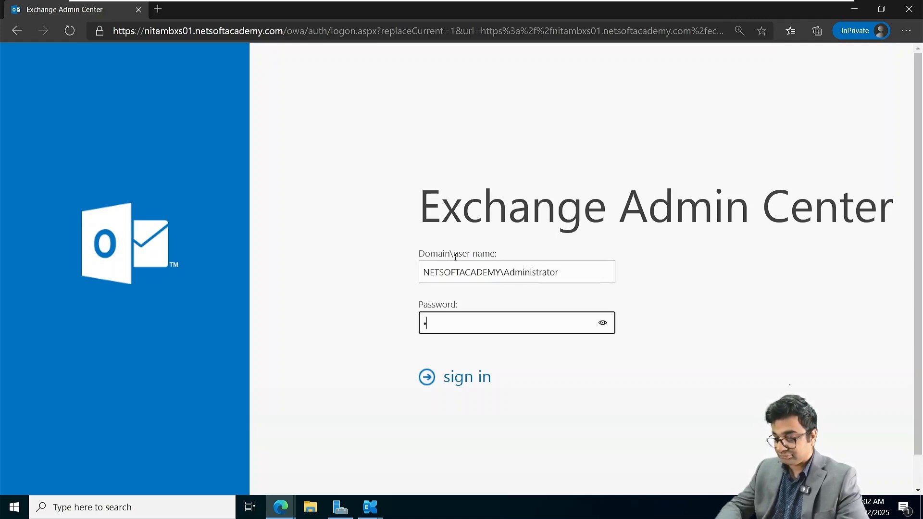
text(****)
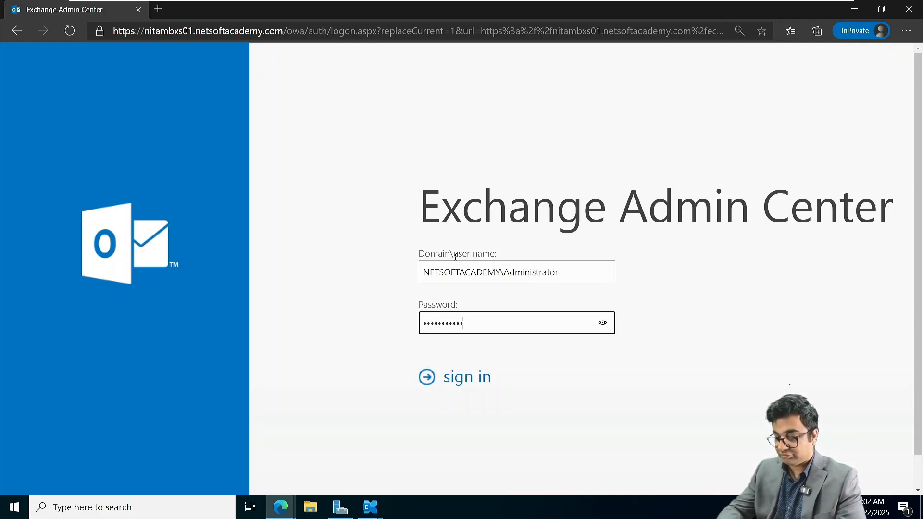
key(Return)
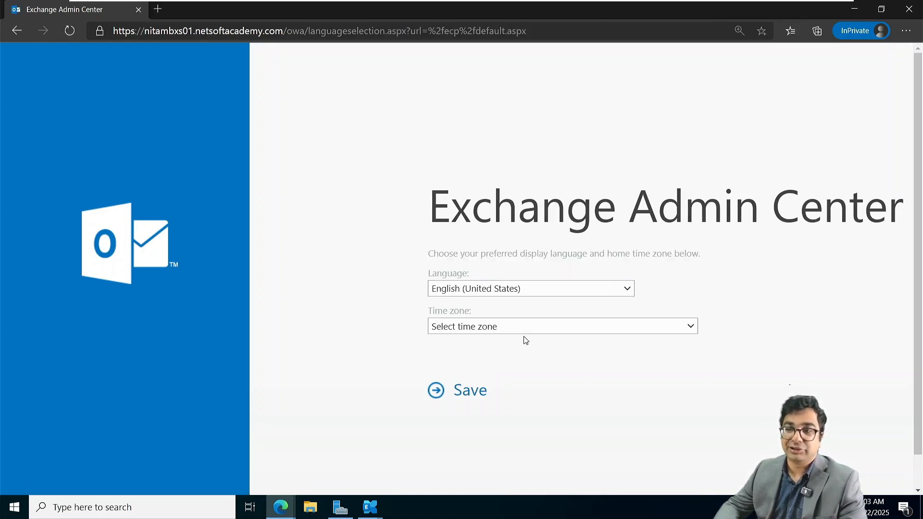
Step: Choose (UTC-05:00) Eastern Time (US & Canada) as the time zone and save the language settings
click(516, 326)
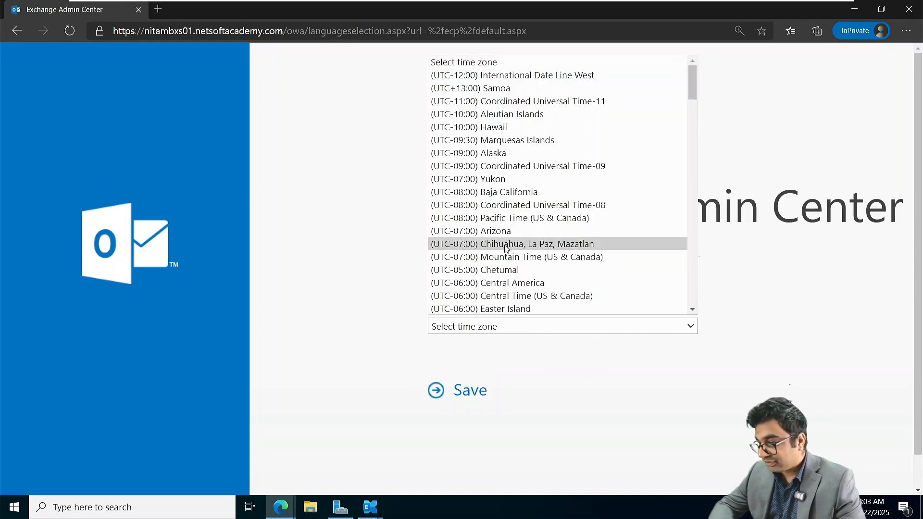
scroll(518, 297, down, 1)
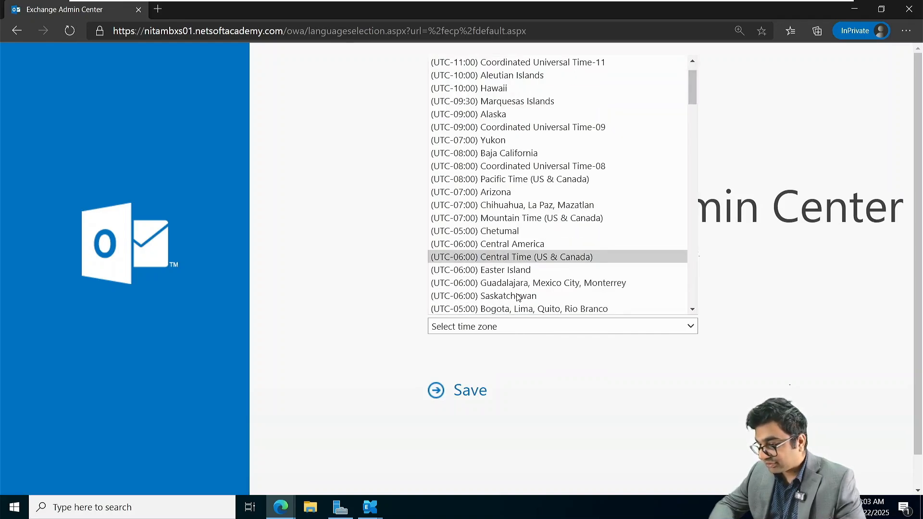
click(518, 297)
click(499, 330)
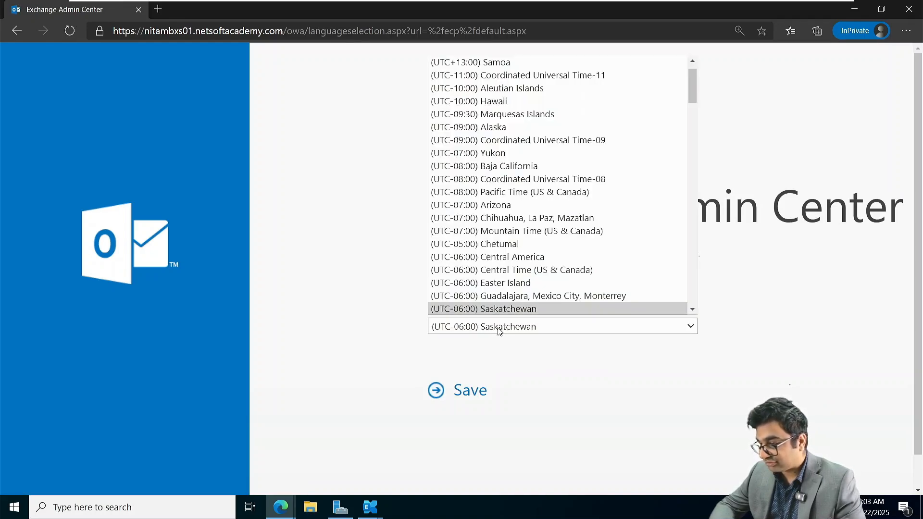
scroll(534, 226, down, 2)
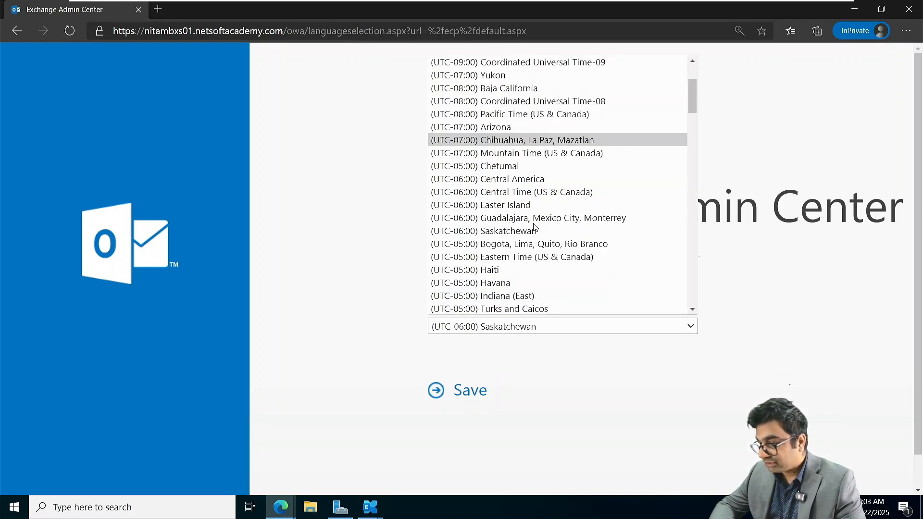
click(542, 259)
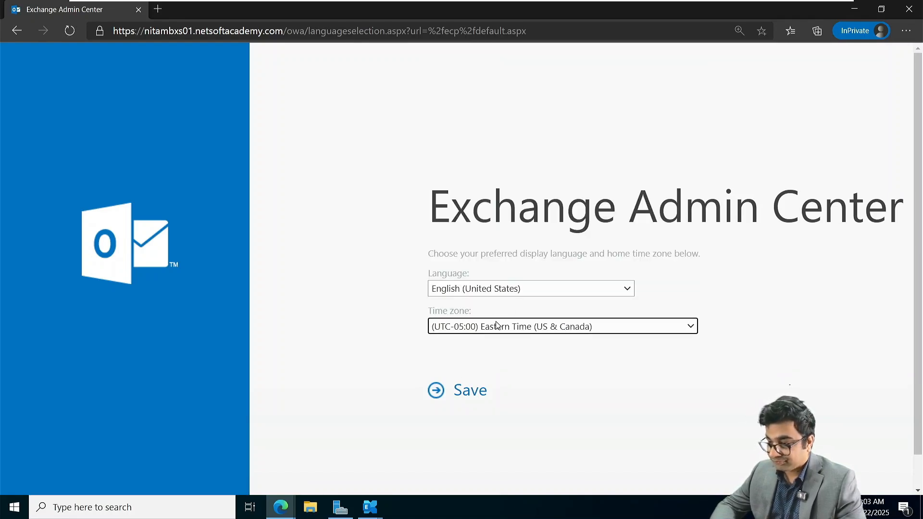
click(462, 399)
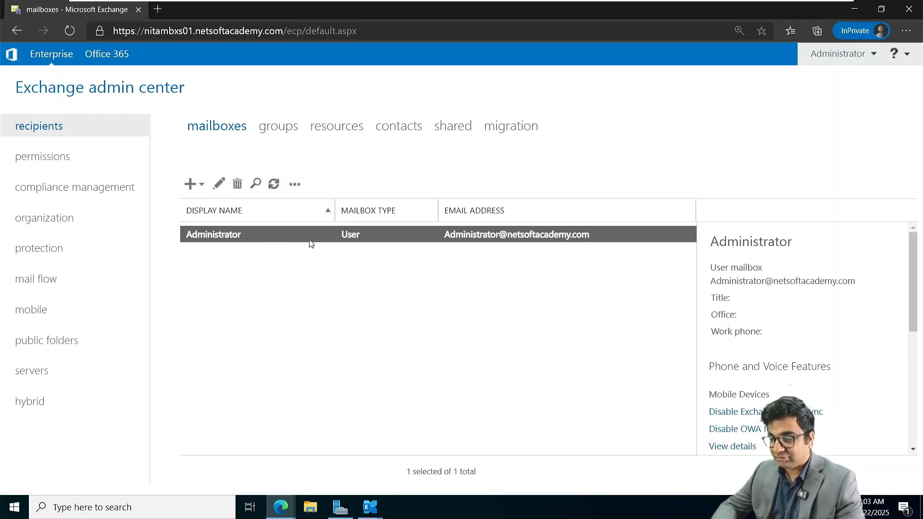
Step: Add a user mailbox for an existing Active Directory user and save it
click(365, 326)
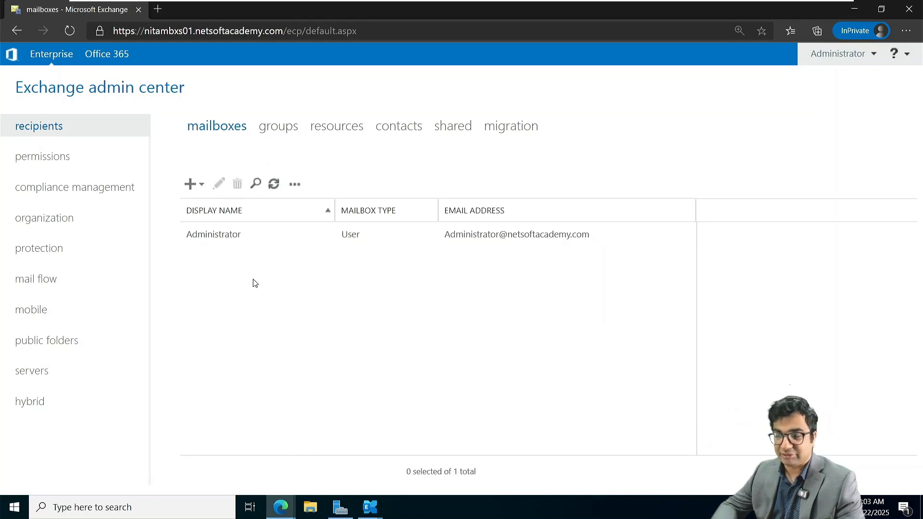
click(203, 187)
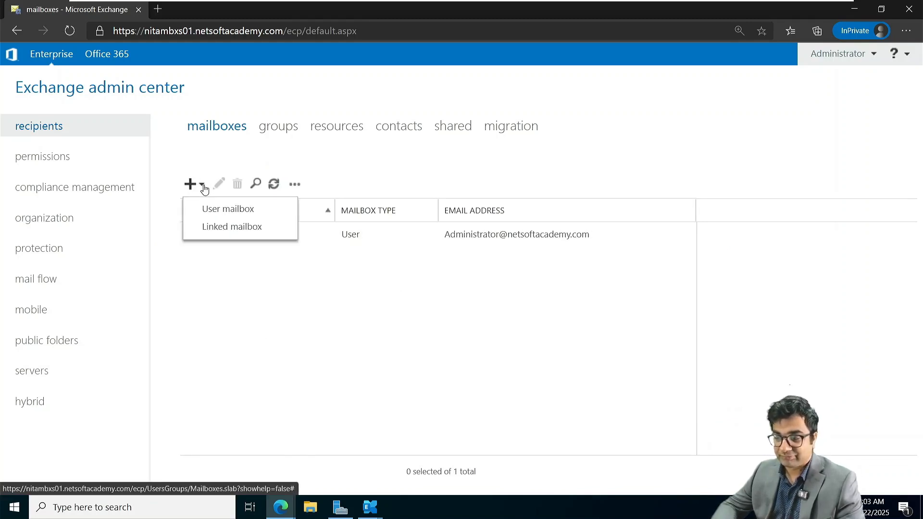
click(221, 211)
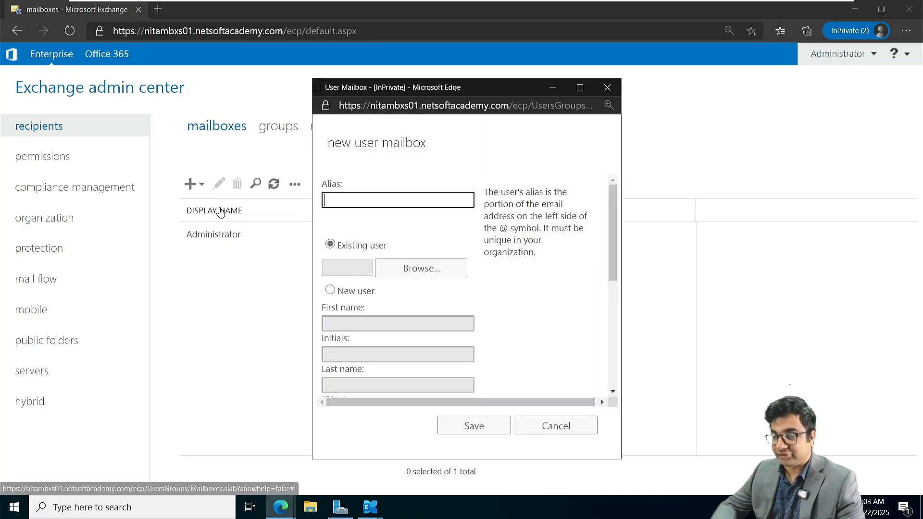
click(419, 269)
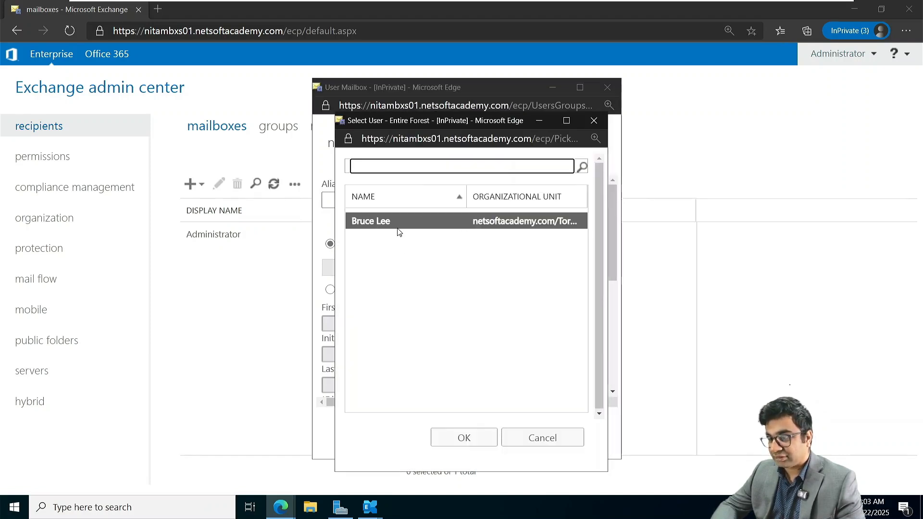
click(465, 436)
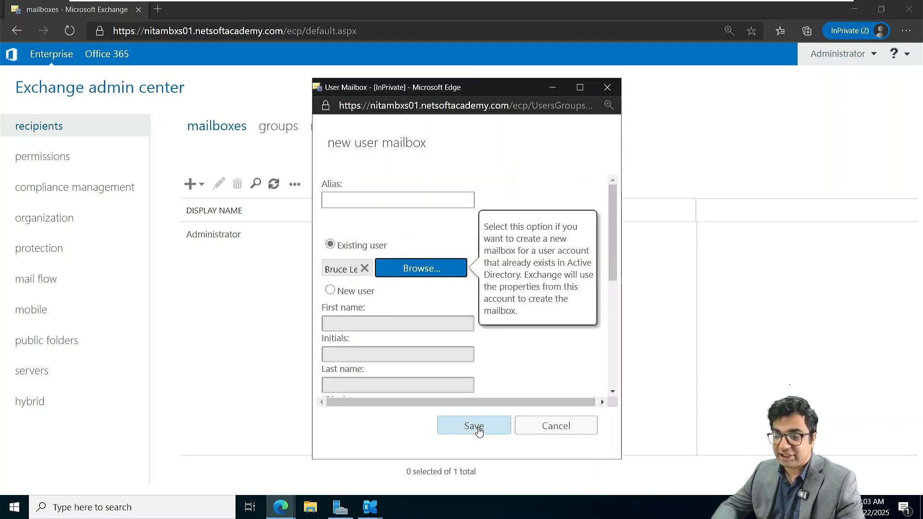
click(476, 428)
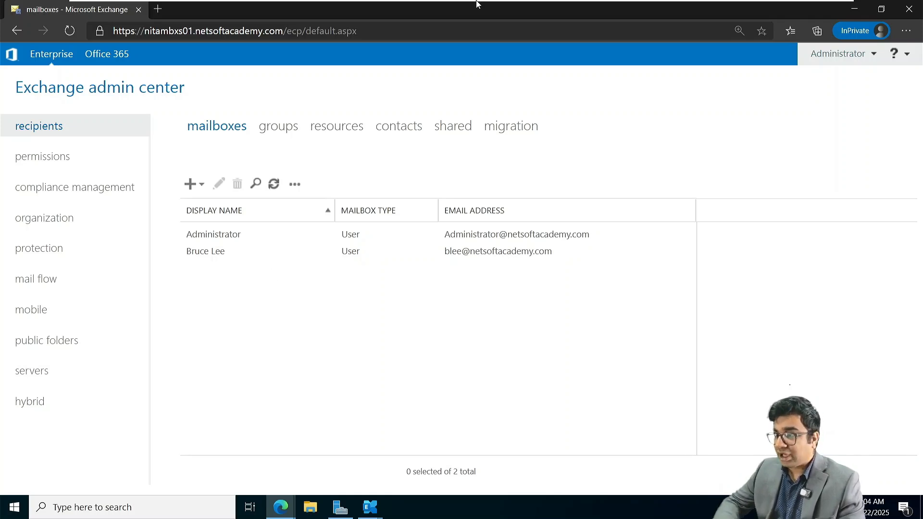
Step: Switch to the NITAADDS02 virtual machine and power it on
mouse_move(479, 3)
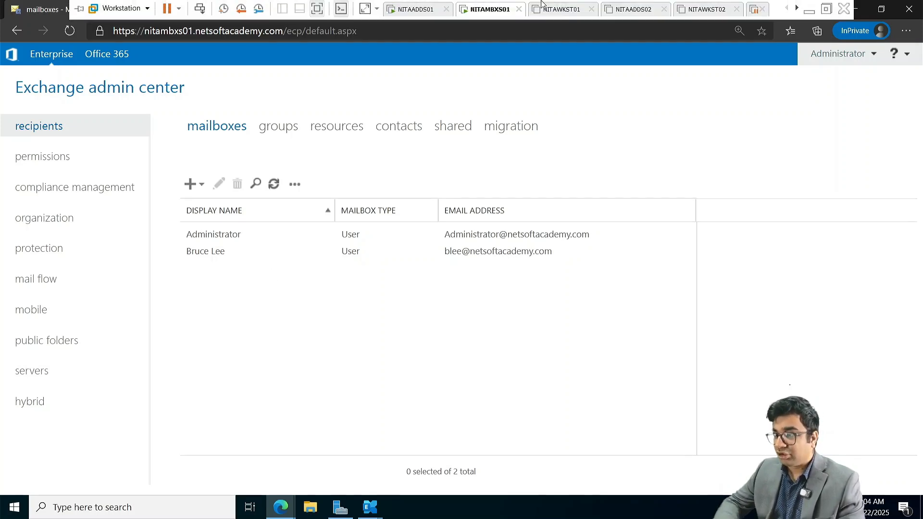
click(635, 12)
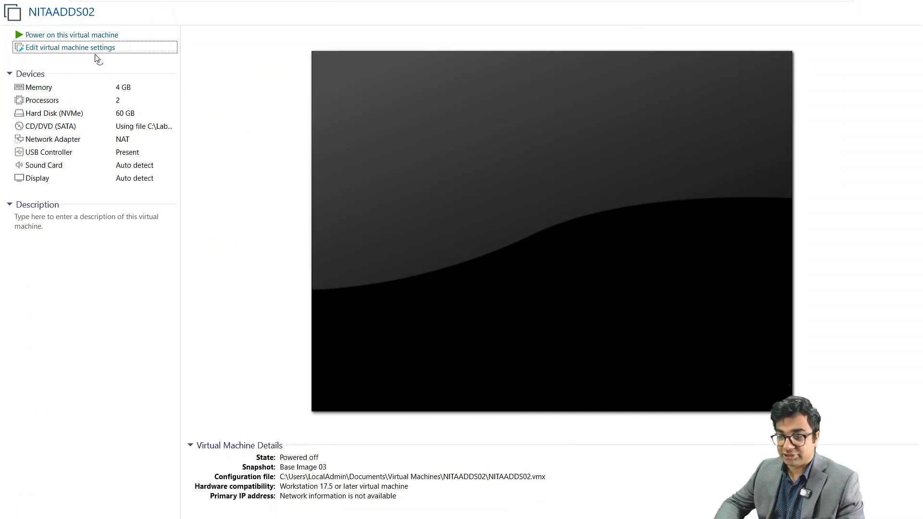
click(88, 36)
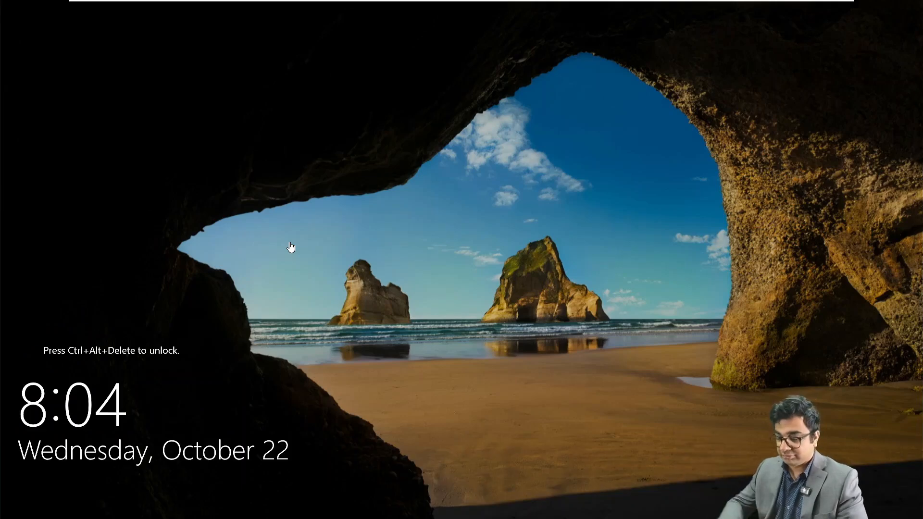
Step: Sign in to NITAADDS02 as Administrator with the account password
mouse_move(310, 3)
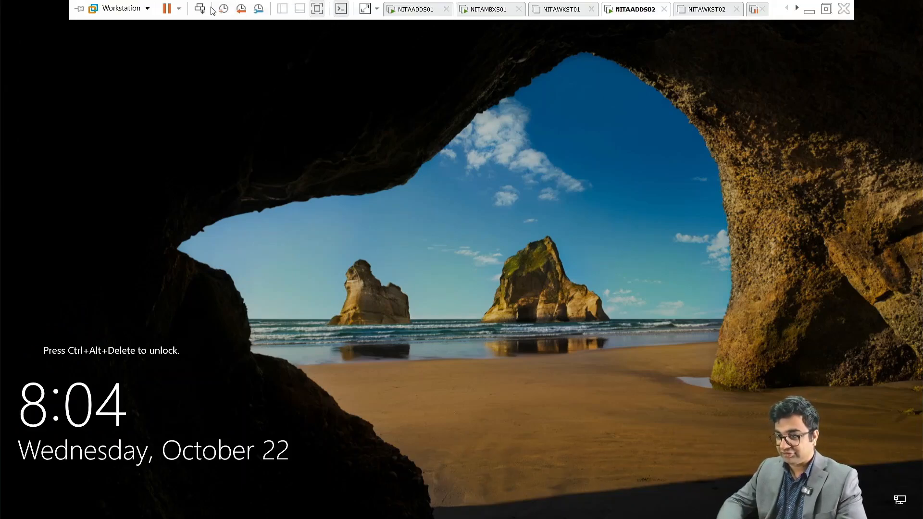
click(200, 9)
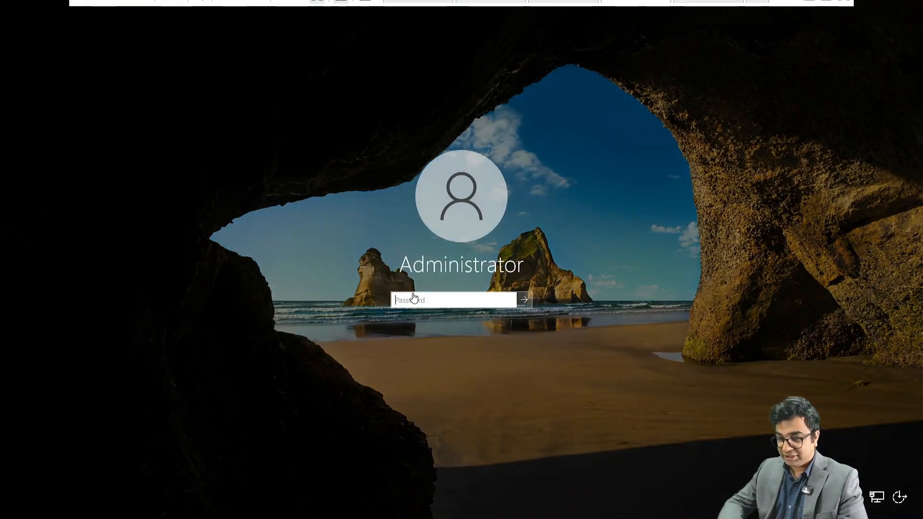
click(414, 296)
text(•••••••••••)
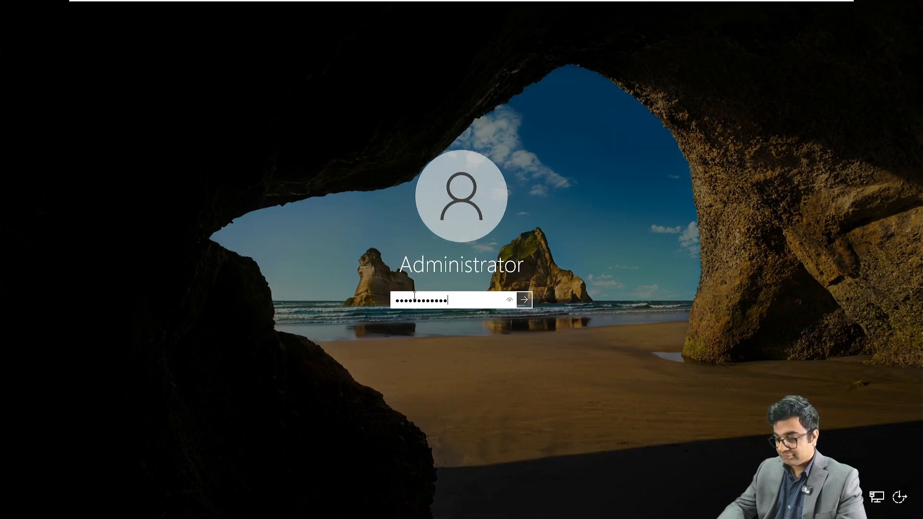
key(Return)
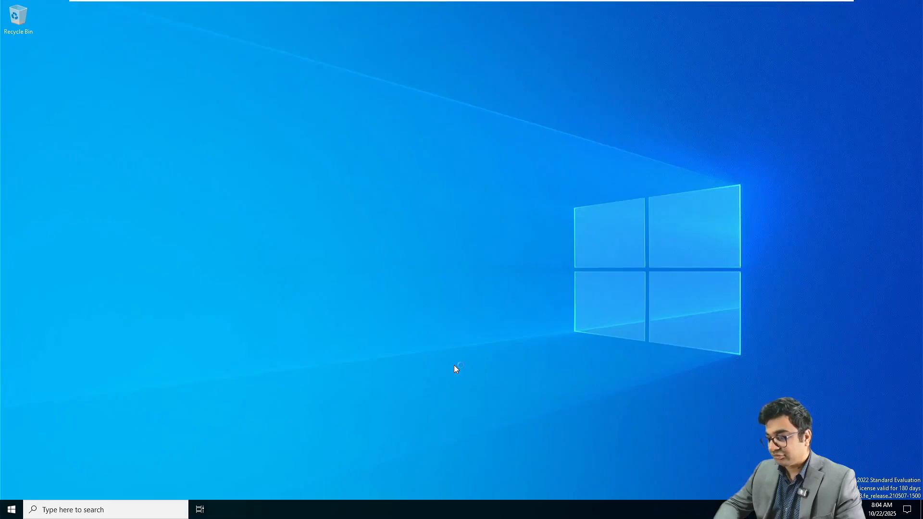
Step: Open Ethernet0's IPv4 settings via ncpa.cpl, then cancel a mistyped first address attempt
key(super+r)
text(nc)
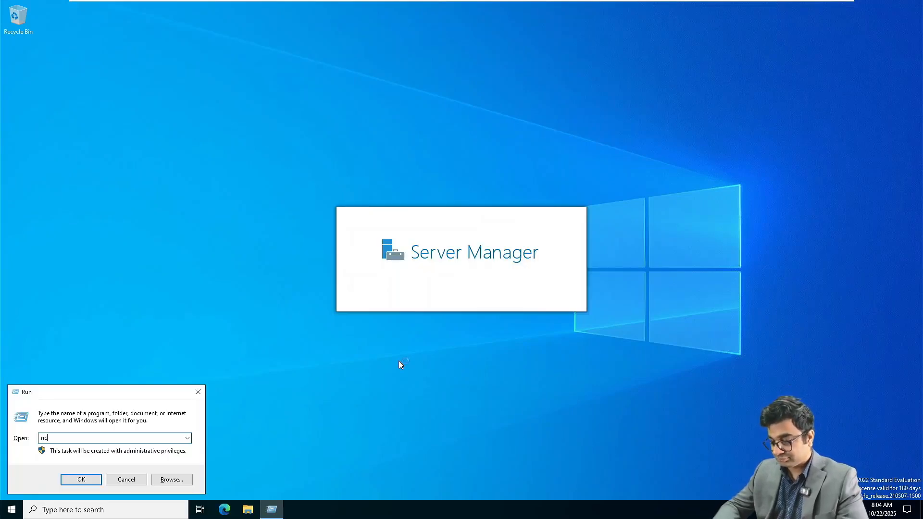
text(pa.cpl)
key(Return)
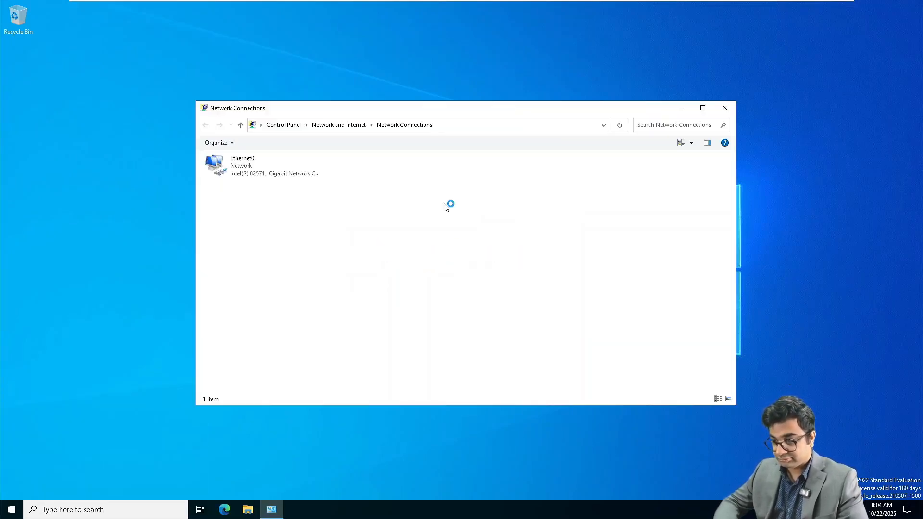
right_click(268, 173)
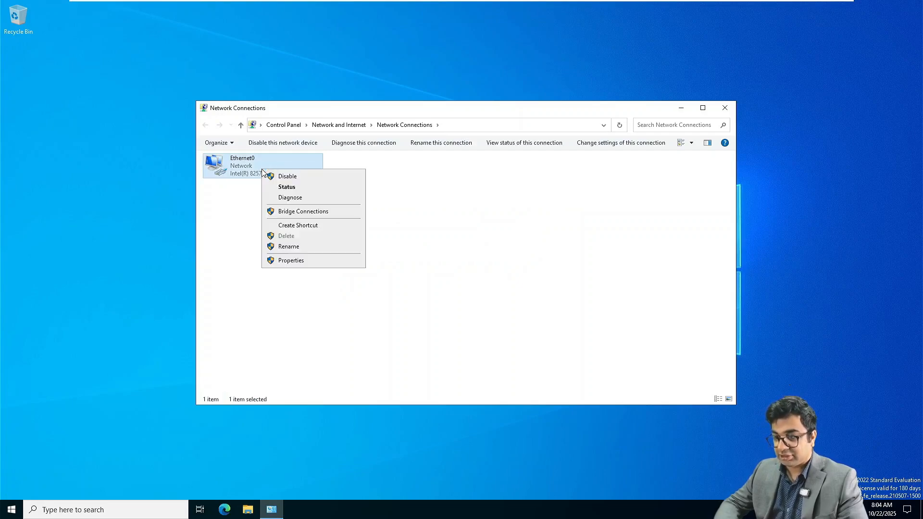
click(298, 262)
double_click(268, 256)
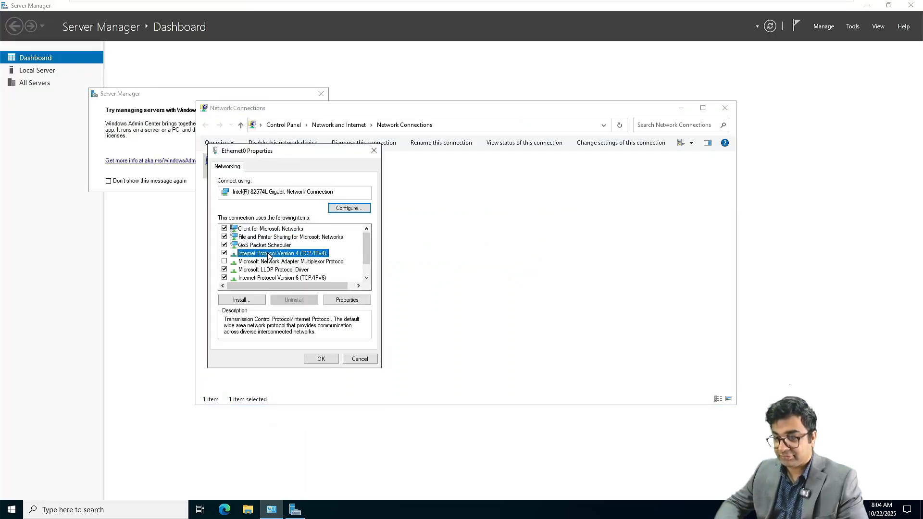
click(269, 256)
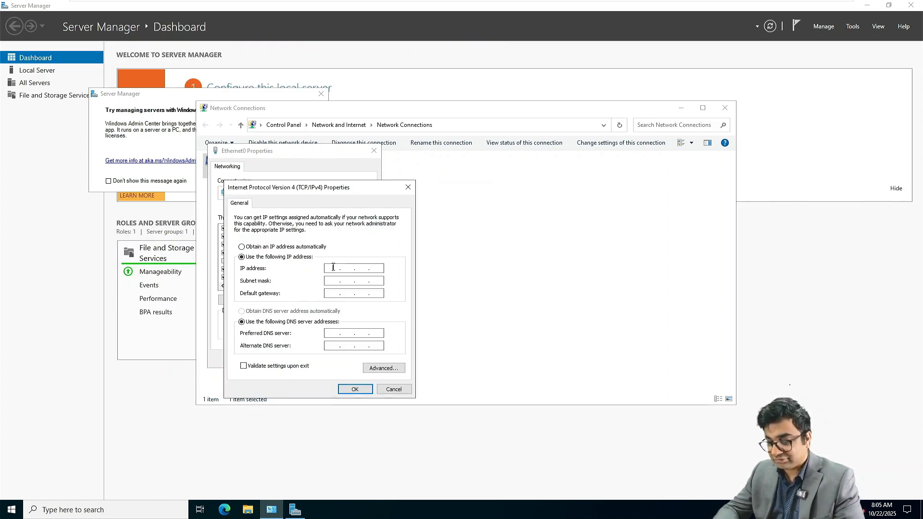
text(72 . 16 )
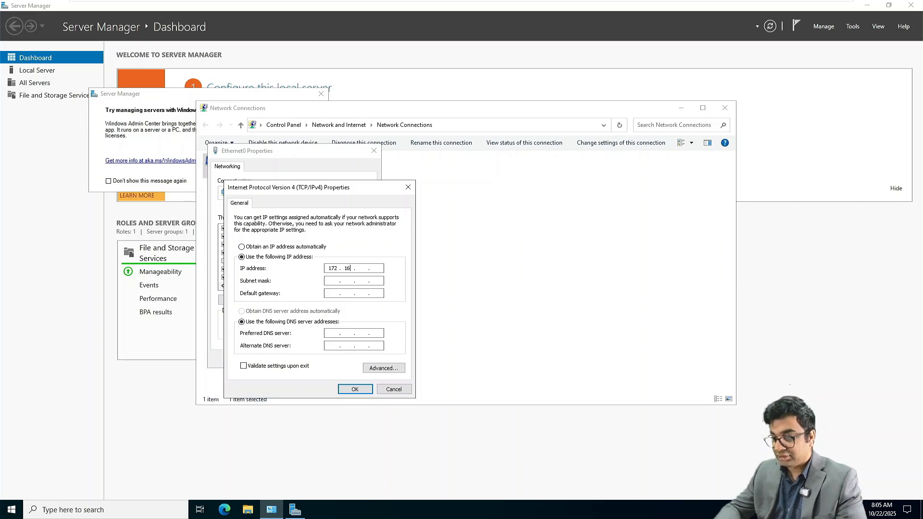
text(. 10 . 40)
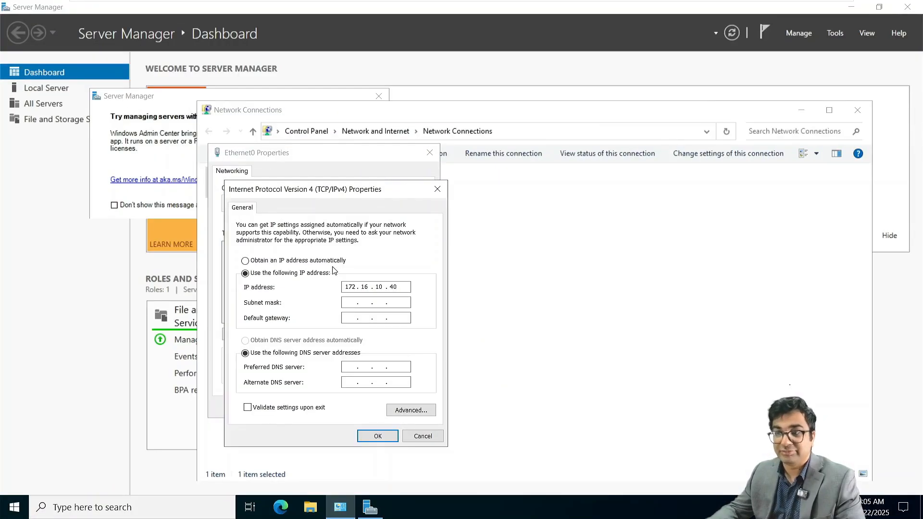
key(Tab)
key(Tab)
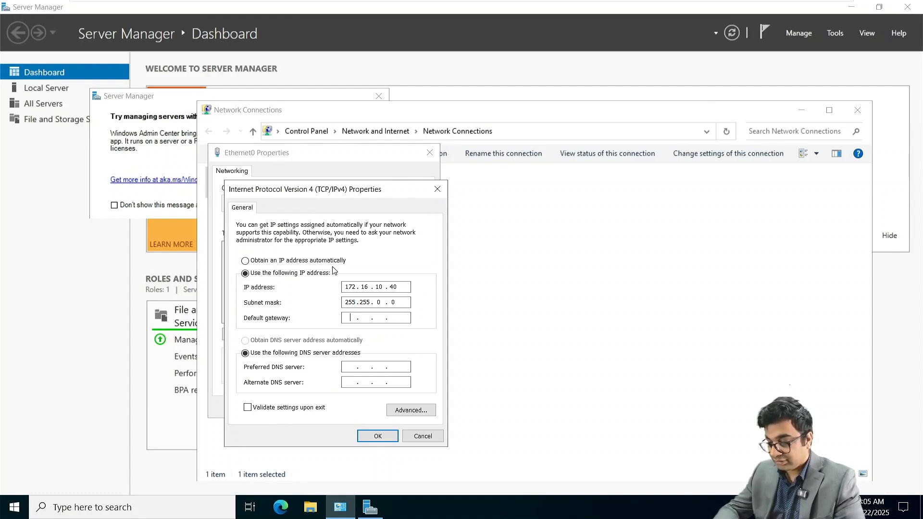
text(17)
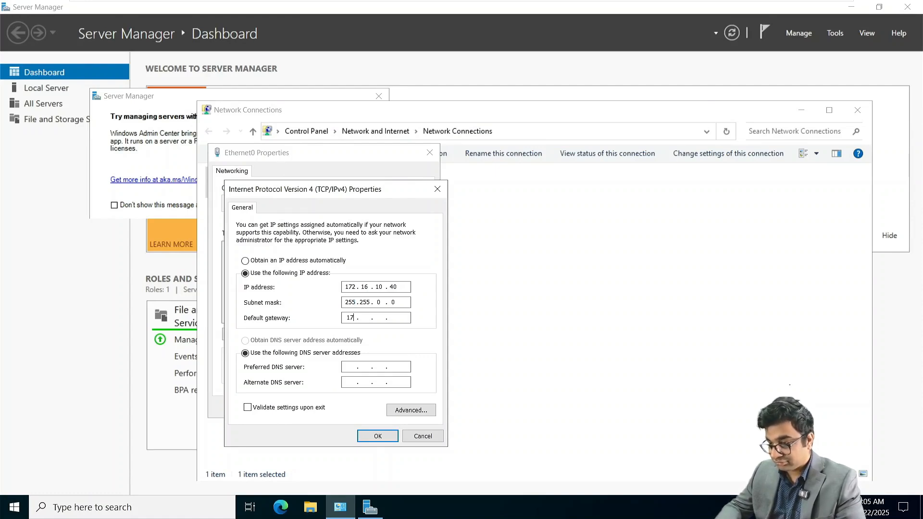
key(BackSpace)
key(BackSpace)
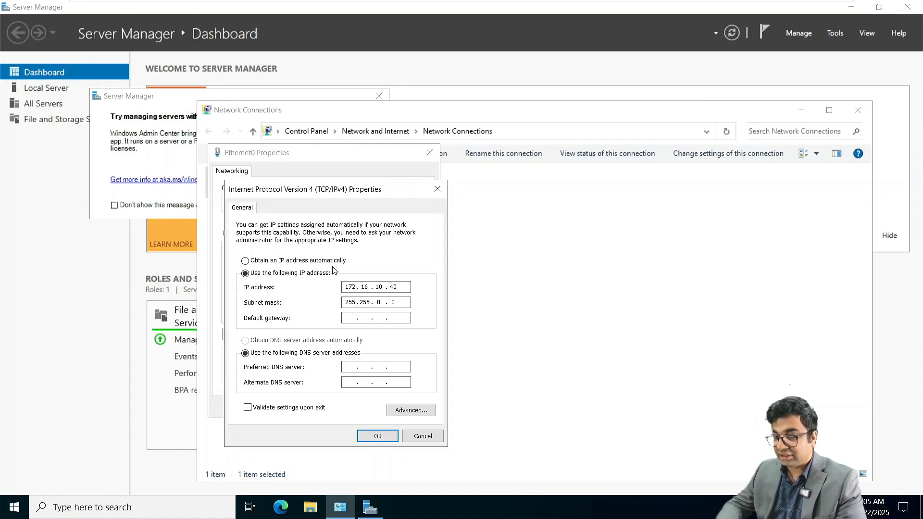
click(419, 435)
Step: Give Ethernet0 static IP 172.16.10.40, mask 255.255.0.0, gateway 172.16.10.1, DNS 172.16.10.40
click(393, 334)
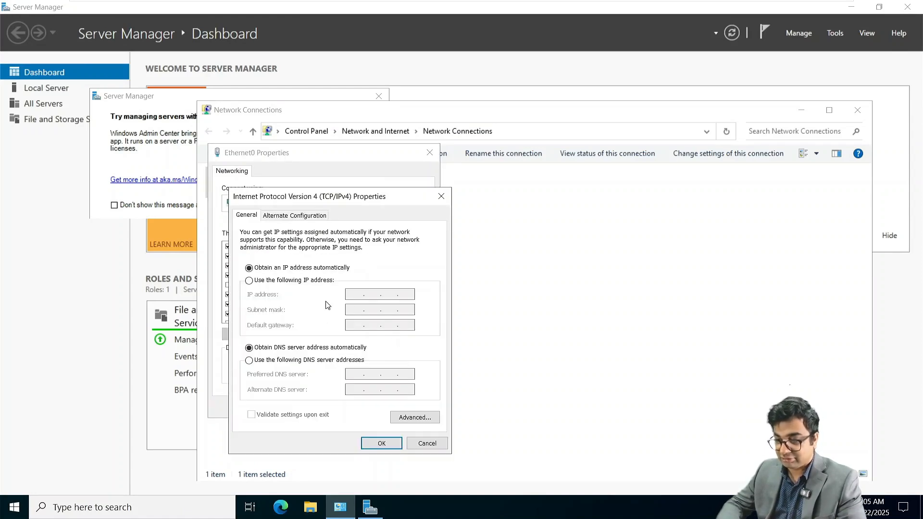
click(273, 283)
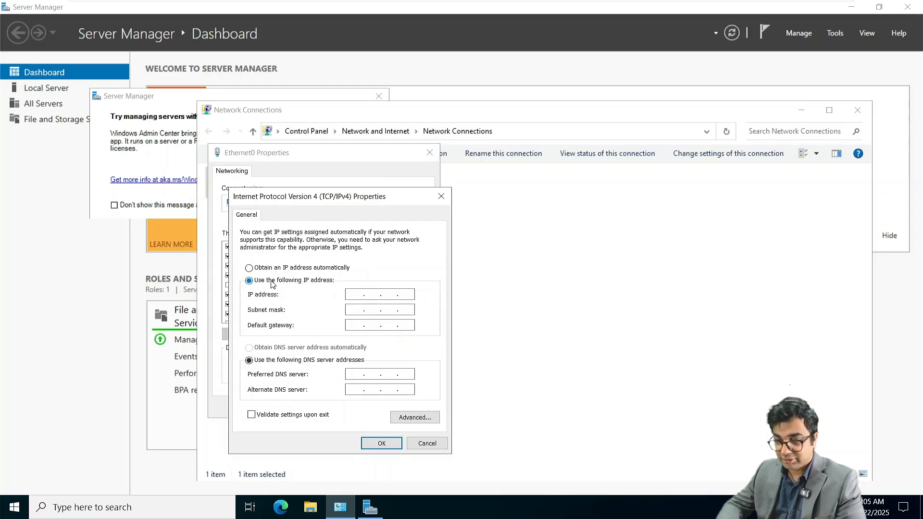
click(357, 295)
text(172 . 16 . )
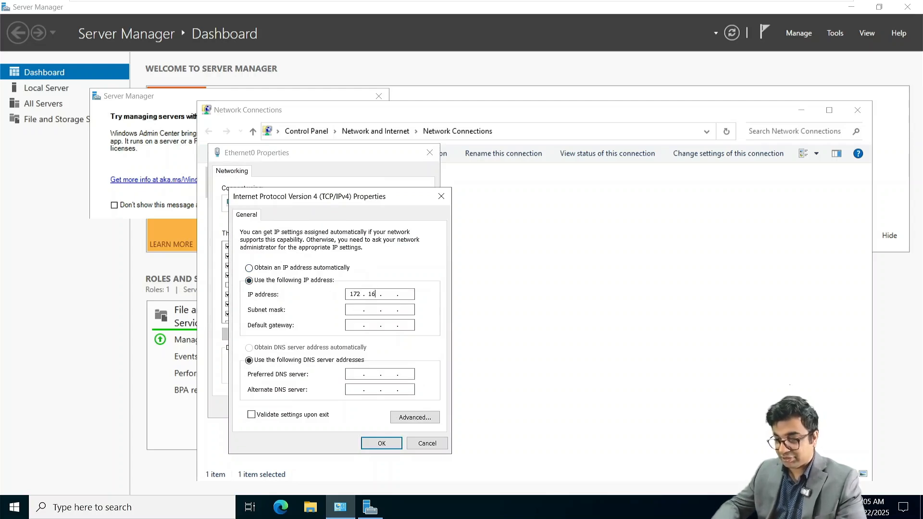
text(10 . 40)
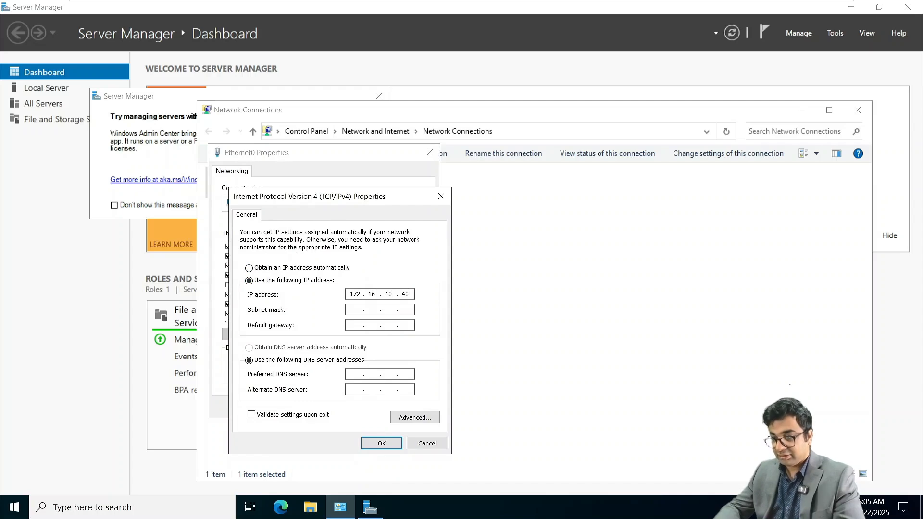
key(Tab)
key(Tab)
text(172 . )
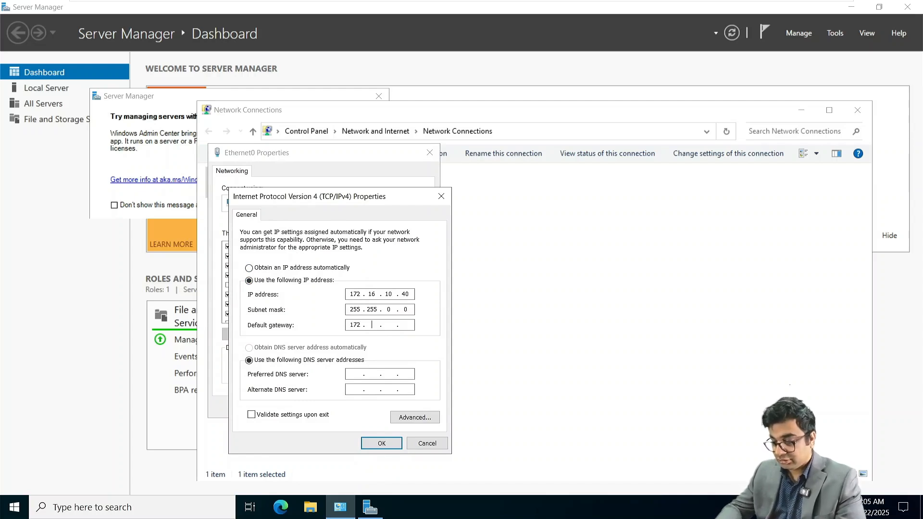
text(16 . )
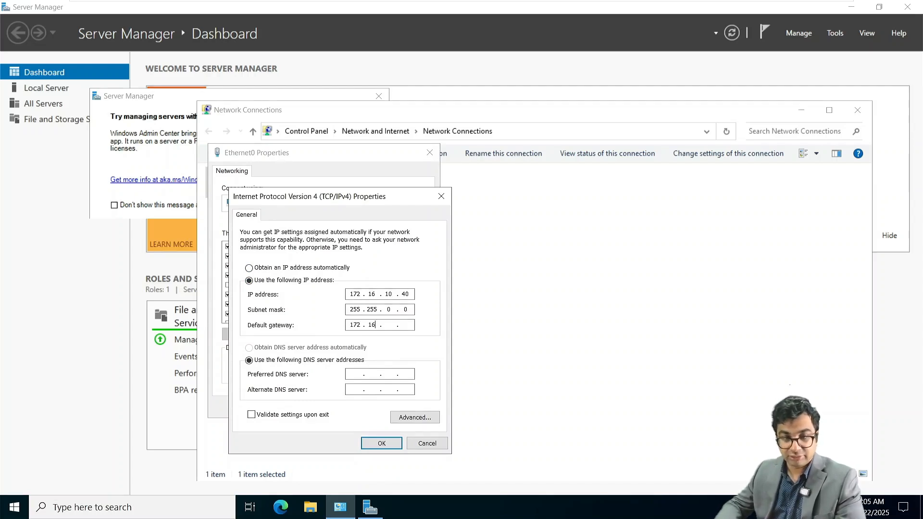
text(10)
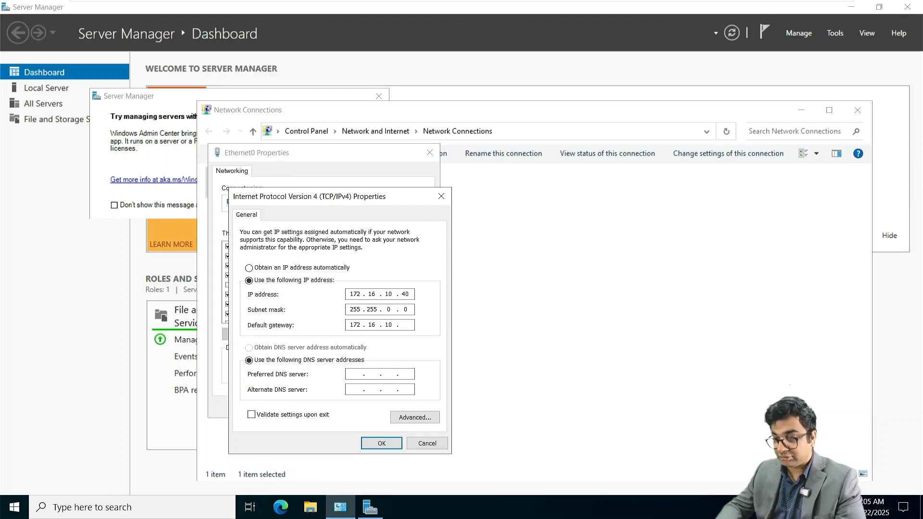
key(Tab)
key(Tab)
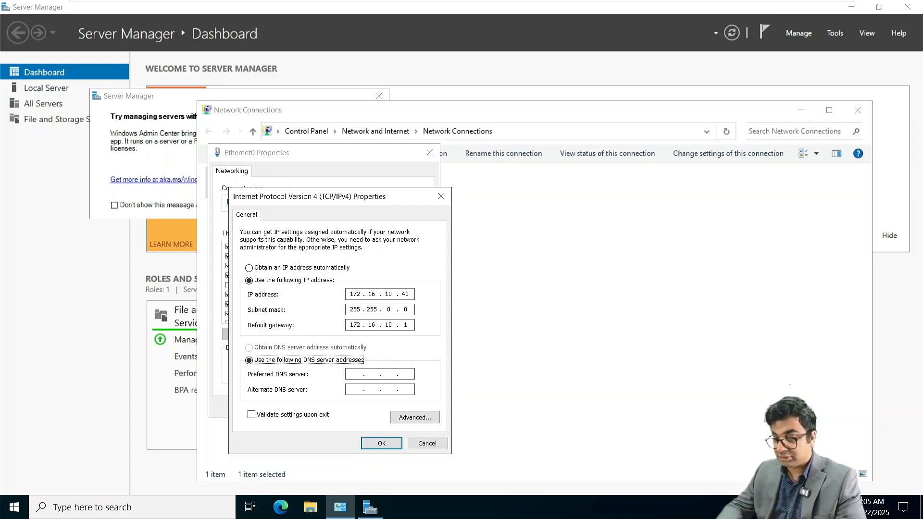
text(172.)
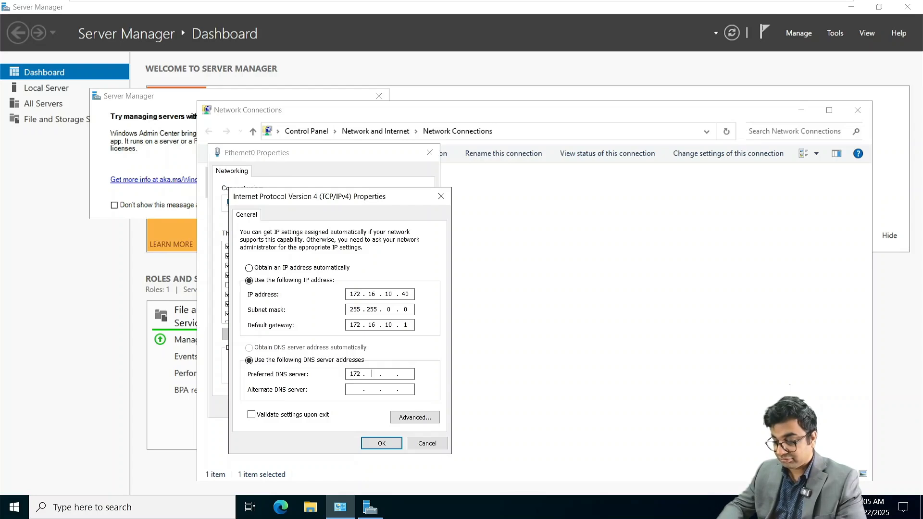
text(16.10.)
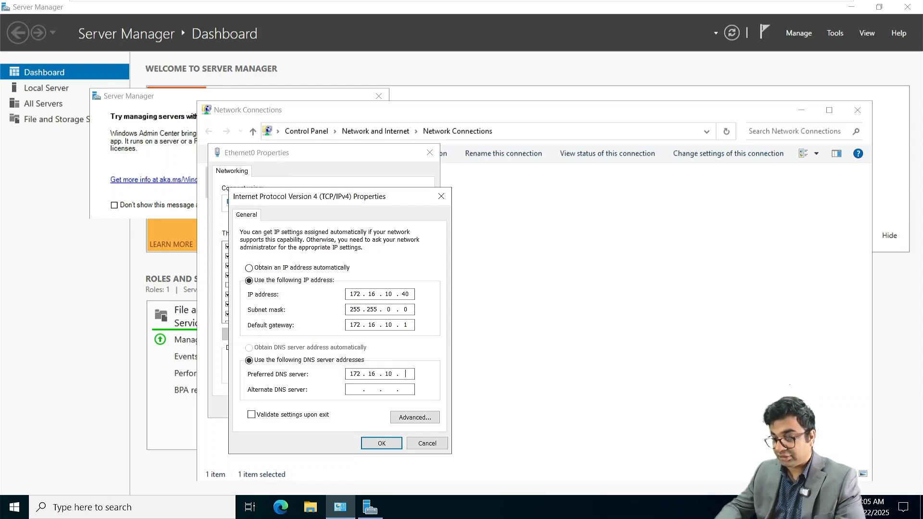
text(40)
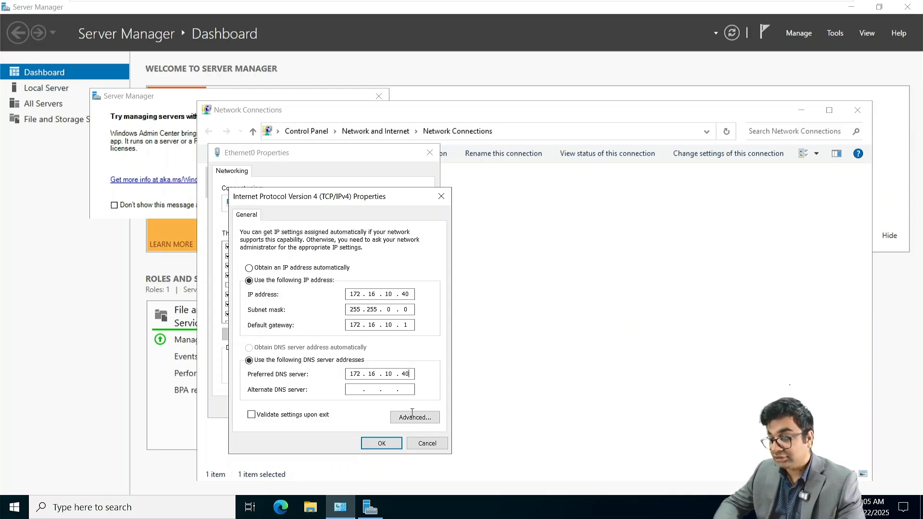
click(381, 444)
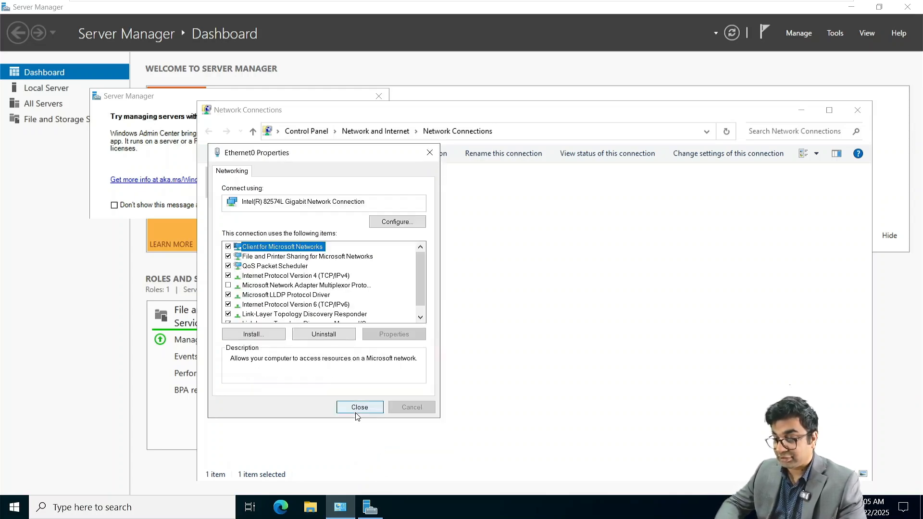
click(357, 409)
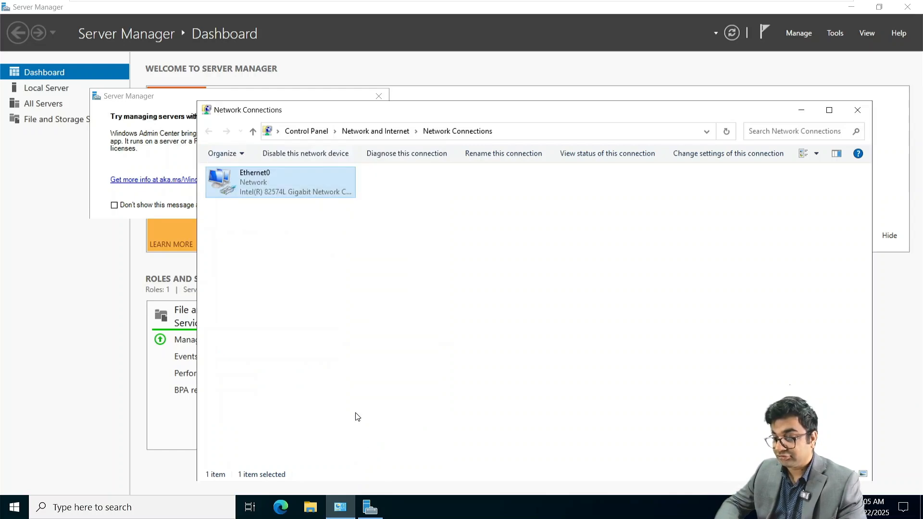
click(856, 110)
Step: Dismiss the Windows Admin Center prompt, view Local Server, and return to the dashboard
click(378, 96)
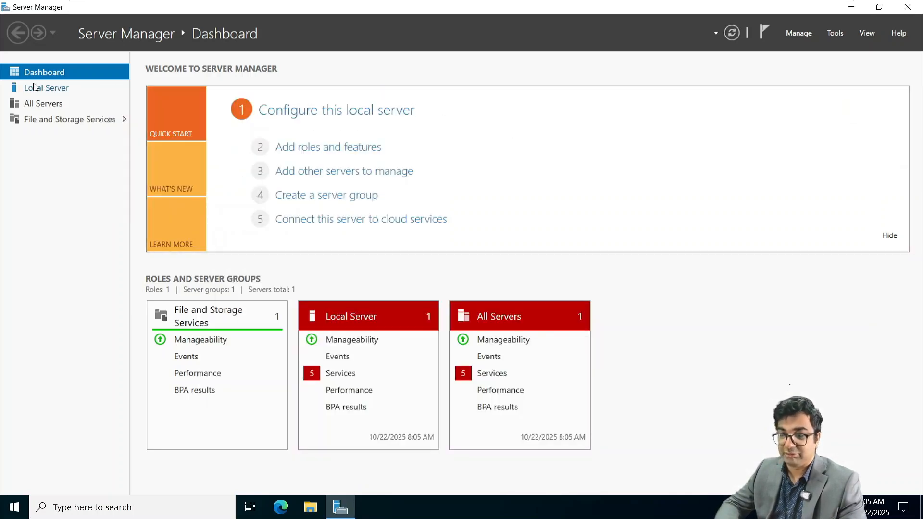
click(36, 87)
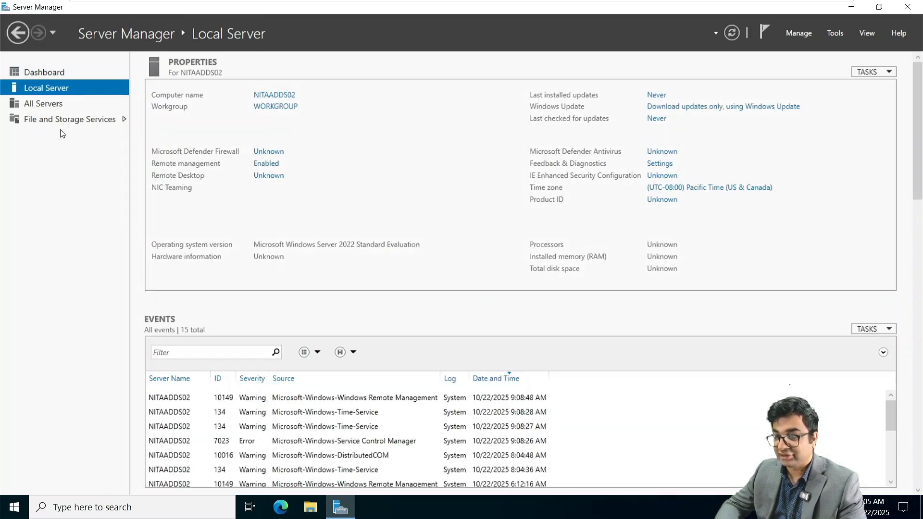
click(44, 71)
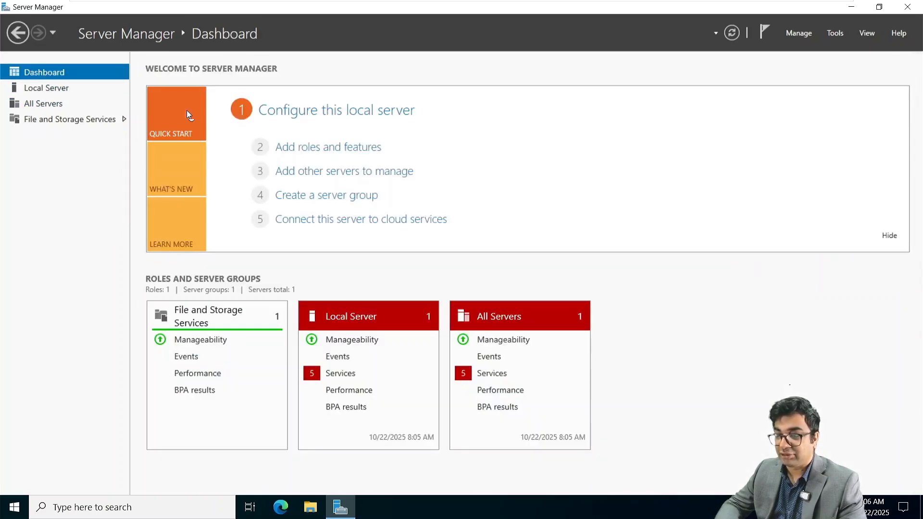
Step: Install the Active Directory Domain Services role with its required management features
click(321, 155)
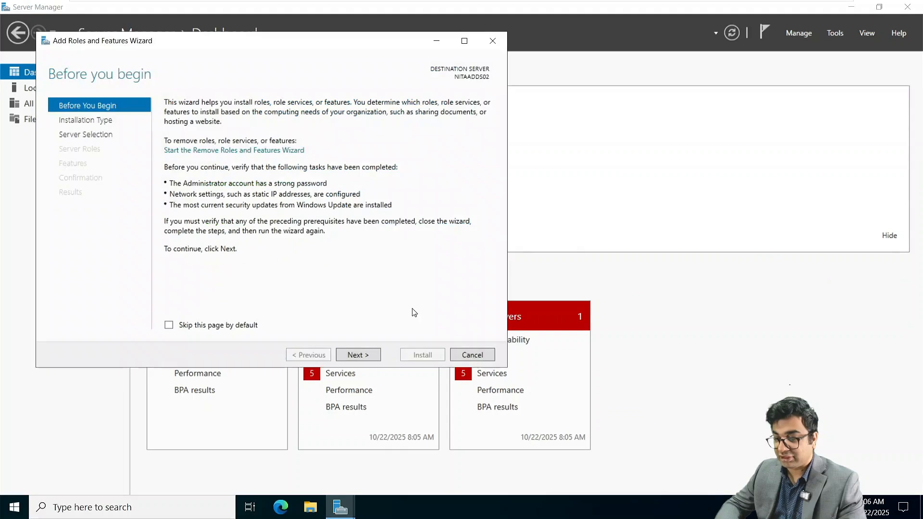
click(368, 355)
click(368, 354)
click(367, 355)
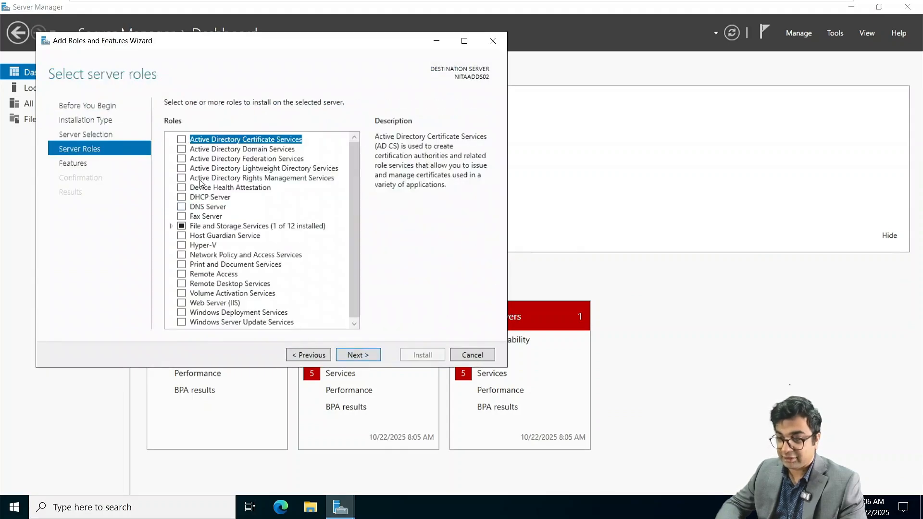
click(183, 150)
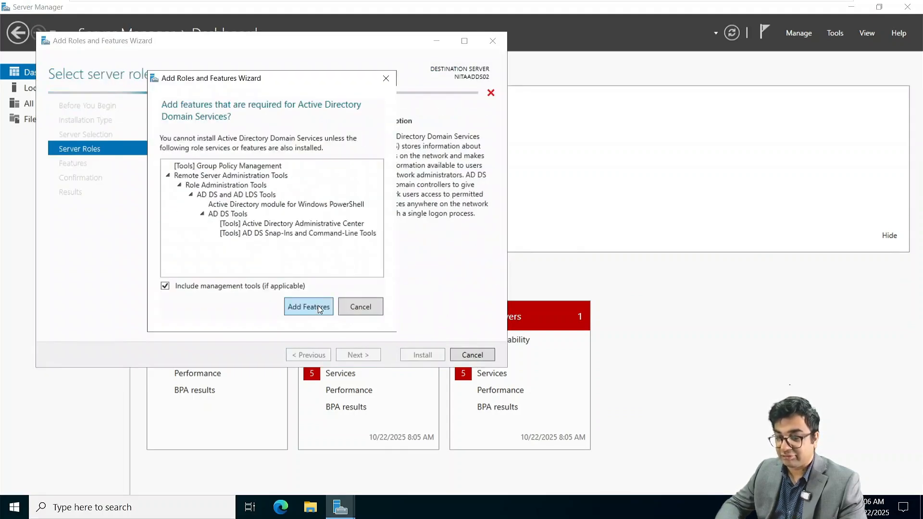
click(310, 305)
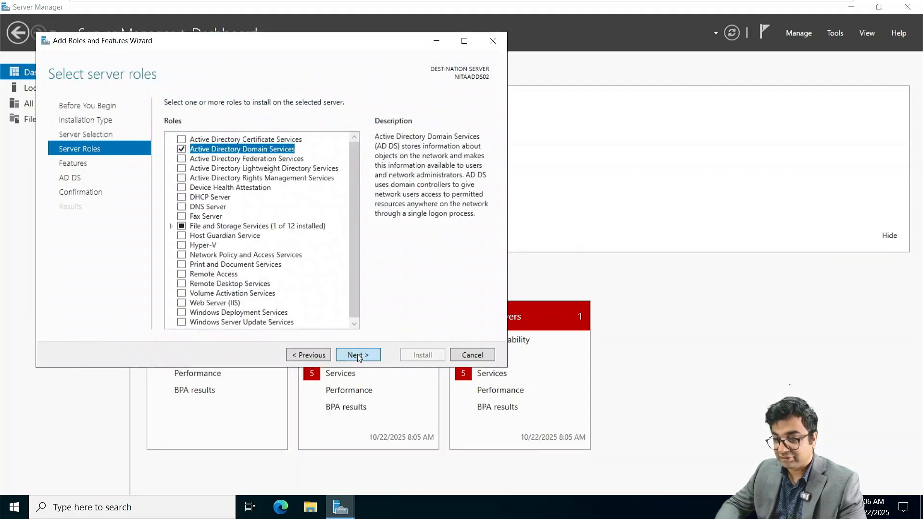
click(357, 353)
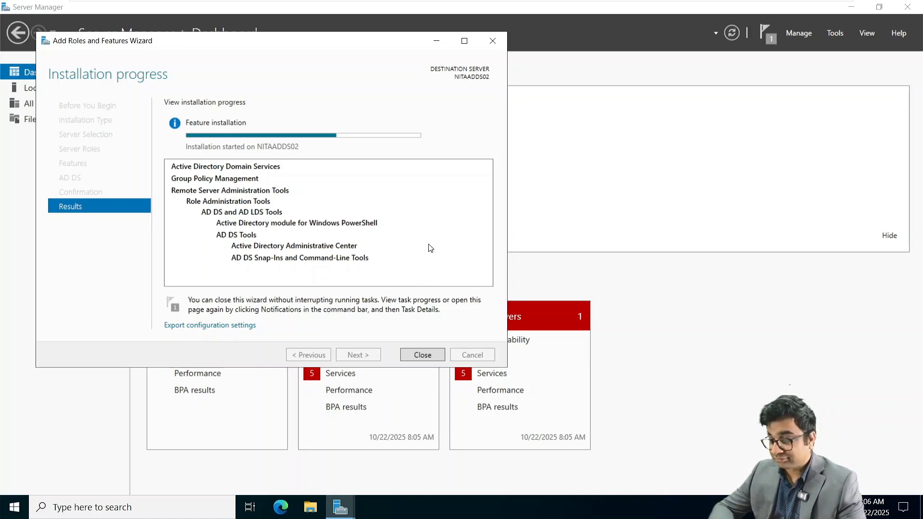
click(421, 355)
Step: Start the domain controller promotion choosing a new forest with root domain NITA.local
click(773, 33)
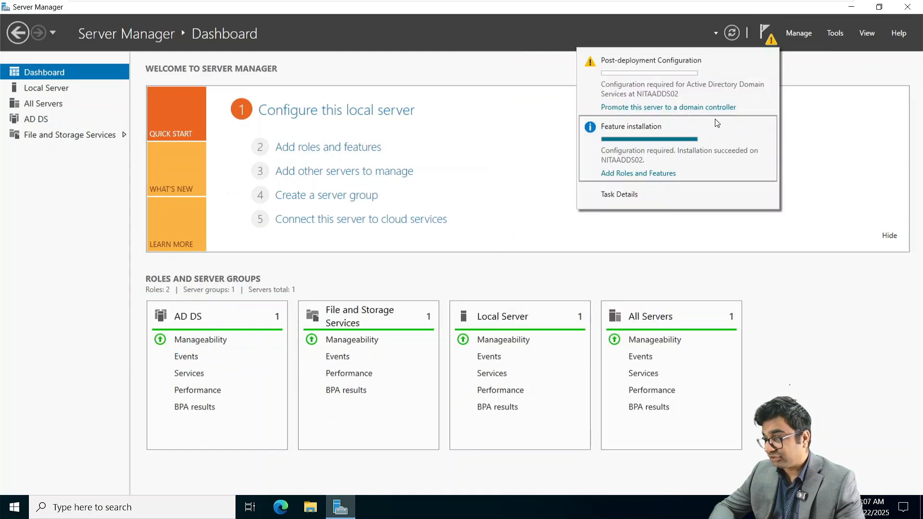
click(711, 113)
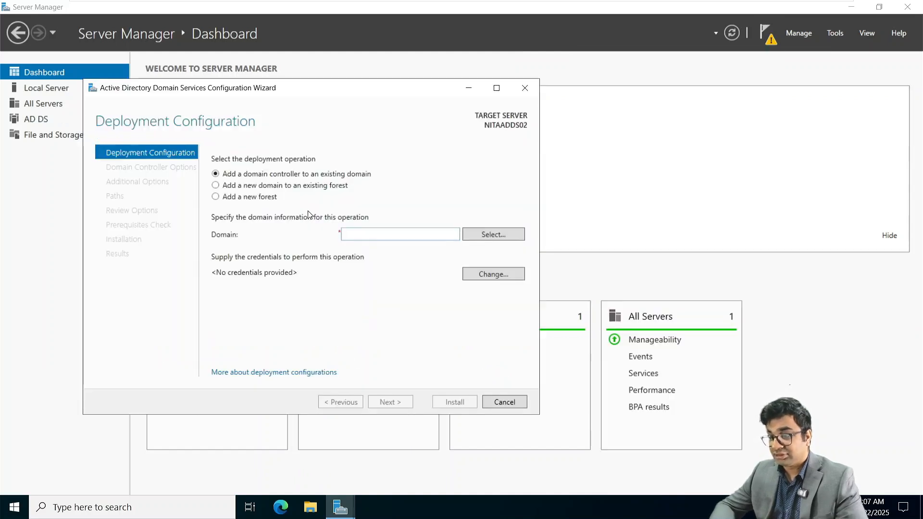
click(263, 200)
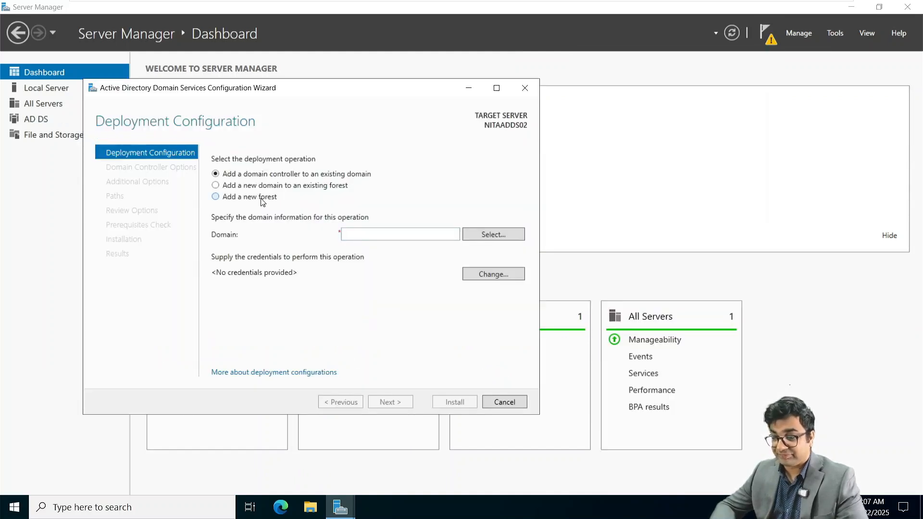
click(348, 235)
text(NITA)
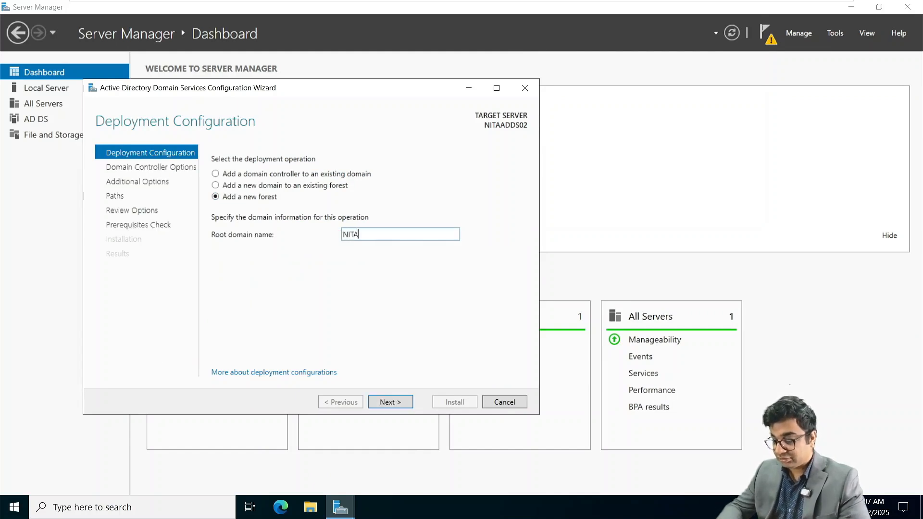
text(.local)
key(Return)
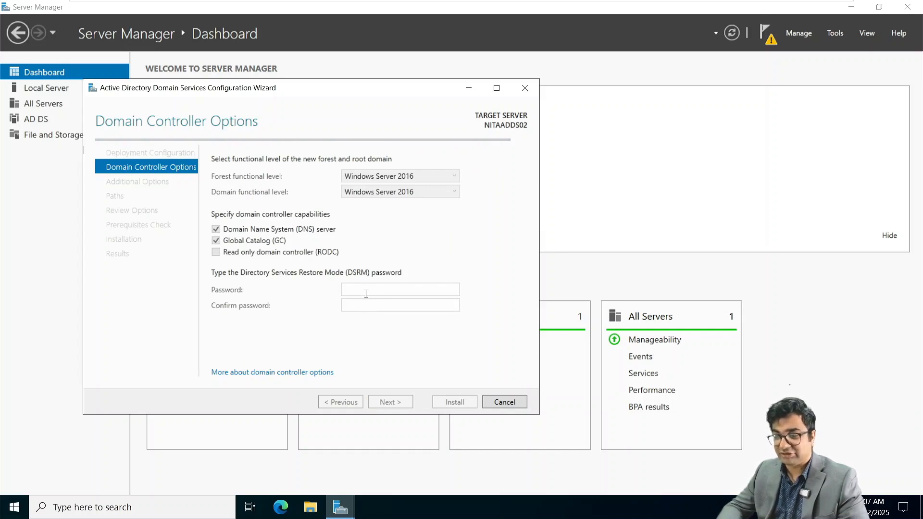
Step: Enter and confirm the Directory Services Restore Mode password
click(366, 294)
text(••)
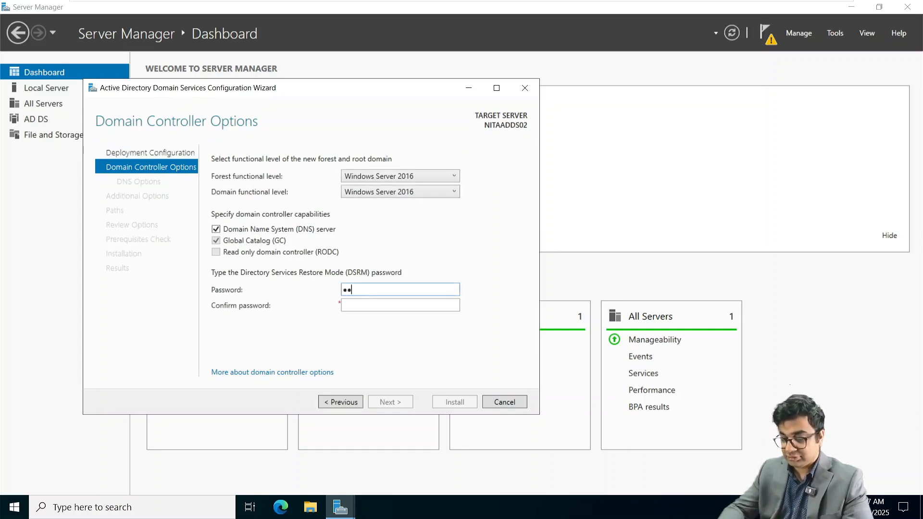
text(•••••••••)
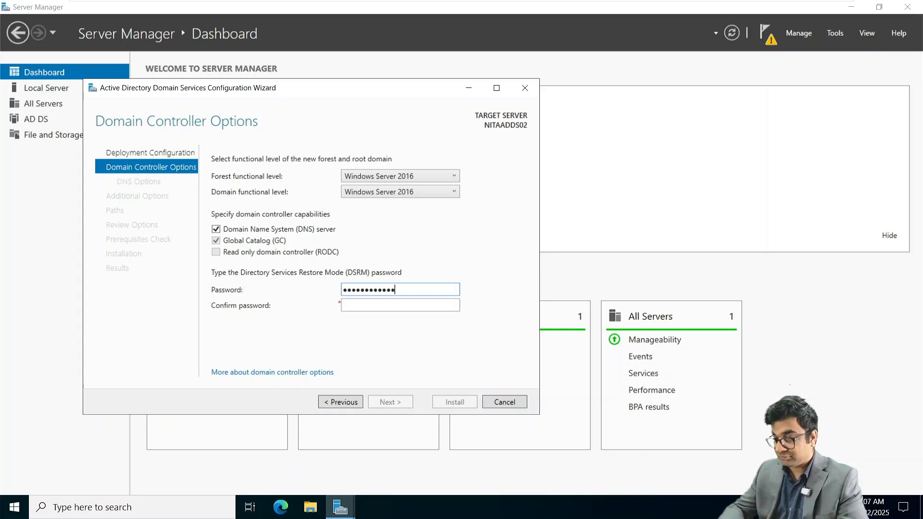
key(Tab)
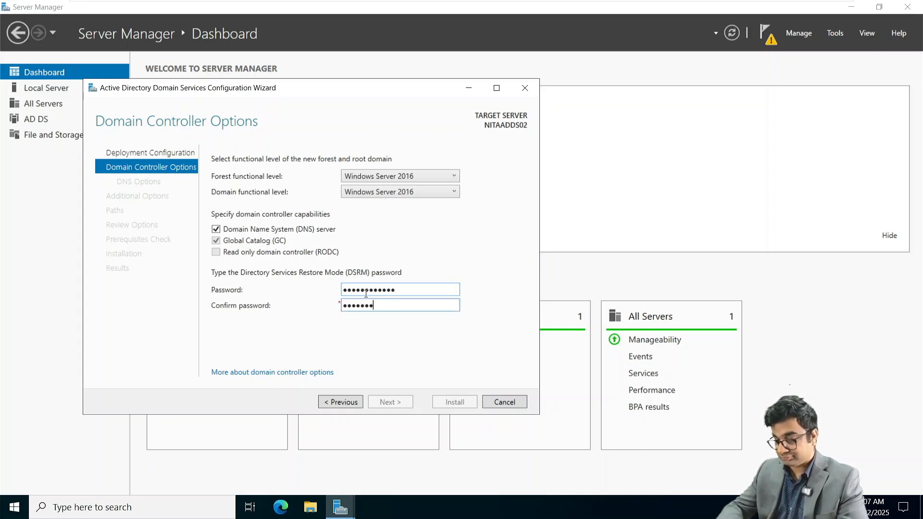
text(•••)
key(Return)
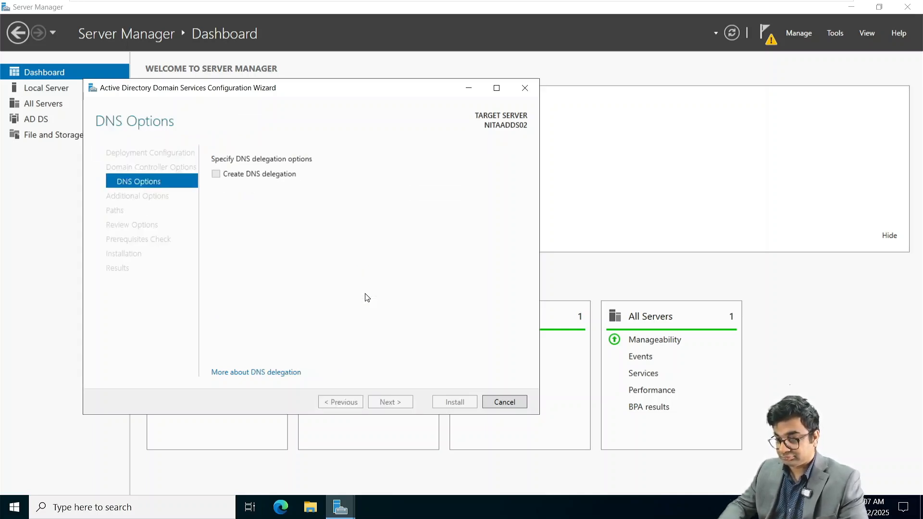
Step: Accept NetBIOS name NITA and default folders, pass prerequisite checks, and install the domain controller
key(Return)
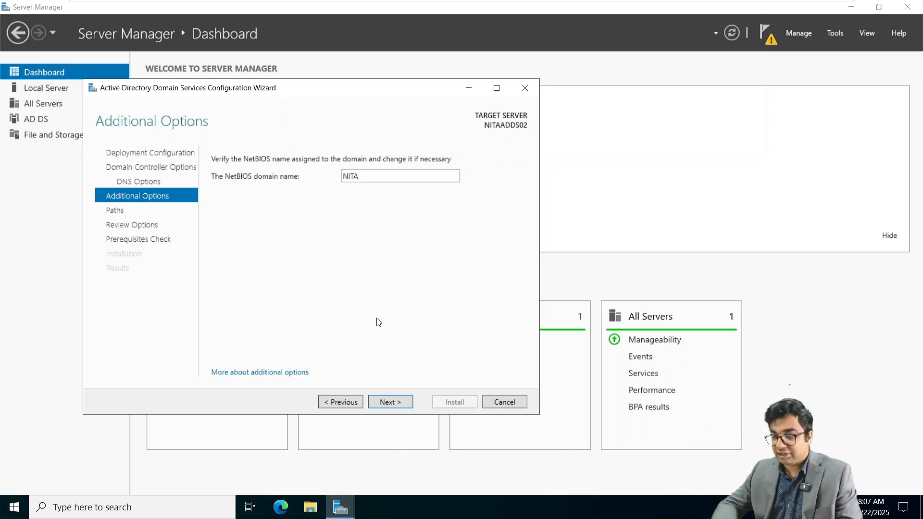
click(400, 402)
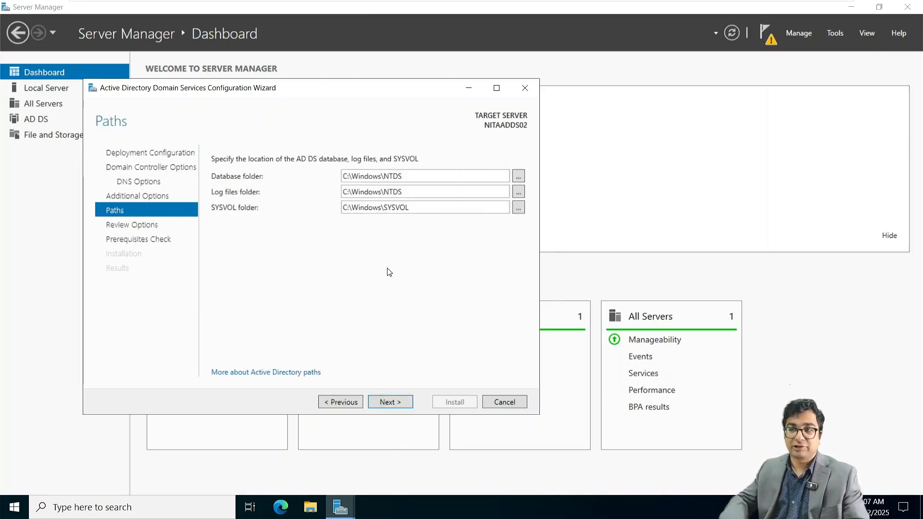
click(382, 404)
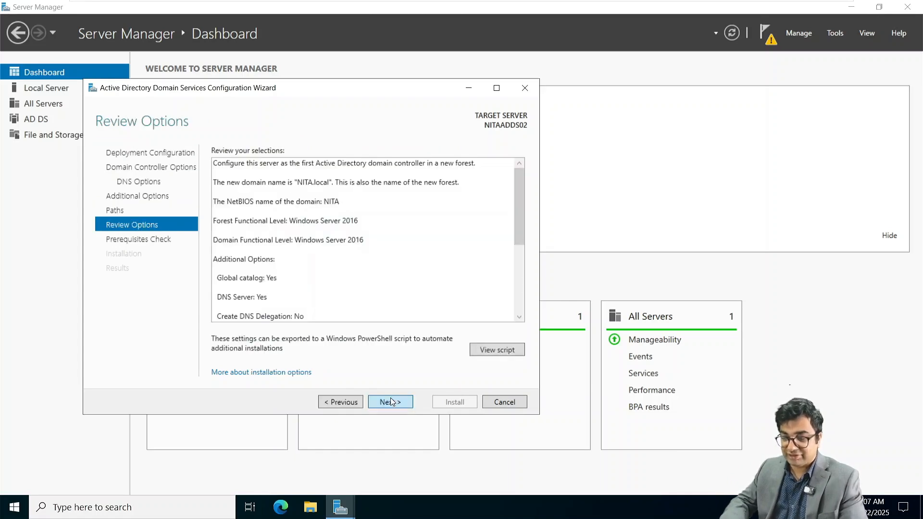
click(388, 403)
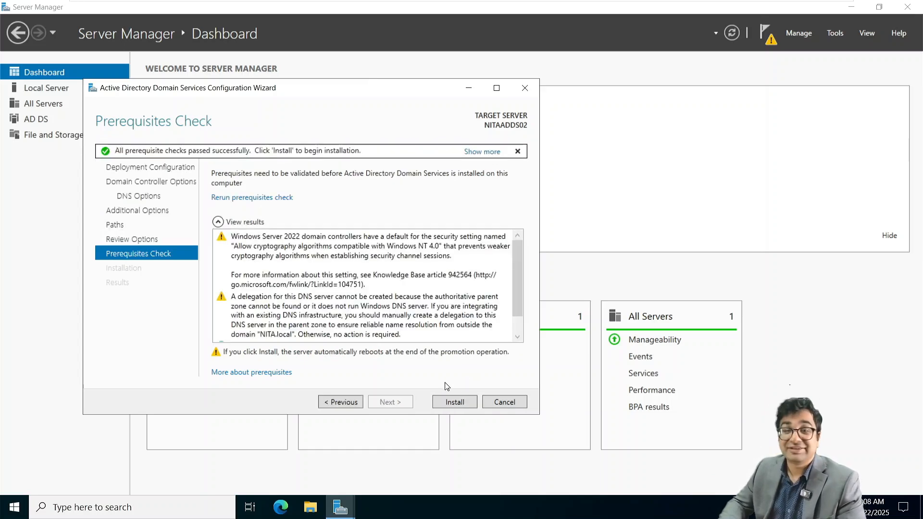
click(455, 406)
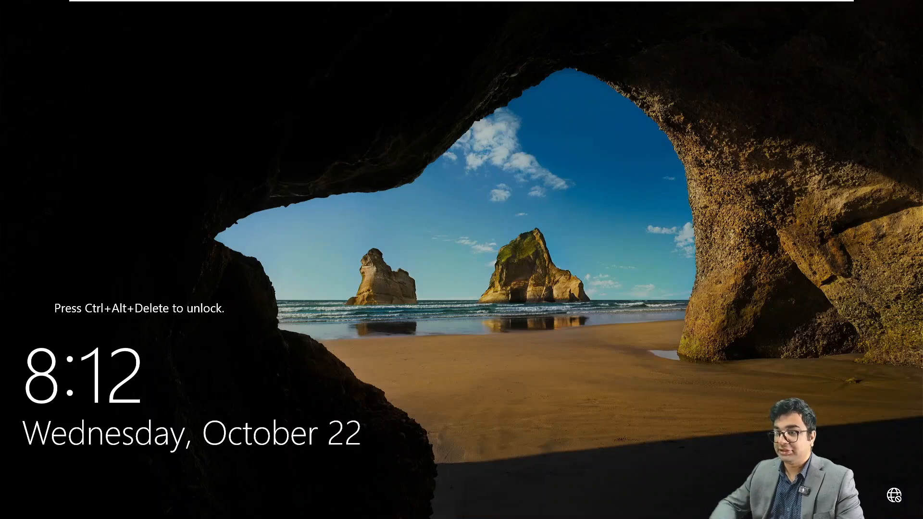
Step: Sign back in to NITAADDS02 as the NITA domain administrator after the restart
mouse_move(296, 2)
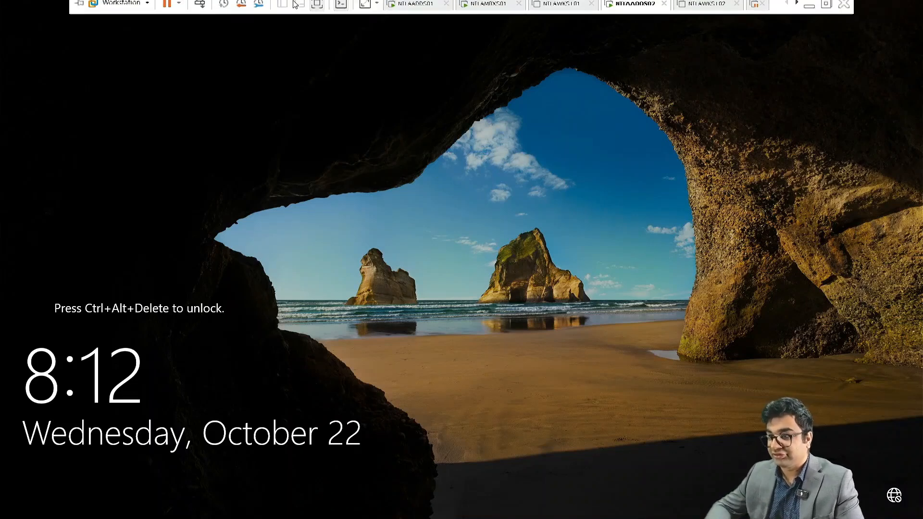
click(200, 9)
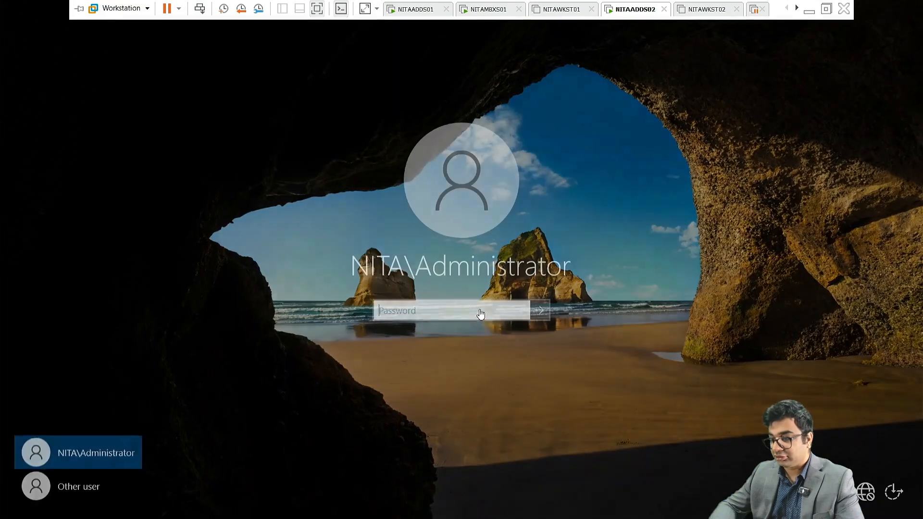
text(*)
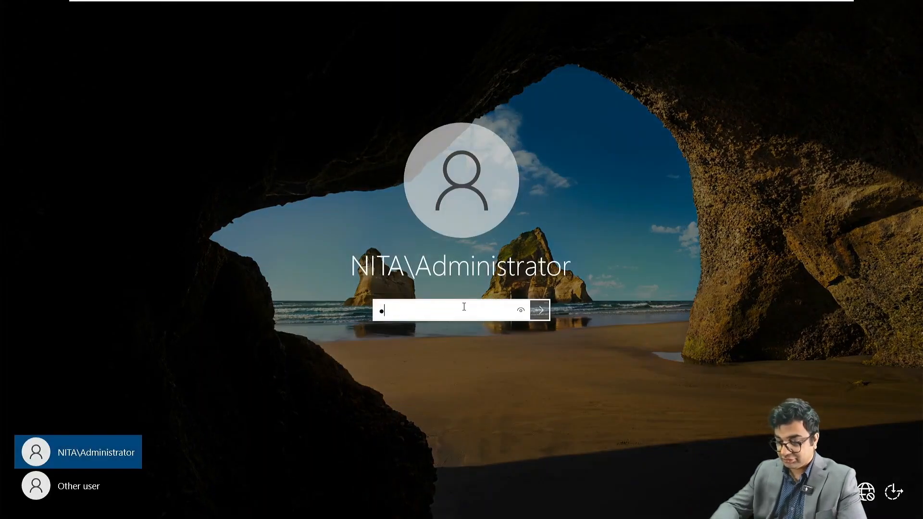
text(***********)
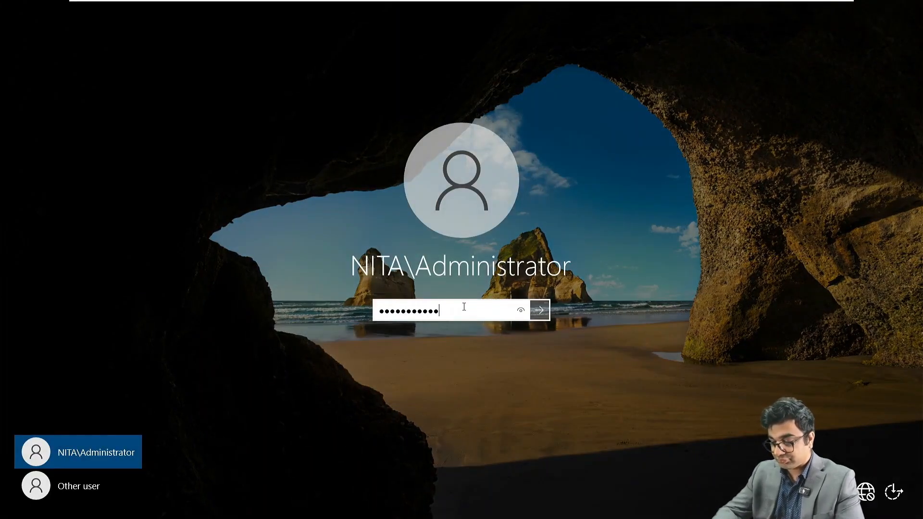
key(Return)
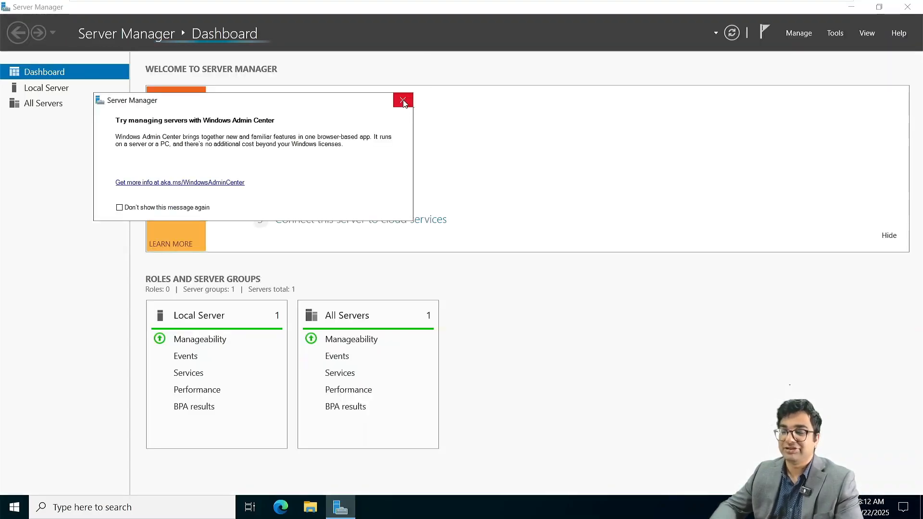
Step: Close the Windows Admin Center notice, show Local Server properties, and open Ethernet0's network connections
click(403, 100)
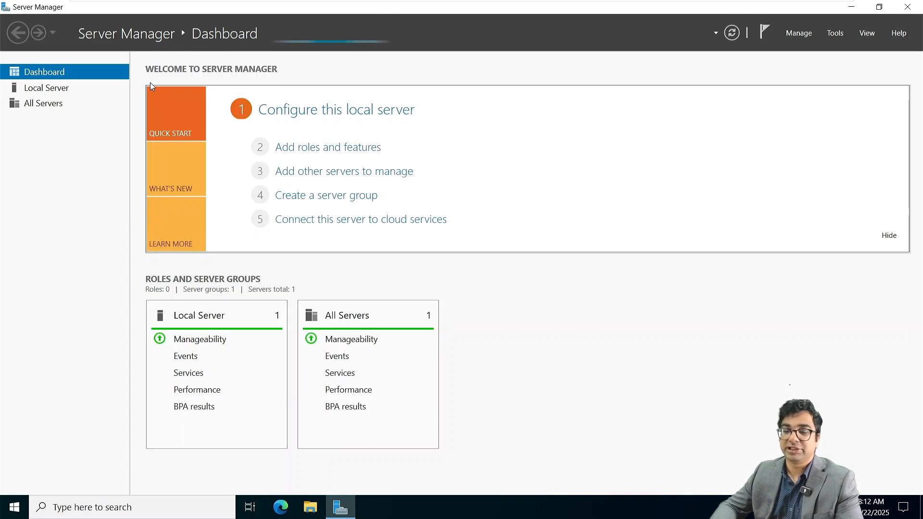
click(40, 87)
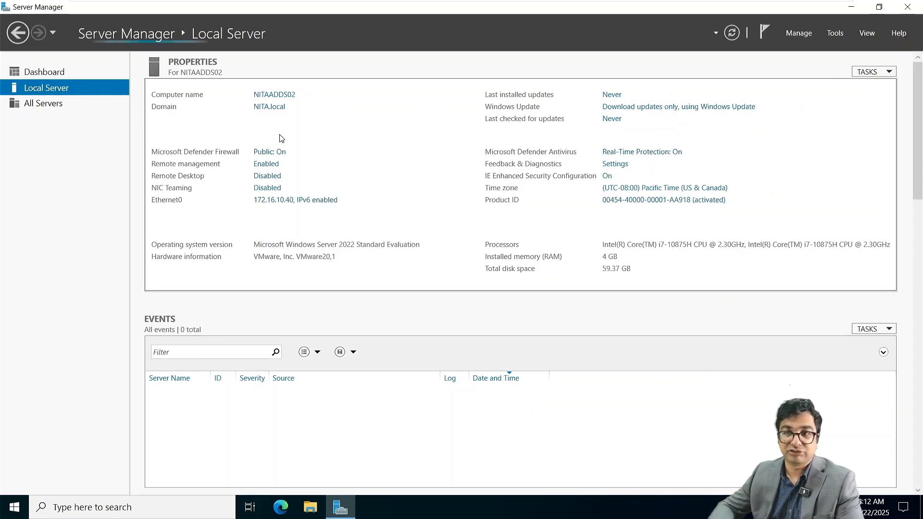
click(298, 202)
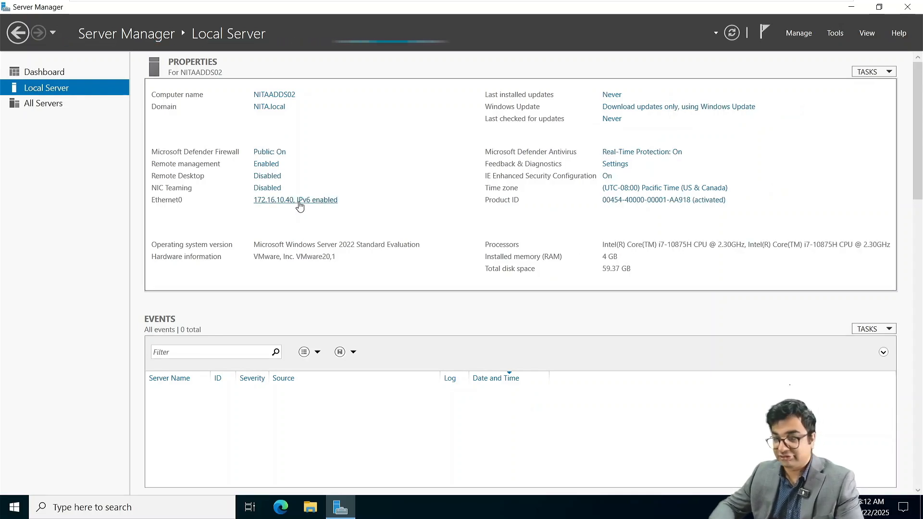
Step: Change Ethernet0's IPv4 preferred DNS server to 172.16.10.40 and save the adapter properties
right_click(216, 163)
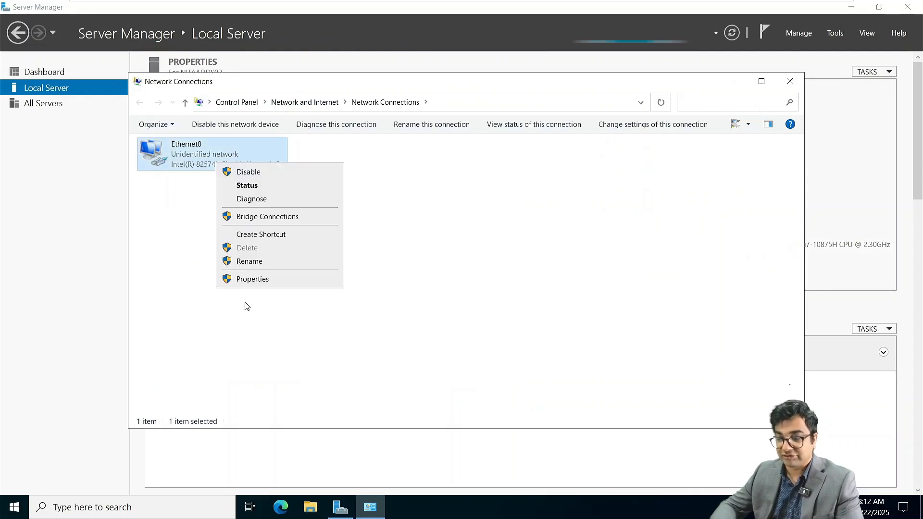
click(243, 286)
double_click(226, 259)
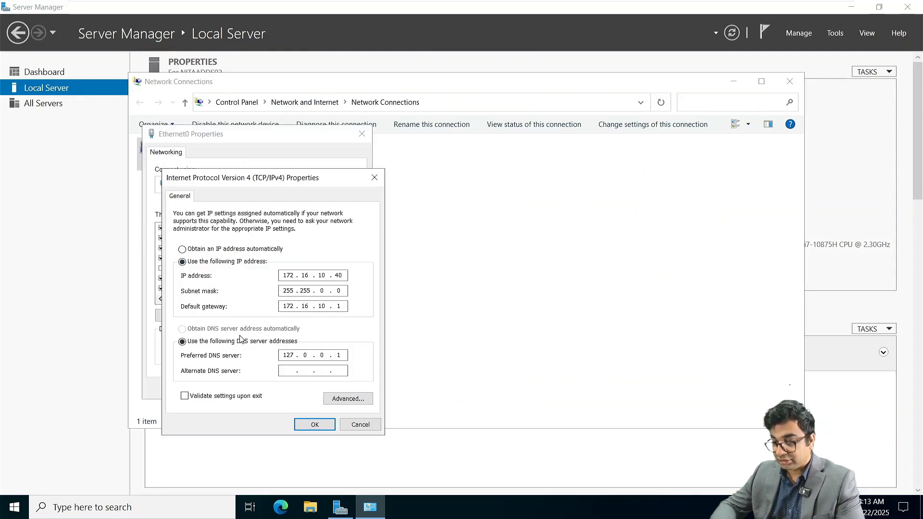
double_click(289, 355)
text(172 . 1)
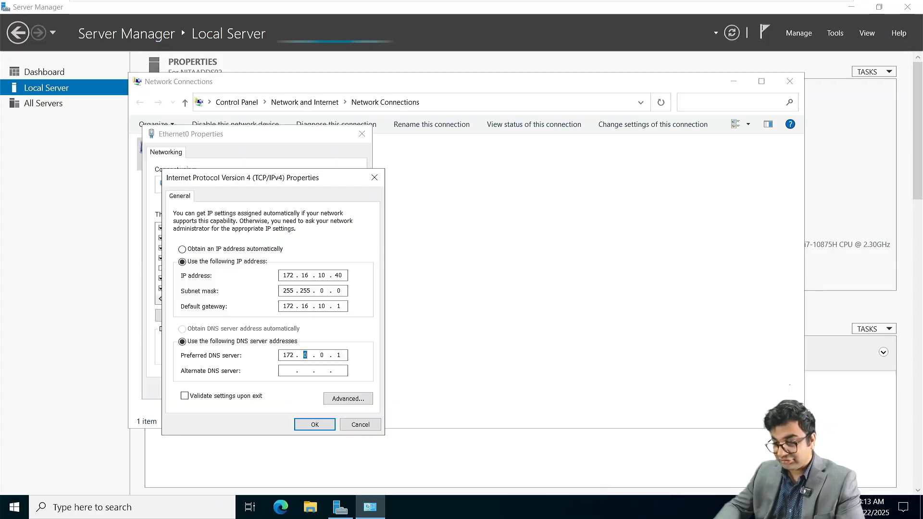
text(6 . 10 . )
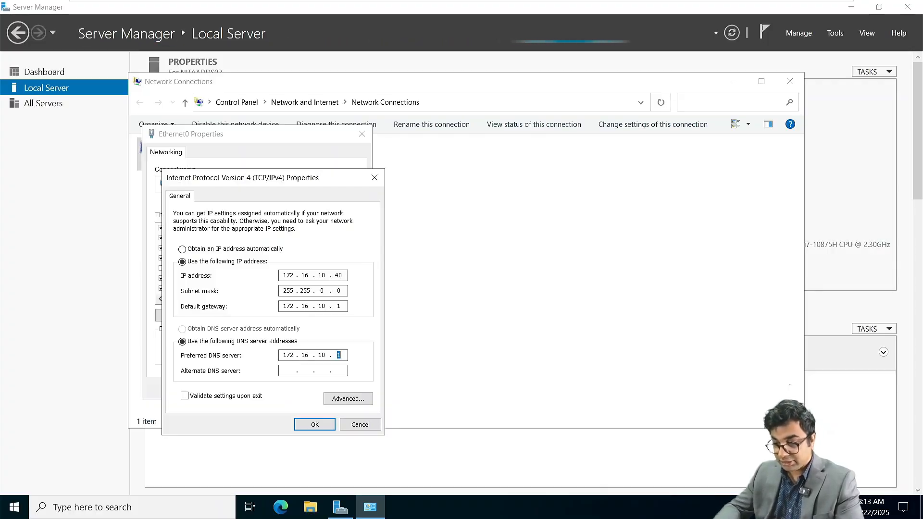
text(40)
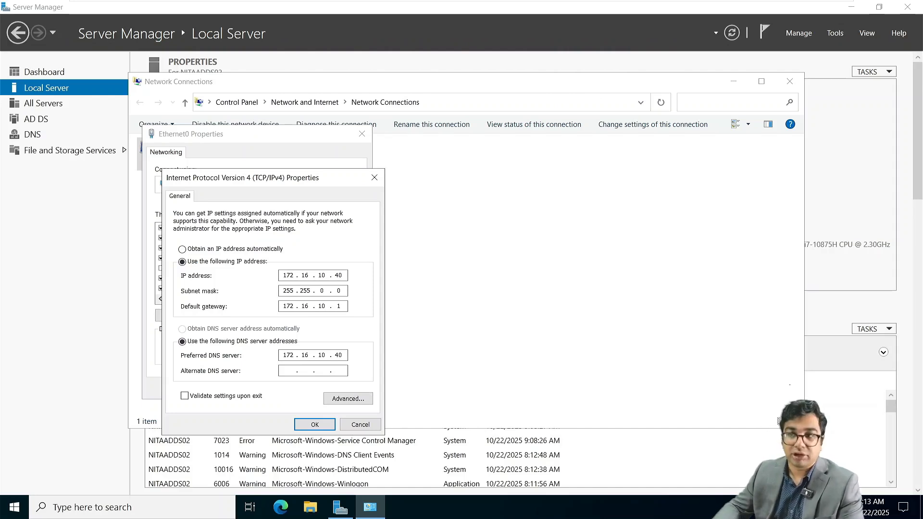
key(Return)
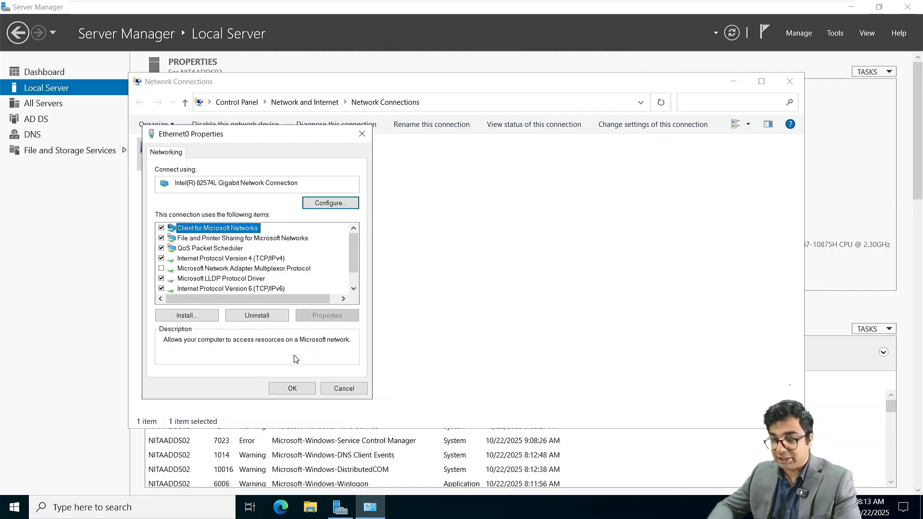
click(300, 388)
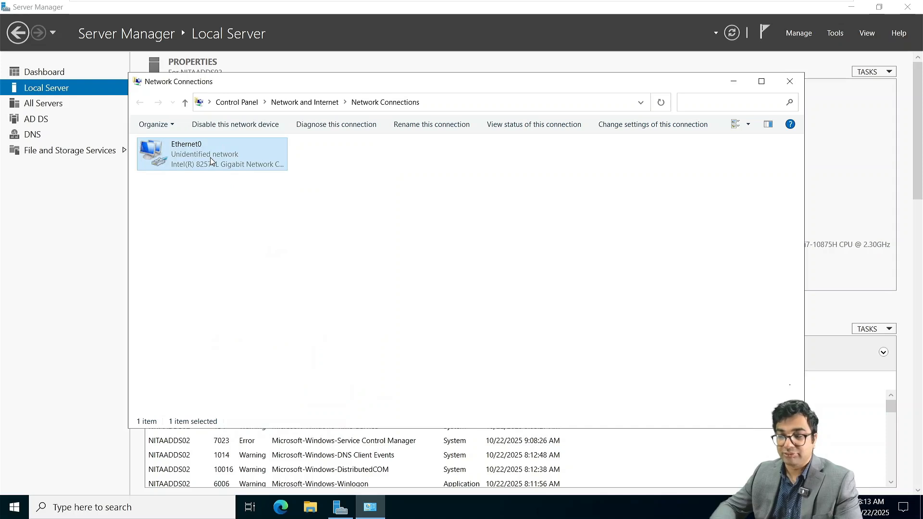
Step: Disable and re-enable Ethernet0, then close Network Connections
right_click(209, 157)
click(240, 166)
right_click(240, 166)
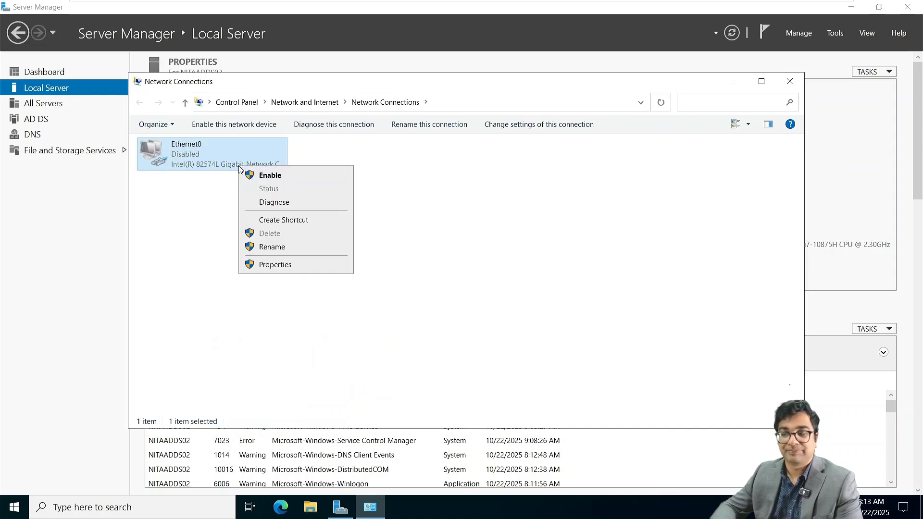
click(262, 175)
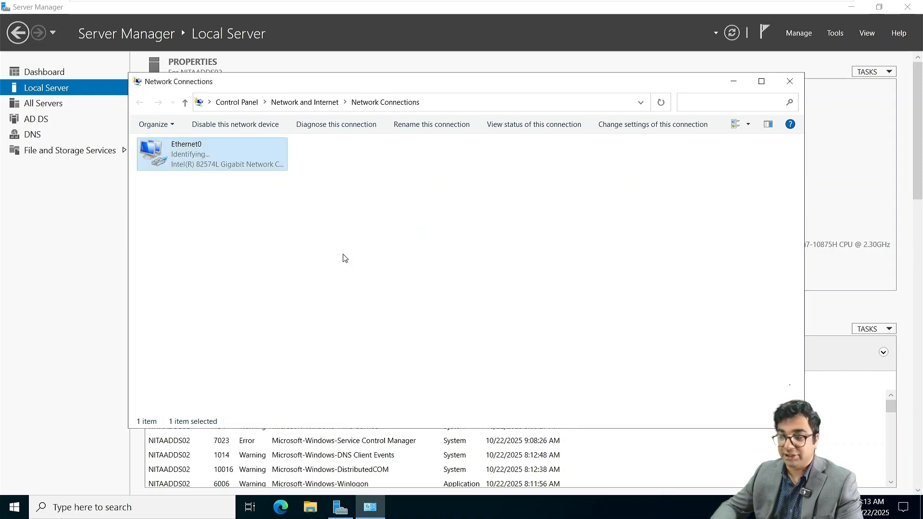
click(789, 83)
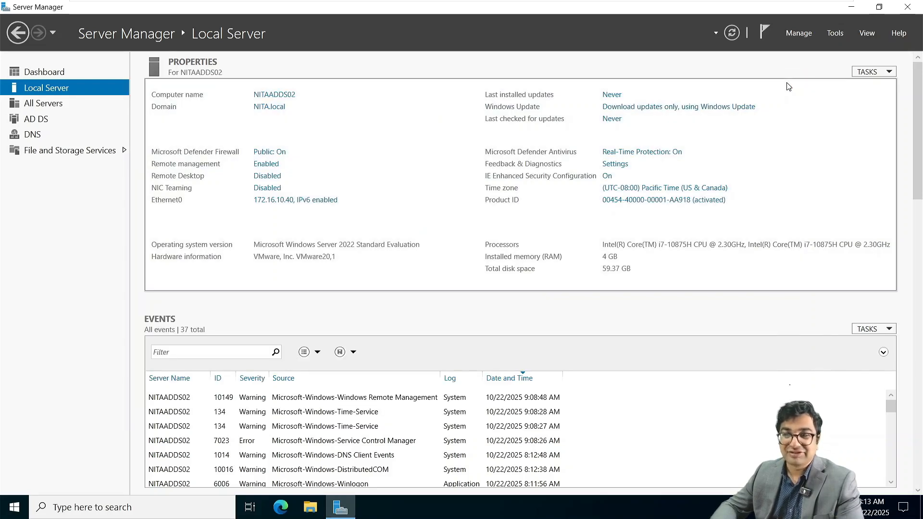
Step: Launch Active Directory Users and Computers and create a France OU under NITA.local
click(834, 34)
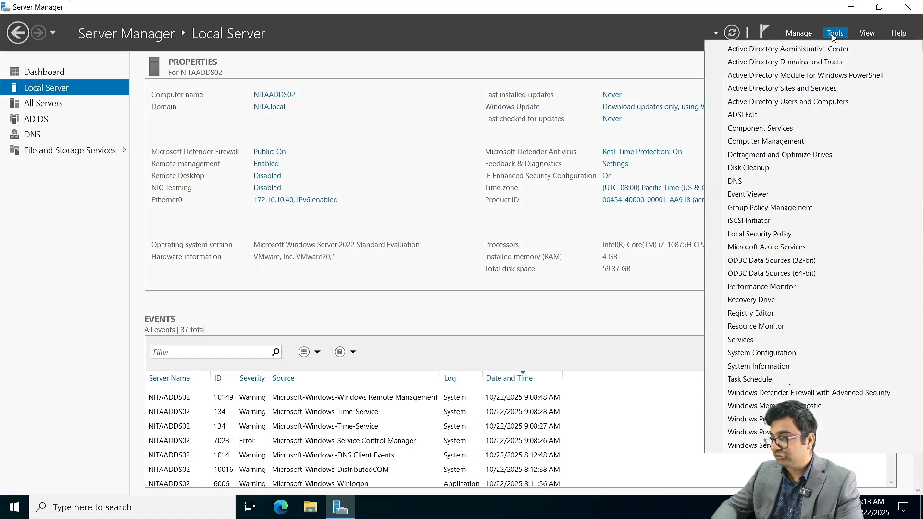
click(769, 103)
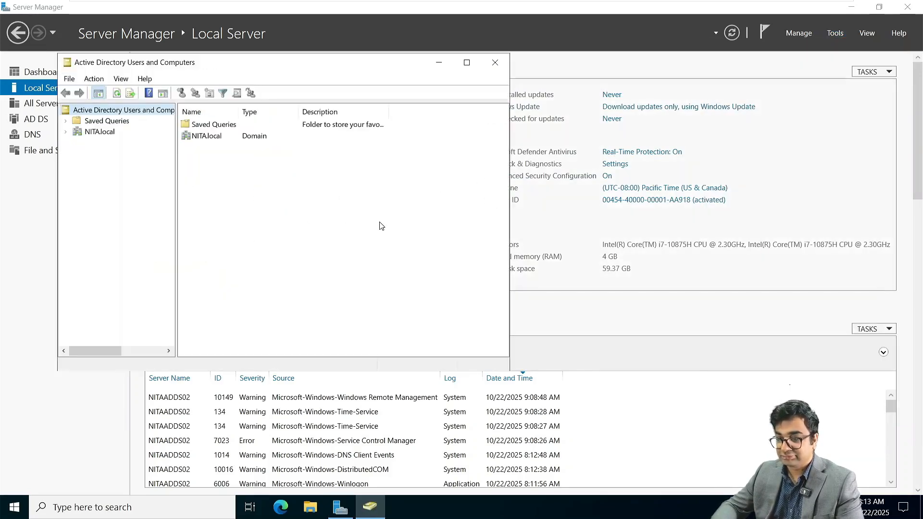
click(105, 133)
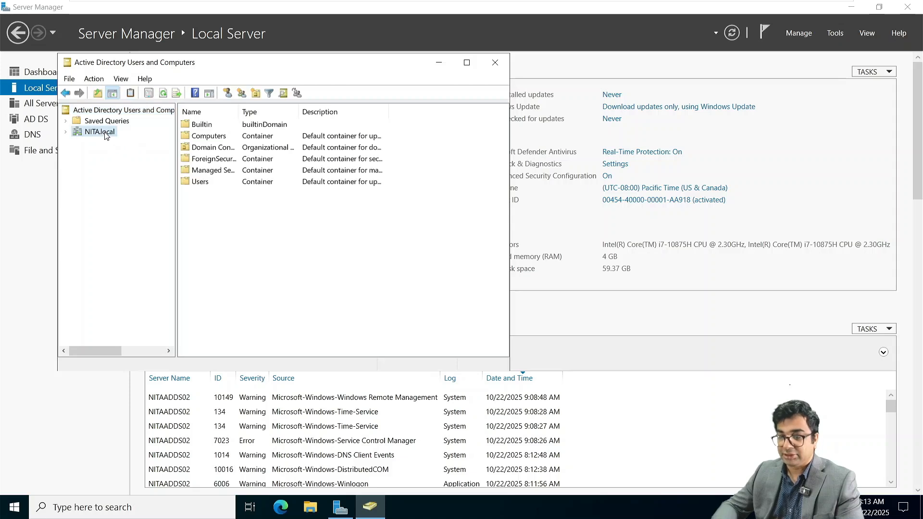
click(255, 94)
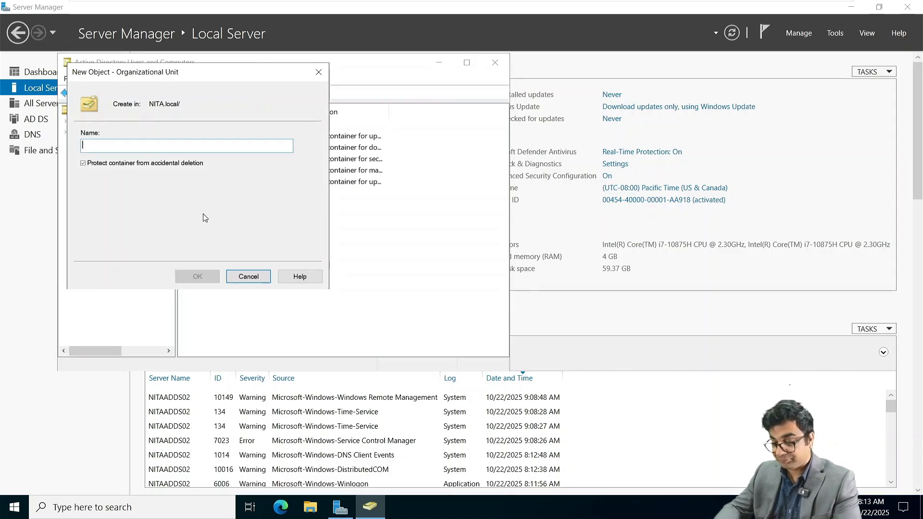
text(Tor)
key(BackSpace)
key(BackSpace)
key(BackSpace)
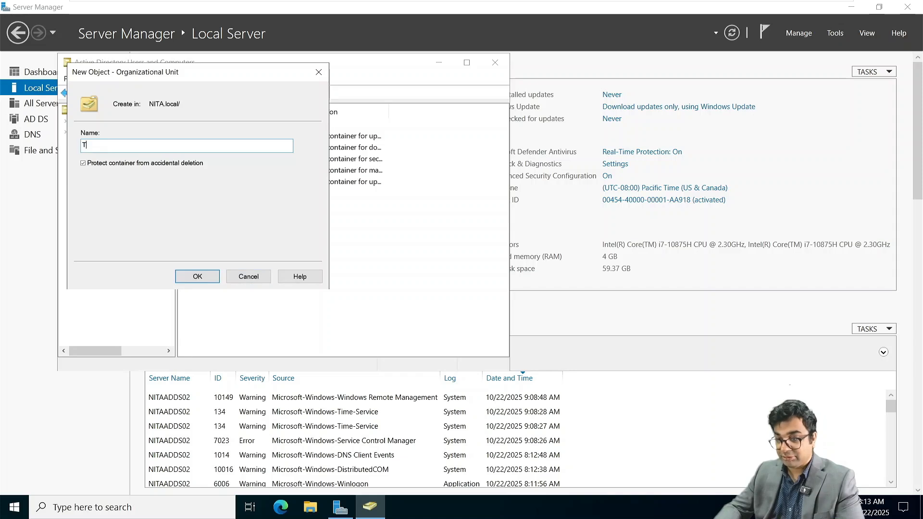
text(France)
key(Return)
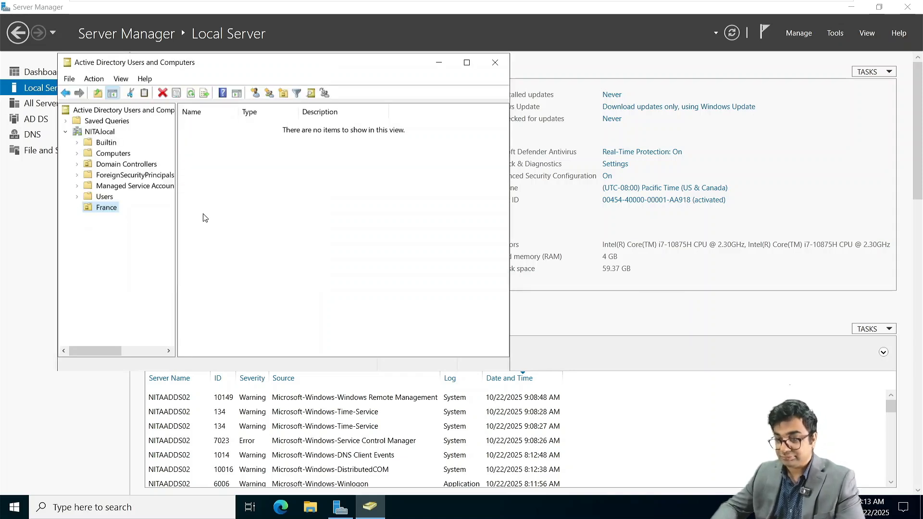
Step: Add the first user to France, password never expiring and no change required at logon
click(256, 93)
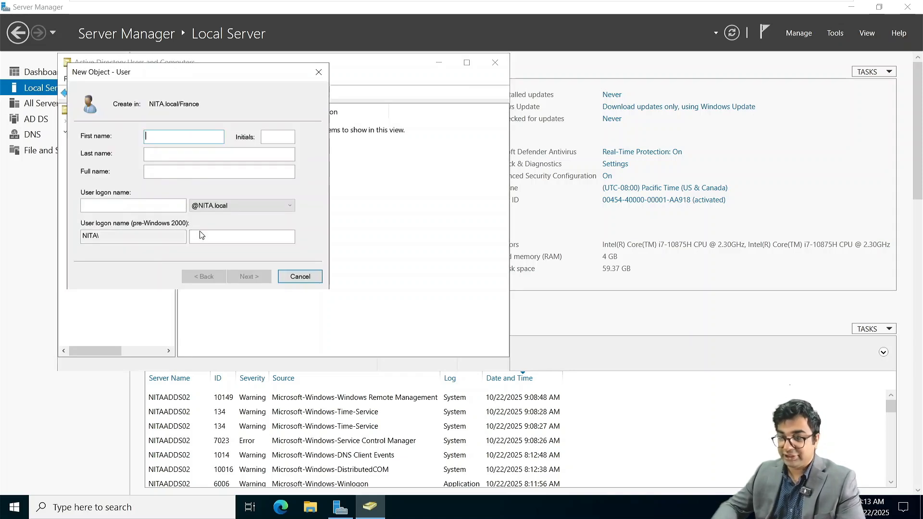
click(161, 174)
text(Bi)
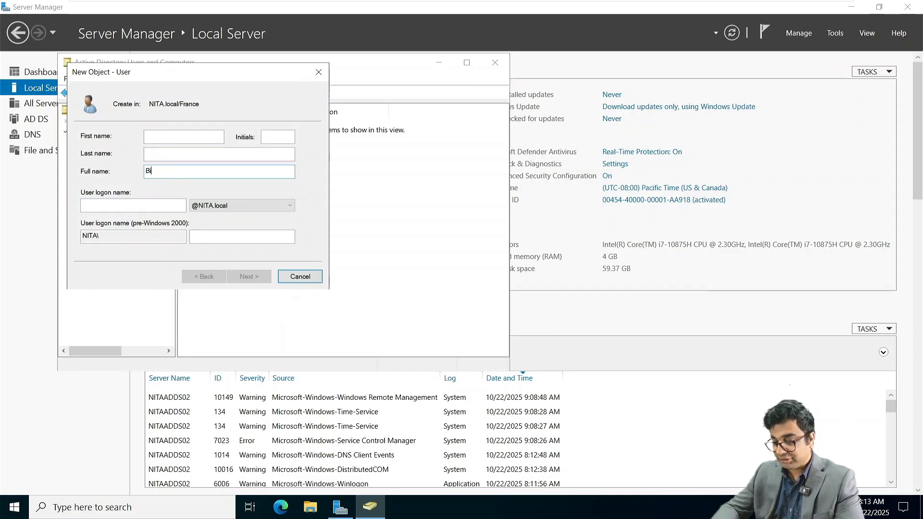
text(ll Wal)
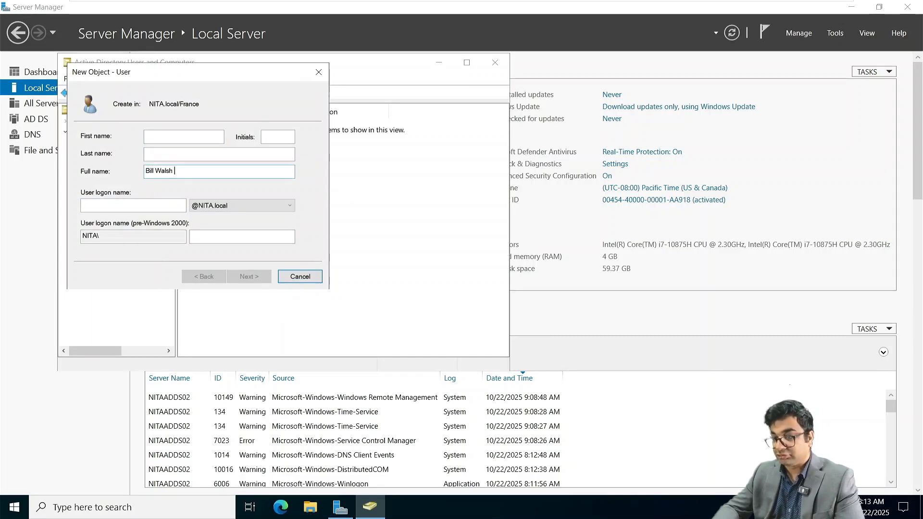
text(sh)
key(Tab)
text(bw)
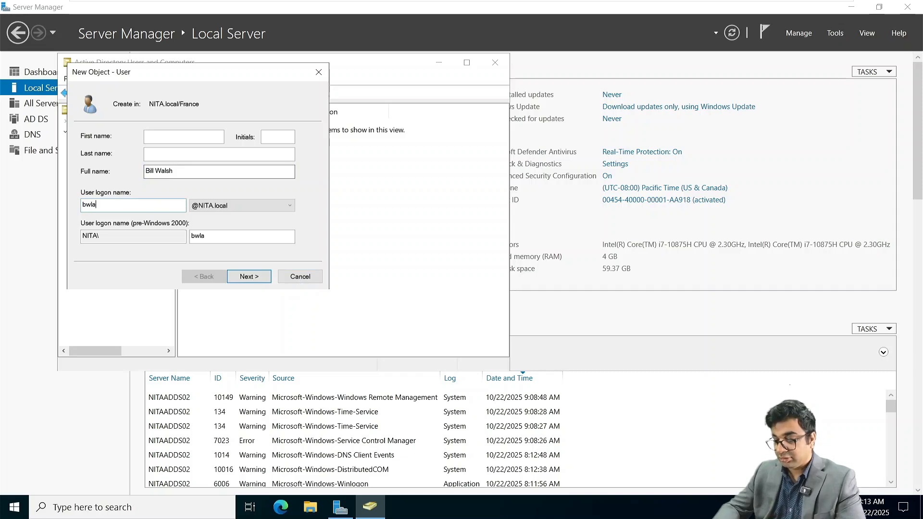
text(lash)
key(Return)
text(Pa)
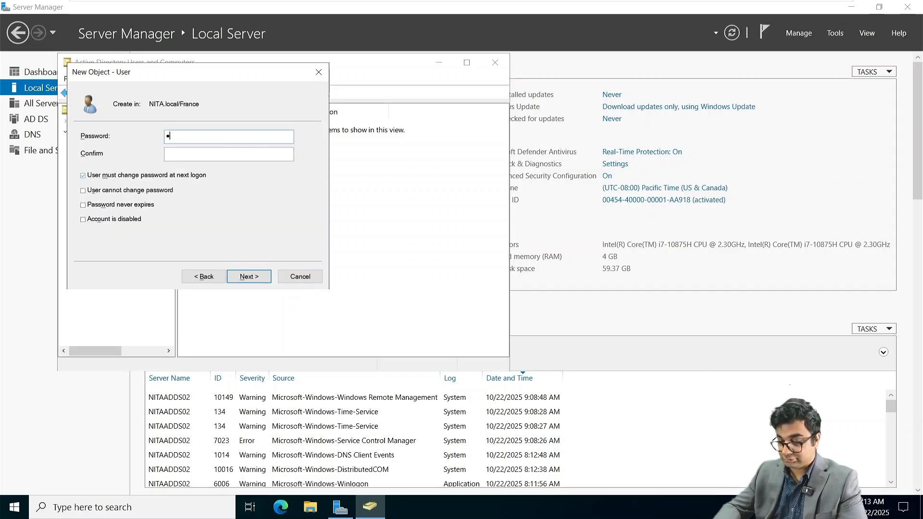
text(ssword123)
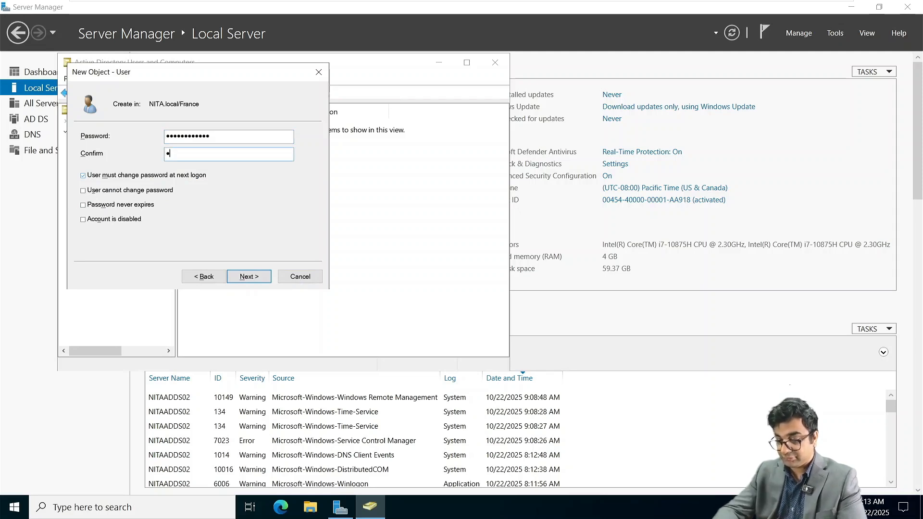
text(Password)
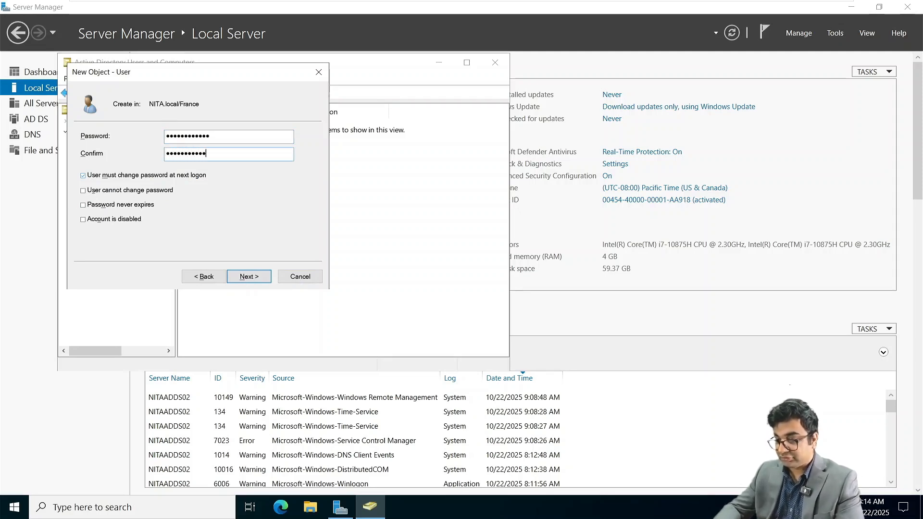
click(84, 175)
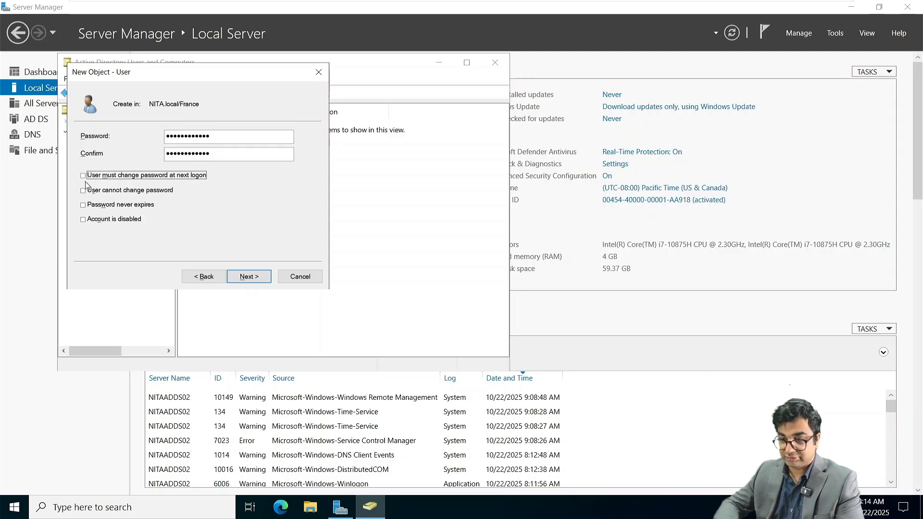
click(84, 204)
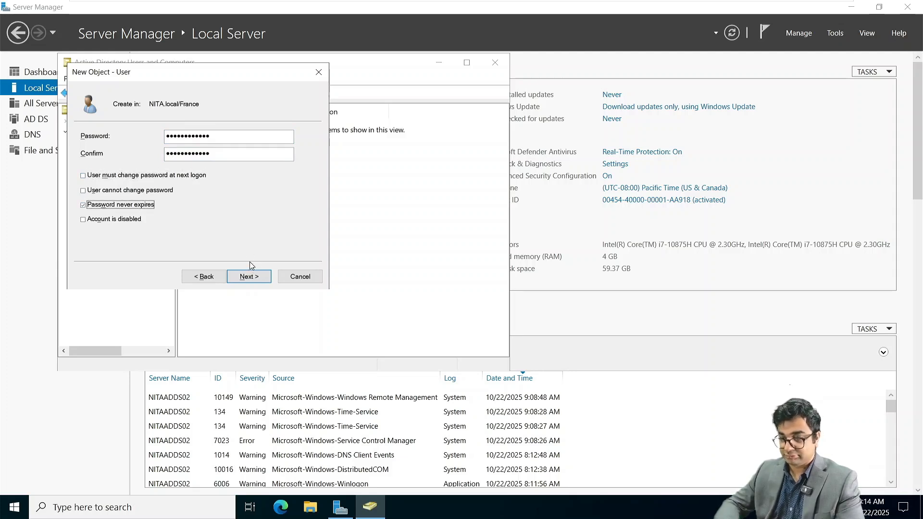
click(250, 276)
click(250, 276)
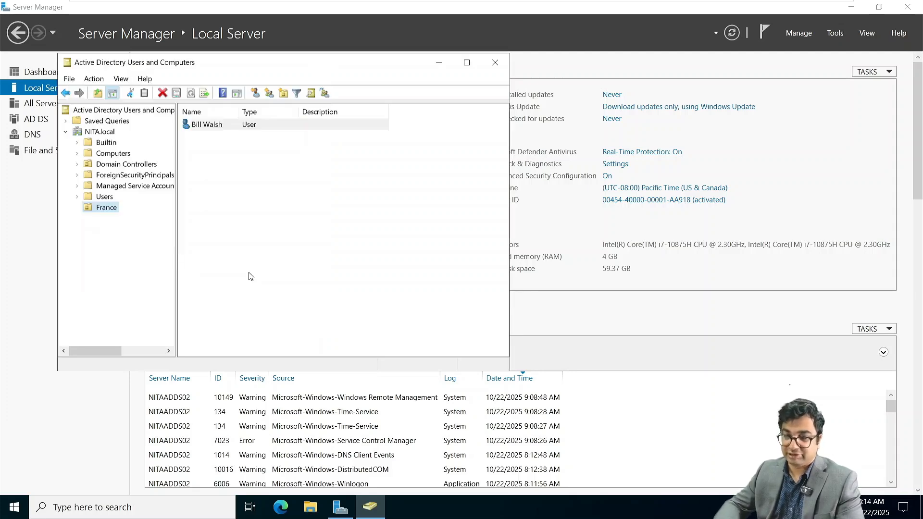
Step: Add a second user to France with the same password options: never expires, no change at logon
click(254, 94)
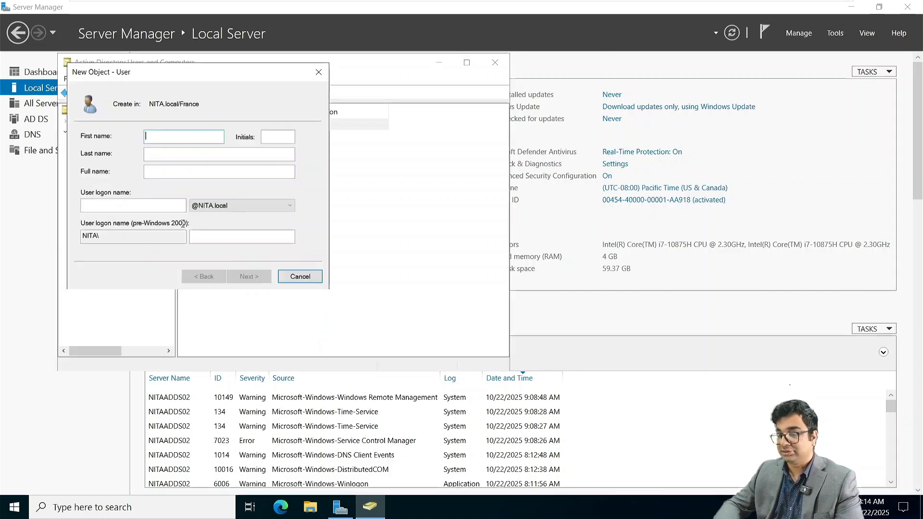
click(177, 173)
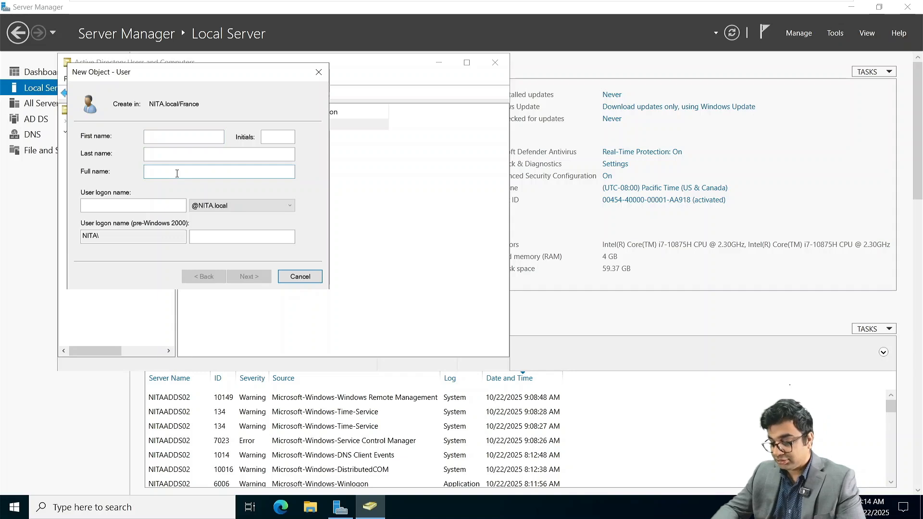
text(Megan Fox)
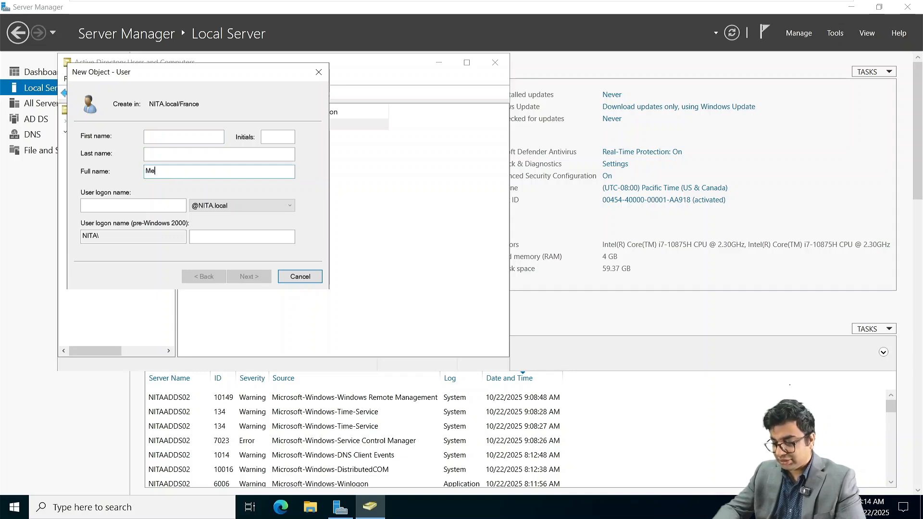
key(Tab)
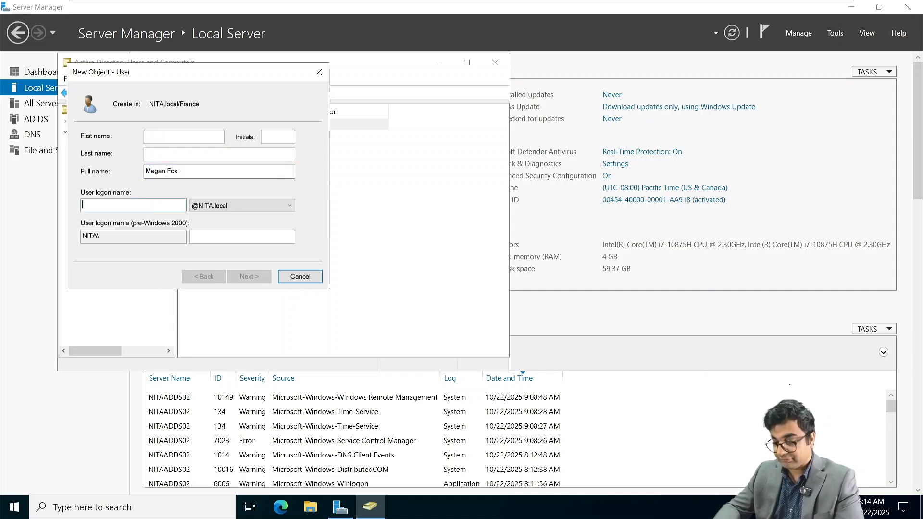
text(mfox)
key(Return)
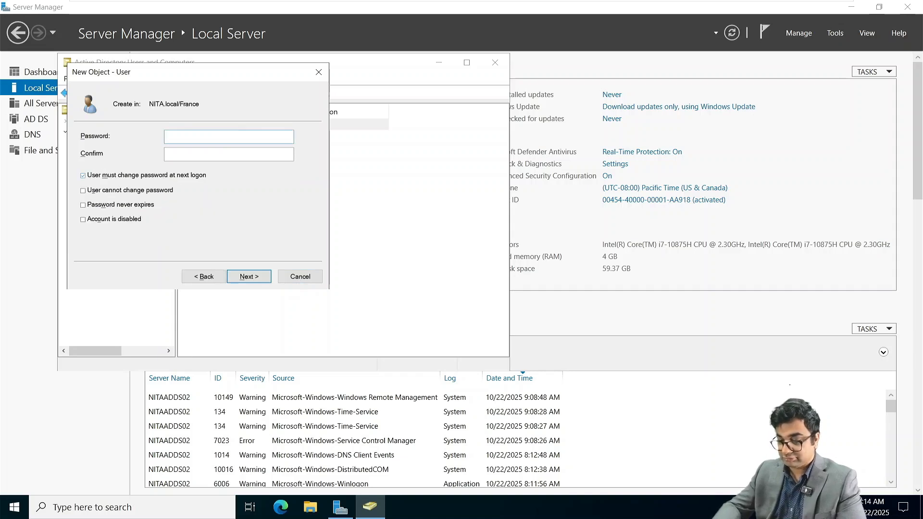
text(Pa$$w0rd)
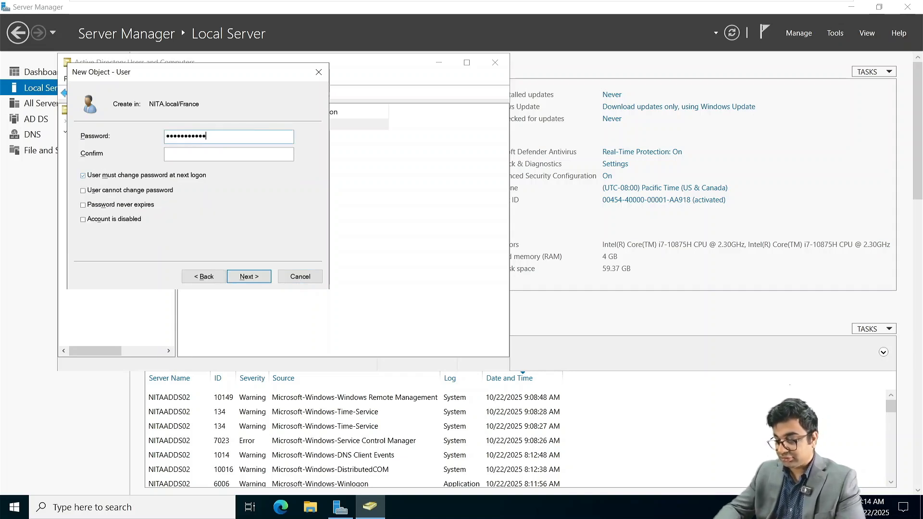
text(••••••••••)
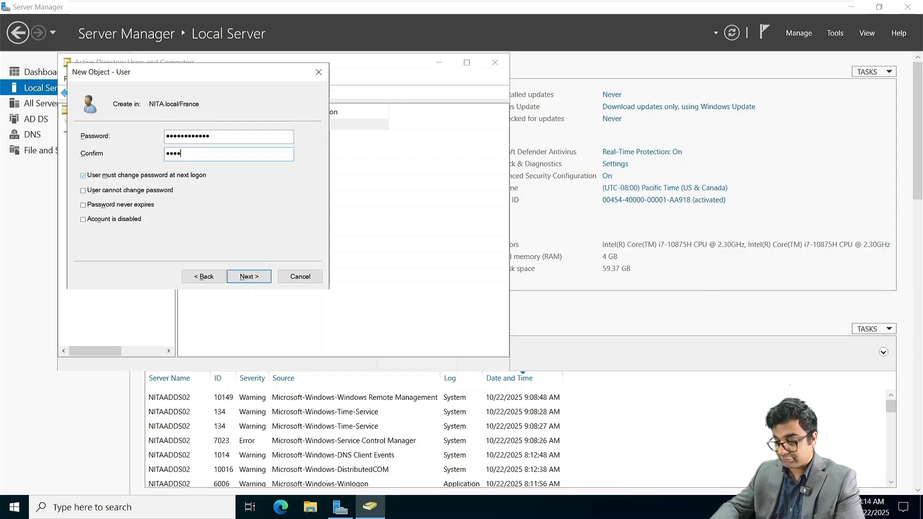
text(•)
key(Tab)
key(Tab)
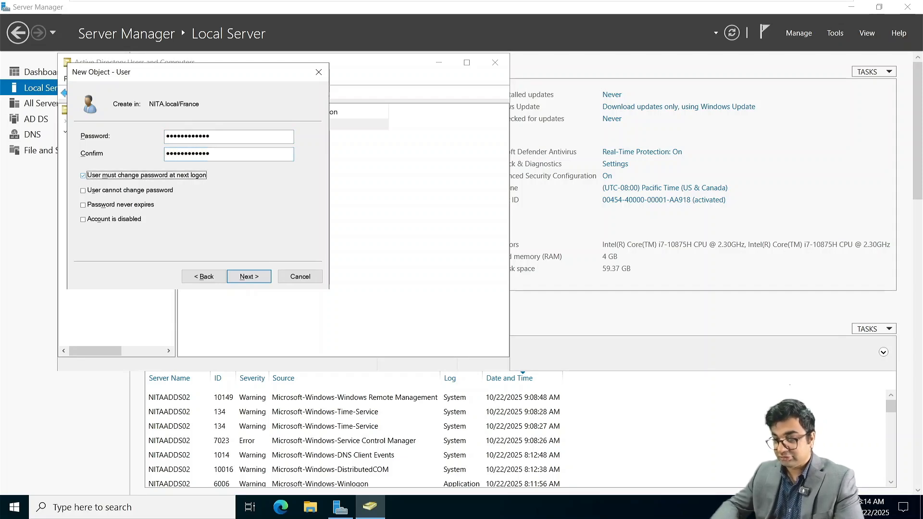
click(106, 177)
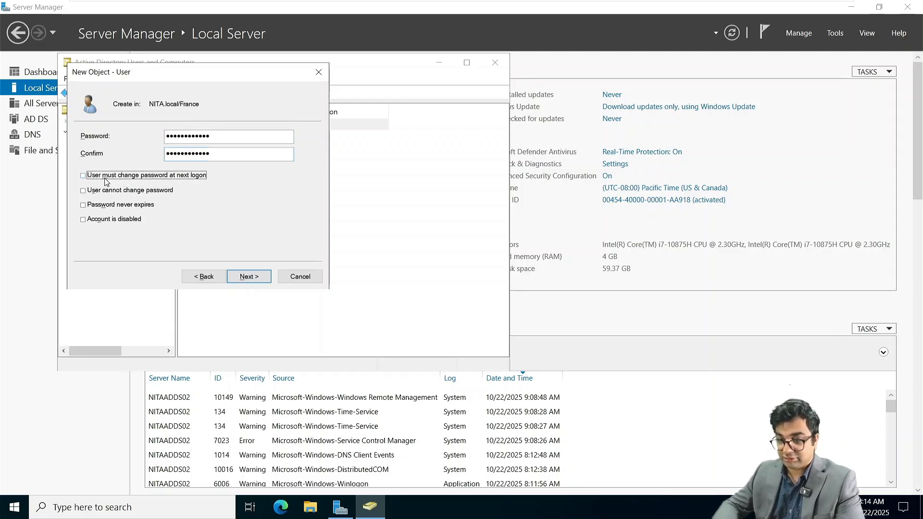
click(106, 206)
click(247, 277)
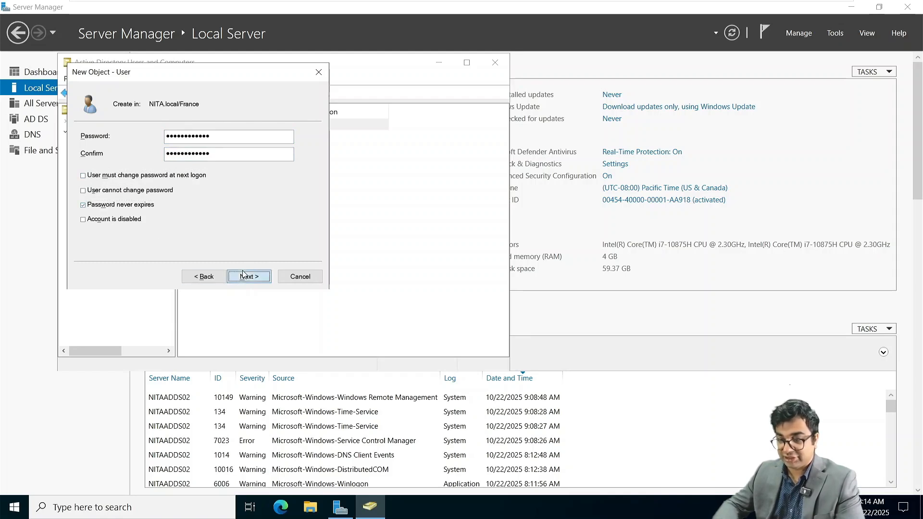
click(257, 278)
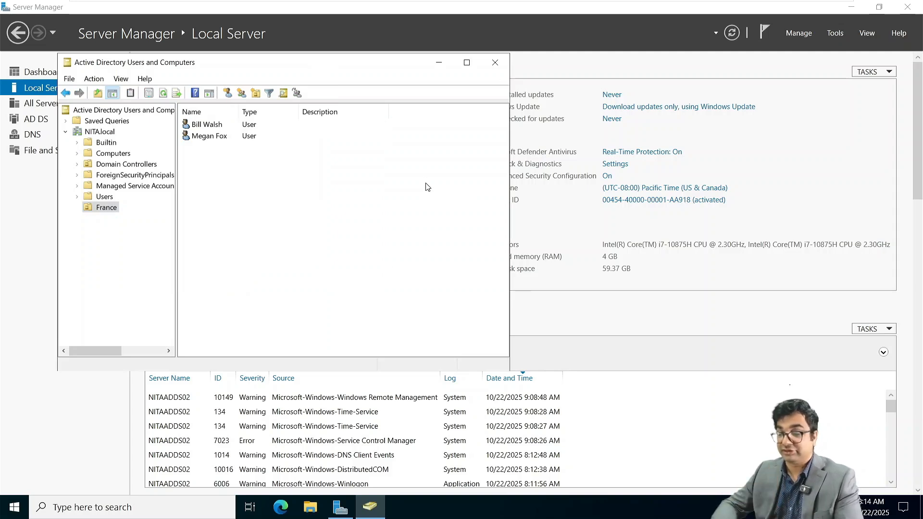
Step: Power on the NITAWKST02 and NITAWKST01 virtual machines
mouse_move(523, 3)
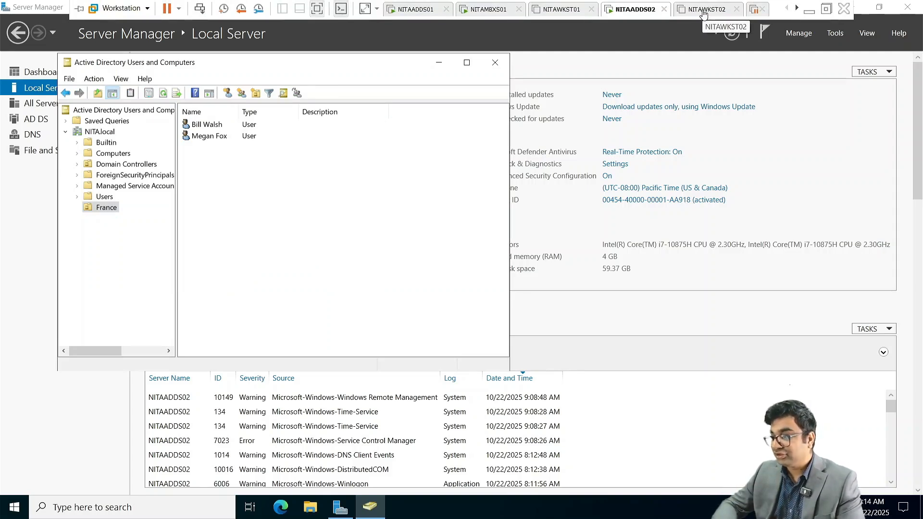
click(703, 12)
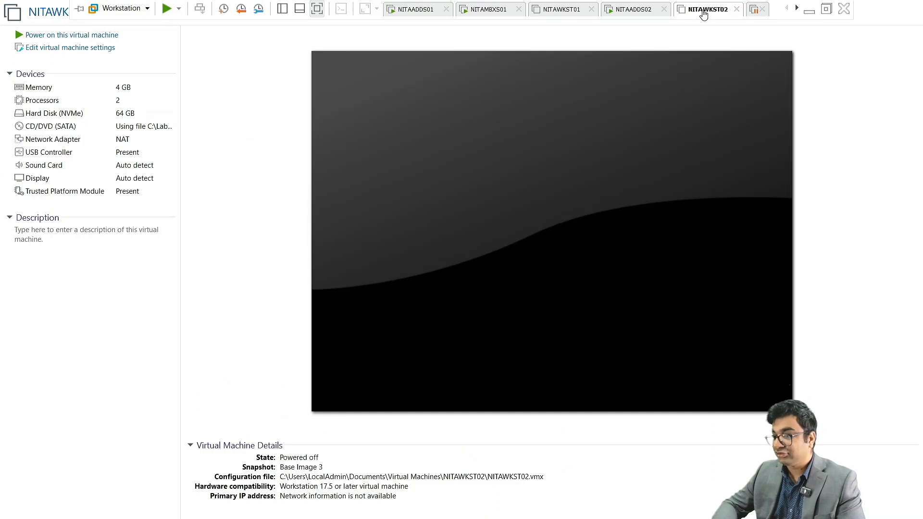
click(67, 36)
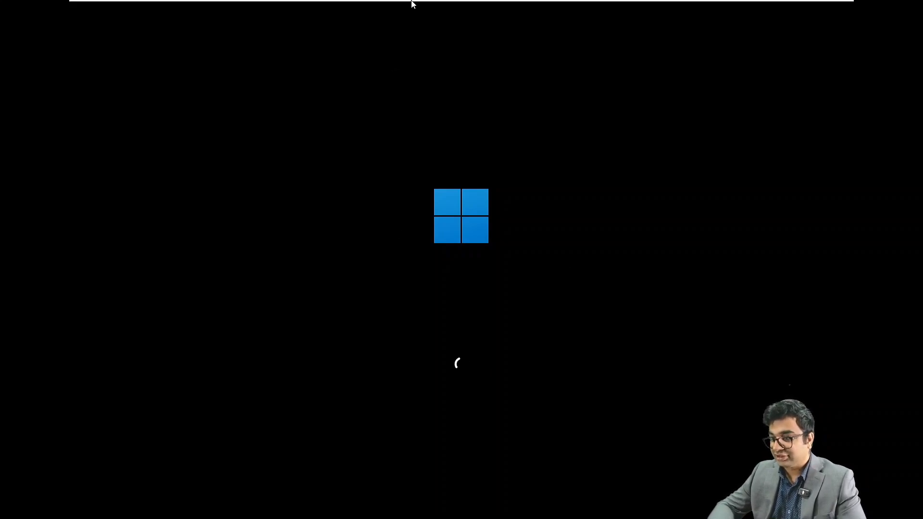
mouse_move(412, 4)
click(560, 10)
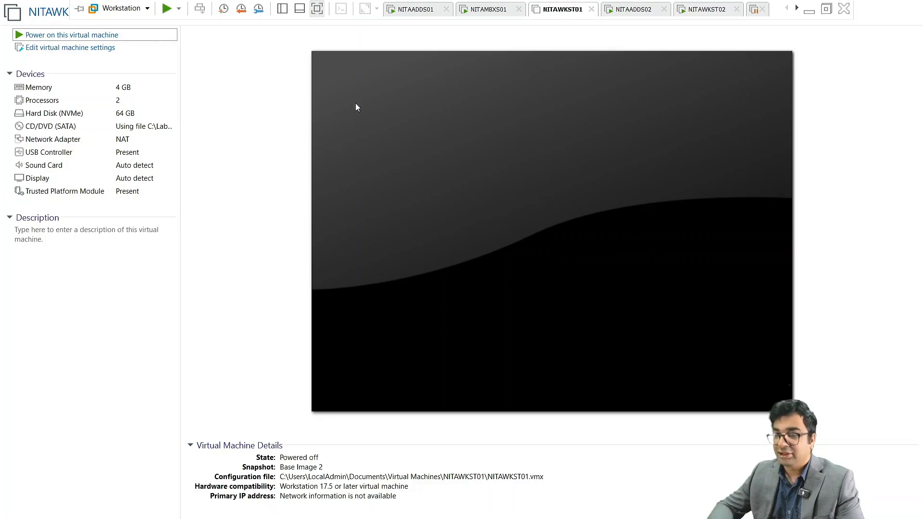
click(102, 35)
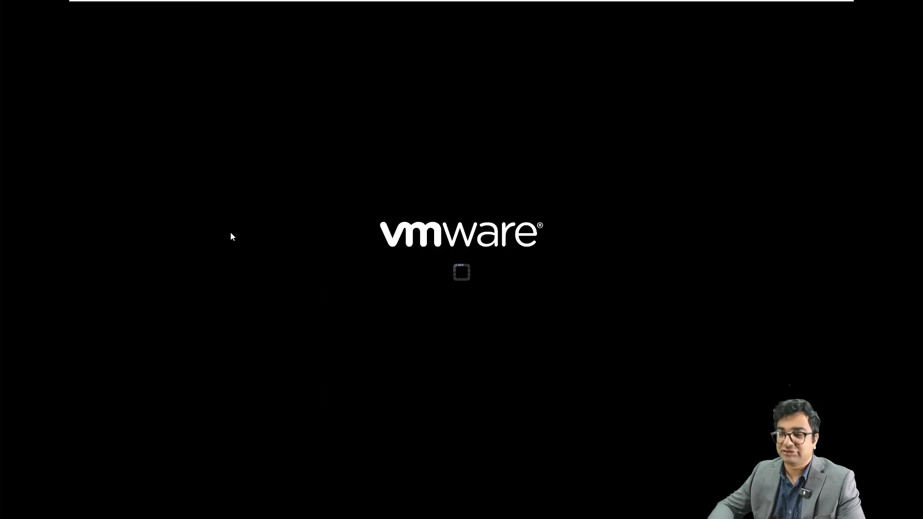
Step: Return to NITAWKST02, dismiss its lock screen and start entering the sign-in password
mouse_move(605, 13)
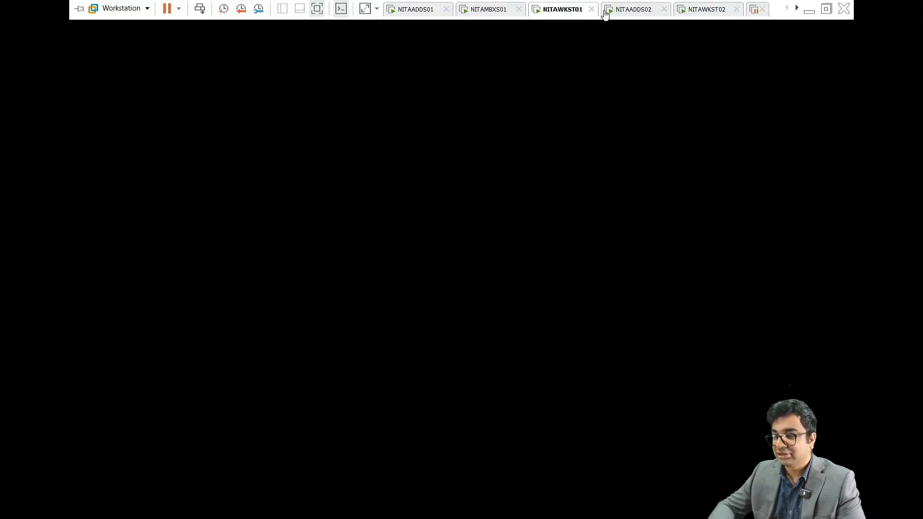
click(722, 9)
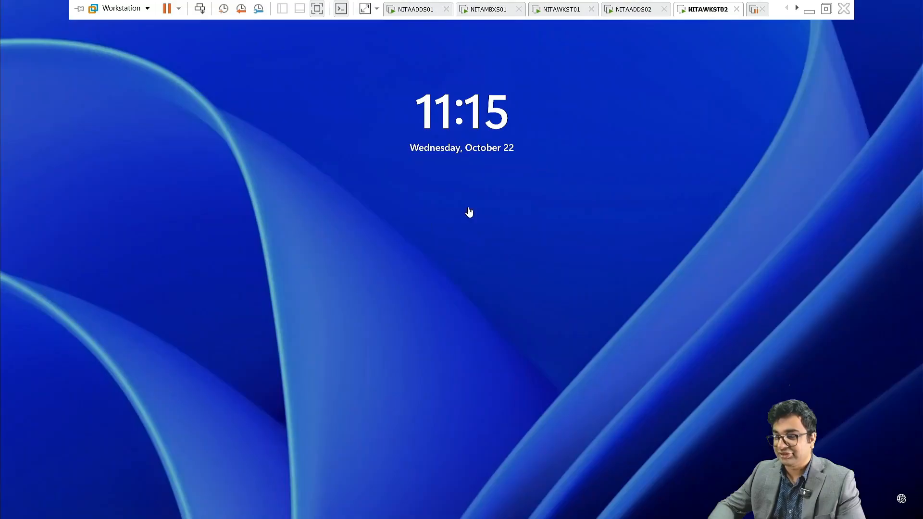
click(419, 302)
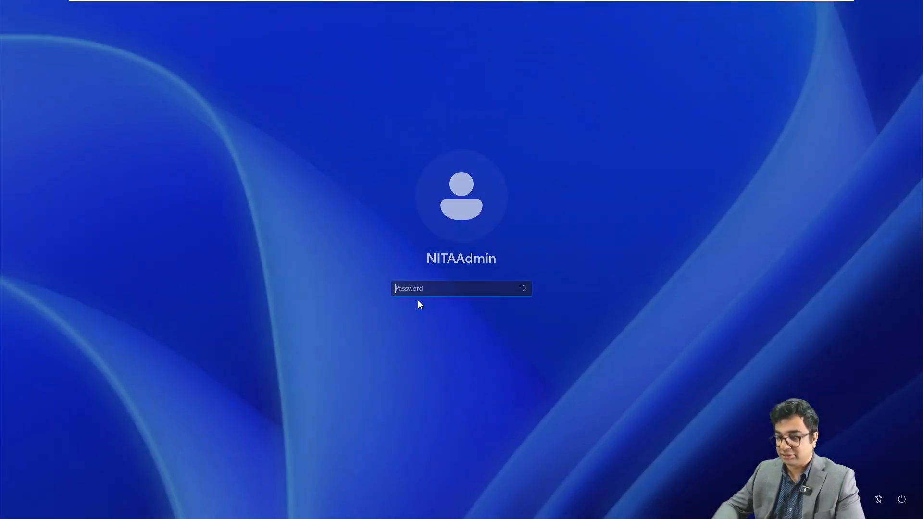
text(p)
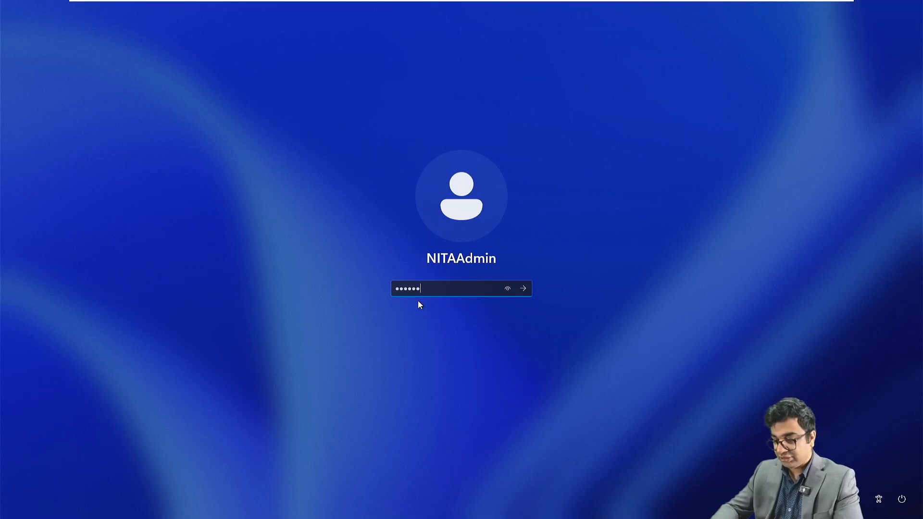
Step: Sign in to the Windows 11 guest and open Network Connections via Run with ncpa.cpl
key(Return)
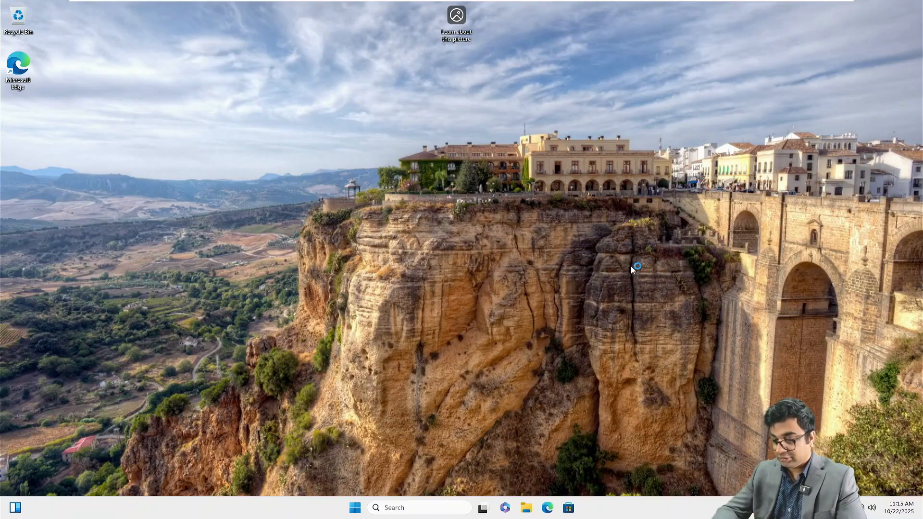
key(super+r)
text(nc)
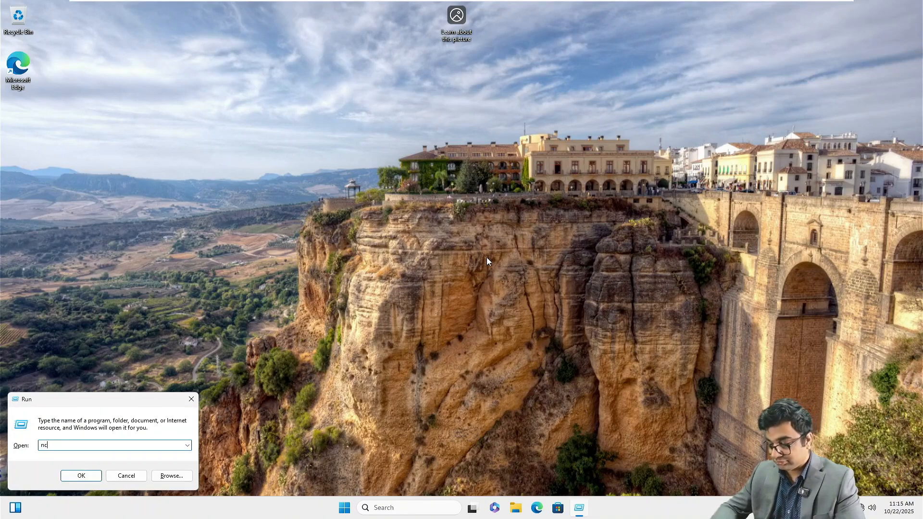
key(Return)
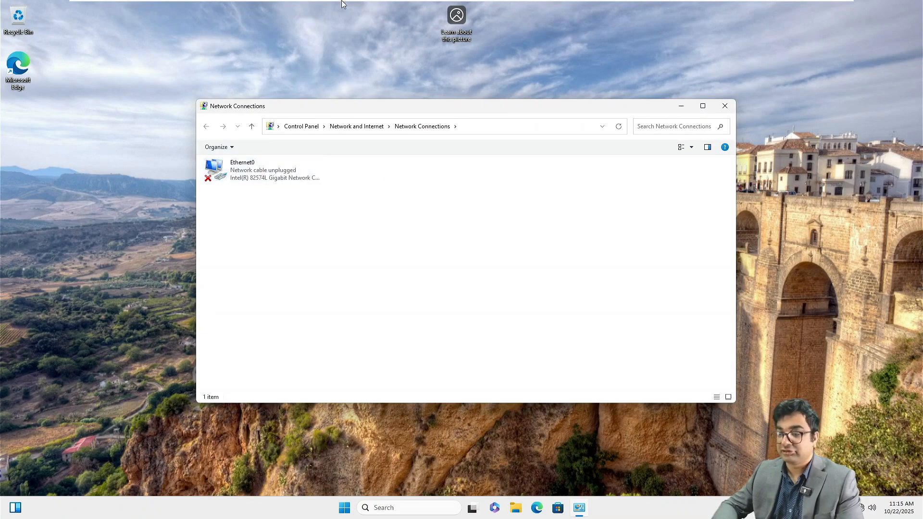
Step: In NITAWKST02's VM settings, enable Connected and Connect at power on for the network adapter
mouse_move(403, 4)
right_click(698, 10)
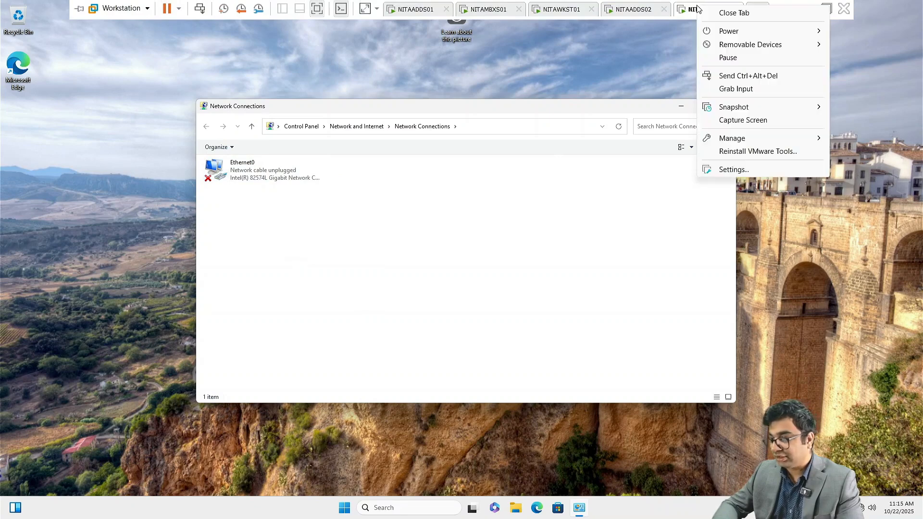
click(734, 170)
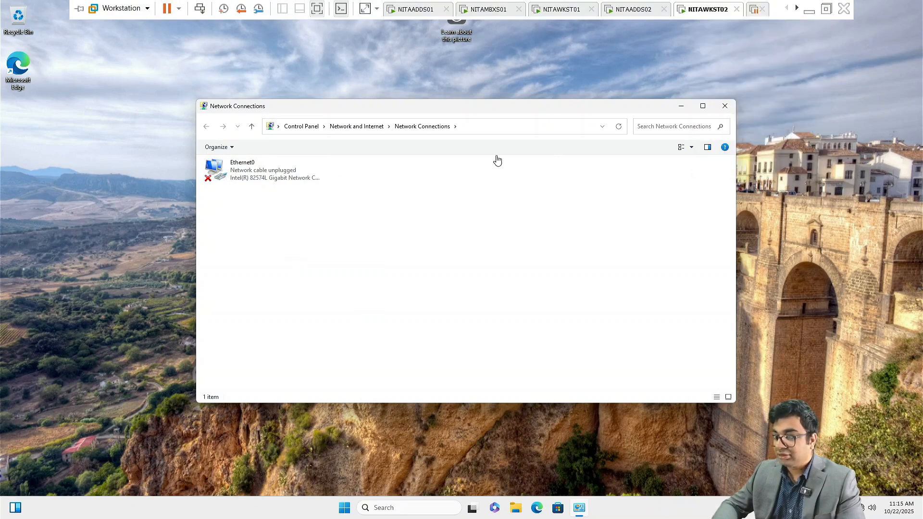
click(348, 140)
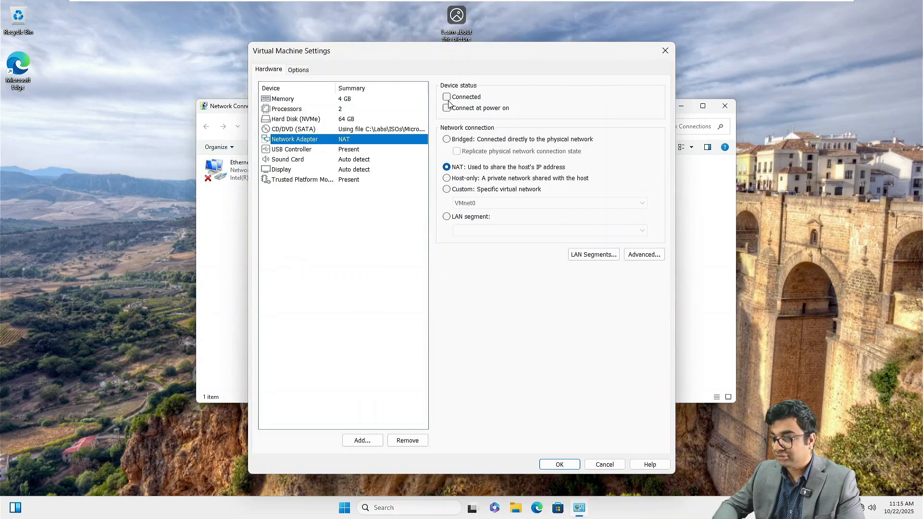
click(449, 109)
click(448, 108)
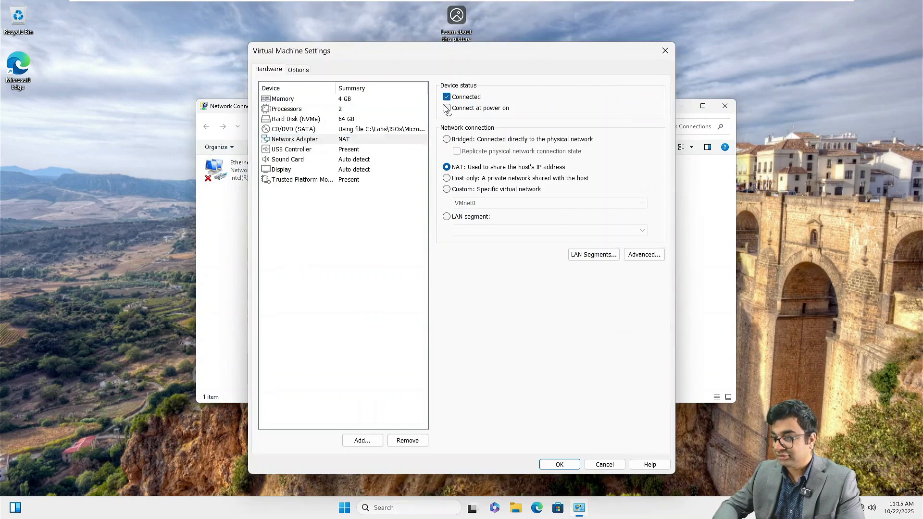
click(561, 464)
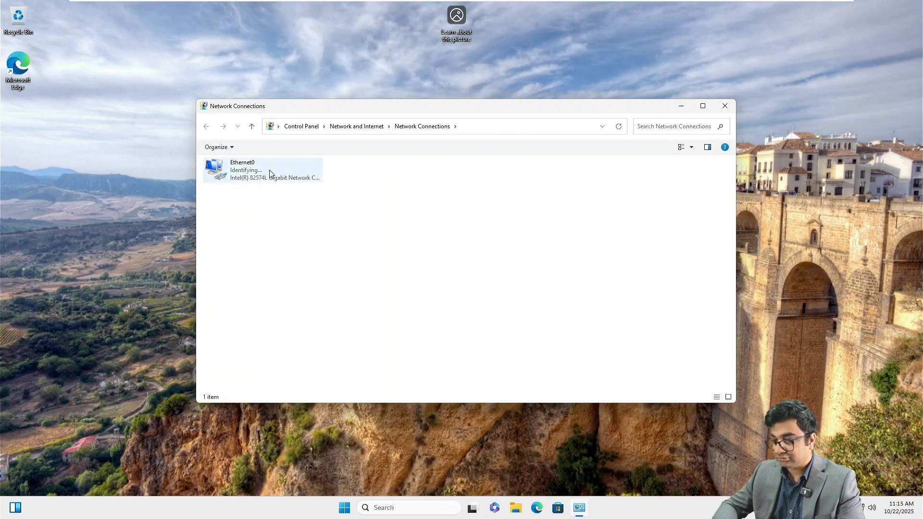
Step: Give Ethernet0 static IP 172.16.10.50, mask 255.255.0.0, gateway 172.16.10.1, DNS 172.16.10.40
right_click(256, 168)
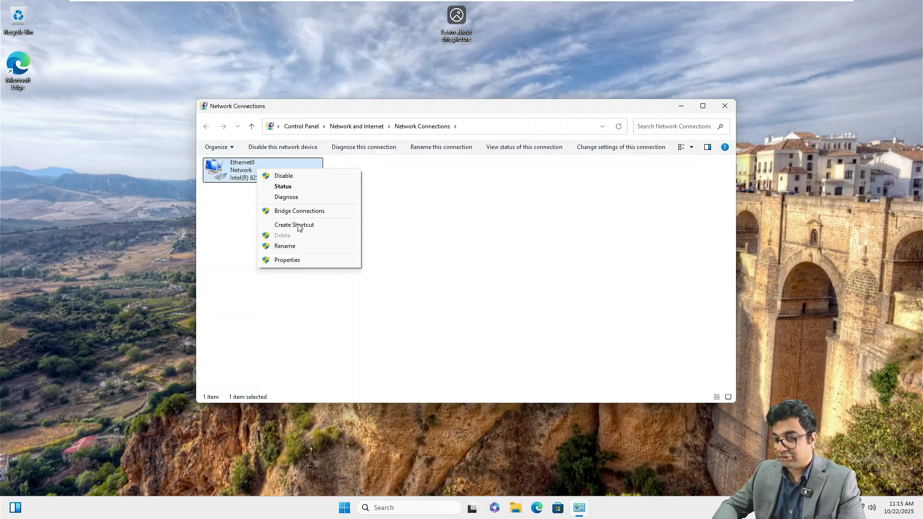
click(299, 259)
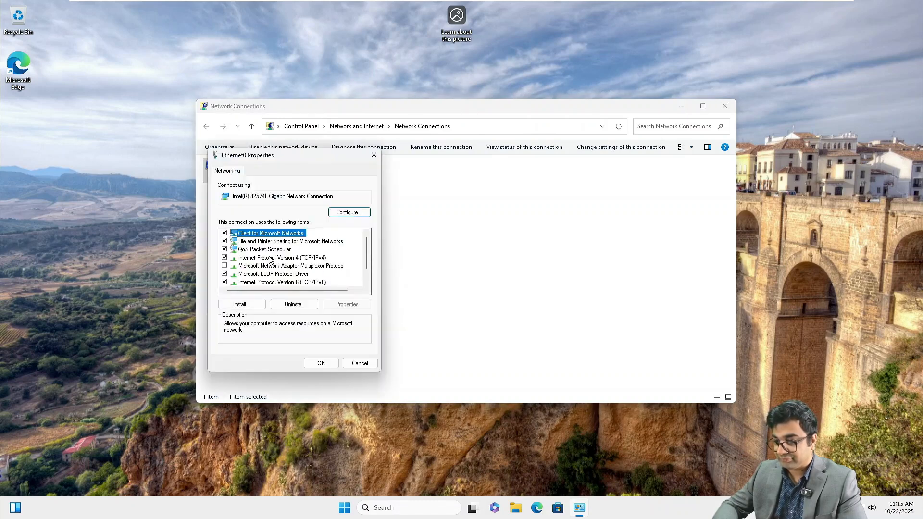
double_click(270, 258)
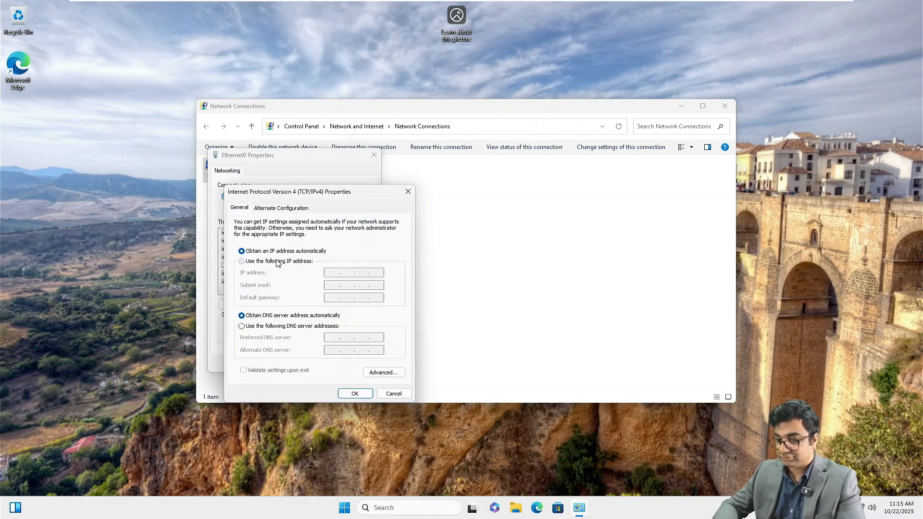
click(279, 261)
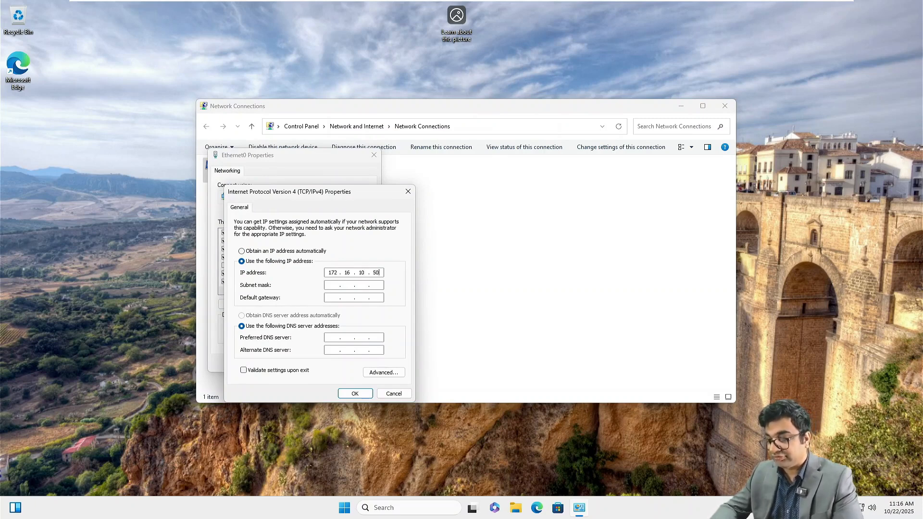
key(Tab)
key(Tab)
text(1)
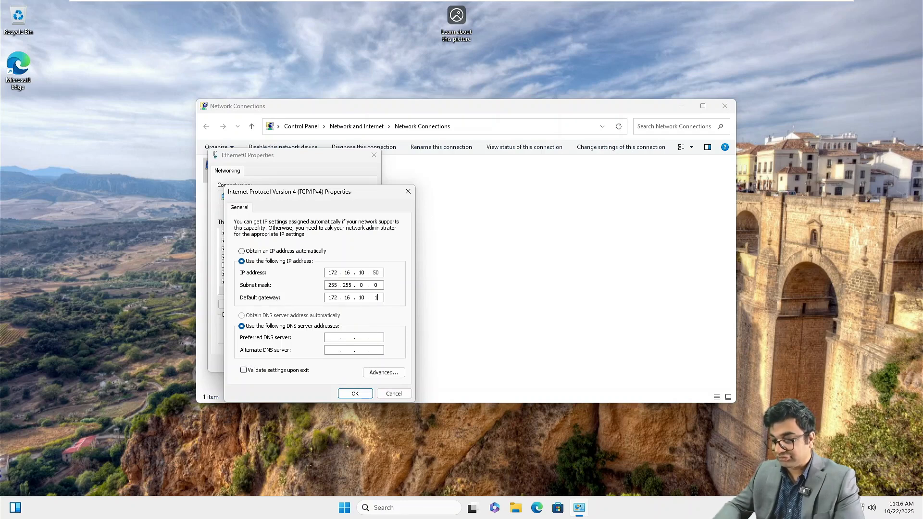
key(Tab)
key(Tab)
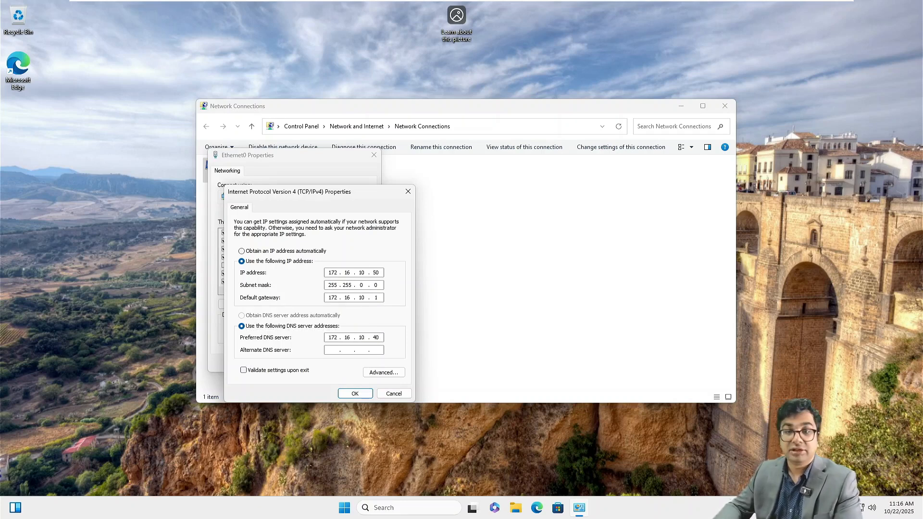
key(Return)
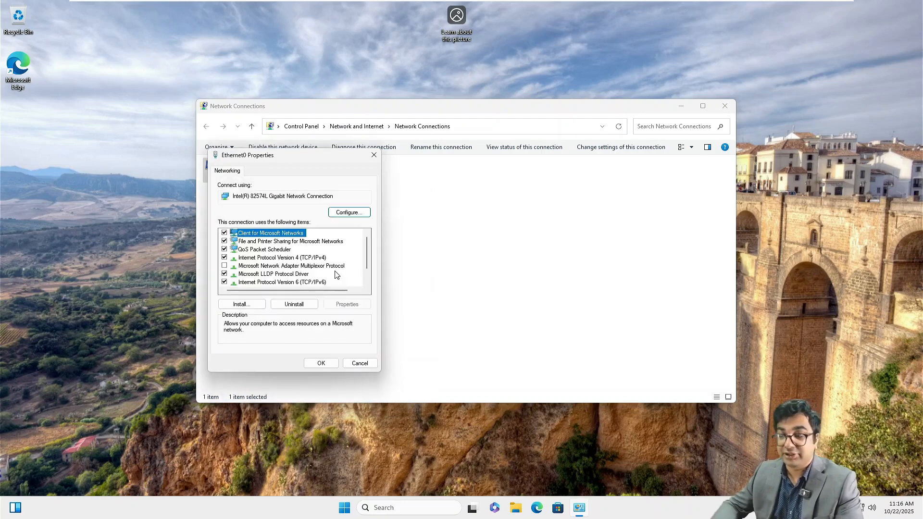
click(322, 364)
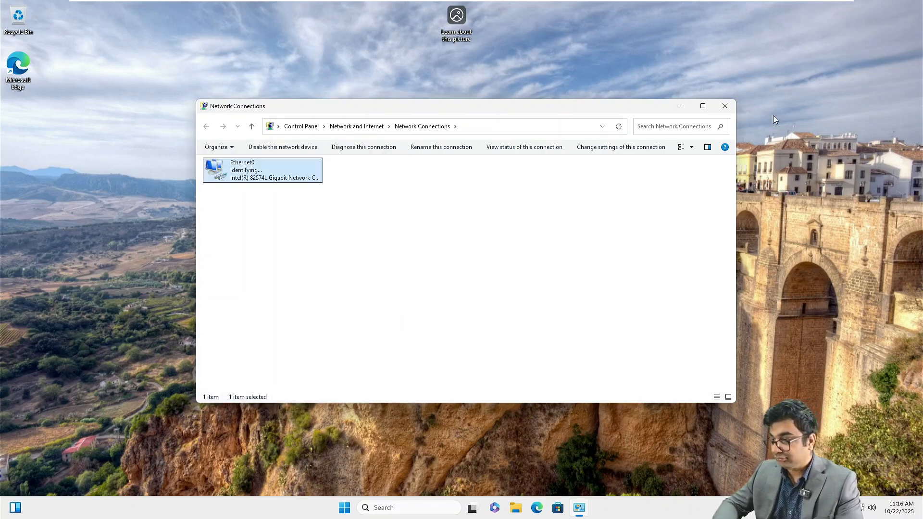
click(725, 106)
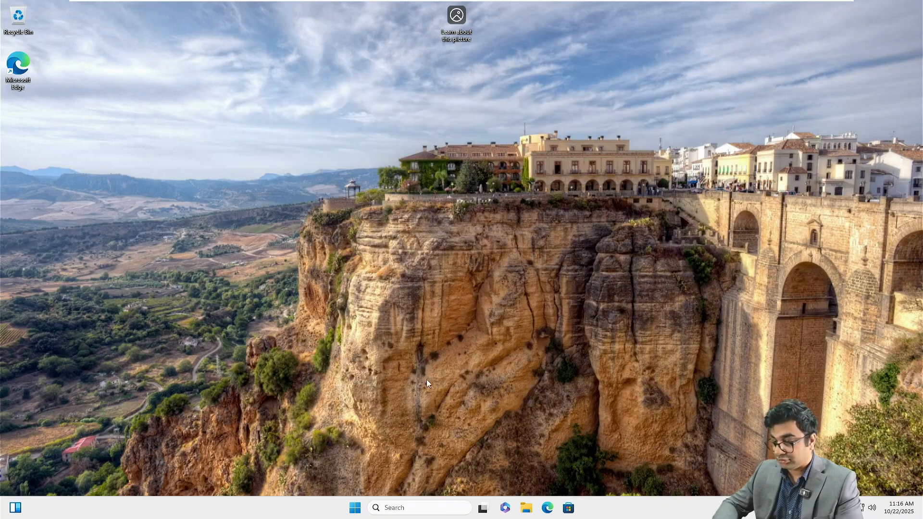
Step: Go to Settings > System > About and open the Domain or workgroup settings
click(354, 508)
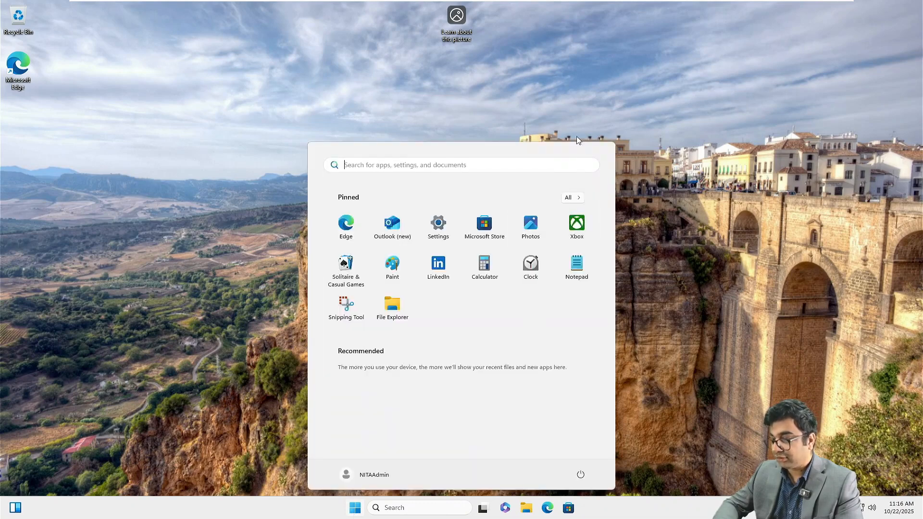
click(438, 234)
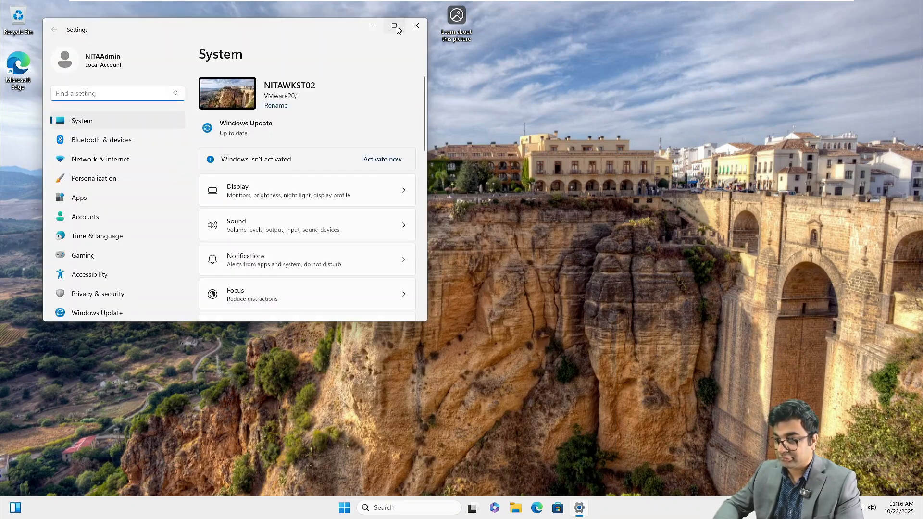
click(394, 25)
scroll(465, 288, down, 5)
scroll(466, 292, down, 1)
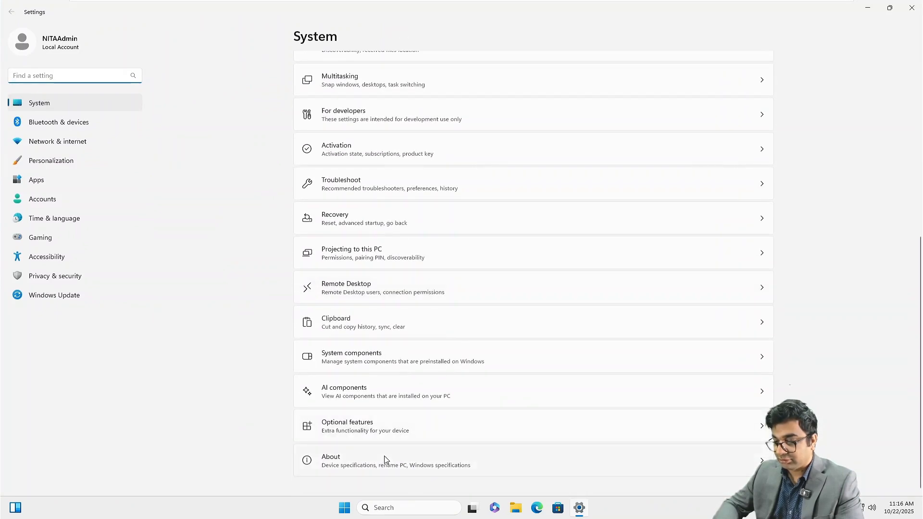
click(418, 463)
click(417, 459)
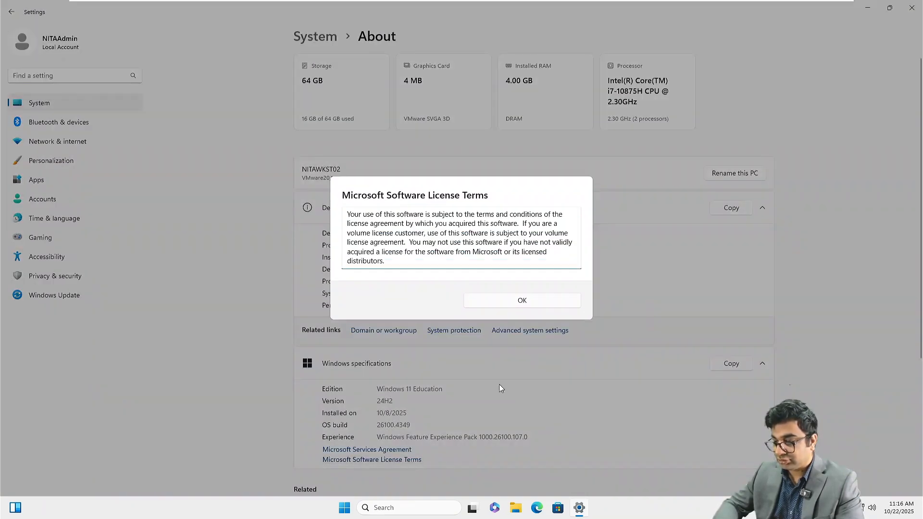
click(544, 301)
click(391, 332)
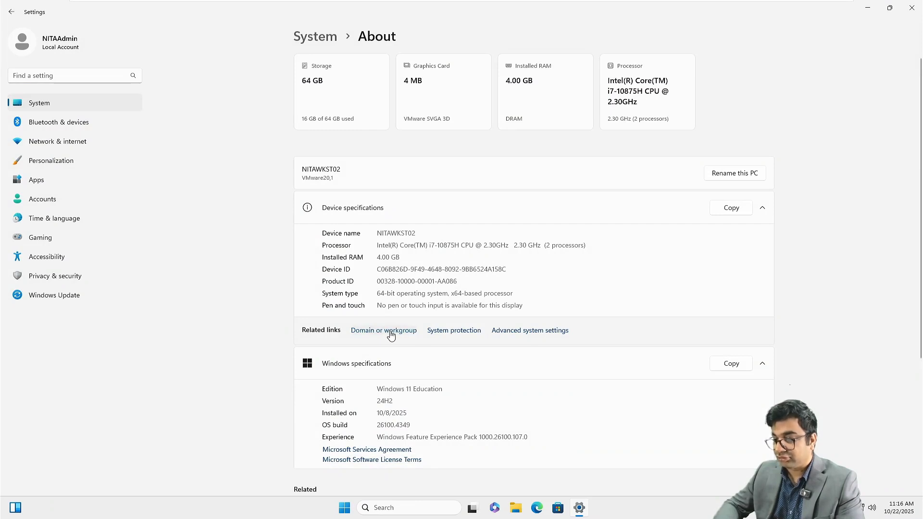
Step: Join NITAWKST02 to the NITA.local domain using the domain administrator credentials
click(214, 192)
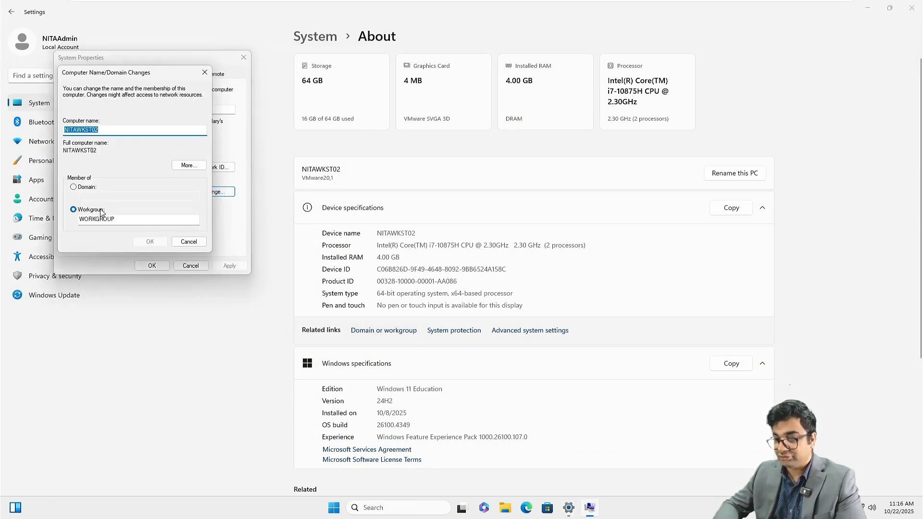
click(74, 187)
click(92, 196)
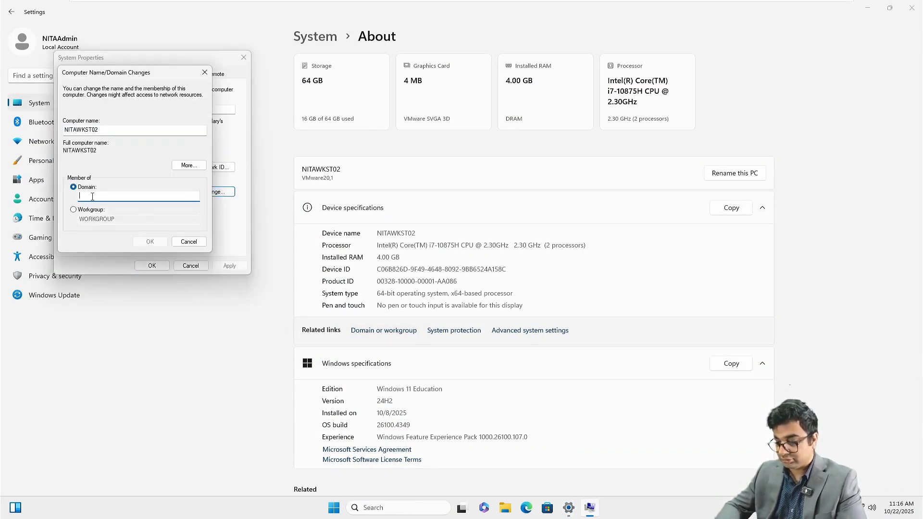
text(NITA)
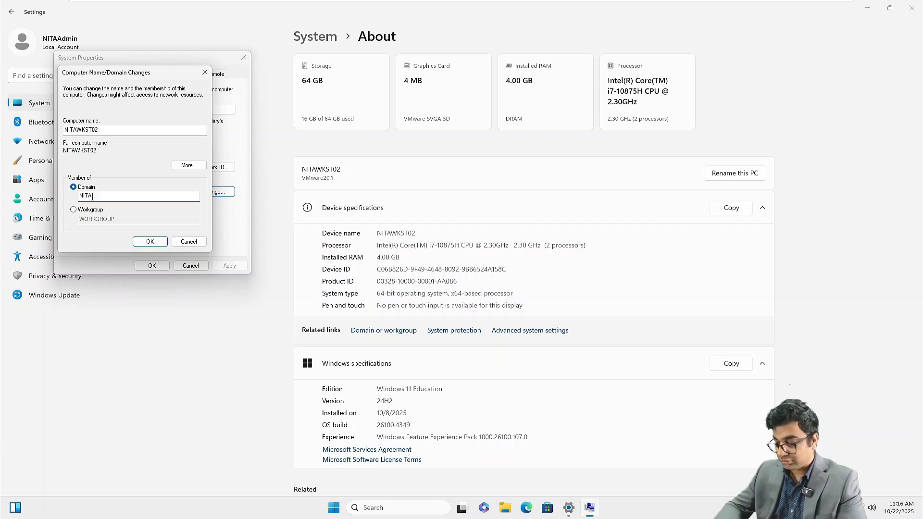
text(.local)
key(Return)
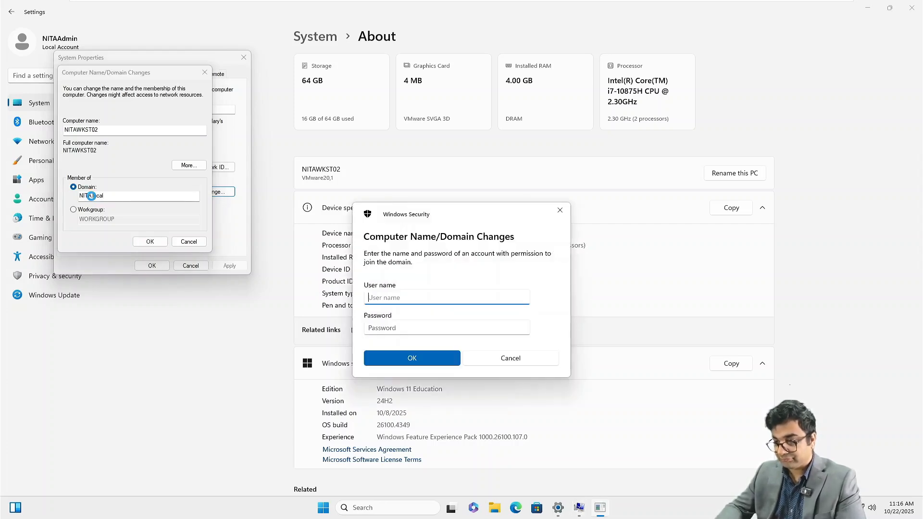
text(Administrator)
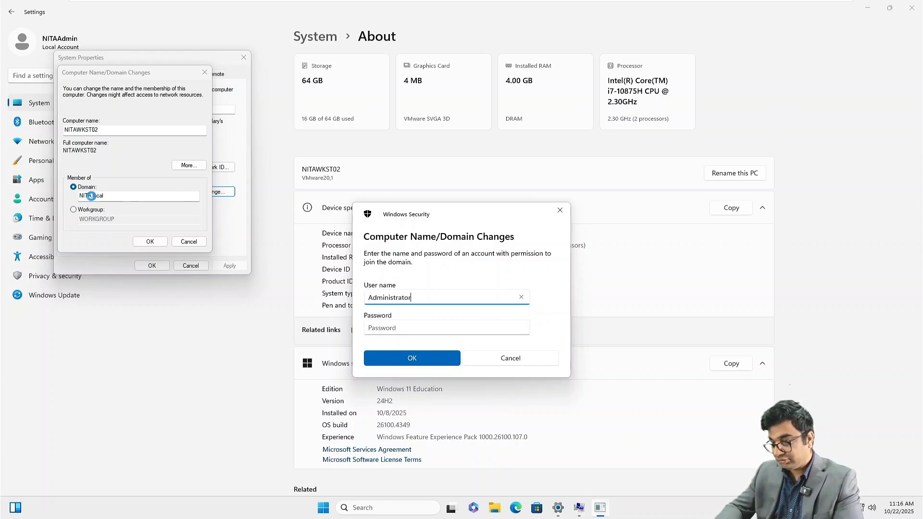
key(Tab)
text(P••)
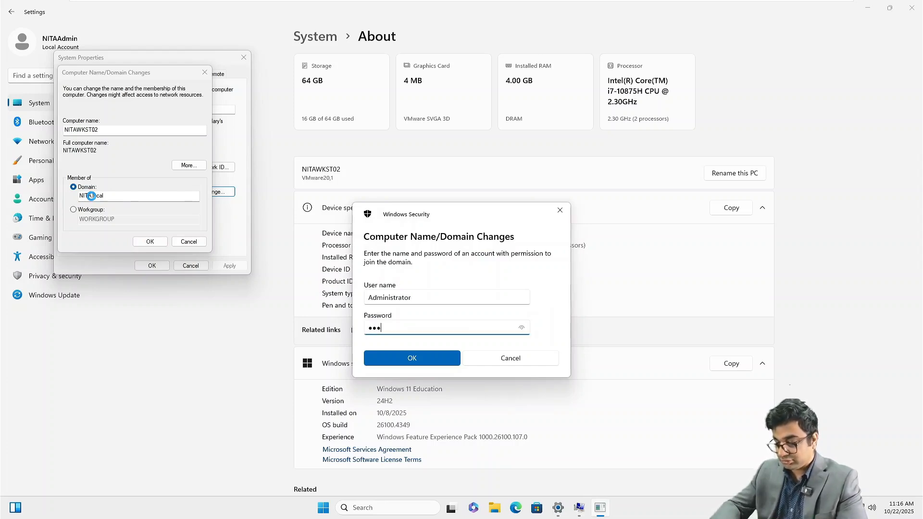
text(••••)
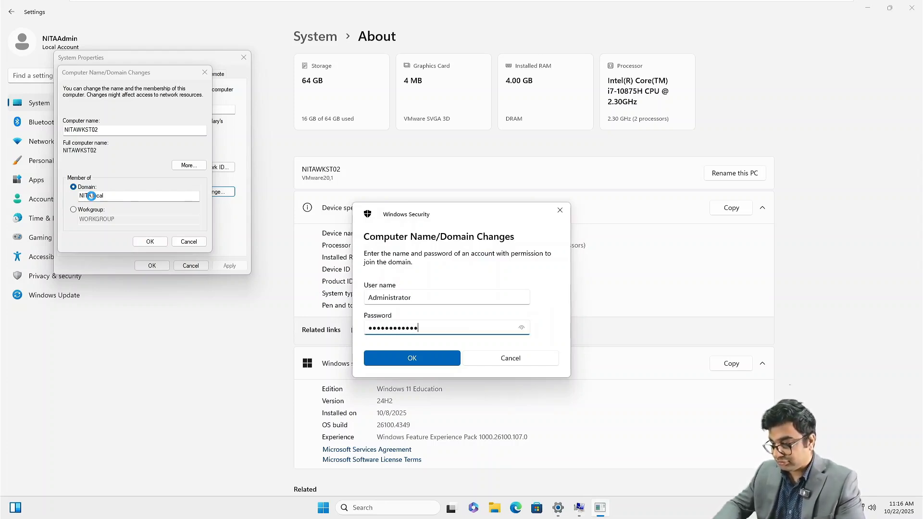
key(Return)
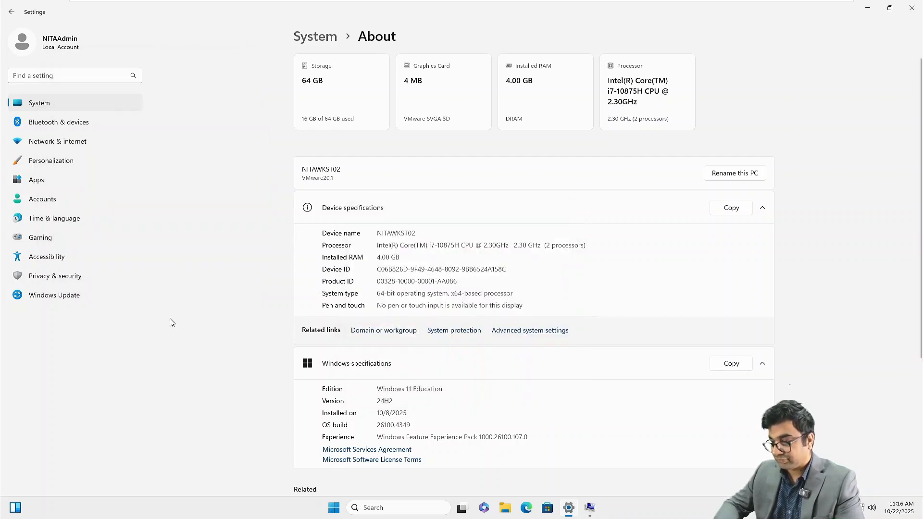
Step: Acknowledge the welcome and restart notices, close System Properties and restart now
click(502, 290)
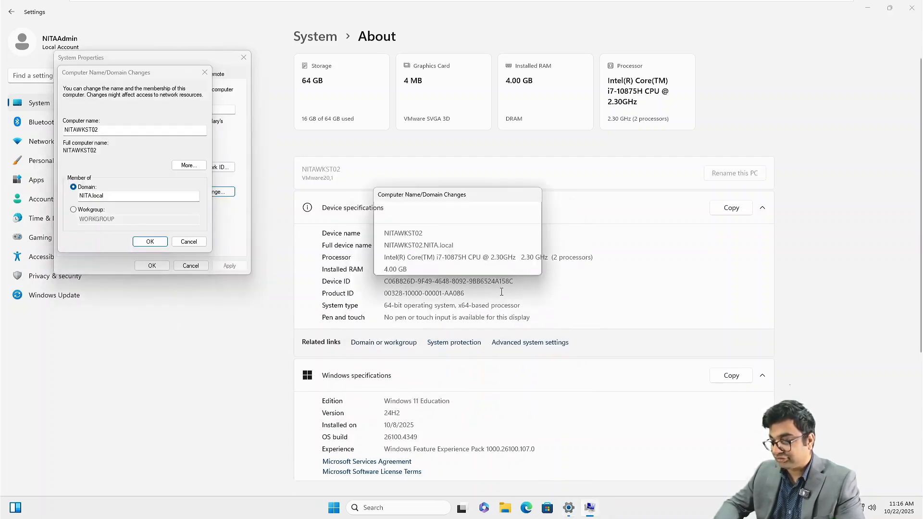
click(519, 265)
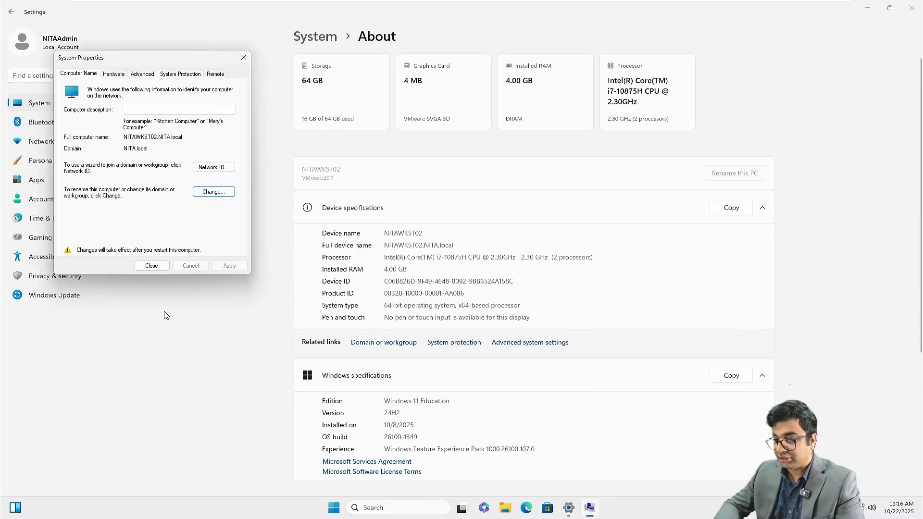
click(152, 266)
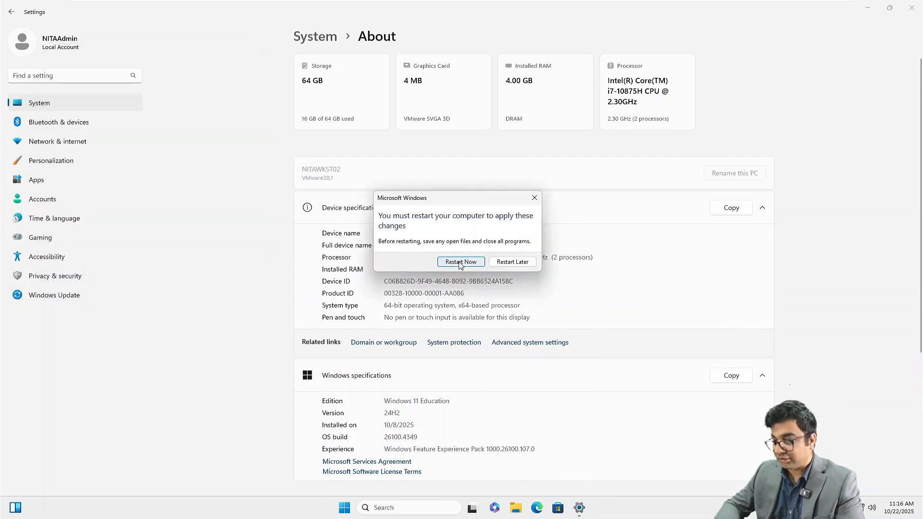
click(460, 262)
mouse_move(688, 4)
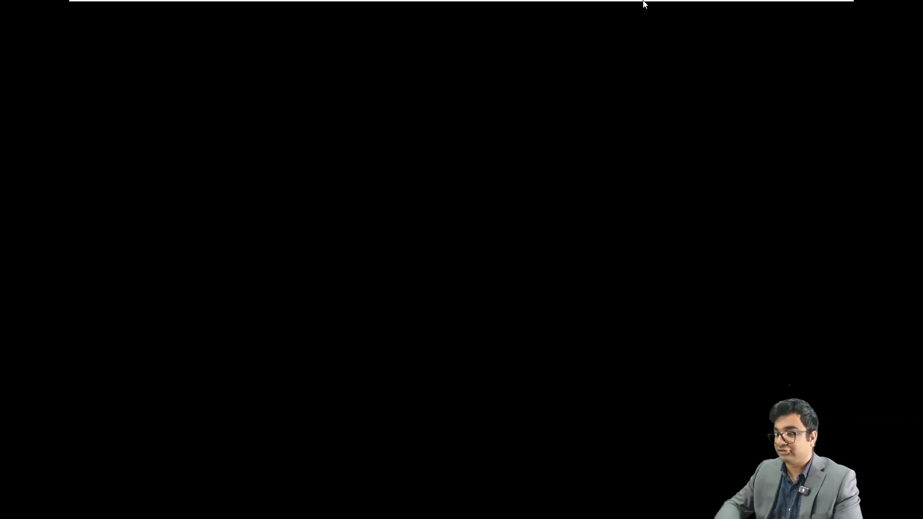
Step: Switch to the suspended NITAWKST03 virtual machine and resume it
mouse_move(645, 4)
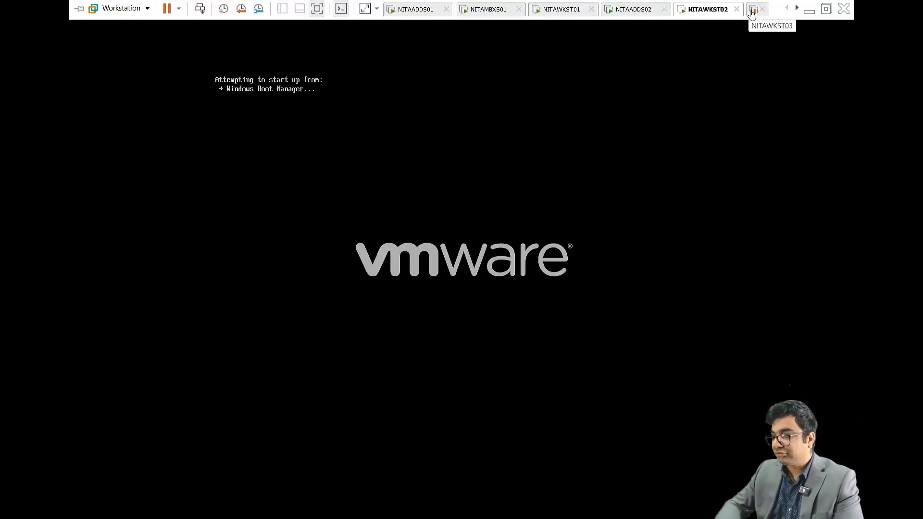
click(753, 11)
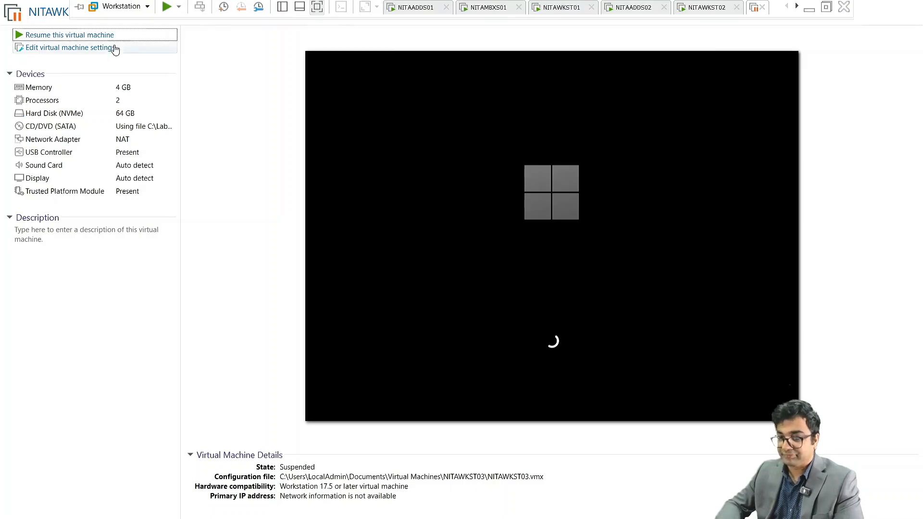
click(109, 38)
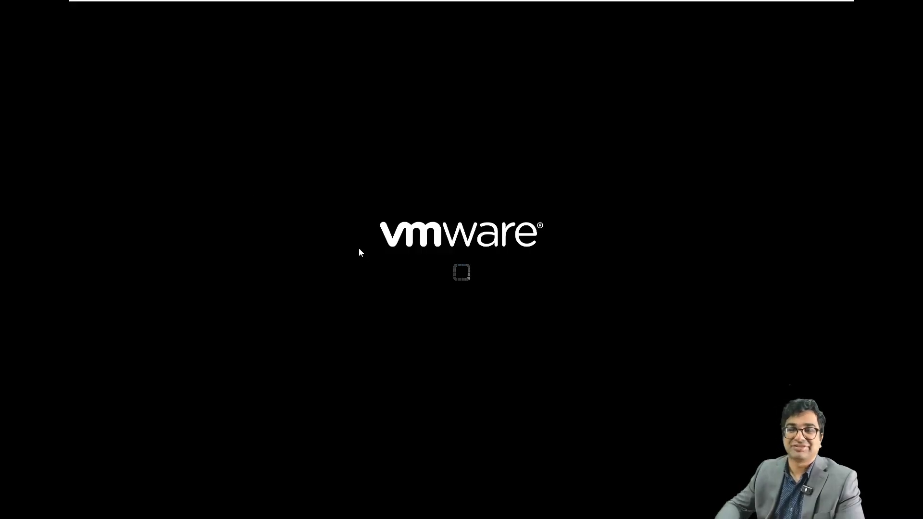
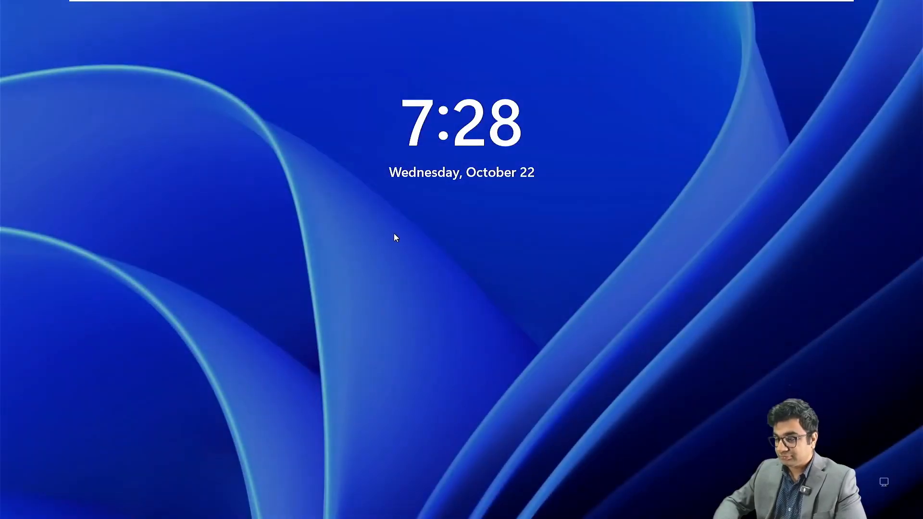
Step: Unlock the Windows 11 VM and sign in with the local administrator password
click(394, 233)
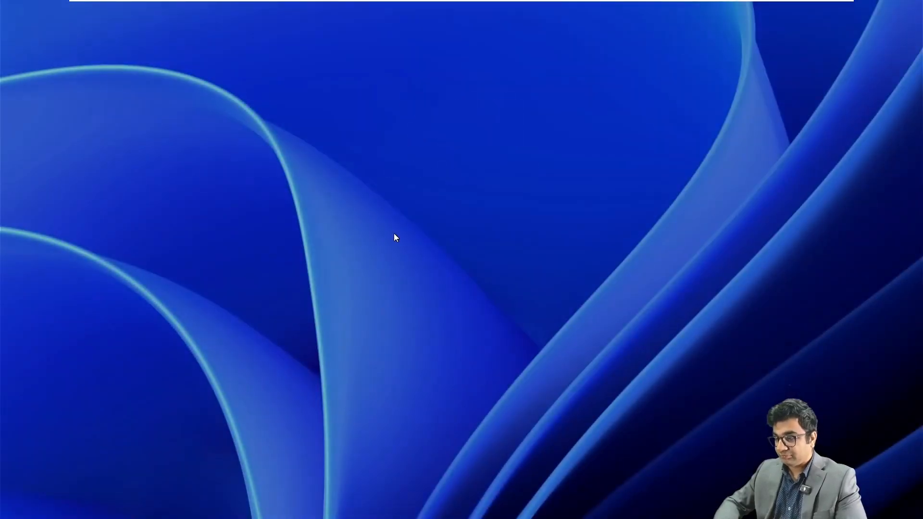
text(•••••••••••)
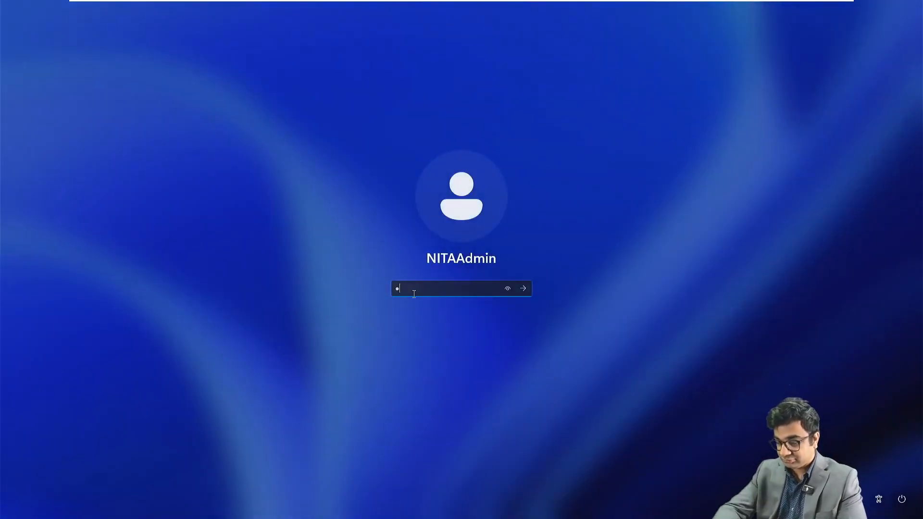
text(••)
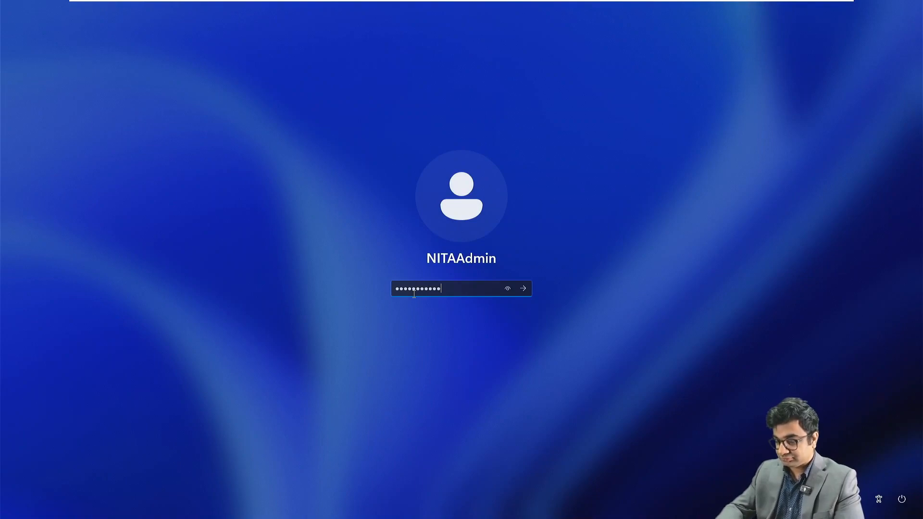
key(Return)
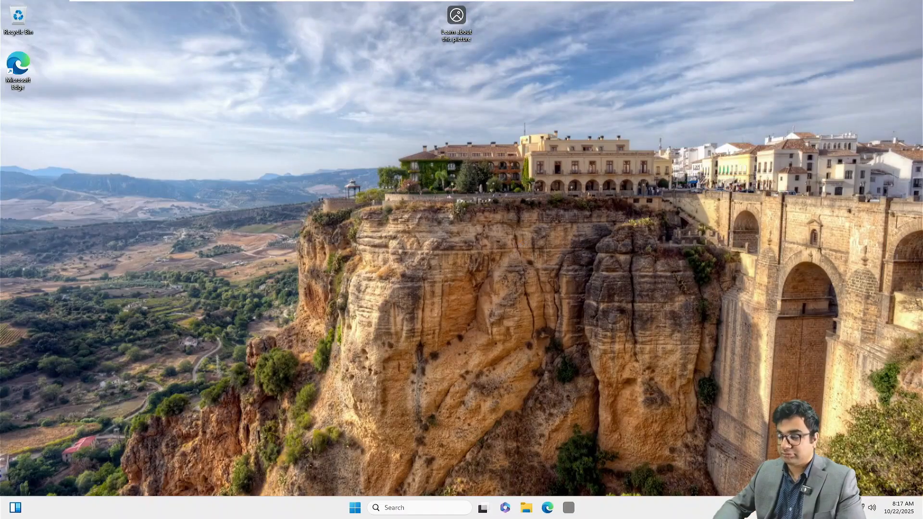
Step: Open the Ethernet0 adapter's properties from Network Connections (ncpa.cpl)
key(super+r)
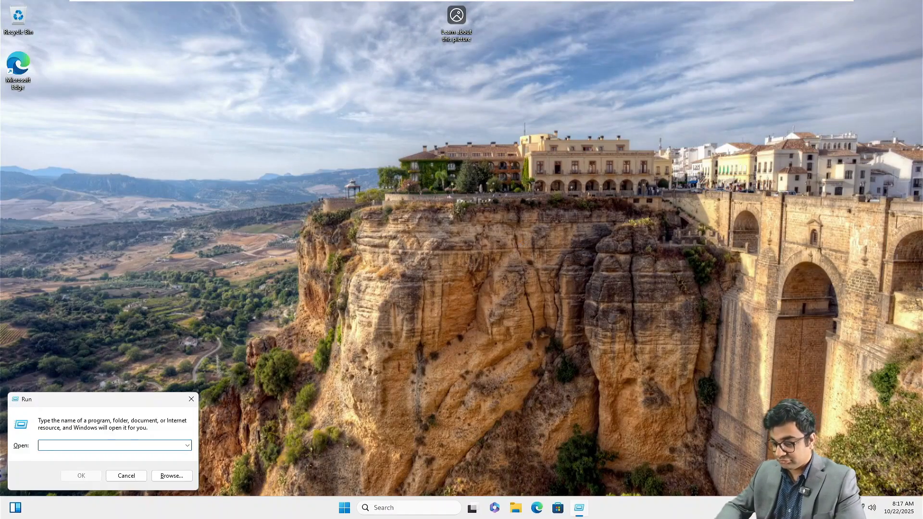
text(ncpa.cpl)
key(Return)
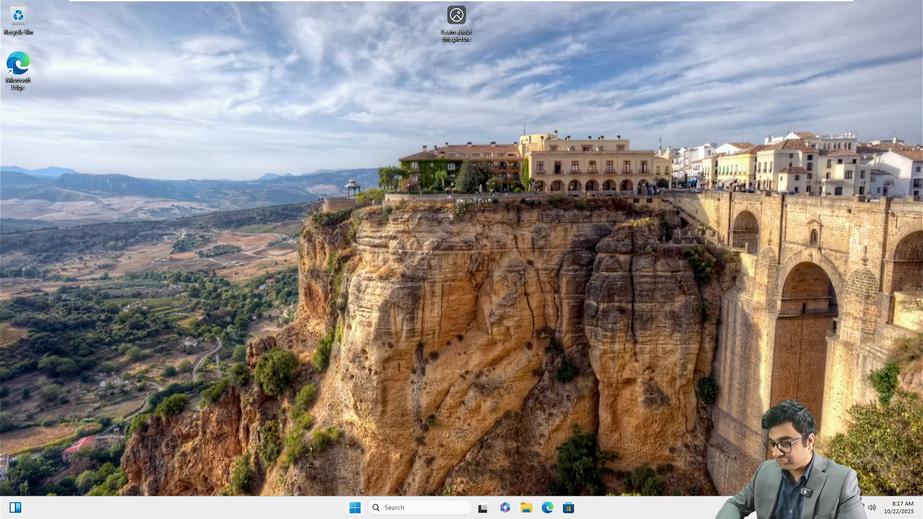
click(355, 508)
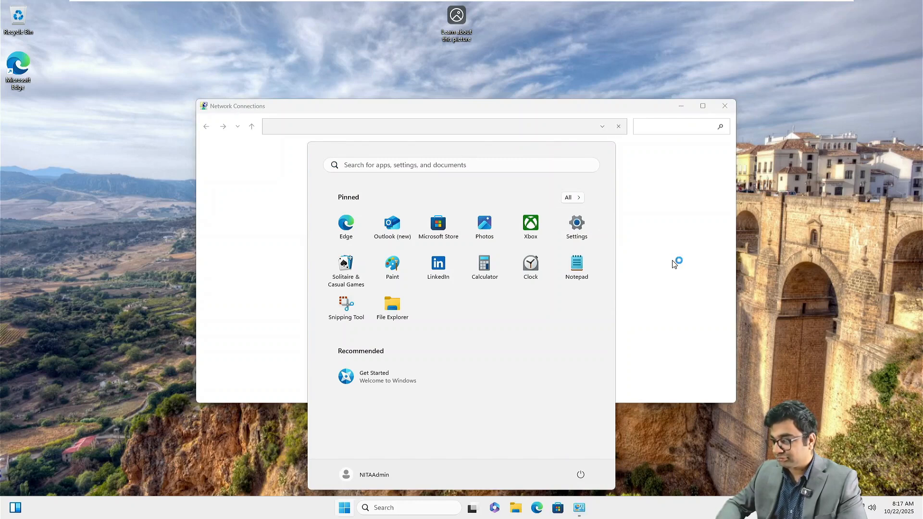
click(657, 274)
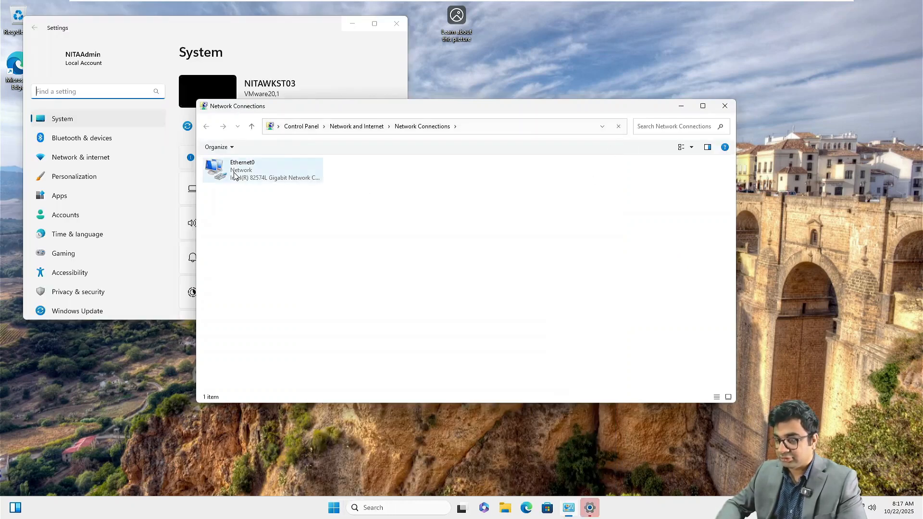
right_click(234, 176)
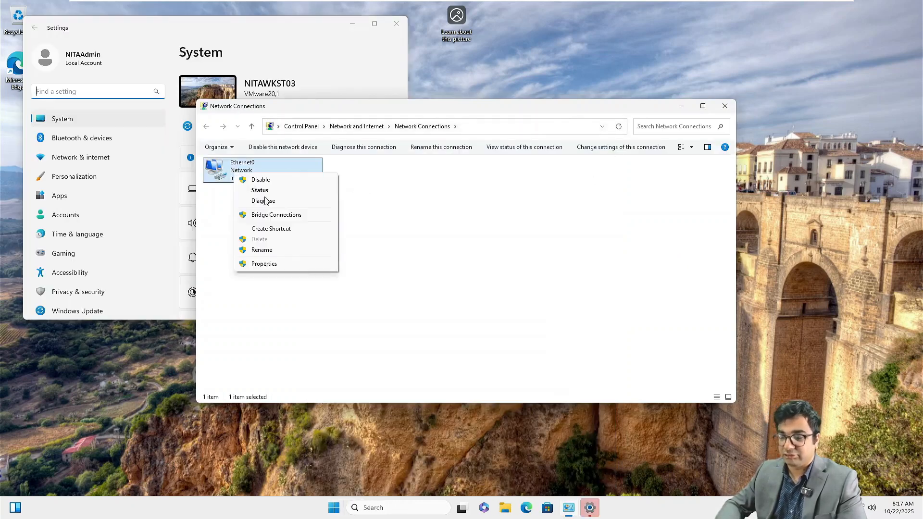
click(264, 264)
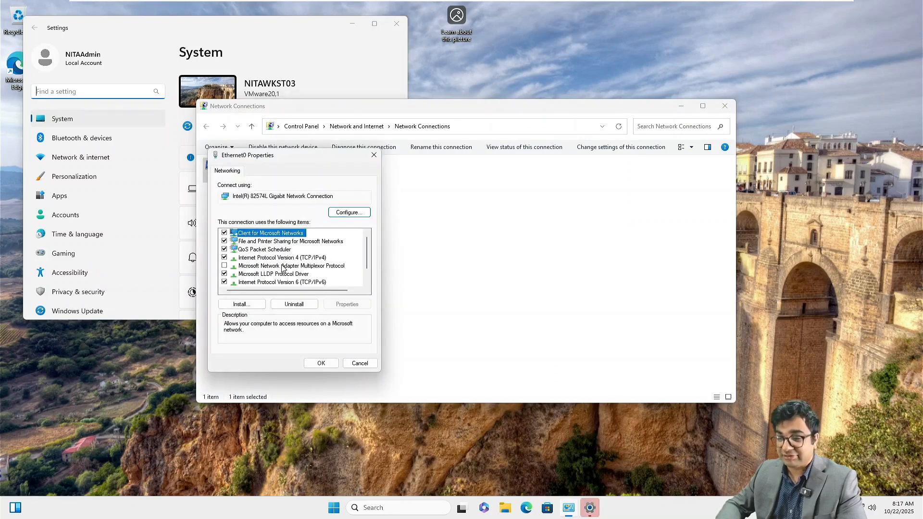
Step: Set static IPv4 172.16.10.60, mask 255.0.0.0, gateway 172.16.10.1, DNS 172.16.10.40 and apply
double_click(275, 258)
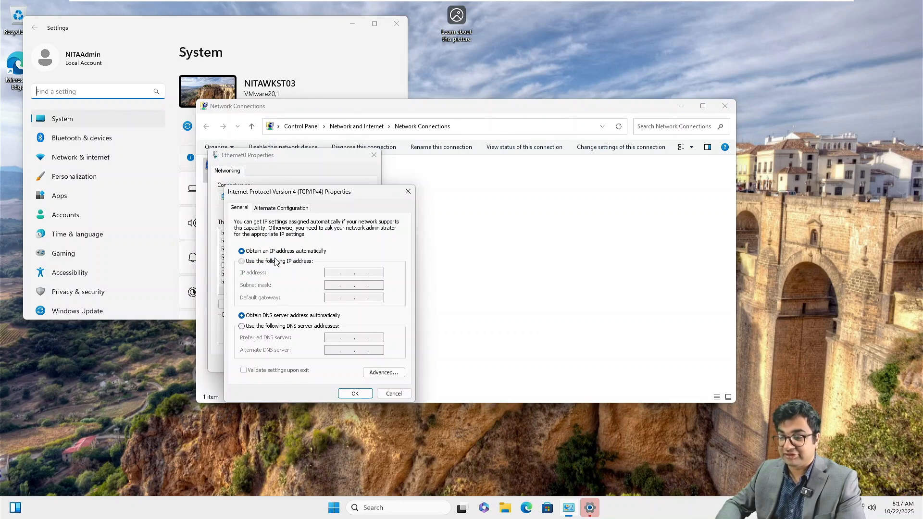
click(276, 261)
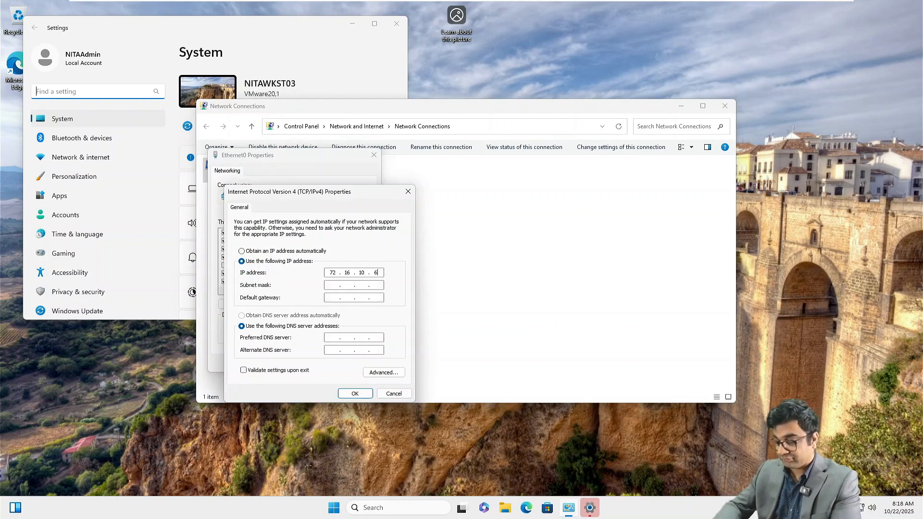
key(Tab)
key(Left)
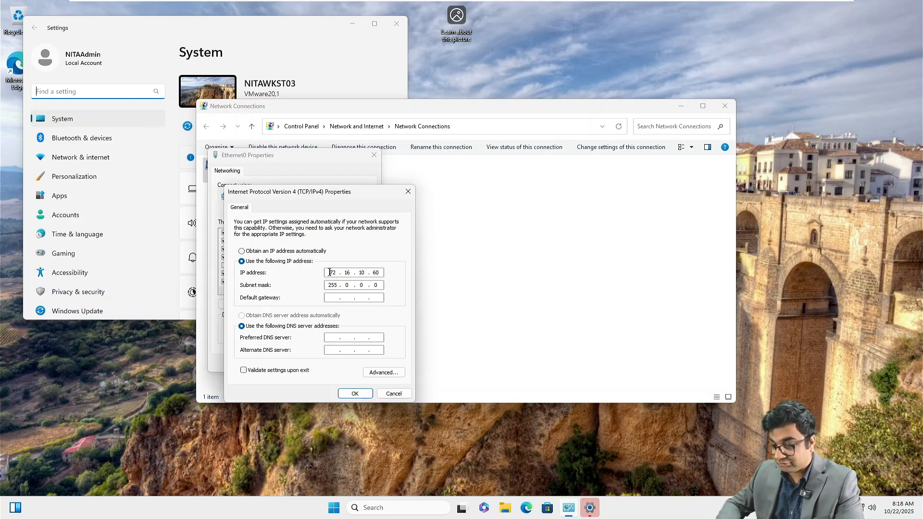
click(331, 299)
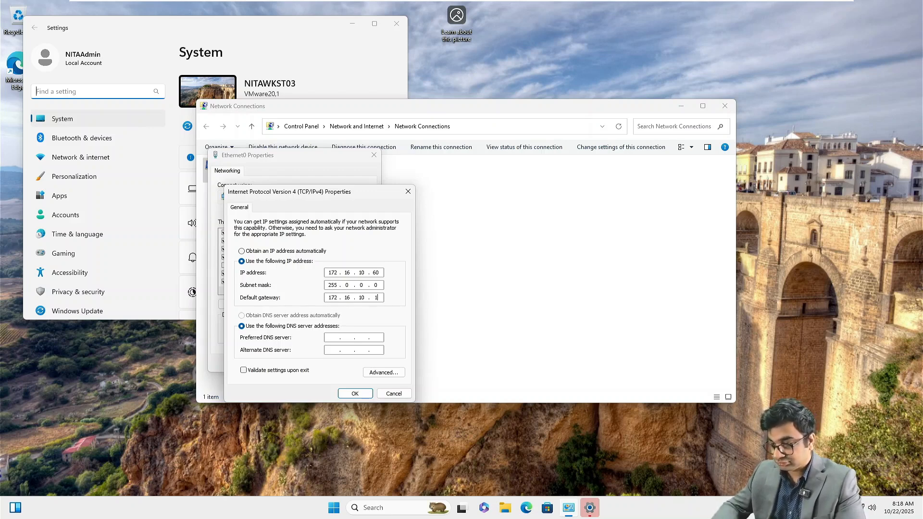
key(Tab)
key(Tab)
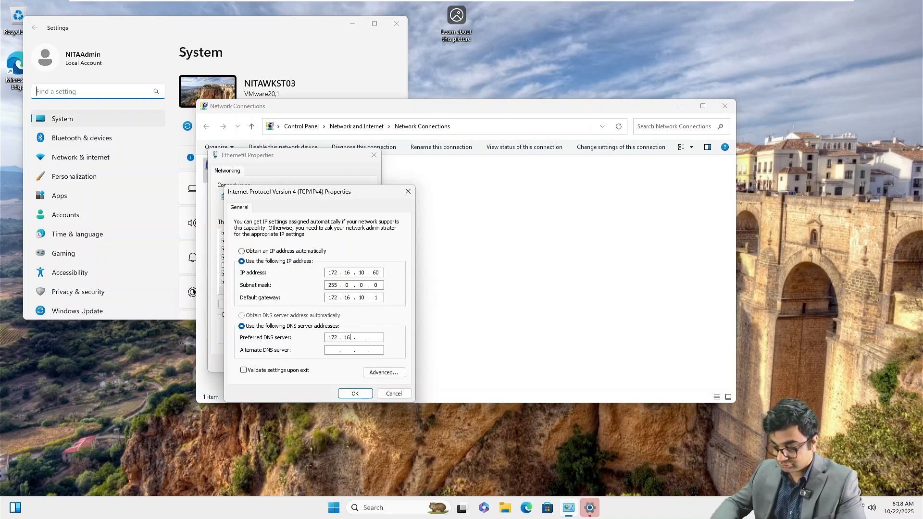
text(172.16.10.40)
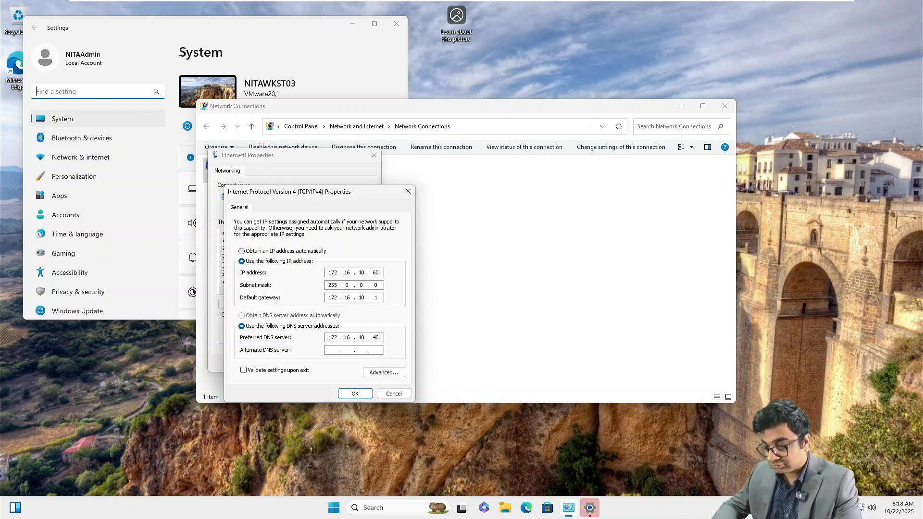
key(Return)
click(322, 363)
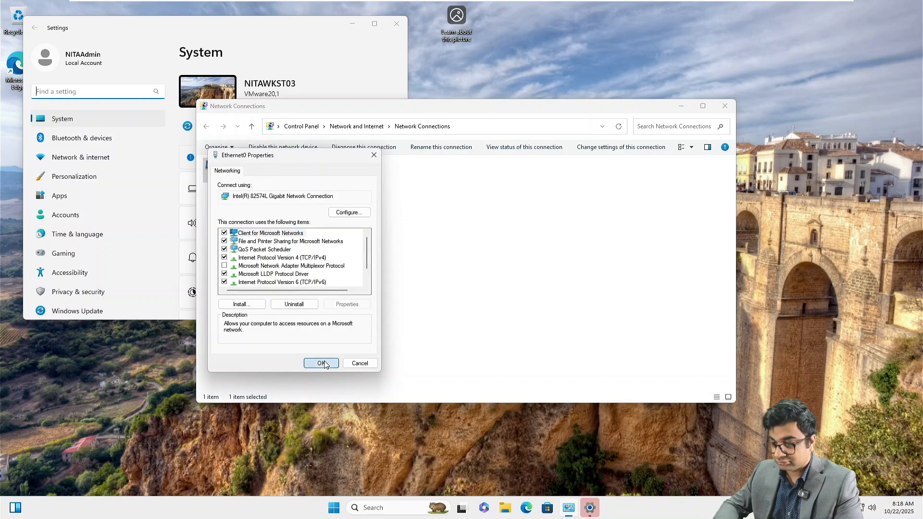
Step: Close Network Connections and open System Properties from the About page's domain or workgroup link
click(724, 106)
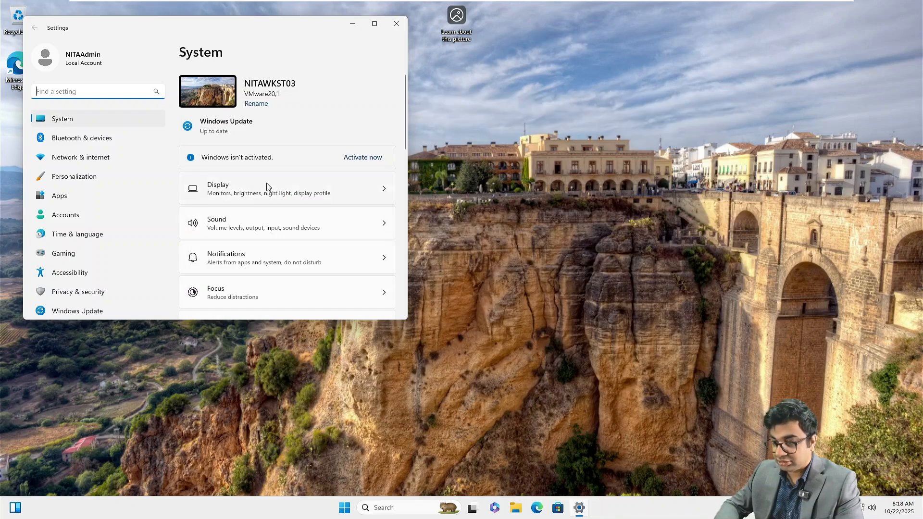
scroll(260, 279, down, 10)
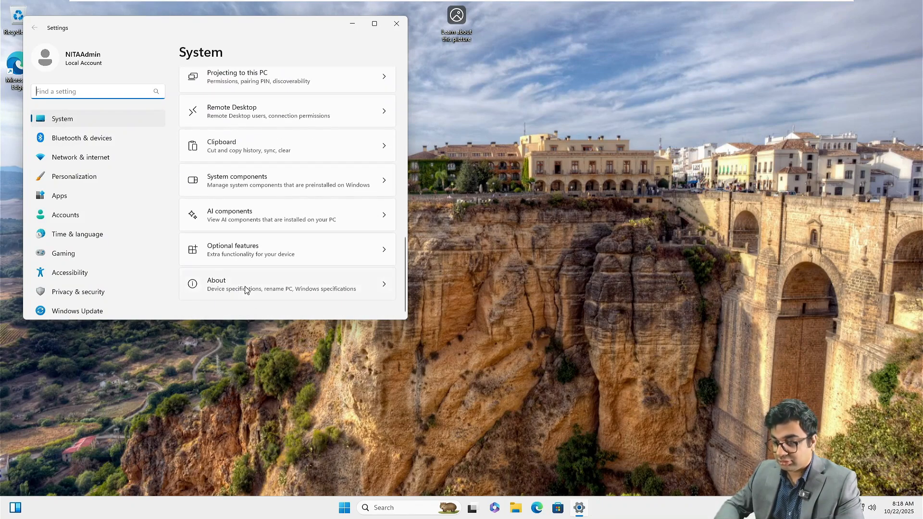
click(276, 278)
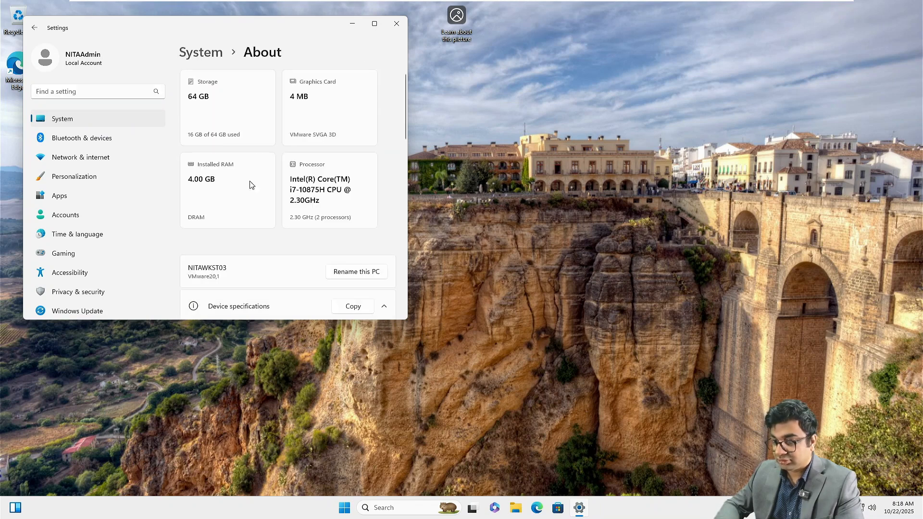
scroll(233, 255, down, 8)
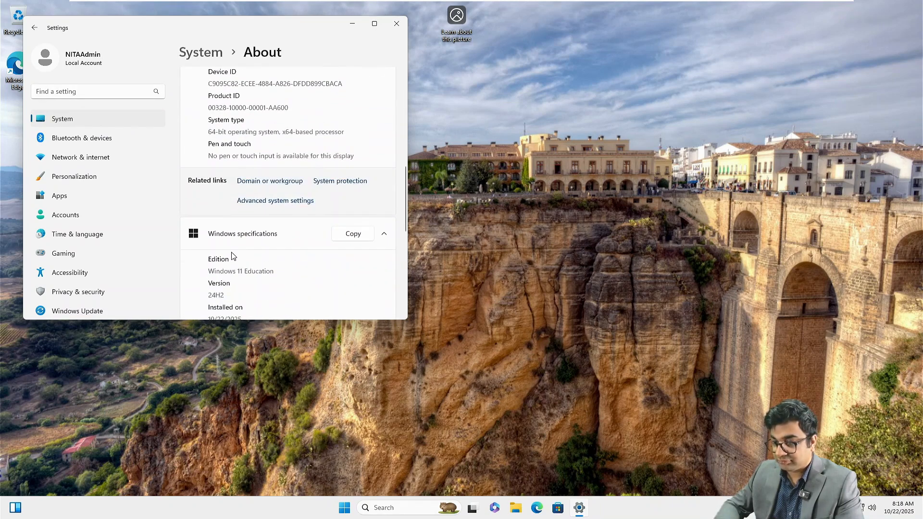
click(268, 187)
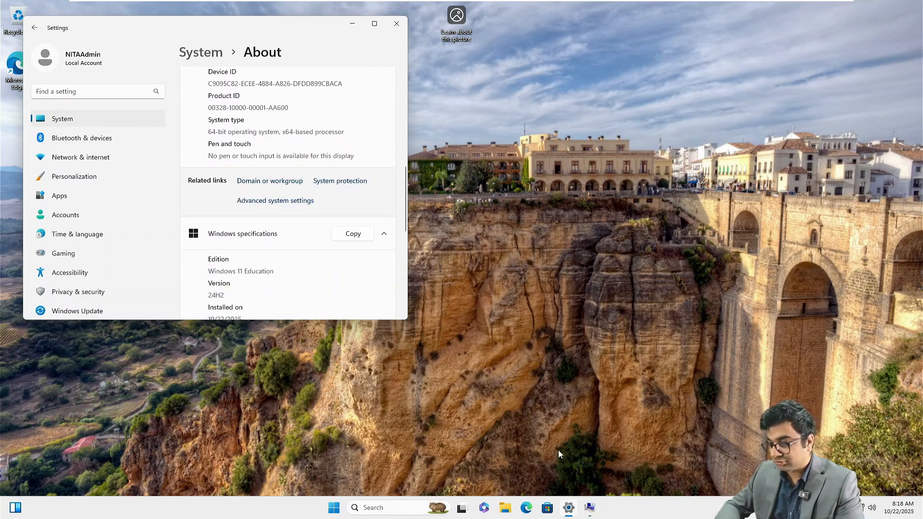
click(375, 23)
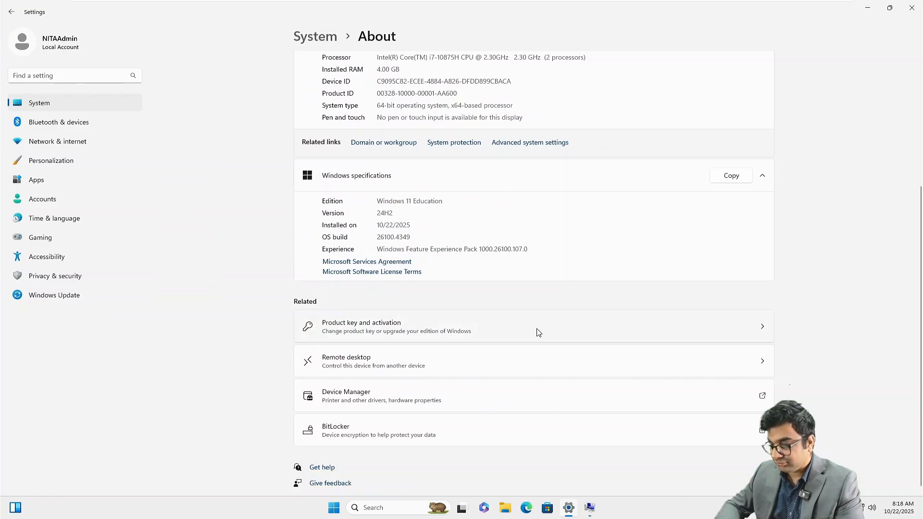
click(590, 507)
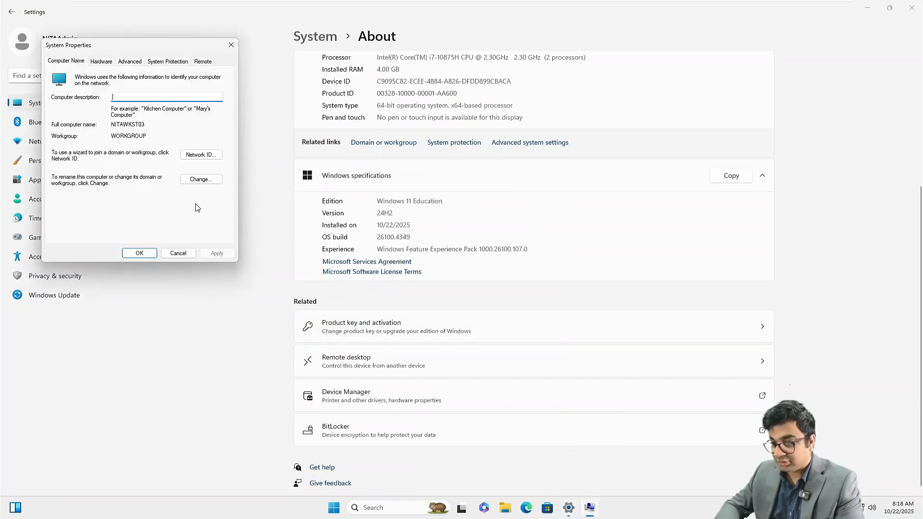
Step: Make the computer a member of the nita.local domain using the domain administrator credentials
click(199, 181)
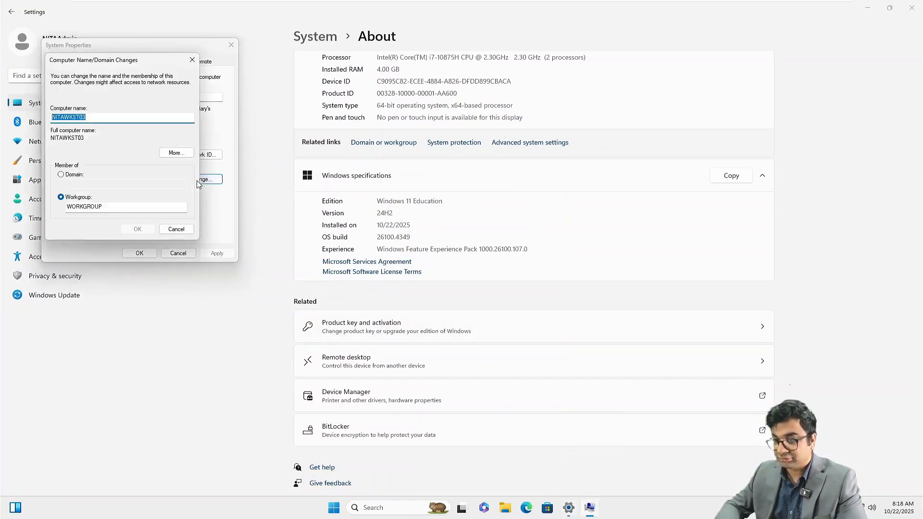
click(61, 175)
click(88, 187)
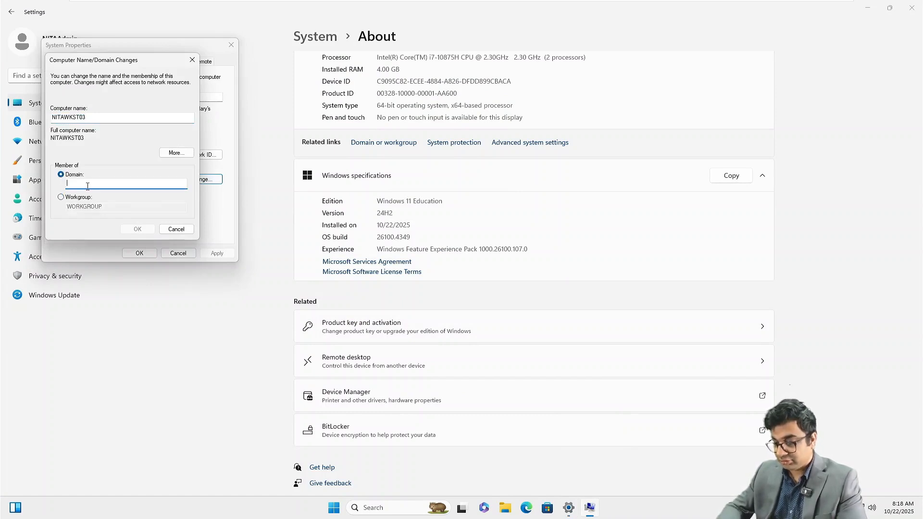
text(nita.local)
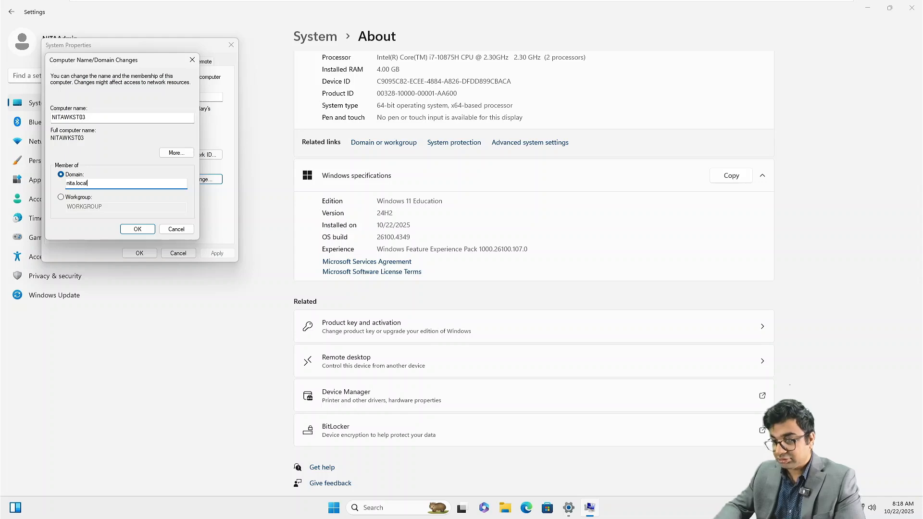
key(Return)
text(Administrator)
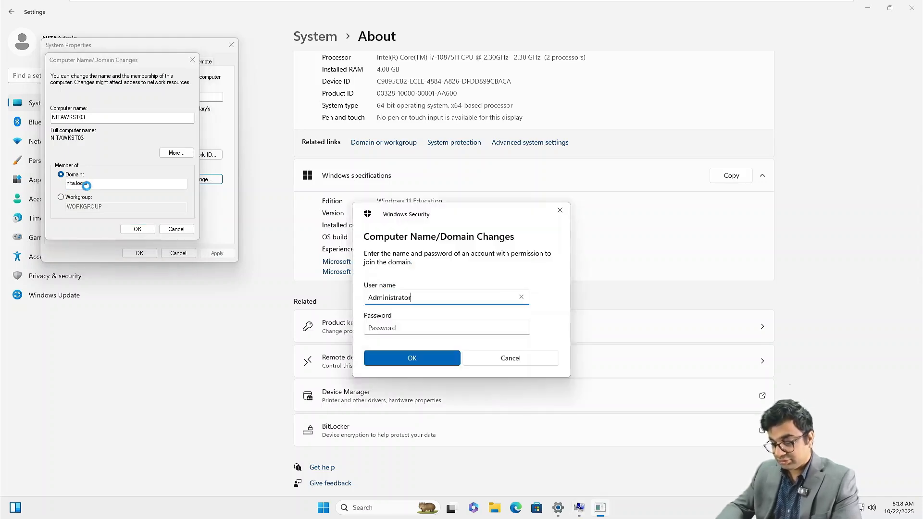
key(Tab)
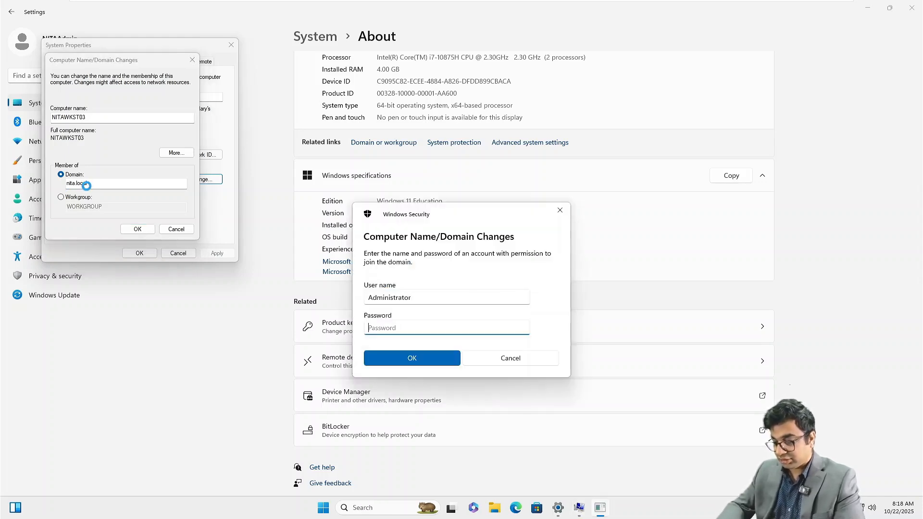
text(********)
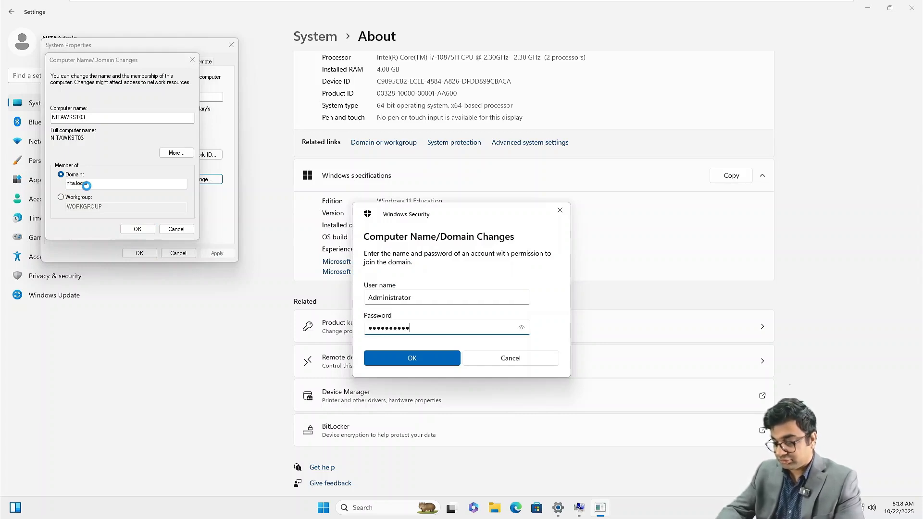
text(****)
key(Return)
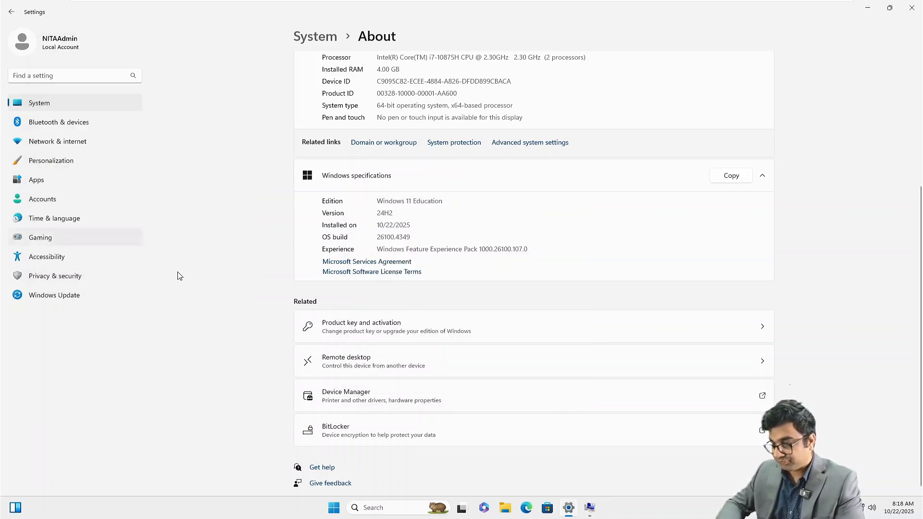
Step: Acknowledge the welcome and restart notices, close System Properties and restart now
key(Return)
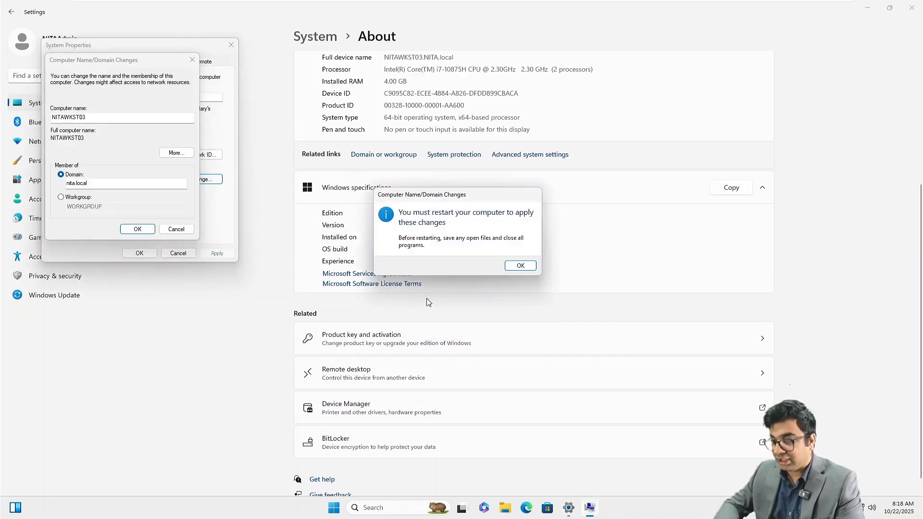
click(521, 265)
click(145, 255)
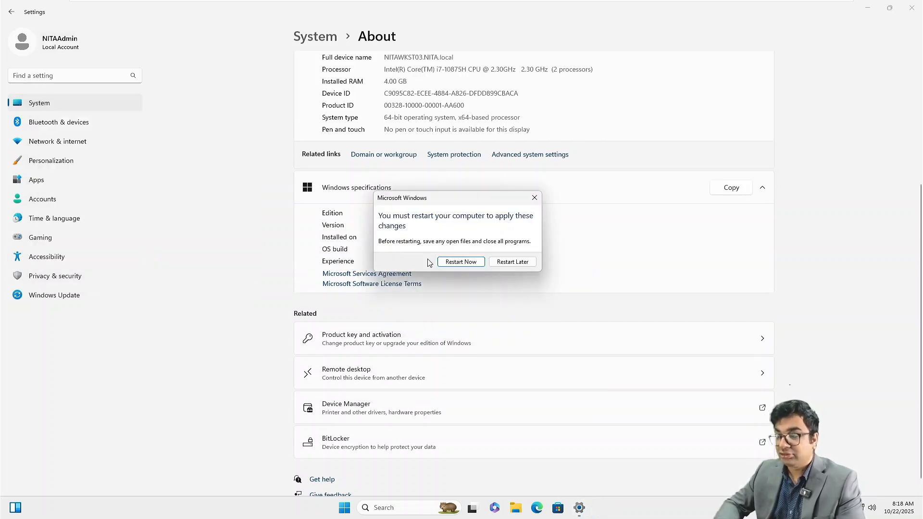
click(467, 263)
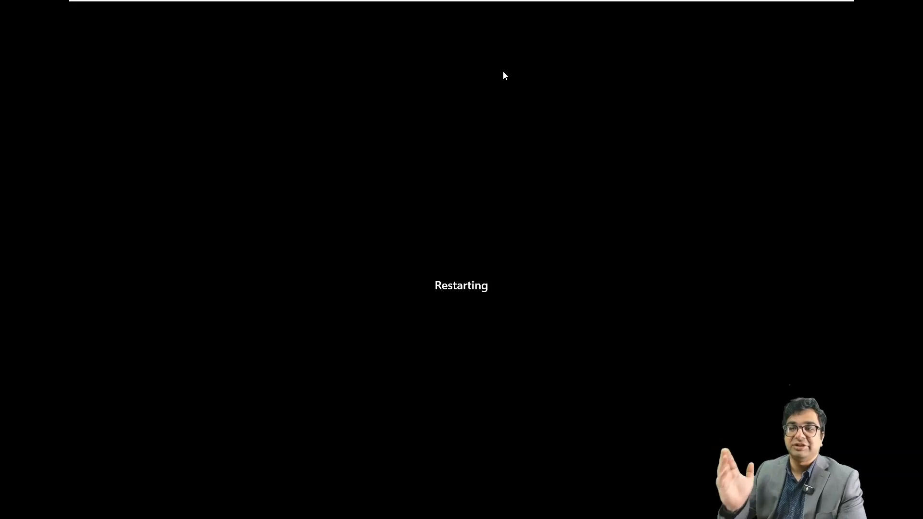
Step: Wait for the workstation to reboot to the Windows startup logo
mouse_move(537, 2)
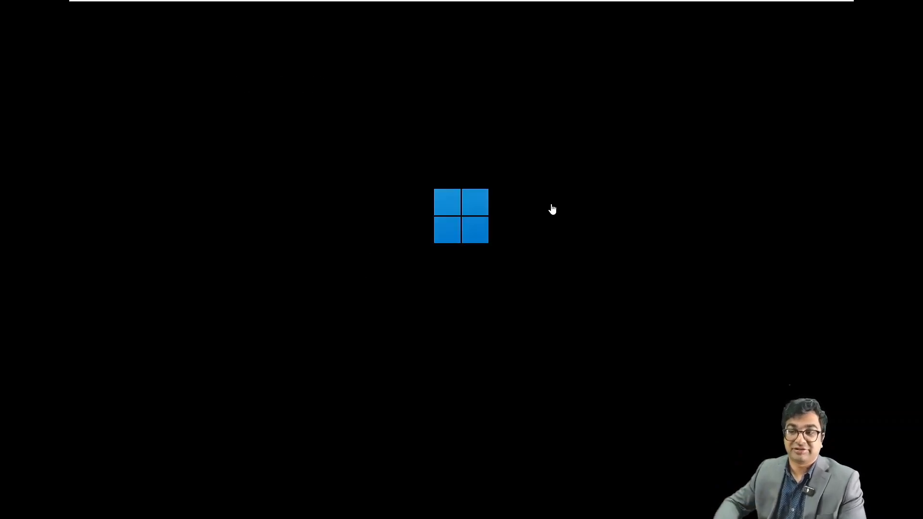
Step: On NITAADDS02, close Active Directory Users and open DNS Manager at Conditional Forwarders
mouse_move(615, 1)
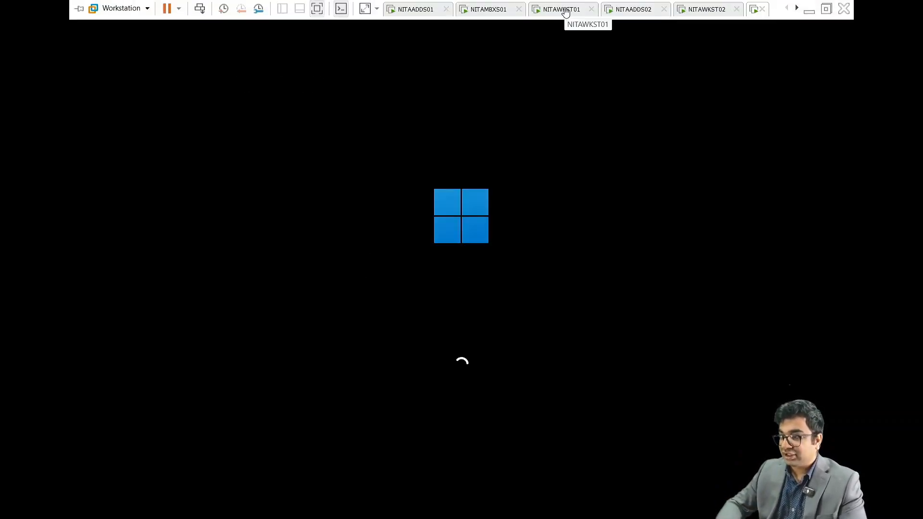
click(641, 11)
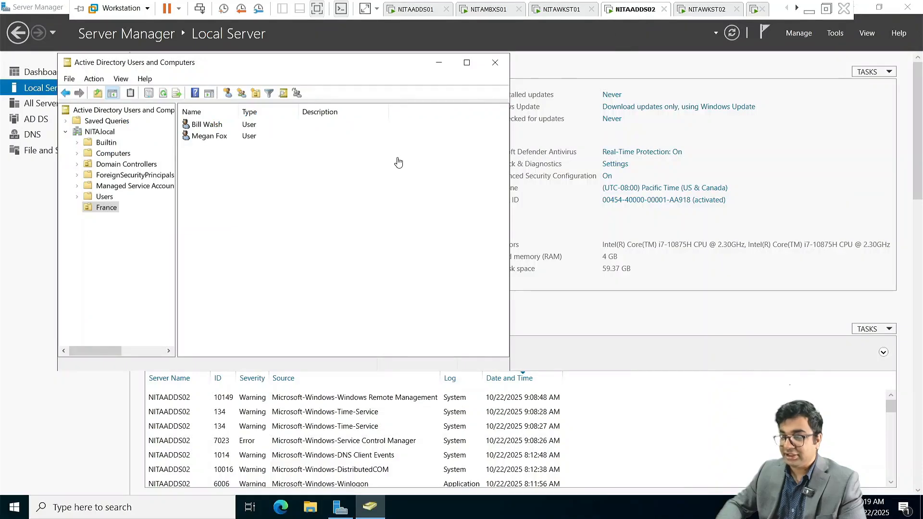
click(495, 62)
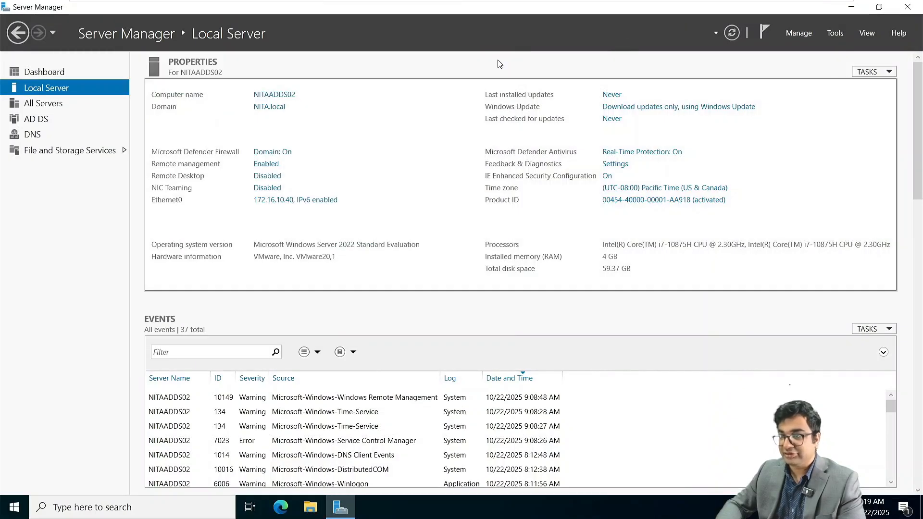
click(836, 36)
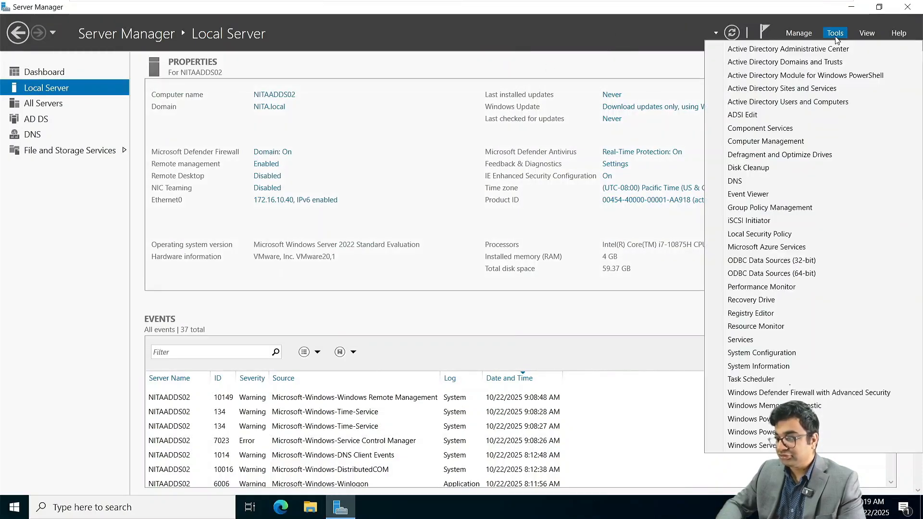
click(777, 186)
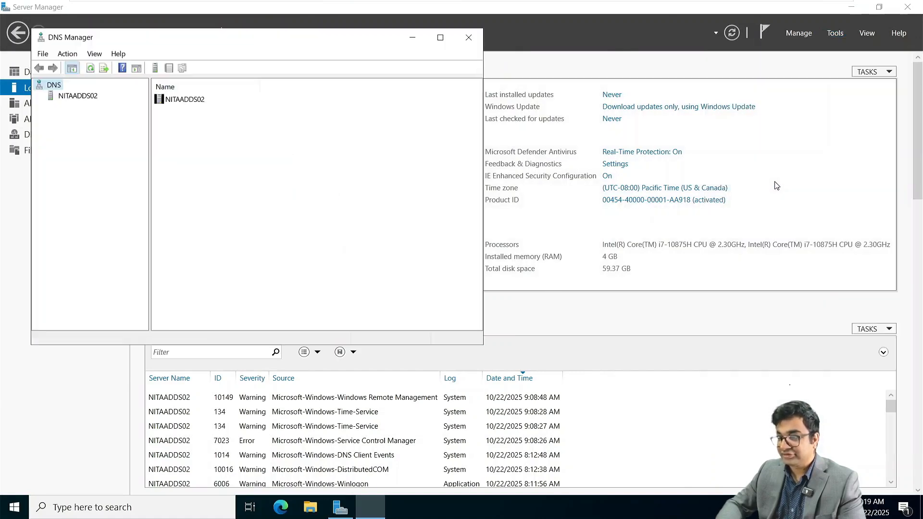
click(79, 96)
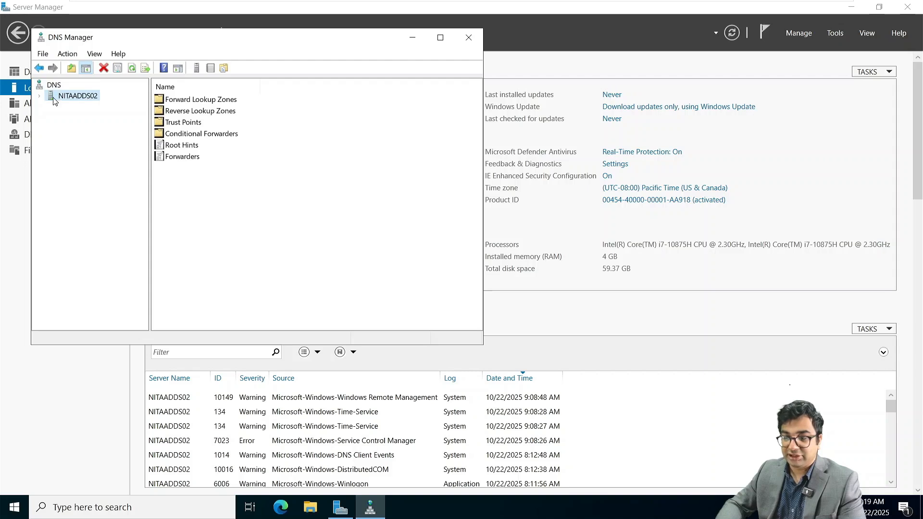
click(39, 97)
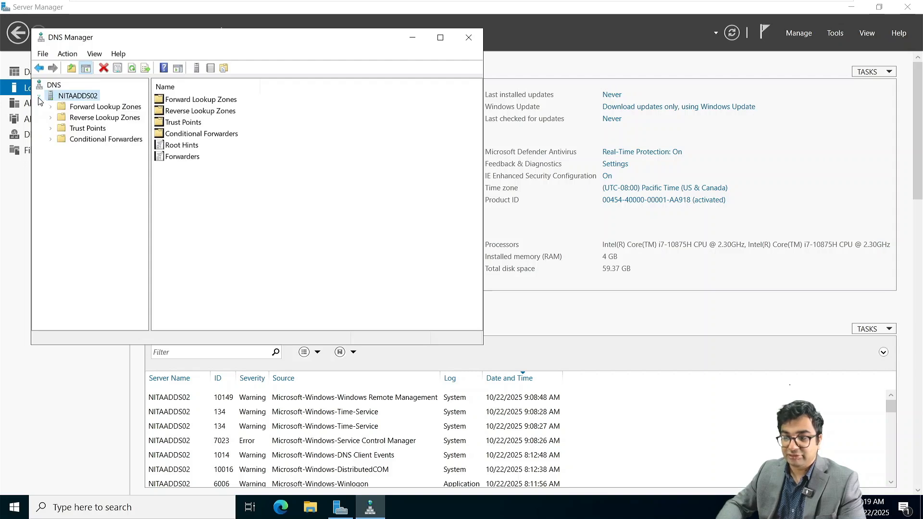
click(88, 143)
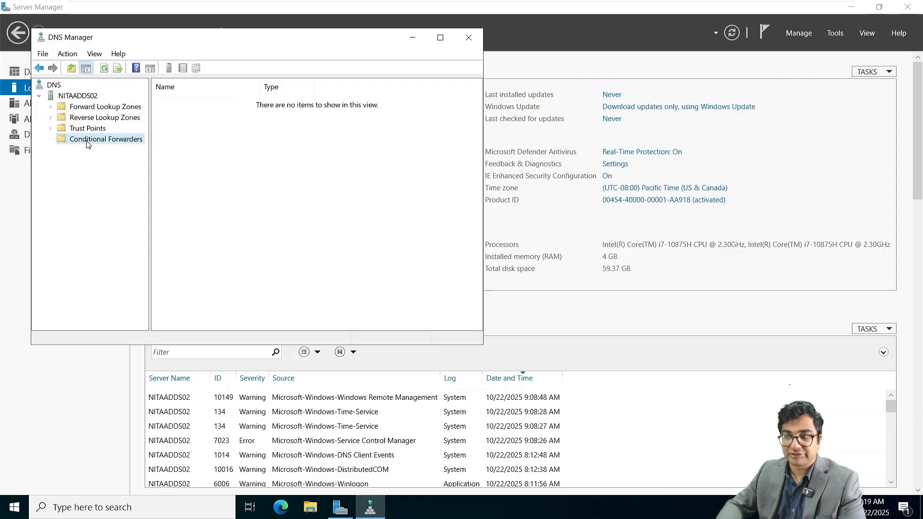
Step: Add a netsoftacademy.com conditional forwarder with master server 172.16.10.10
right_click(88, 145)
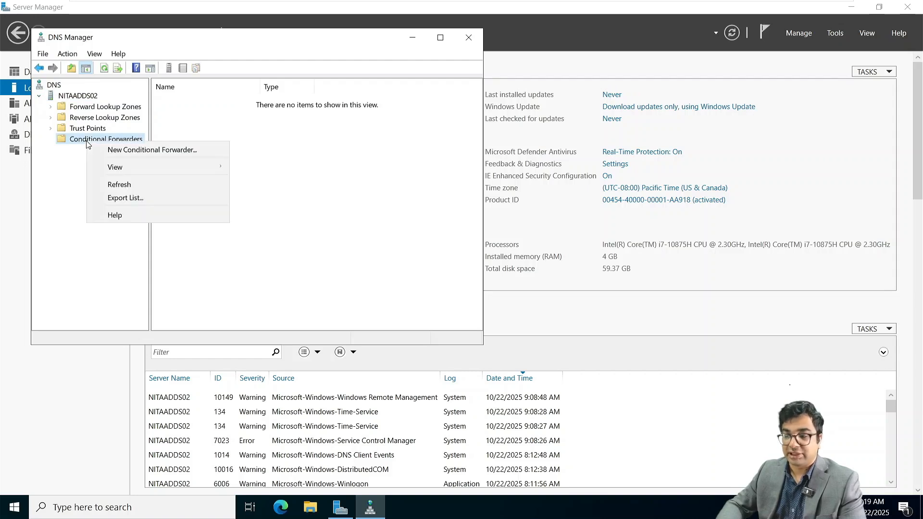
click(119, 152)
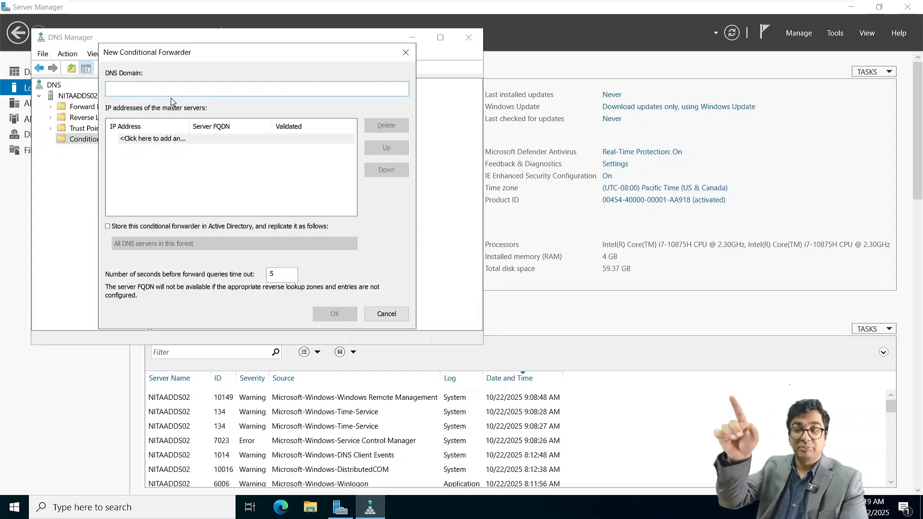
text(n)
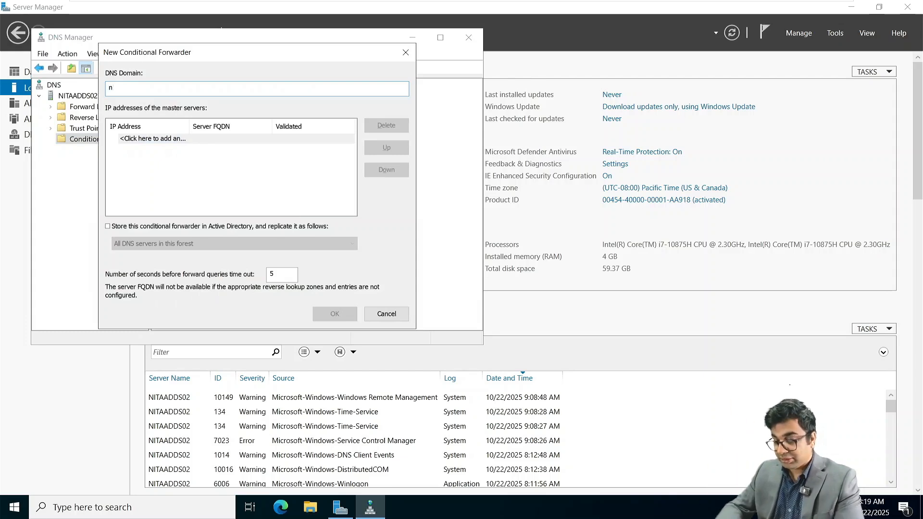
text(etsoft)
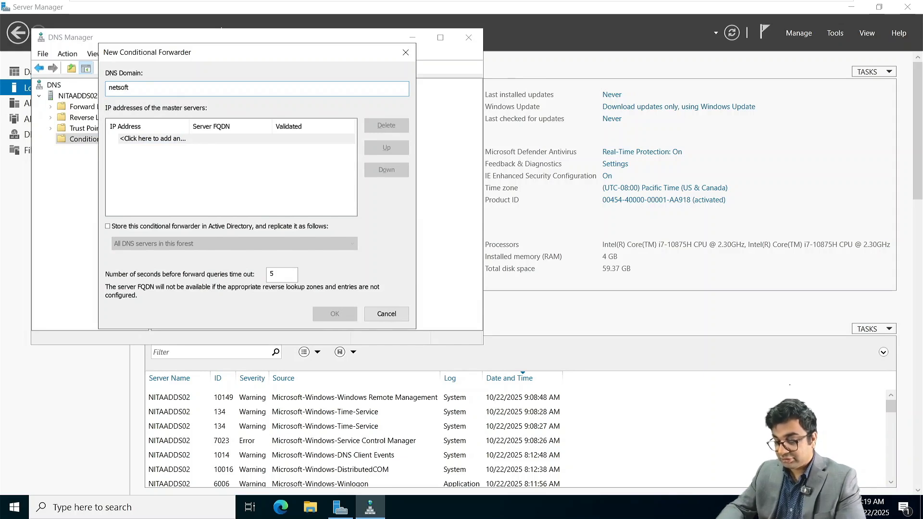
text(academy.com)
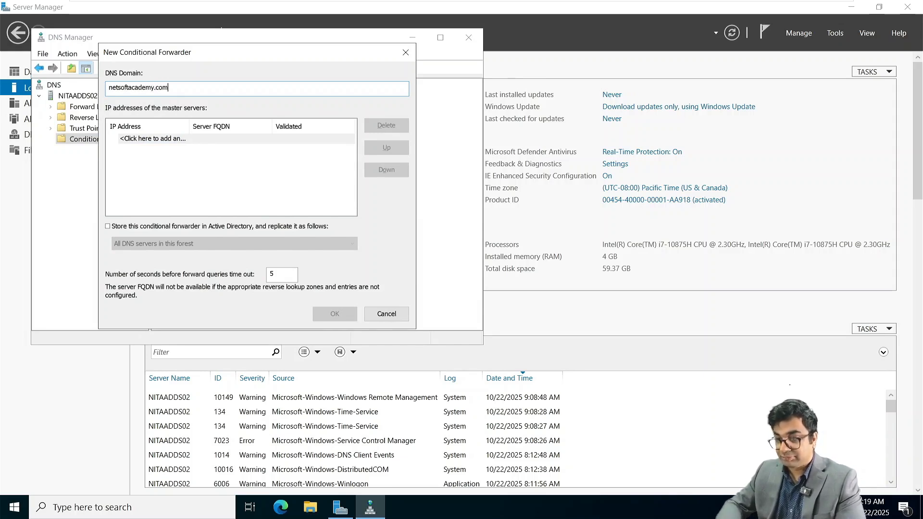
click(164, 138)
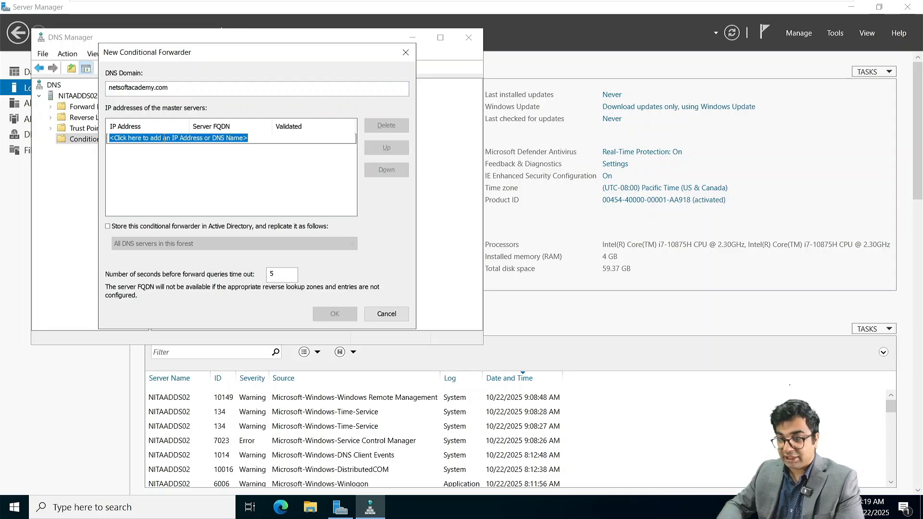
text(172.16.10.10)
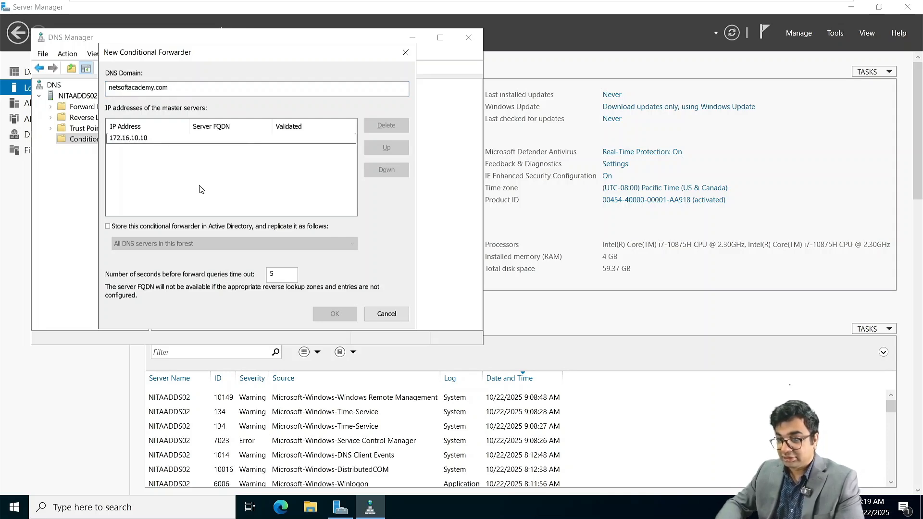
key(Return)
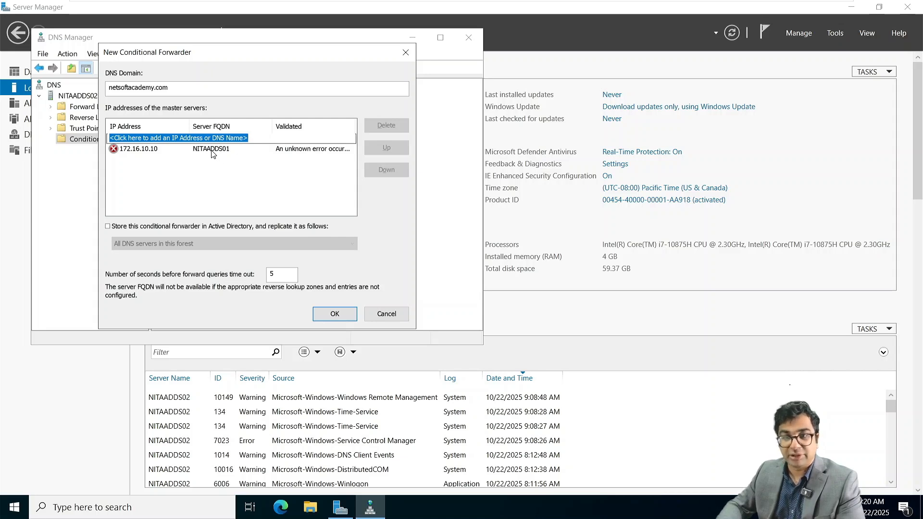
click(336, 314)
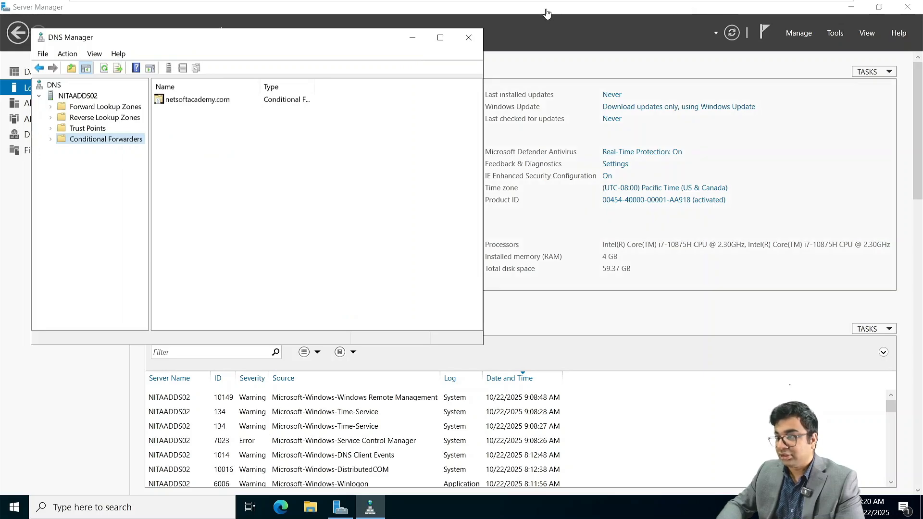
Step: Unlock NITAADDS01 and open DNS Manager to its Conditional Forwarders folder
mouse_move(448, 4)
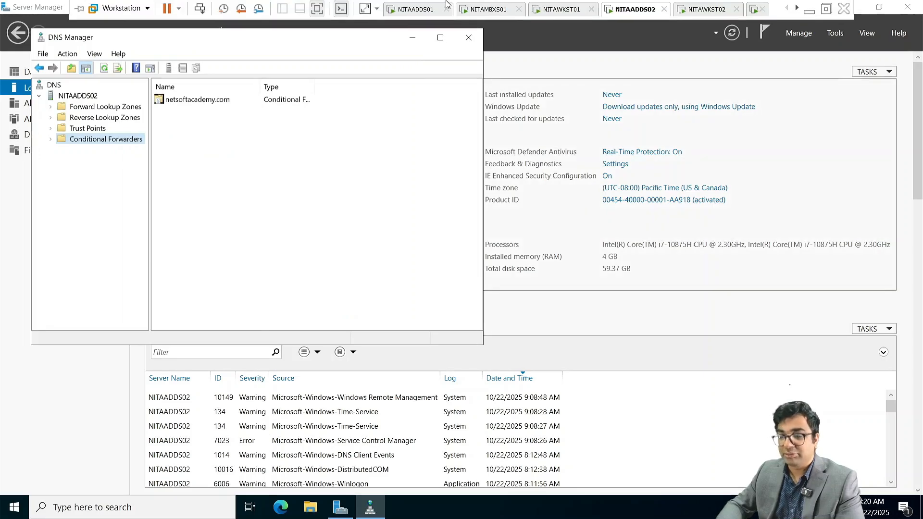
click(409, 10)
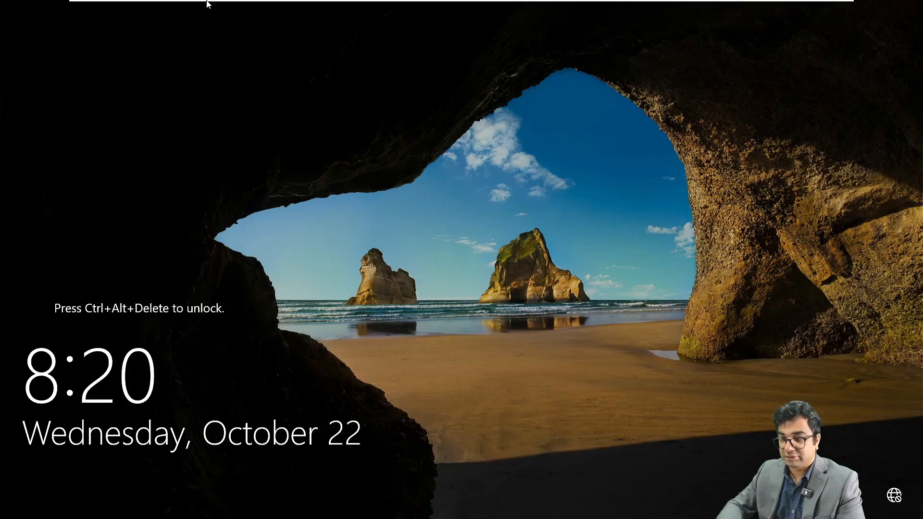
click(200, 9)
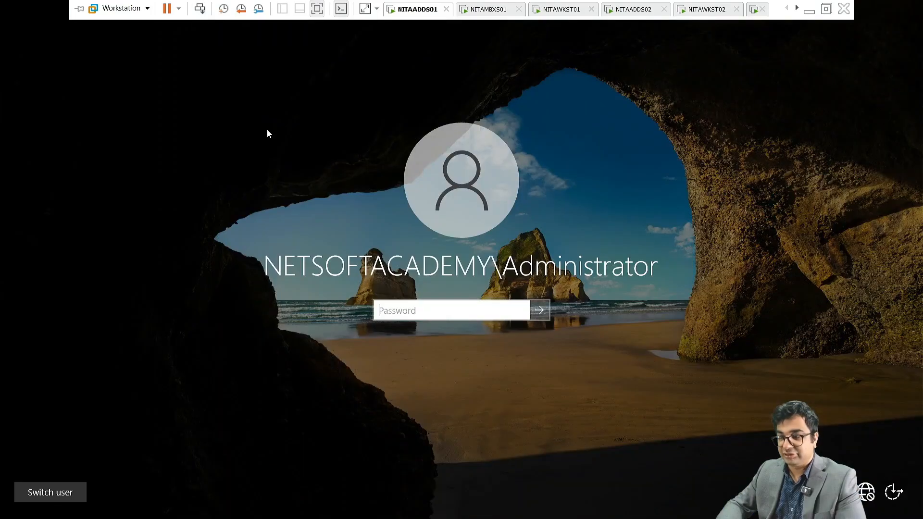
text(•••••••)
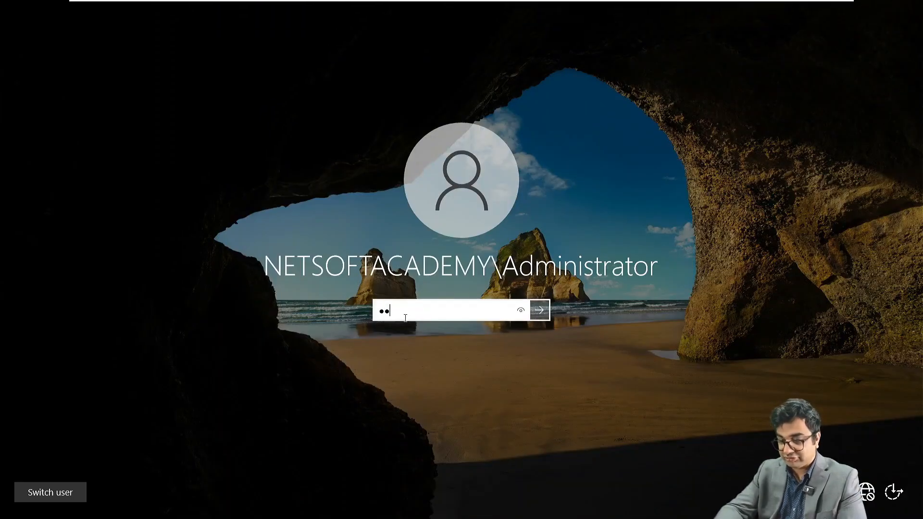
text(•••••)
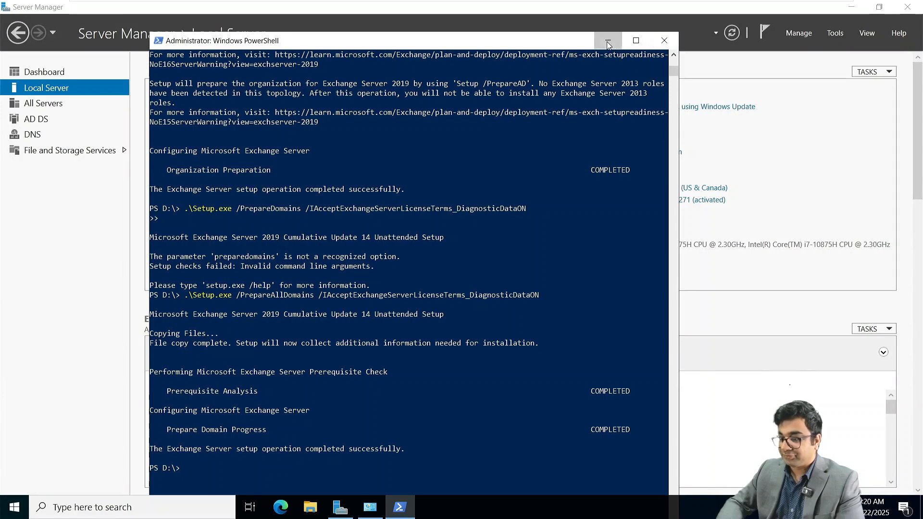
click(609, 40)
click(831, 33)
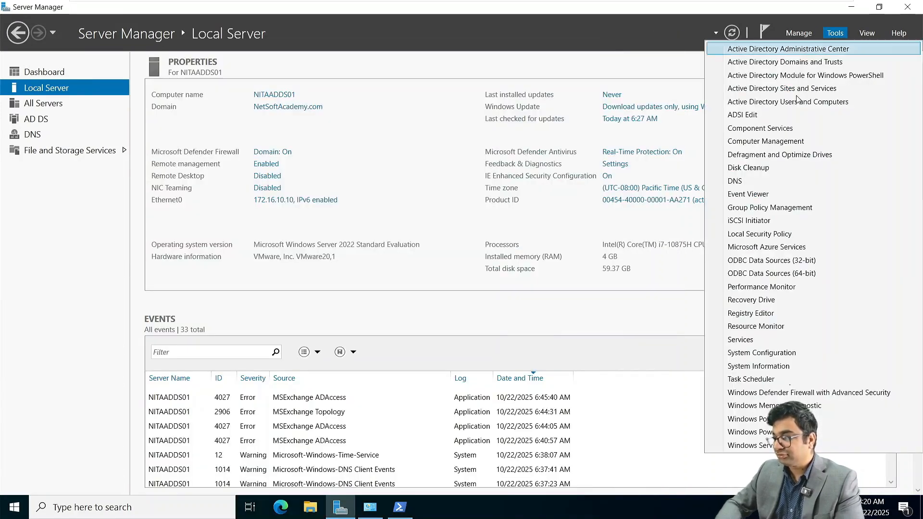
click(764, 181)
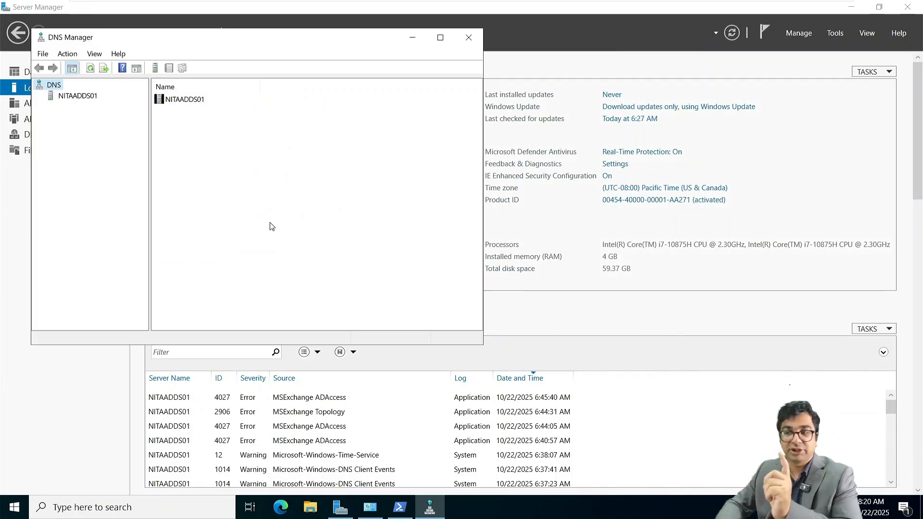
click(70, 98)
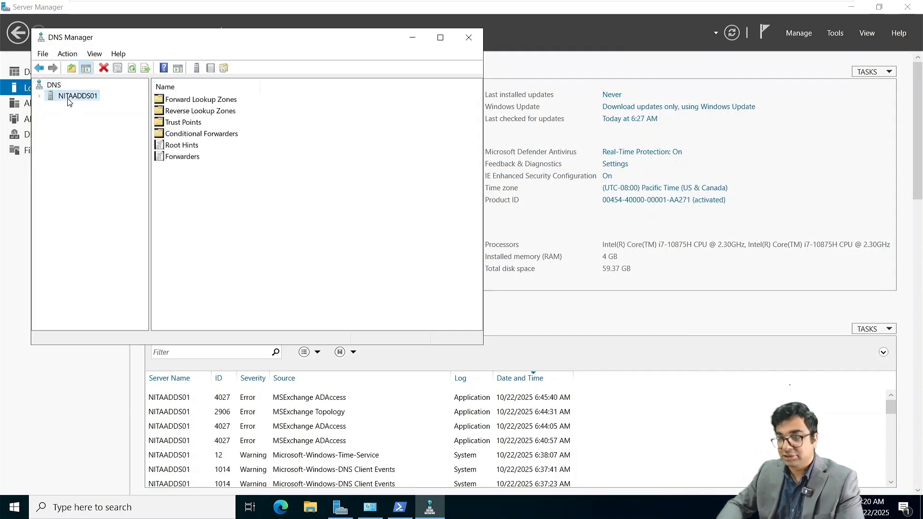
click(187, 135)
double_click(183, 136)
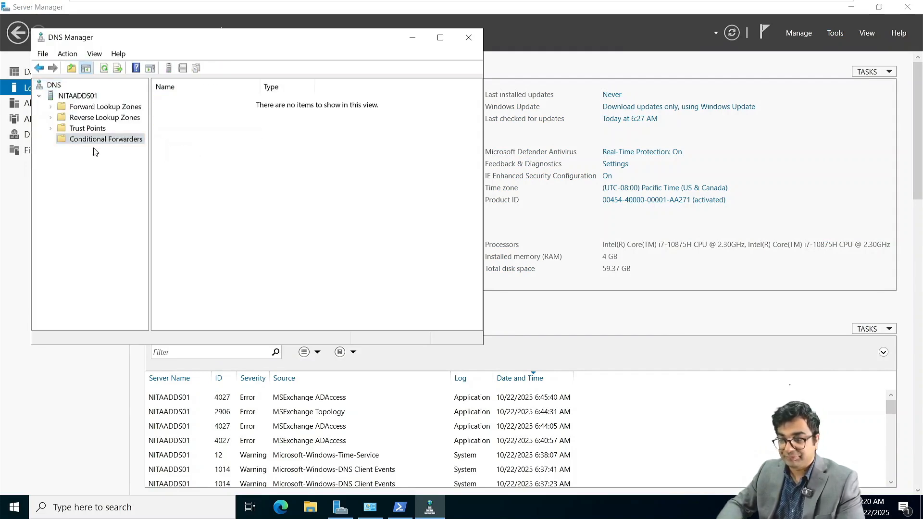
Step: Add a NITA.local conditional forwarder with master server 172.16.10.40, then close DNS Manager
right_click(83, 141)
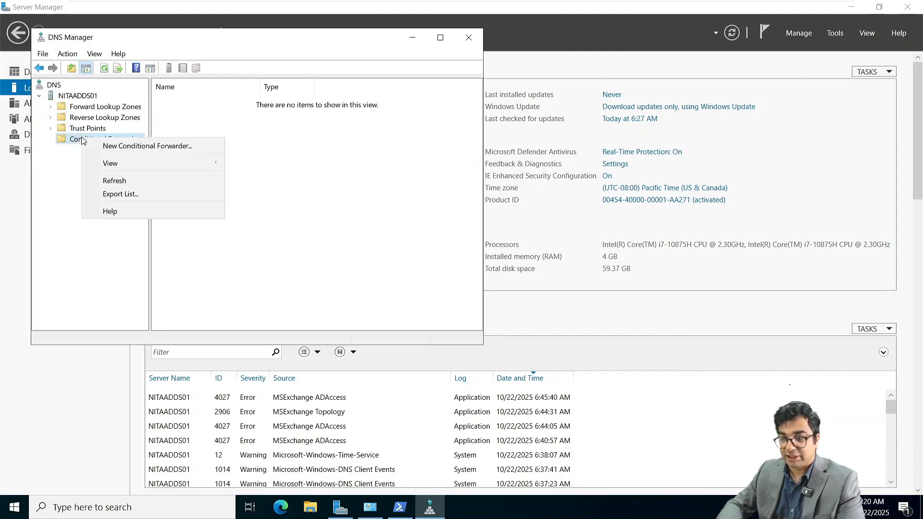
click(108, 149)
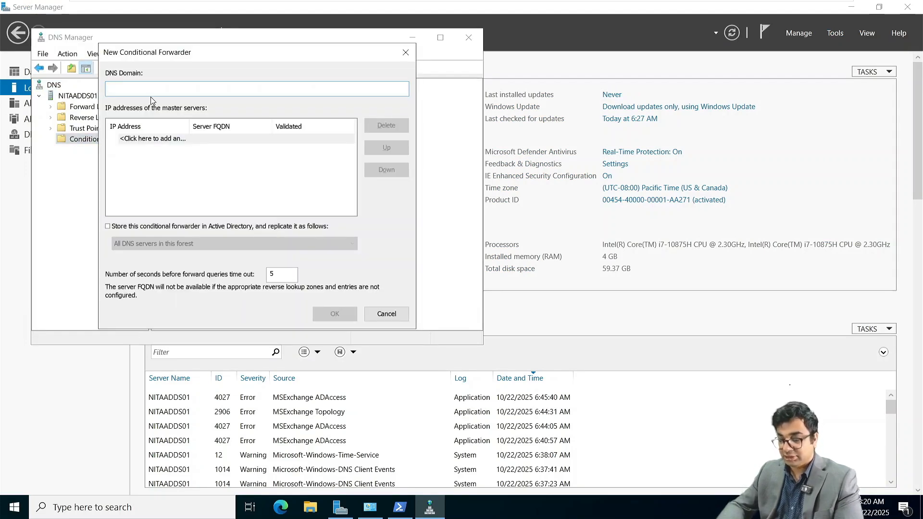
text(NITA.)
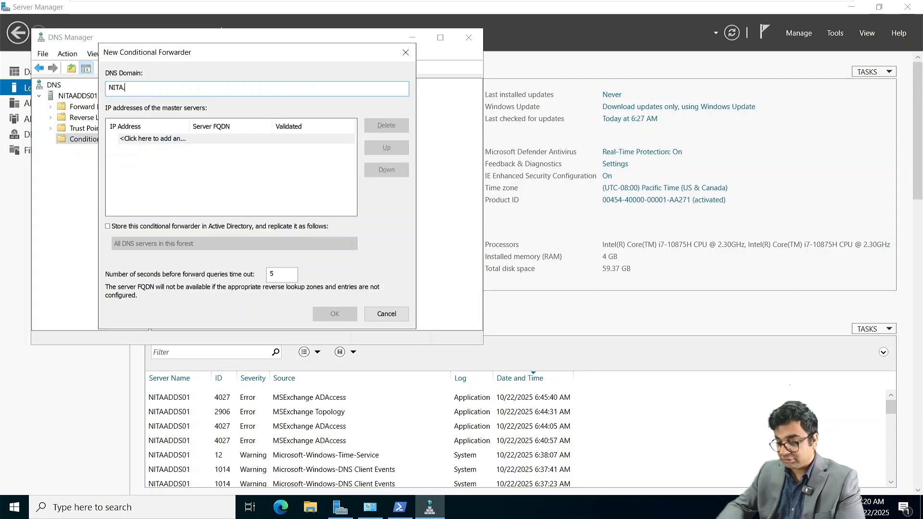
text(local)
key(Tab)
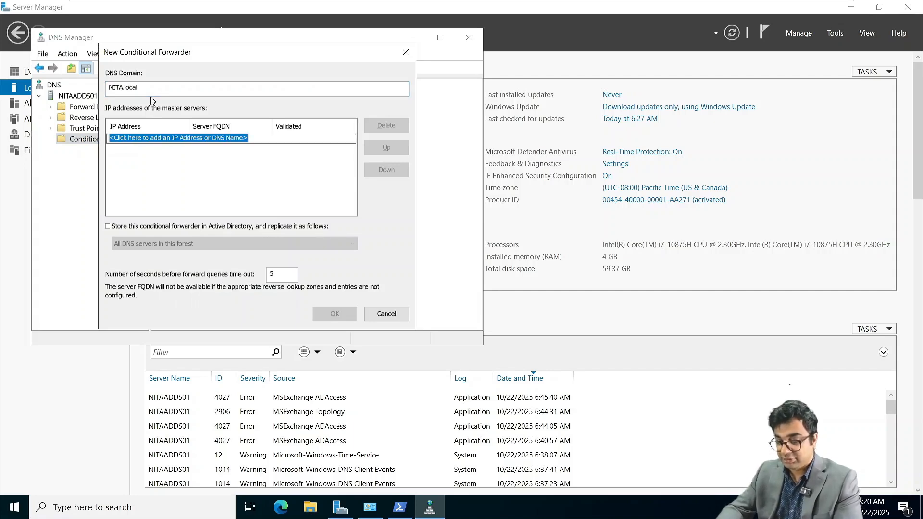
text(172.16)
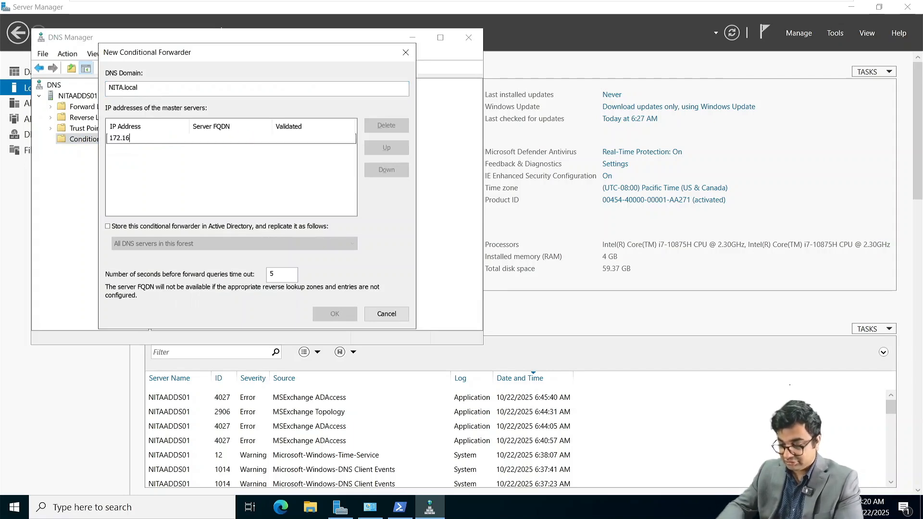
text(.10.40)
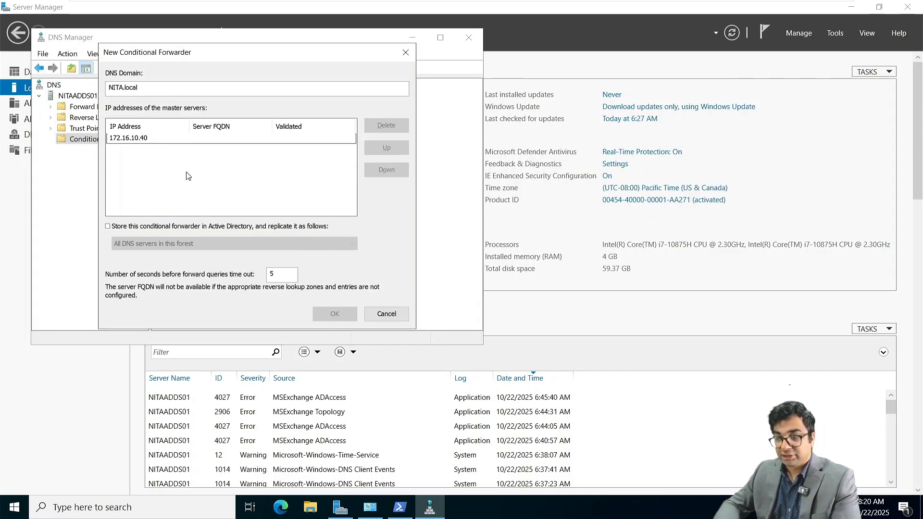
key(Return)
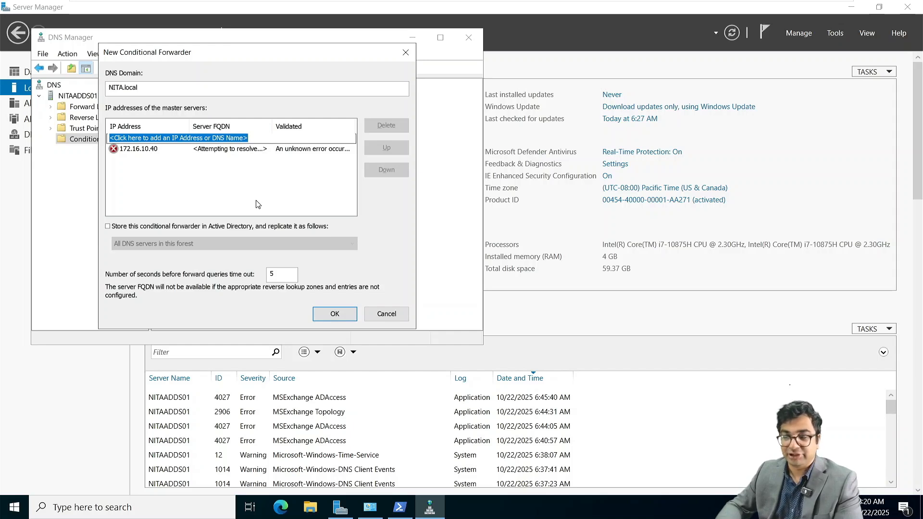
click(335, 318)
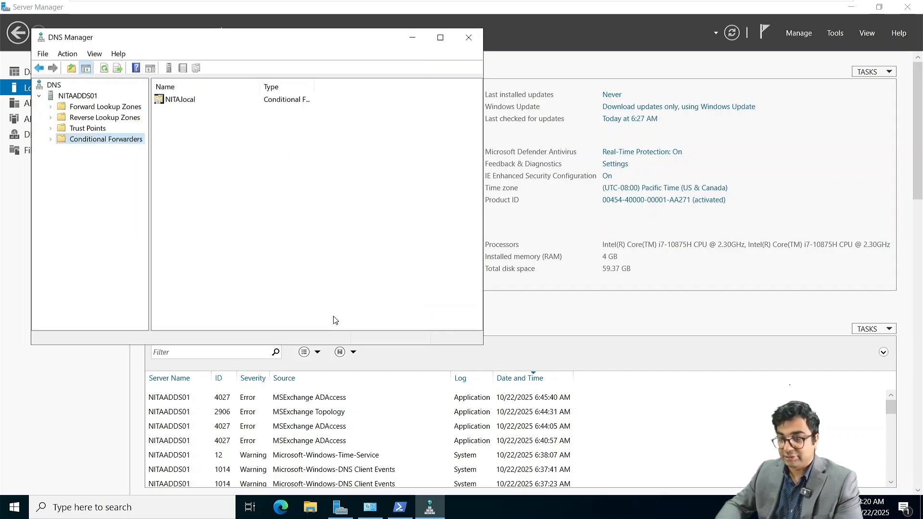
click(469, 38)
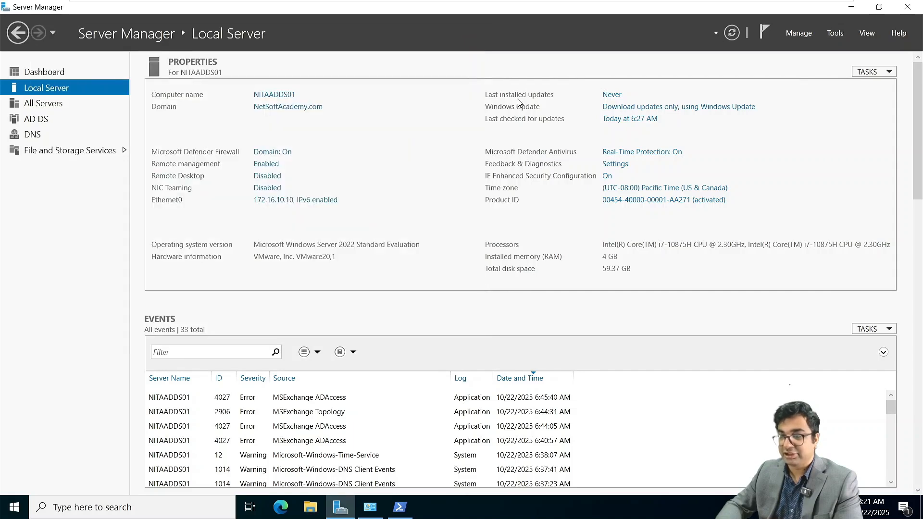
Step: From Domains and Trusts, open NetSoftAcademy.com's Trusts tab and launch the New Trust Wizard
click(832, 34)
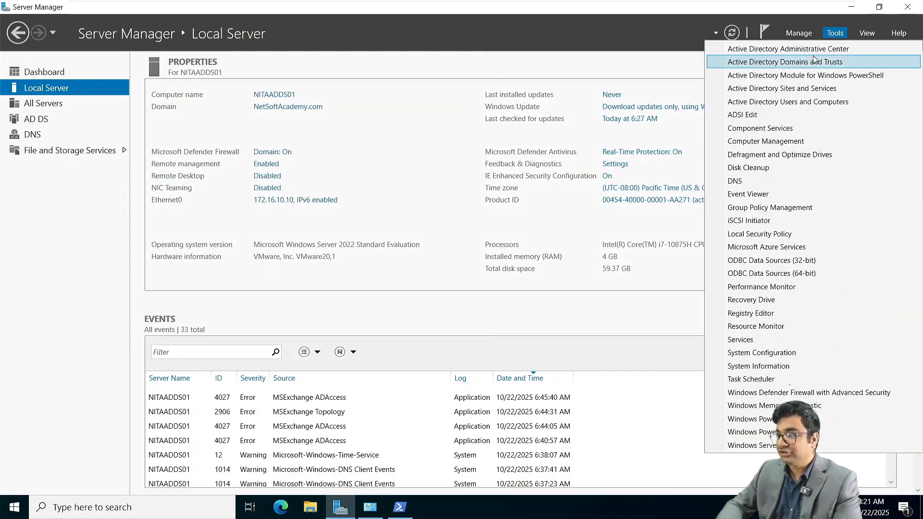
click(786, 62)
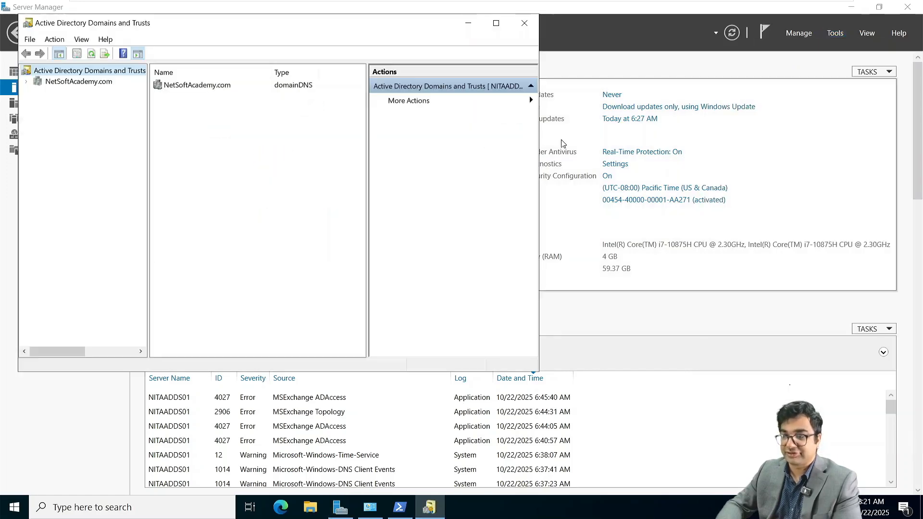
right_click(74, 85)
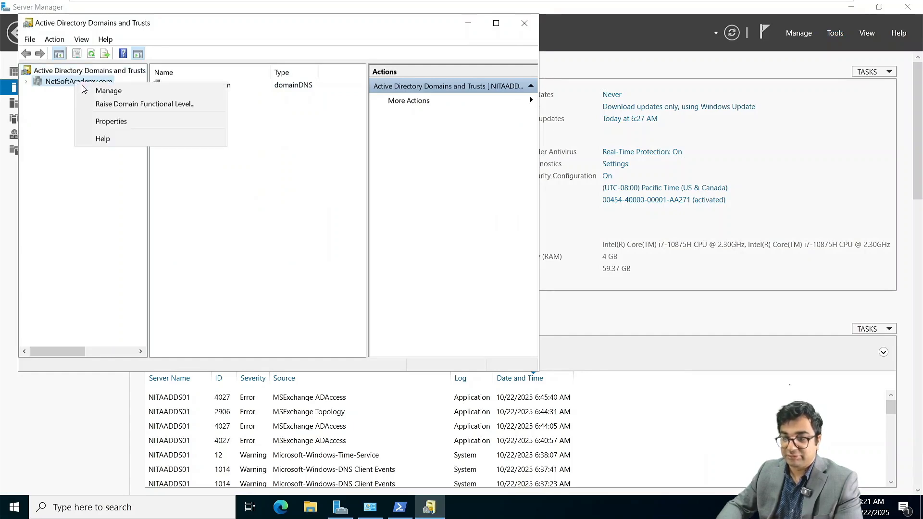
click(111, 121)
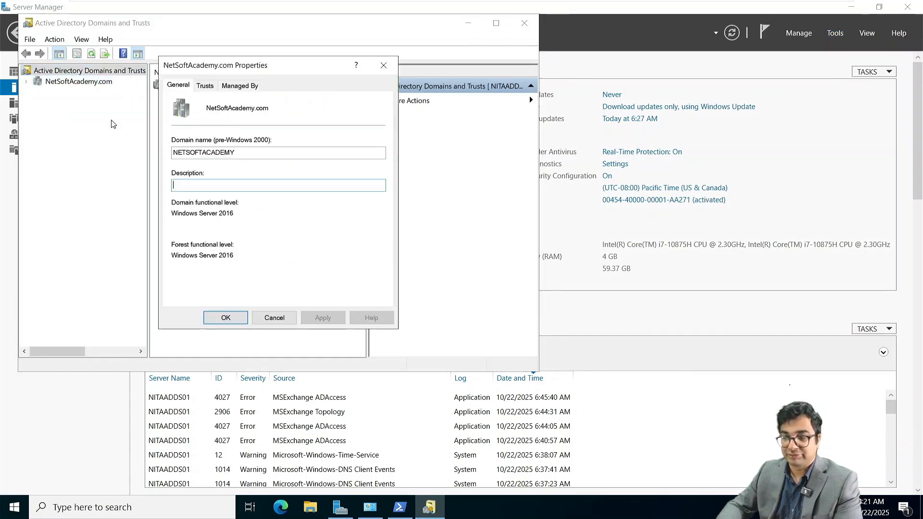
click(213, 88)
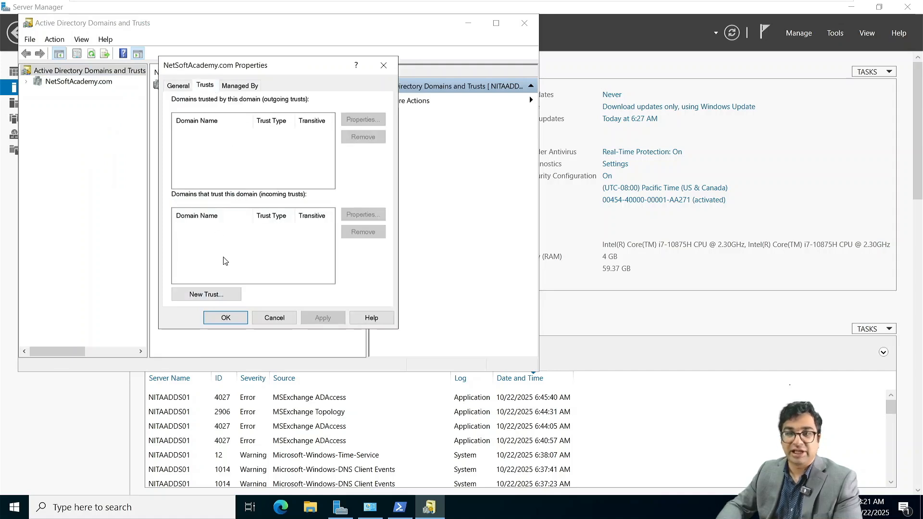
click(195, 295)
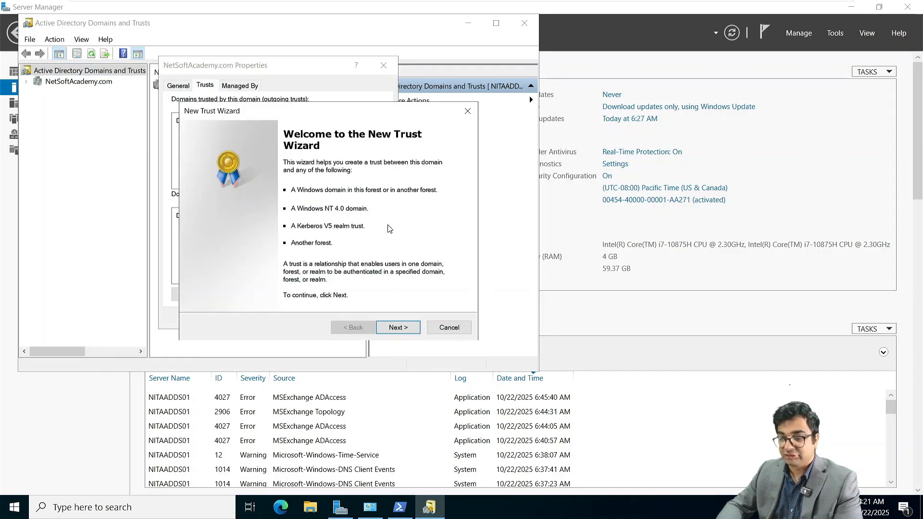
Step: Define a two-way forest trust with nita.local, created on both domains
click(406, 327)
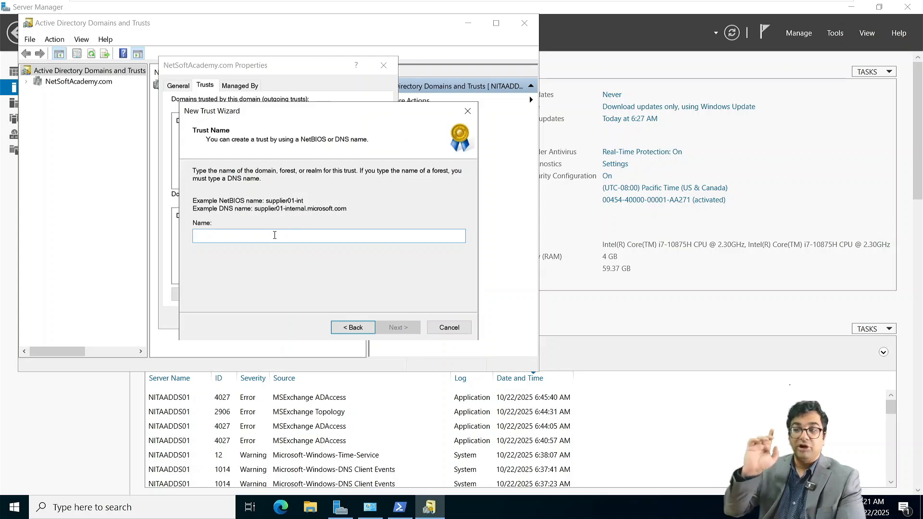
text(nita.)
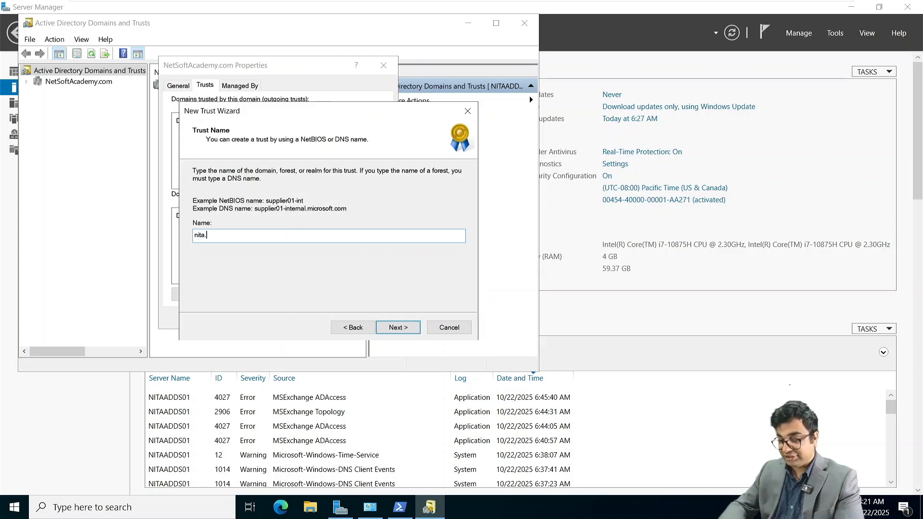
text(local)
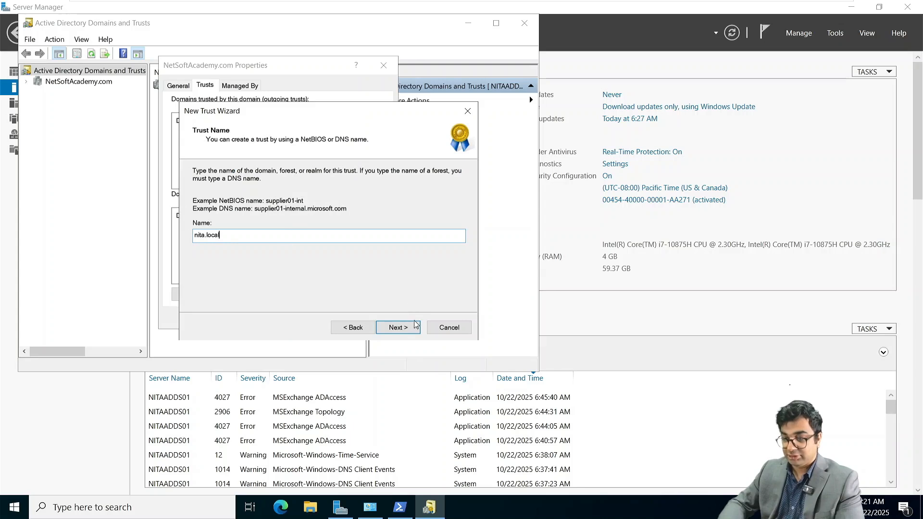
click(406, 329)
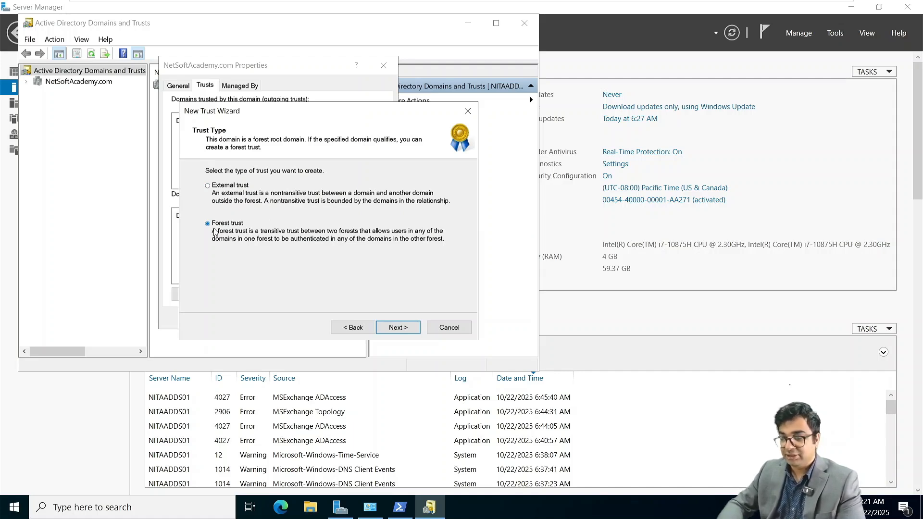
click(398, 328)
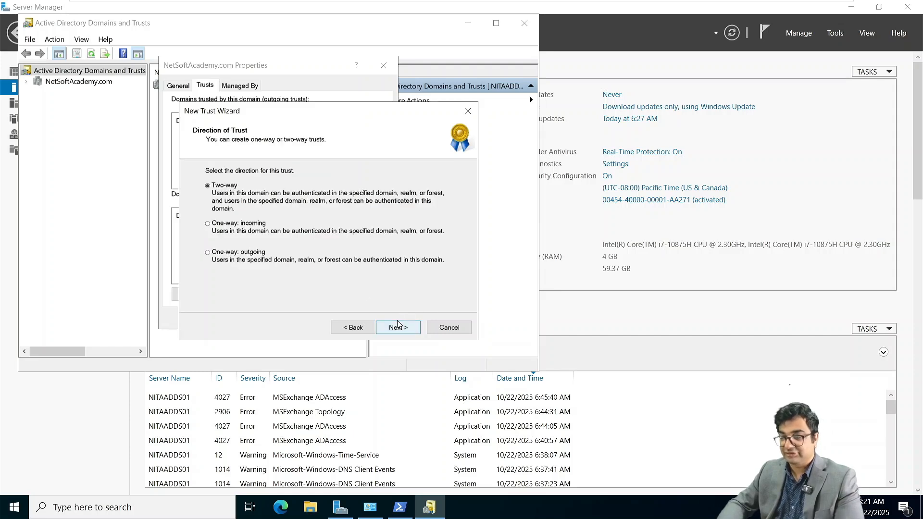
click(398, 328)
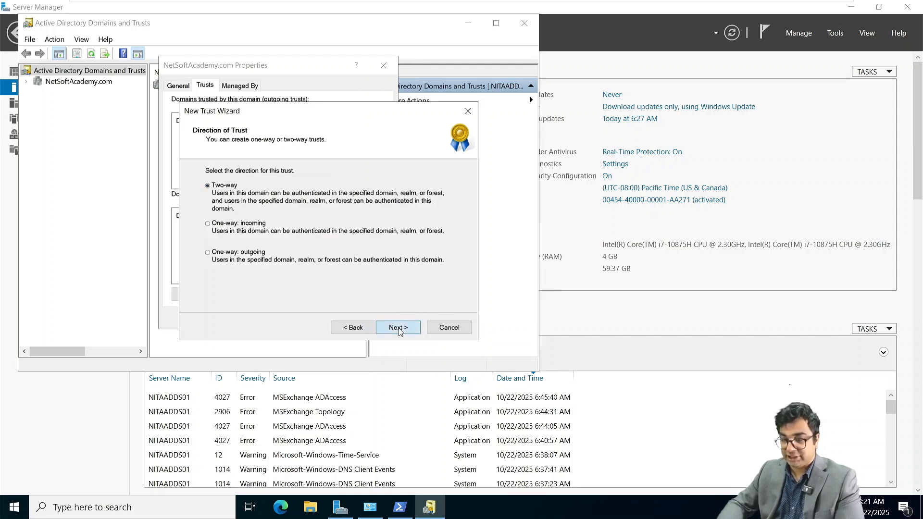
click(234, 251)
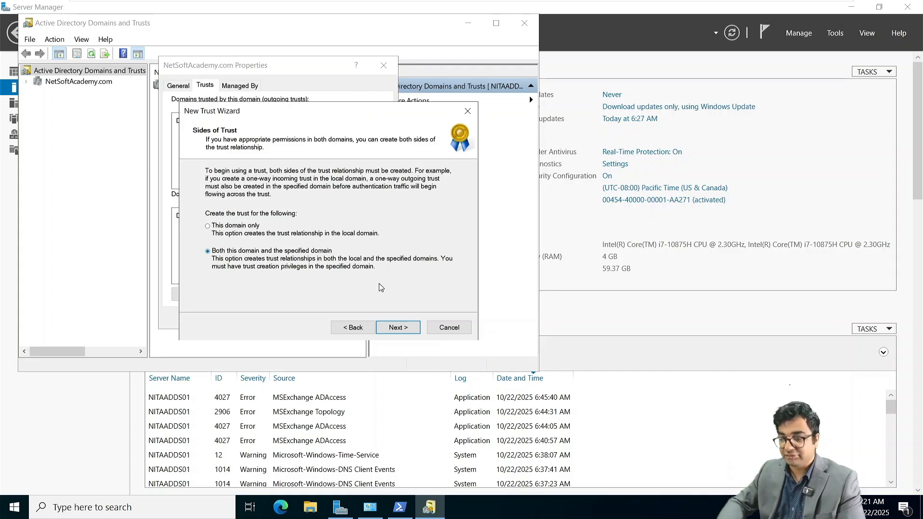
Step: Supply the nita.local Administrator credentials and keep forest-wide authentication for both forests
click(404, 330)
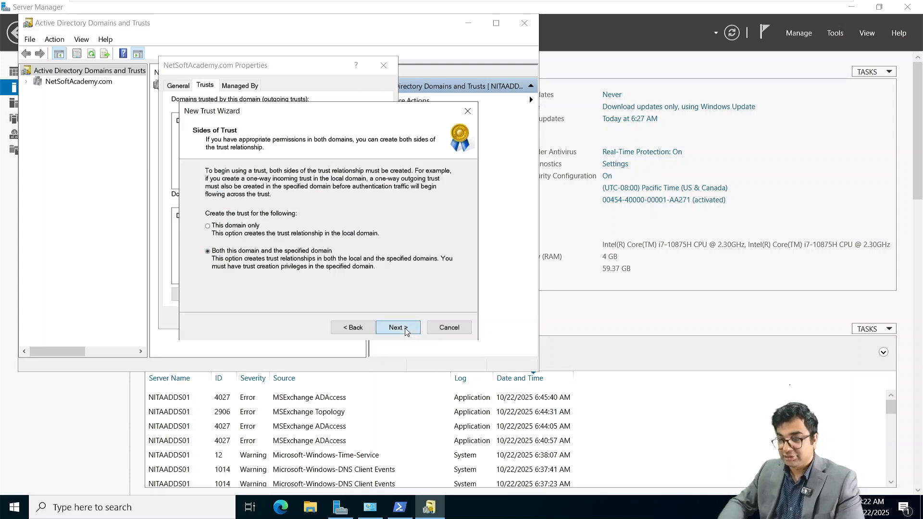
text(Admi)
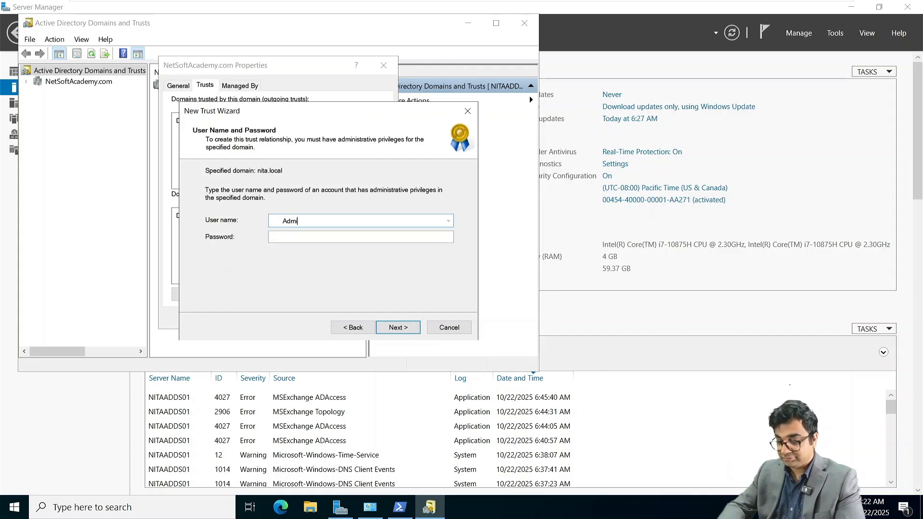
text(nistrator)
key(Tab)
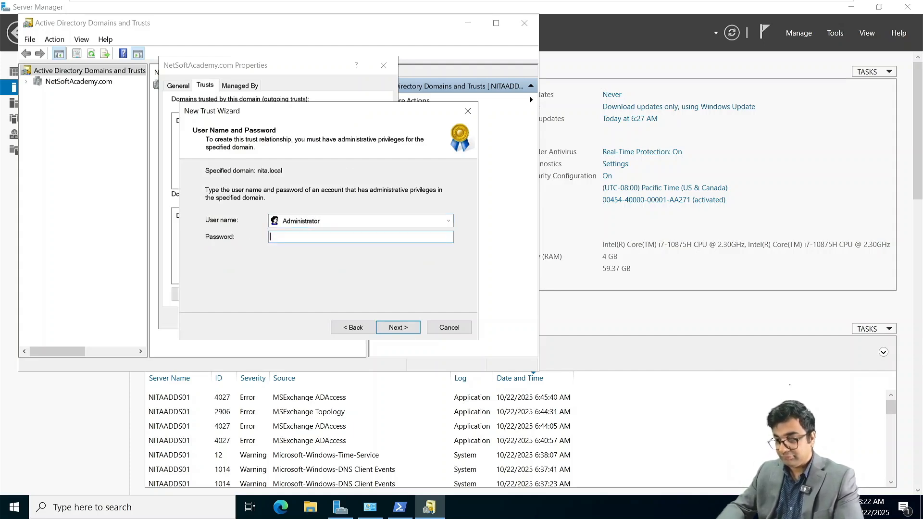
text(•••••••••••)
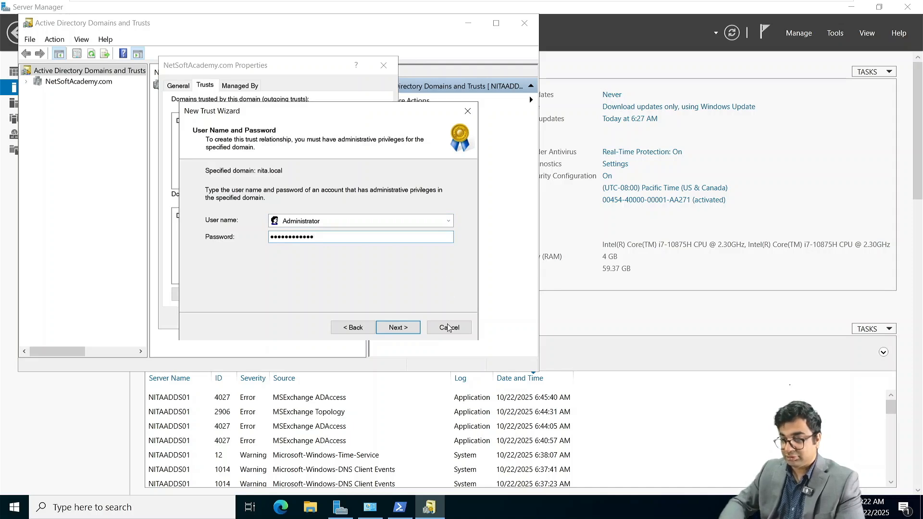
click(412, 328)
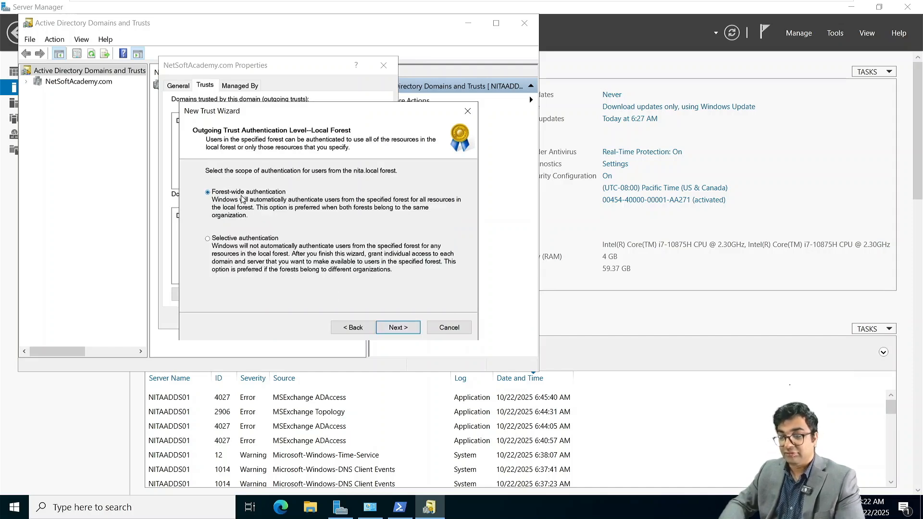
click(403, 328)
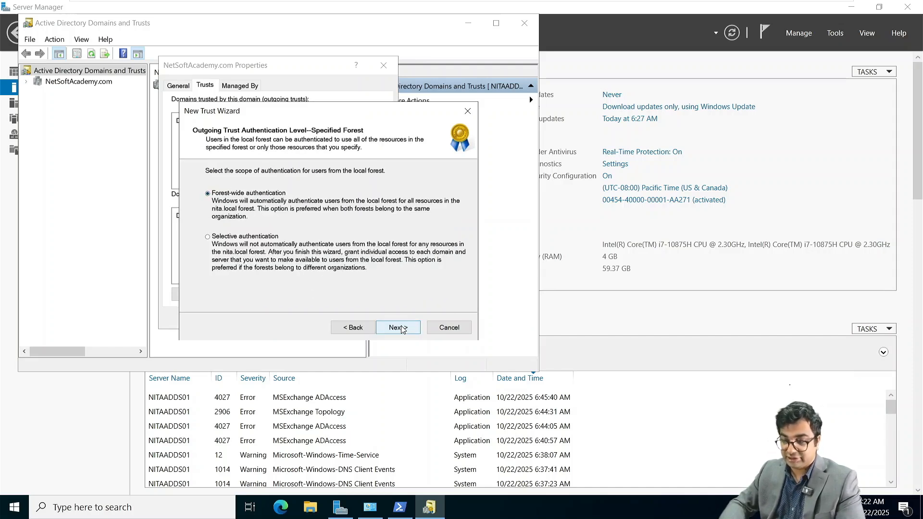
click(403, 328)
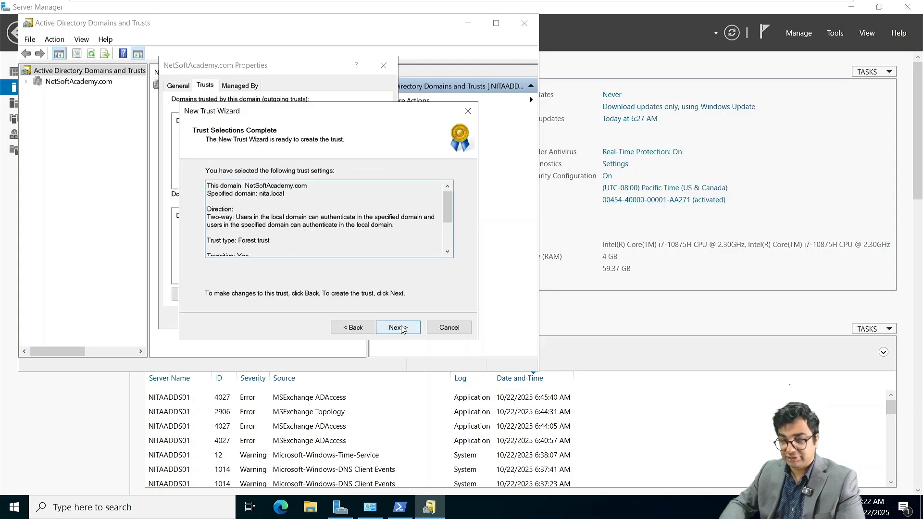
click(403, 329)
click(403, 329)
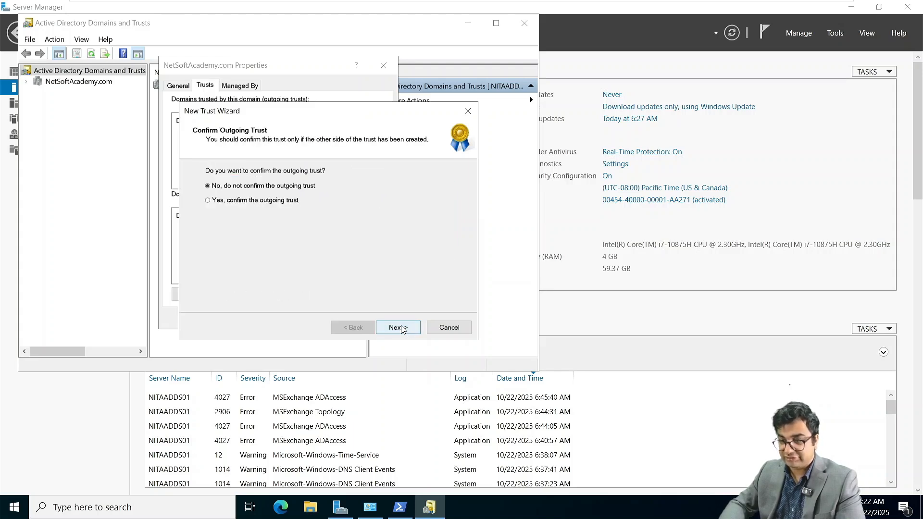
Step: Confirm the outgoing and incoming trusts, finish the wizard and close the domain properties
click(258, 202)
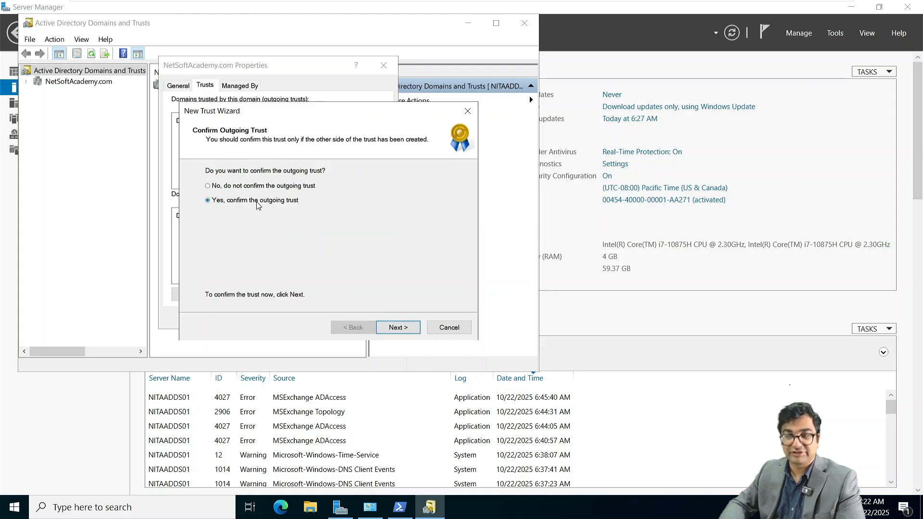
click(404, 331)
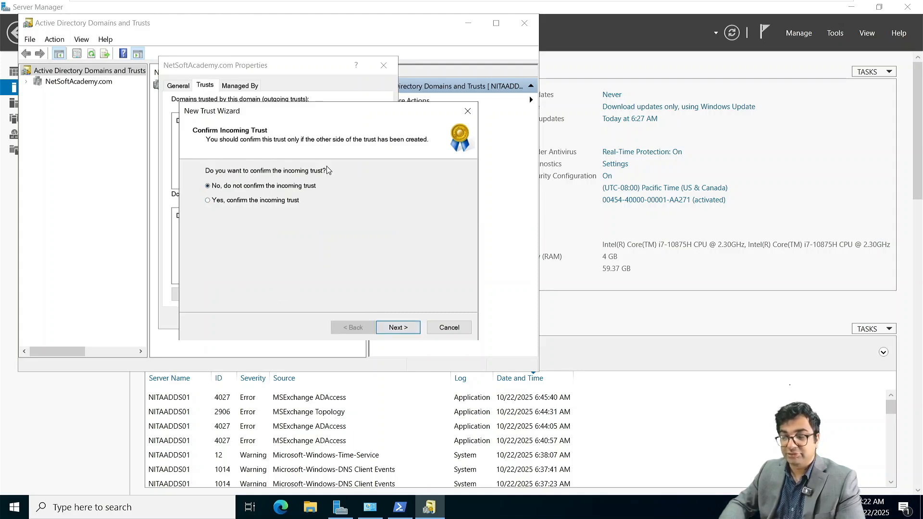
click(265, 202)
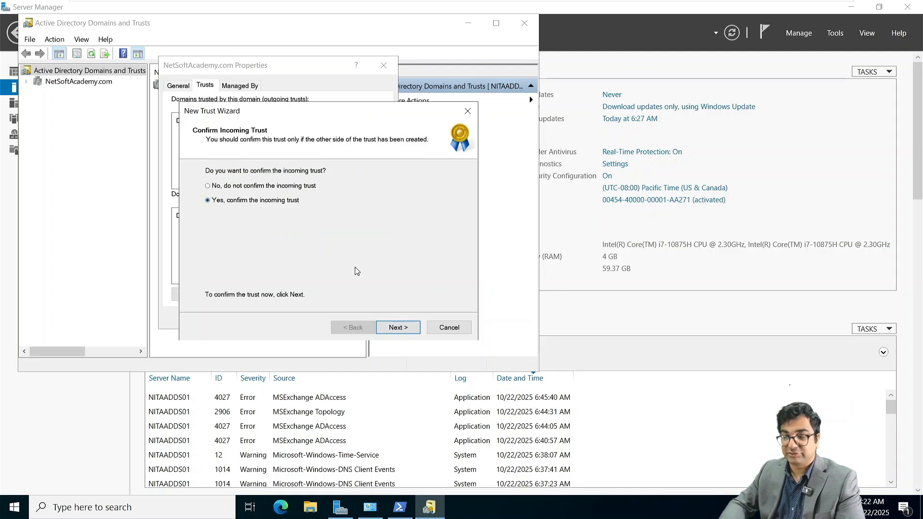
click(398, 329)
click(399, 327)
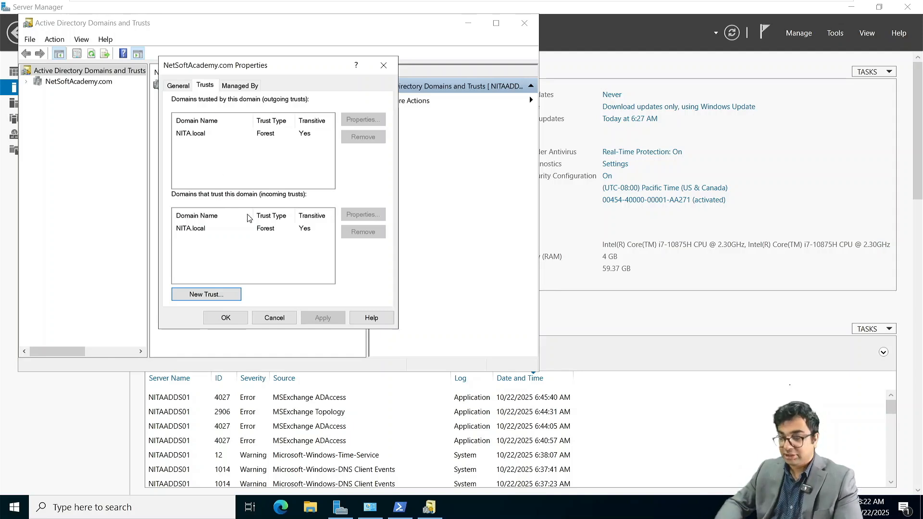
click(232, 320)
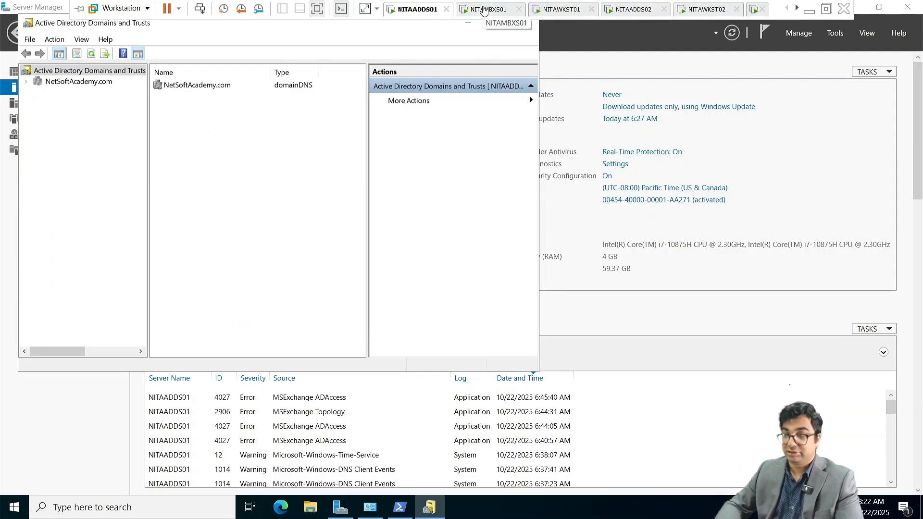
Step: On the mailbox server, start a linked mailbox mapped to a NITA.local user account
click(484, 10)
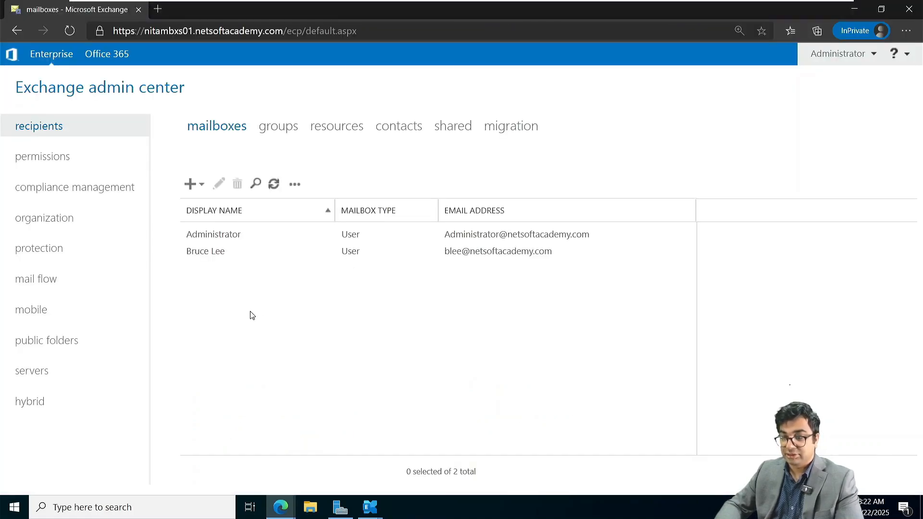
click(195, 188)
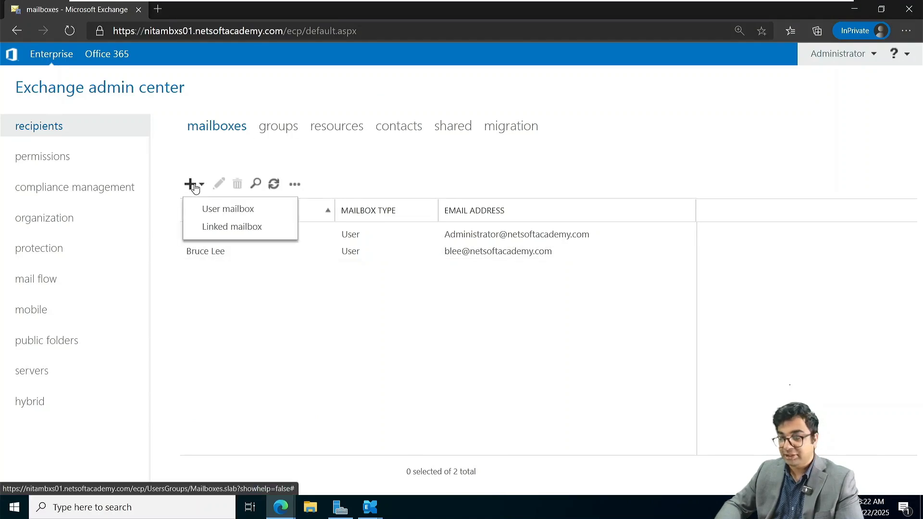
click(221, 231)
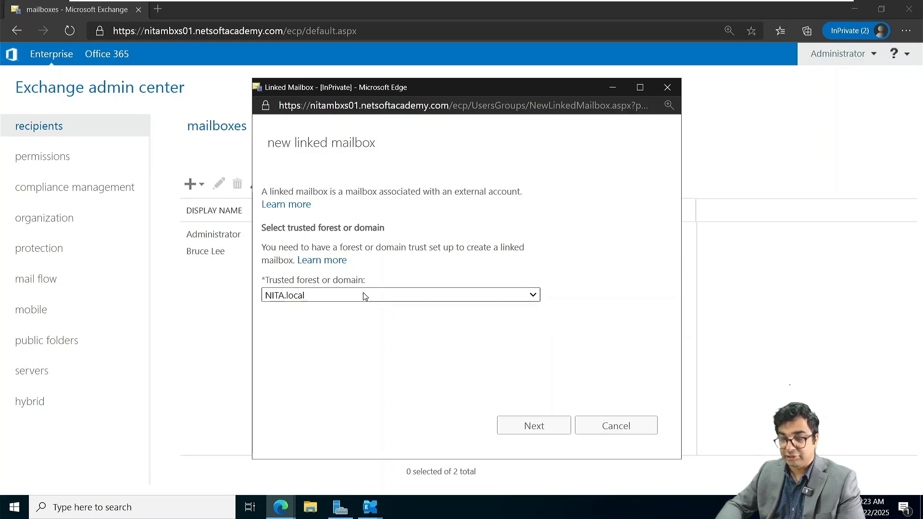
click(530, 427)
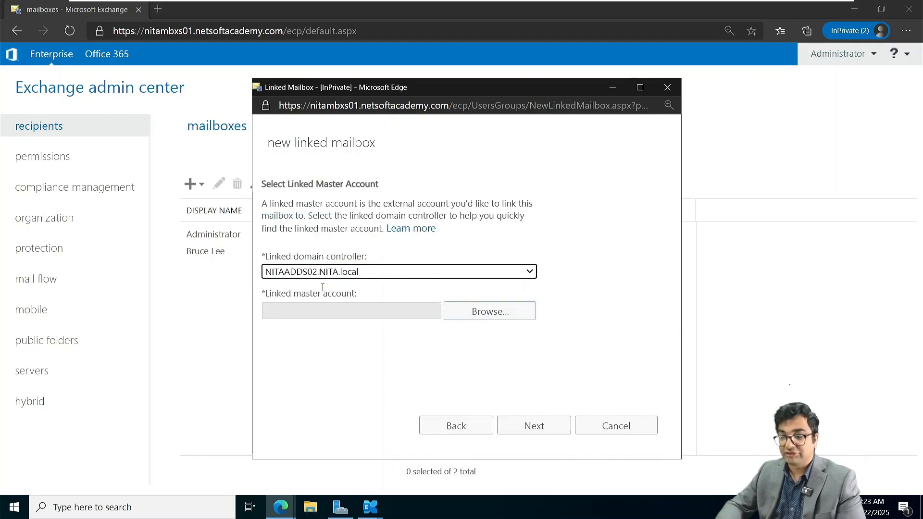
click(487, 312)
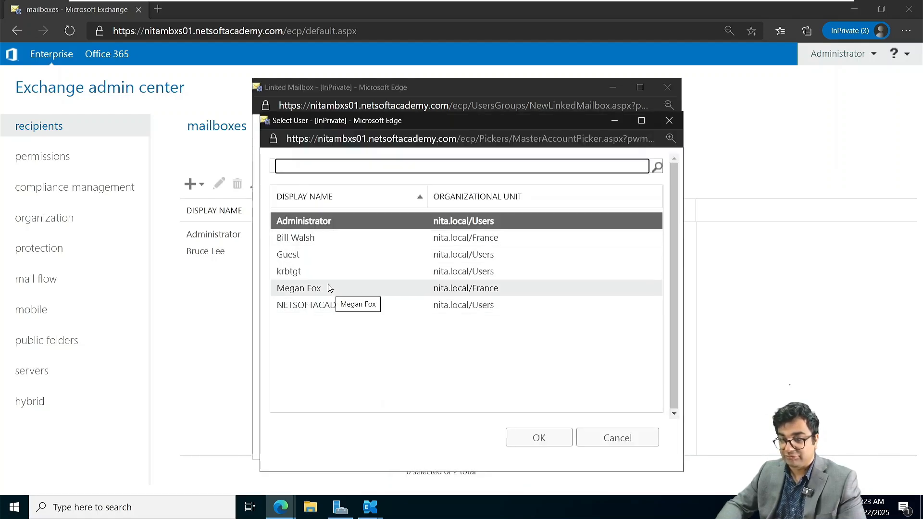
click(311, 241)
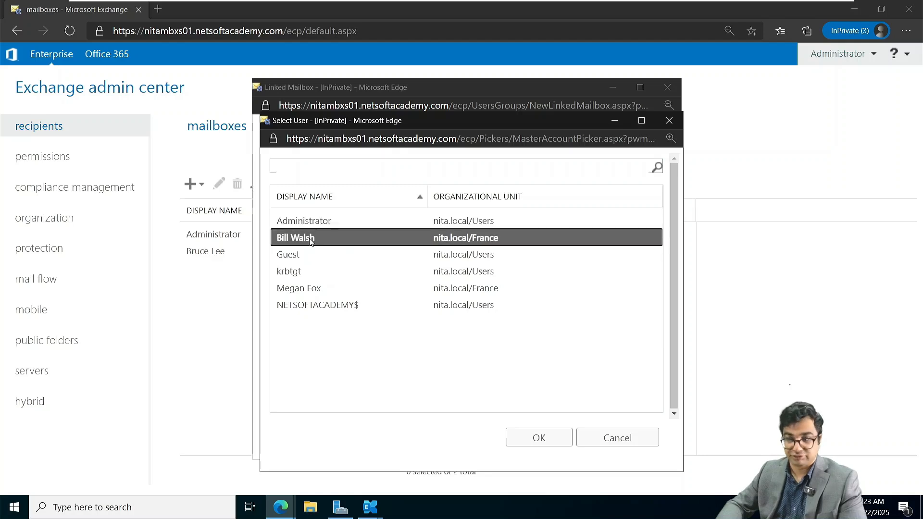
click(553, 439)
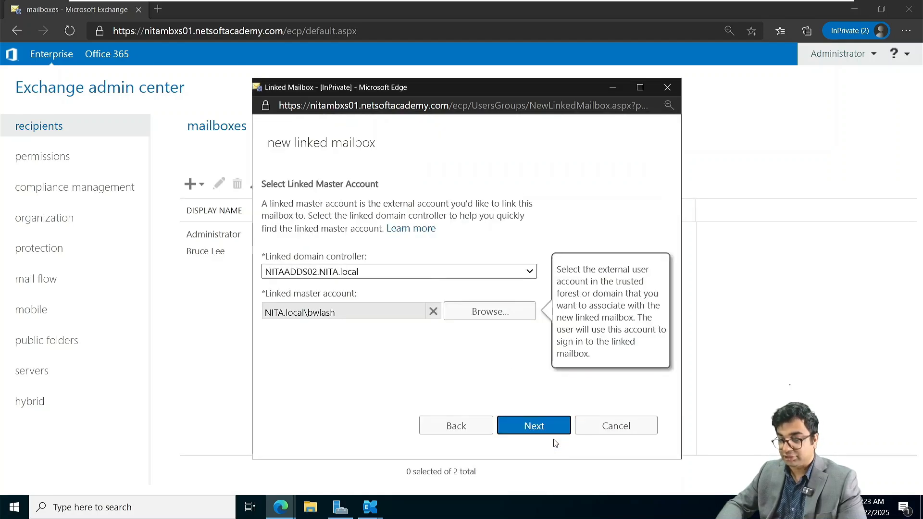
Step: Enter the user's display name, Toronto OU and logon name, and create the mailbox
click(534, 426)
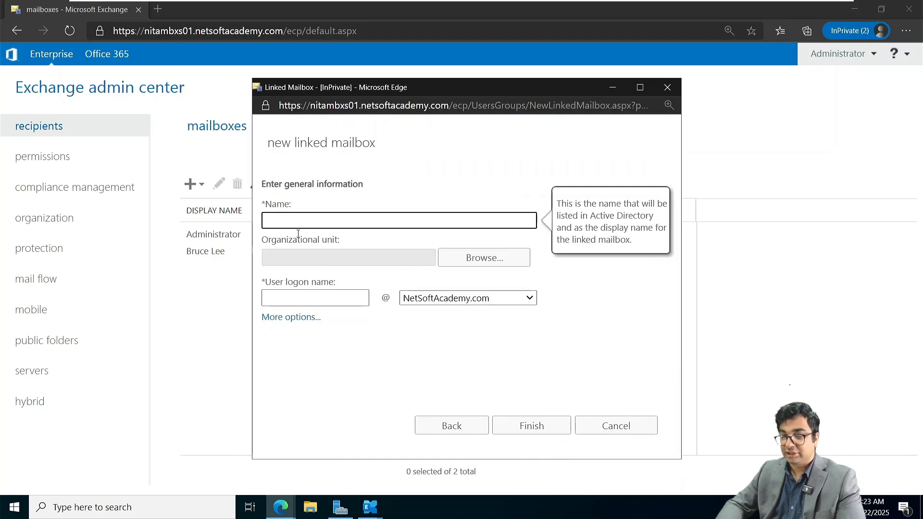
text(Bill)
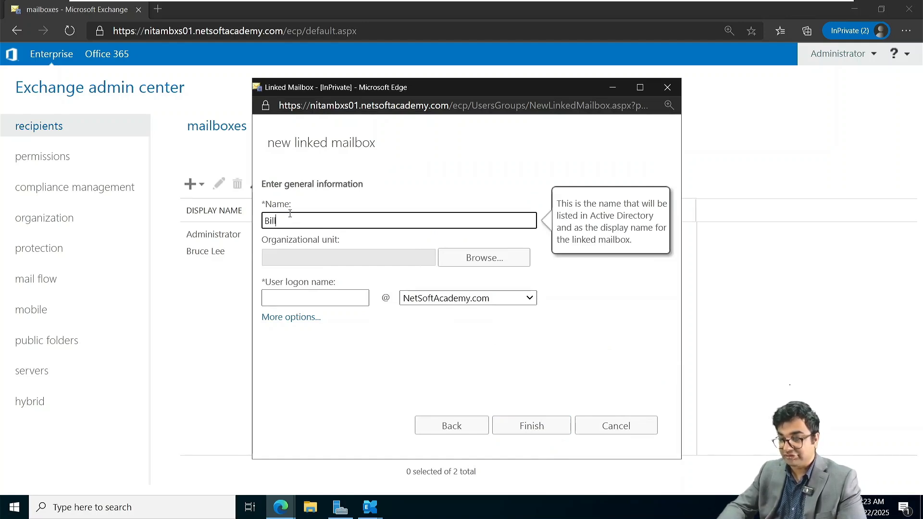
text( Walsh)
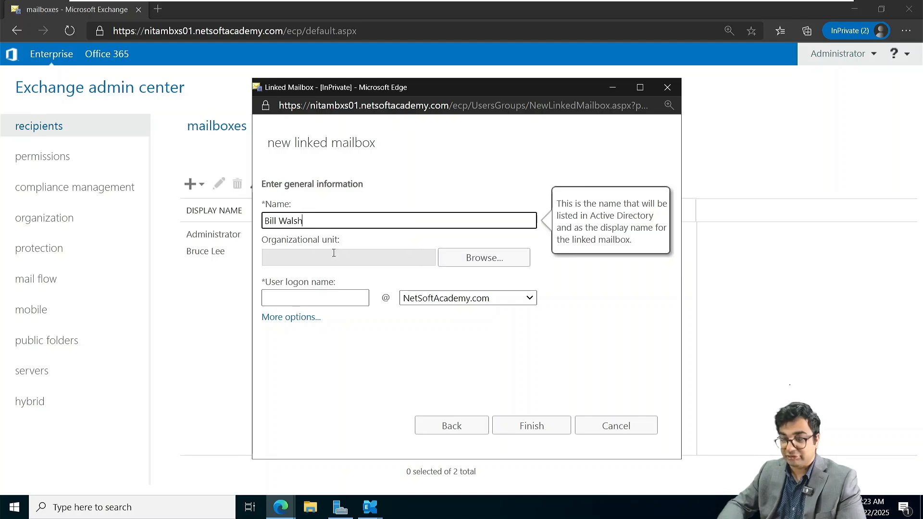
click(473, 258)
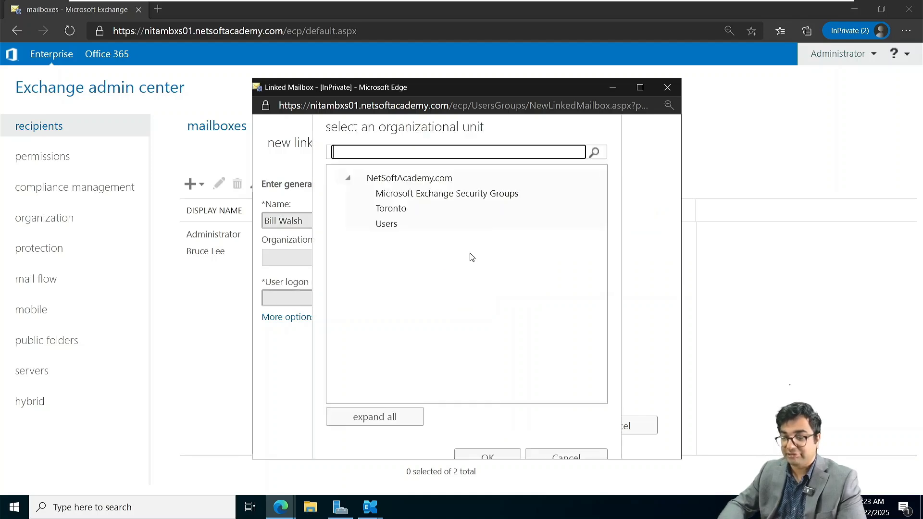
click(396, 216)
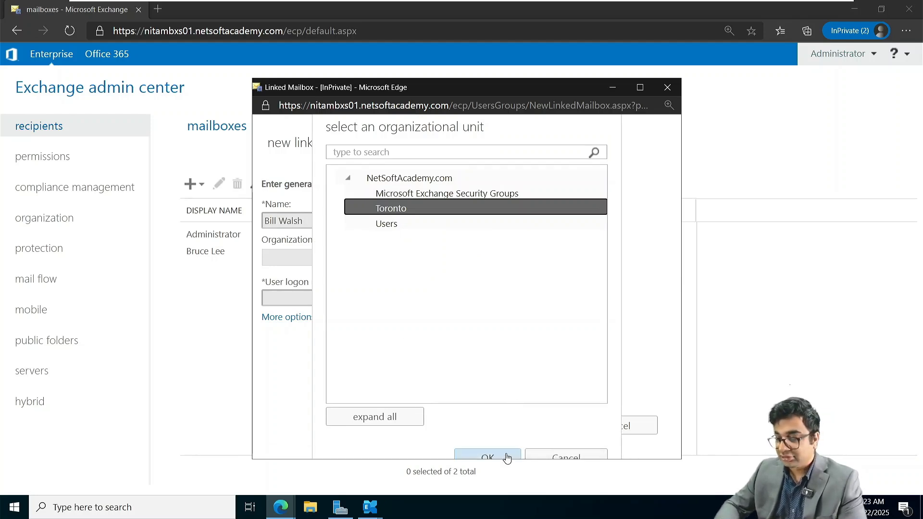
click(507, 457)
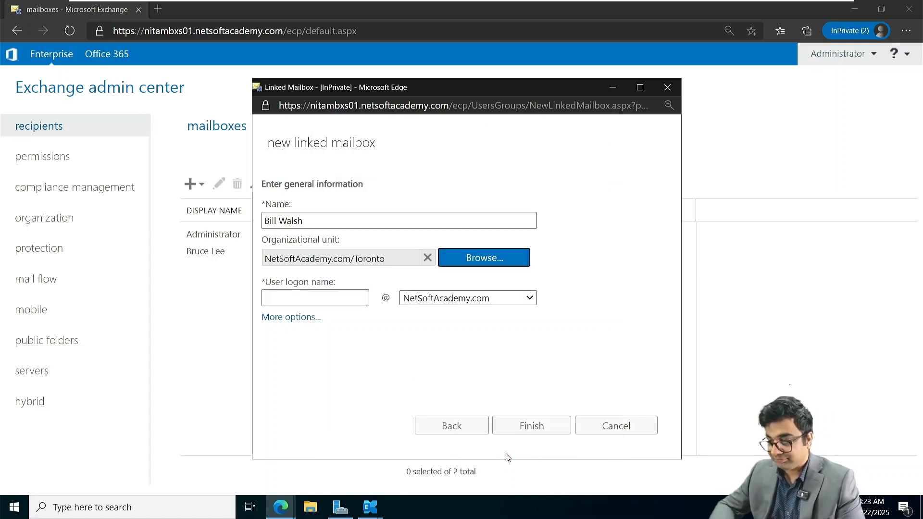
click(329, 301)
text(bwalsh)
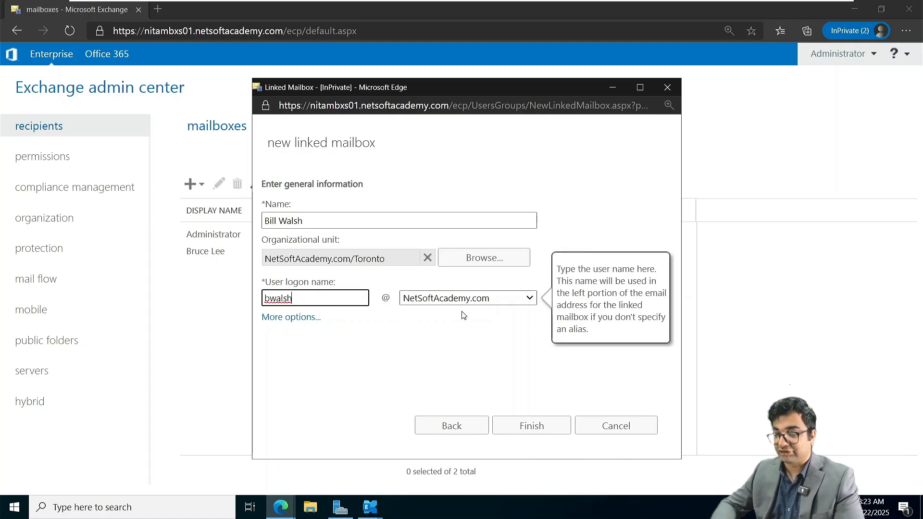
click(529, 427)
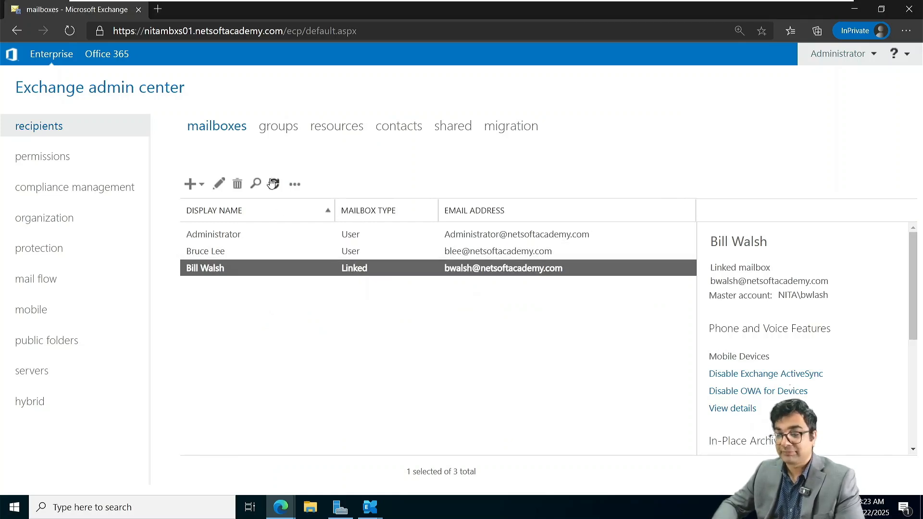
Step: Start a second linked mailbox mapped to a NITA.local user from the France unit
click(200, 185)
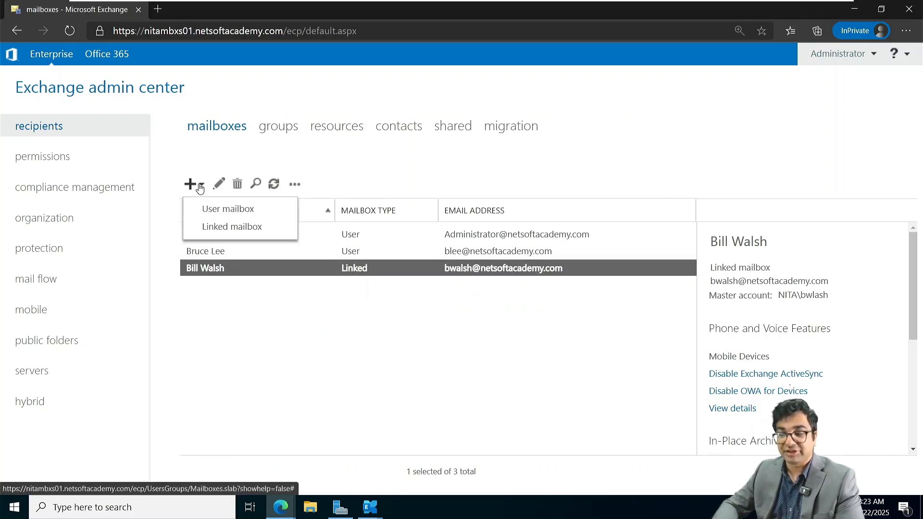
click(217, 228)
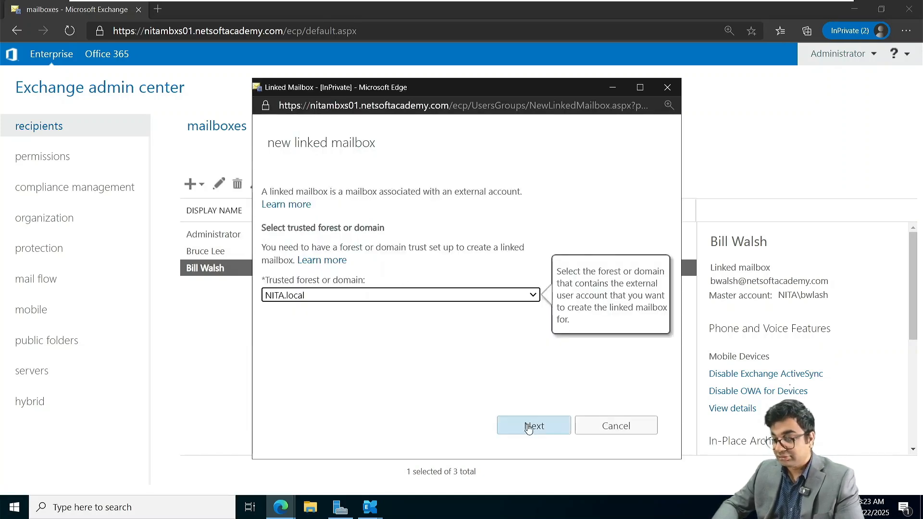
click(529, 428)
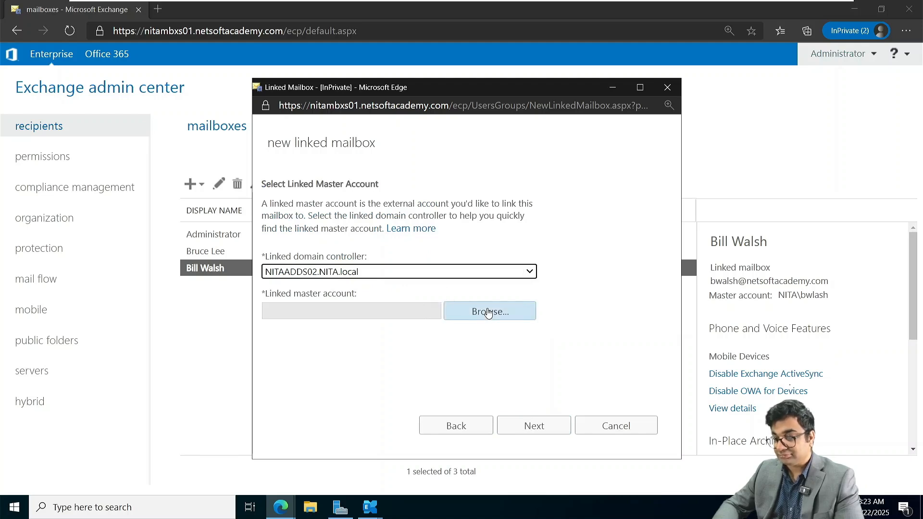
click(489, 311)
click(328, 288)
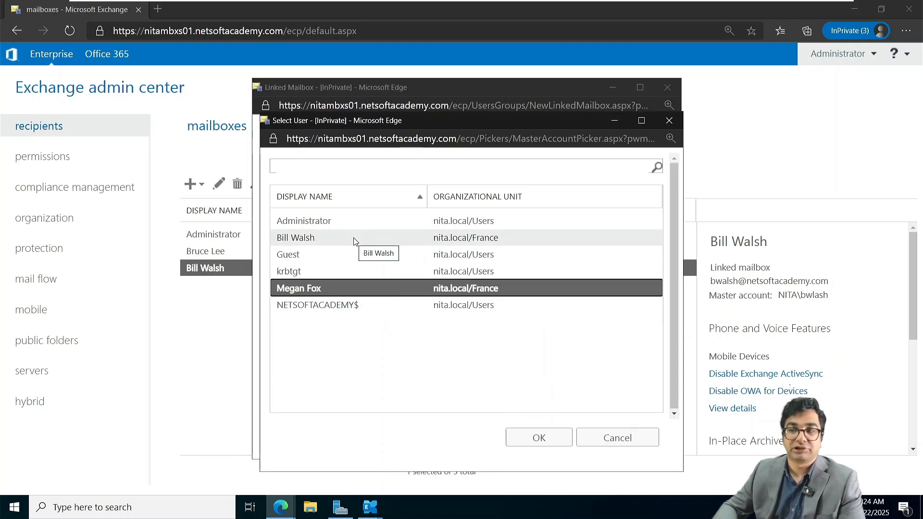
click(541, 440)
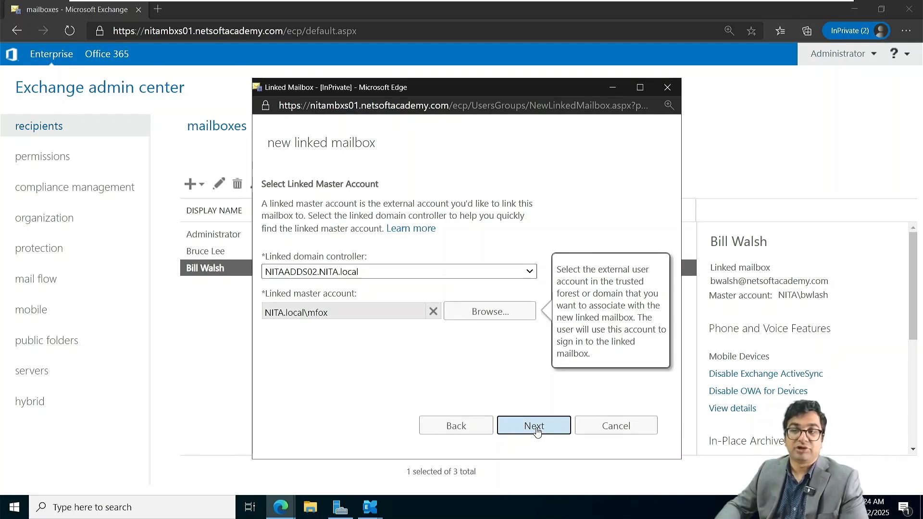
Step: Give it the user's display name, Toronto OU and logon name, and create it
click(534, 427)
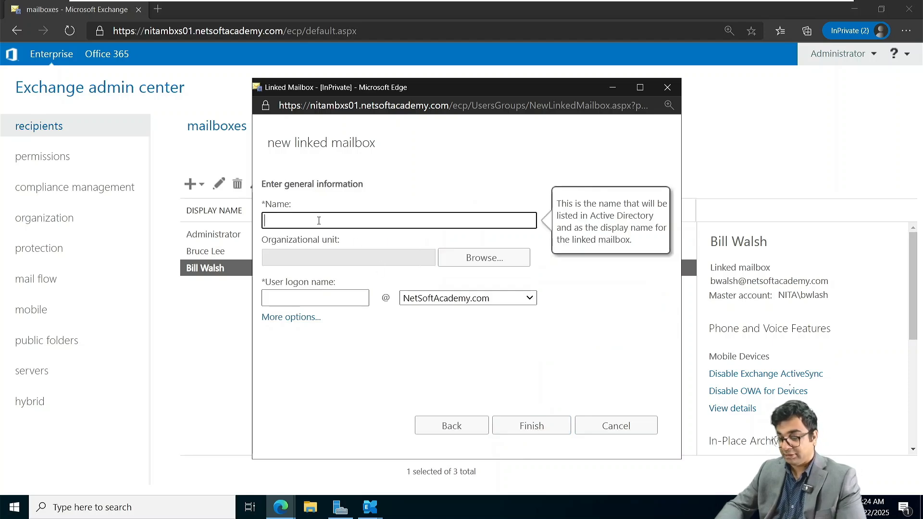
text(Megan Fox)
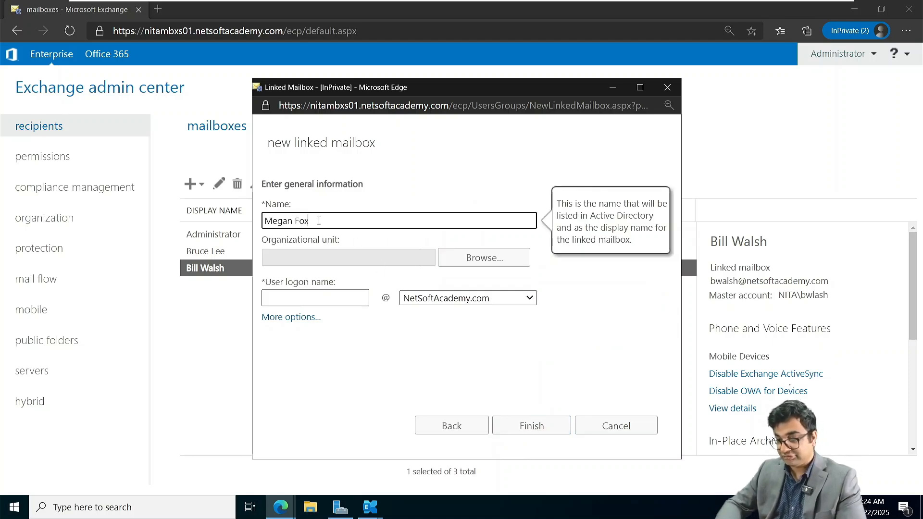
click(497, 258)
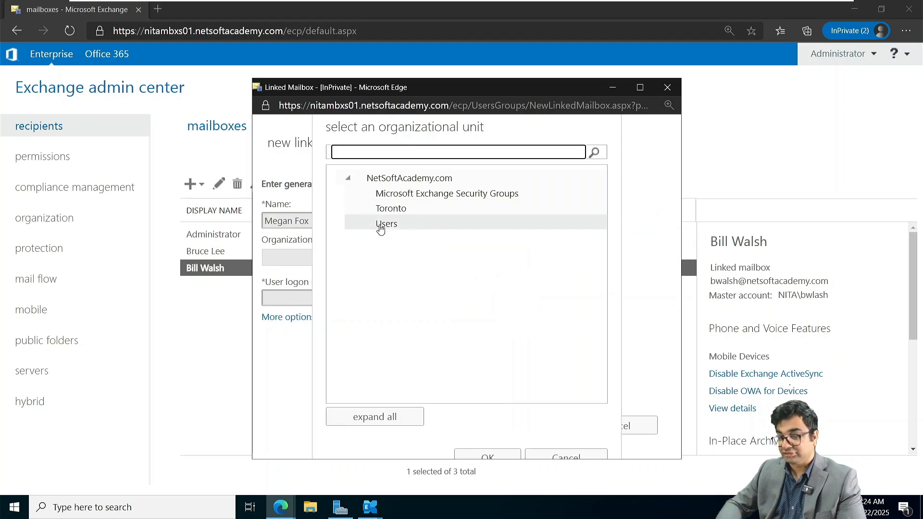
click(389, 210)
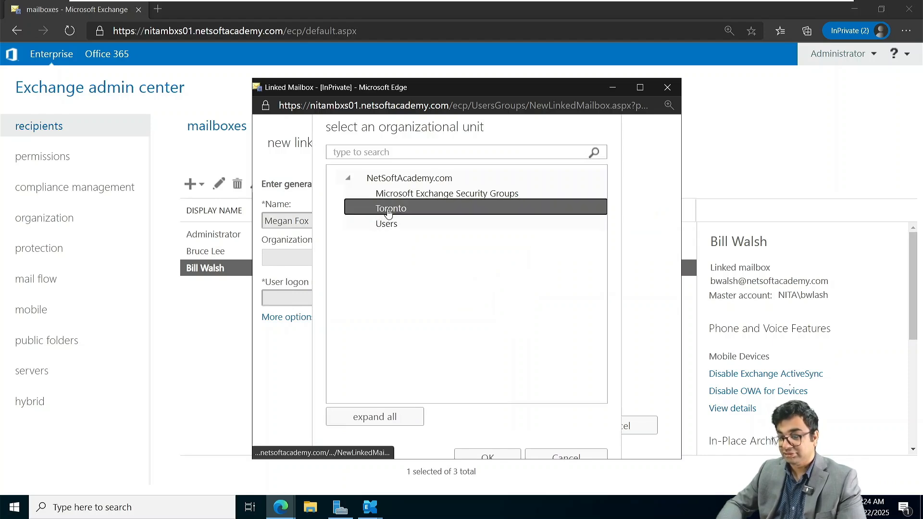
click(478, 452)
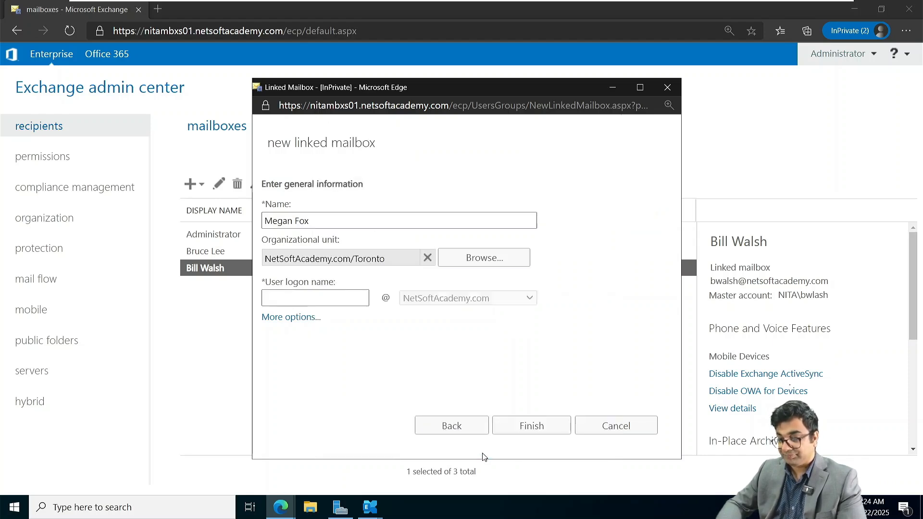
click(298, 299)
text(mfox)
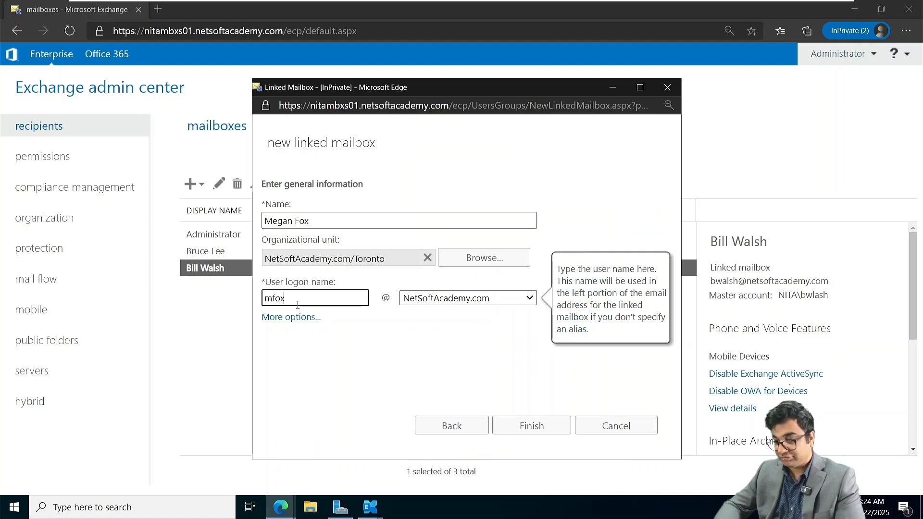
click(535, 428)
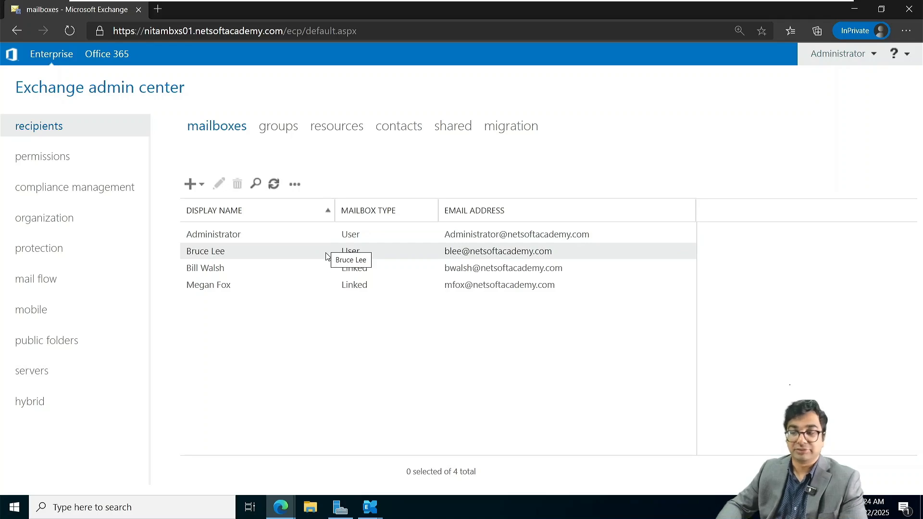
Step: Switch to the Windows 11 workstation and dismiss its lock screen
mouse_move(435, 8)
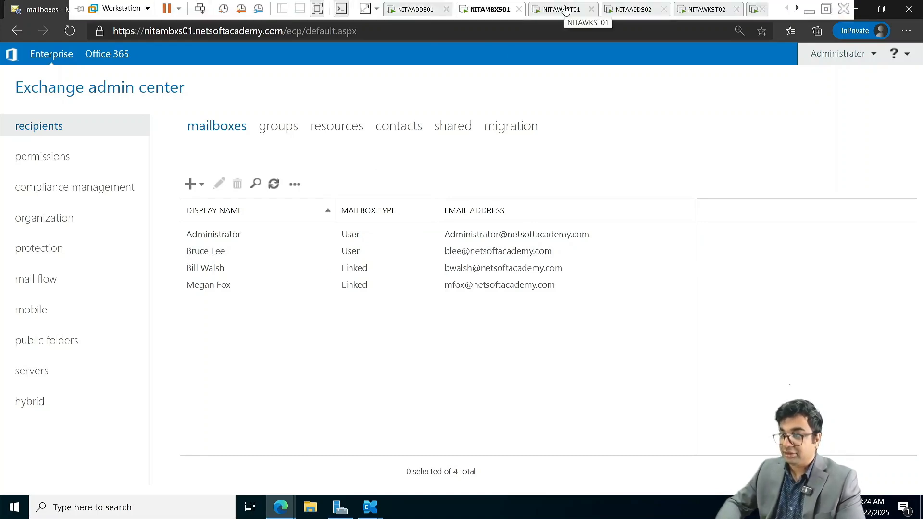
click(566, 9)
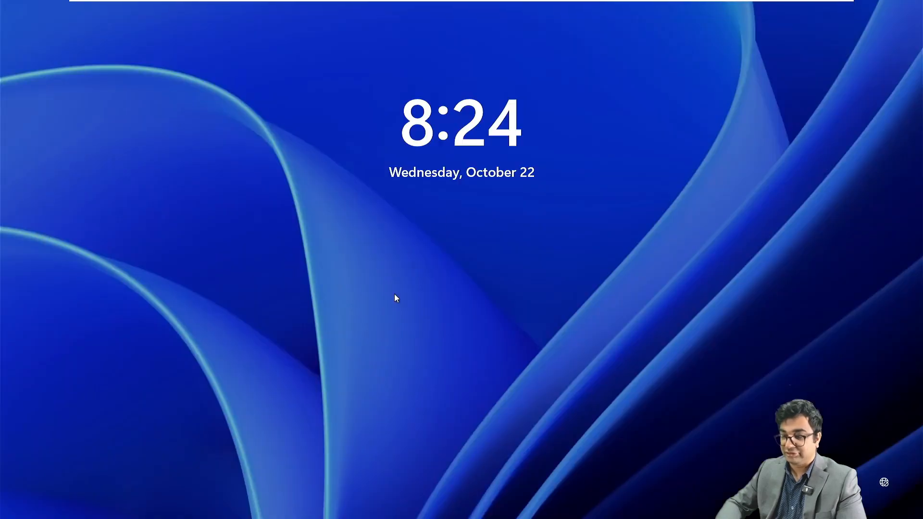
click(395, 295)
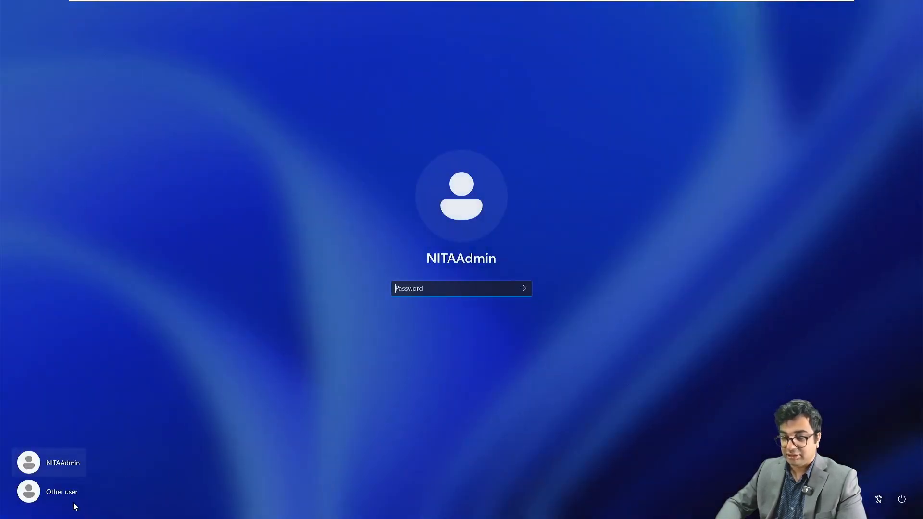
Step: Sign in to NITAWKST01 as another domain user with that user's username and password
click(70, 499)
text(b)
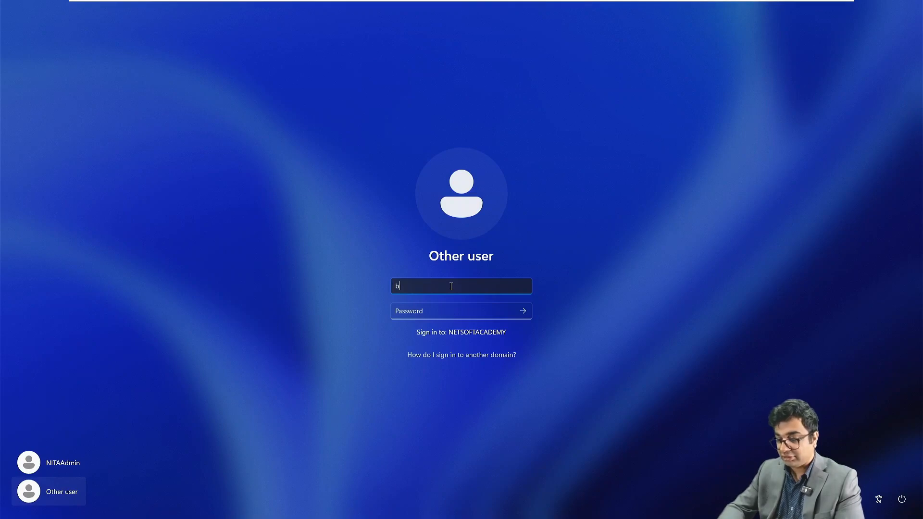
text(lee)
key(Tab)
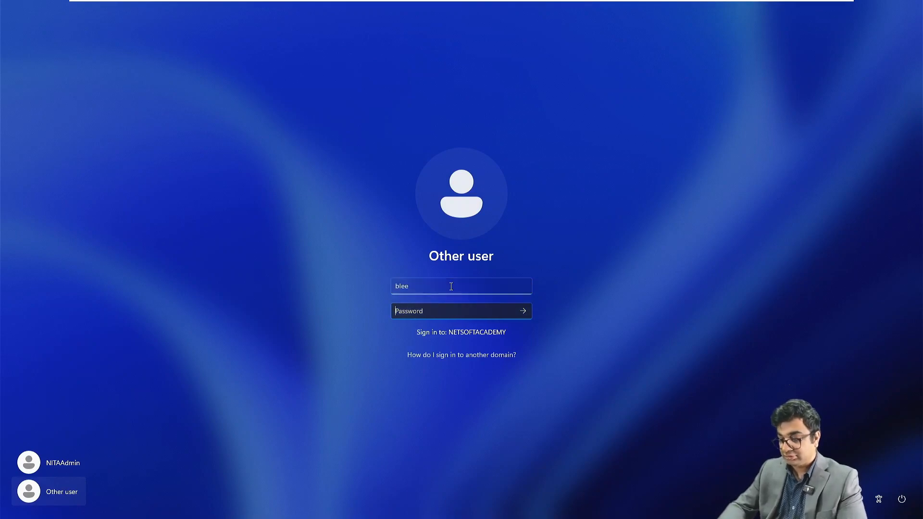
text(••••••••)
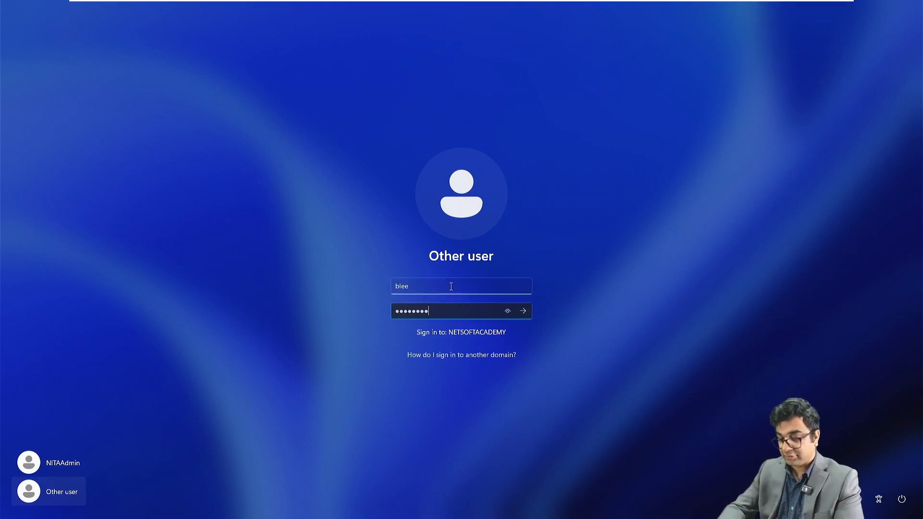
text(••••)
key(Return)
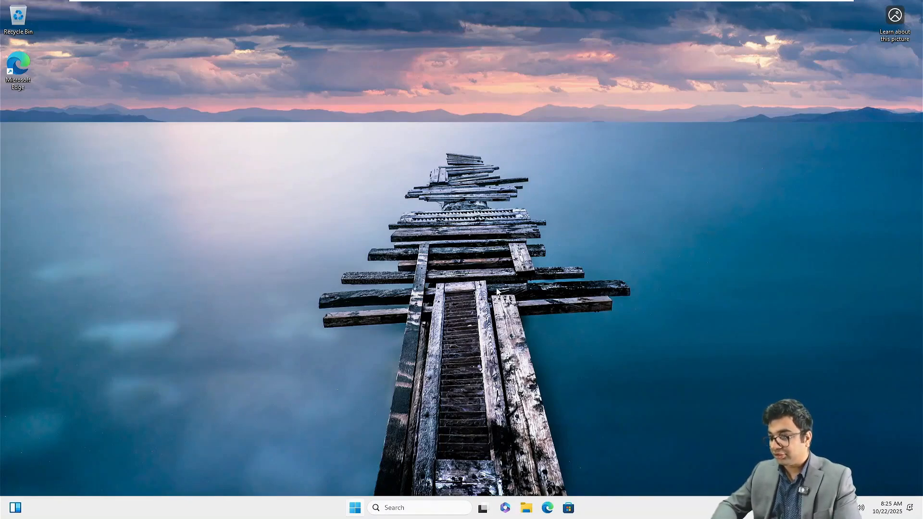
Step: Open a maximized Edge InPrivate window and put the cursor in its address bar
right_click(550, 512)
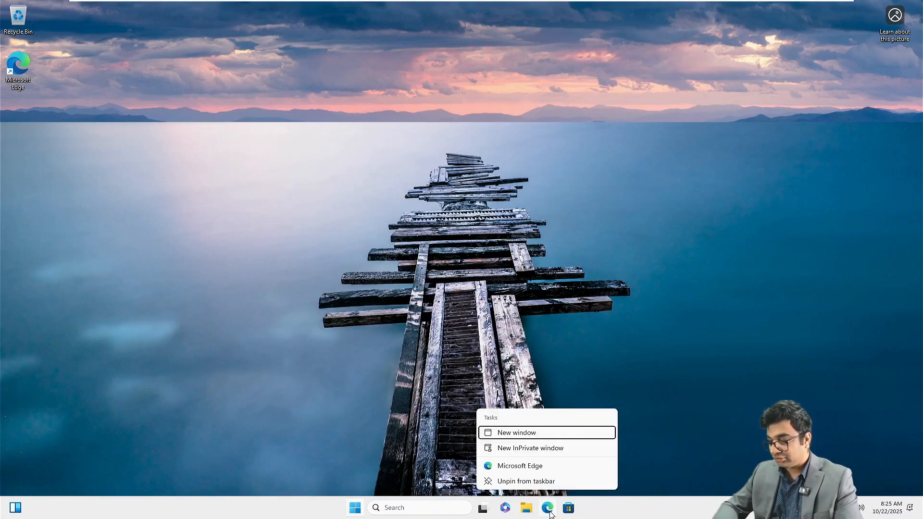
click(532, 449)
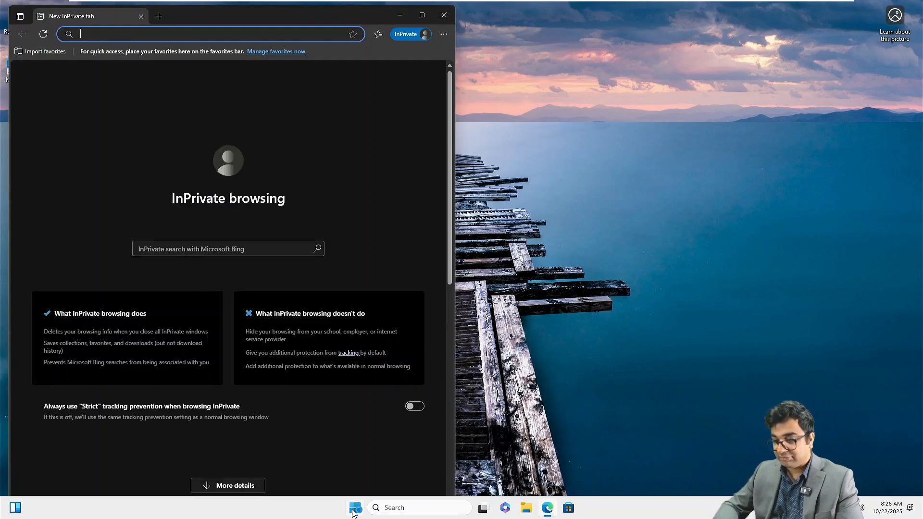
click(355, 508)
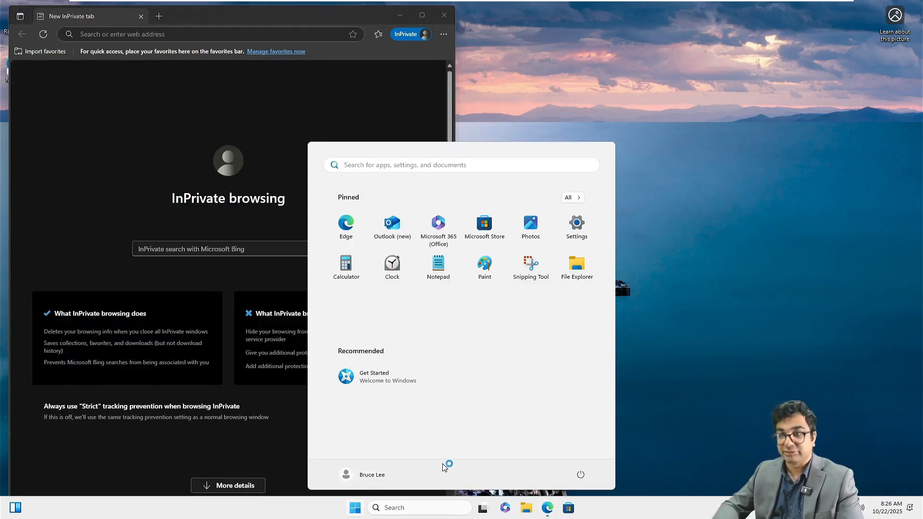
click(422, 16)
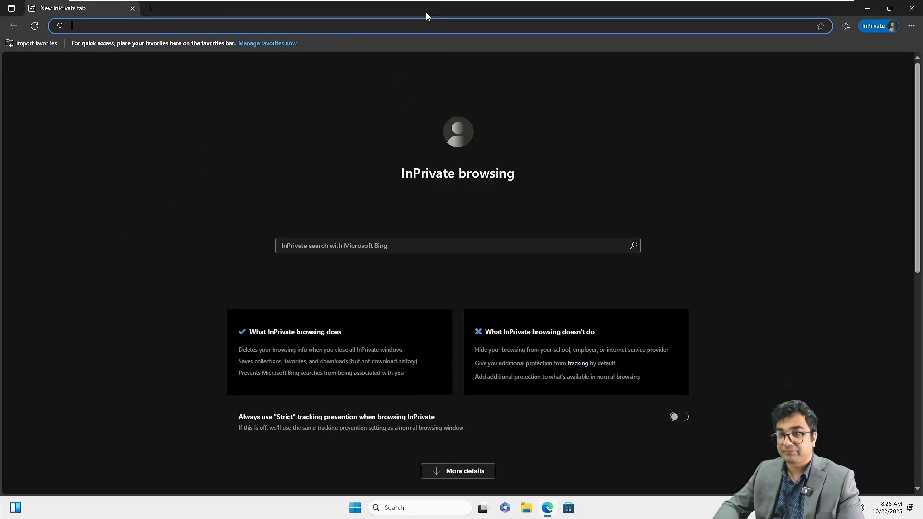
click(224, 152)
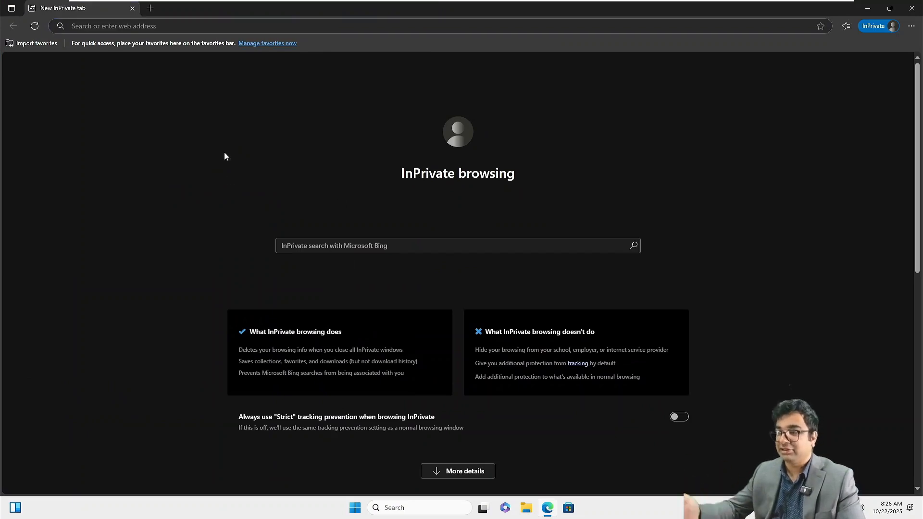
click(164, 25)
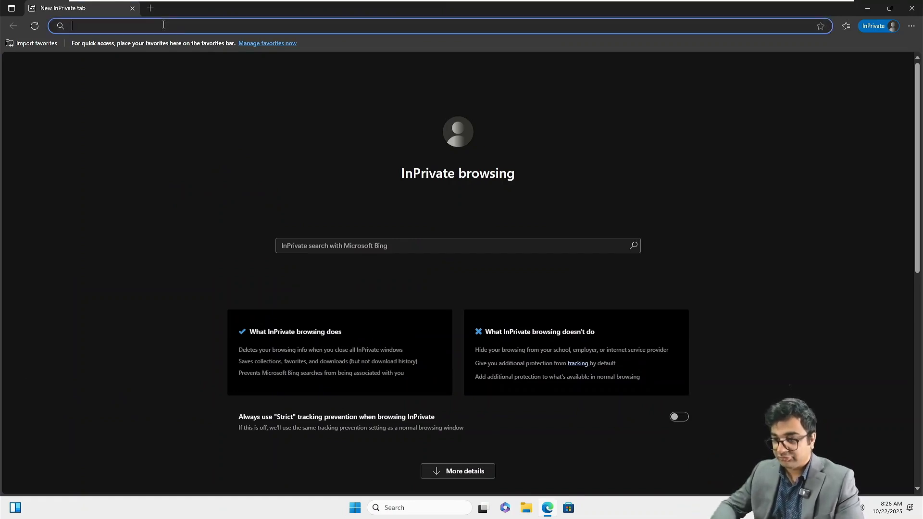
text(htt)
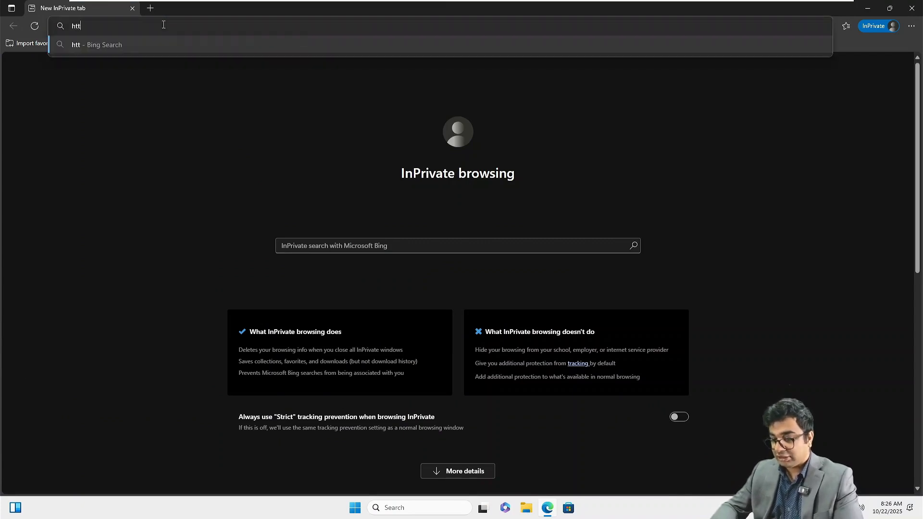
text(ps://)
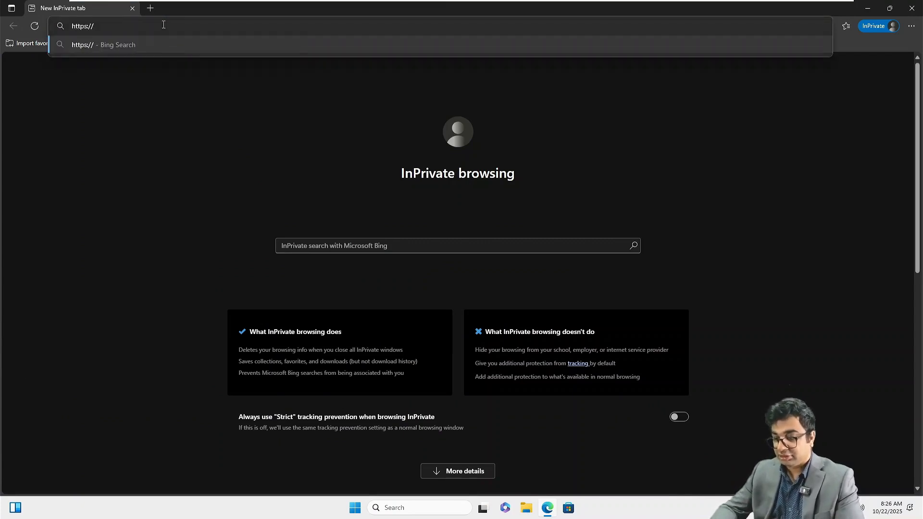
text(nitamb)
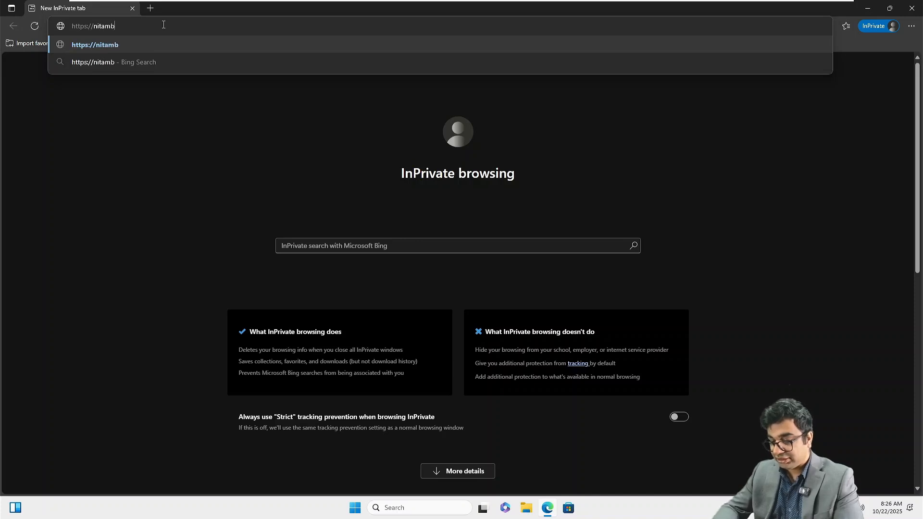
text(xs01)
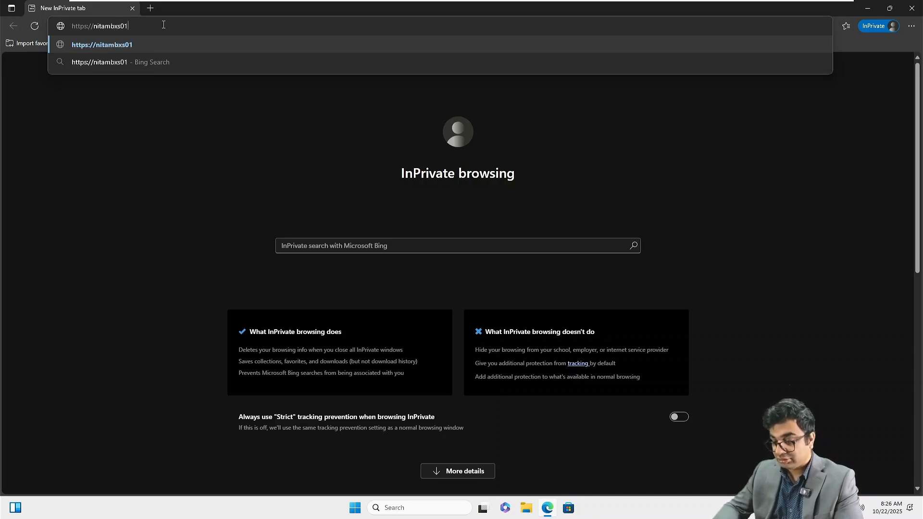
text(.nets)
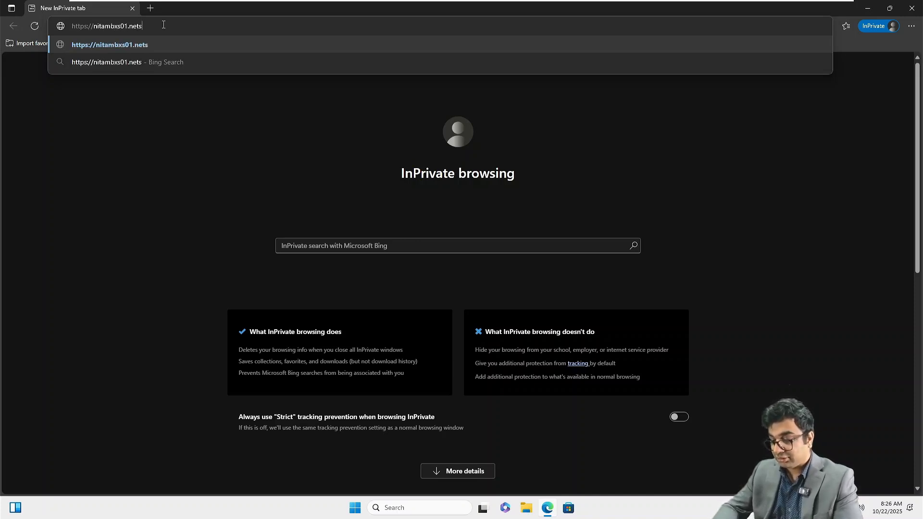
text(oftacademy)
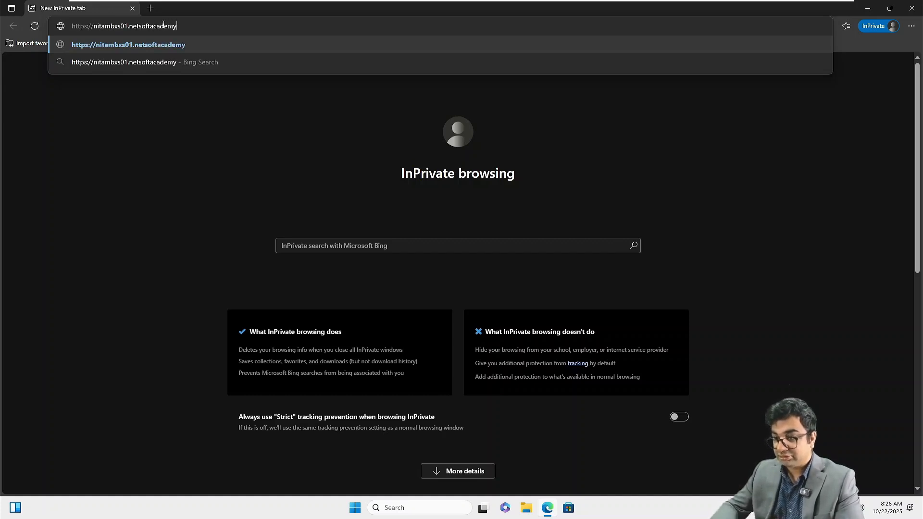
text(.com/ow)
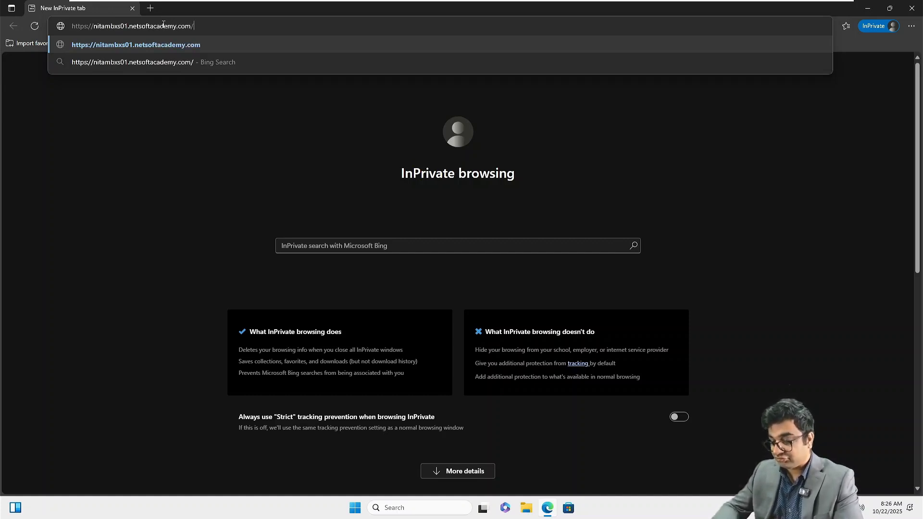
text(a/)
key(Return)
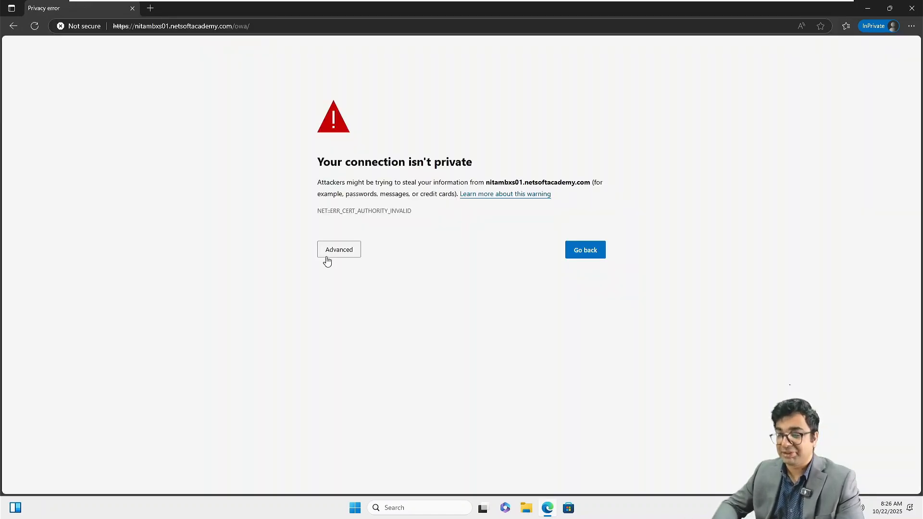
click(352, 252)
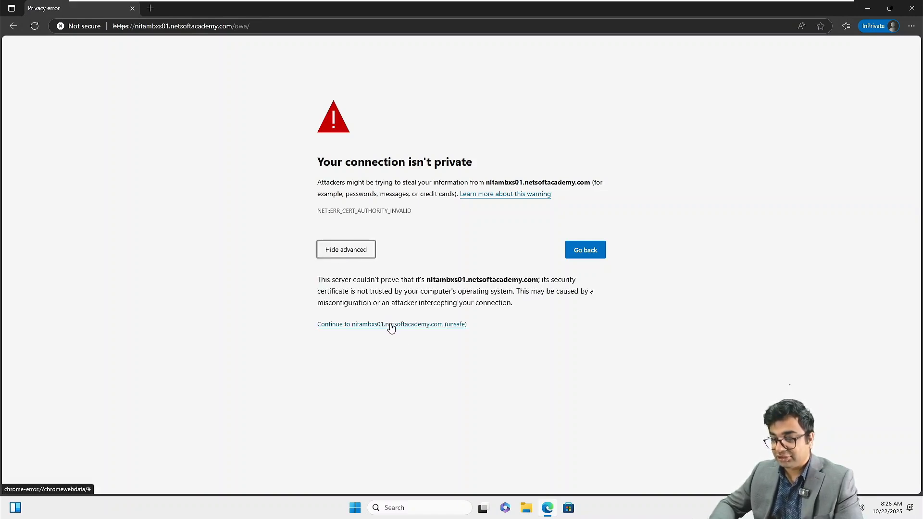
key(ctrl+plus)
key(ctrl+plus)
key(ctrl+plus)
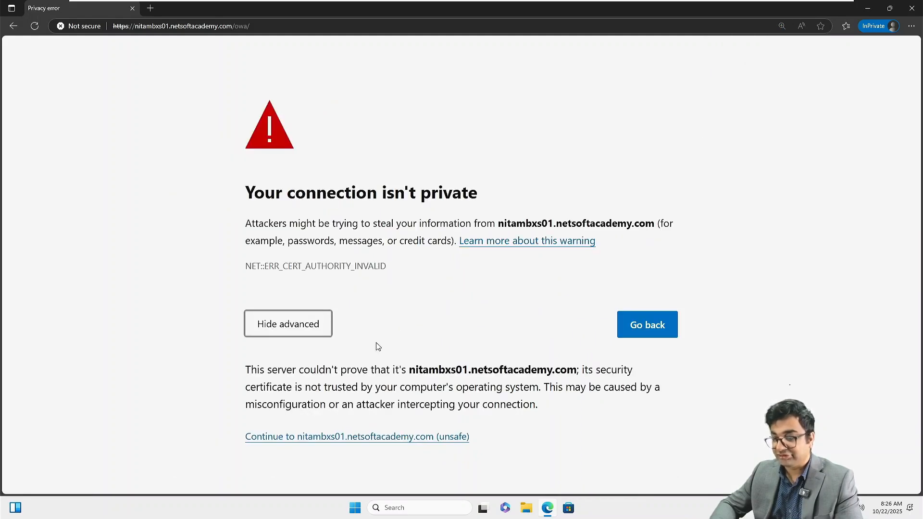
click(373, 438)
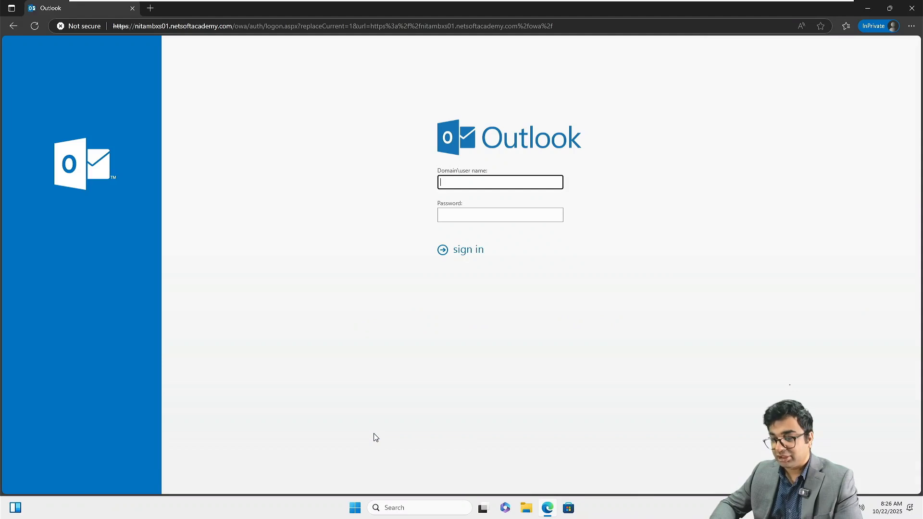
Step: Zoom the Outlook sign-in page to 150% and try signing in with the domain username and password
key(ctrl+plus)
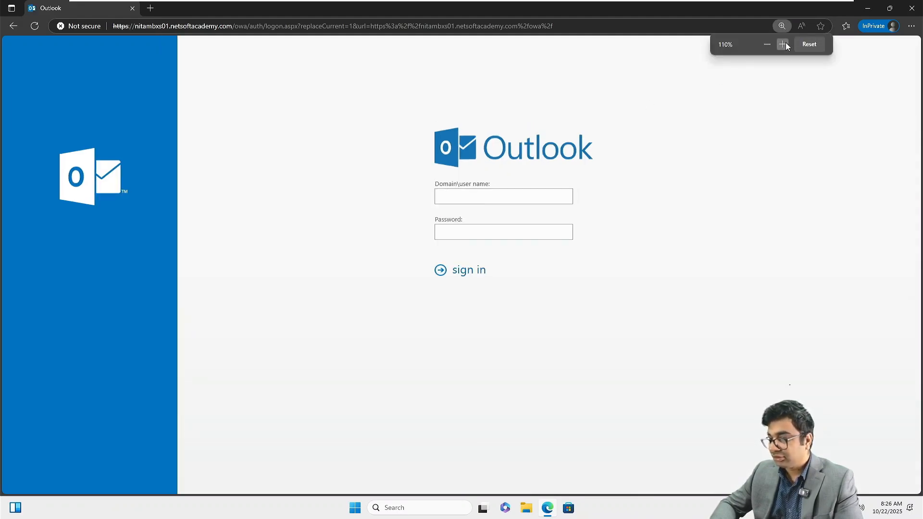
click(786, 42)
click(785, 44)
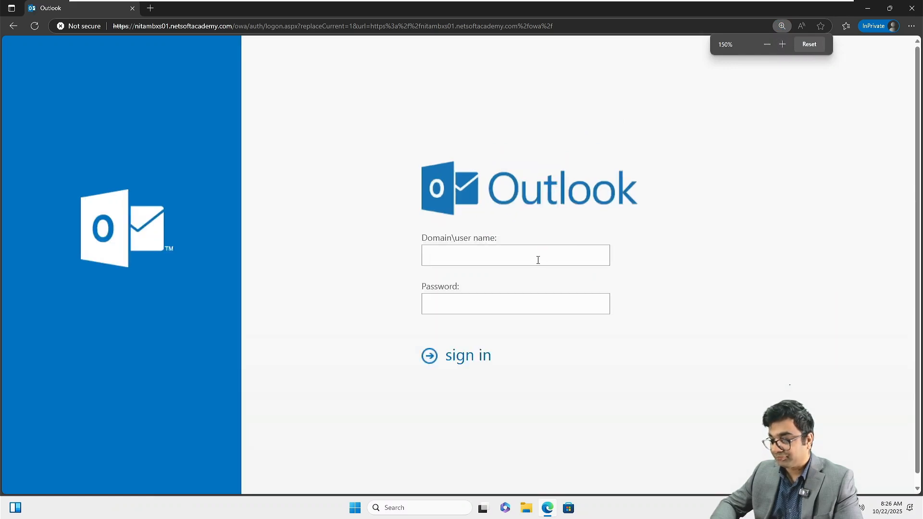
click(498, 257)
text(N)
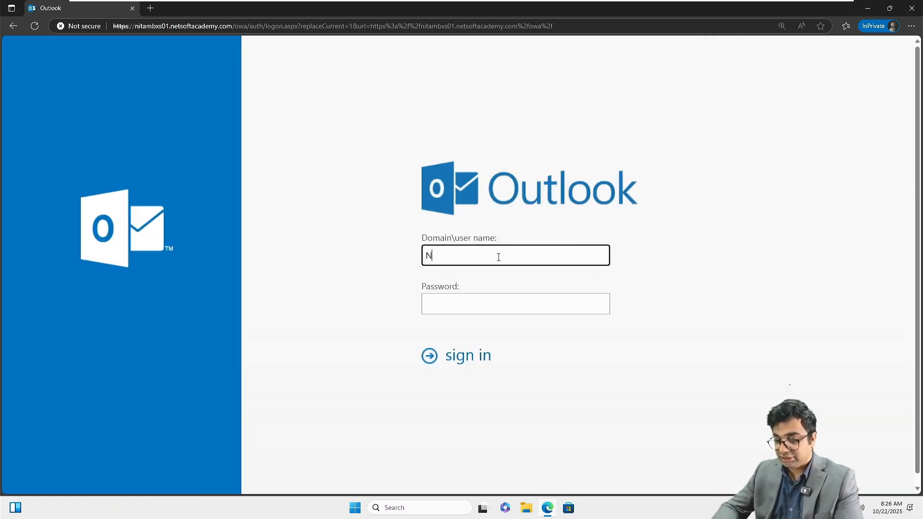
text(ETSOFTACADEMY\)
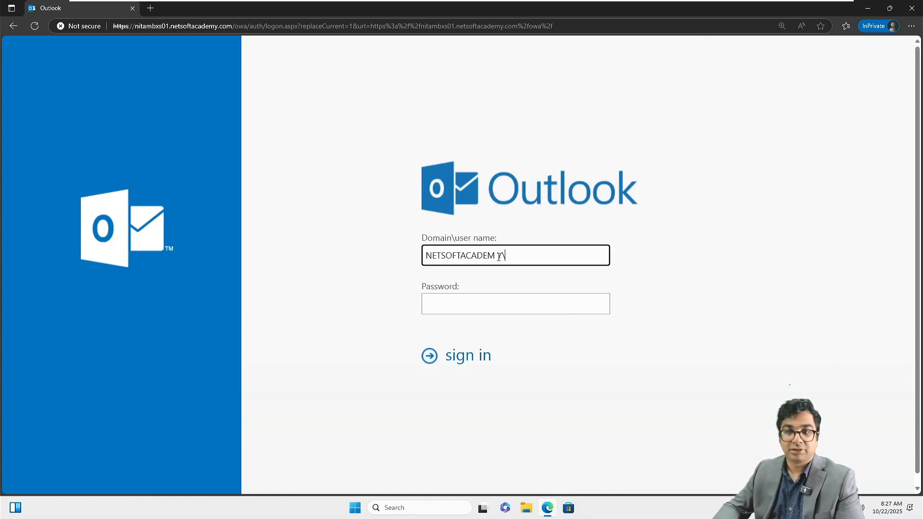
text(blee)
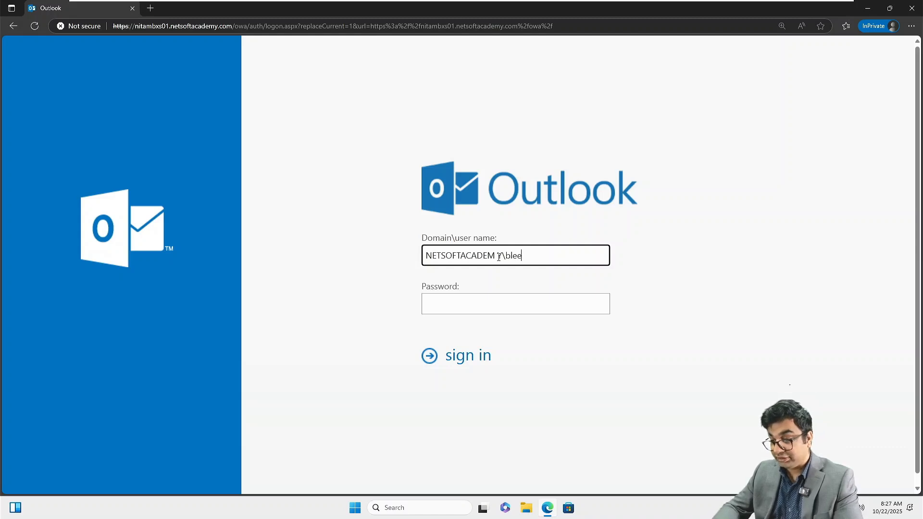
key(Tab)
text(••••)
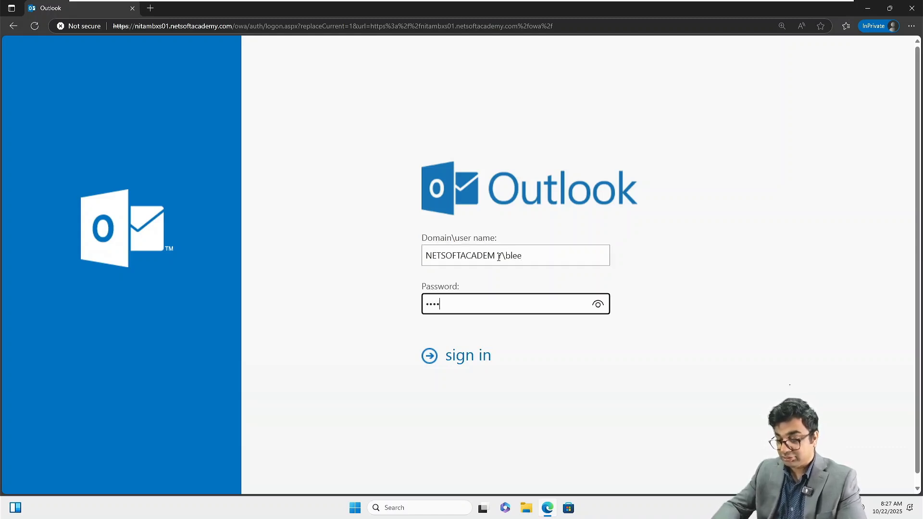
text(•••••)
key(Return)
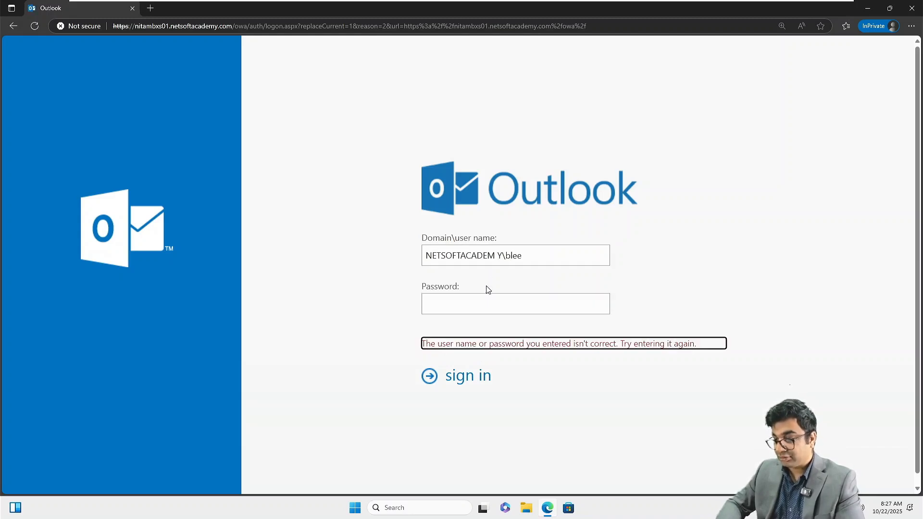
Step: Remove the stray username character, re-enter the account password and sign in again
click(496, 256)
key(BackSpace)
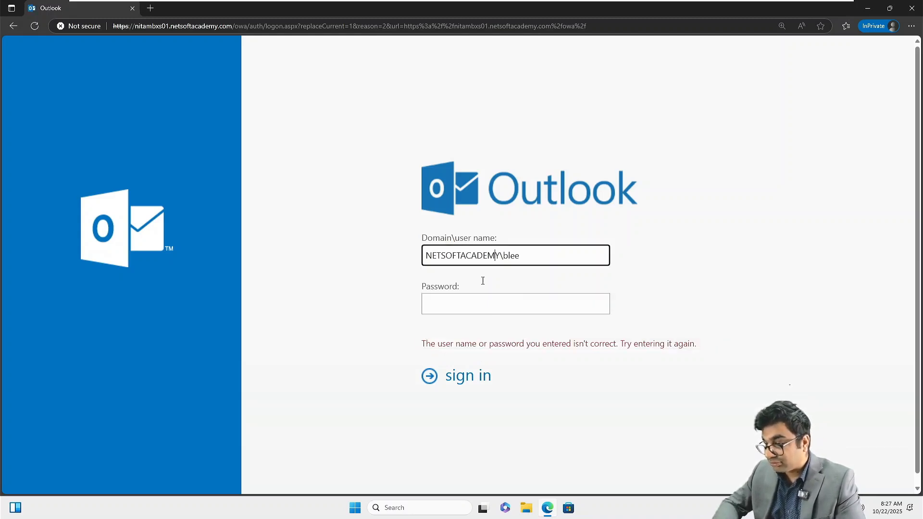
click(457, 304)
text(Pa$$)
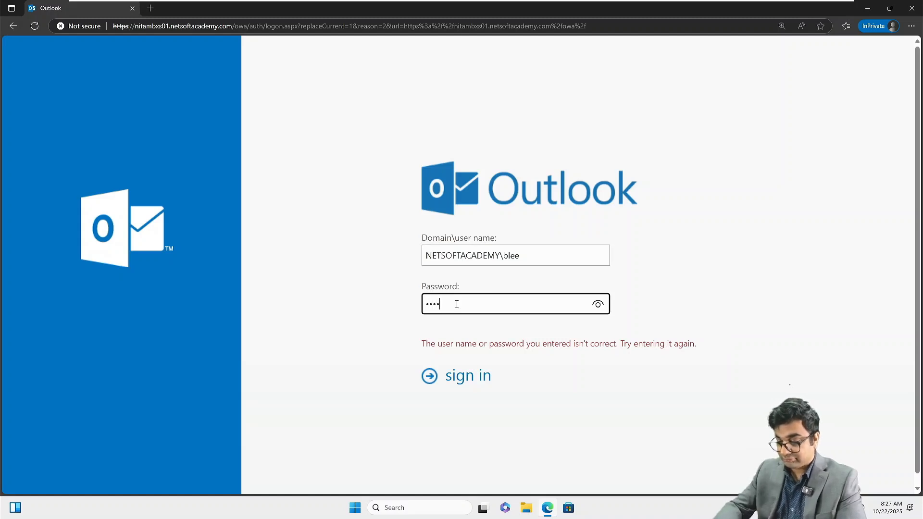
text(w0rd@123)
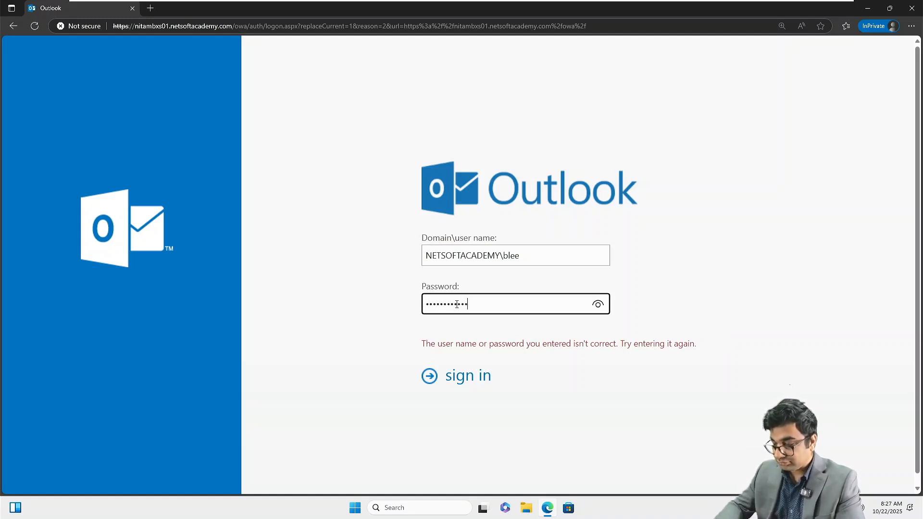
key(Return)
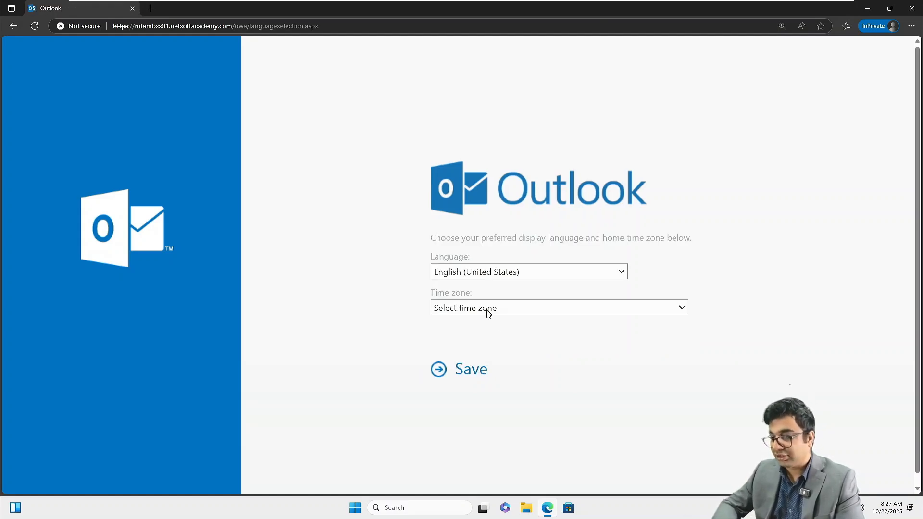
Step: Choose (UTC-05:00) Eastern Time (US & Canada) as the time zone and save it
click(488, 313)
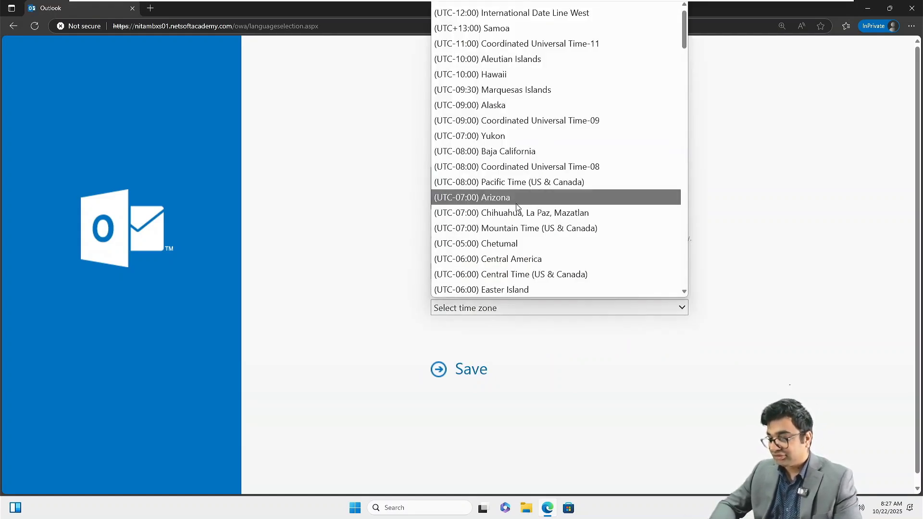
scroll(517, 206, down, 2)
scroll(517, 207, down, 1)
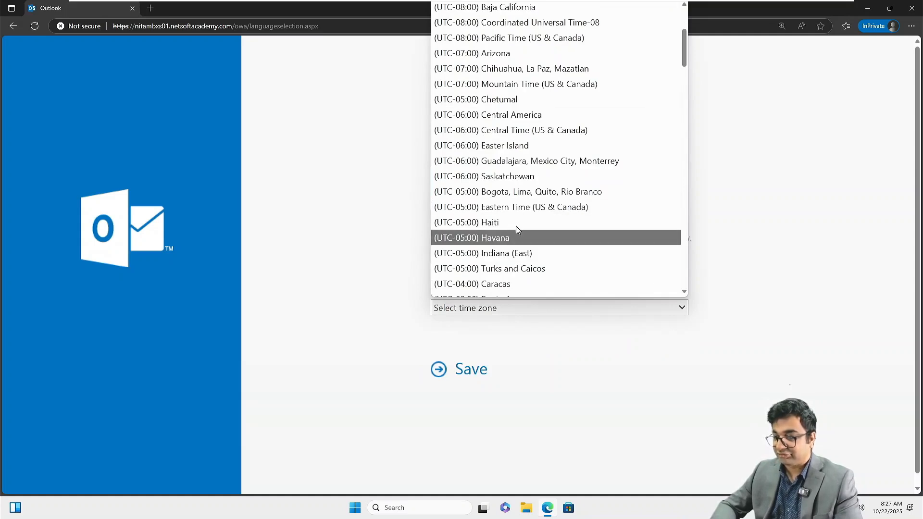
click(494, 207)
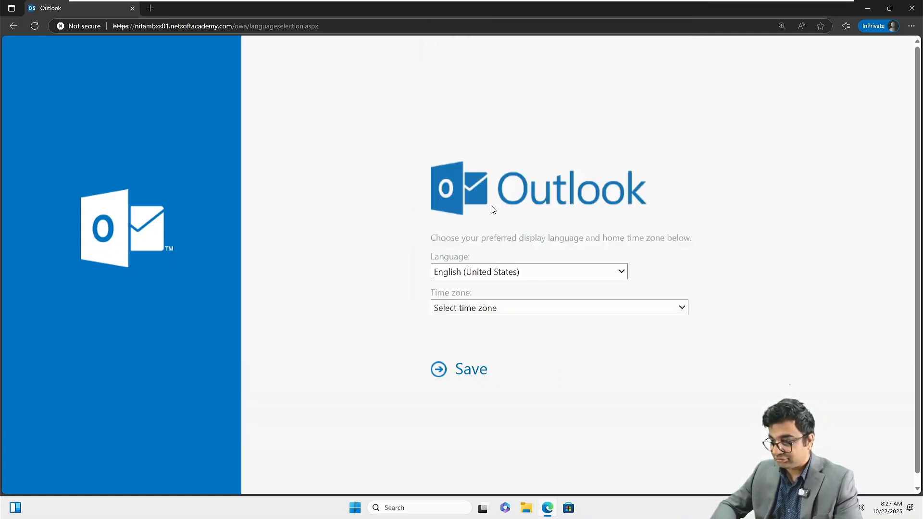
click(464, 372)
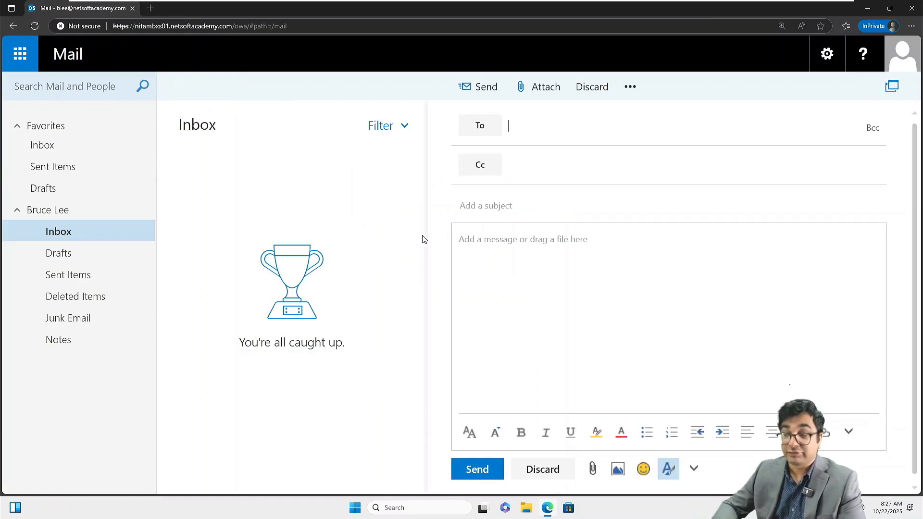
Step: Address the message to two directory users, Cc Administrator, with subject 'Test Email'
click(533, 126)
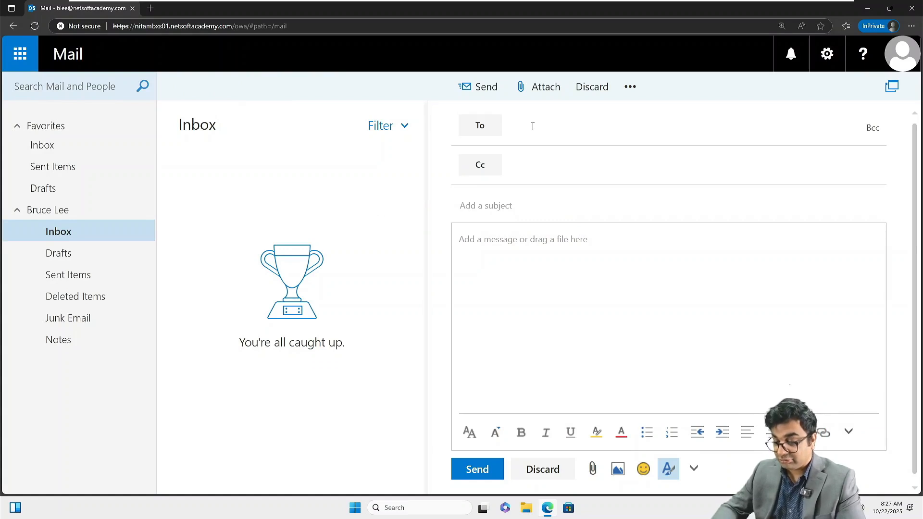
text(Bw)
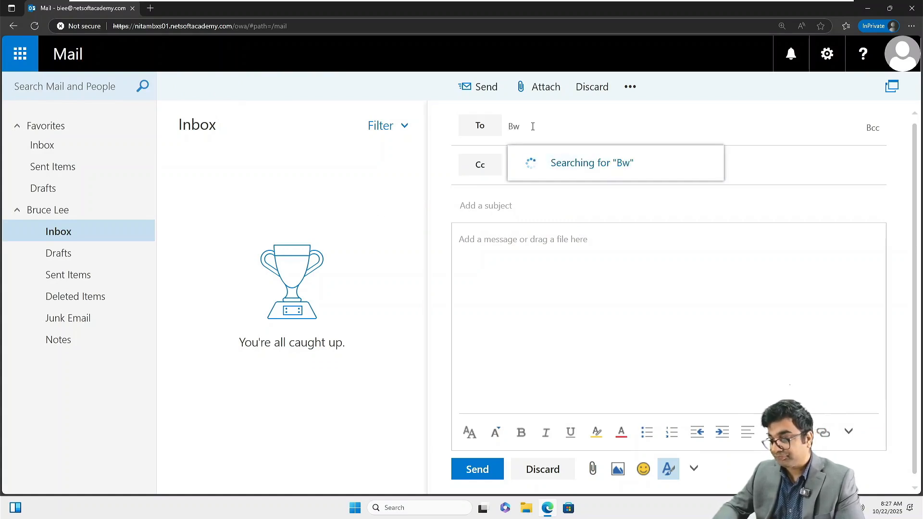
key(Return)
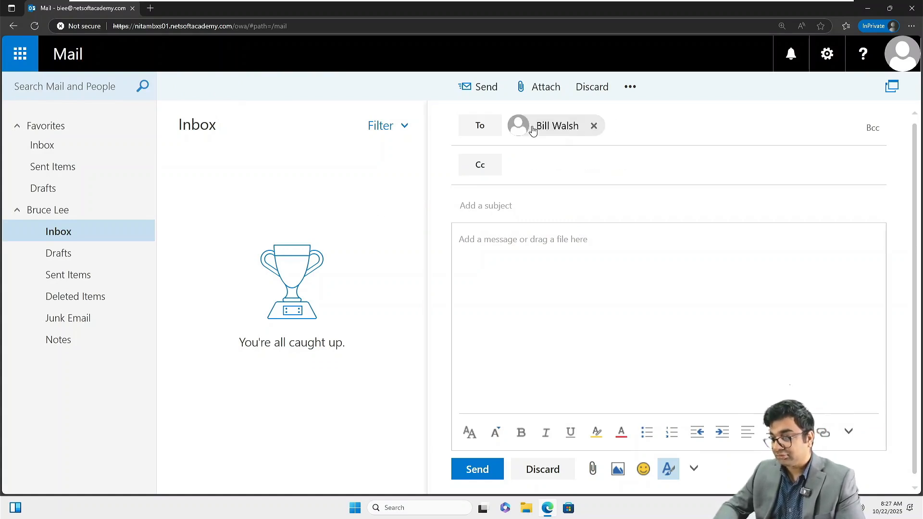
text(m)
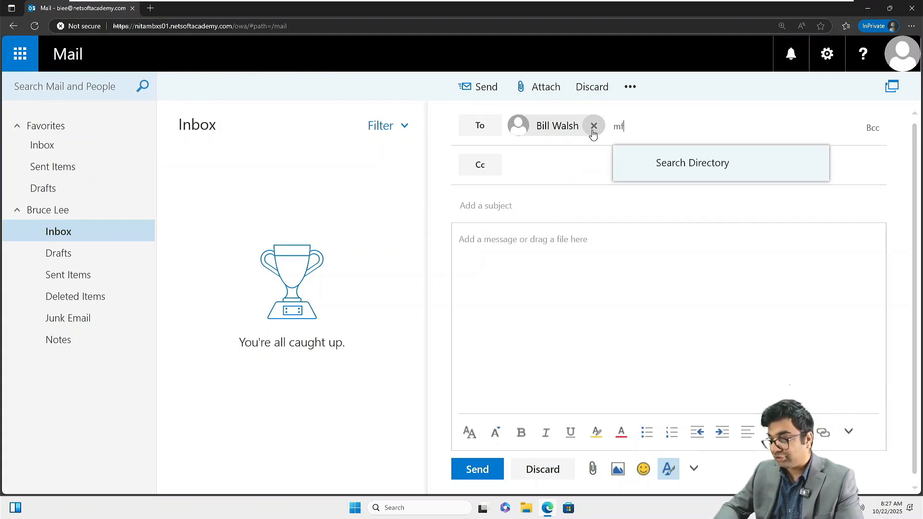
text(f)
key(Return)
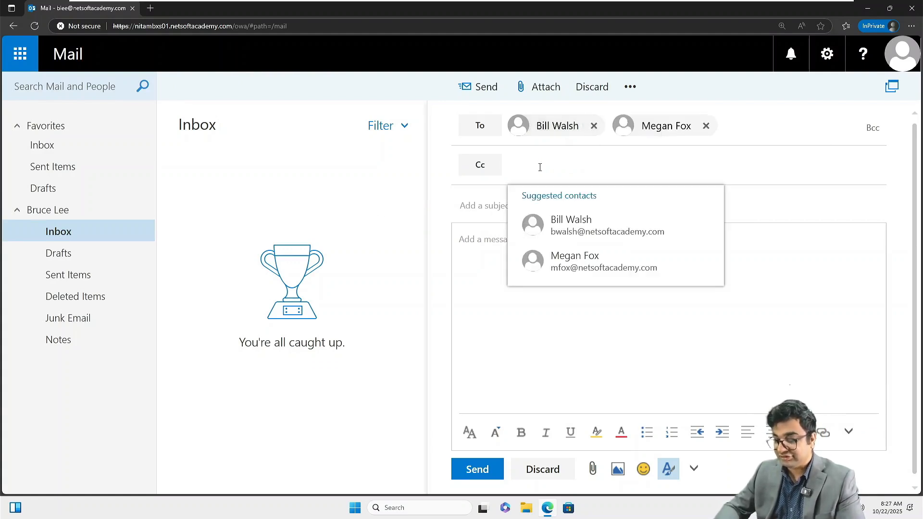
text(a)
key(Return)
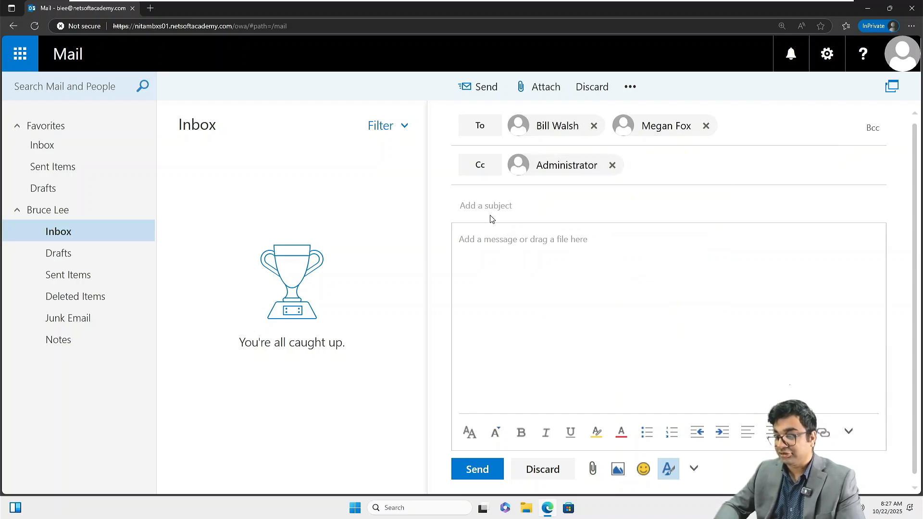
text(Te)
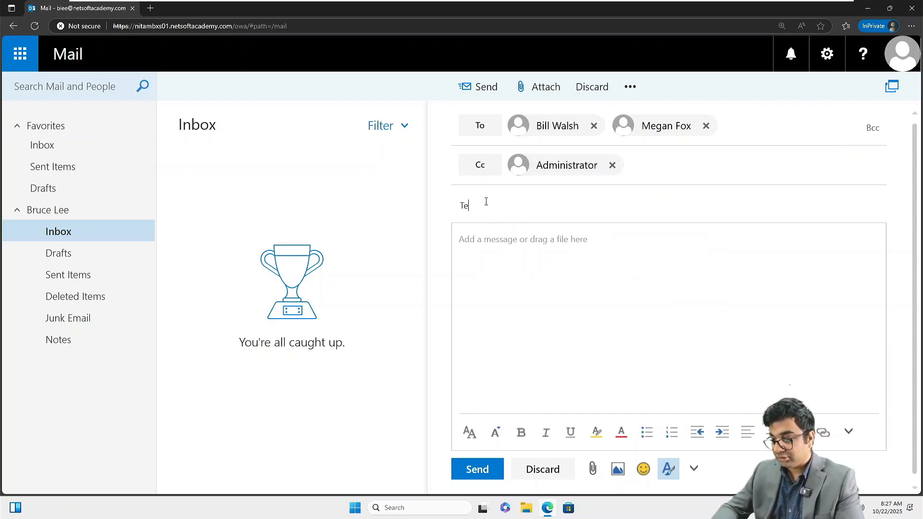
text(st Email)
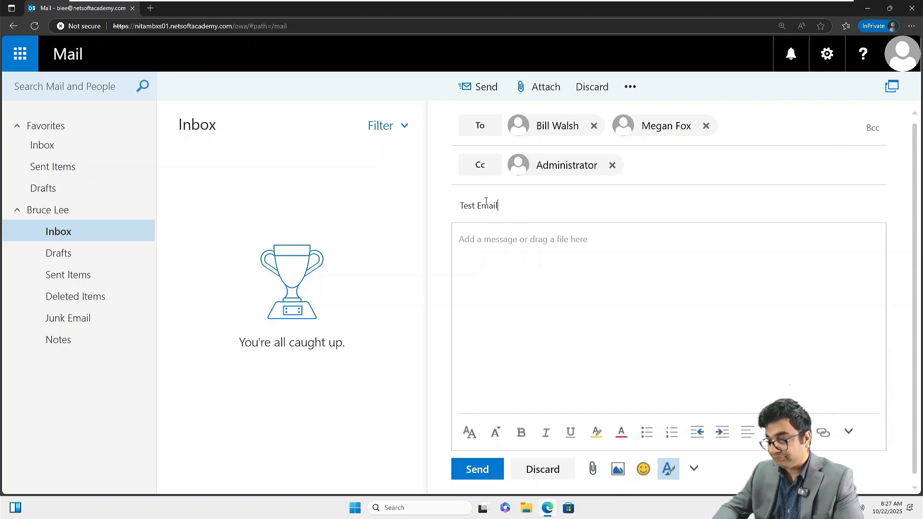
key(Tab)
Step: Write the body about verifying mail flow over Forest Trust via the NetSoft Academy Exchange server
text(This emai)
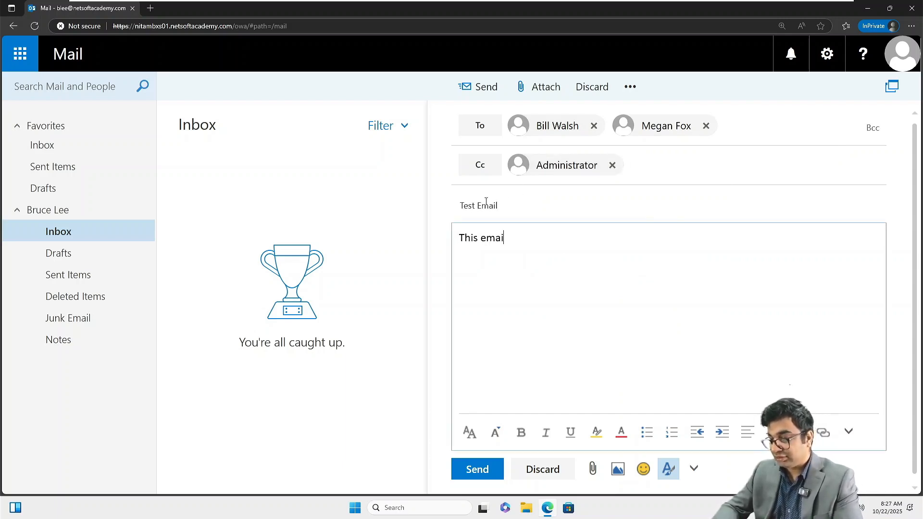
text(l is to ver)
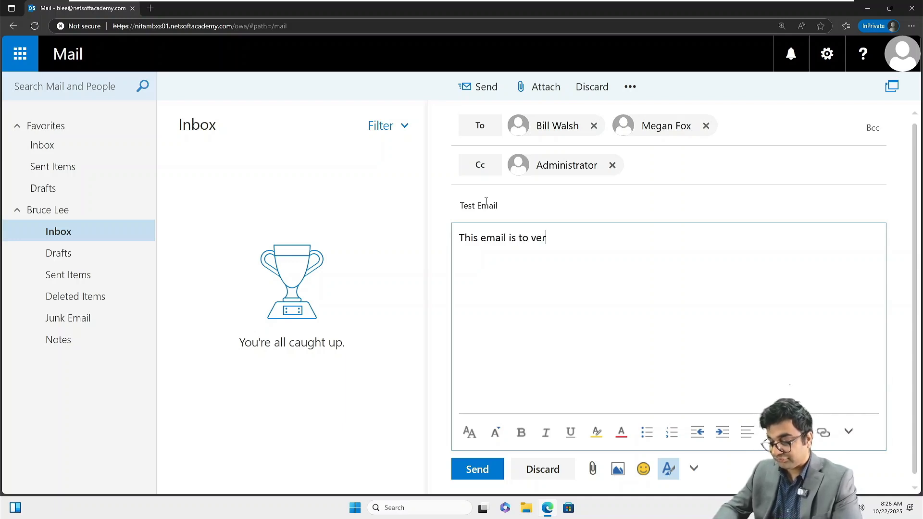
text(ify email flow)
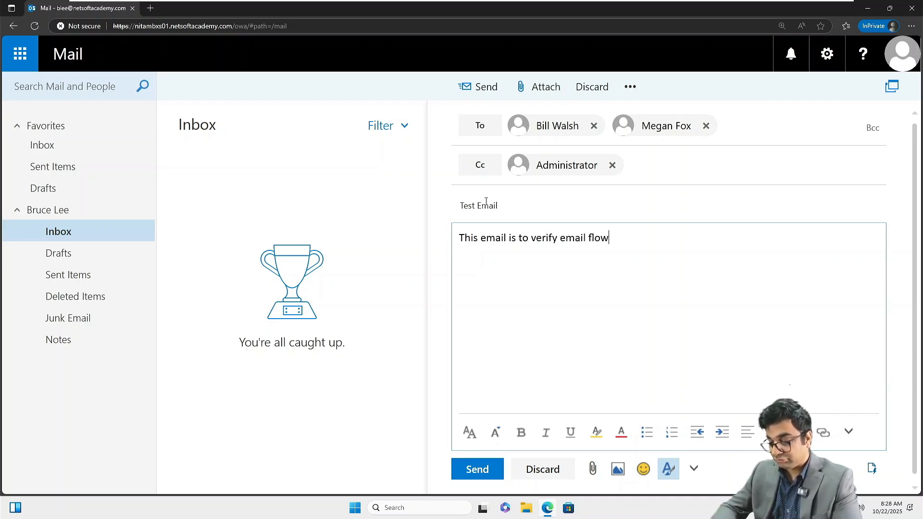
text( to linked )
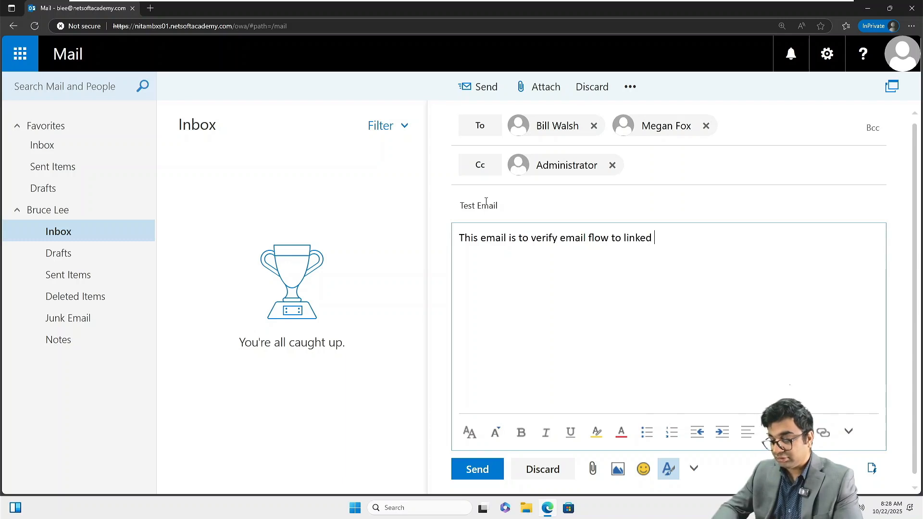
text(mailbox use)
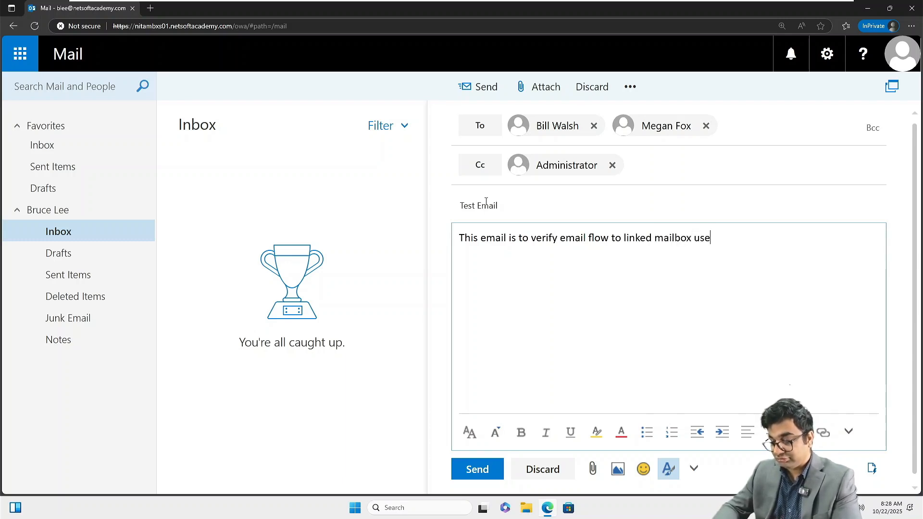
text(rs that we)
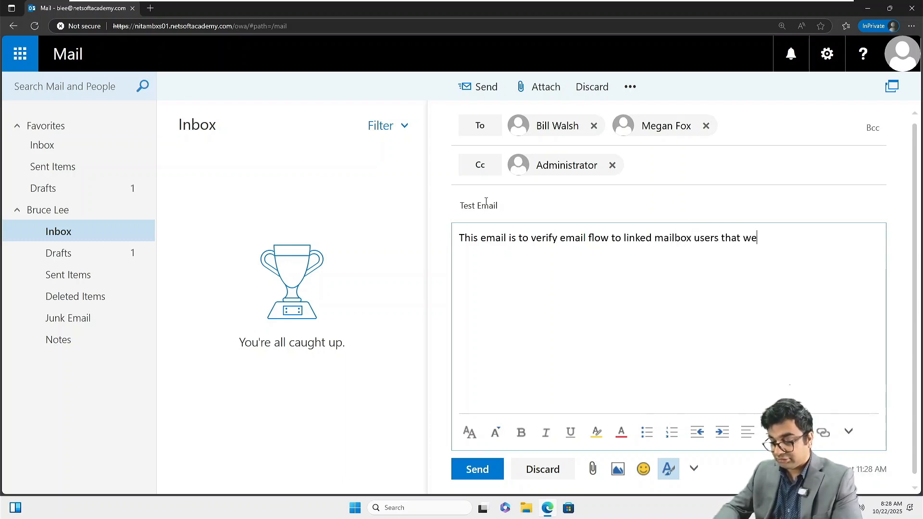
text(re created )
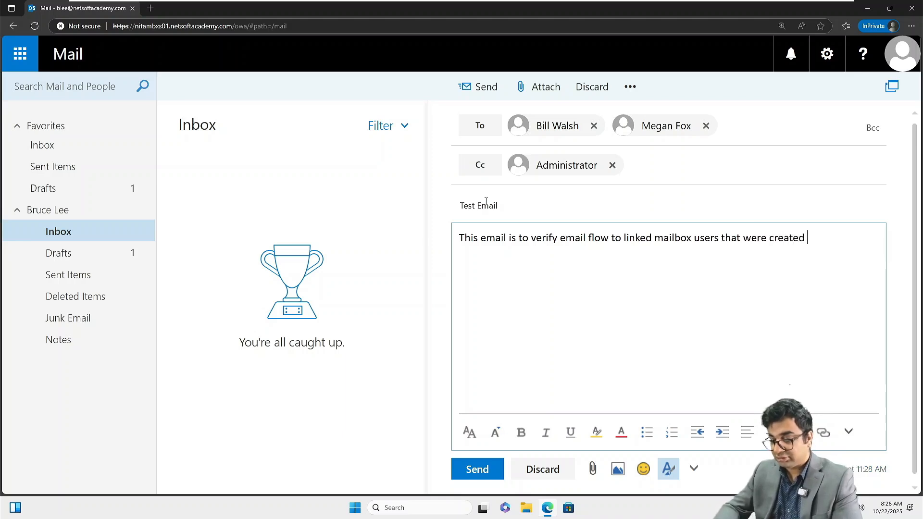
text(by using)
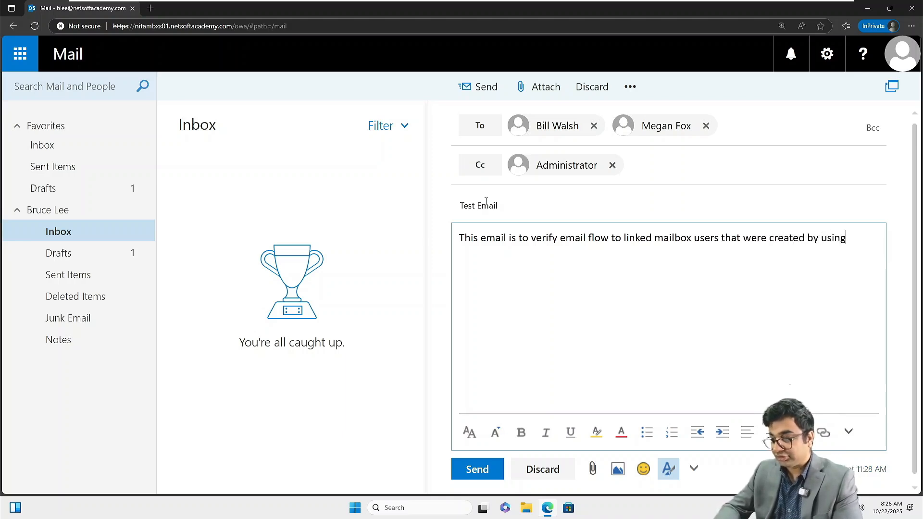
text( a )
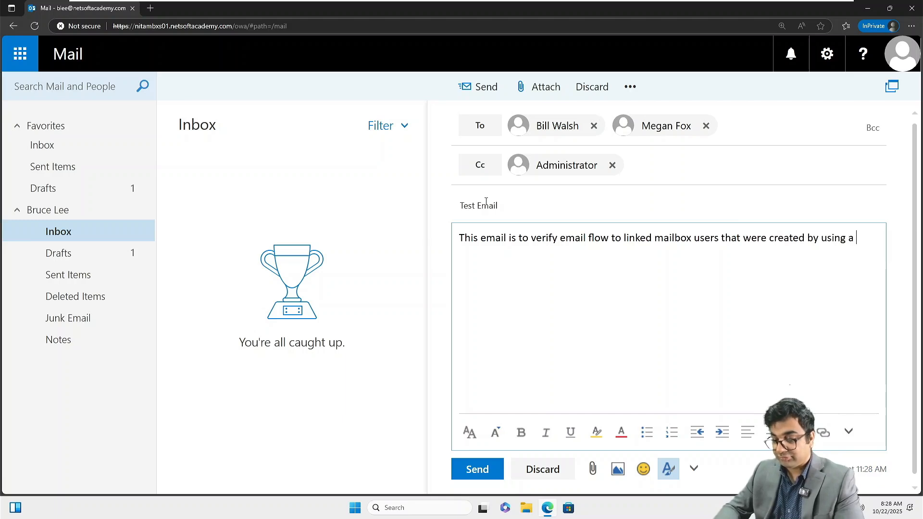
text(FOrest T)
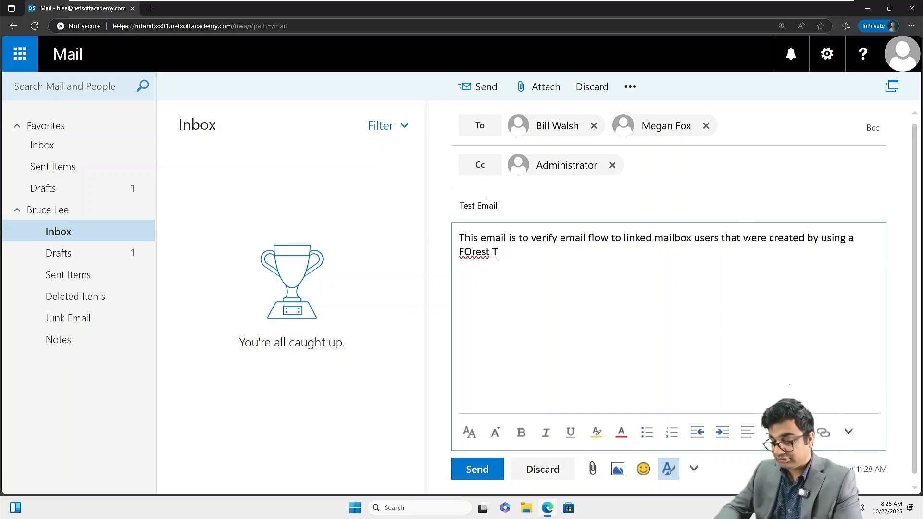
text(rust)
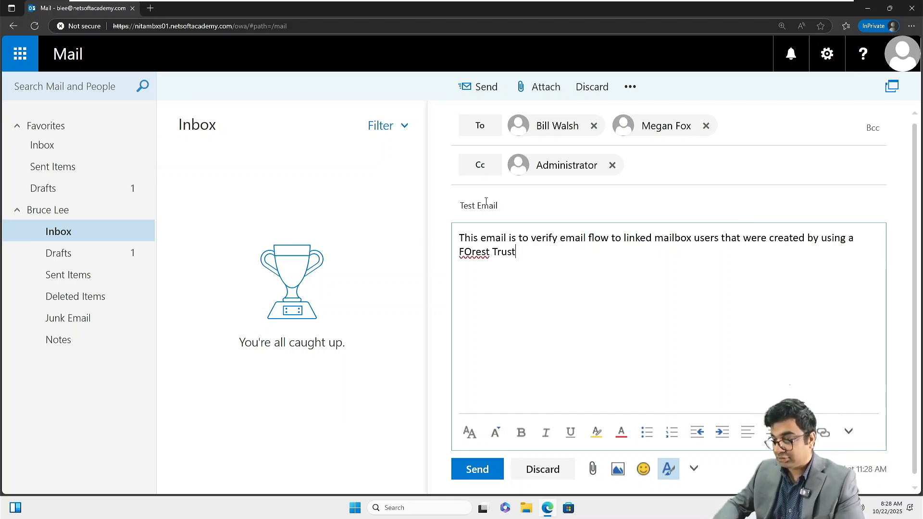
key(BackSpace)
text(orest Trust)
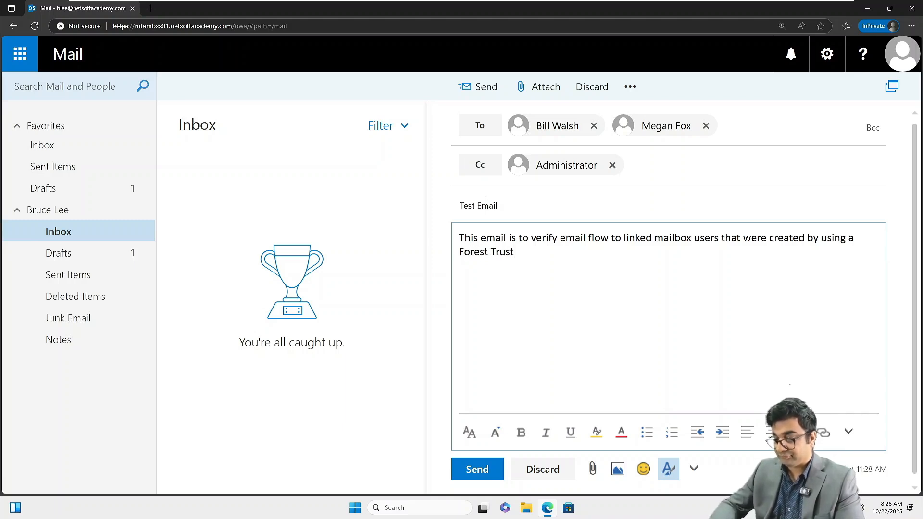
text(. We ar)
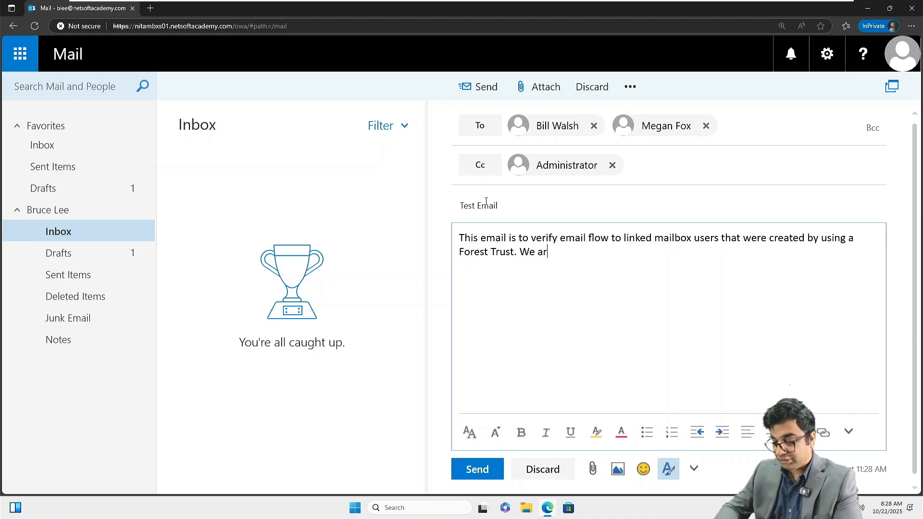
text(e using our )
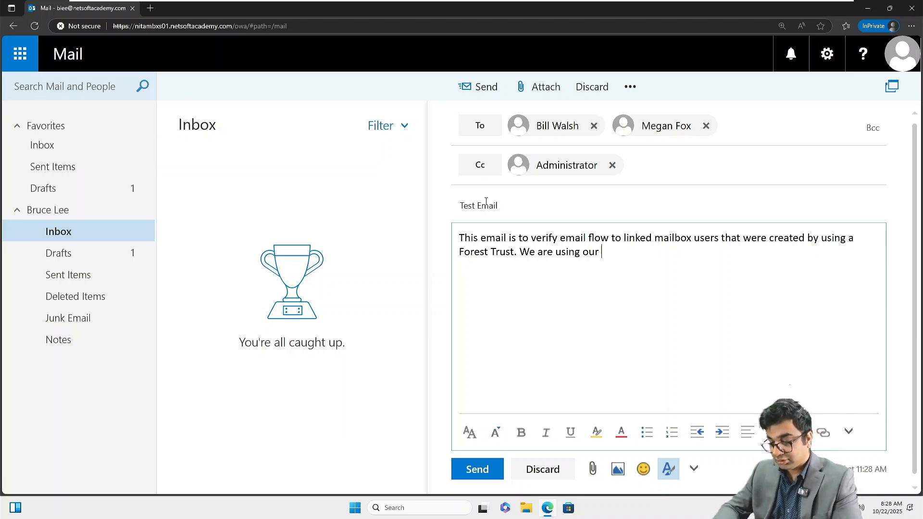
text(internal Netso)
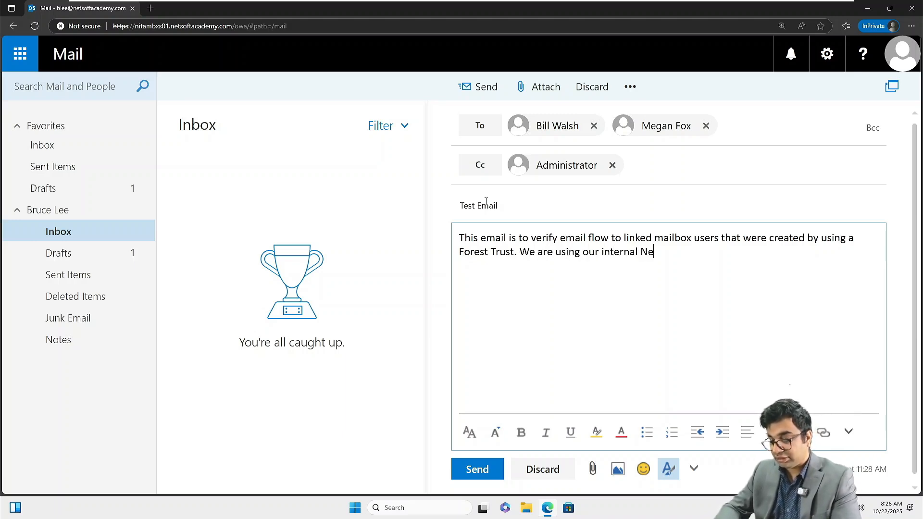
key(BackSpace)
key(BackSpace)
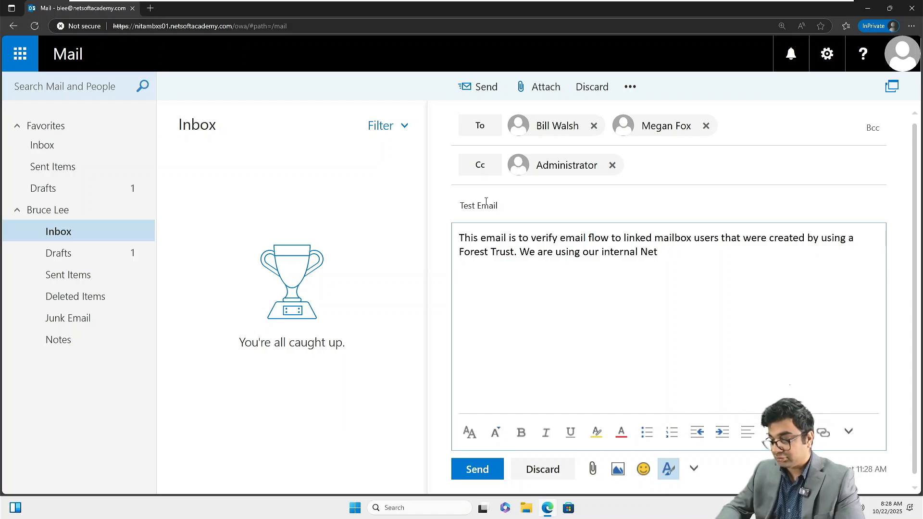
text(SoftACad)
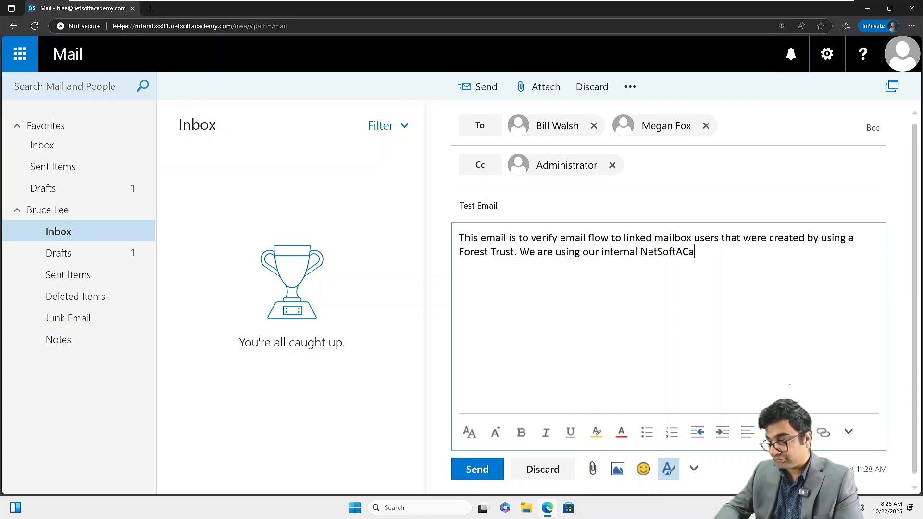
key(BackSpace)
key(BackSpace)
key(BackSpace)
text(cademy )
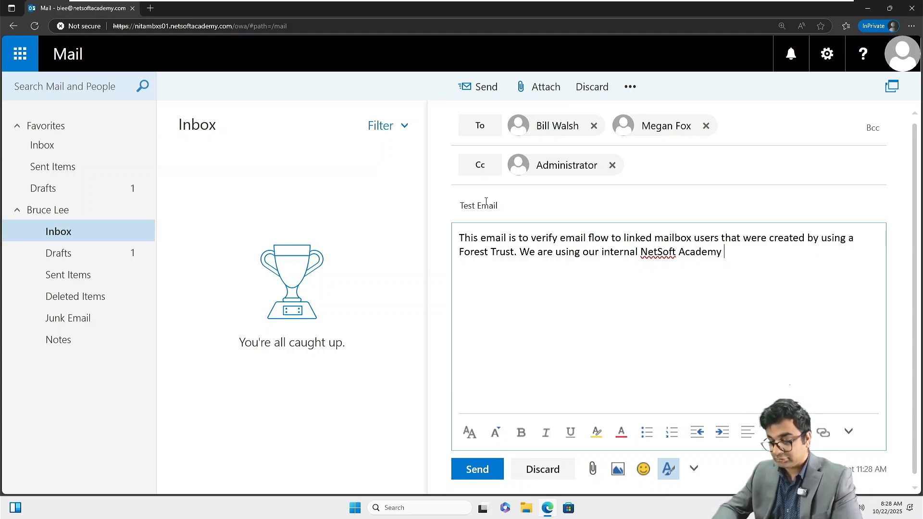
text( Exchange serve)
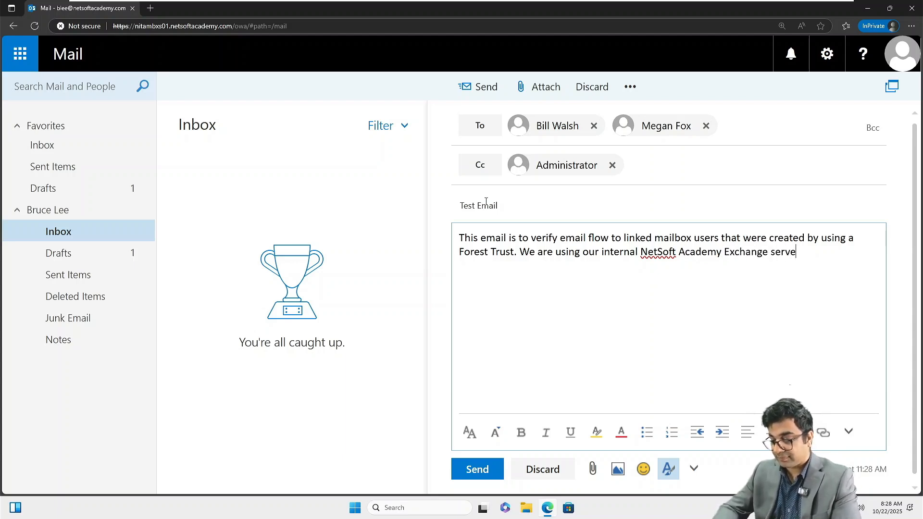
text(r to )
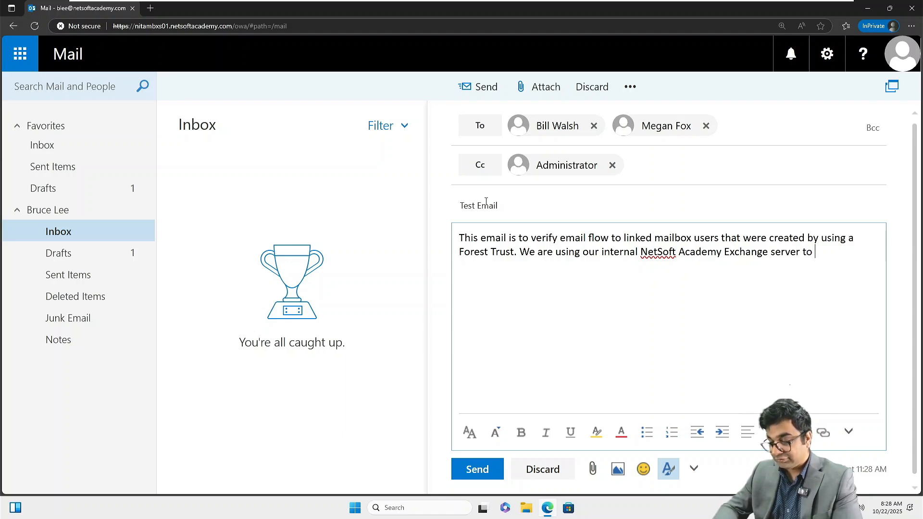
text(send and recieve)
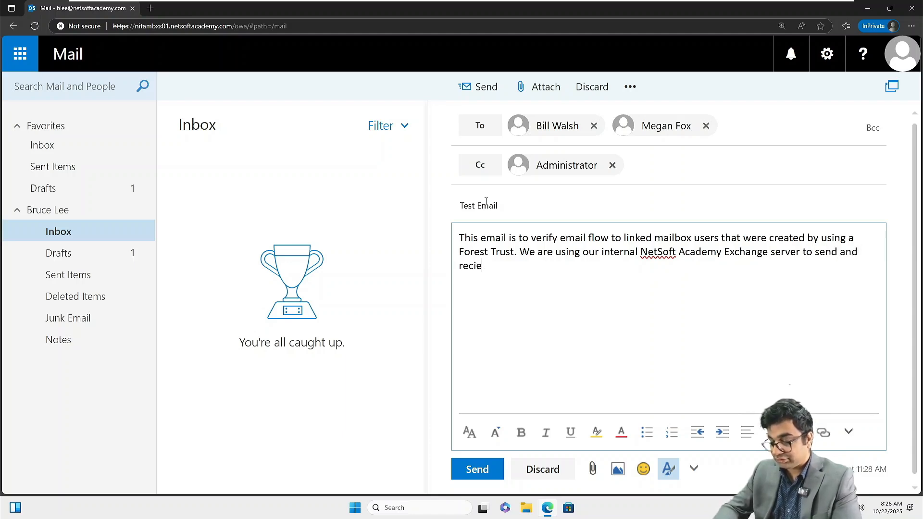
Step: Finish with 'receive emails from these users. Response at the receipt of the email is mandatory. Thank you' and 'Regards'
key(BackSpace)
key(BackSpace)
key(BackSpace)
key(BackSpace)
key(BackSpace)
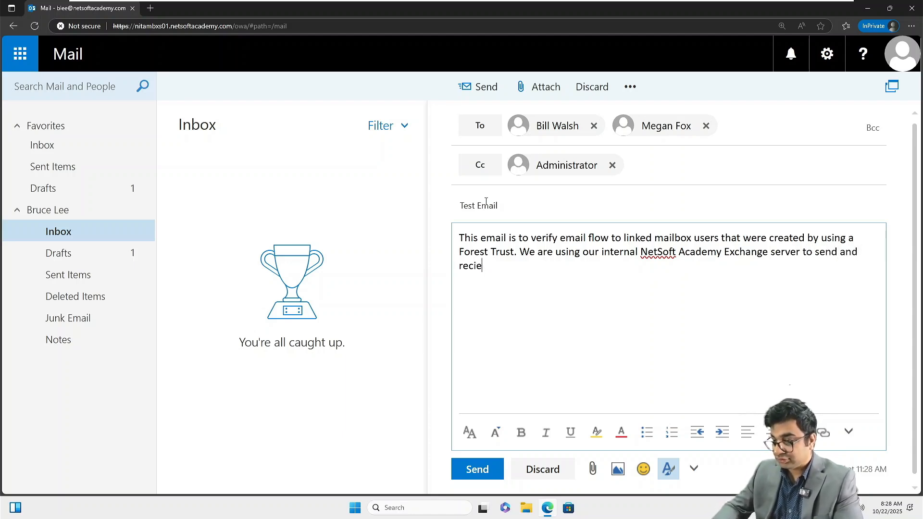
text(eive)
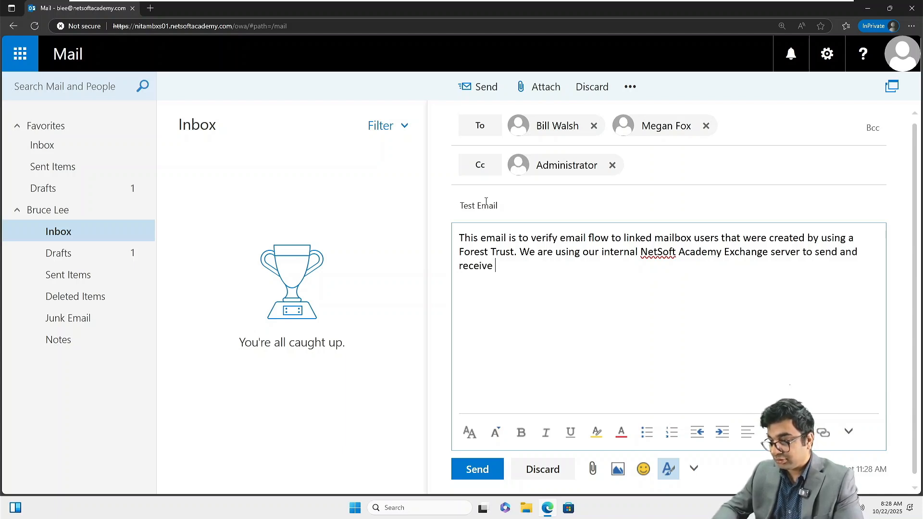
text( emails)
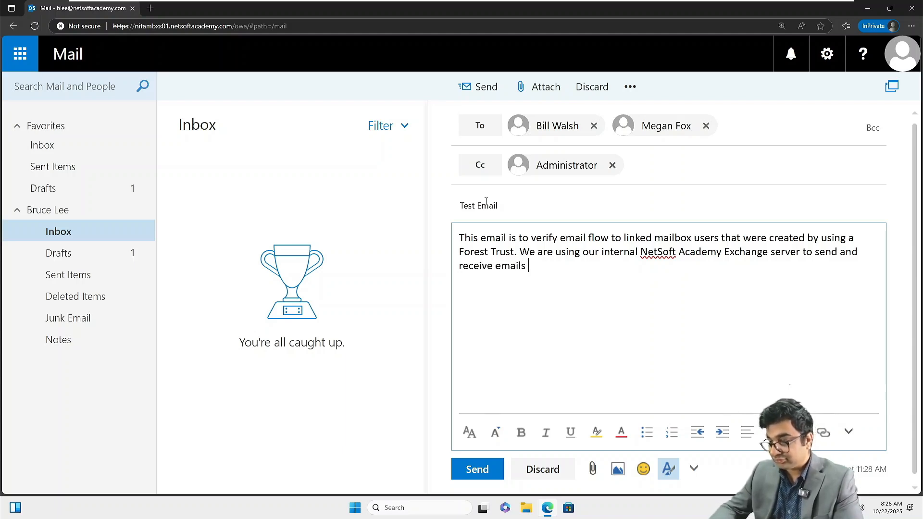
text( from the)
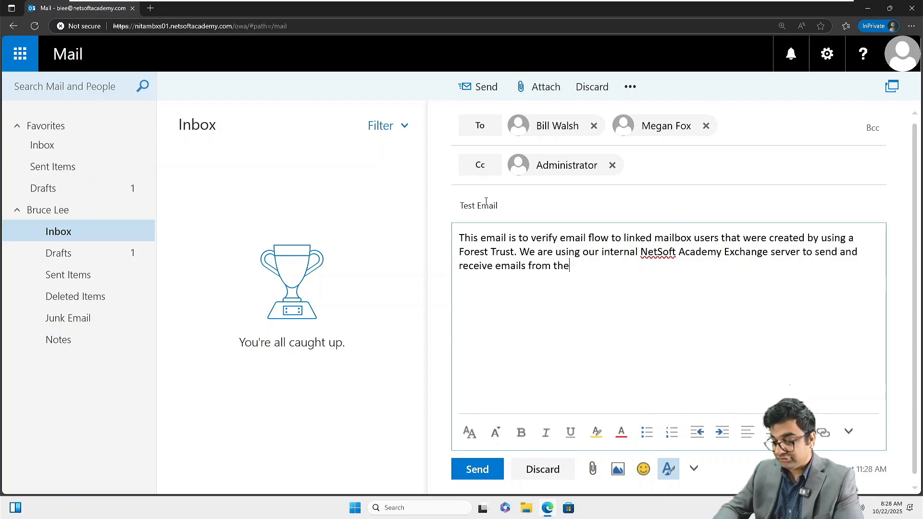
text(se users. )
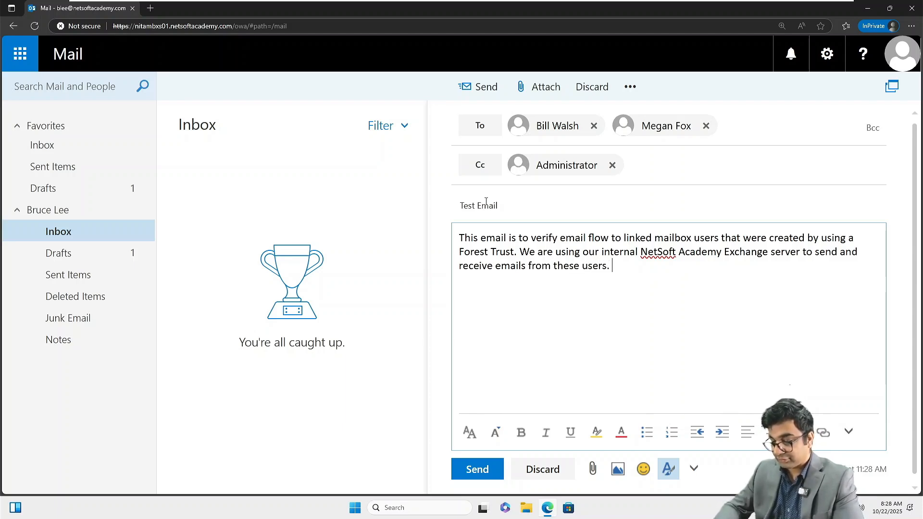
text(Response)
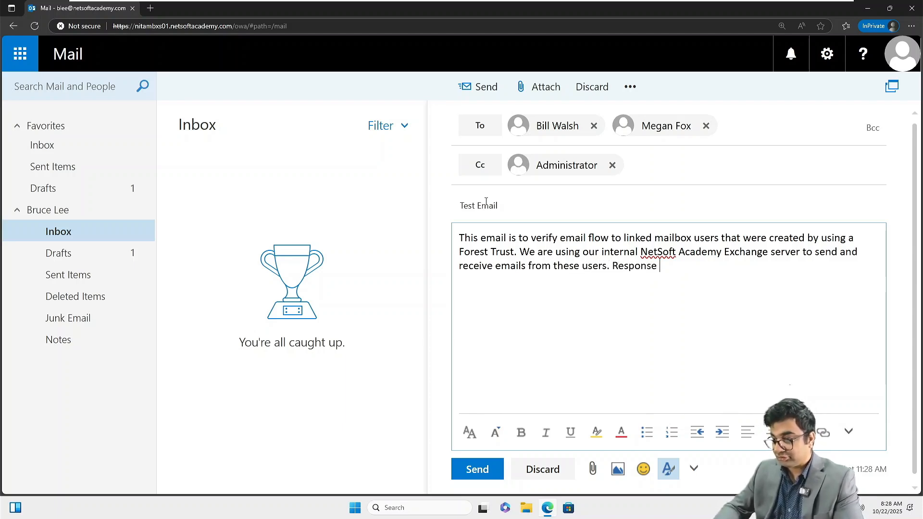
text( at)
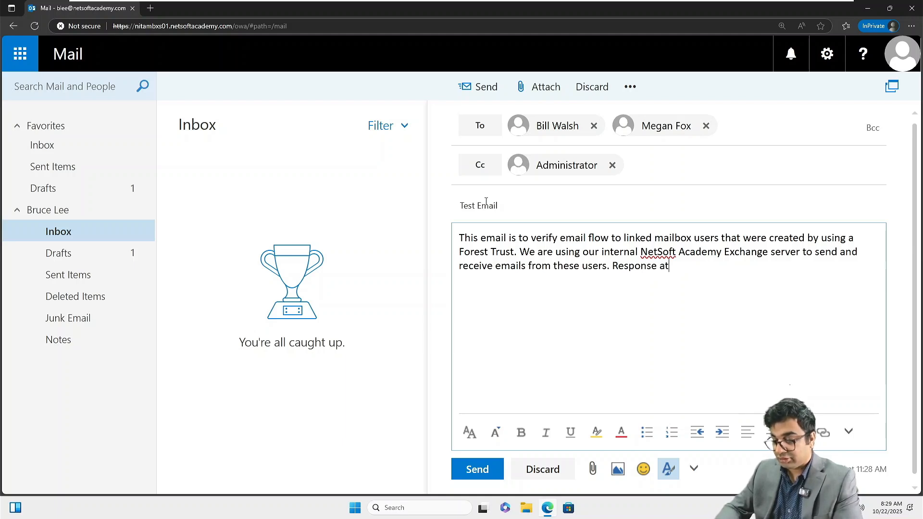
text( the reciept)
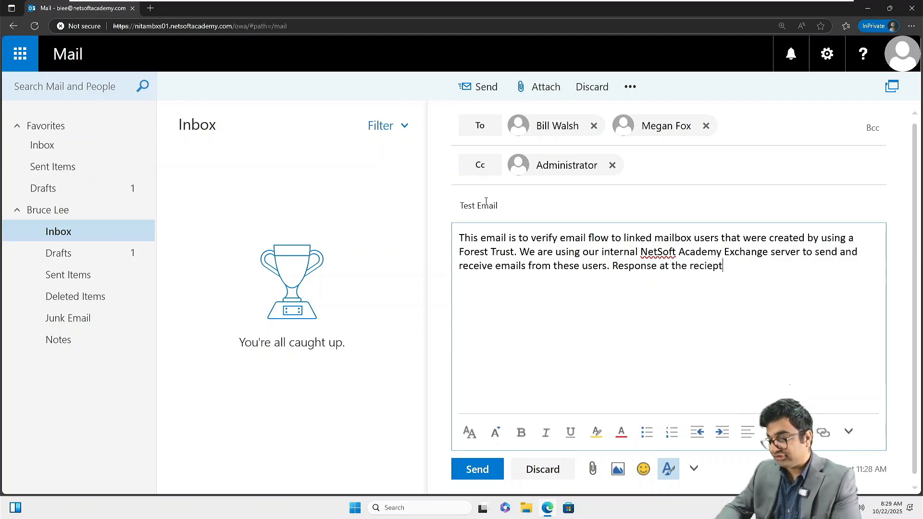
key(BackSpace)
key(BackSpace)
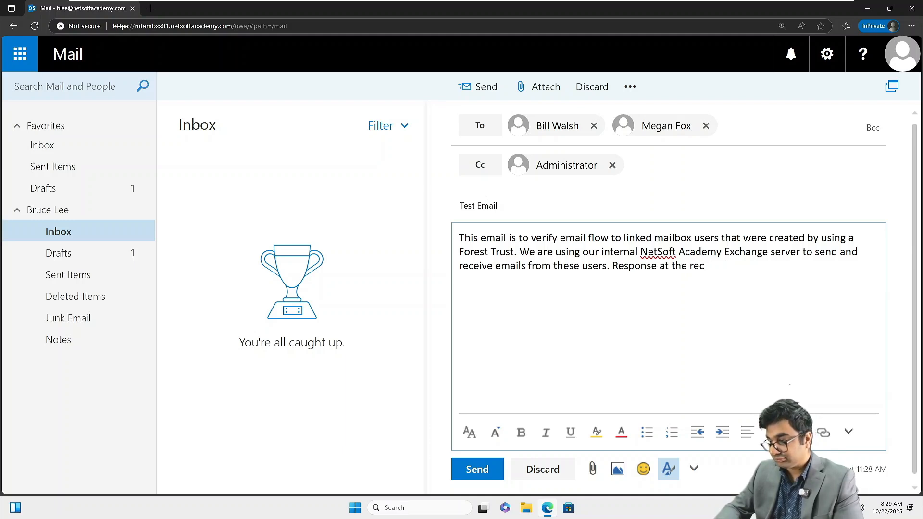
text(eipt )
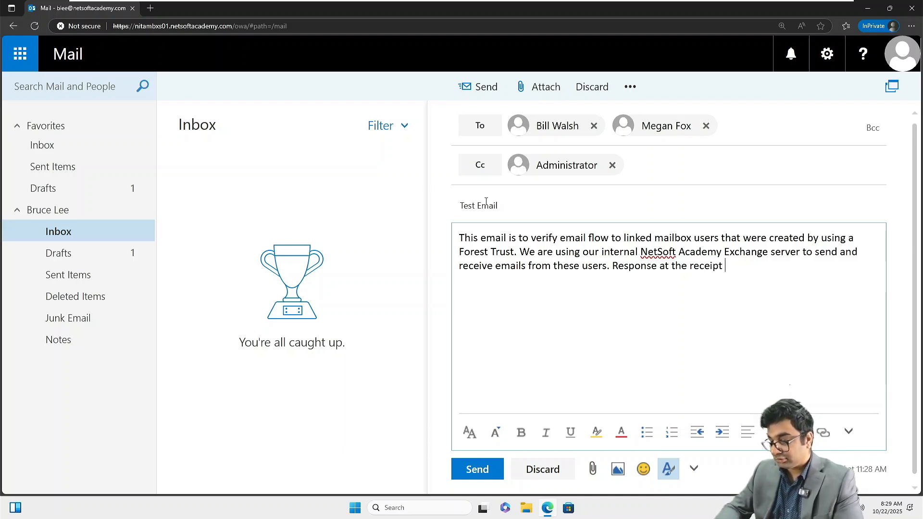
text(of the email )
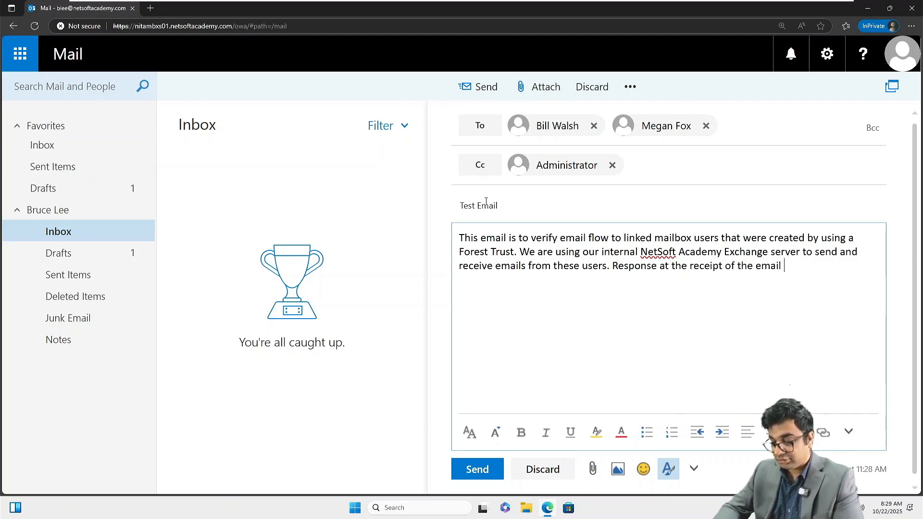
text(is manda)
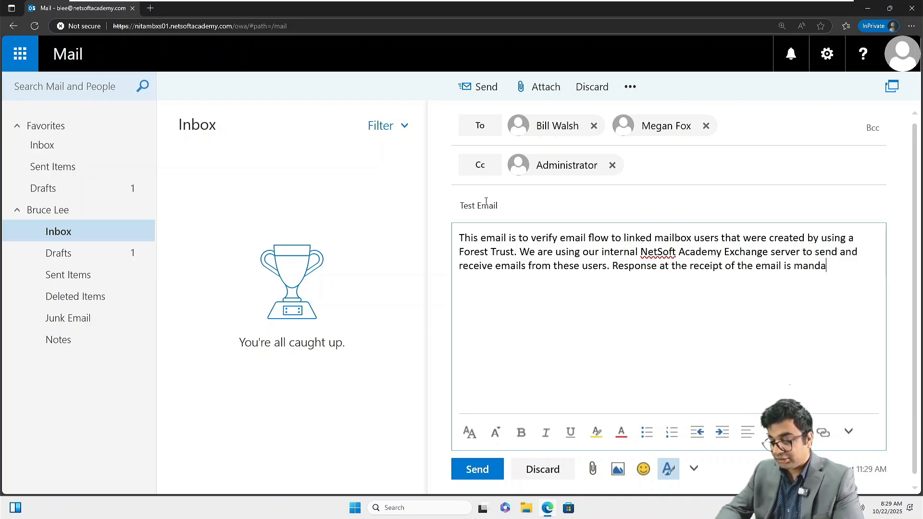
text(tory. Thank you.)
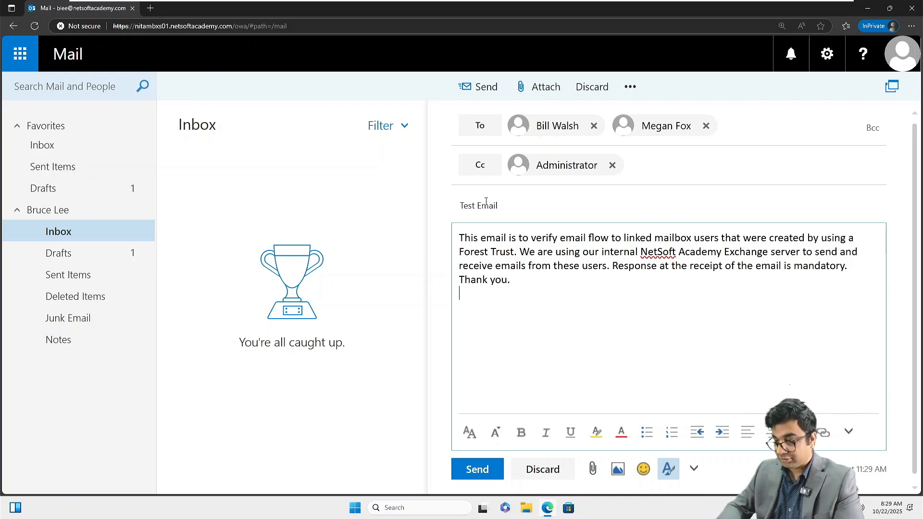
key(Return)
text(Regards)
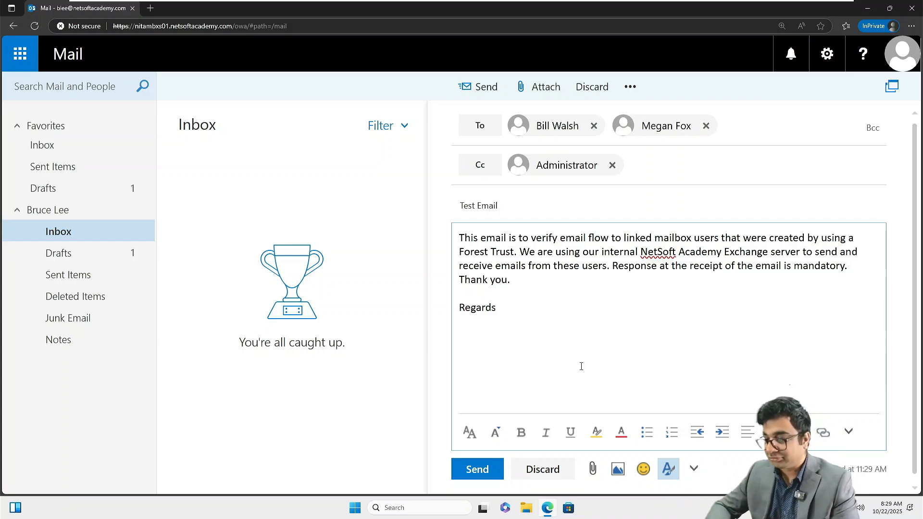
Step: Send the test email, confirm Drafts is empty, and switch to the NITAWKST02 VM
click(477, 470)
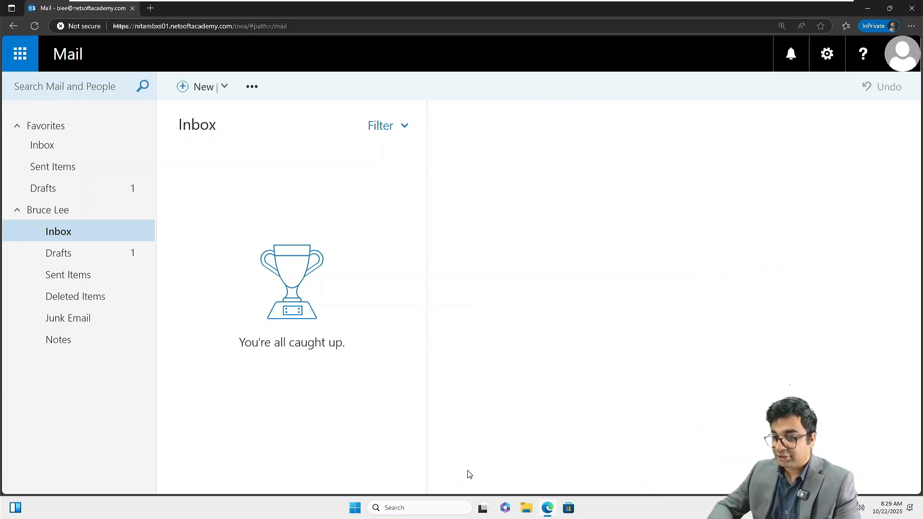
click(80, 253)
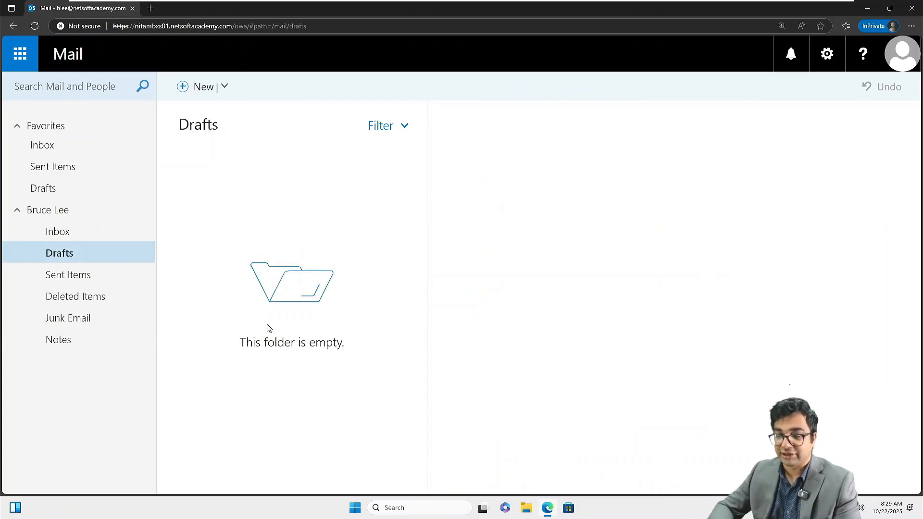
click(73, 238)
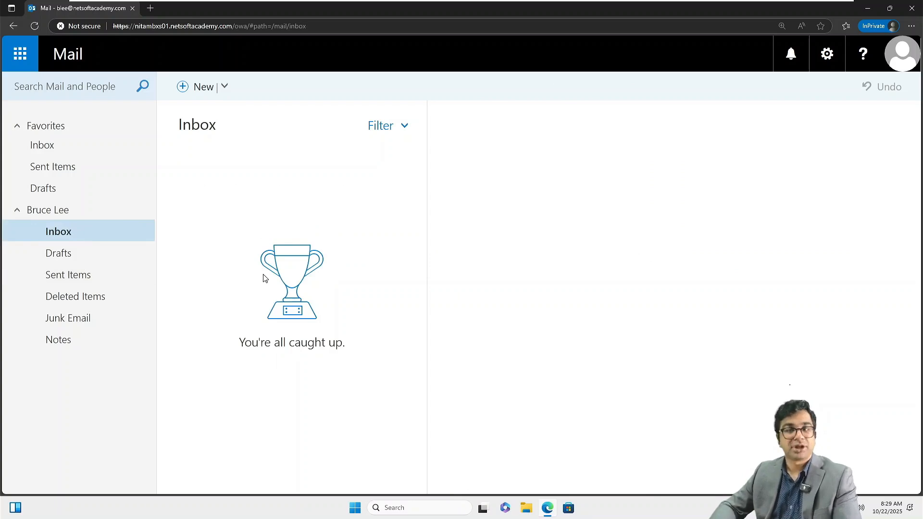
mouse_move(597, 2)
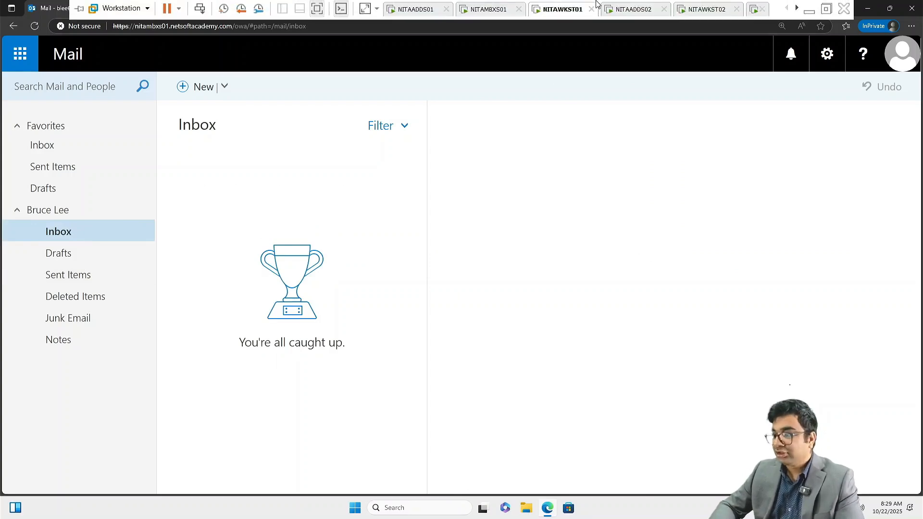
click(685, 10)
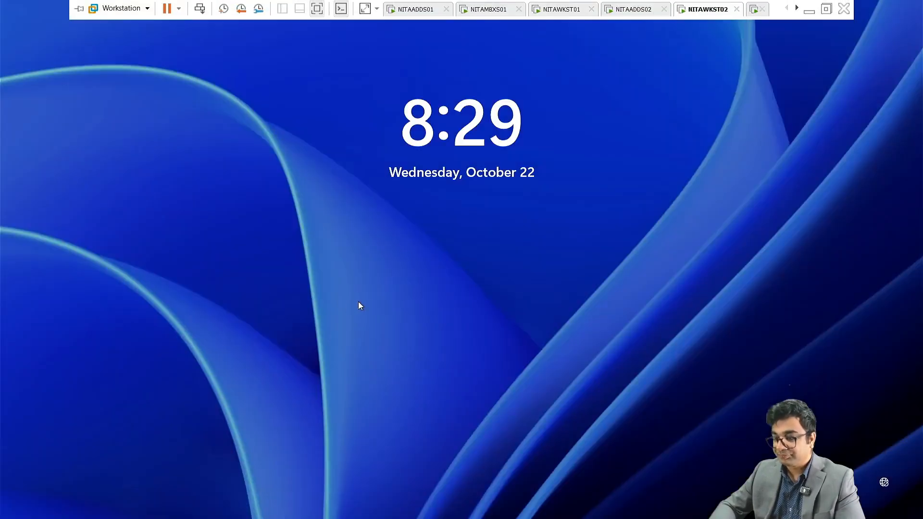
Step: Attempt a domain-user sign-in on NITAWKST02 and dismiss the incorrect-password error
click(390, 299)
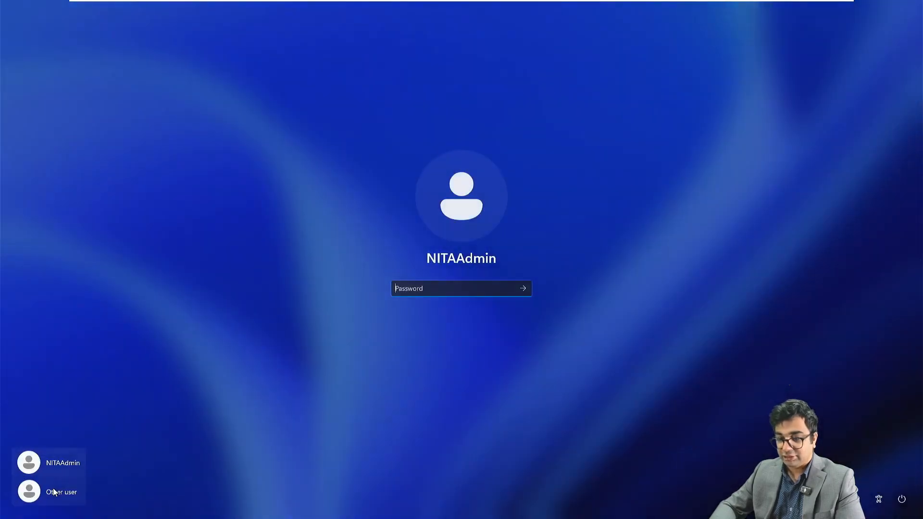
click(53, 489)
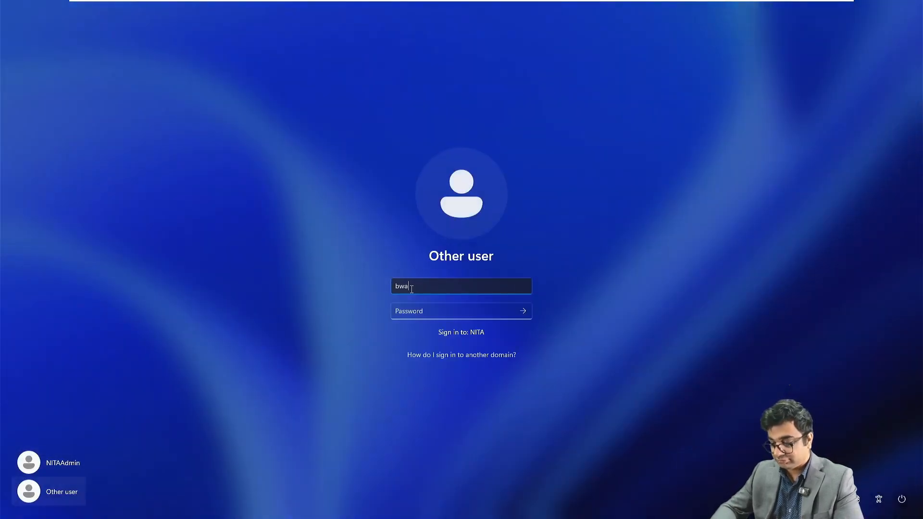
key(Tab)
text(••)
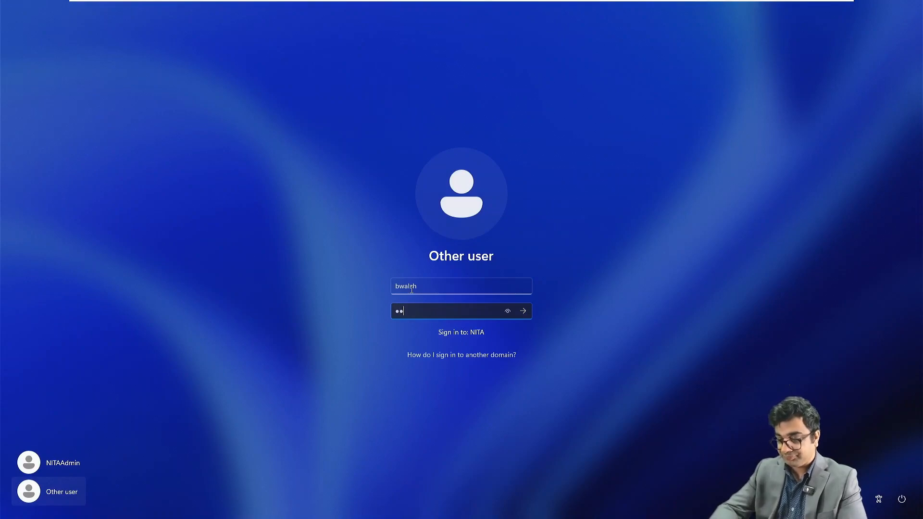
text(•••••••••)
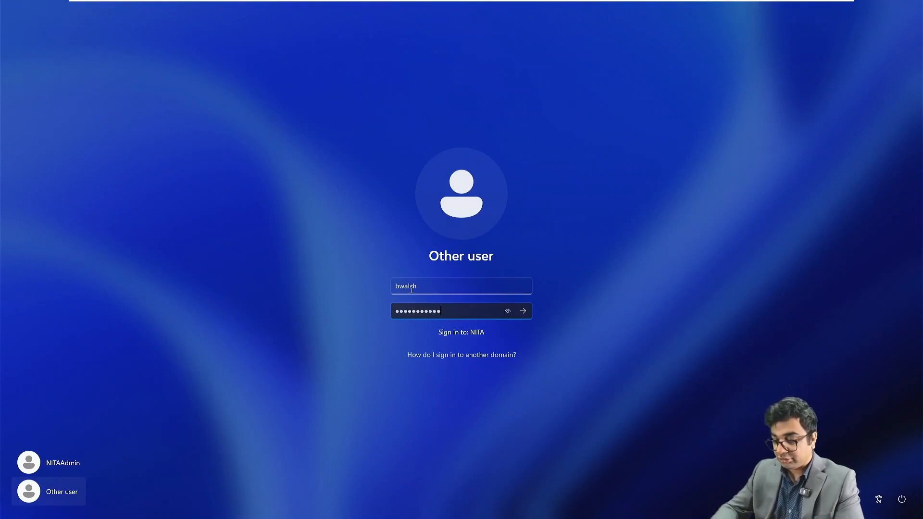
key(Return)
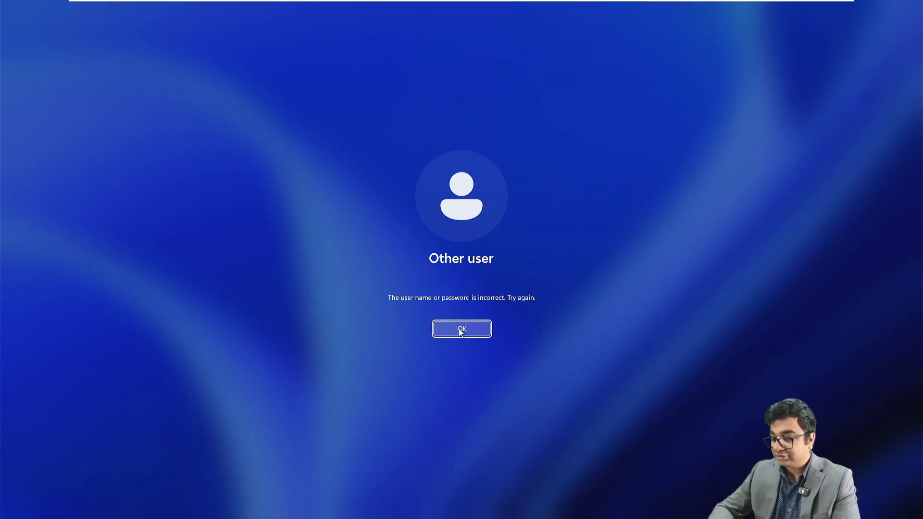
click(460, 330)
Step: Retype the password, retry the sign-in, and dismiss the second incorrect-password message
text(****)
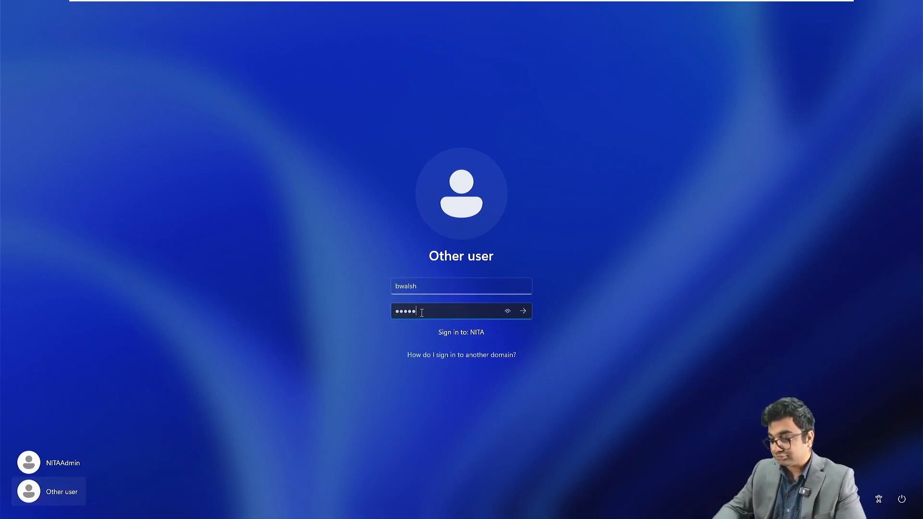
key(BackSpace)
key(BackSpace)
key(BackSpace)
key(BackSpace)
key(BackSpace)
text(*****)
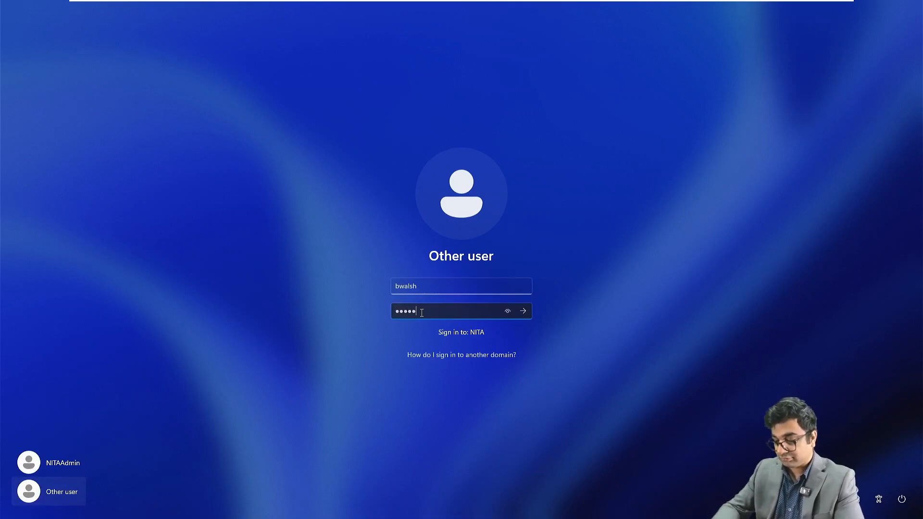
text(*****)
key(Return)
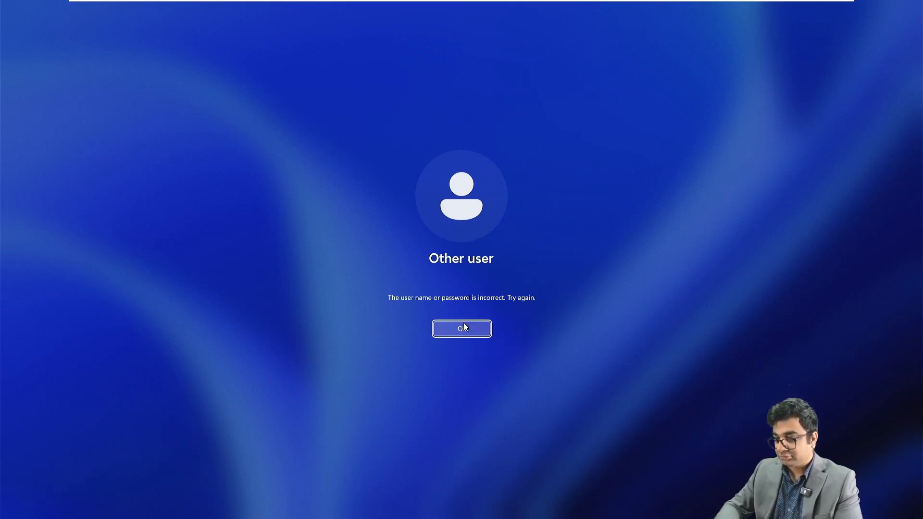
click(464, 325)
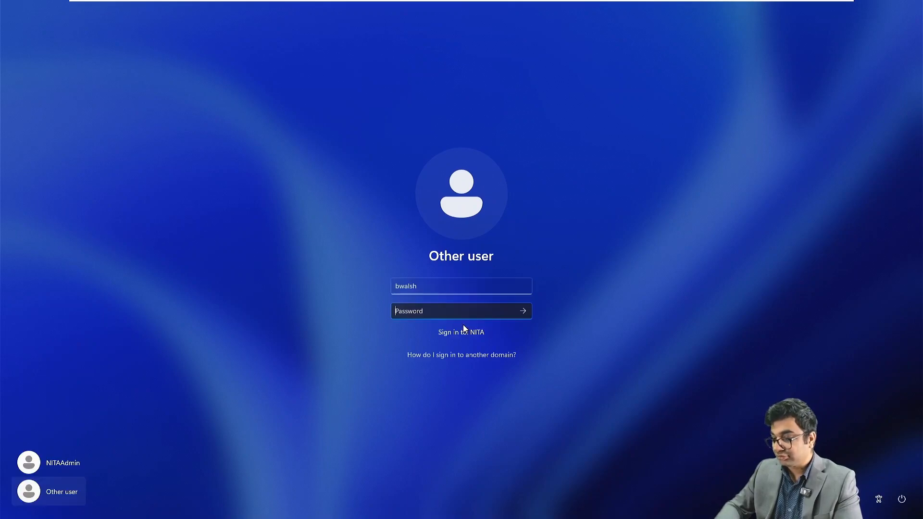
Step: Switch to the NITAADDS02 server and enter the domain administrator password at its sign-in prompt
mouse_move(583, 11)
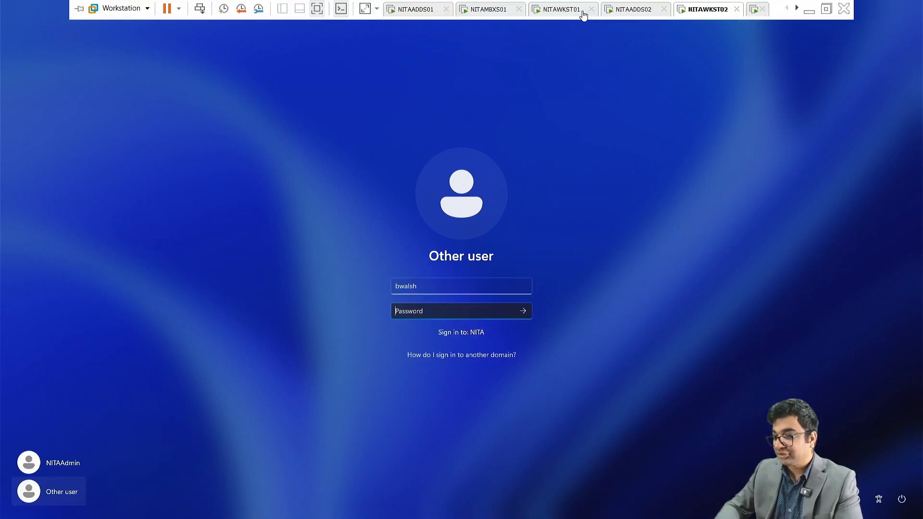
click(629, 8)
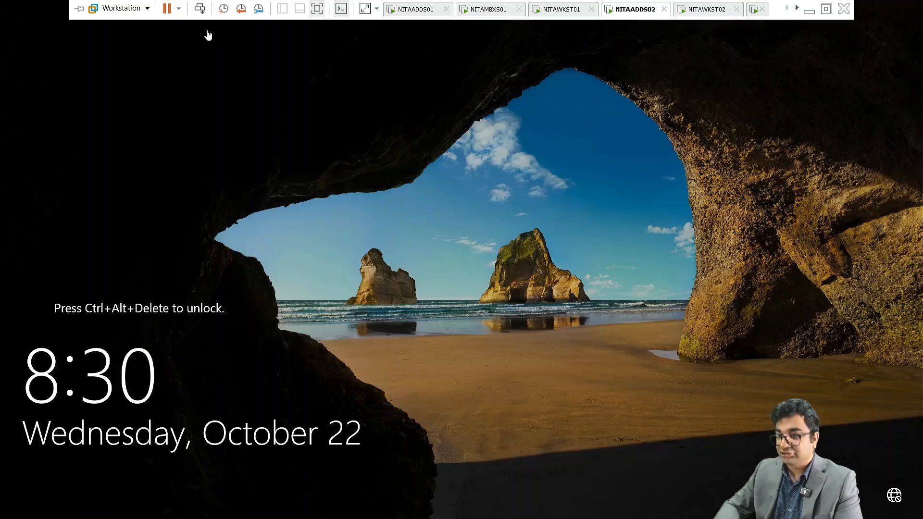
click(200, 8)
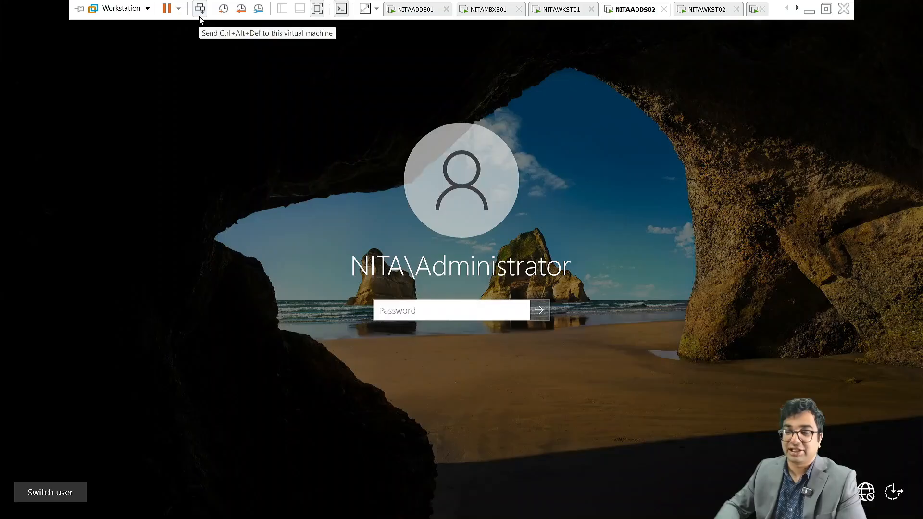
click(431, 311)
text(*****)
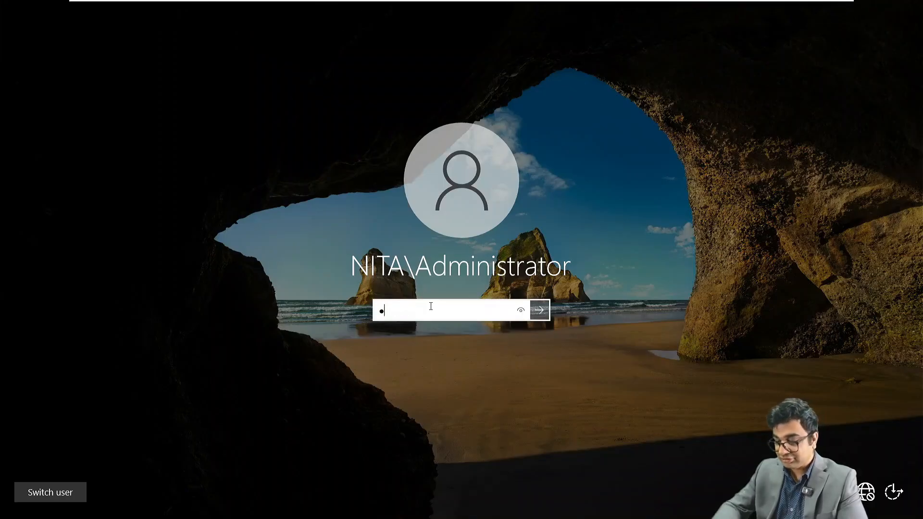
text(*******)
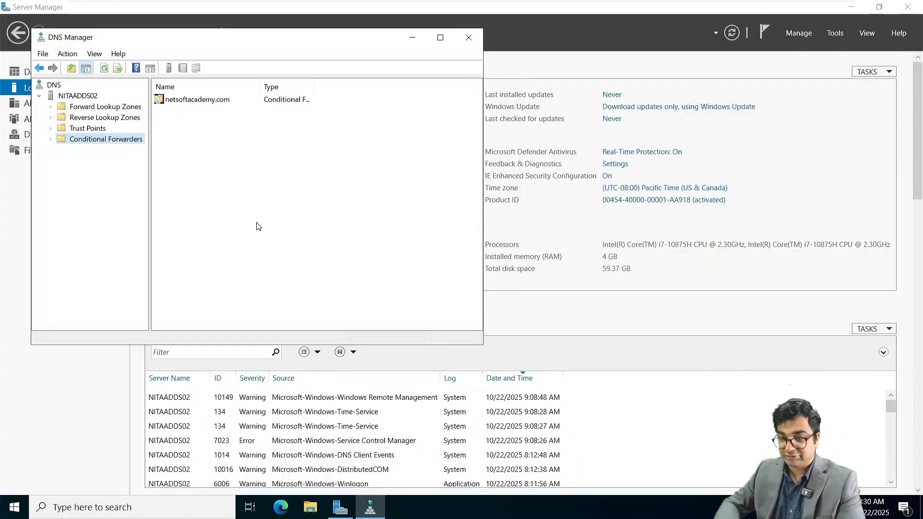
Step: Open Active Directory Users and Computers and start a password reset for the first France OU user
click(836, 33)
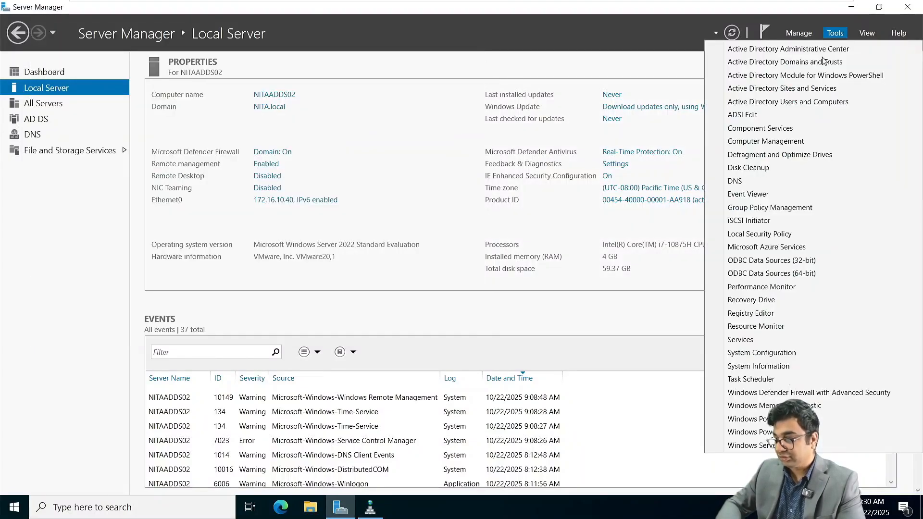
click(787, 101)
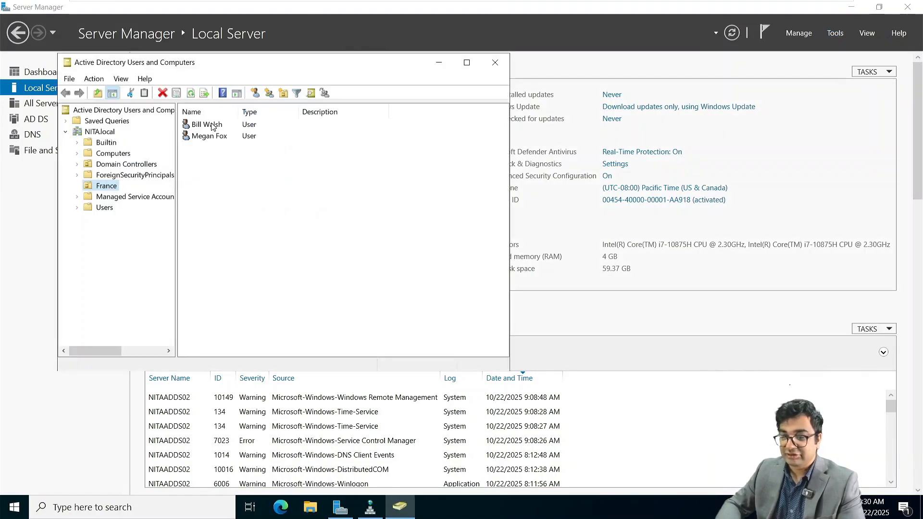
right_click(212, 126)
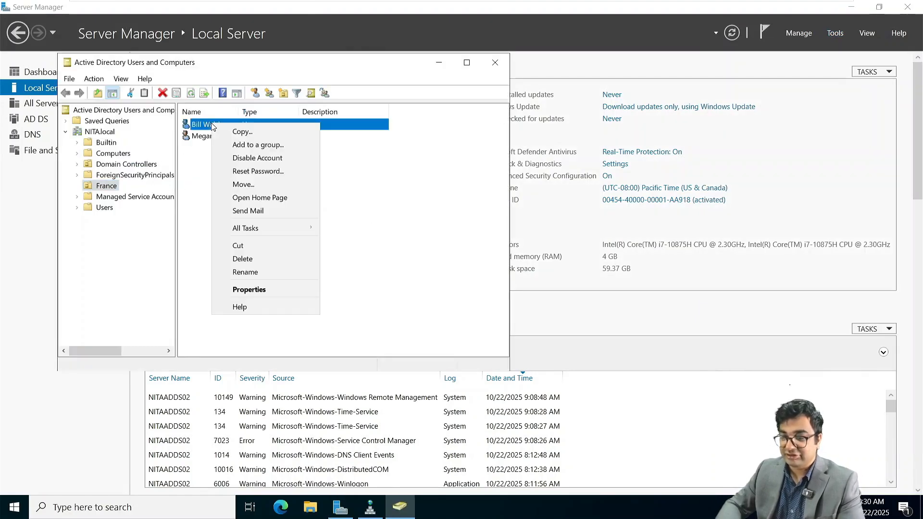
click(260, 171)
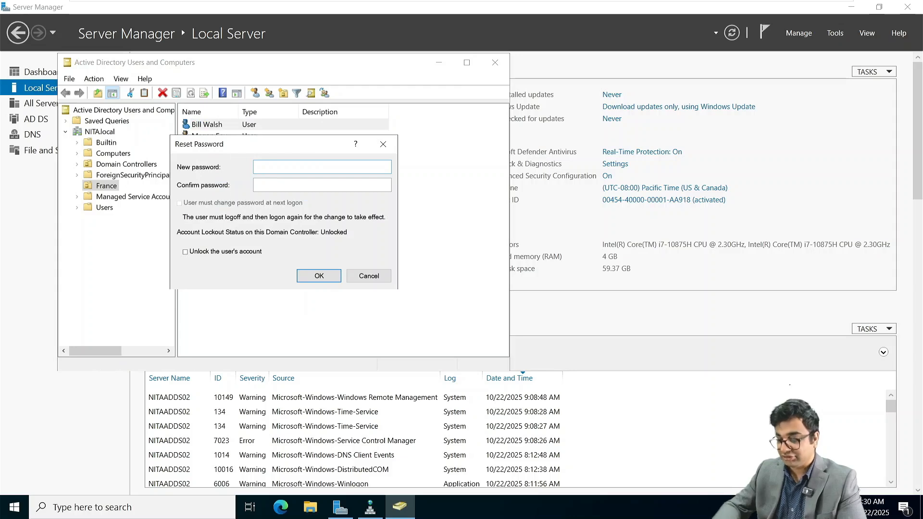
Step: Enter and confirm the new password, tick Unlock, apply, and acknowledge the confirmation
text(••••)
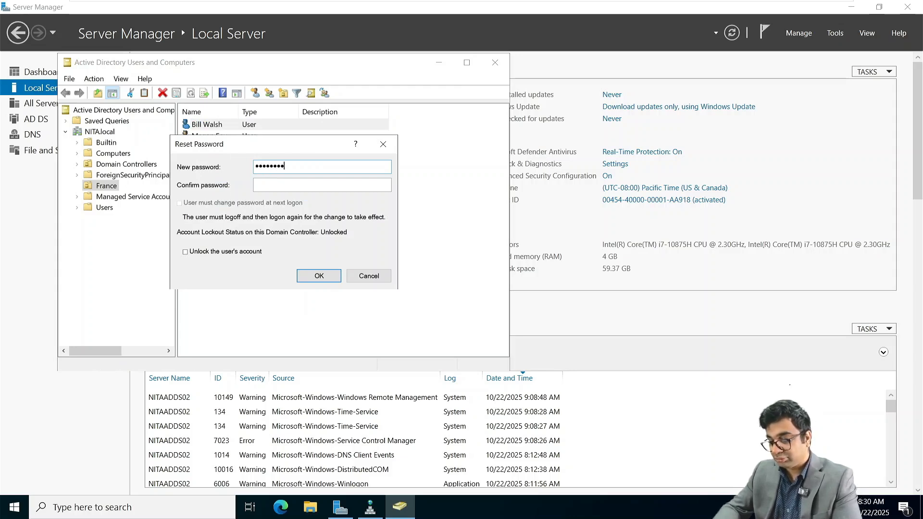
key(Tab)
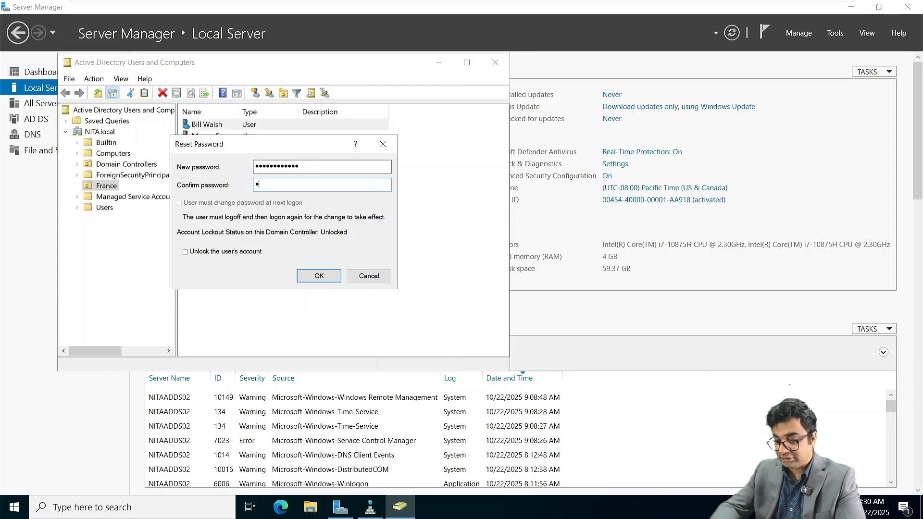
text(••••••••••)
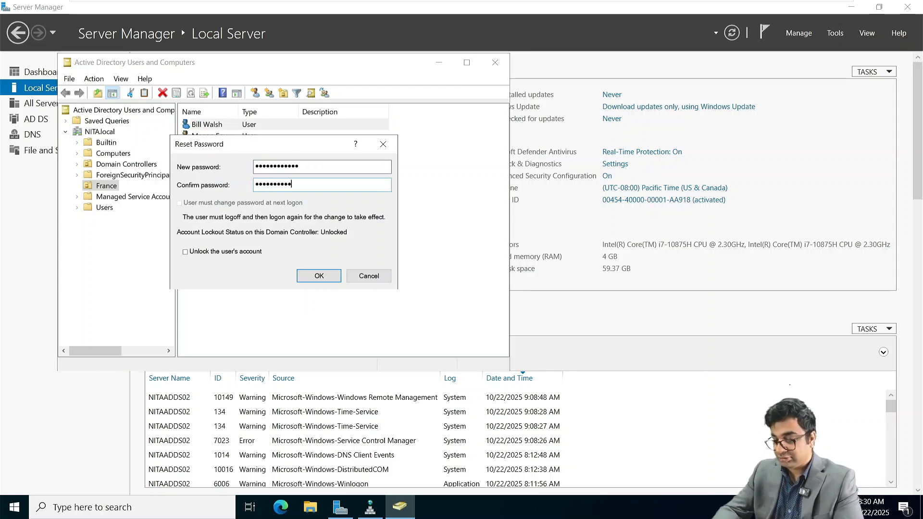
text(•)
click(236, 252)
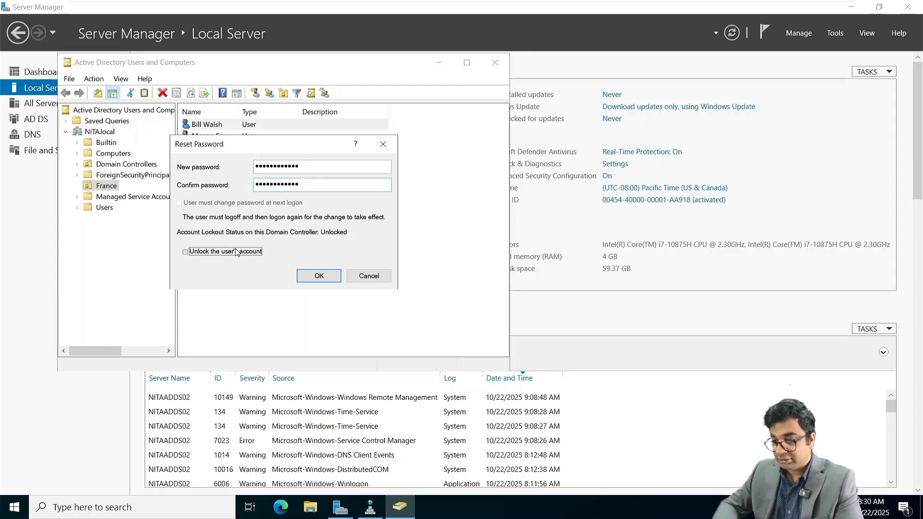
click(322, 276)
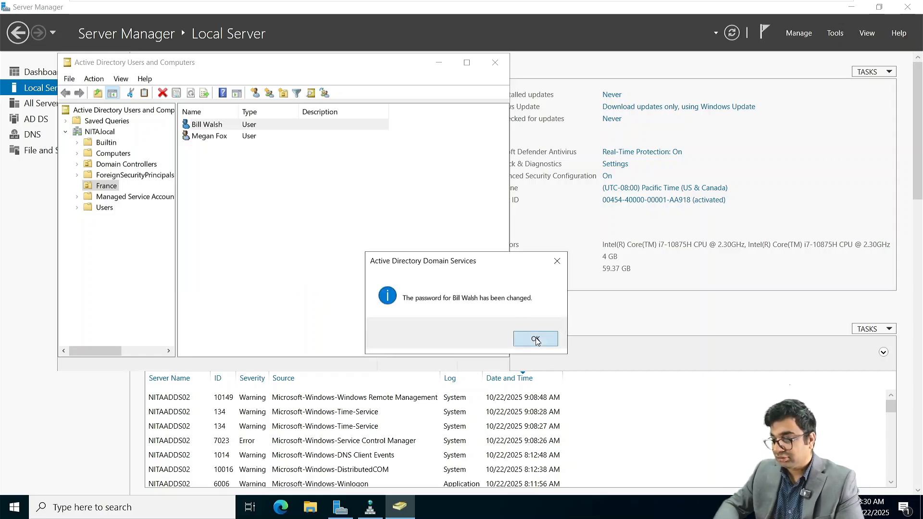
click(536, 339)
Step: On NITAWKST02, try signing in as Other user with the domain user name and new password; dismiss the incorrect-password error
mouse_move(642, 4)
click(702, 8)
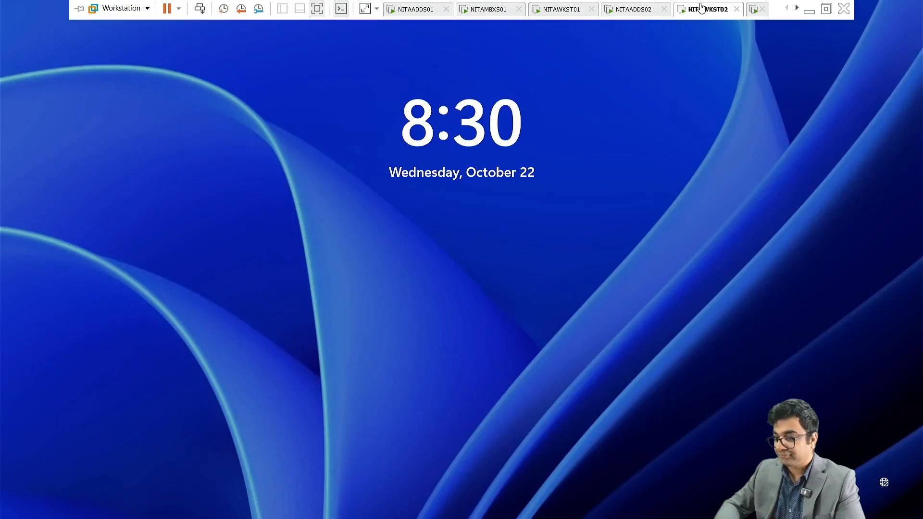
click(422, 245)
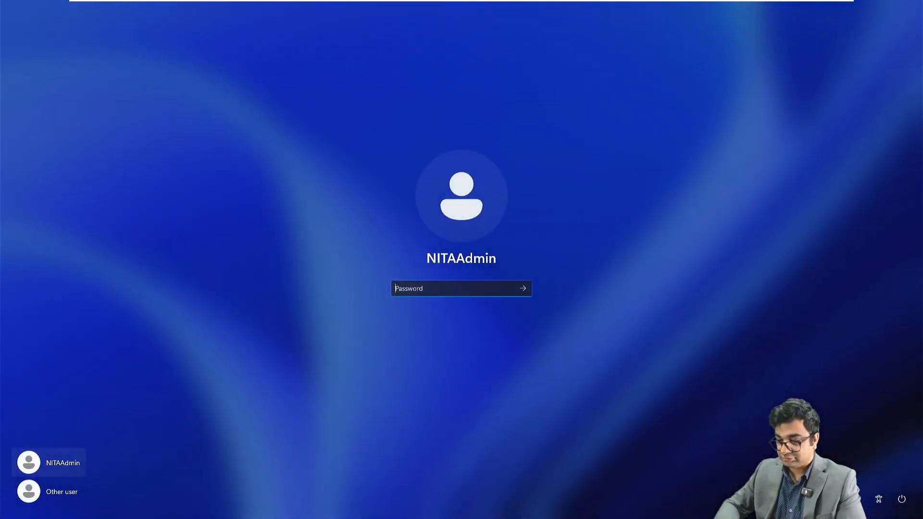
click(67, 490)
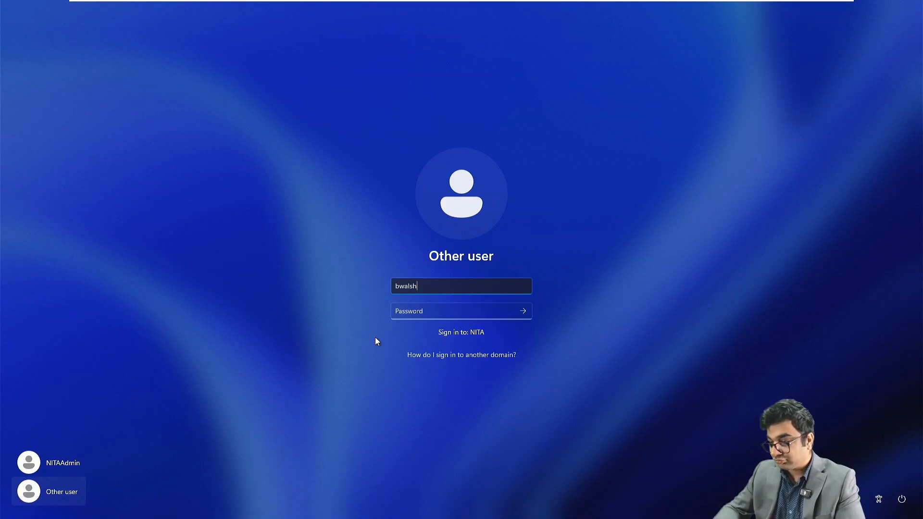
key(Tab)
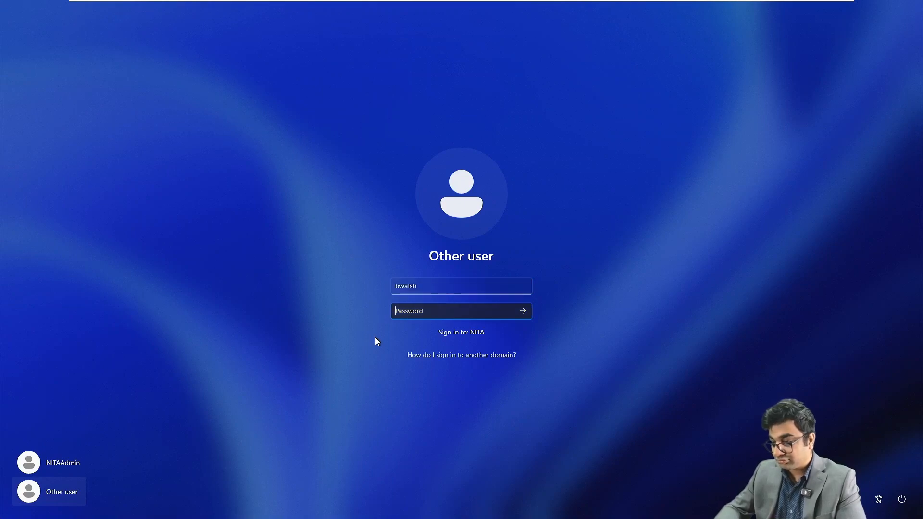
text(••••••••••••)
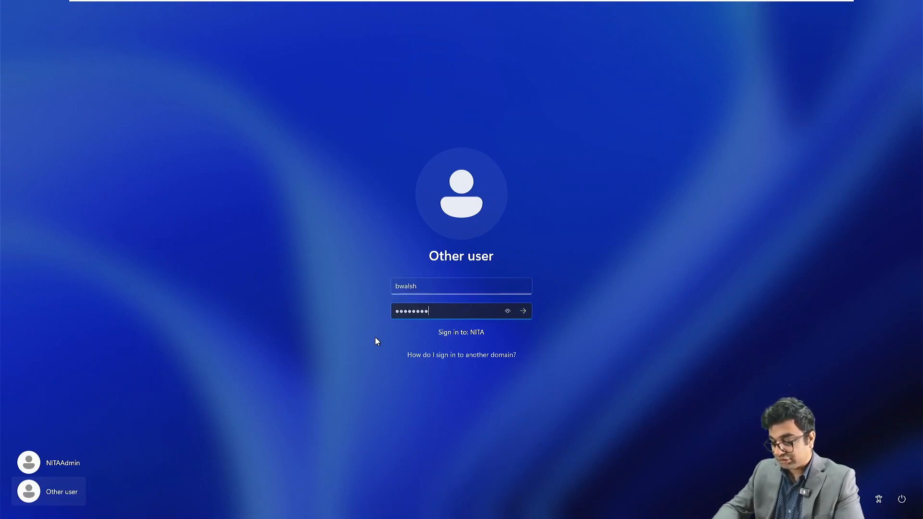
key(Return)
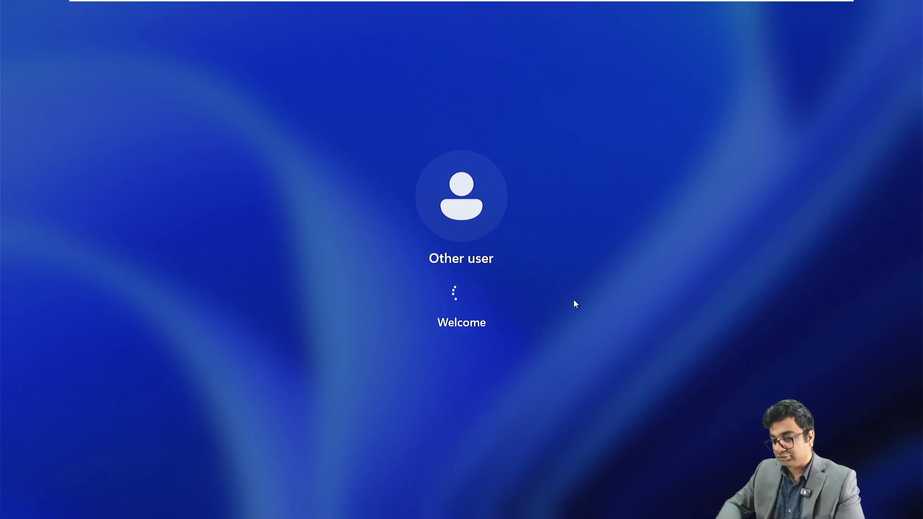
click(460, 330)
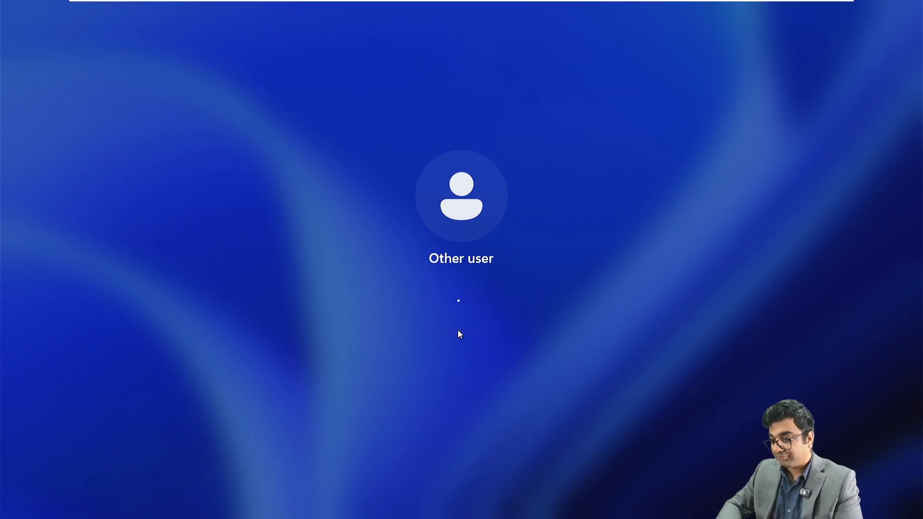
Step: Retry the Other user sign-in, entering the user name and new password again
mouse_move(655, 7)
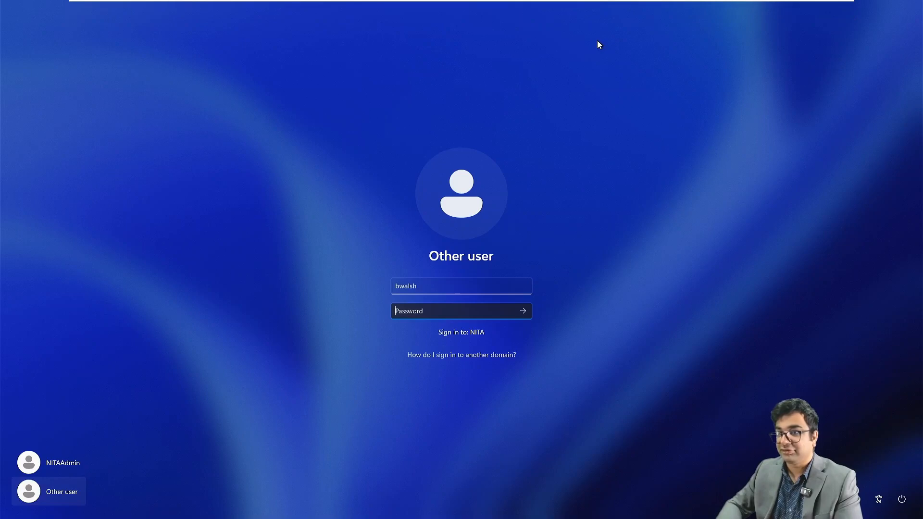
click(49, 498)
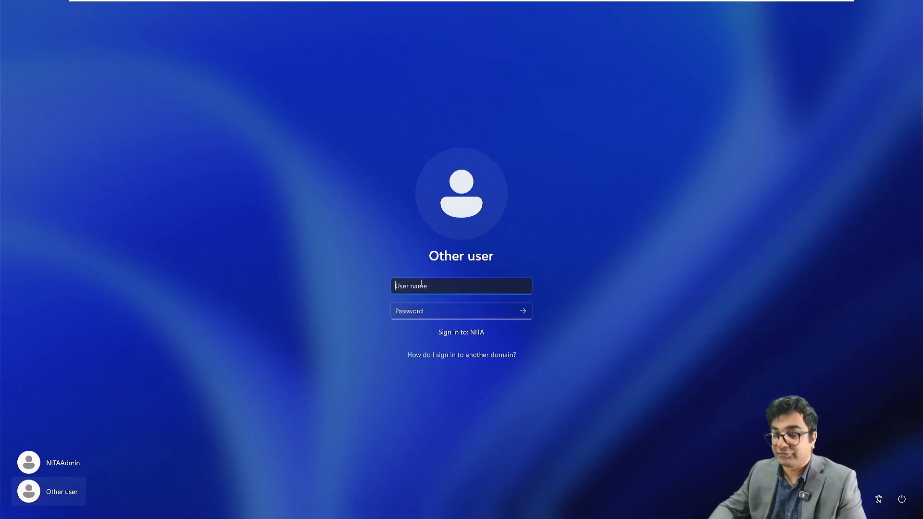
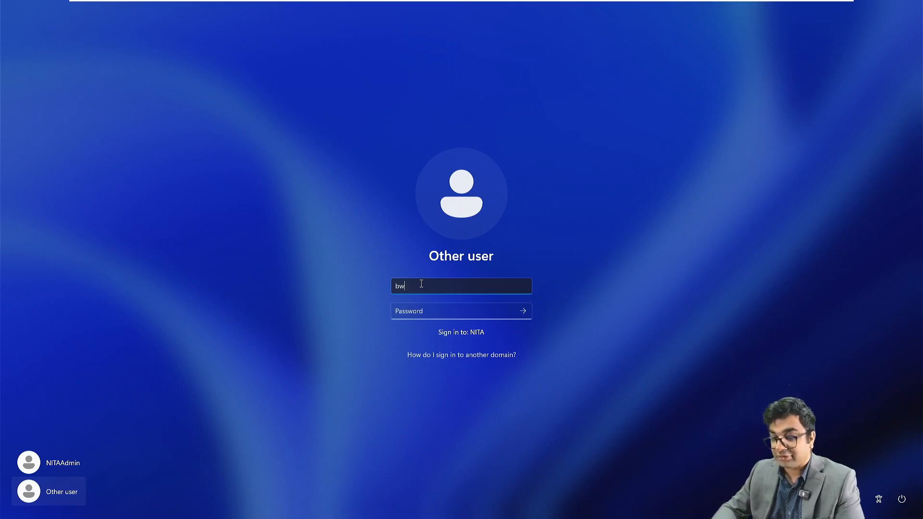
key(Tab)
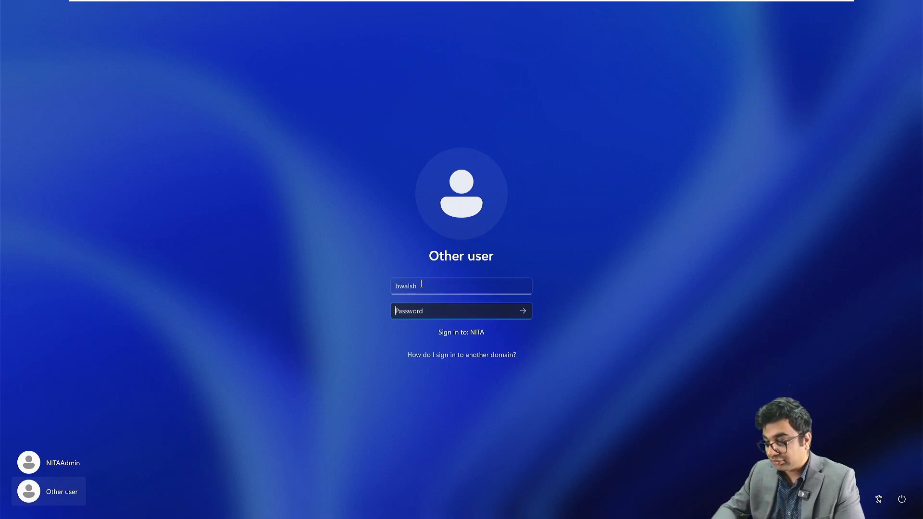
text(•••••••••)
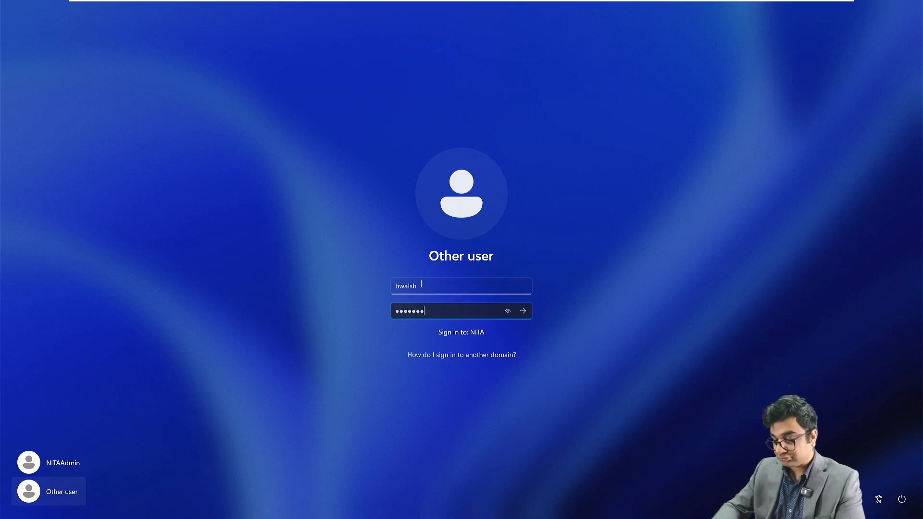
text(•••)
key(Return)
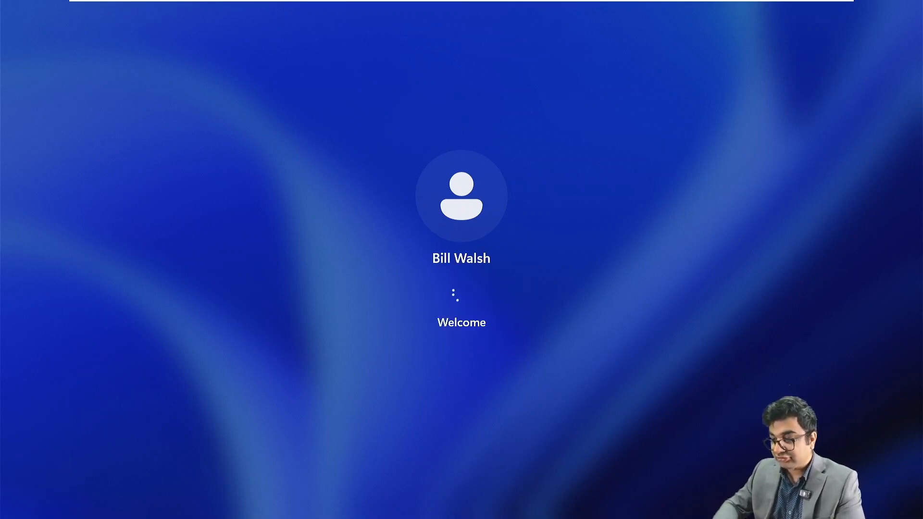
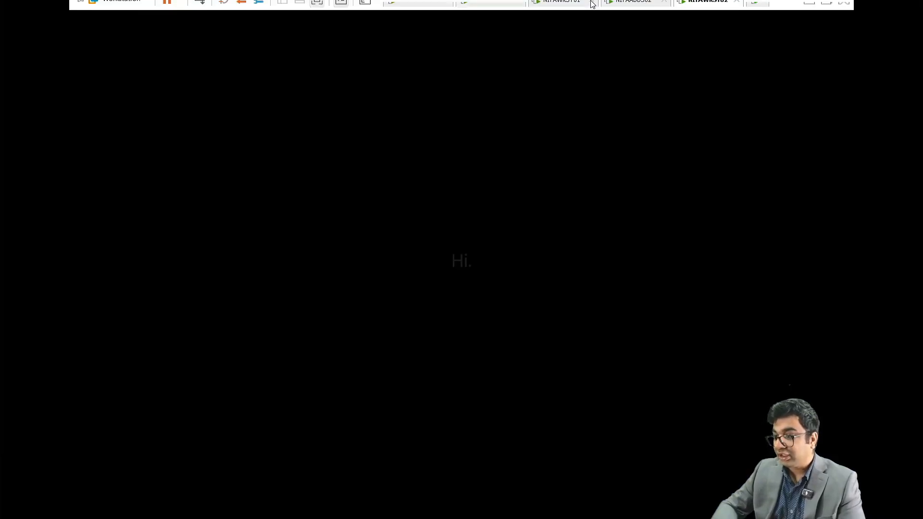
Step: On the domain controller, tick Unlock account on the first France user's Account tab and save
click(634, 7)
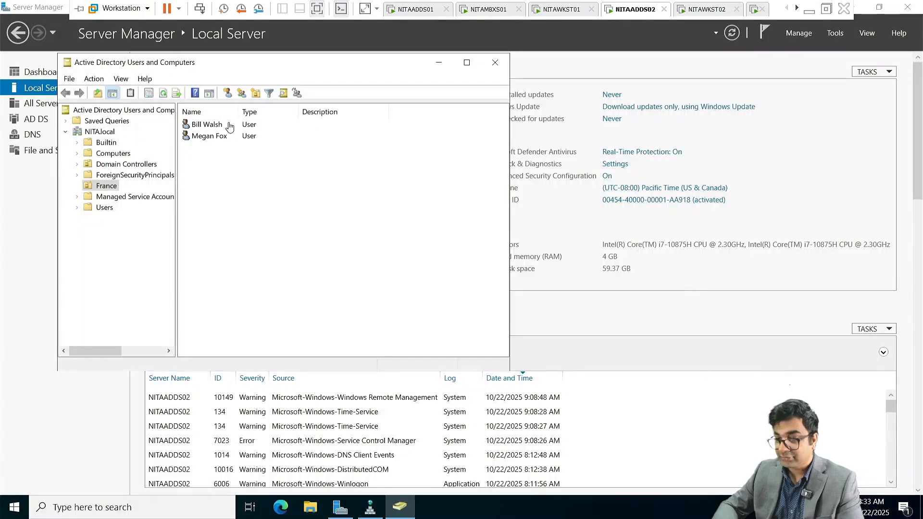
click(209, 128)
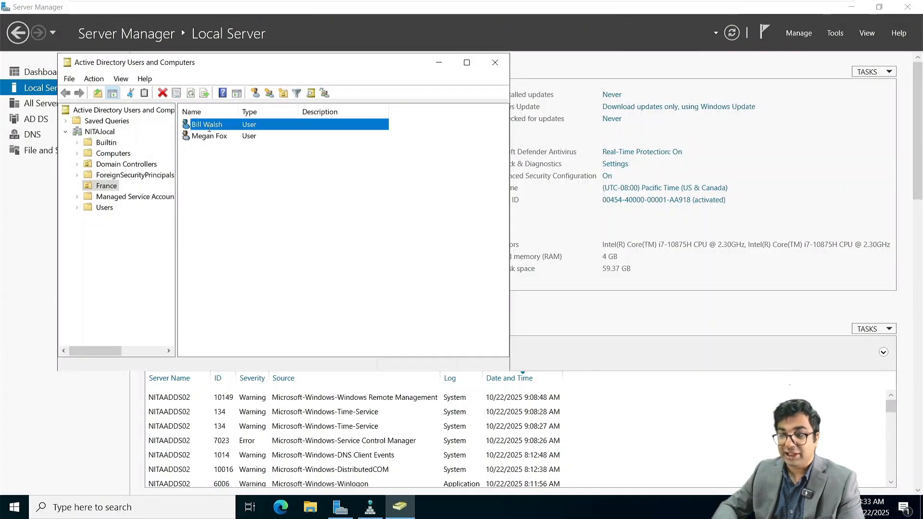
double_click(209, 129)
click(263, 103)
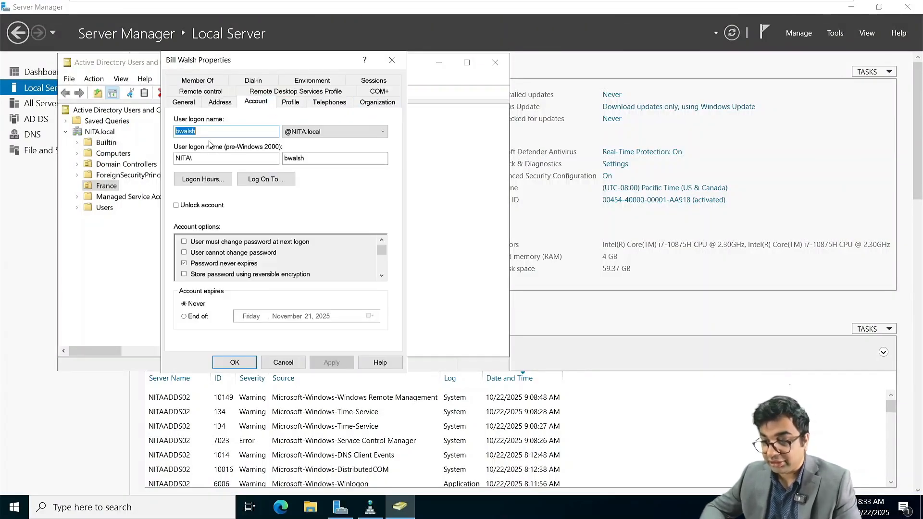
click(190, 133)
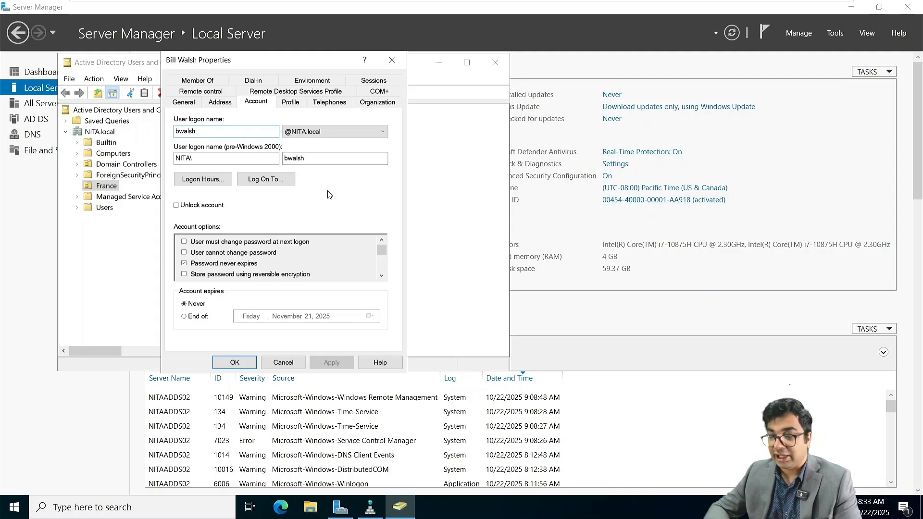
click(347, 202)
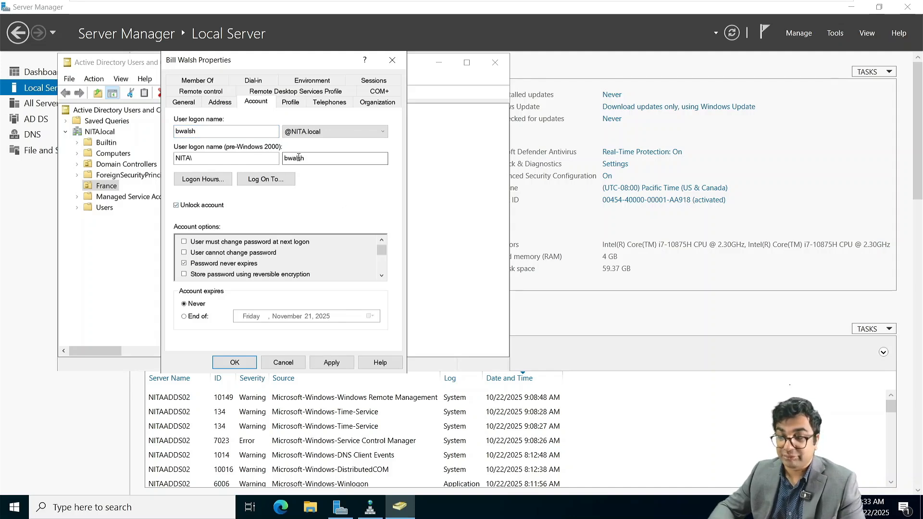
click(393, 60)
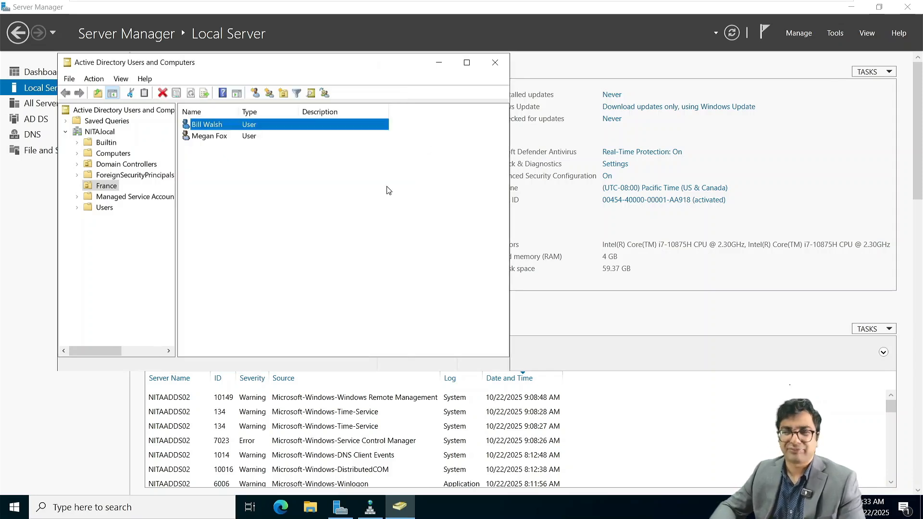
click(389, 191)
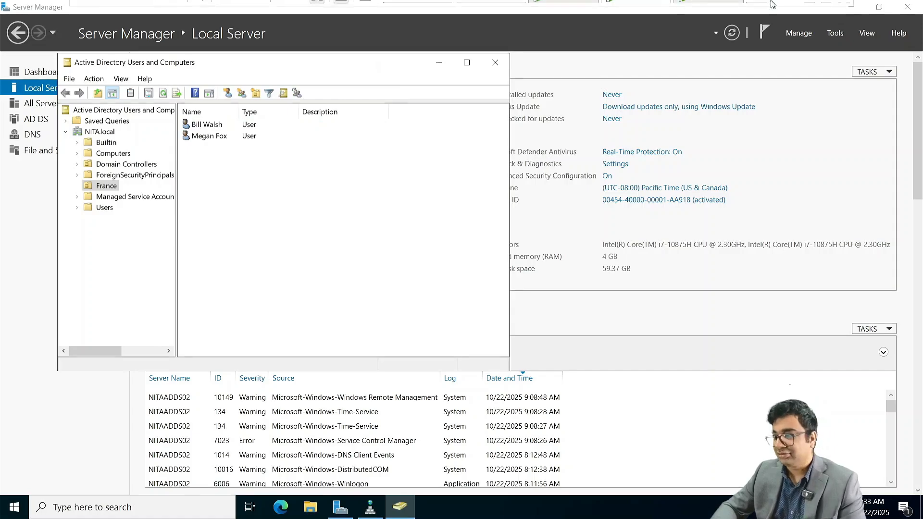
Step: On the third workstation, sign in as Other user with the domain user name and password, then return to NITAWKST02
mouse_move(630, 7)
click(701, 9)
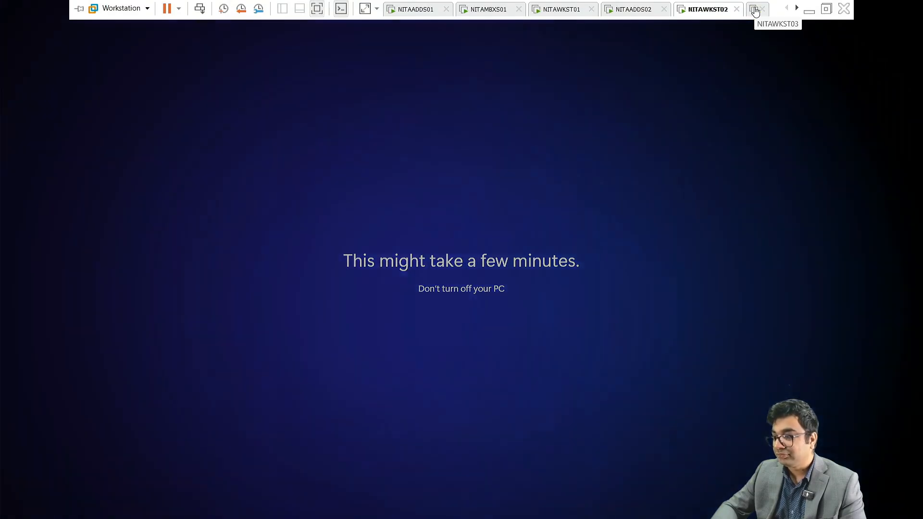
click(755, 10)
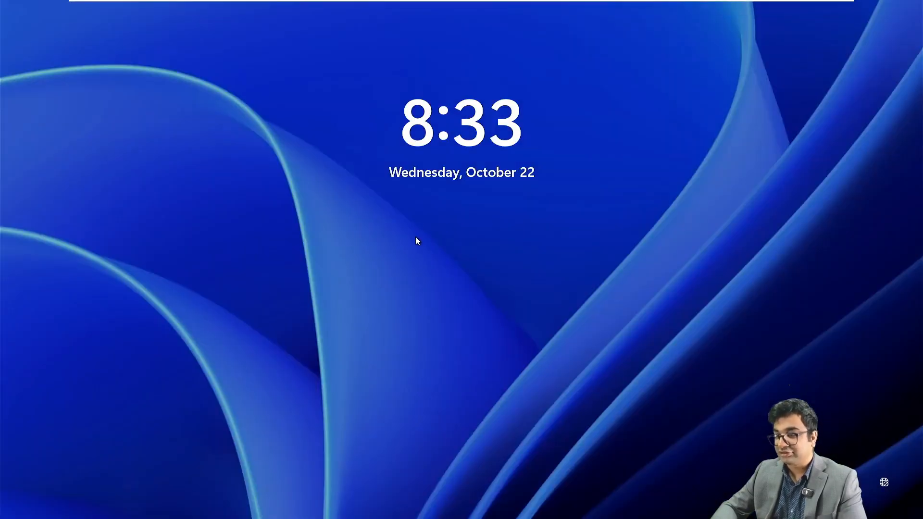
click(416, 238)
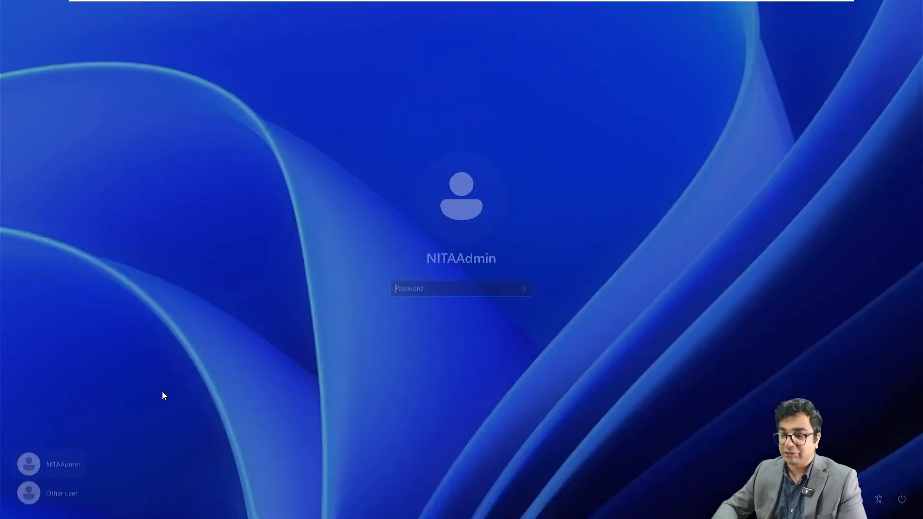
click(61, 495)
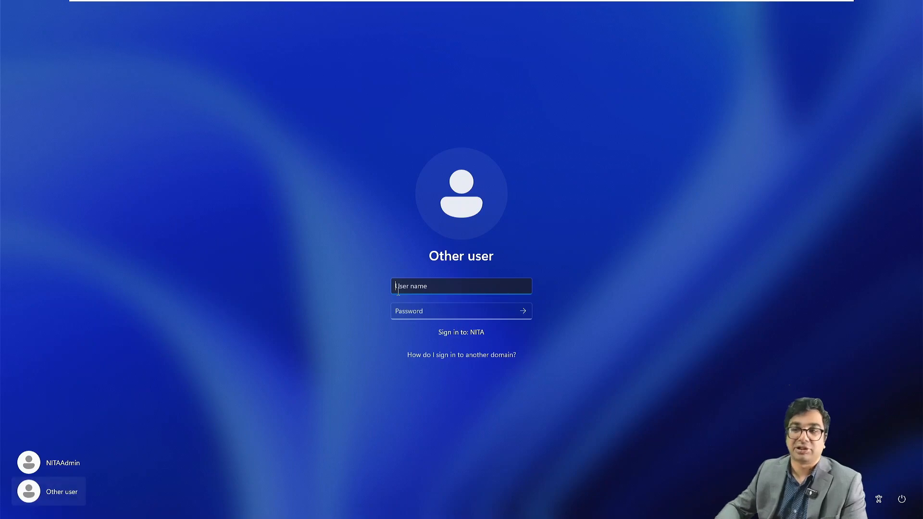
key(Tab)
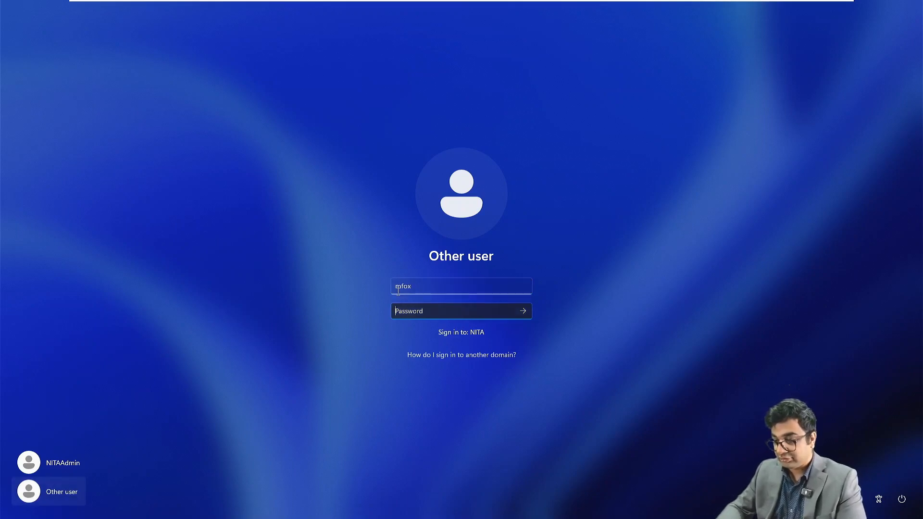
text(*********)
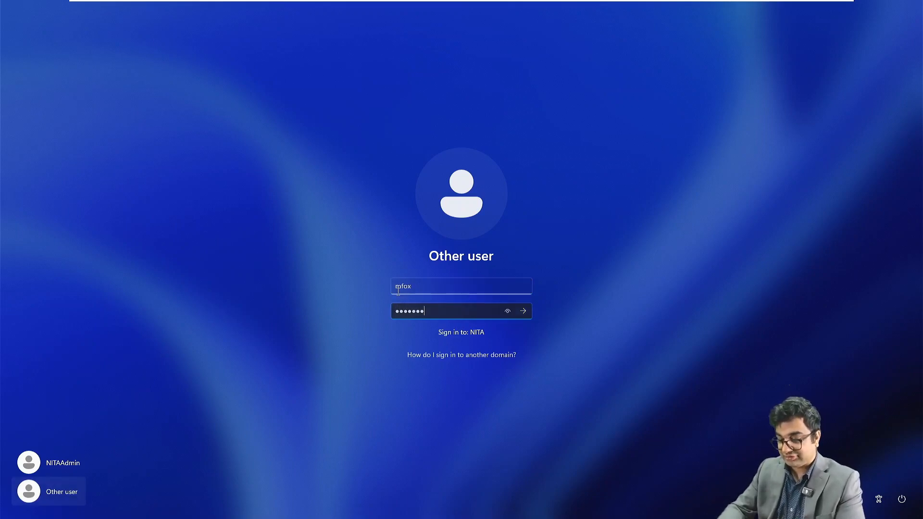
text(**)
key(Return)
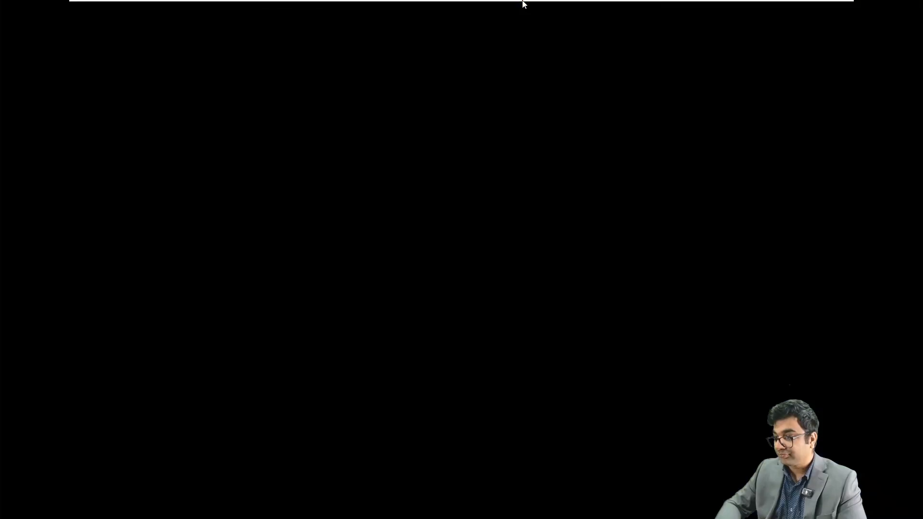
click(706, 10)
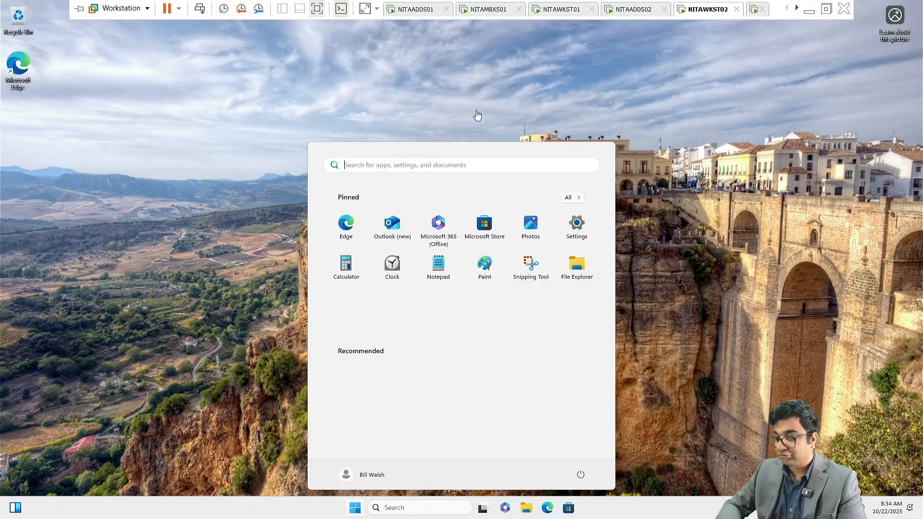
Step: Open a maximized Edge InPrivate window zoomed to 175%
click(189, 183)
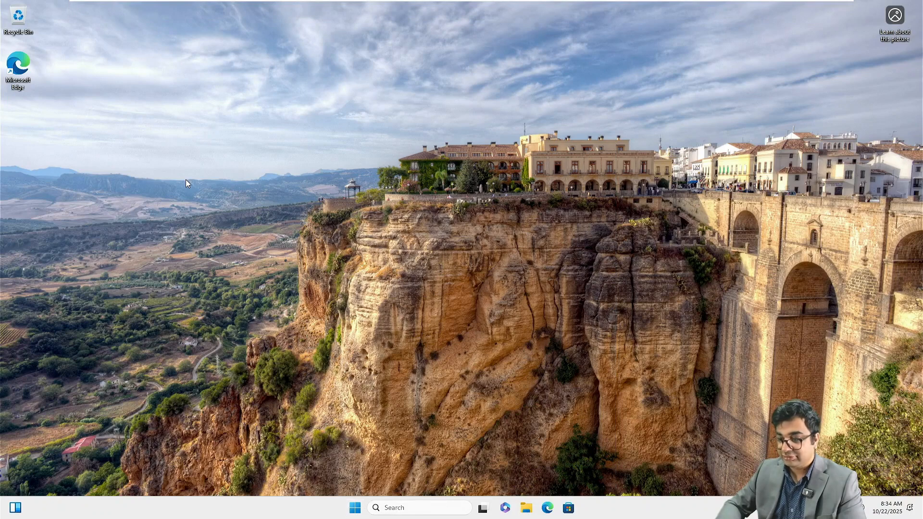
right_click(549, 509)
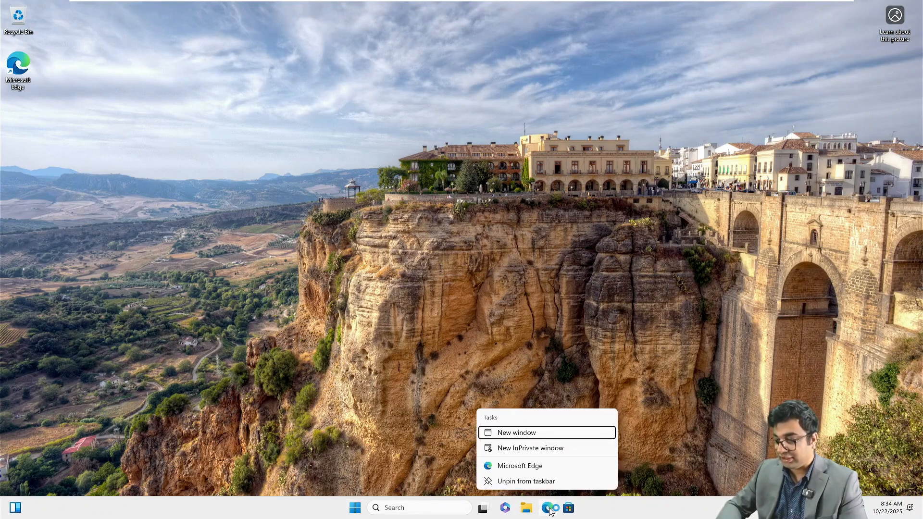
click(524, 449)
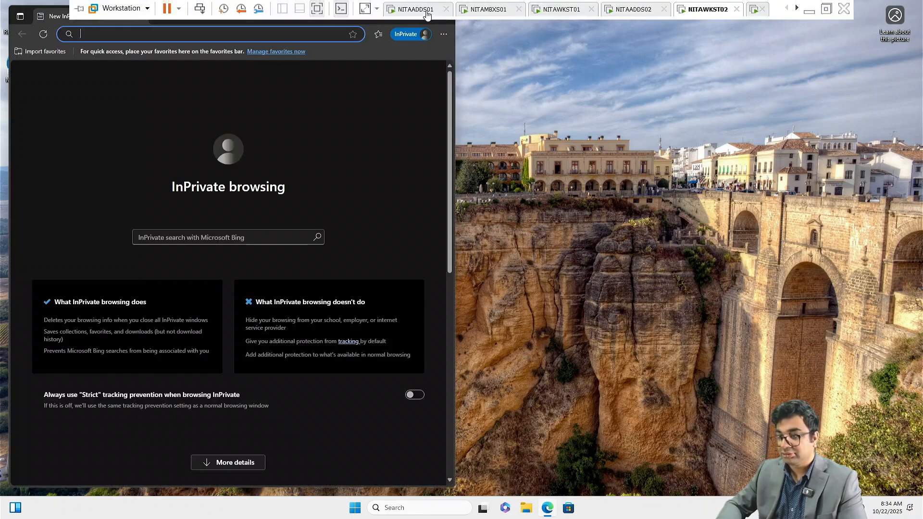
click(406, 129)
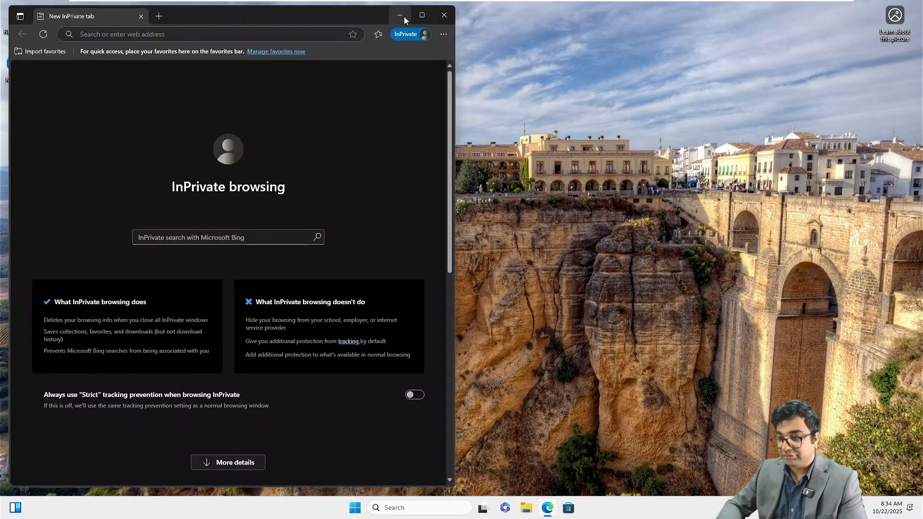
click(422, 18)
key(ctrl+plus)
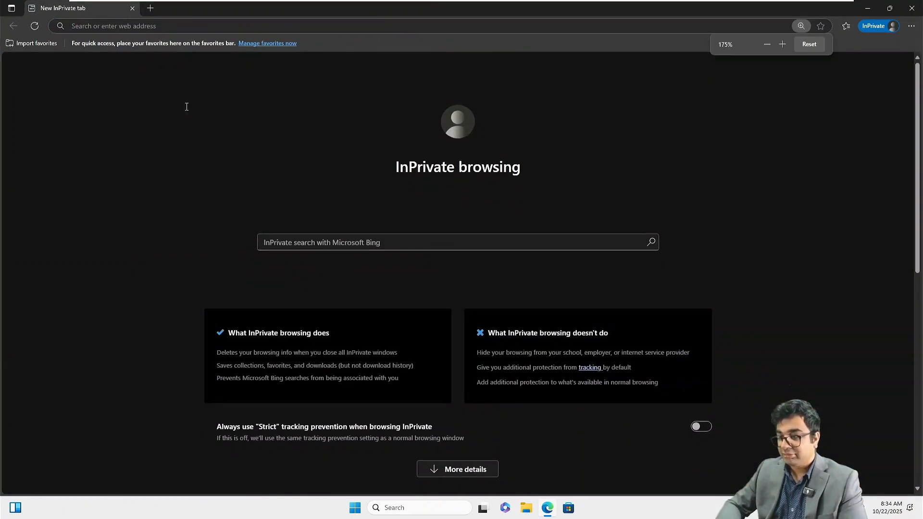
key(ctrl+plus)
key(ctrl+plus)
key(ctrl+plus)
click(109, 28)
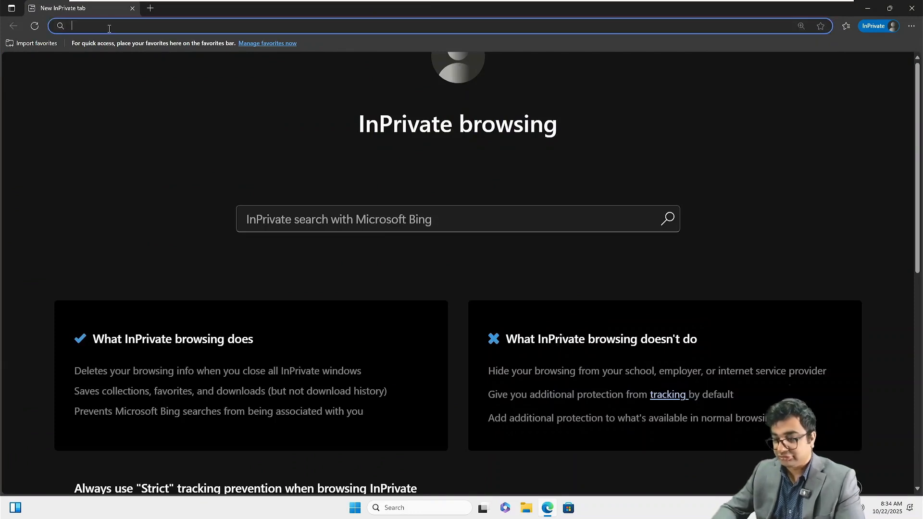
text(https:)
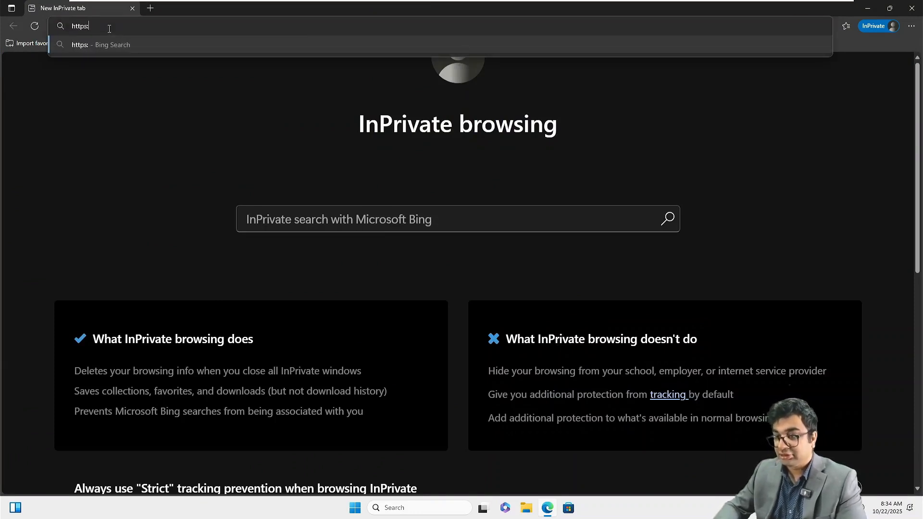
text(//nitam)
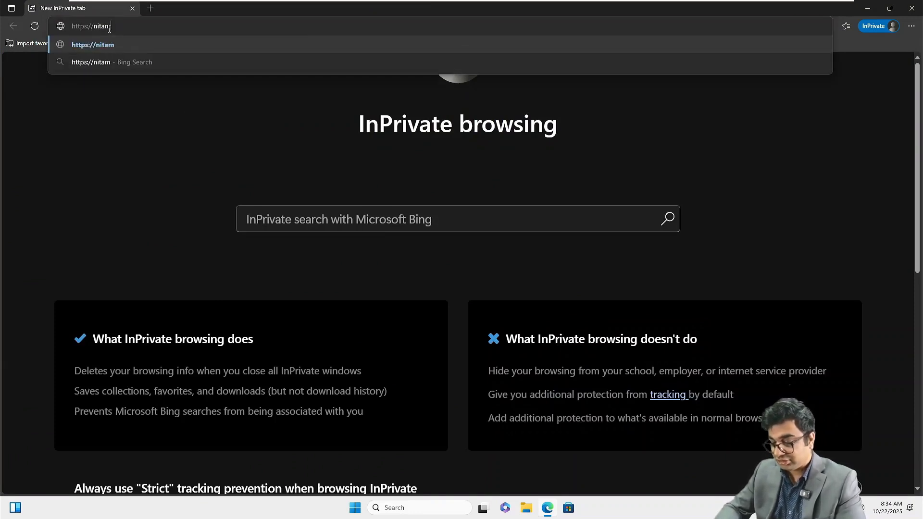
text(bxs0)
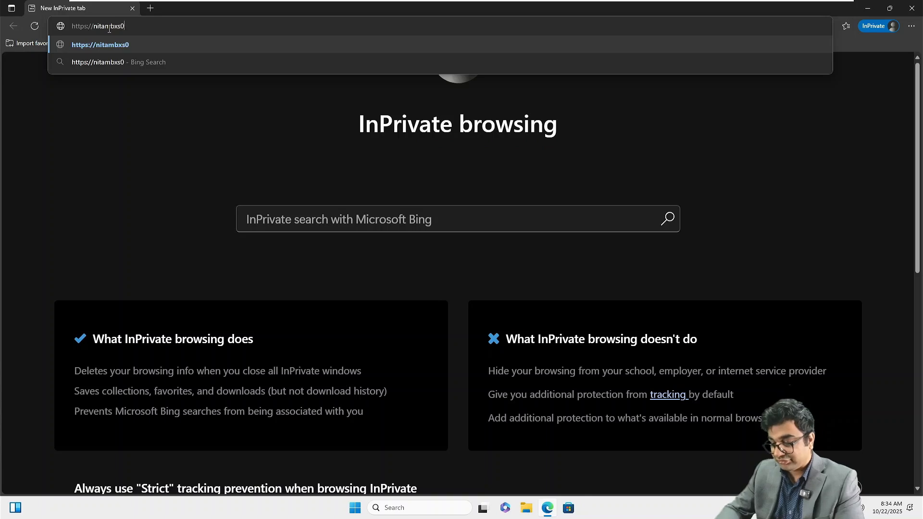
text(1.nets)
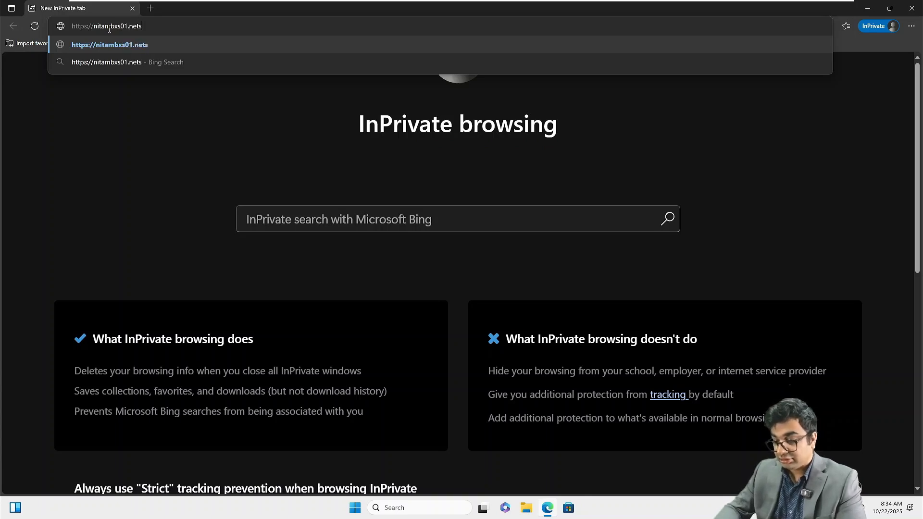
text(of)
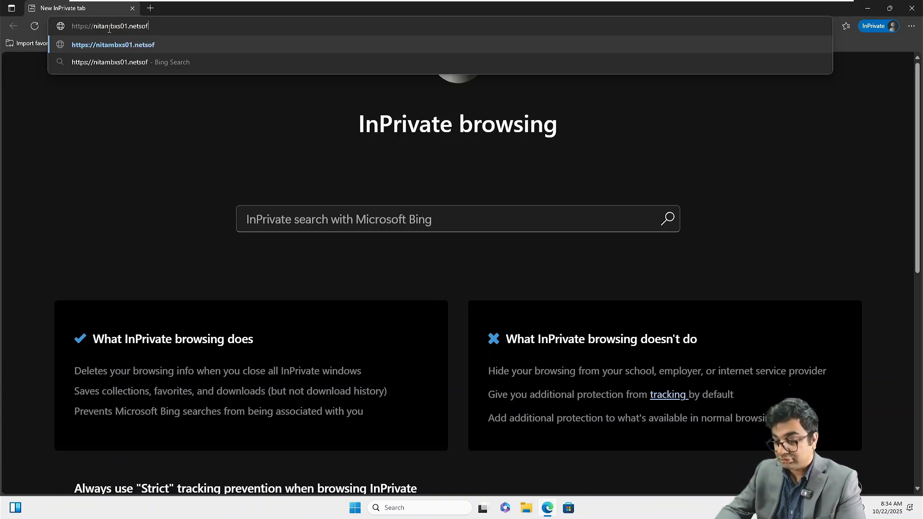
text(tacademy.)
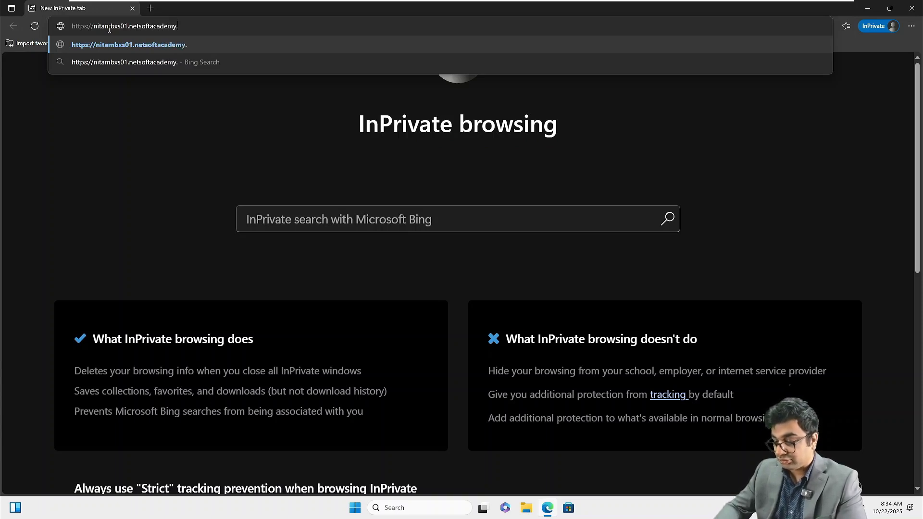
text(com/owa/)
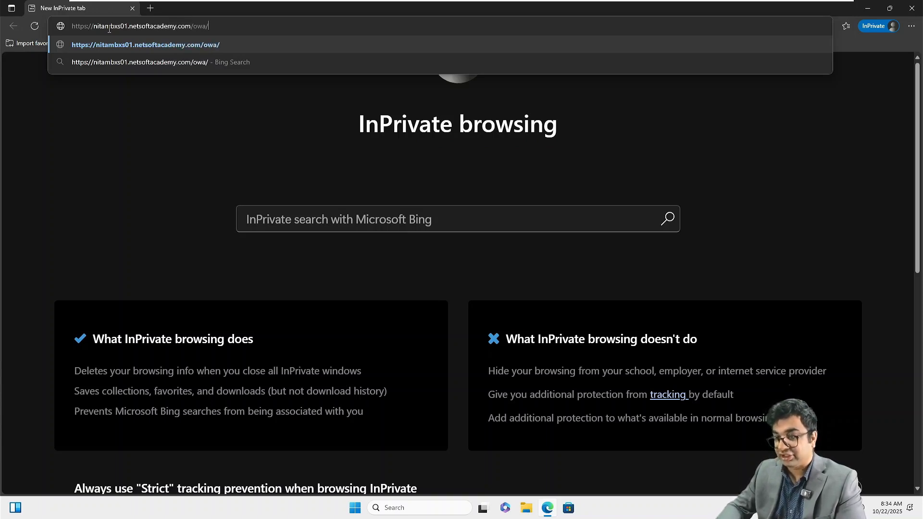
key(Return)
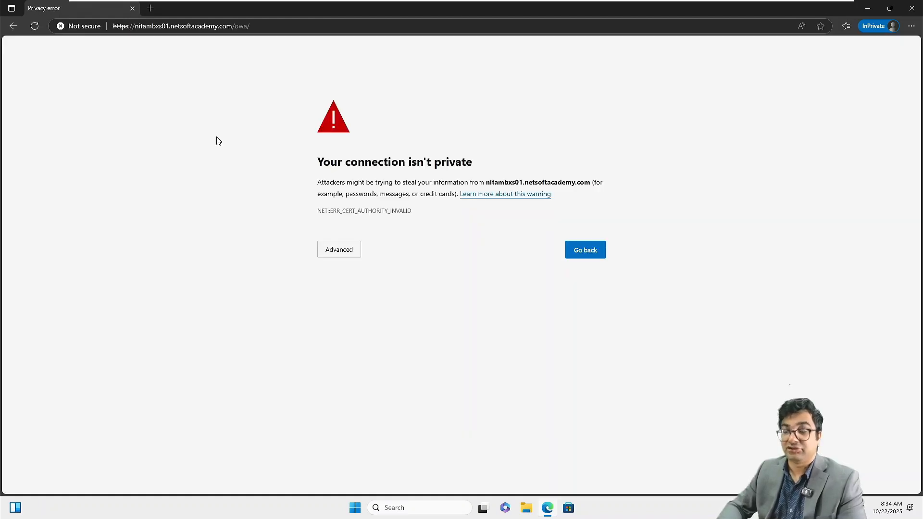
click(341, 258)
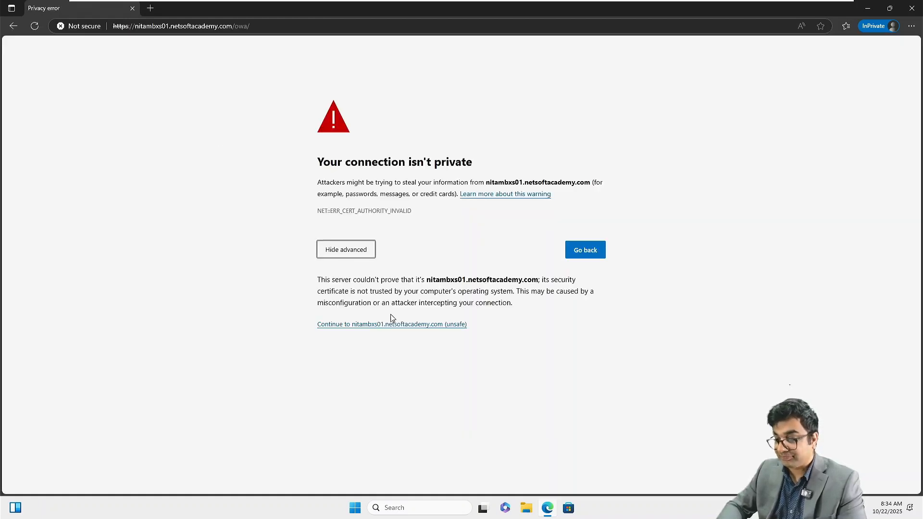
click(373, 326)
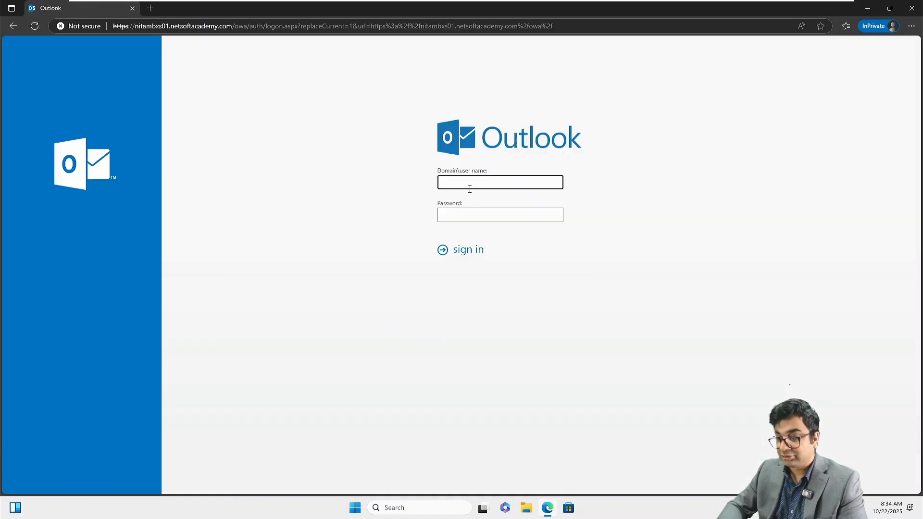
Step: Try signing in with the NETSOFTACADEMY-prefixed user name and password
scroll(470, 188, up, 4)
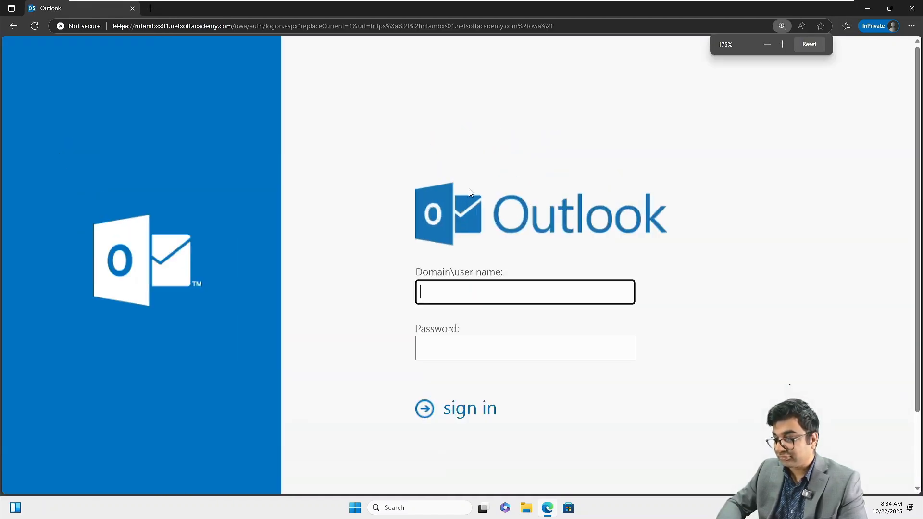
scroll(469, 189, down, 2)
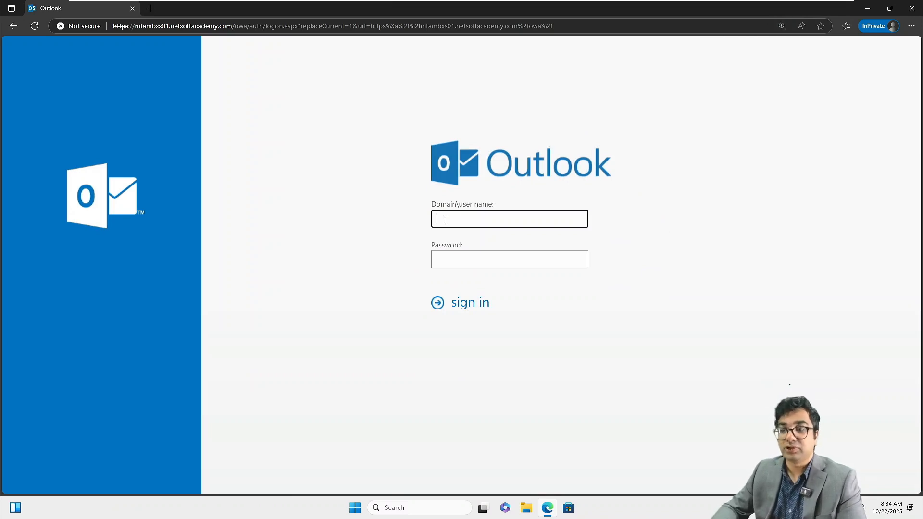
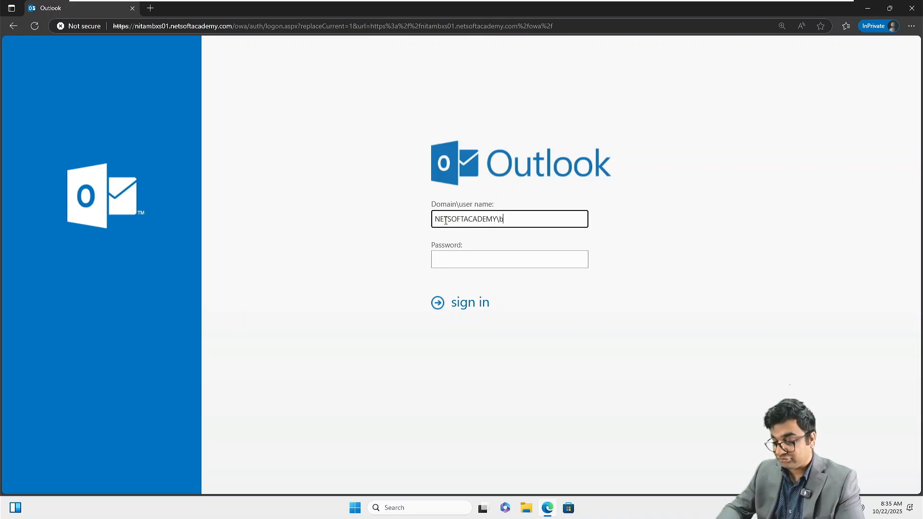
key(Tab)
text(•)
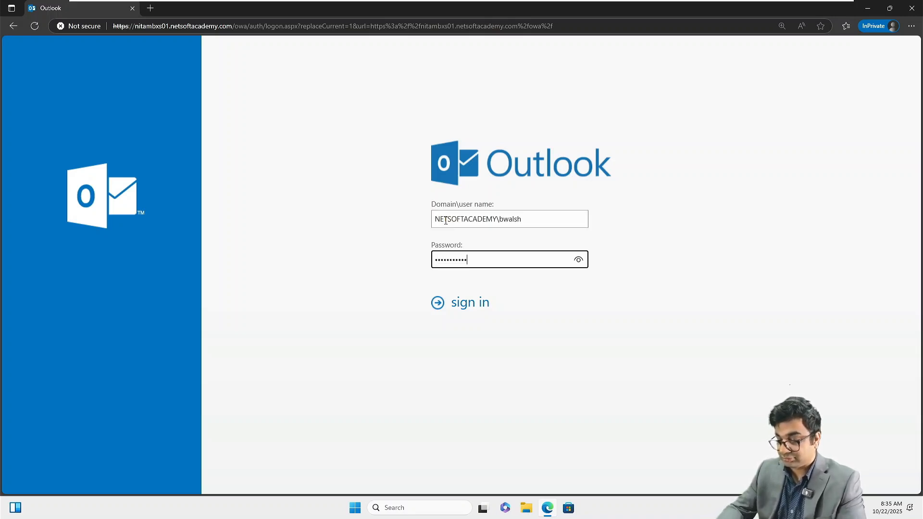
click(579, 259)
click(475, 312)
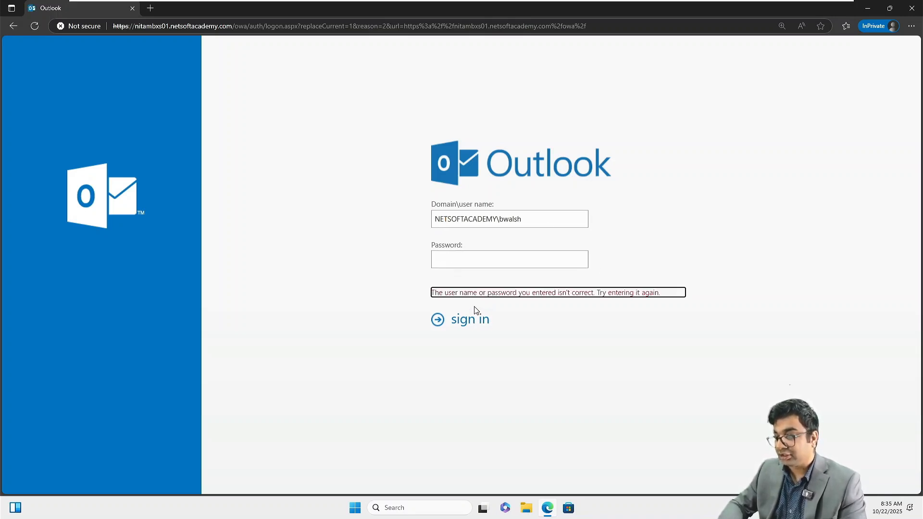
Step: Change the user name's domain prefix to NITA, re-enter the password and sign in
click(497, 219)
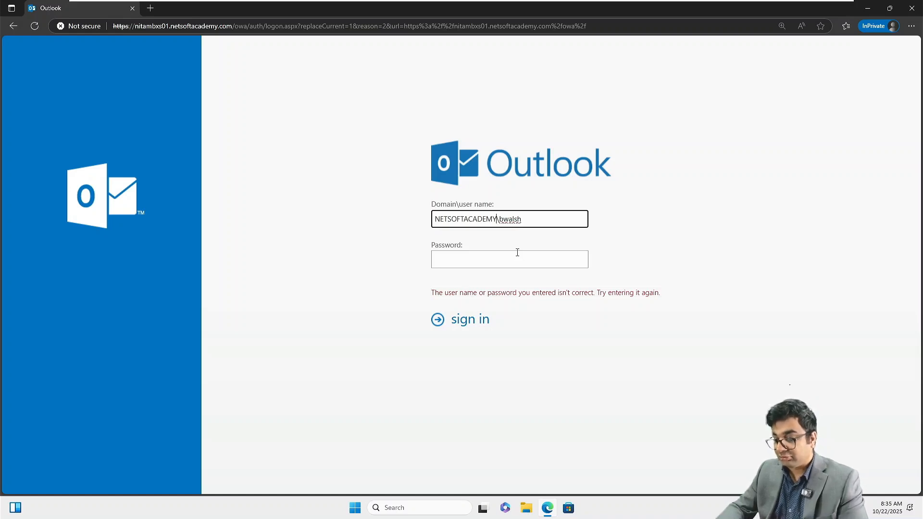
key(BackSpace)
key(BackSpace)
key(BackSpace)
key(BackSpace)
key(BackSpace)
key(BackSpace)
key(BackSpace)
key(BackSpace)
key(BackSpace)
key(BackSpace)
key(BackSpace)
key(BackSpace)
key(BackSpace)
key(BackSpace)
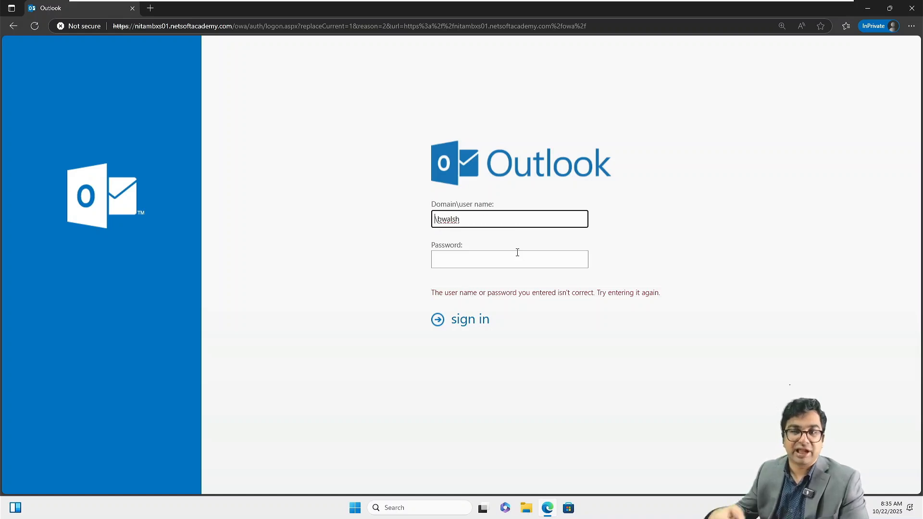
text(NIT)
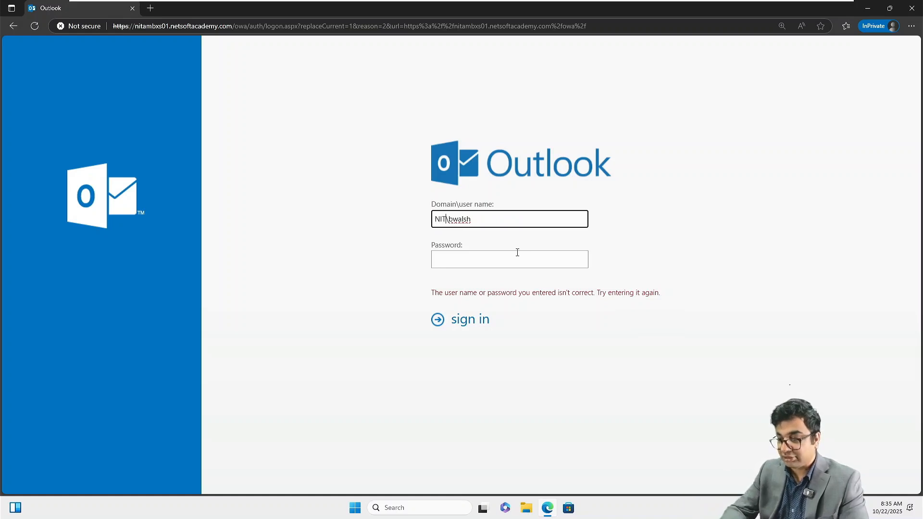
text(A)
key(Tab)
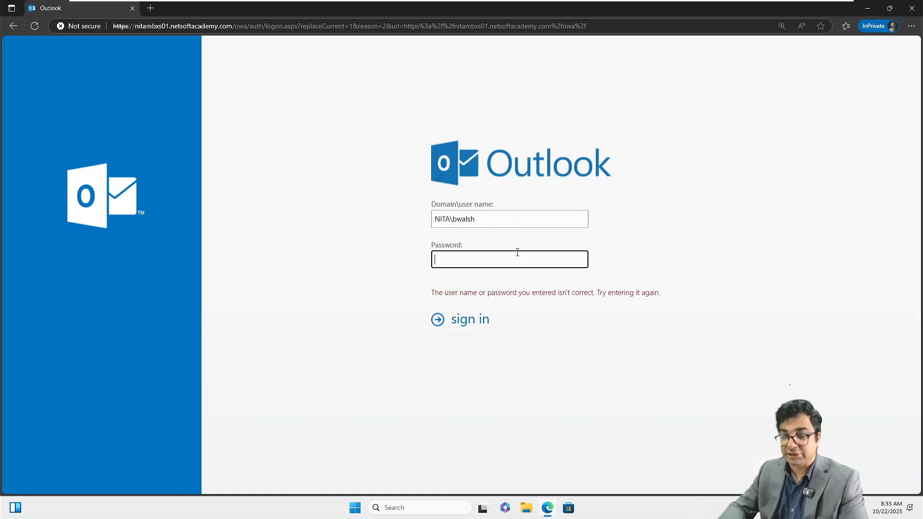
text(•)
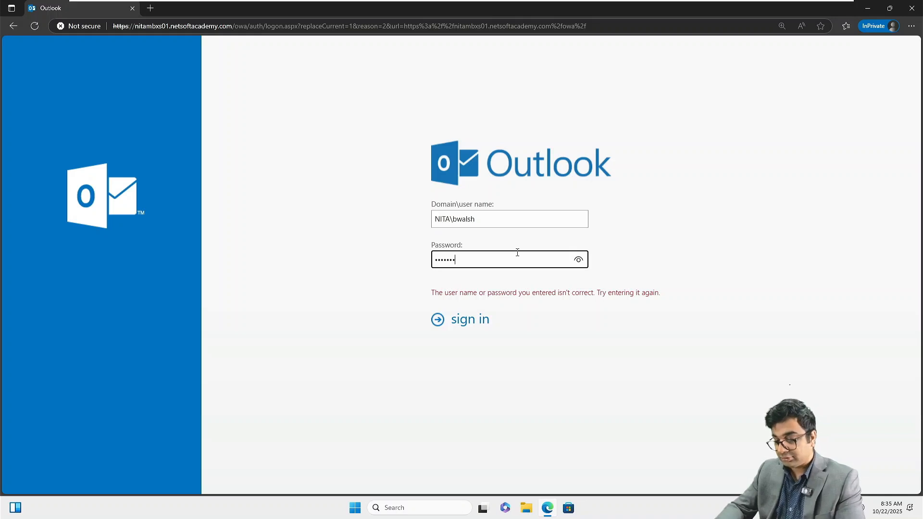
text(••••••••••)
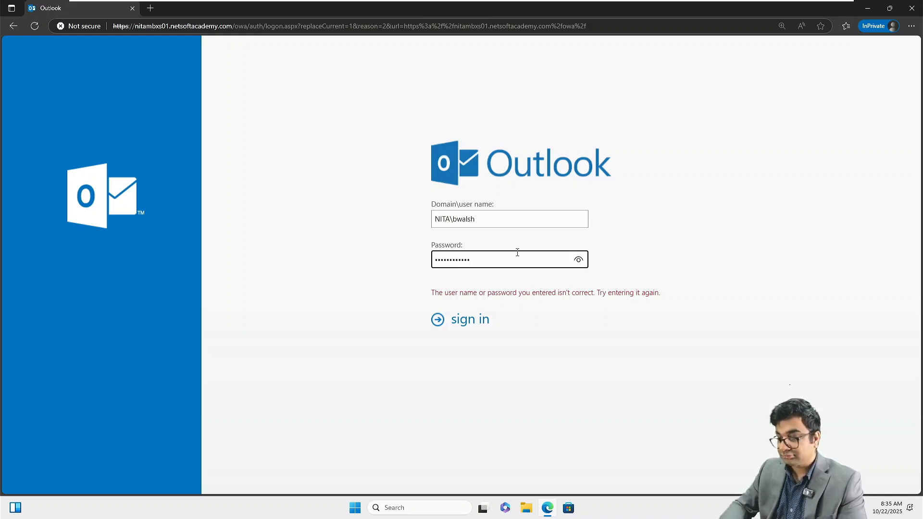
key(Return)
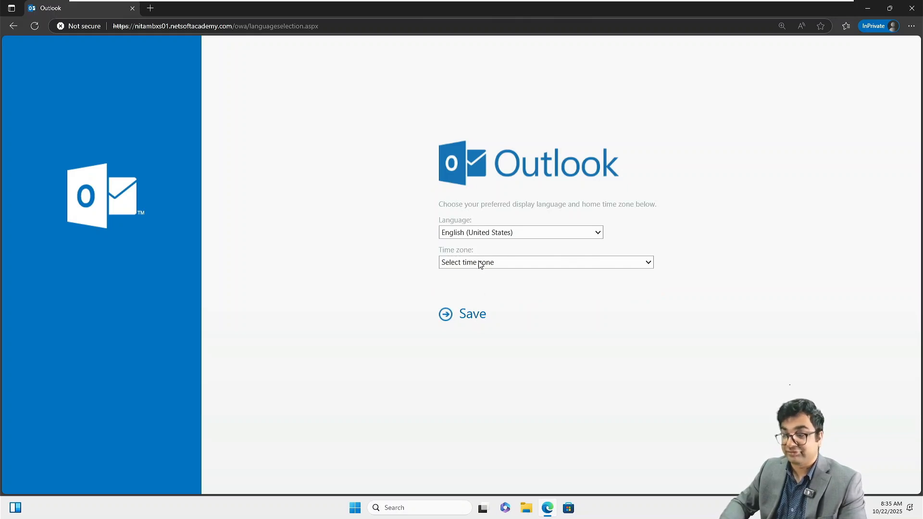
Step: Choose the (UTC+01:00) Brussels, Copenhagen, Madrid, Paris time zone and save the settings
click(481, 266)
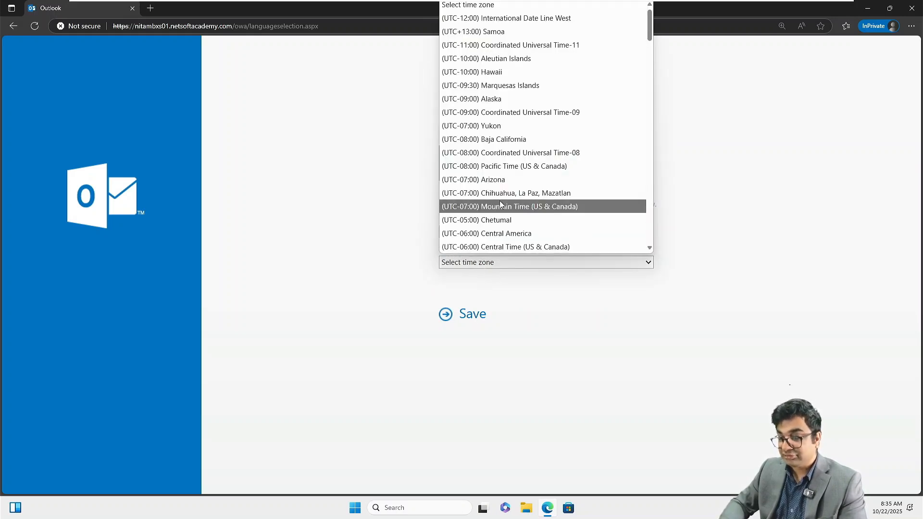
scroll(500, 203, down, 3)
scroll(501, 205, down, 4)
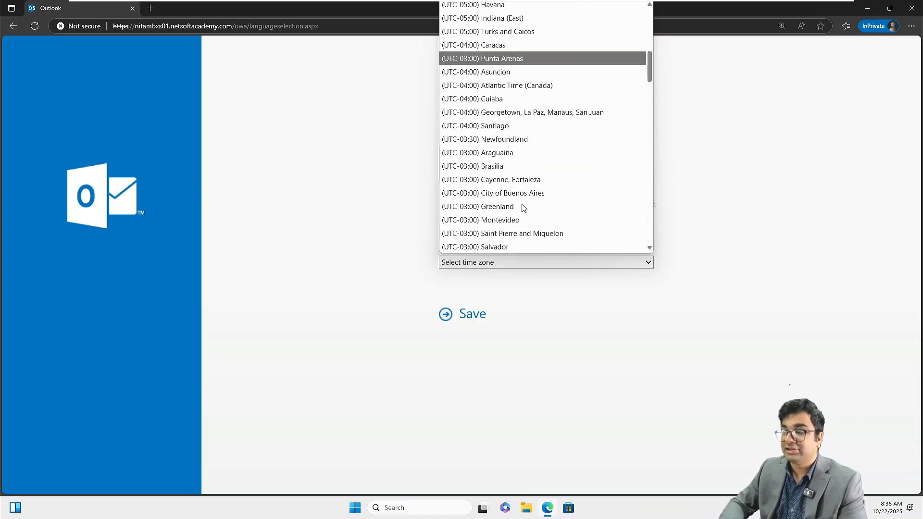
scroll(524, 207, down, 1)
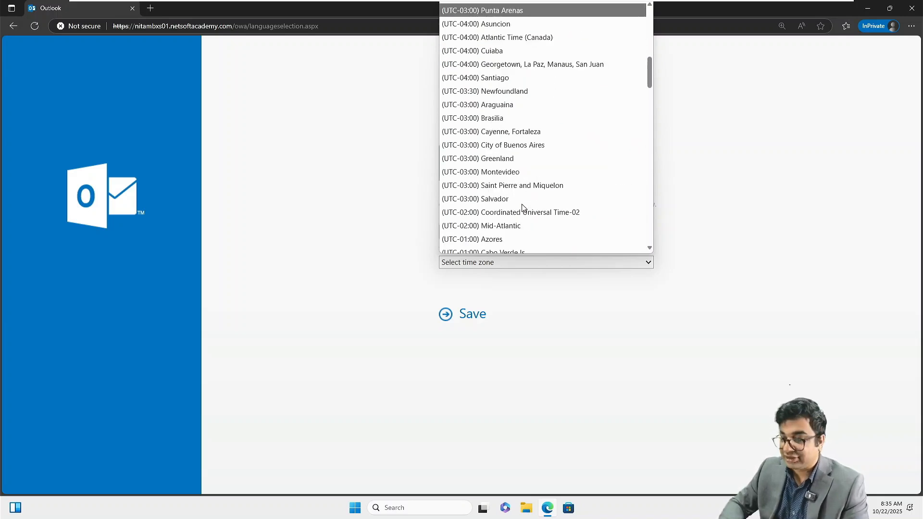
scroll(524, 208, up, 1)
scroll(524, 208, down, 2)
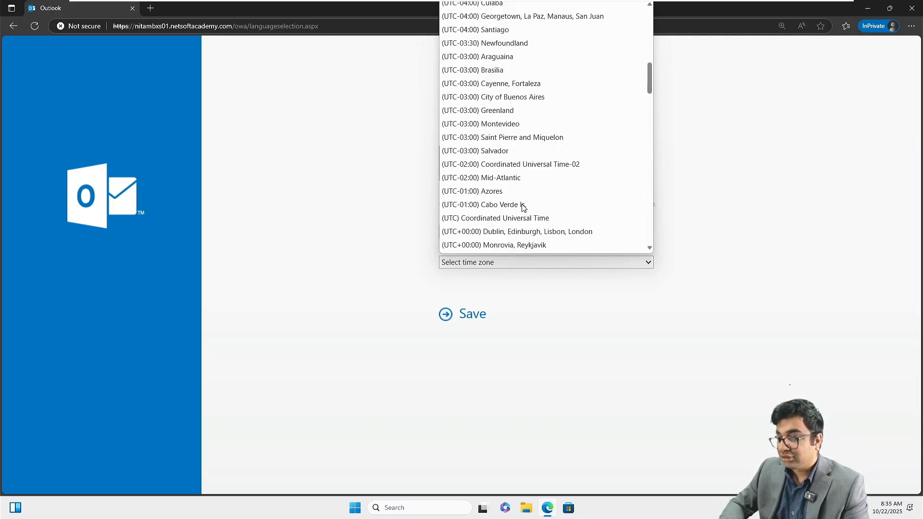
scroll(524, 208, down, 2)
scroll(524, 208, down, 1)
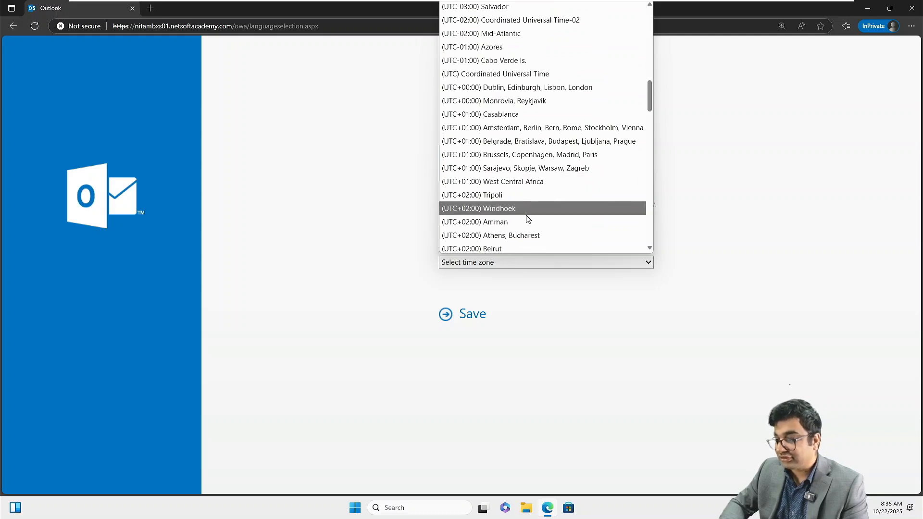
scroll(527, 219, down, 5)
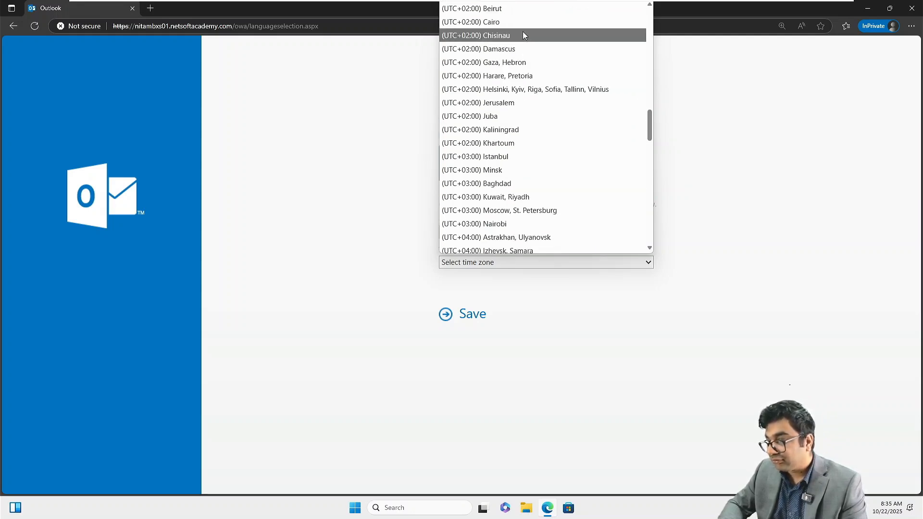
scroll(523, 98, up, 5)
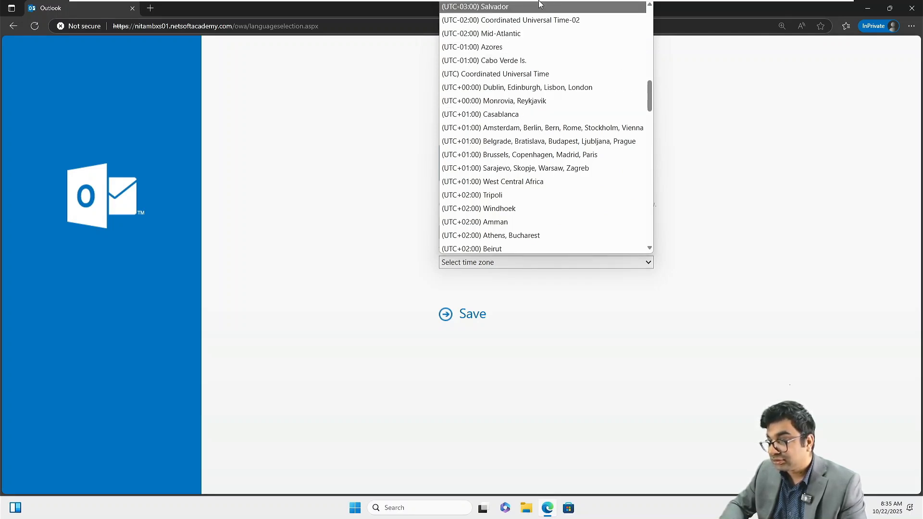
key(Up)
key(Down)
key(Down)
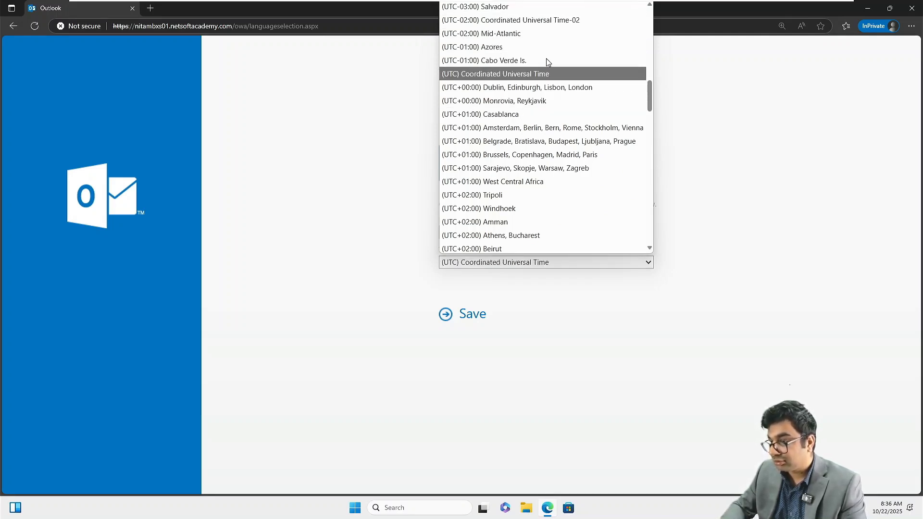
key(Down)
key(Up)
key(Down)
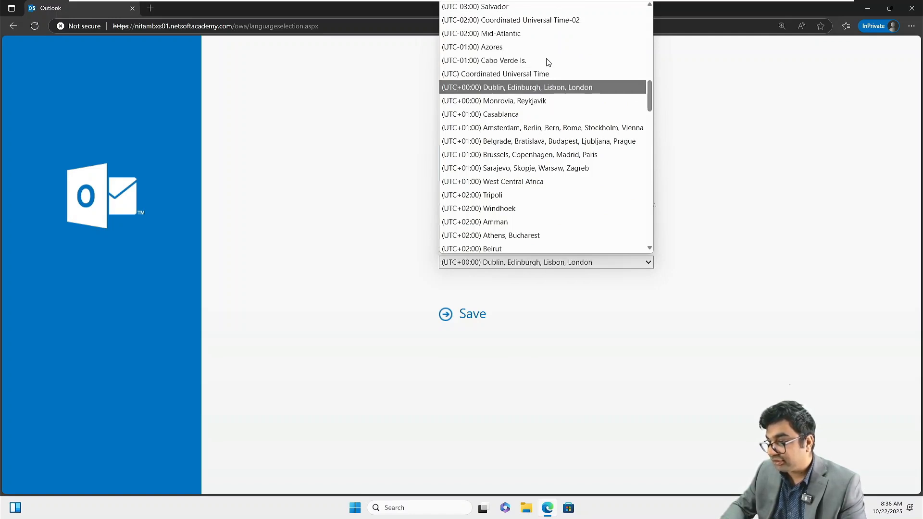
key(Down)
key(Down)
key(Down)
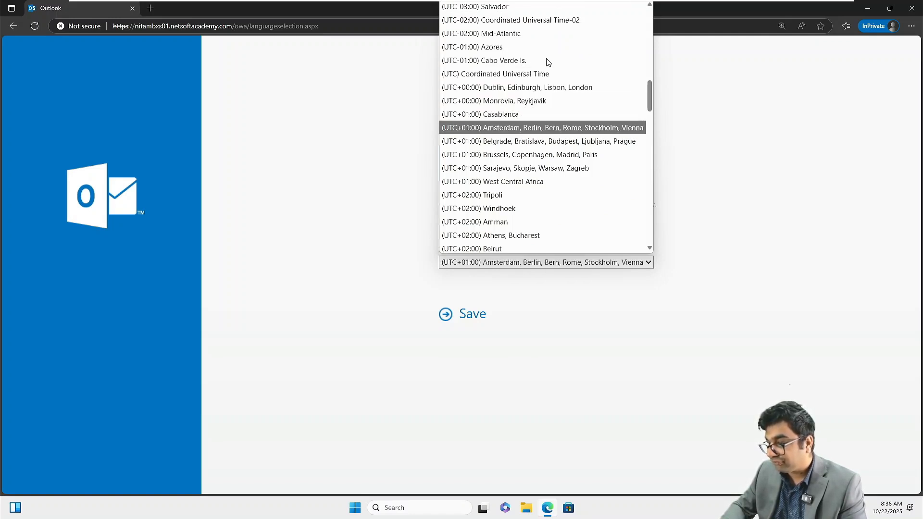
key(Down)
key(Down)
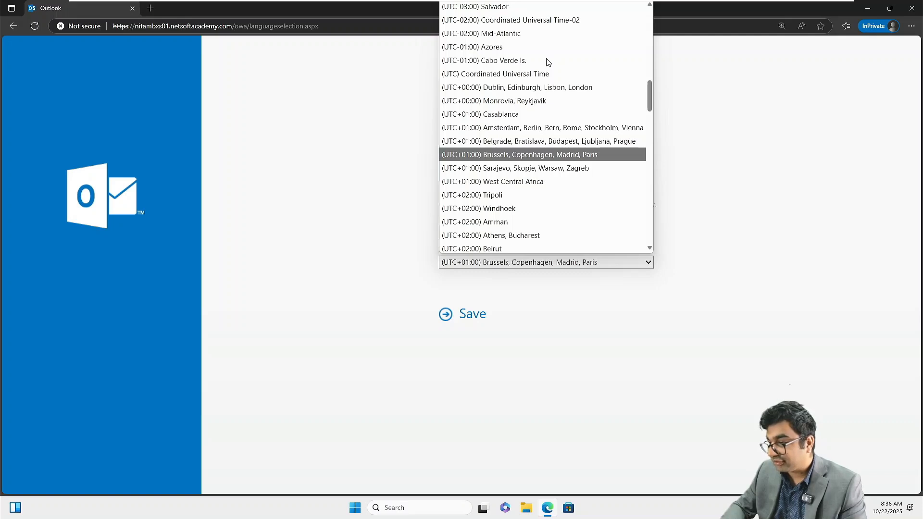
key(Return)
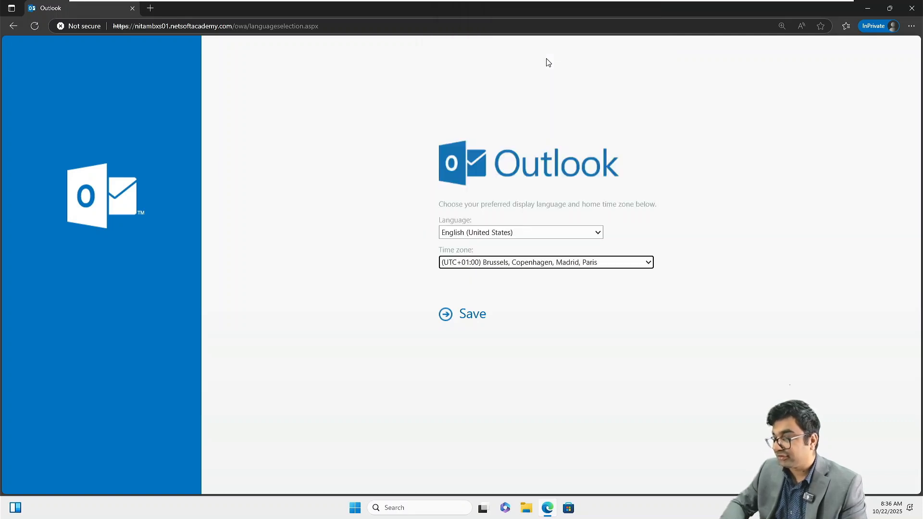
click(471, 319)
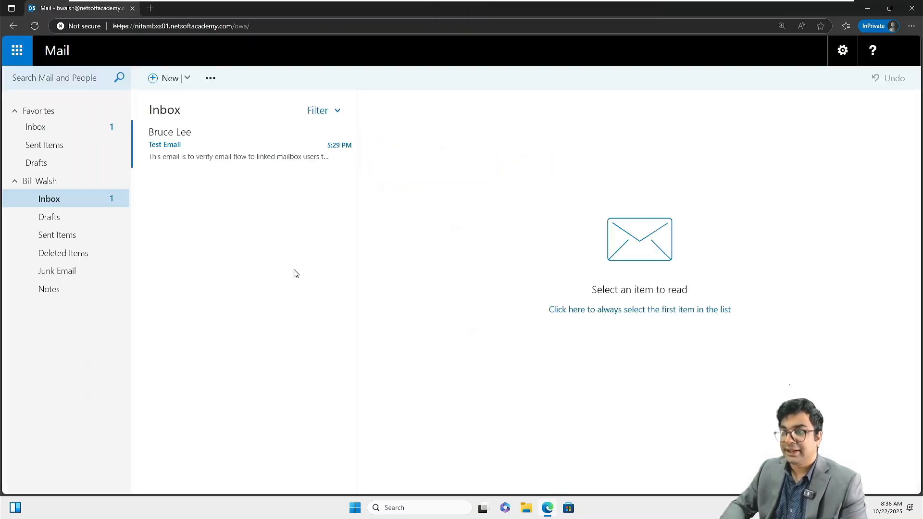
Step: Reply all to Test Email with 'Received the email. Mail flow functional' and 'Regards.', then send
click(202, 143)
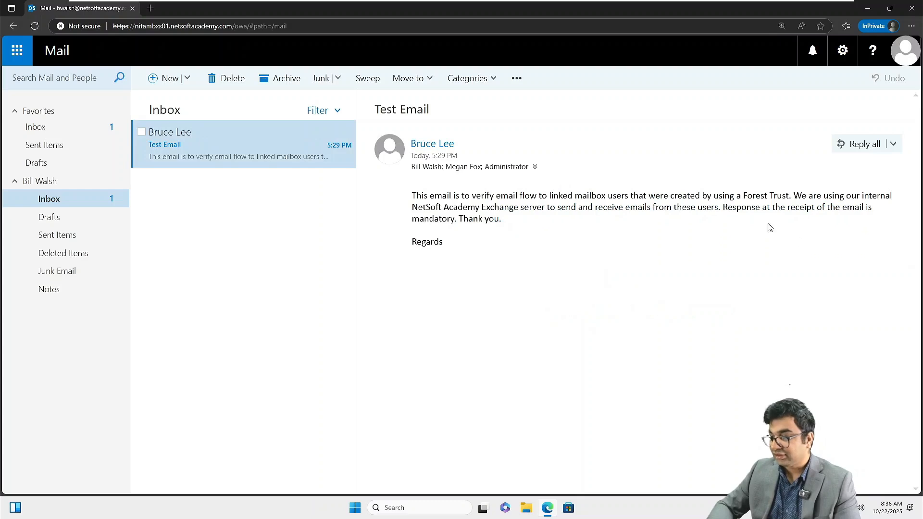
click(865, 147)
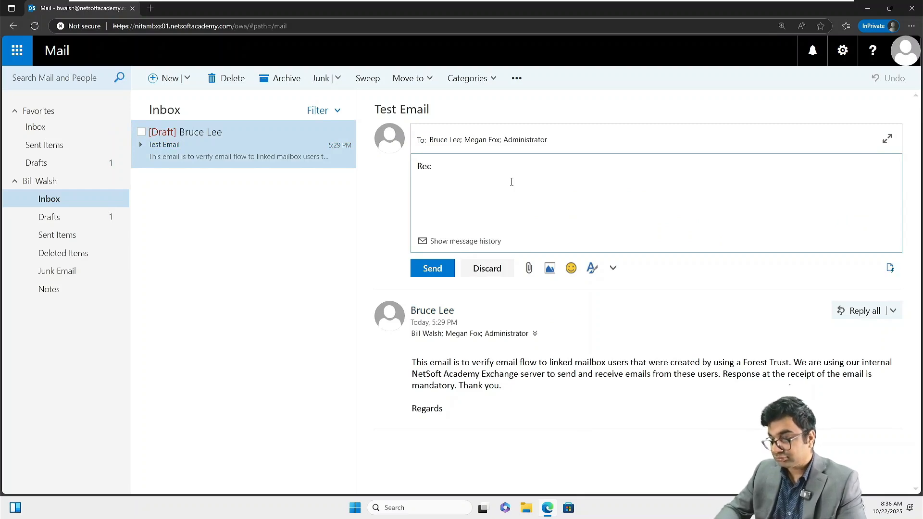
text(Received the e)
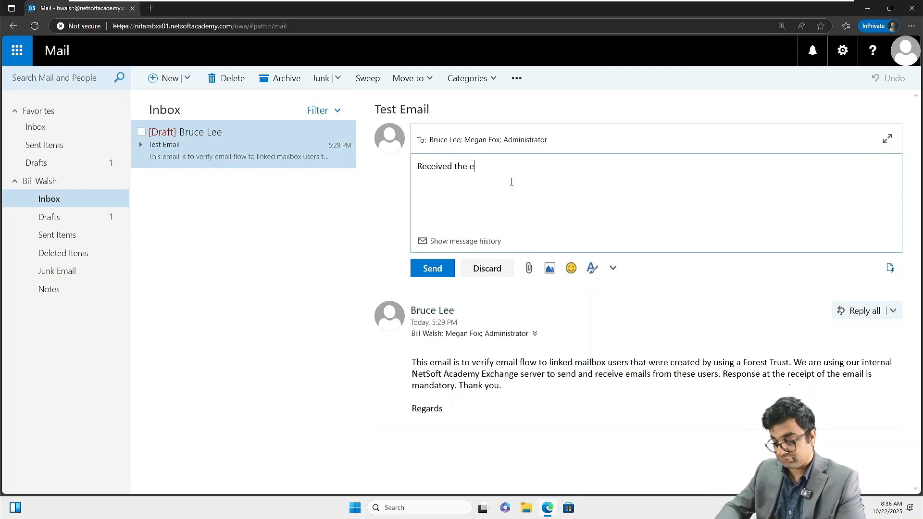
text(mail. Mail)
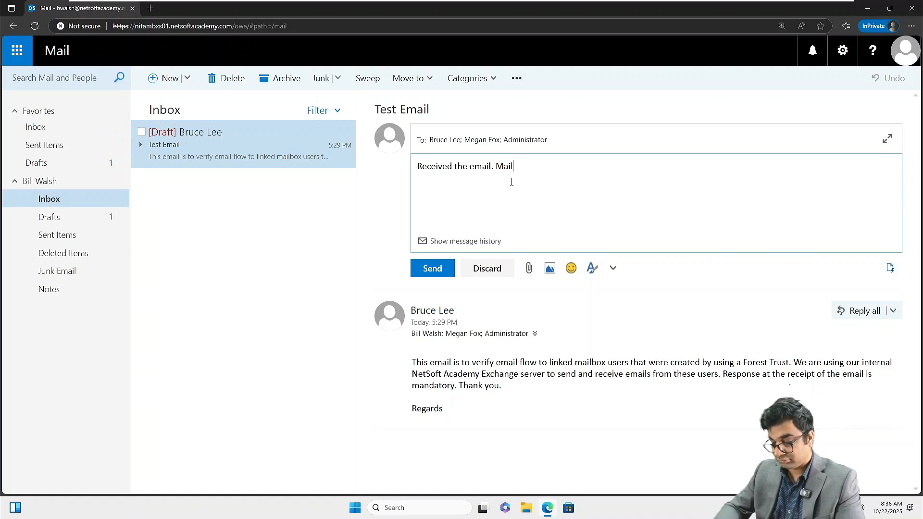
text( flow functional. Thanks)
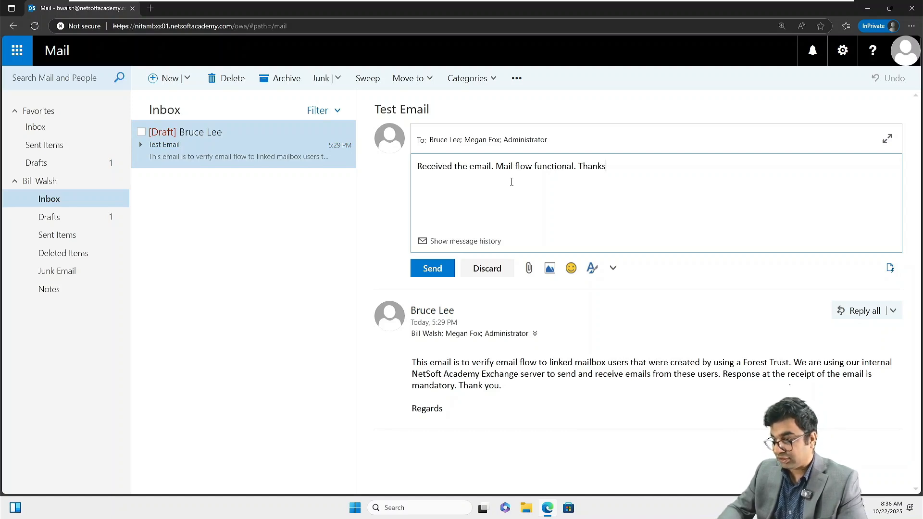
text(Regards)
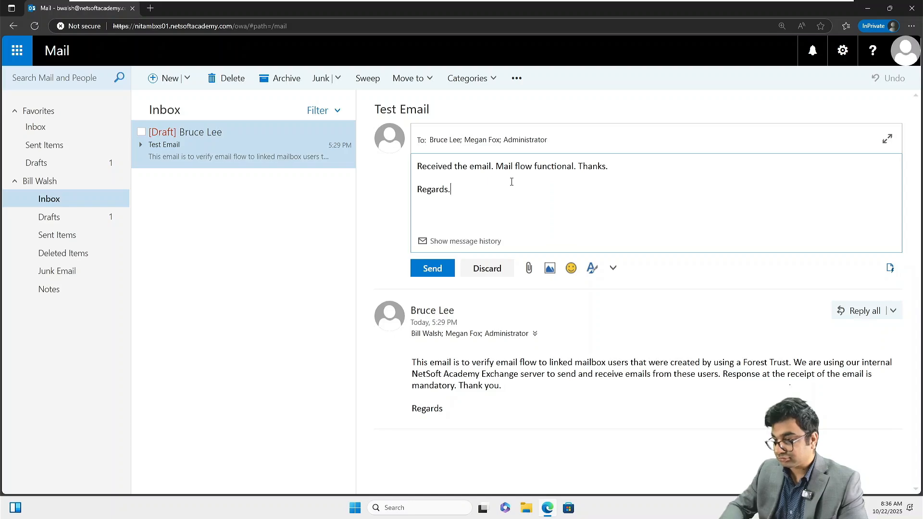
text(.)
click(433, 269)
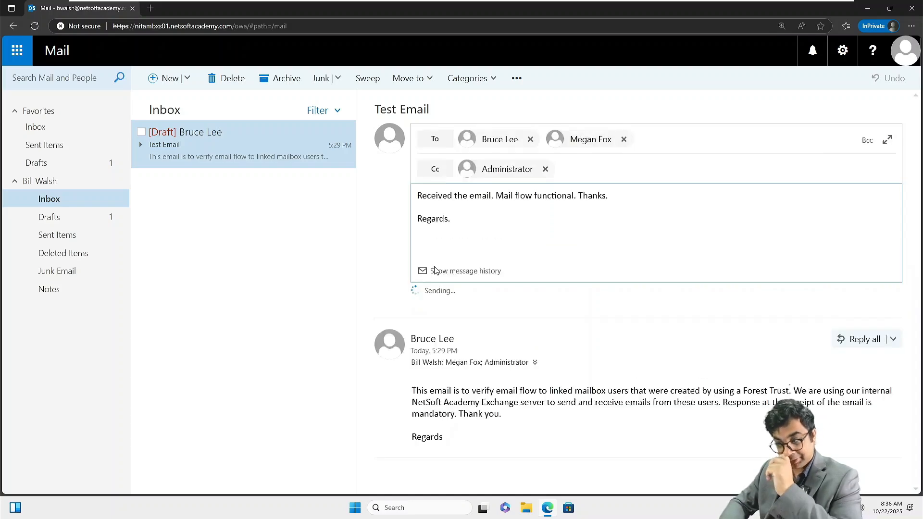
Step: Check Sent Items for the reply, then return to the Inbox
click(64, 225)
click(69, 240)
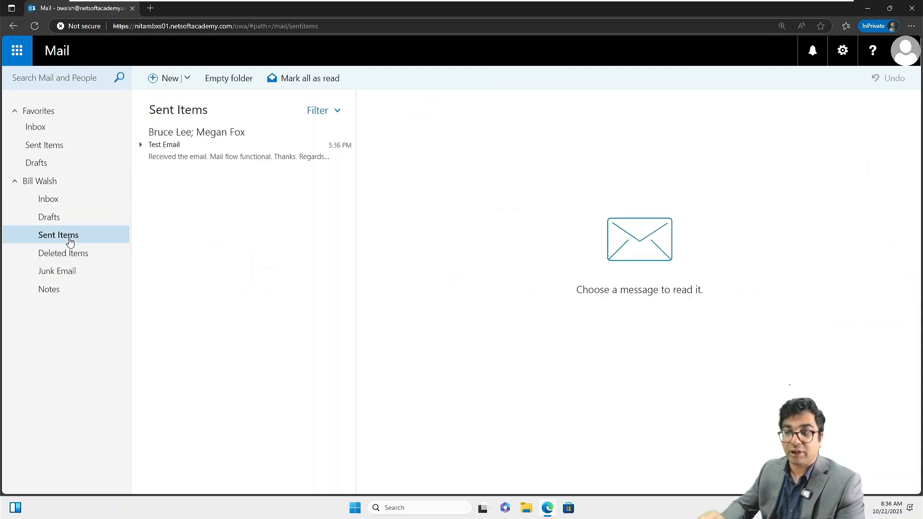
click(50, 203)
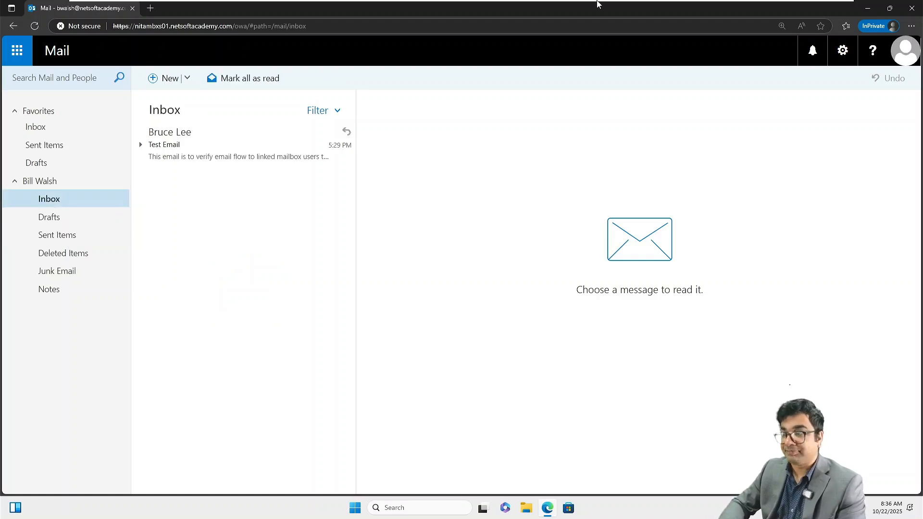
Step: On the other workstation, close the existing Edge window and open a new InPrivate window
mouse_move(601, 3)
click(755, 10)
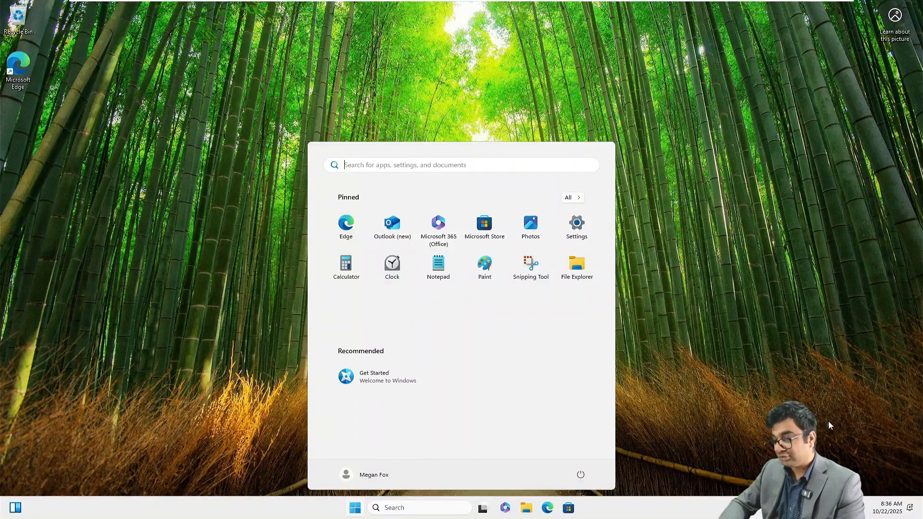
click(548, 511)
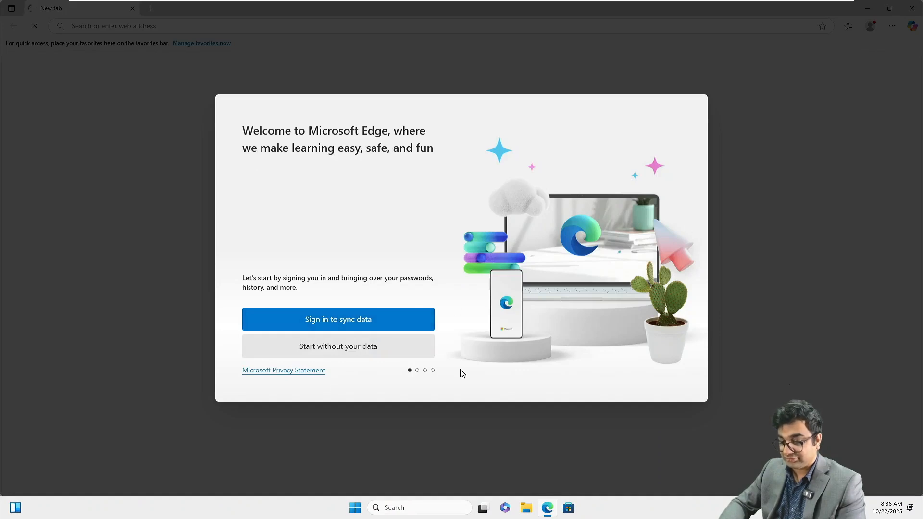
right_click(549, 511)
click(524, 482)
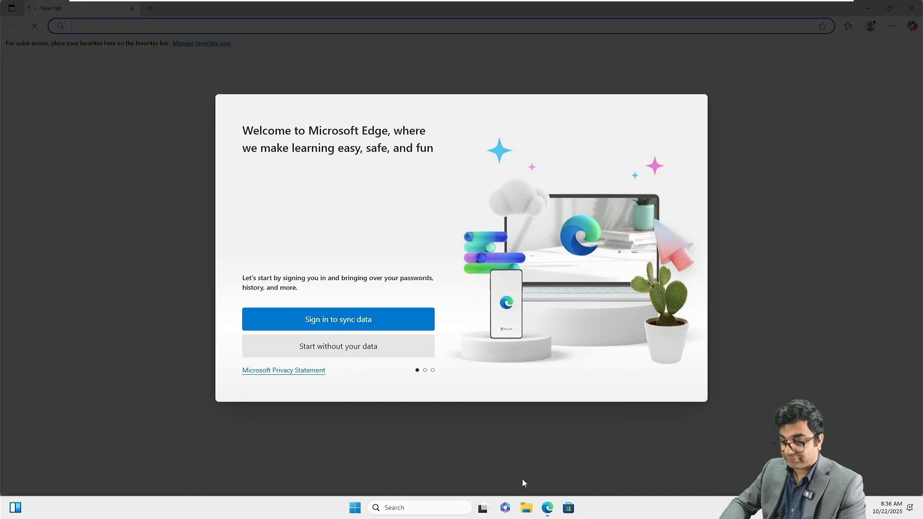
right_click(551, 511)
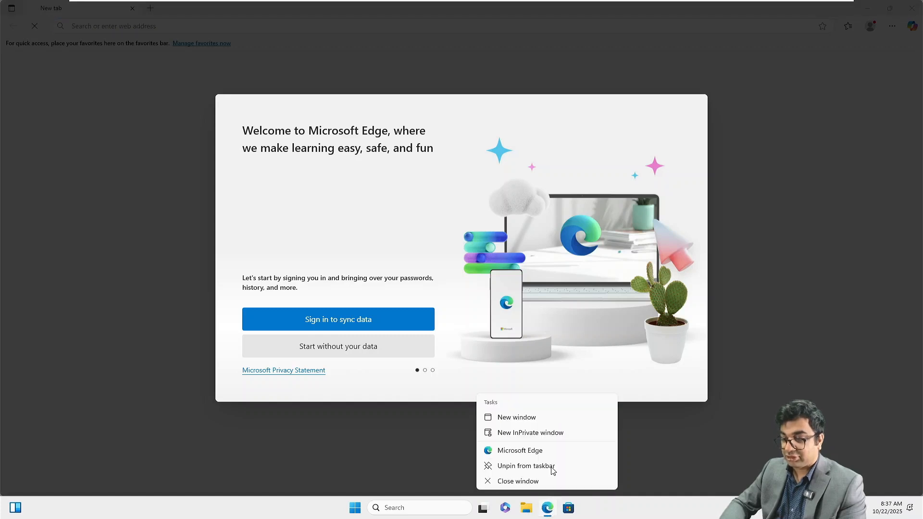
click(532, 434)
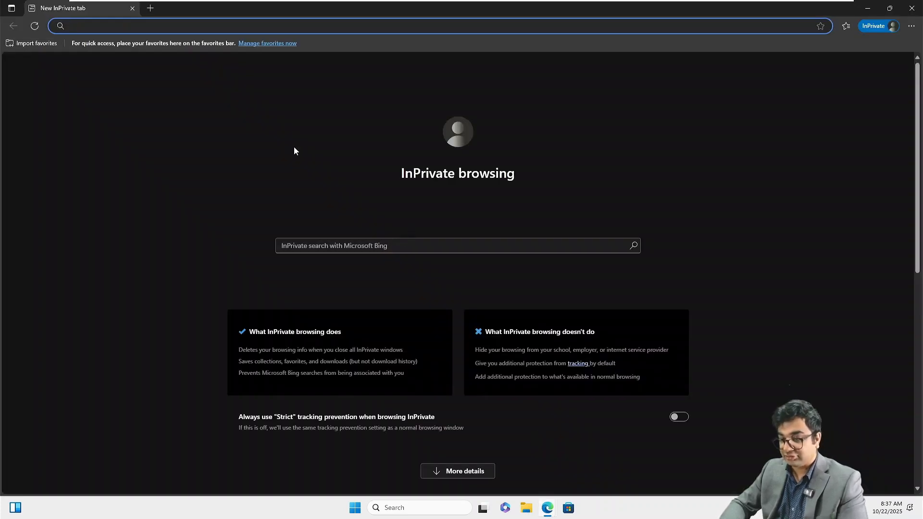
text(ht)
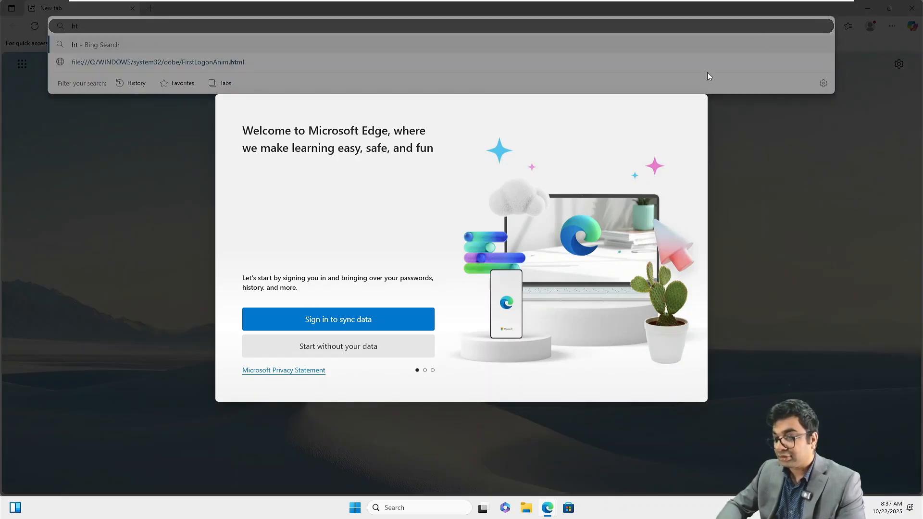
mouse_move(551, 510)
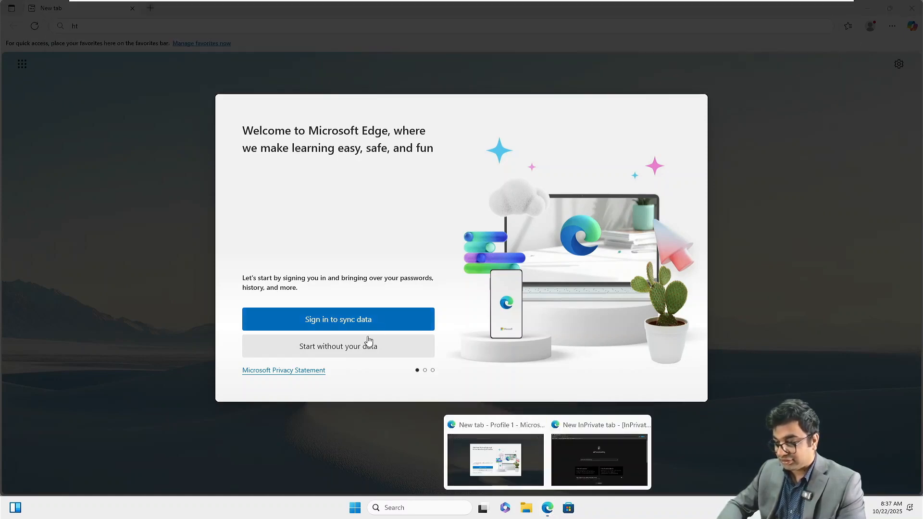
Step: Complete Edge's first-run setup without sign-in, data import or data sharing, and close the welcome window
click(336, 347)
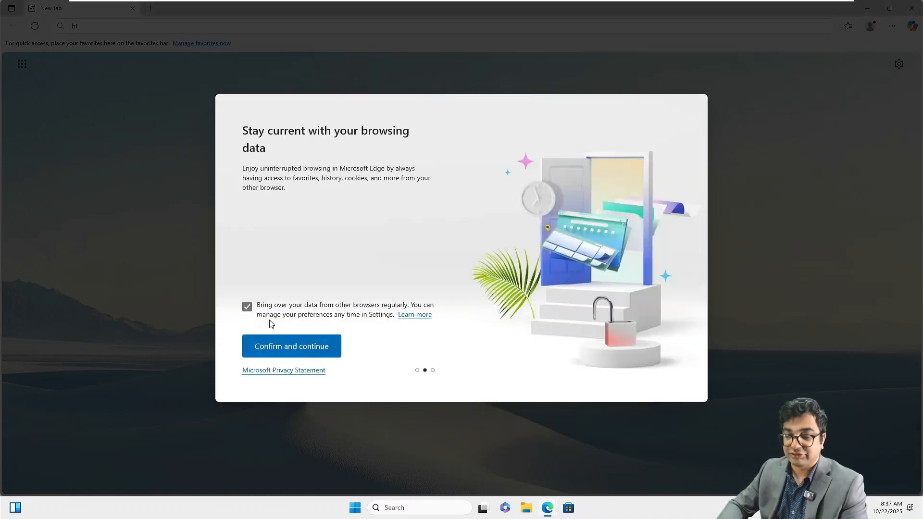
click(251, 311)
click(284, 351)
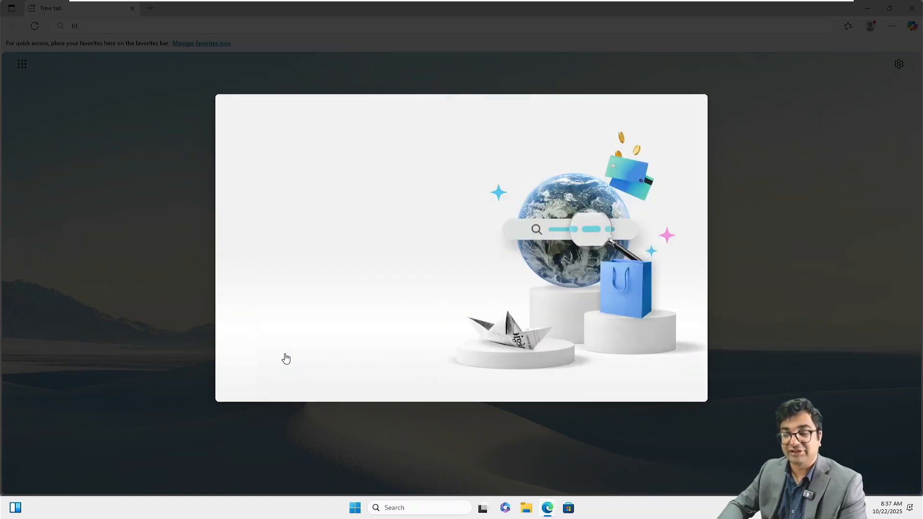
click(247, 303)
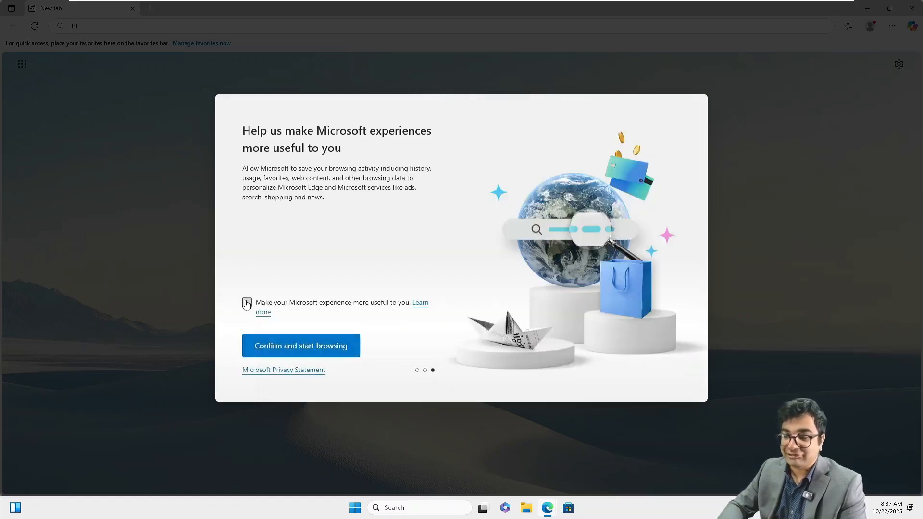
click(298, 348)
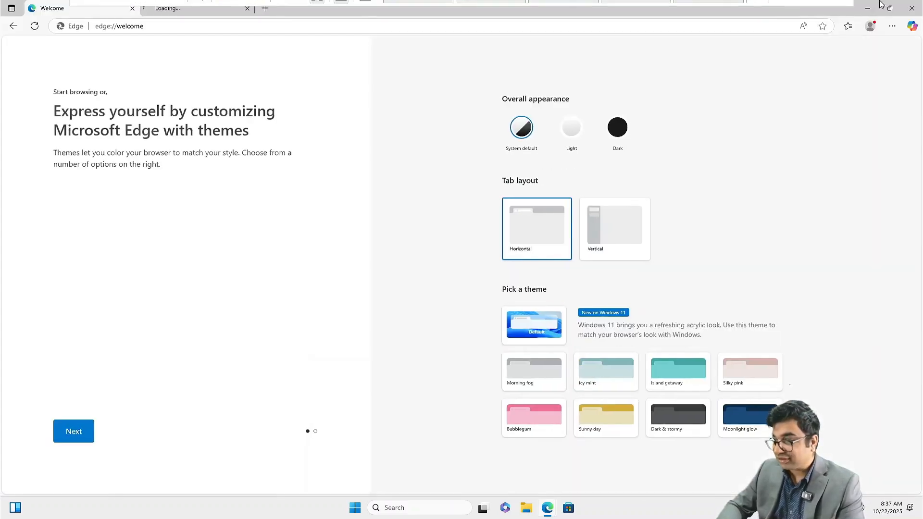
click(913, 9)
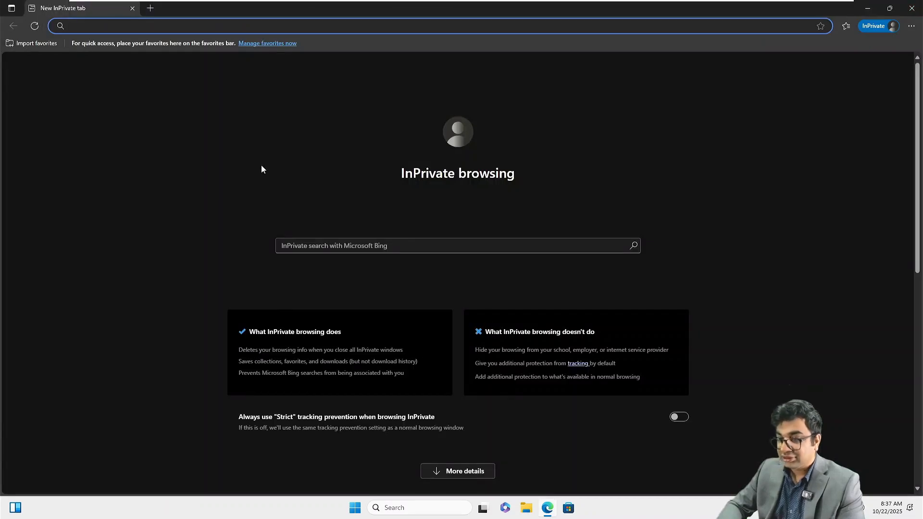
text(htt)
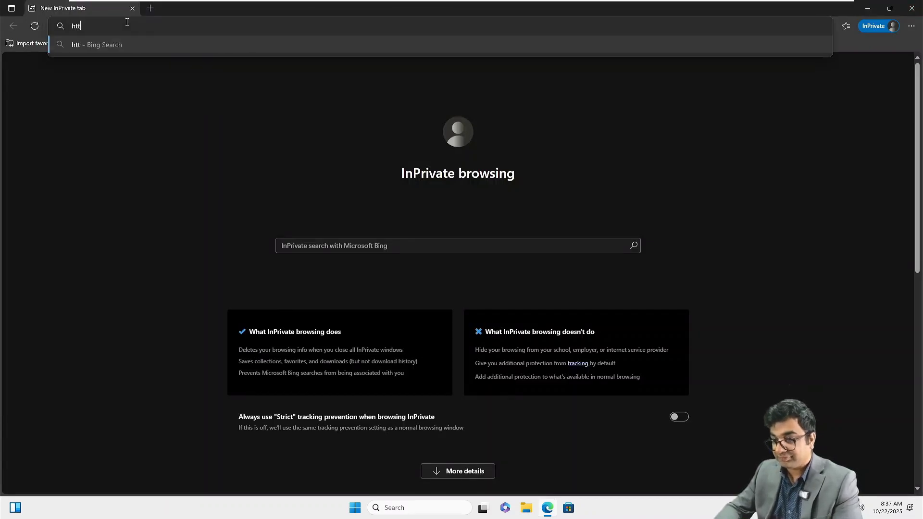
text(ps://)
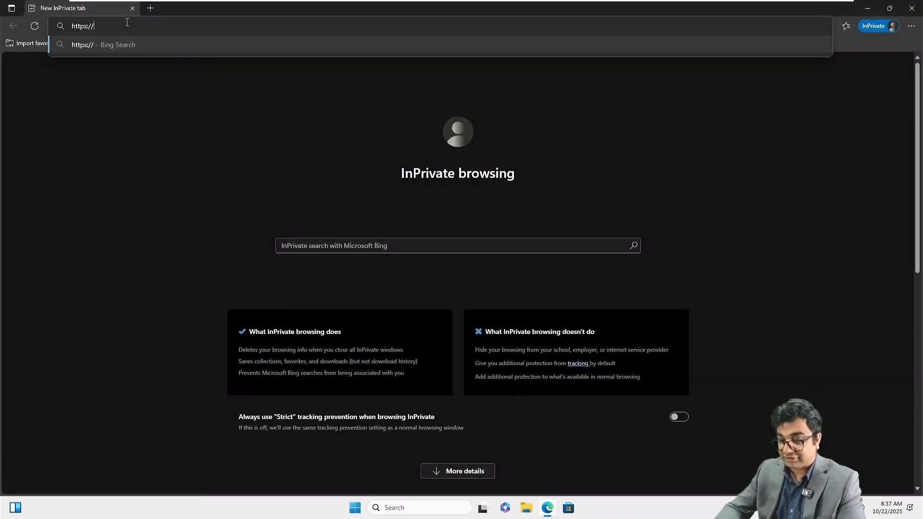
text(nitambx)
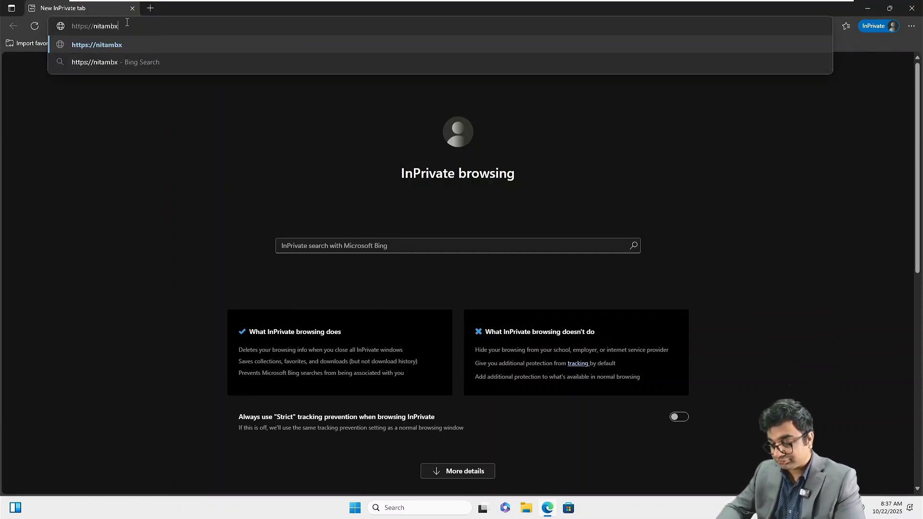
text(s01.netso)
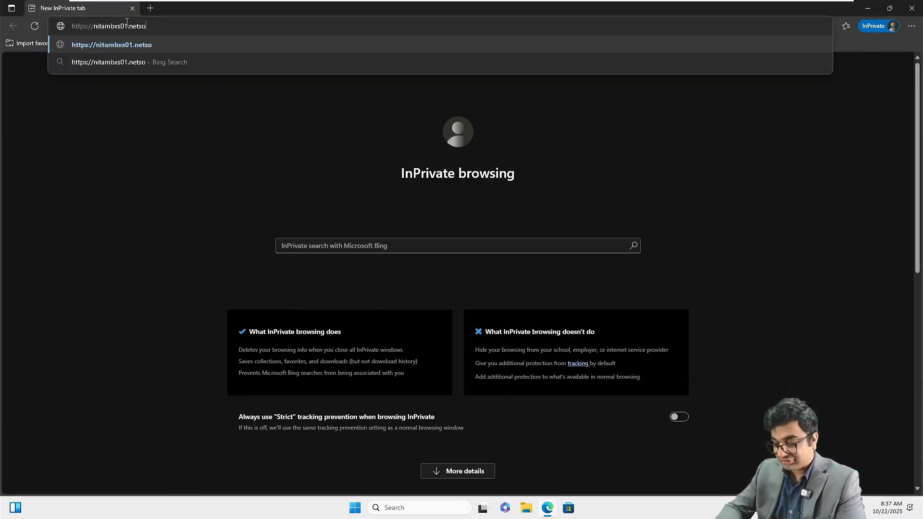
text(ftacademy.c)
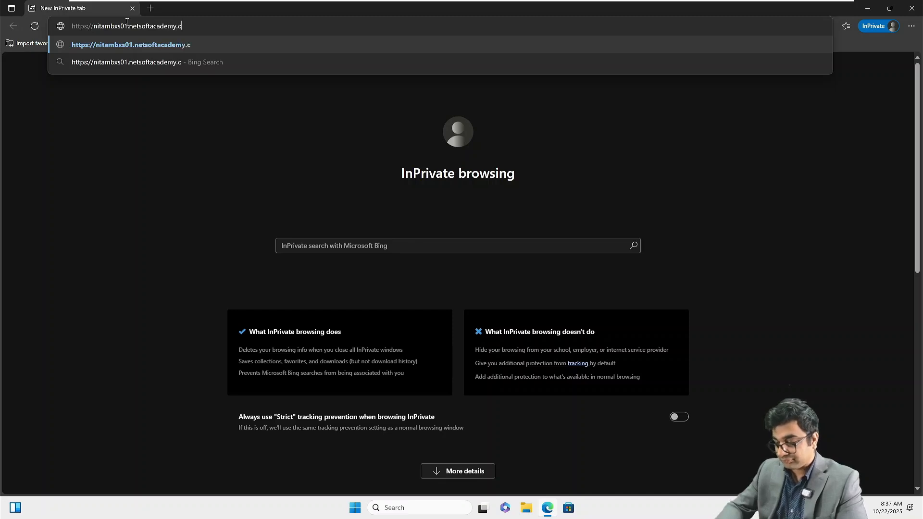
text(om/owa)
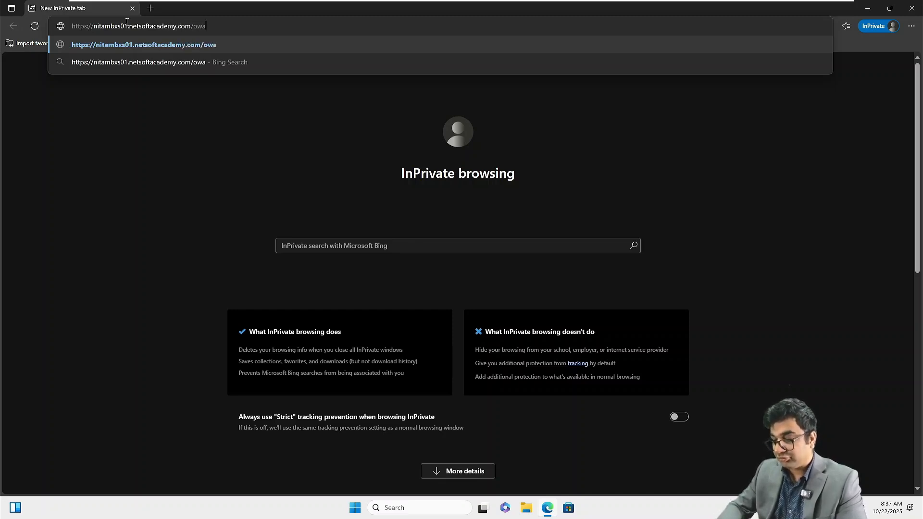
key(Return)
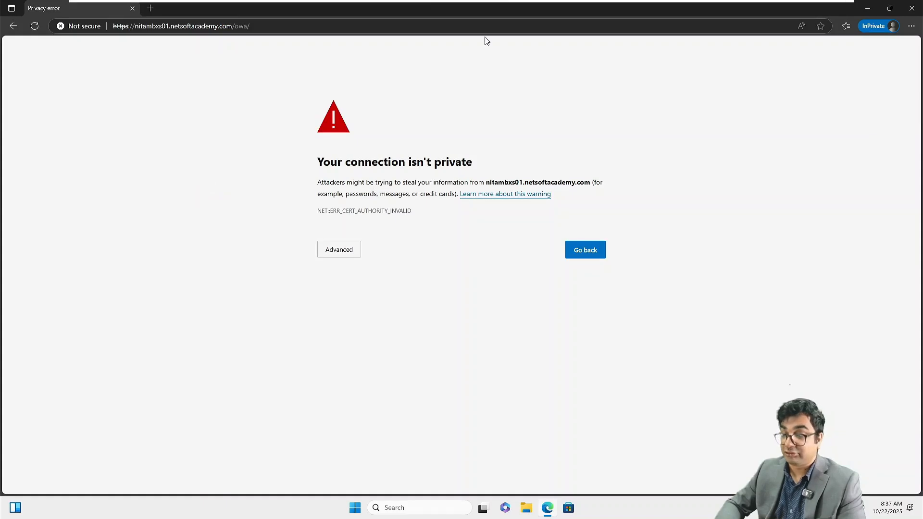
click(340, 250)
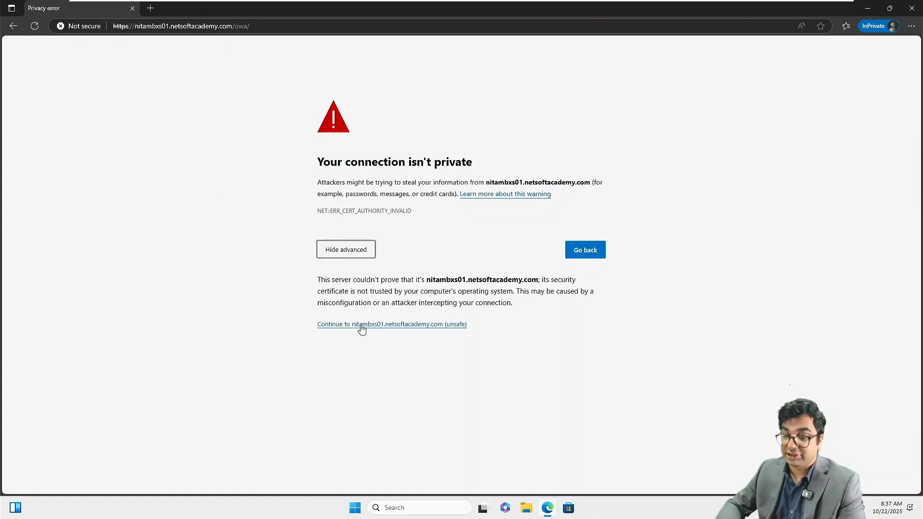
click(361, 325)
Step: Zoom the page to 125% and sign in with the domain user name and password
key(ctrl+plus)
key(ctrl+plus)
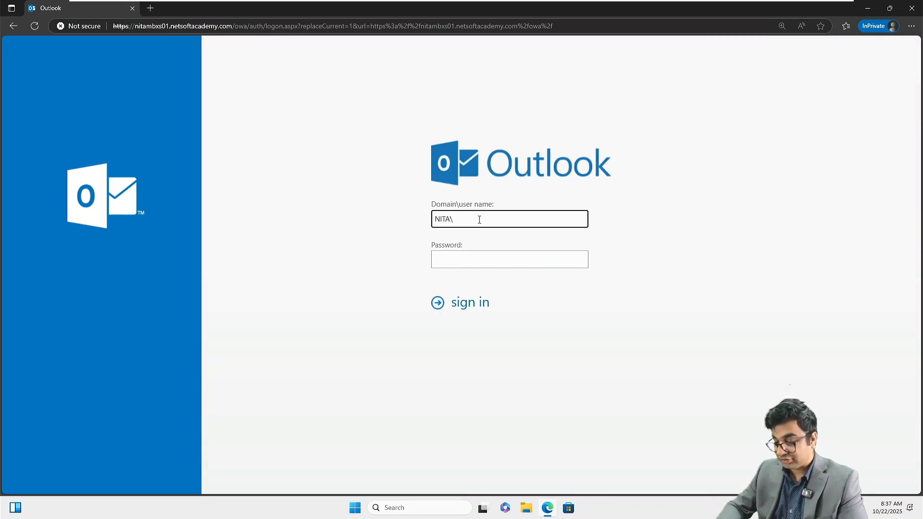
key(Tab)
text(•)
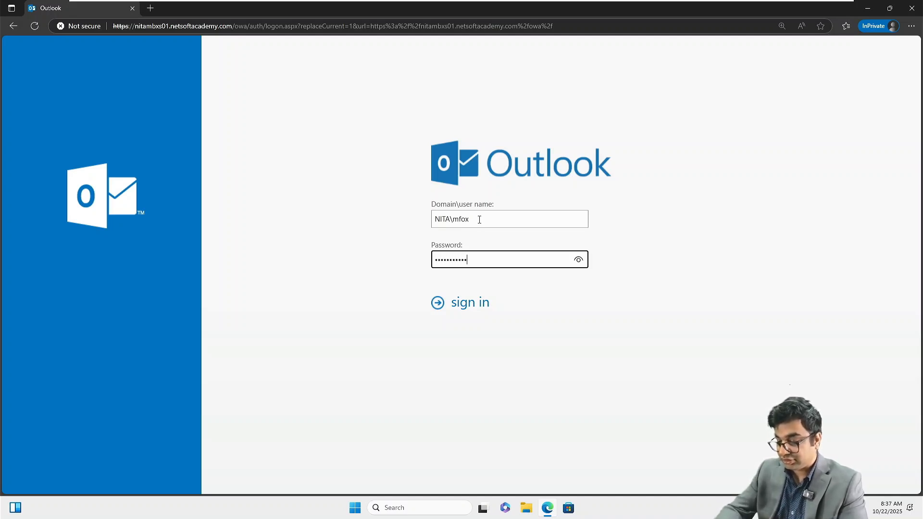
key(Return)
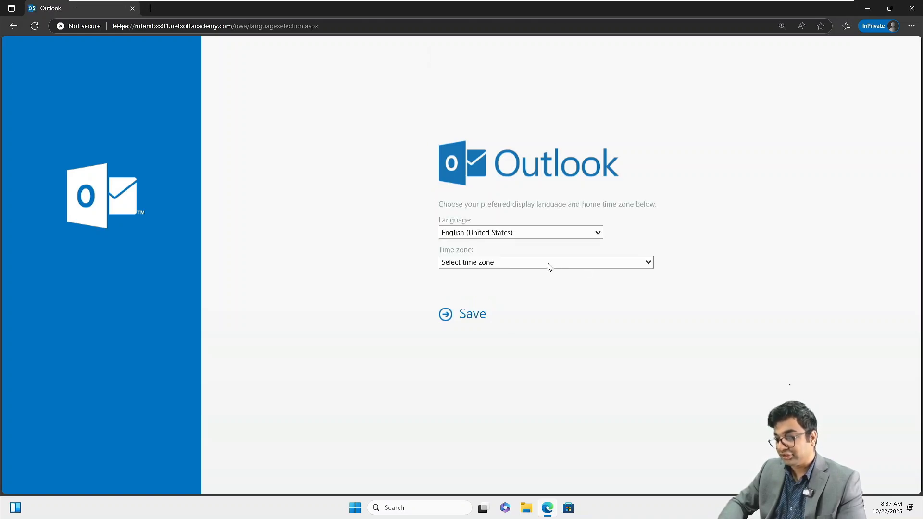
Step: Pick the (UTC+01:00) Brussels, Copenhagen, Madrid, Paris time zone and save
click(549, 265)
scroll(554, 203, down, 2)
scroll(555, 207, down, 5)
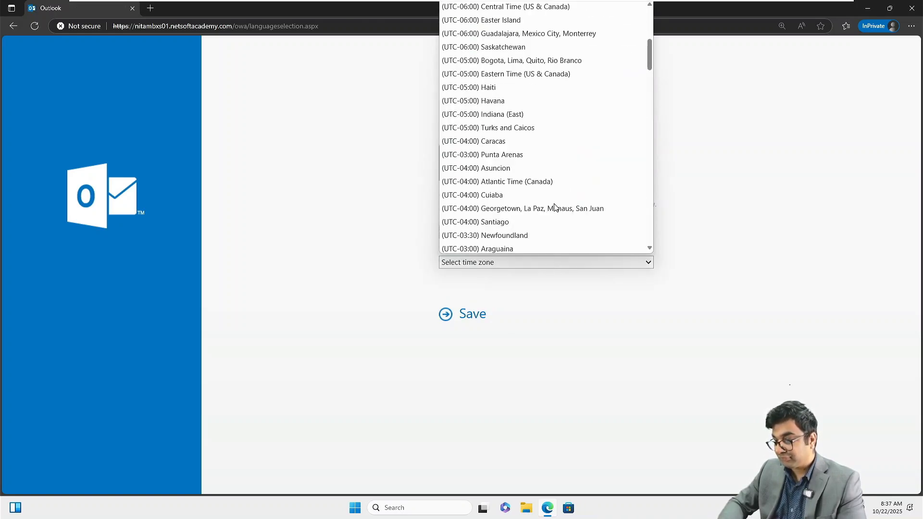
scroll(557, 173, down, 5)
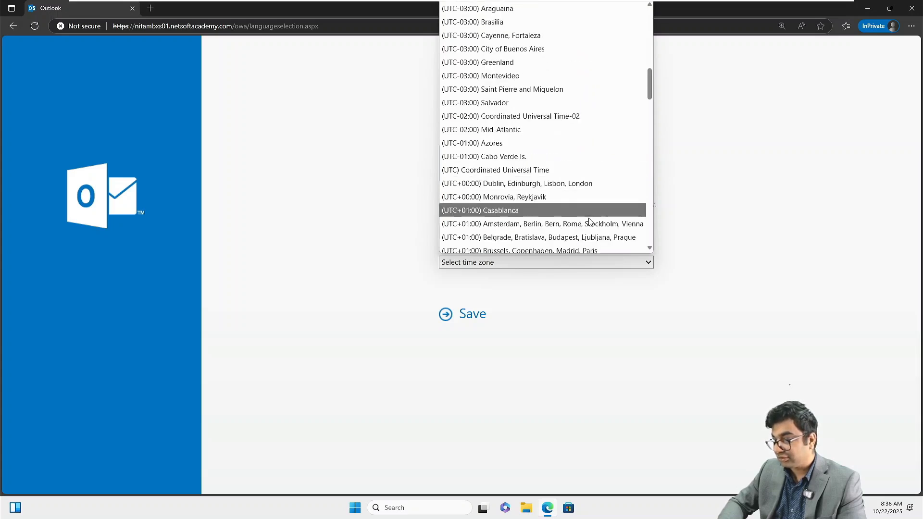
click(587, 247)
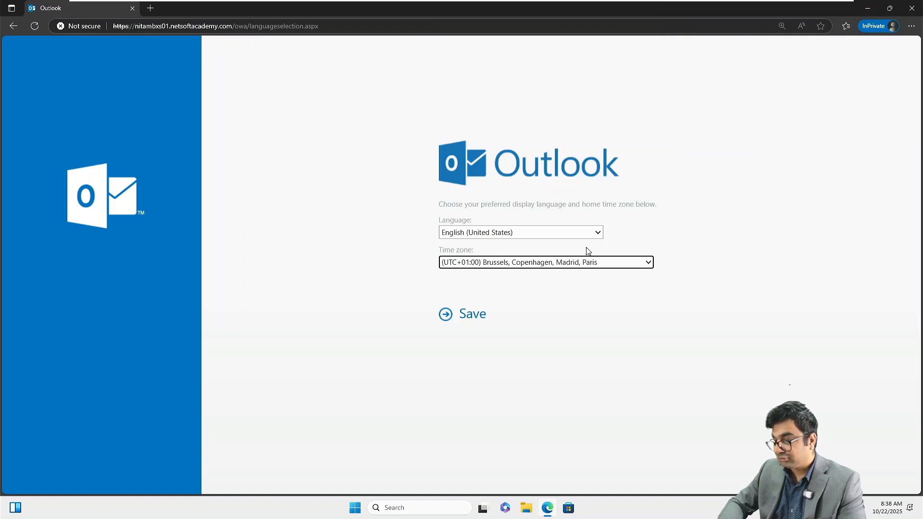
click(480, 317)
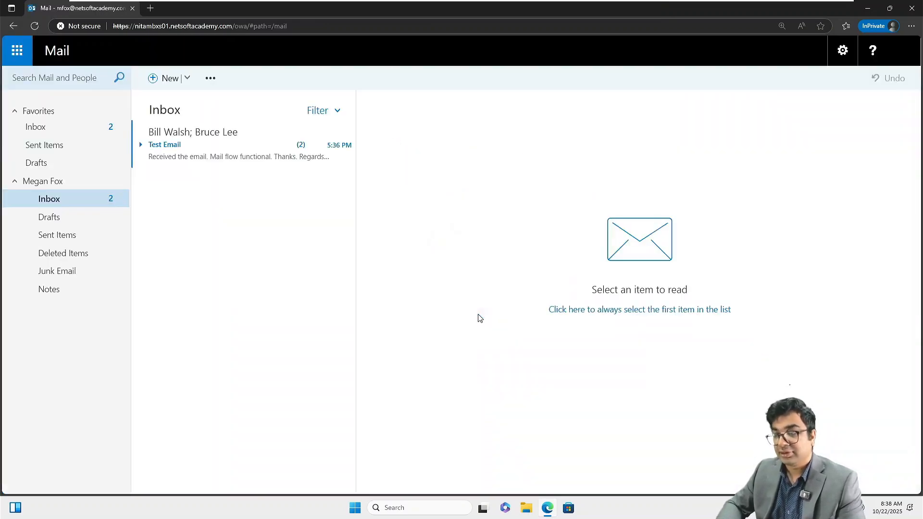
Step: Reply all to Test Email: 'Received the email. Mail flow is functional across the forests. Thanks. Regards', and send
click(200, 150)
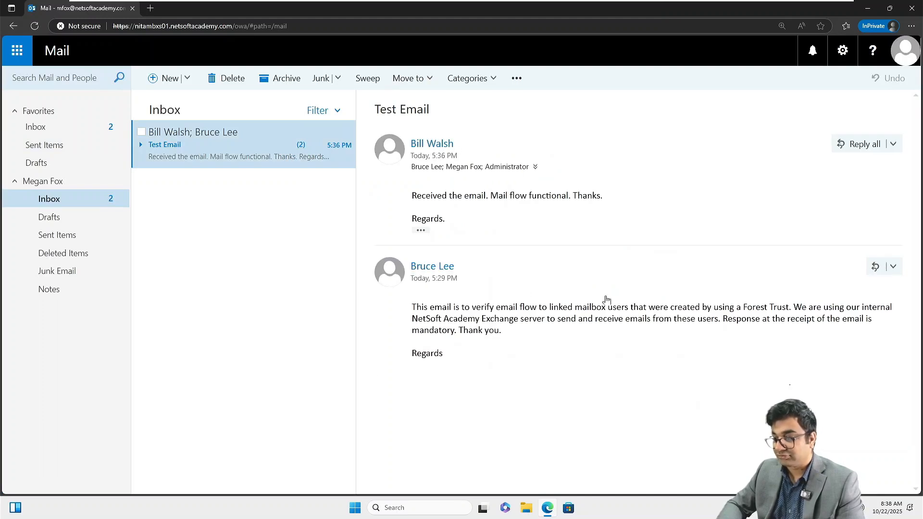
click(857, 145)
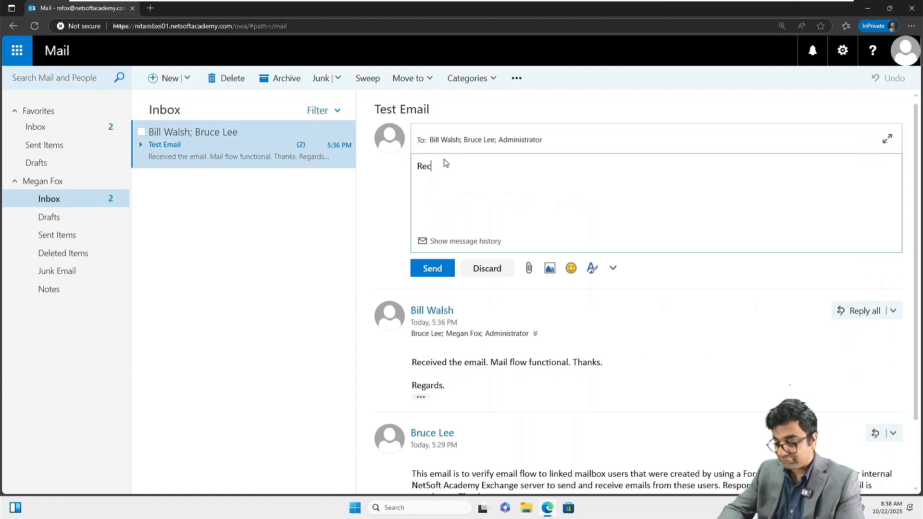
text(Recieved the )
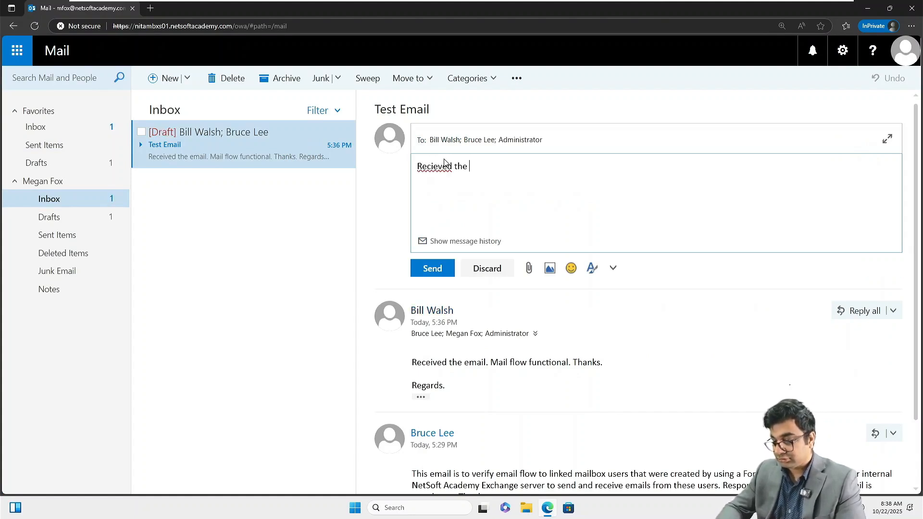
text(email. Mai)
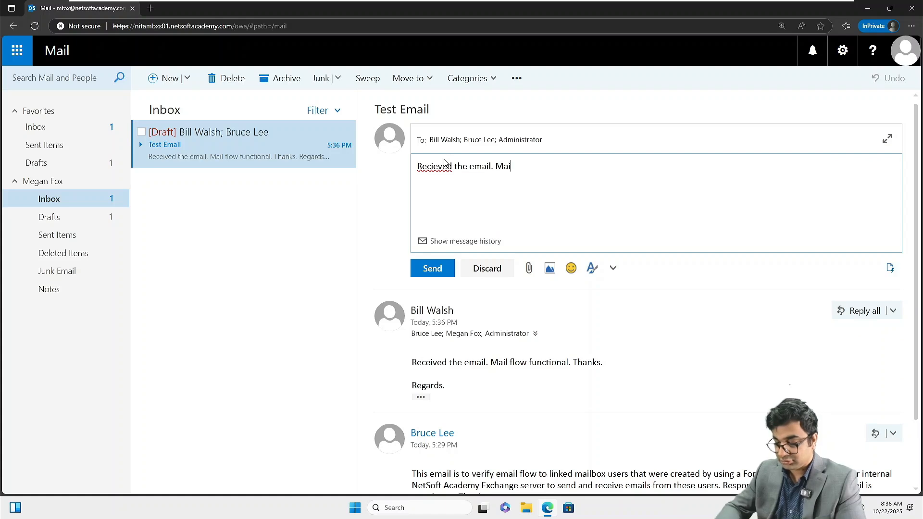
text(l flow is )
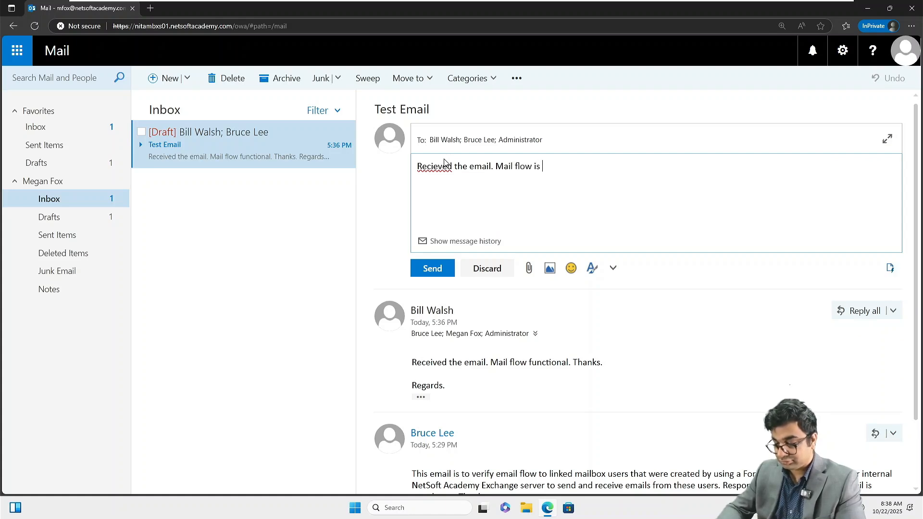
text(functional a)
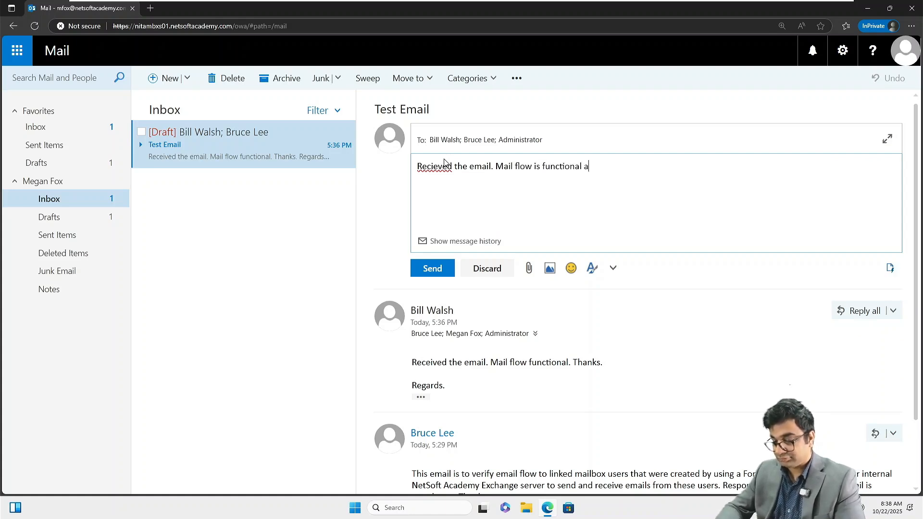
text(cro)
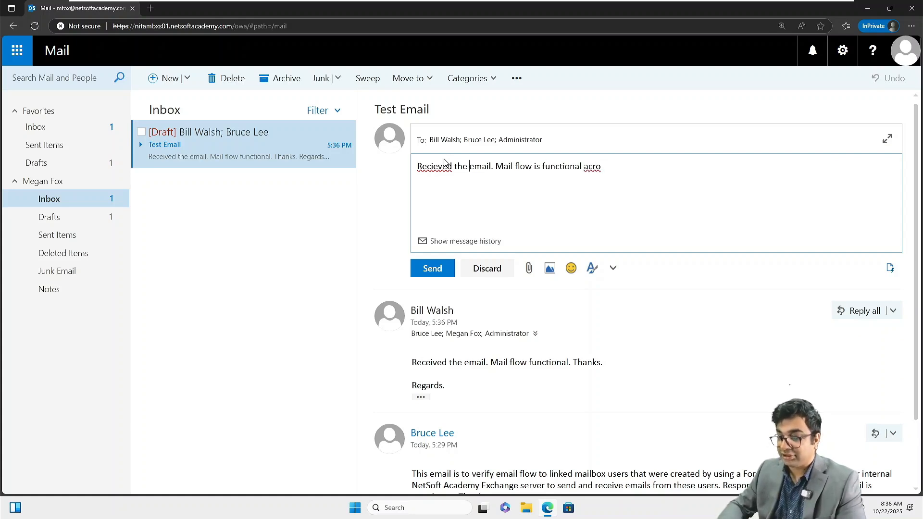
key(BackSpace)
key(Right)
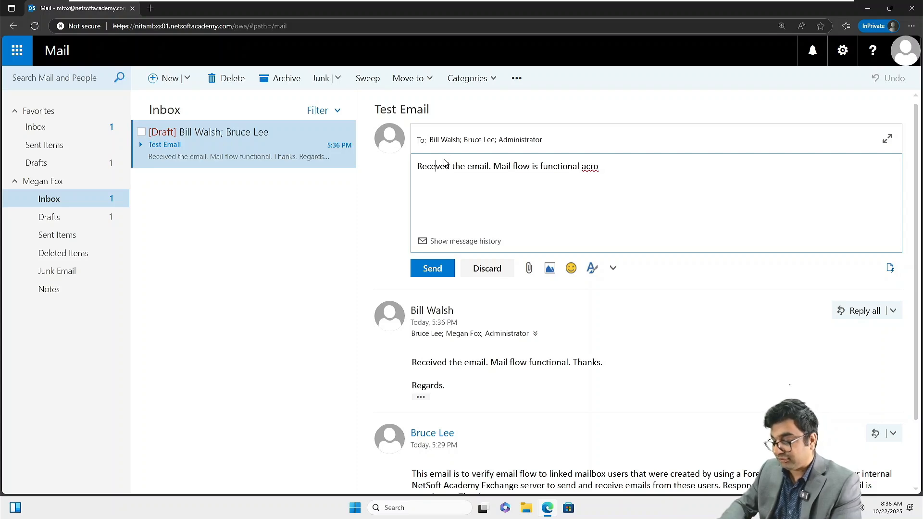
text(i)
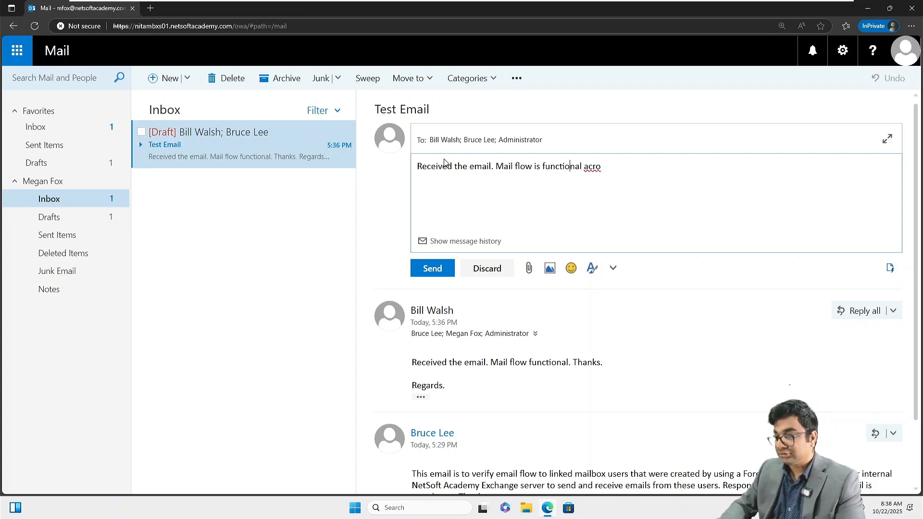
text(ss )
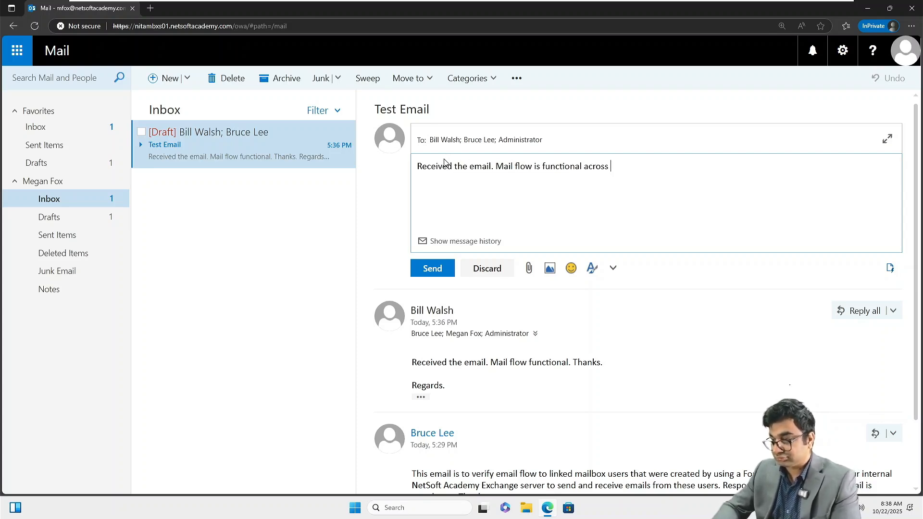
text(the doa)
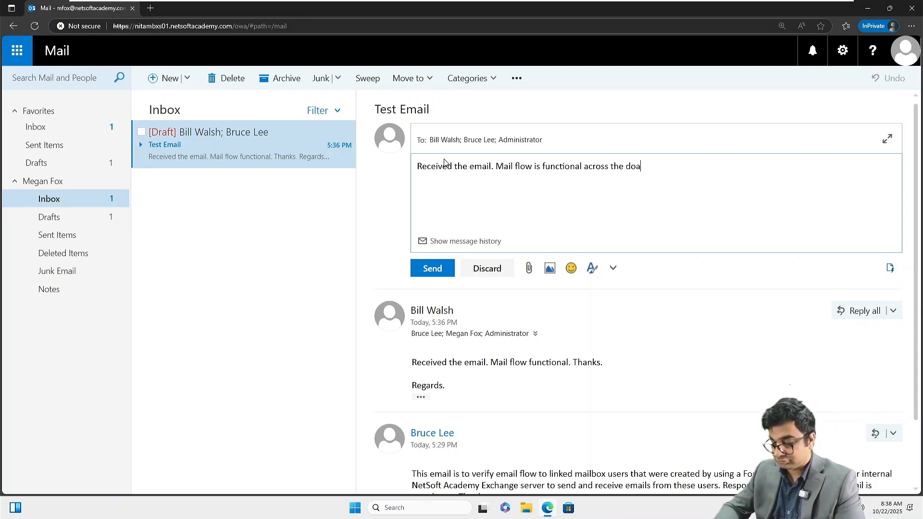
key(BackSpace)
key(BackSpace)
key(BackSpace)
text(fores)
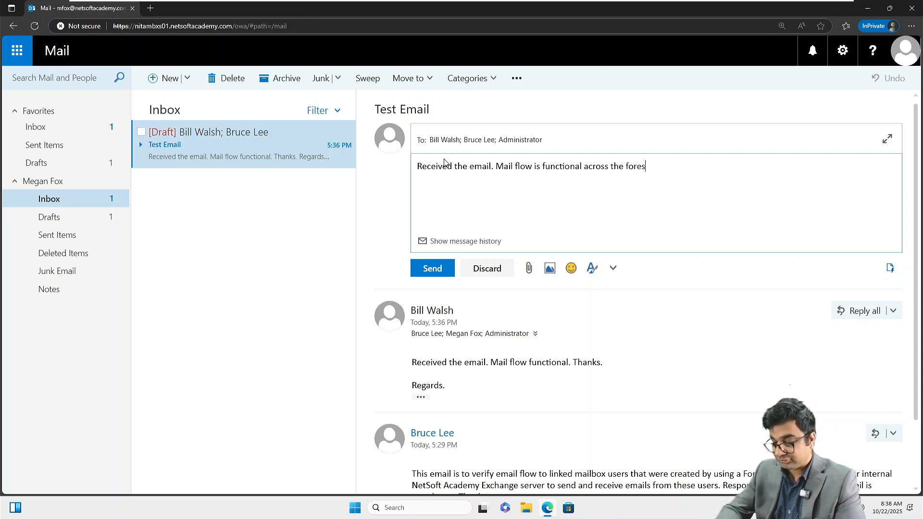
text(ts. Thanks)
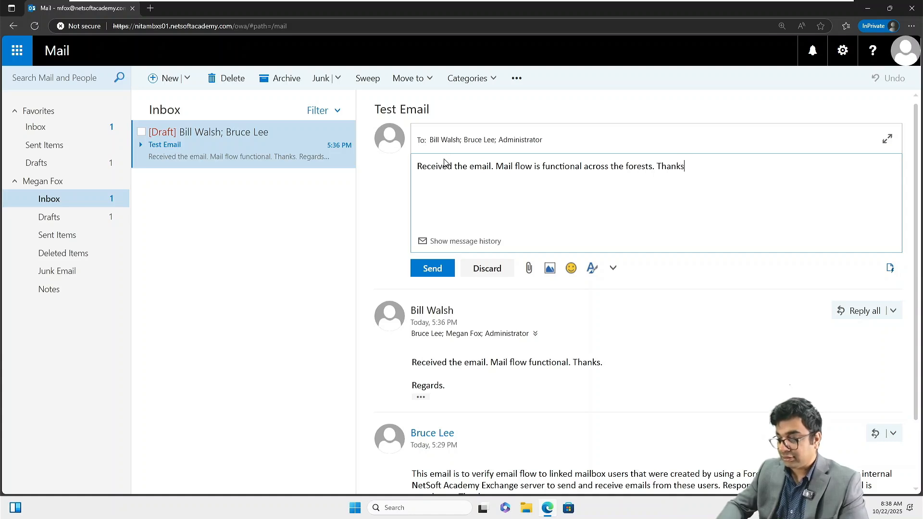
text(. Regards.)
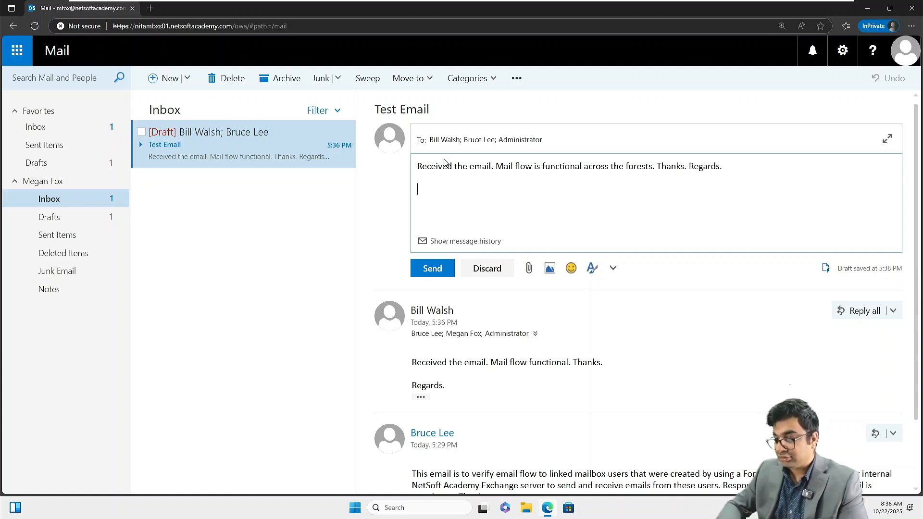
click(434, 267)
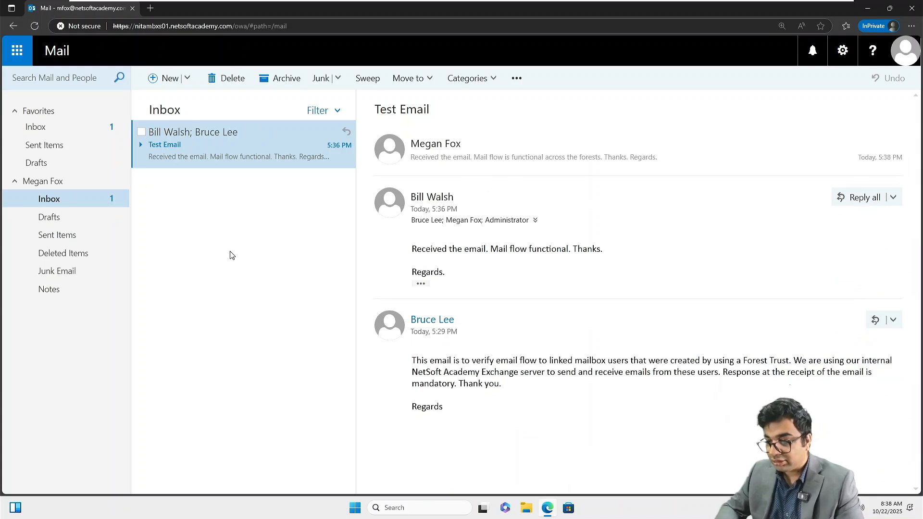
Step: Confirm the reply left Drafts for Sent Items, then expand the earlier reply in the Inbox's Test Email thread
click(70, 218)
click(68, 234)
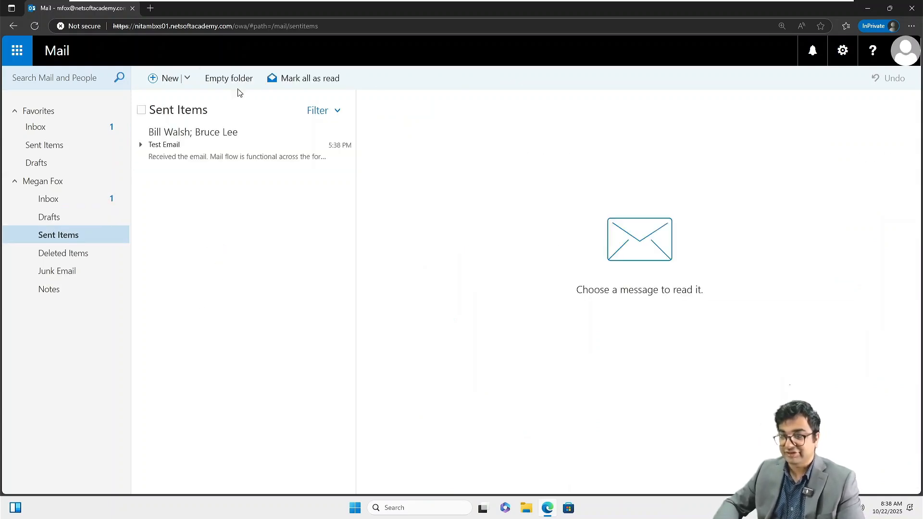
click(70, 205)
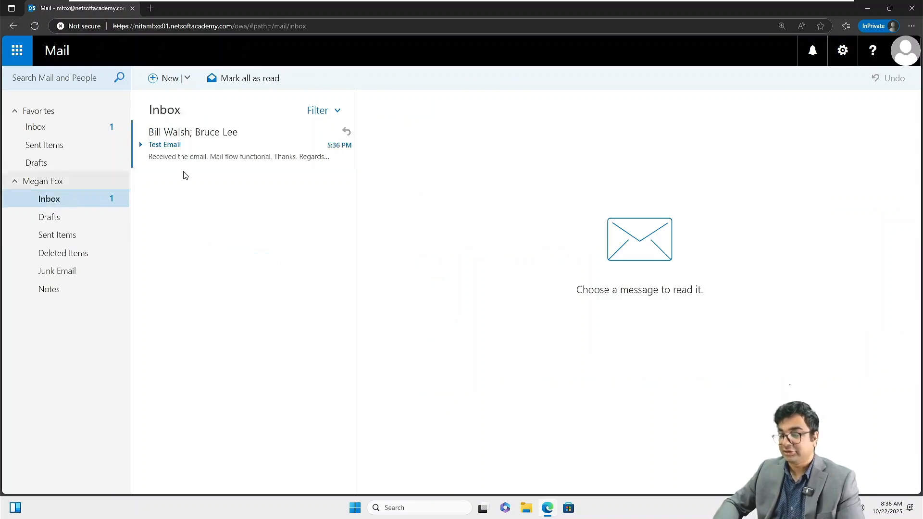
click(216, 156)
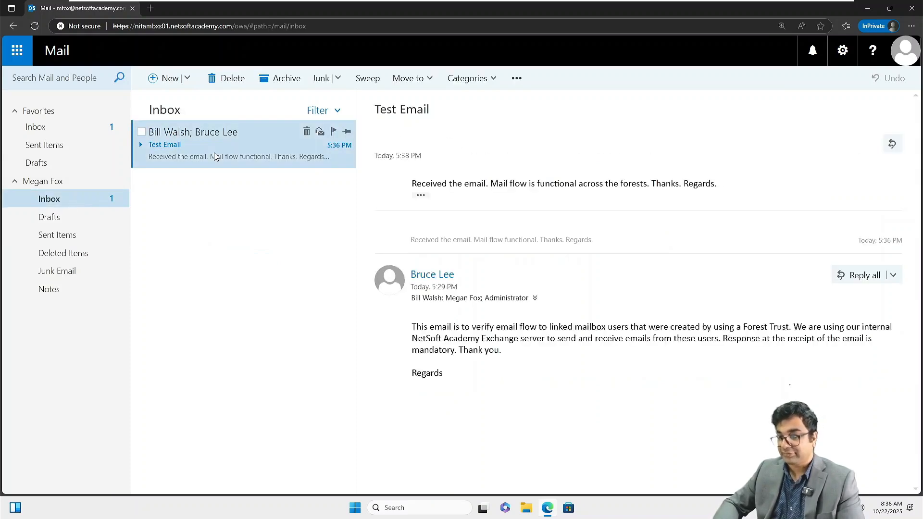
click(461, 237)
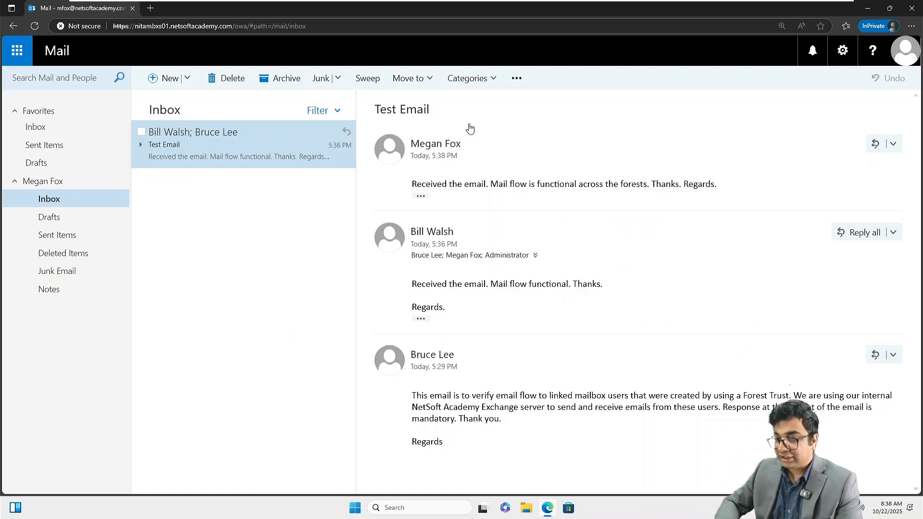
mouse_move(483, 4)
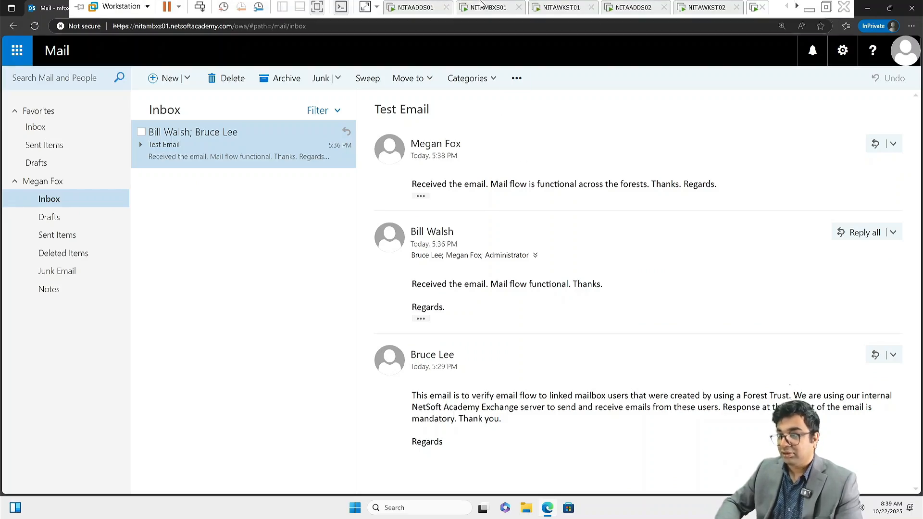
click(500, 11)
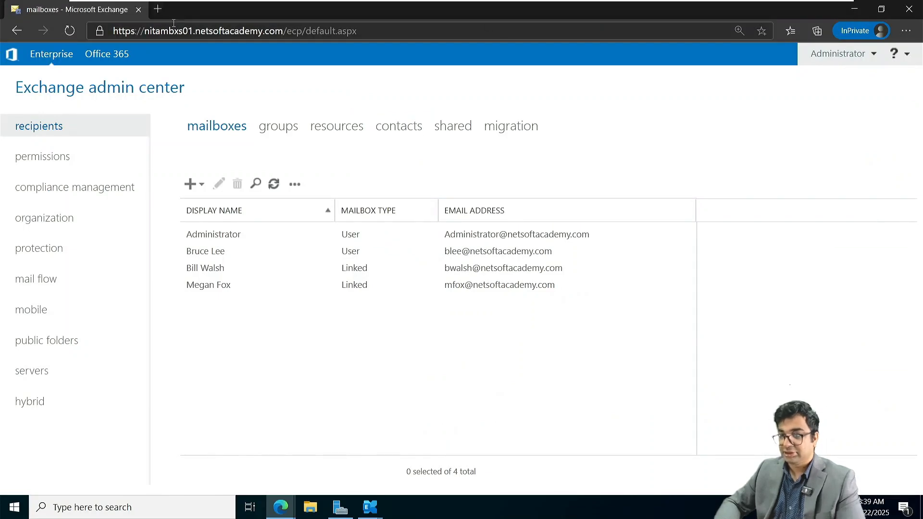
click(158, 9)
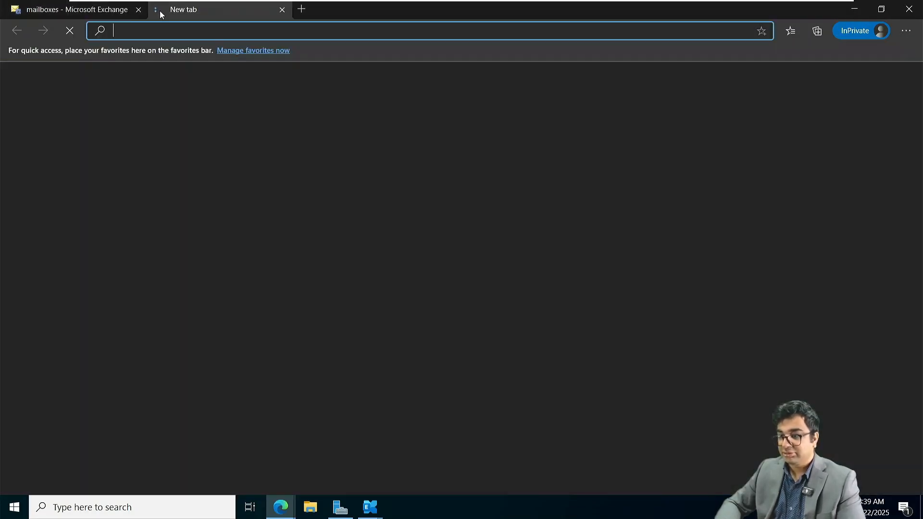
text(ht)
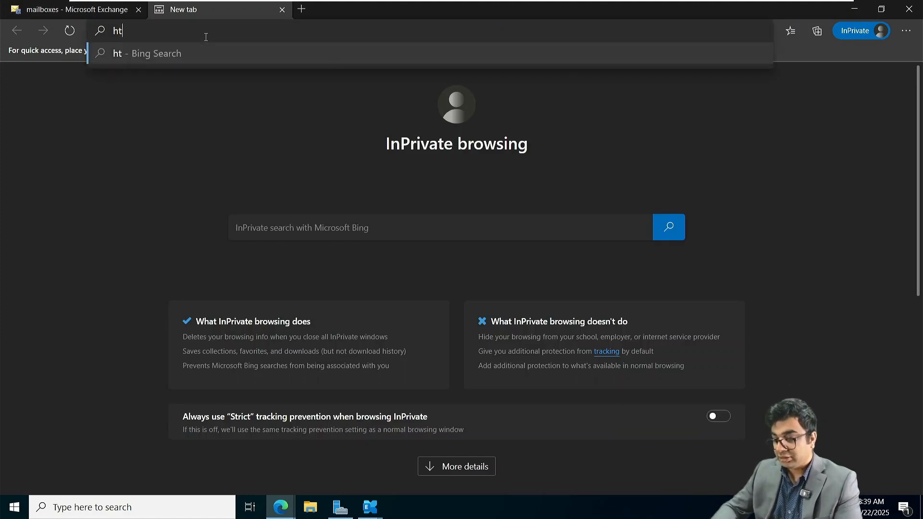
text(tps://)
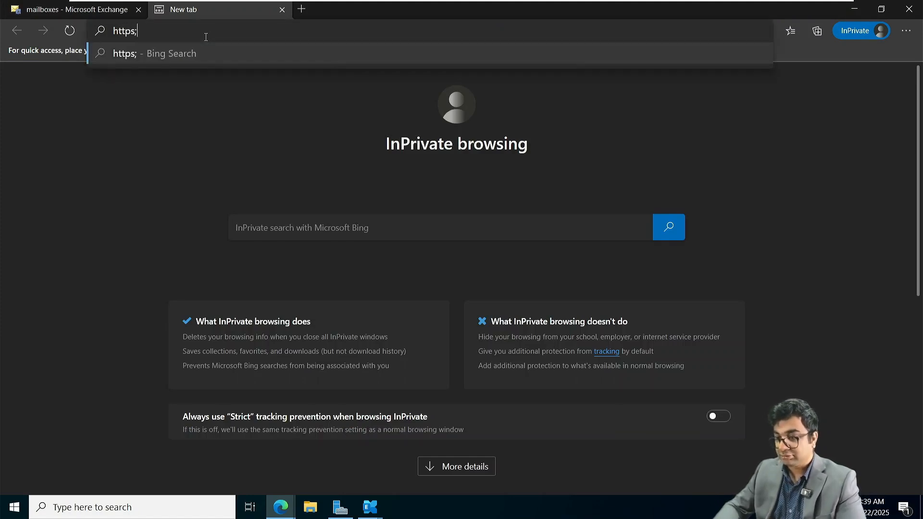
text(nit)
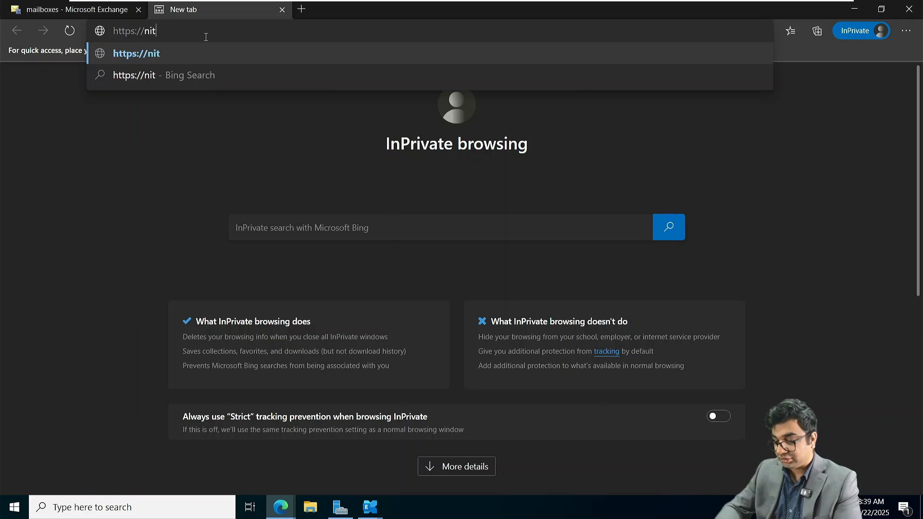
text(ambxs01.)
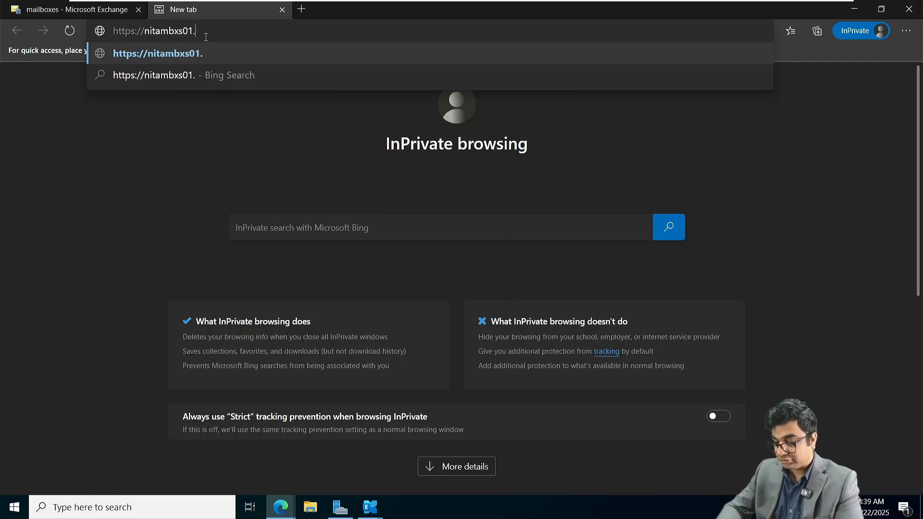
text(netsoftacadem)
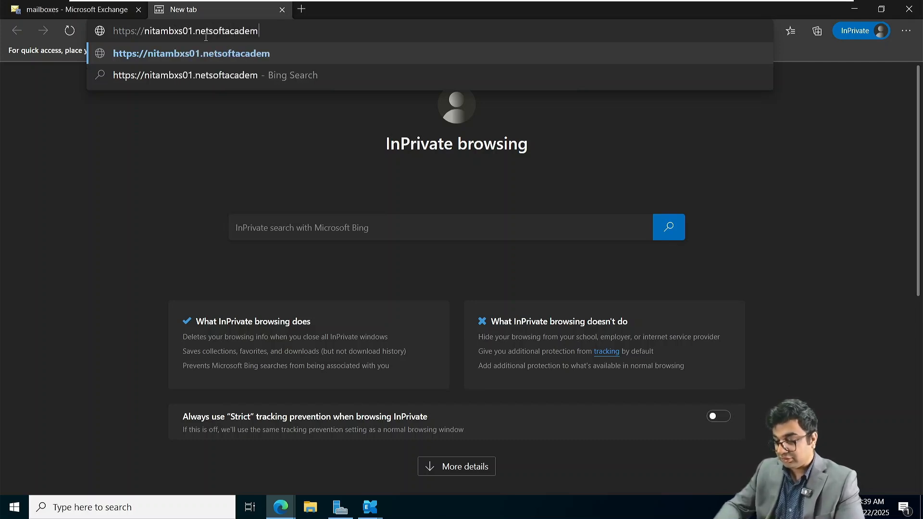
text(y.com/owa/)
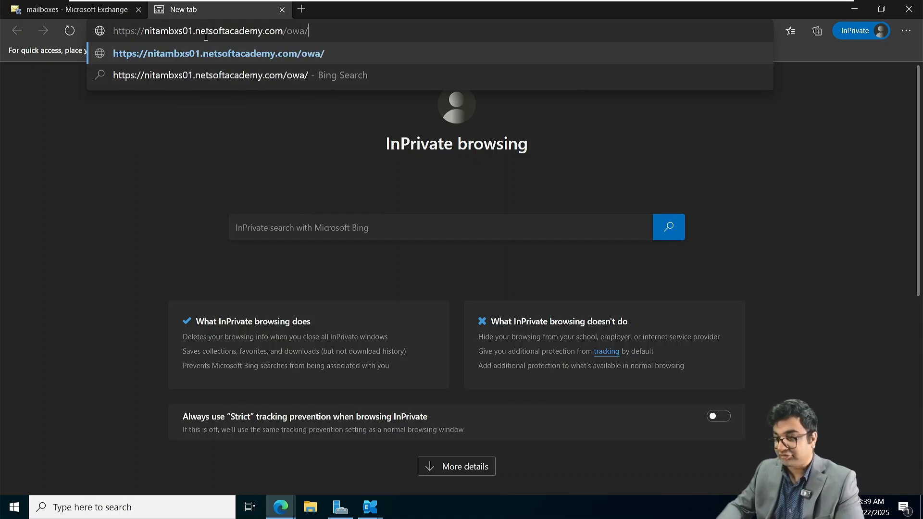
key(Return)
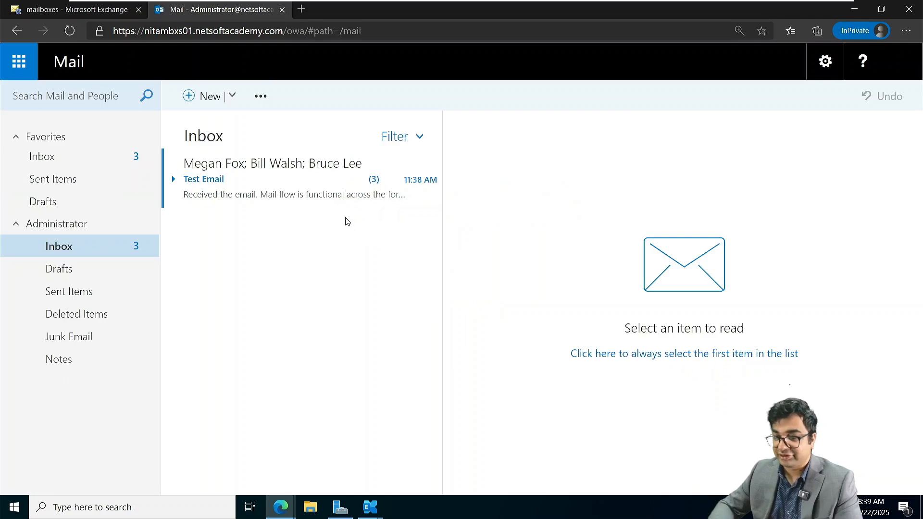
Step: Open the Test Email conversation and review both linked-mailbox users' replies
click(268, 190)
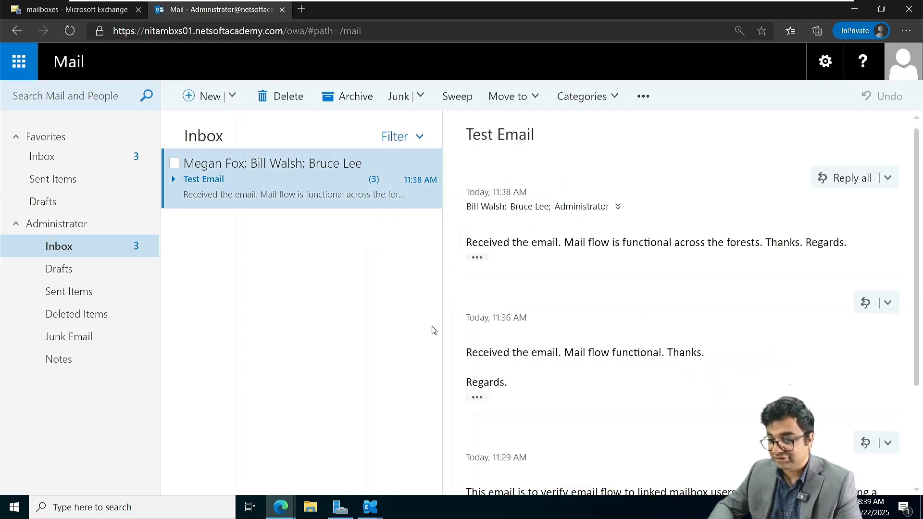
scroll(570, 325, up, 3)
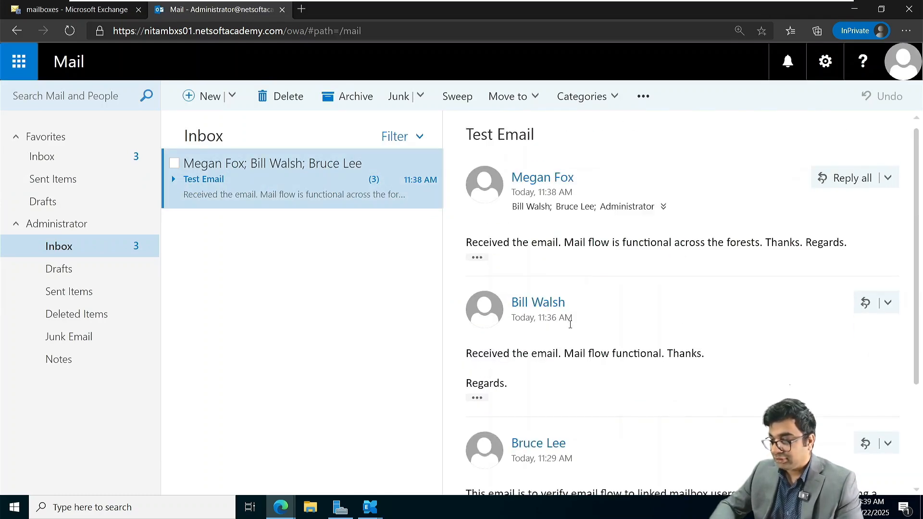
scroll(570, 325, down, 3)
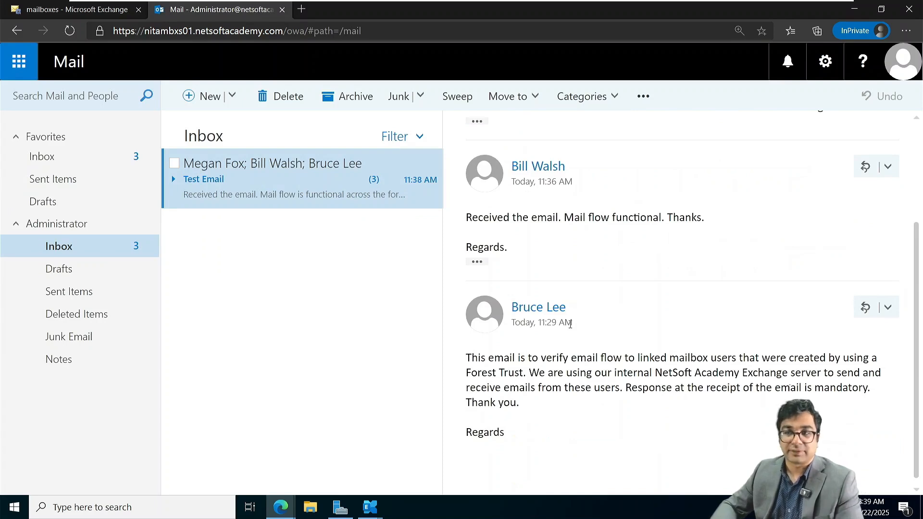
scroll(571, 325, up, 3)
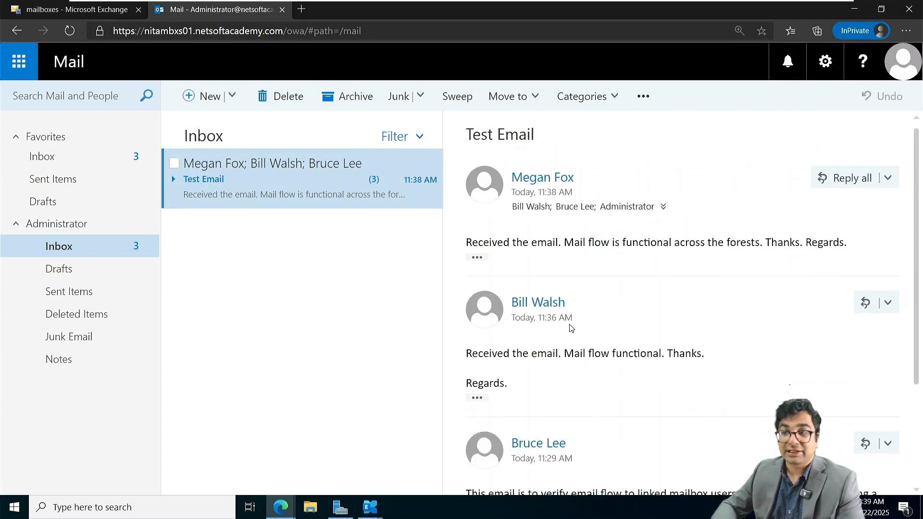